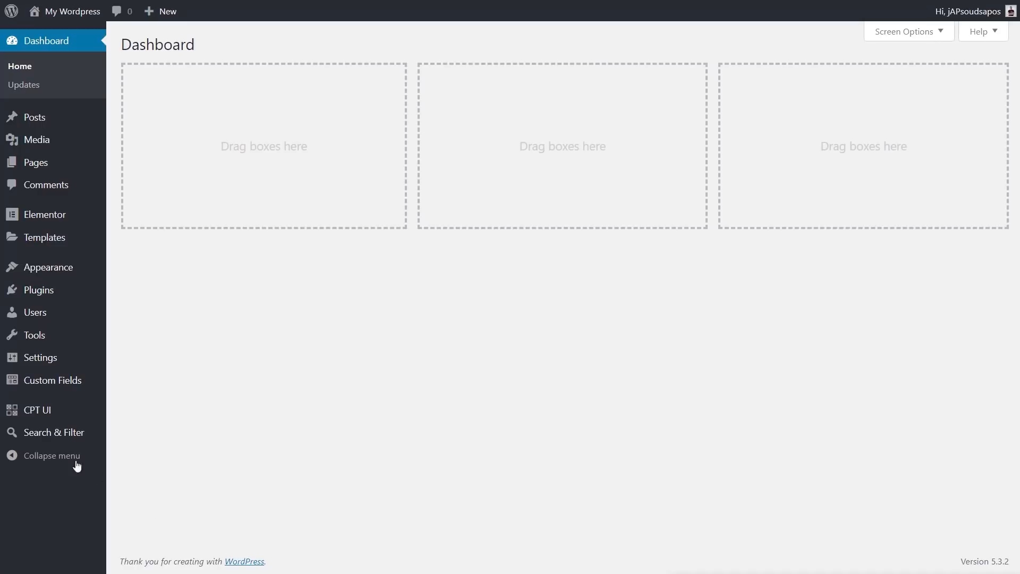
# Step: Start a new custom post type in CPT UI with the slug "vehicles"
pyautogui.moveTo(41, 419)
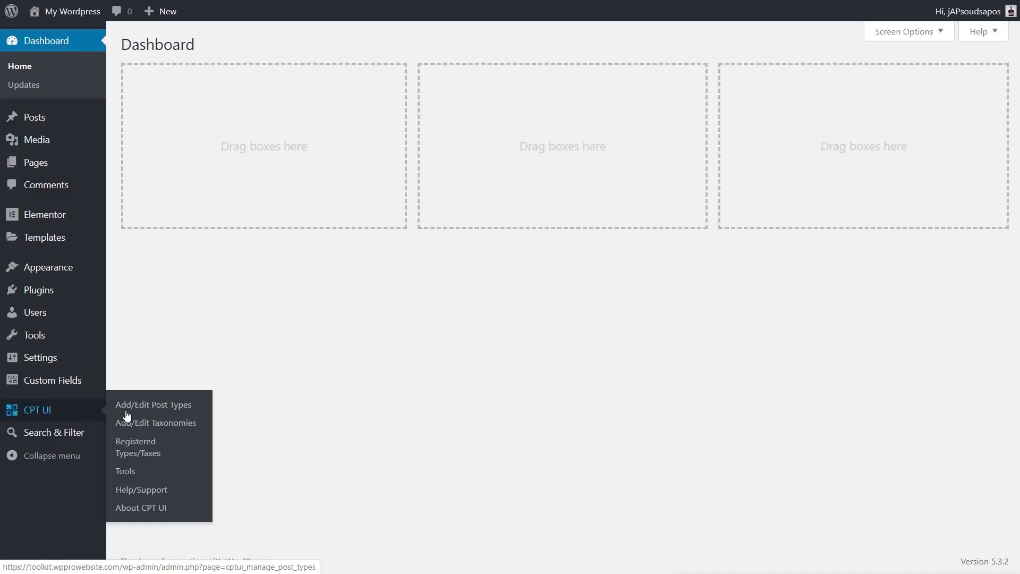
pyautogui.click(150, 409)
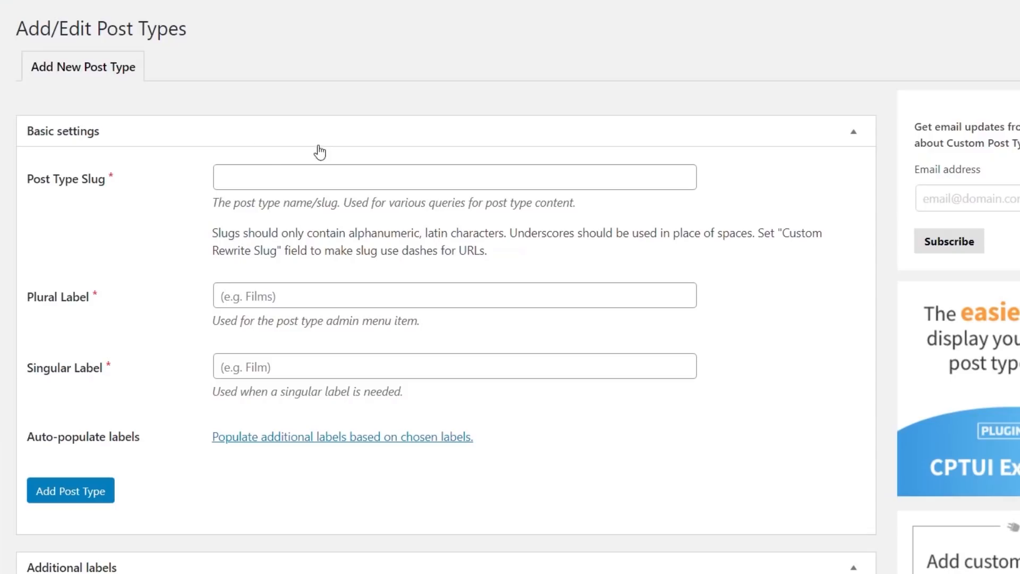
pyautogui.click(255, 170)
pyautogui.write('vehicles')
# Step: Set the post type's plural label to "Vehicles" and its singular label to "Vehicle"
pyautogui.click(262, 301)
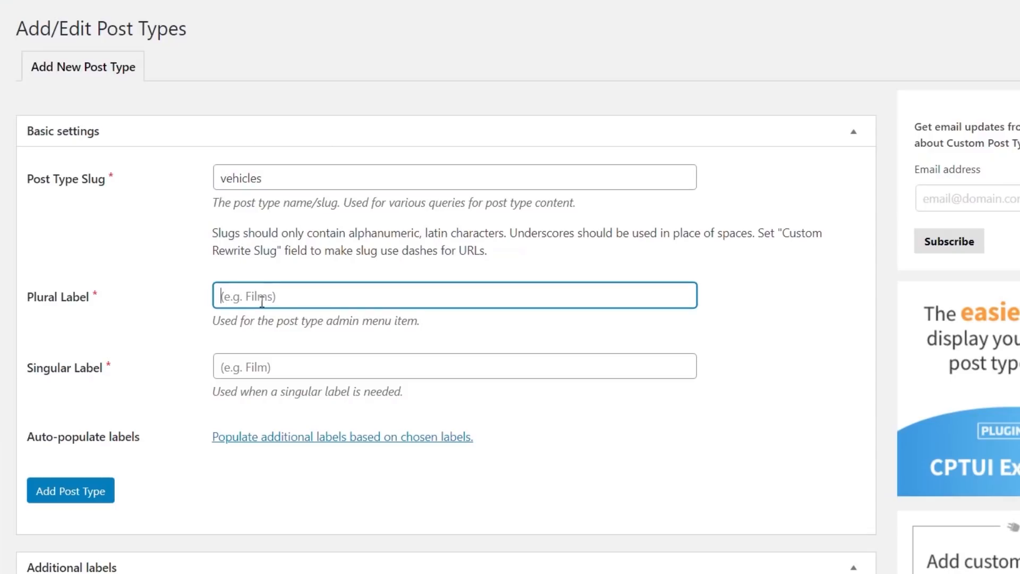
pyautogui.write('Vheci')
pyautogui.press('BackSpace')
pyautogui.press('BackSpace')
pyautogui.press('BackSpace')
pyautogui.press('BackSpace')
pyautogui.write('ehicles')
pyautogui.click(274, 369)
pyautogui.write('Vehicles')
pyautogui.press('BackSpace')
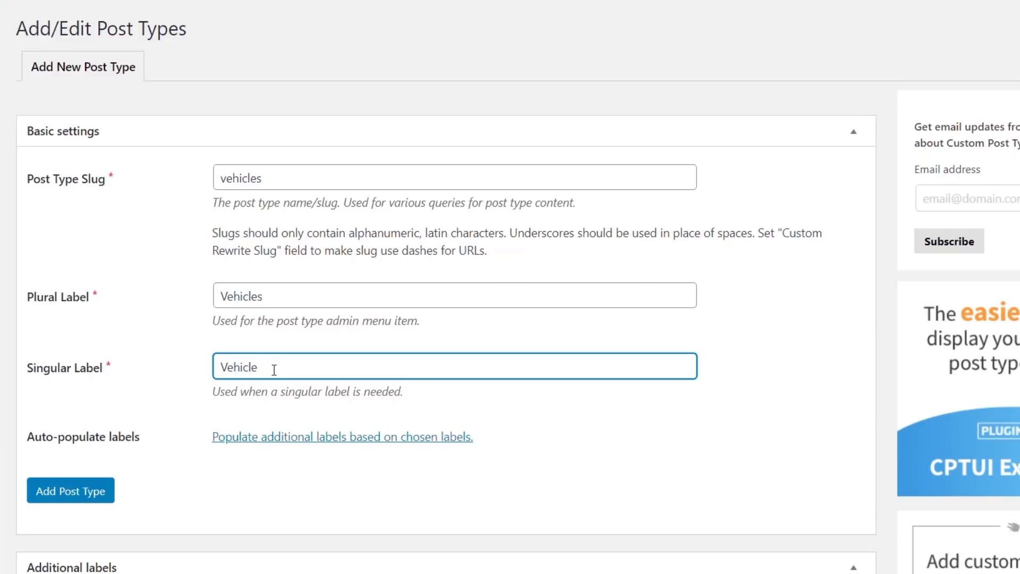
# Step: Set Has Archive to True in the settings of the vehicles post type
pyautogui.scroll(-8, 275, 401)
pyautogui.scroll(-3, 197, 408)
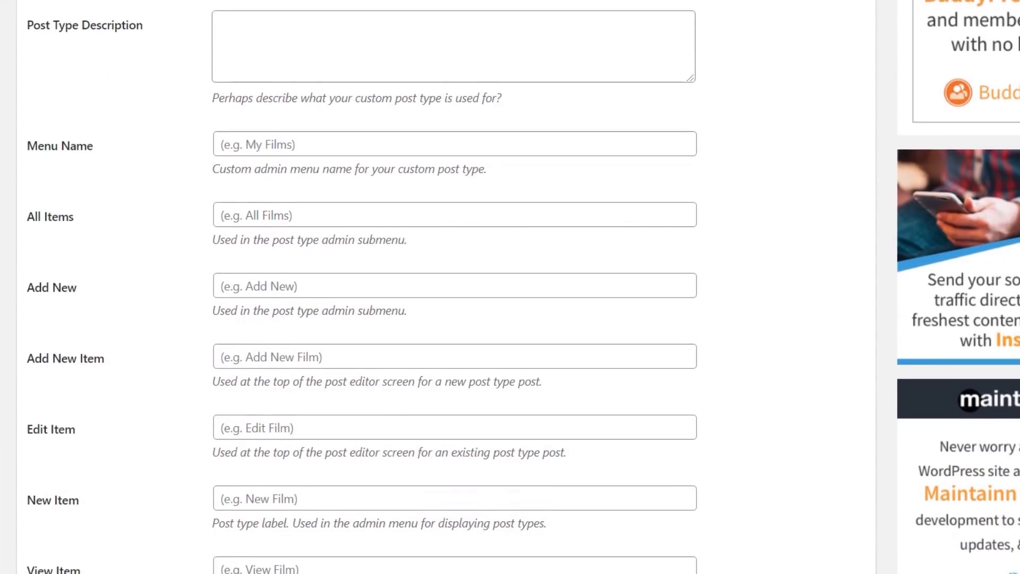
pyautogui.scroll(-20, 424, 475)
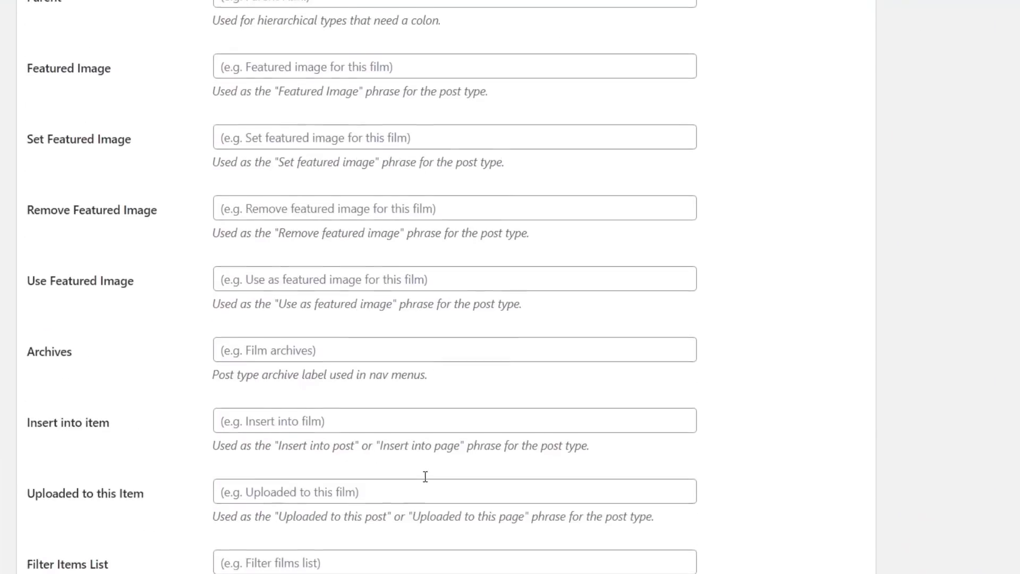
pyautogui.scroll(-12, 425, 477)
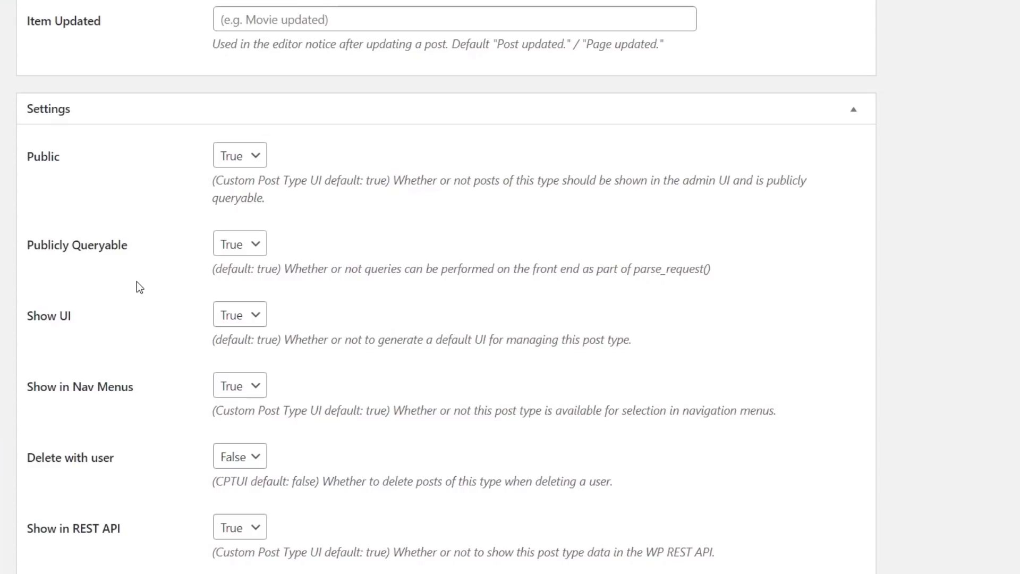
pyautogui.scroll(-2, 138, 285)
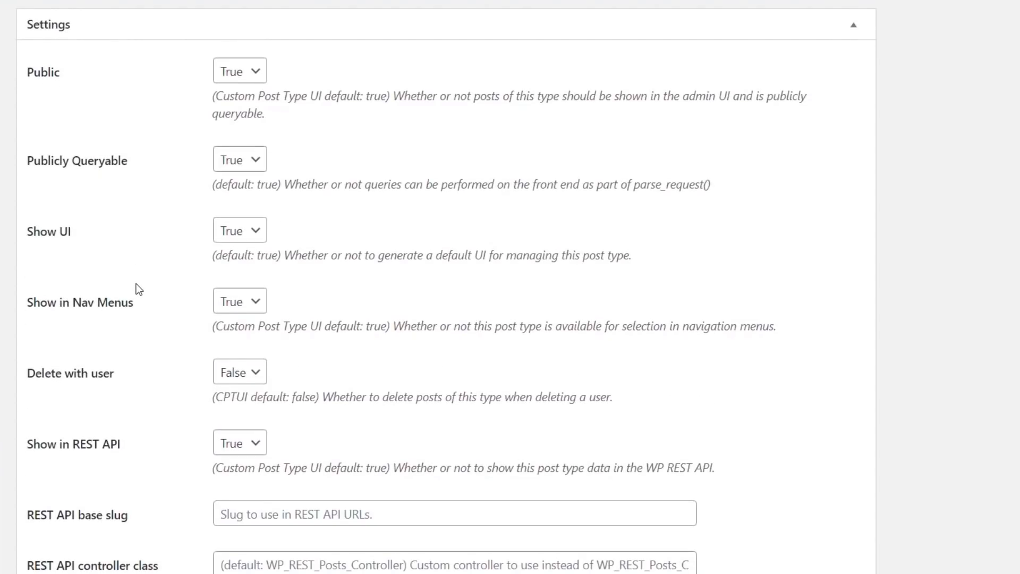
pyautogui.scroll(-4, 149, 379)
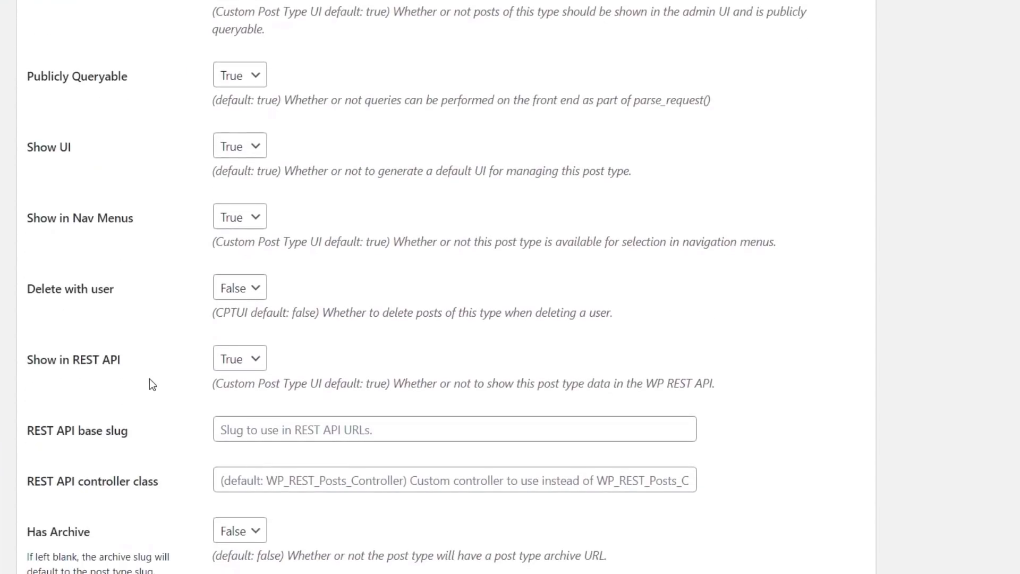
pyautogui.scroll(-2, 149, 379)
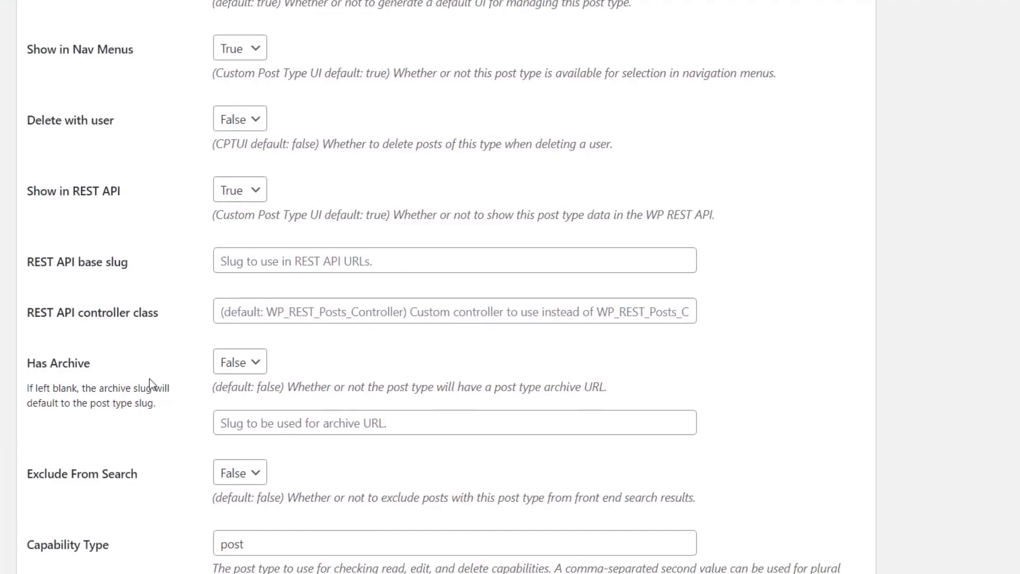
pyautogui.click(252, 364)
pyautogui.click(234, 401)
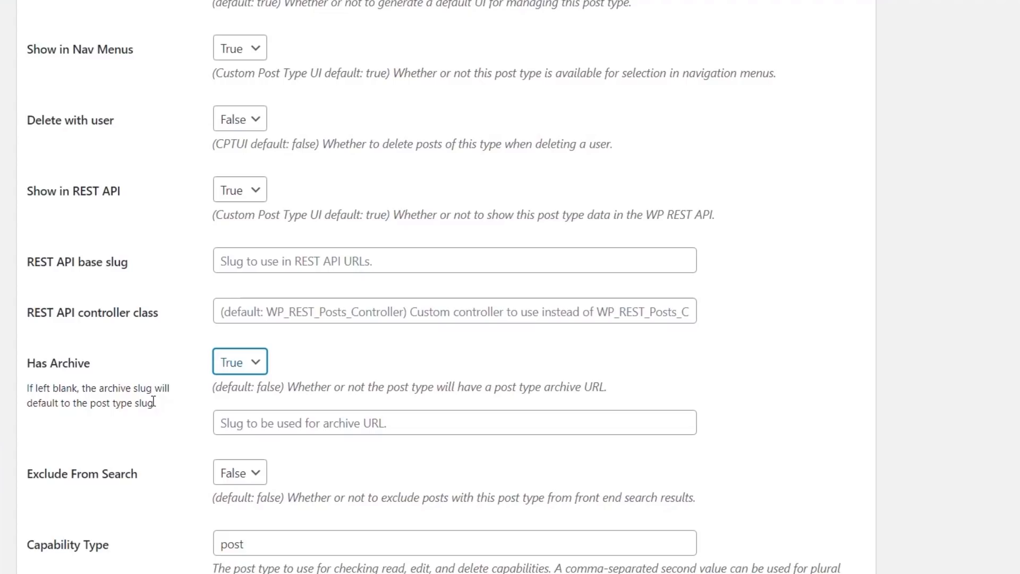
# Step: Set Hierarchical to True for the vehicles post type
pyautogui.scroll(-2, 153, 402)
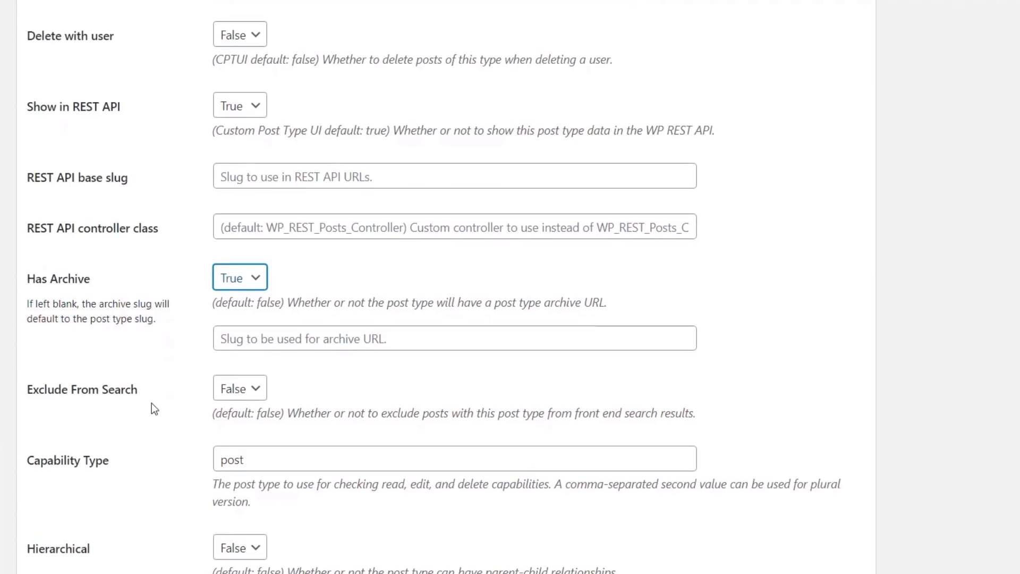
pyautogui.scroll(-2, 152, 403)
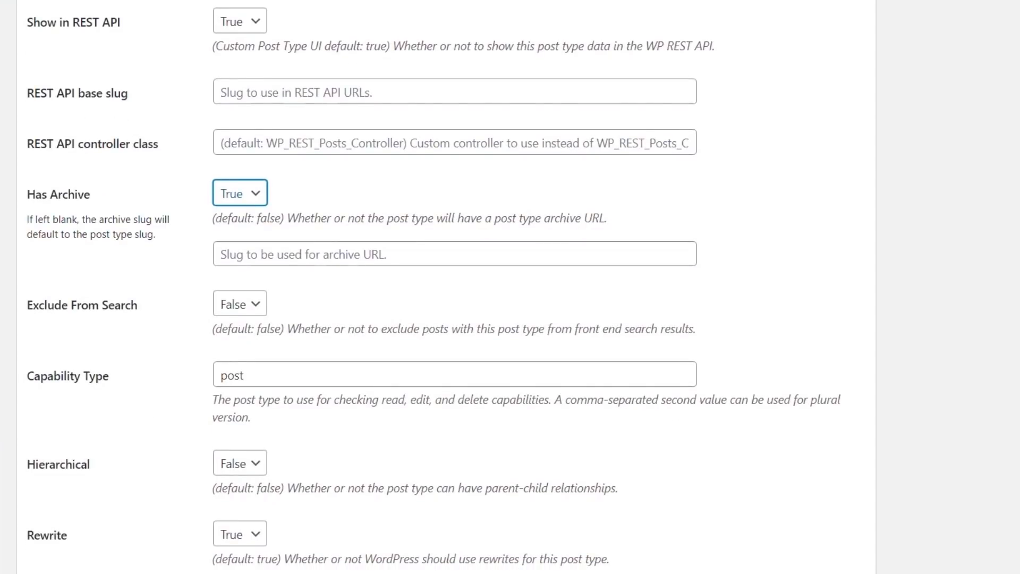
pyautogui.scroll(-2, 454, 286)
pyautogui.click(255, 382)
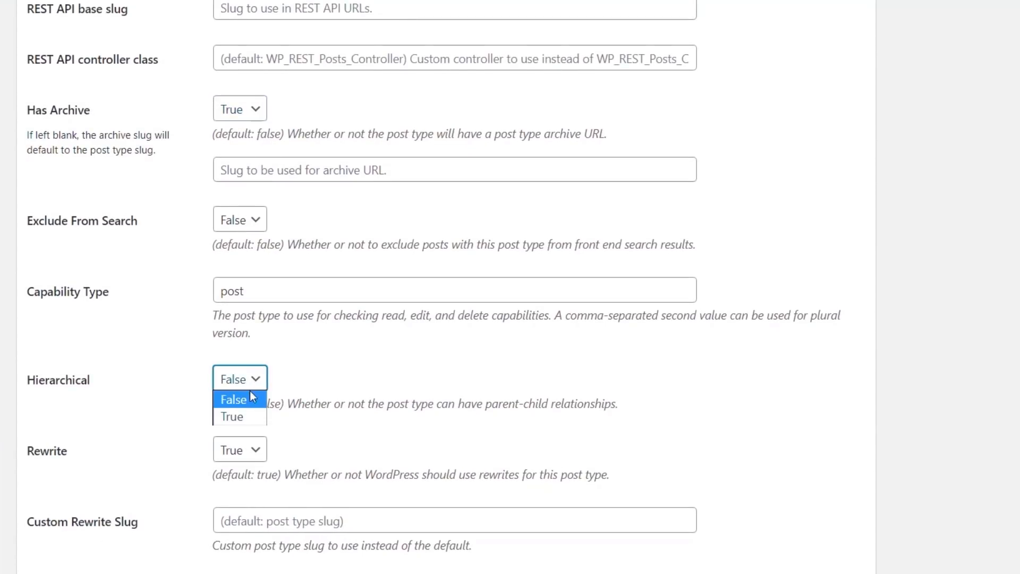
pyautogui.click(244, 414)
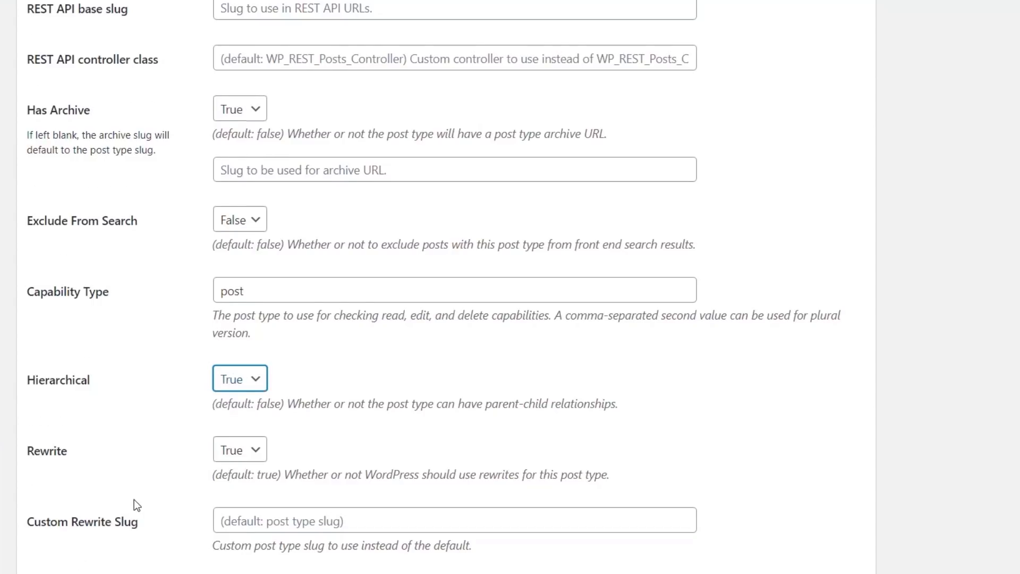
# Step: Give the vehicles post type menu position 1 and the menu icon "dashicons-performance"
pyautogui.scroll(-6, 136, 505)
pyautogui.scroll(-2, 144, 503)
pyautogui.scroll(-2, 160, 494)
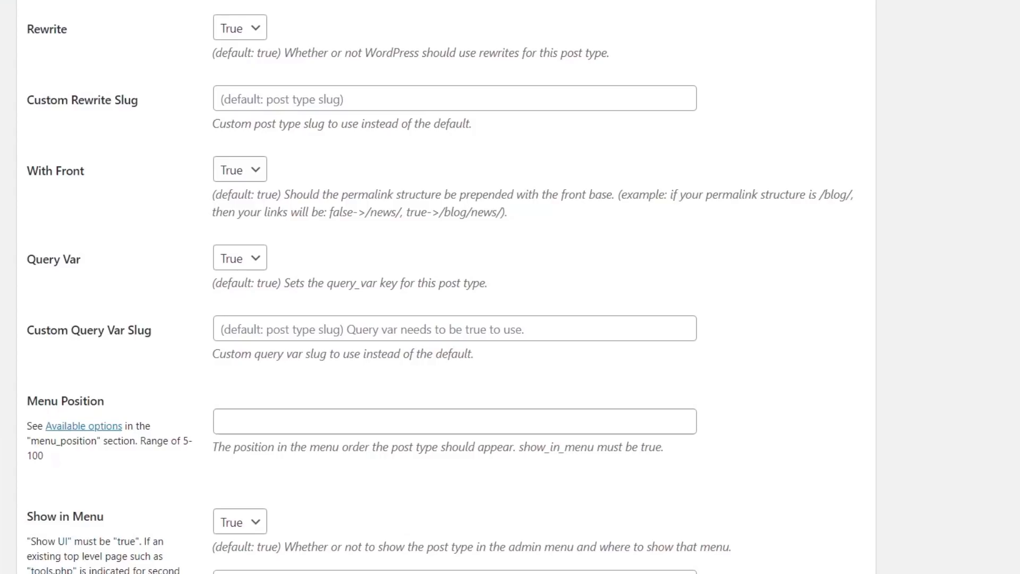
pyautogui.click(257, 425)
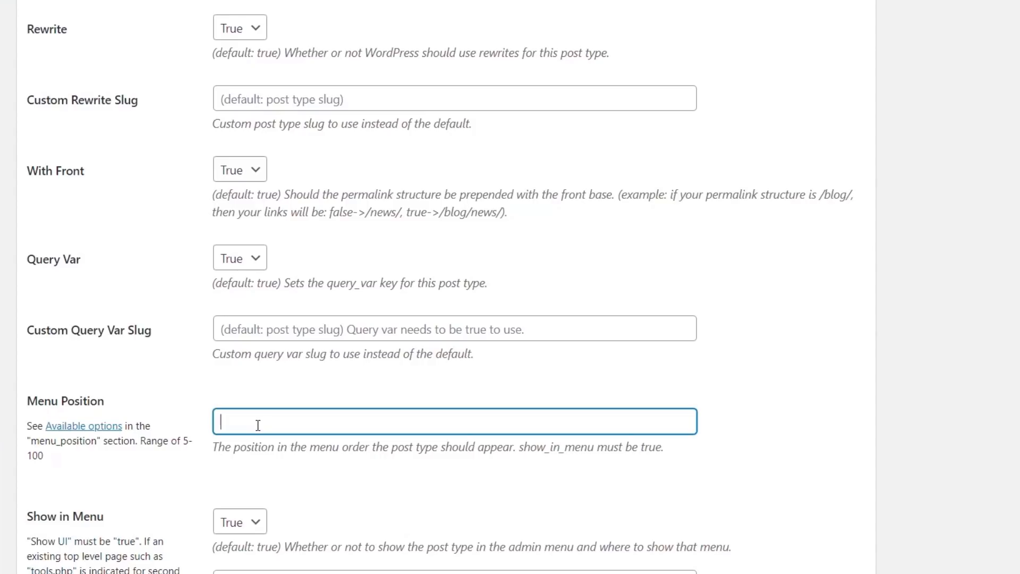
pyautogui.write('1')
pyautogui.scroll(-4, 374, 496)
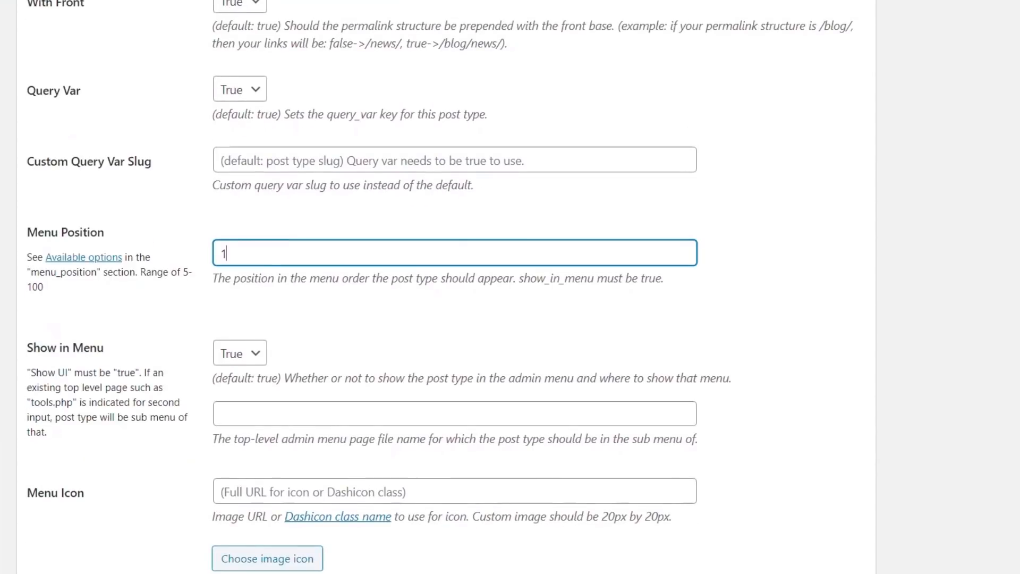
pyautogui.click(448, 318)
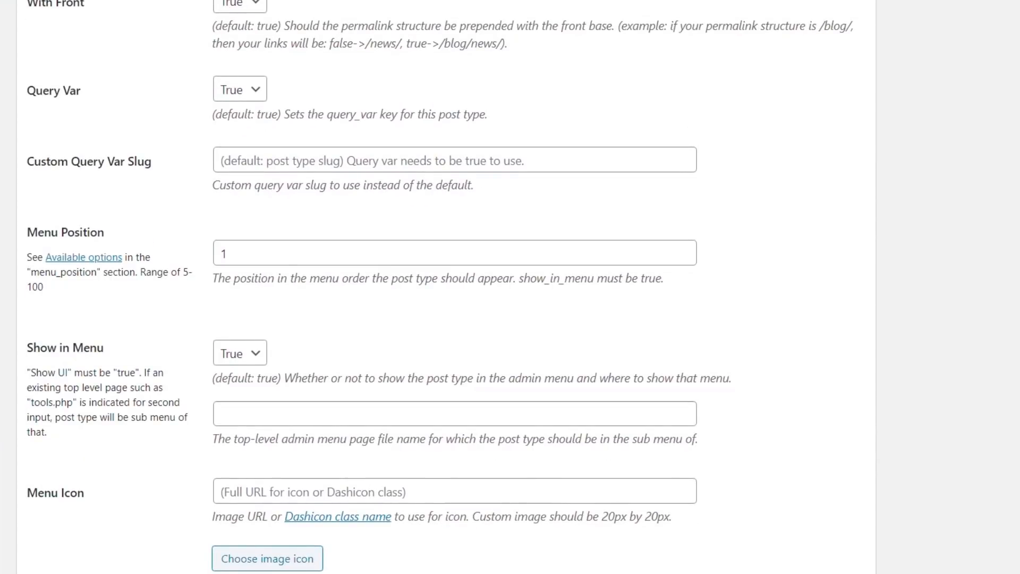
pyautogui.click(256, 486)
pyautogui.write('dashicons-performance')
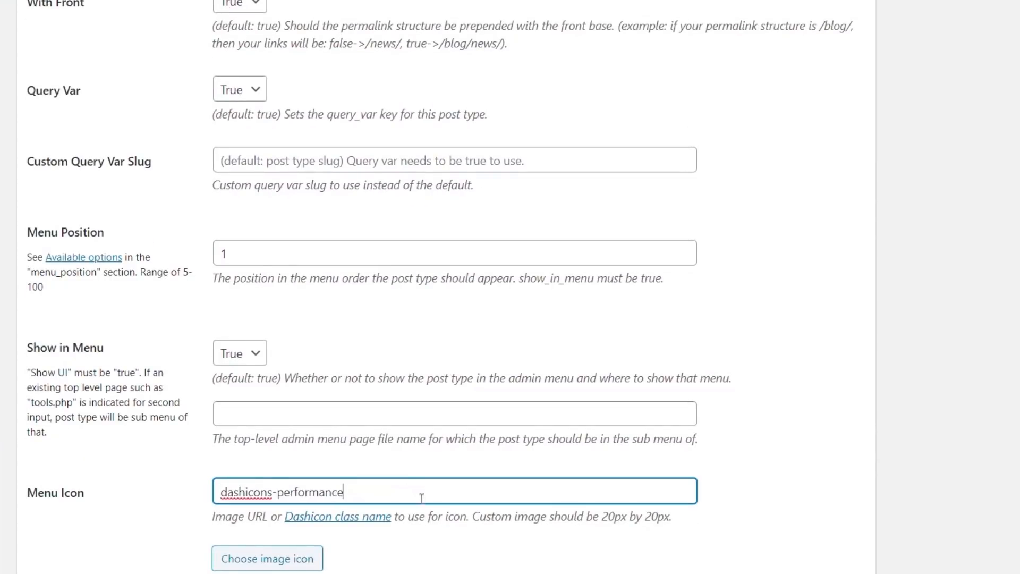
# Step: Add the vehicles post type, keeping the default supported features and no taxonomies
pyautogui.scroll(-8, 439, 287)
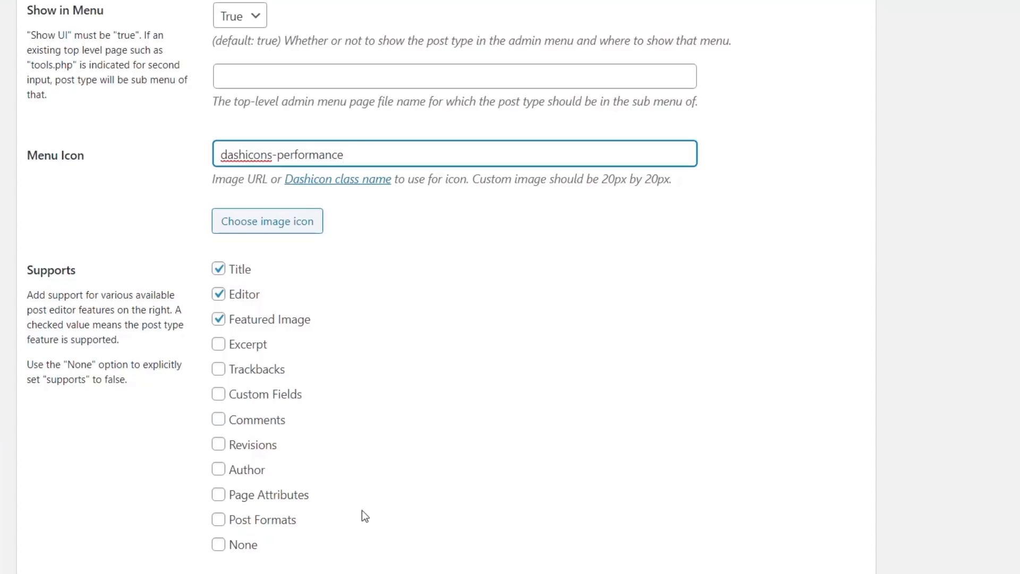
pyautogui.scroll(-2, 361, 515)
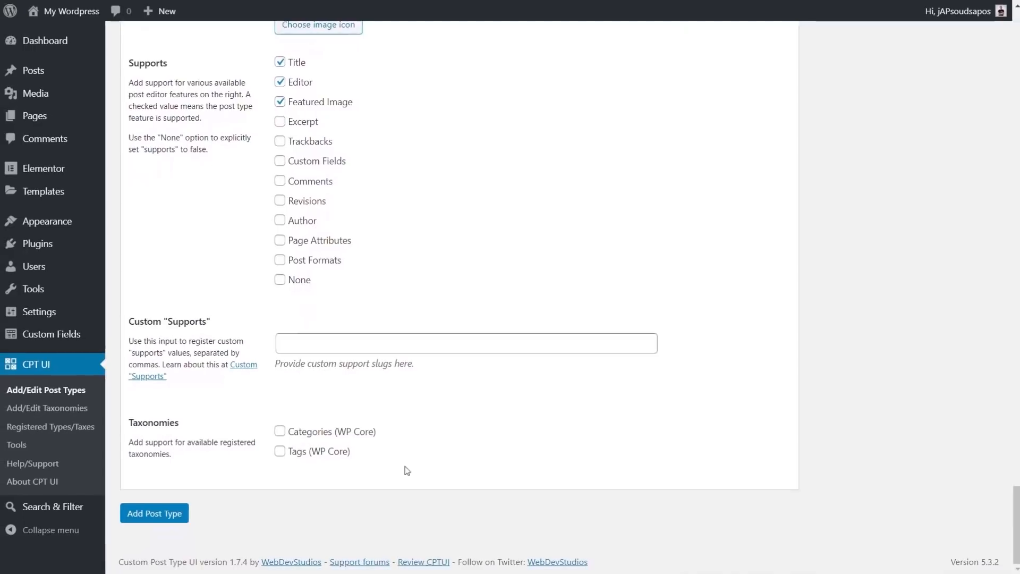
pyautogui.click(160, 513)
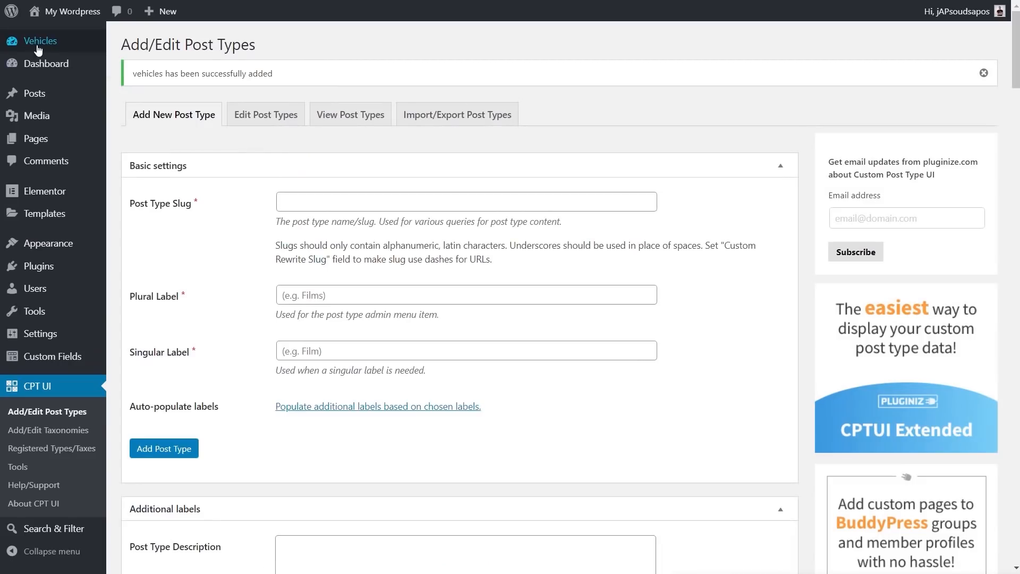
pyautogui.moveTo(52, 47)
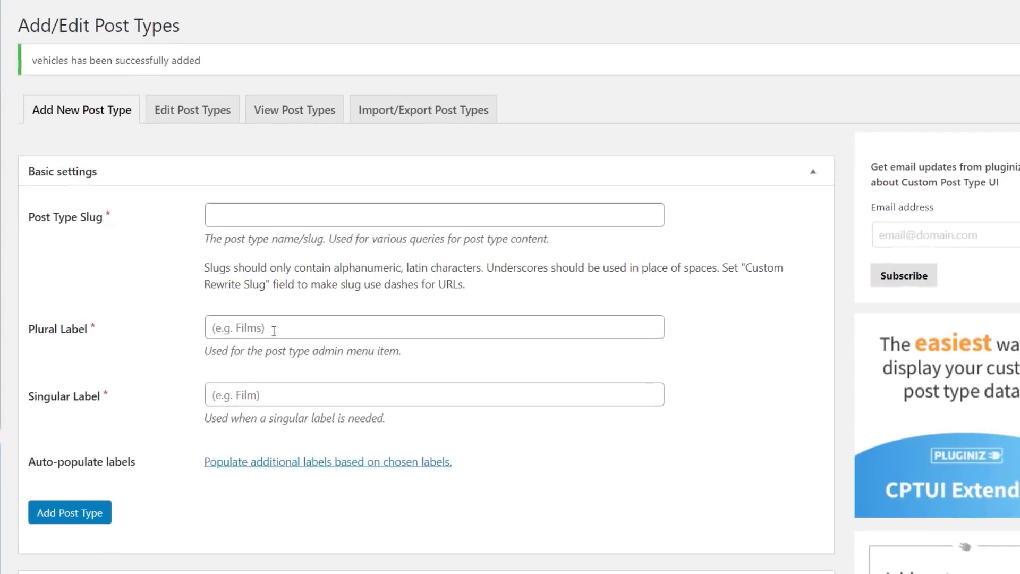
# Step: Fill in a second post type with slug "dealerships", plural label "Dealerships" and singular label "Dealership"
pyautogui.click(268, 209)
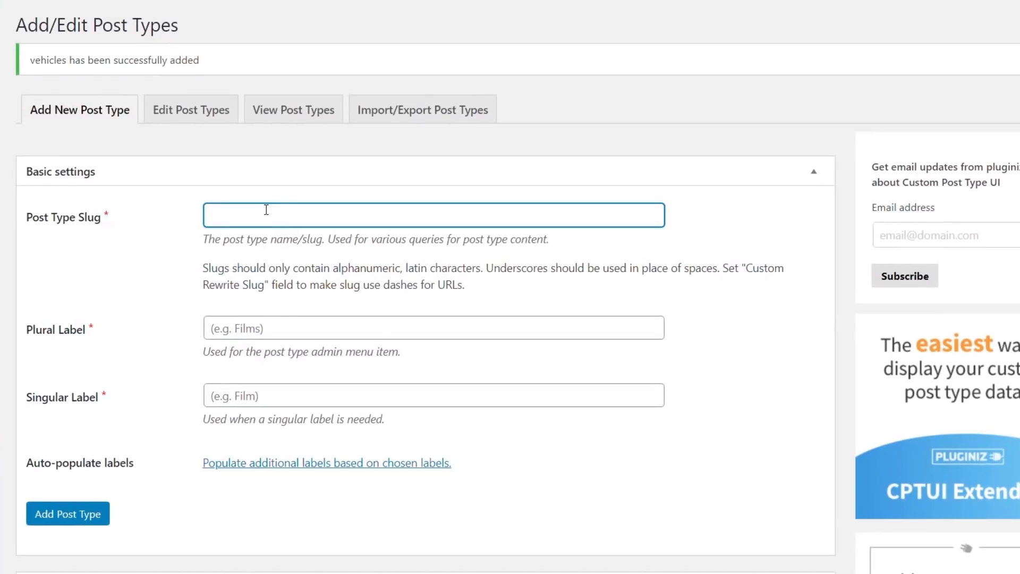
pyautogui.write('dealerships')
pyautogui.click(279, 332)
pyautogui.write('Dealerships')
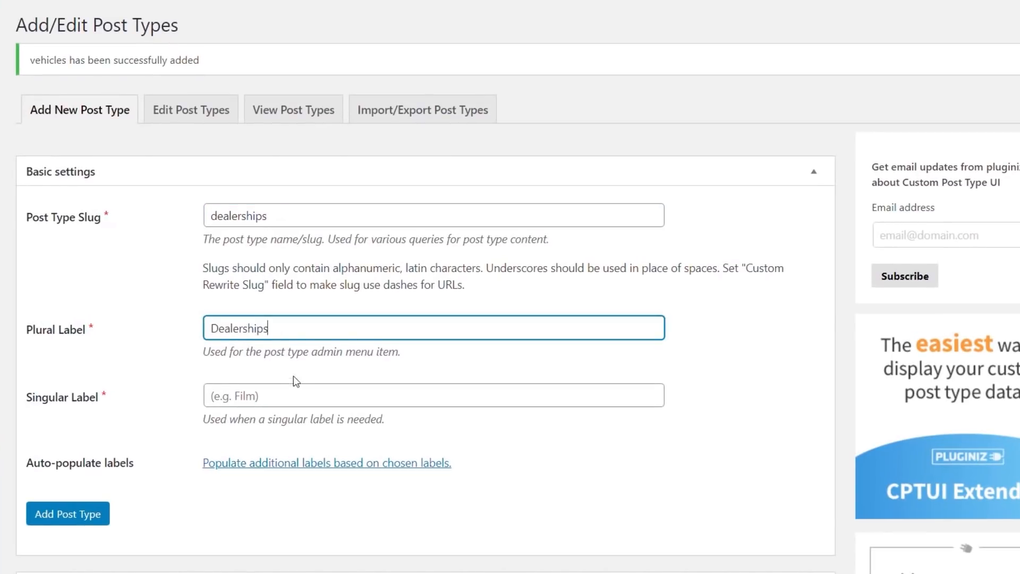
pyautogui.click(281, 395)
pyautogui.write('Dealerships')
pyautogui.press('BackSpace')
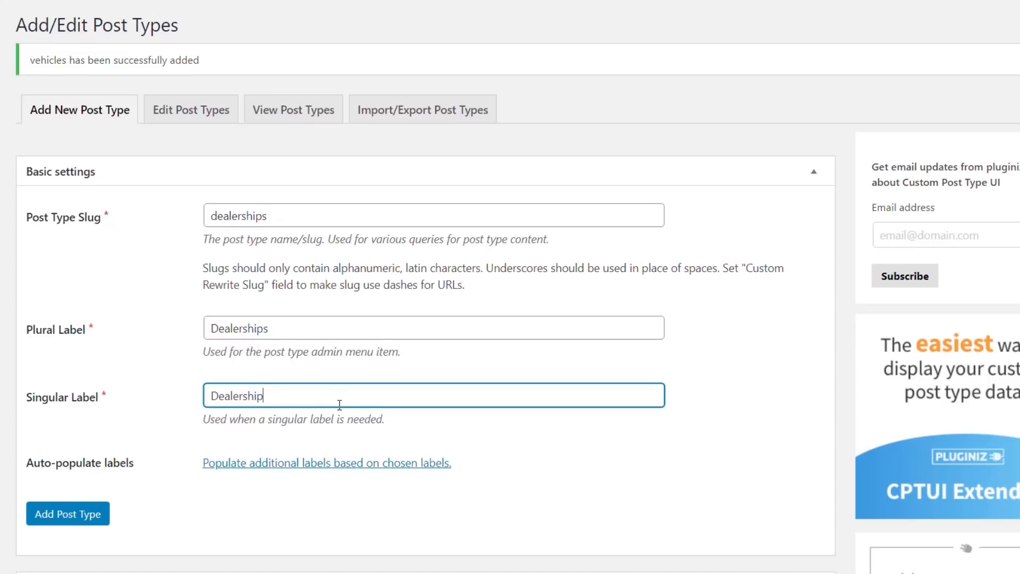
# Step: Set Has Archive to True in the settings of the dealerships post type
pyautogui.scroll(-10, 672, 505)
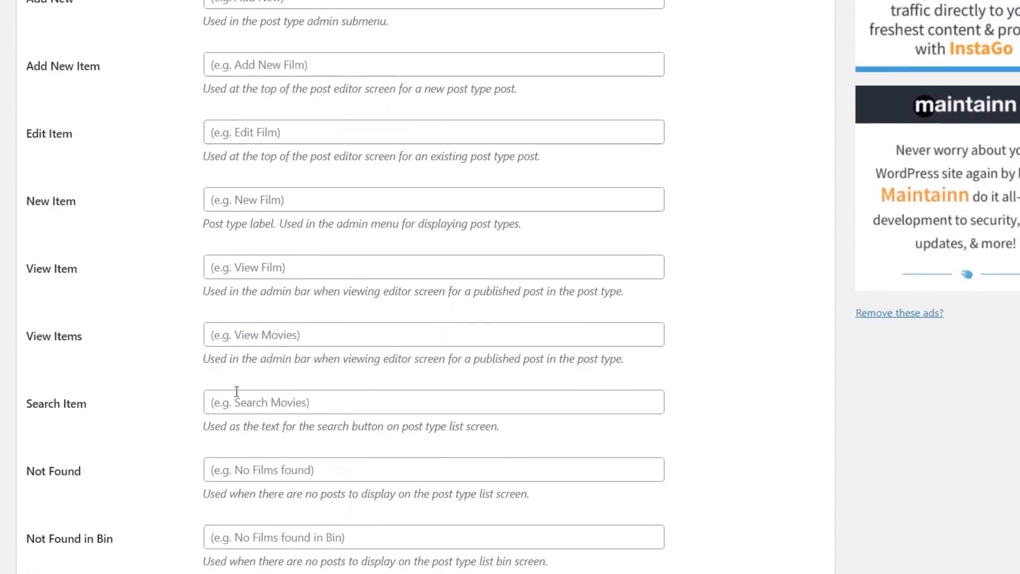
pyautogui.scroll(8, 218, 373)
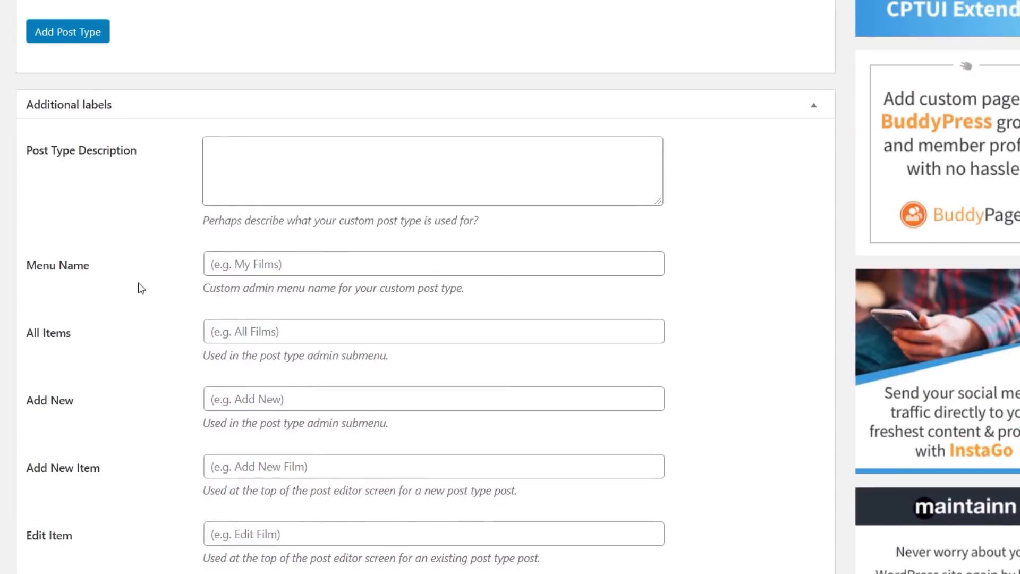
pyautogui.scroll(-20, 137, 297)
pyautogui.scroll(-15, 139, 321)
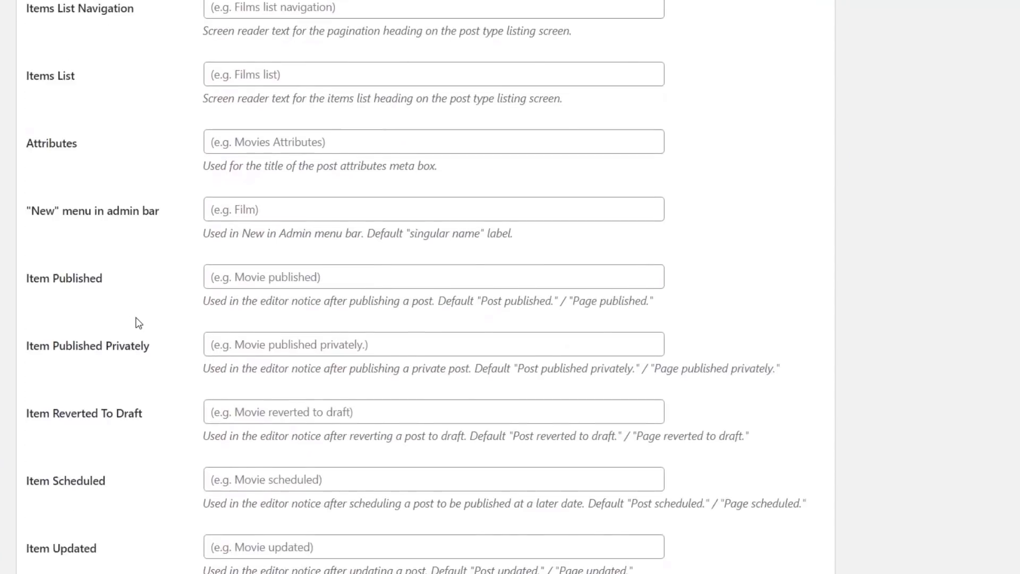
pyautogui.scroll(-3, 139, 322)
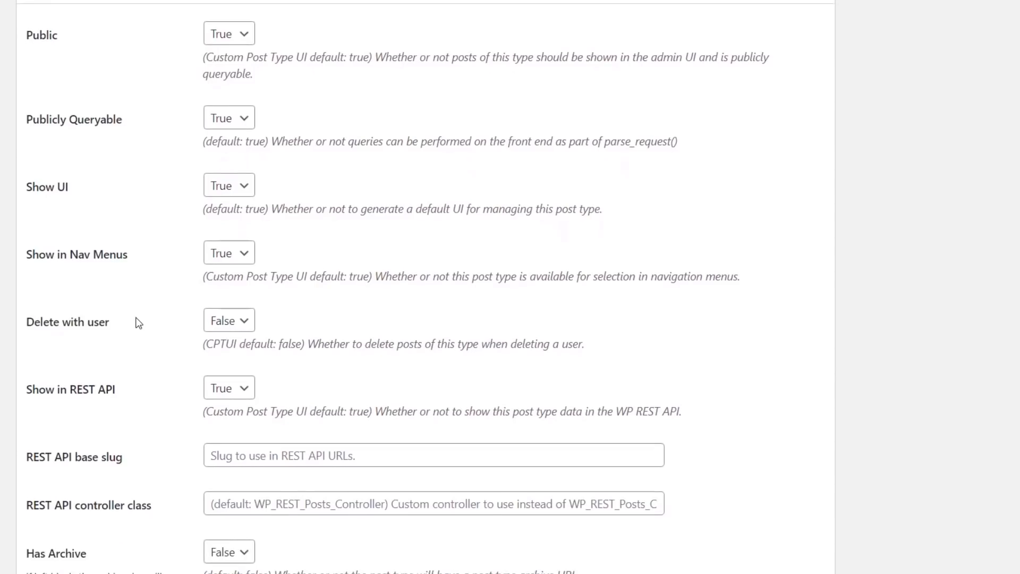
pyautogui.scroll(-6, 135, 317)
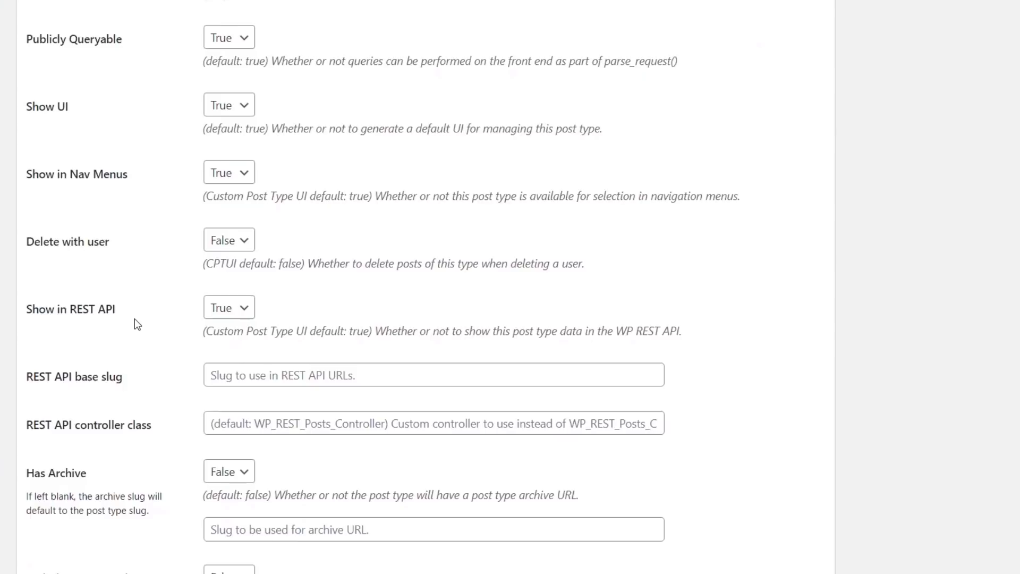
pyautogui.click(248, 397)
pyautogui.click(241, 425)
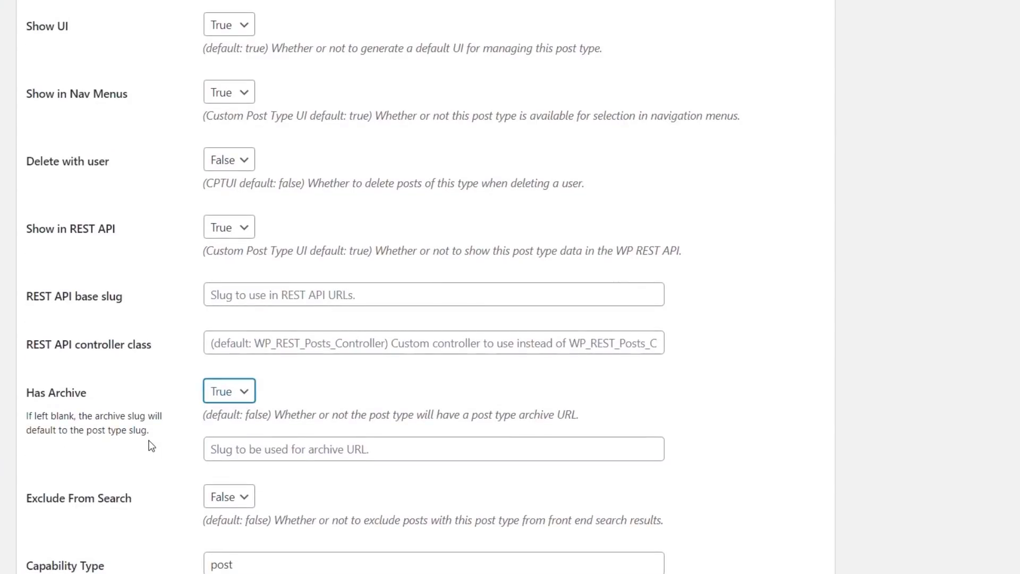
# Step: Set Hierarchical to True for the dealerships post type
pyautogui.scroll(-3, 151, 446)
pyautogui.scroll(-6, 151, 446)
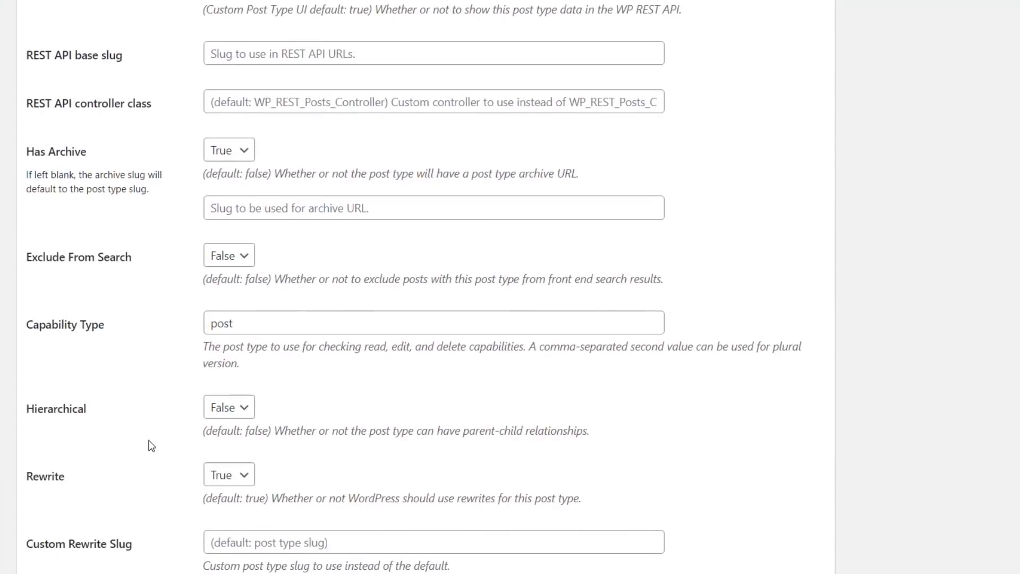
pyautogui.click(222, 408)
pyautogui.click(218, 443)
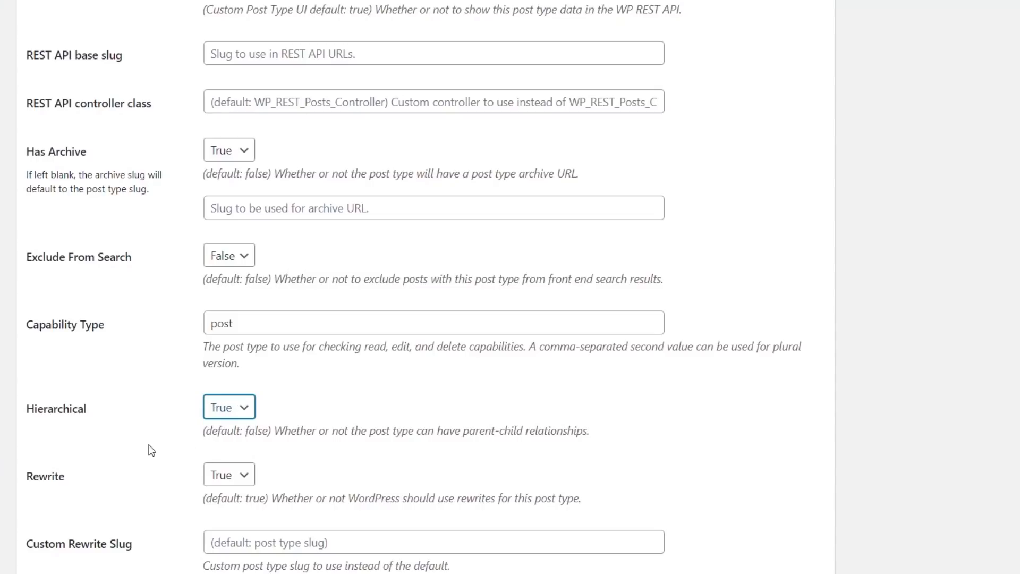
# Step: Add the dealerships post type, keeping the remaining settings and supported features at their defaults
pyautogui.scroll(-3, 141, 451)
pyautogui.scroll(-15, 141, 452)
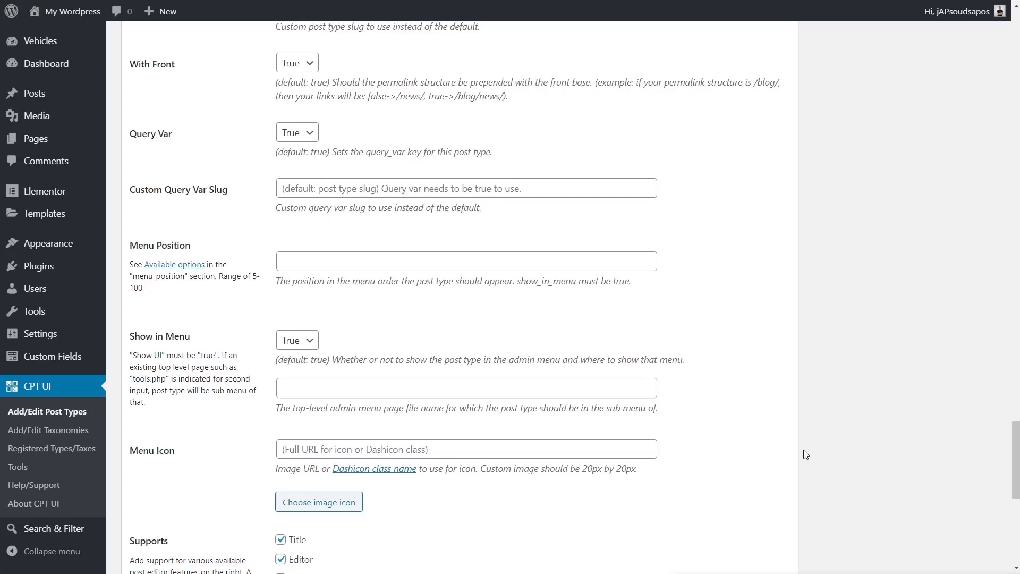
pyautogui.scroll(3, 829, 455)
pyautogui.scroll(-4, 829, 448)
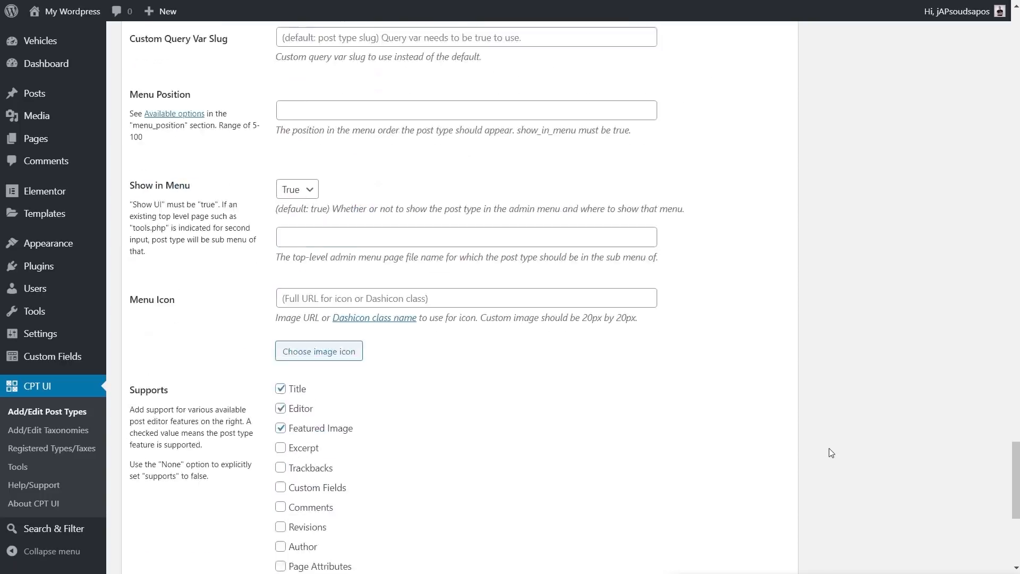
pyautogui.scroll(-3, 831, 453)
pyautogui.scroll(20, 829, 447)
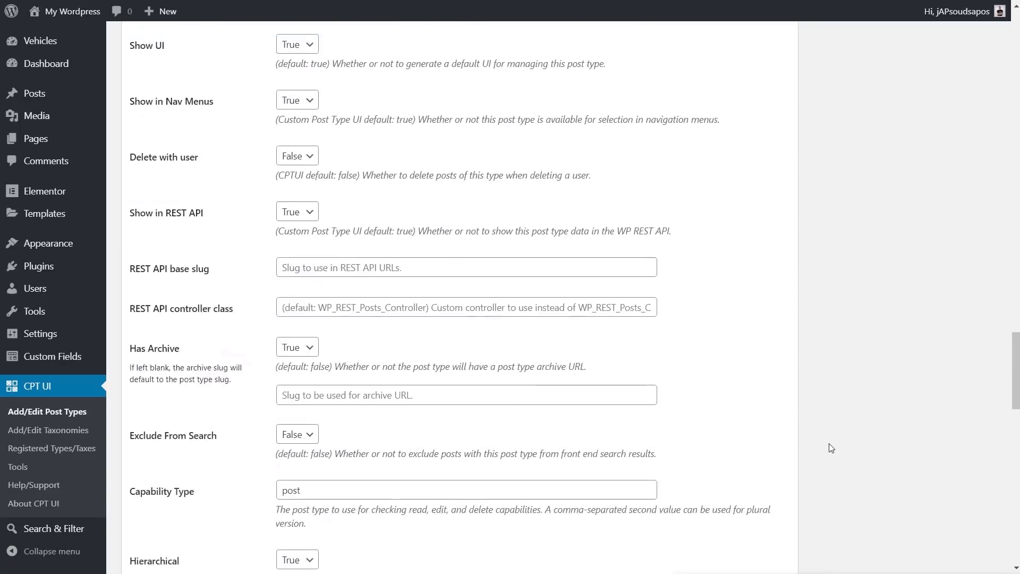
pyautogui.scroll(20, 830, 396)
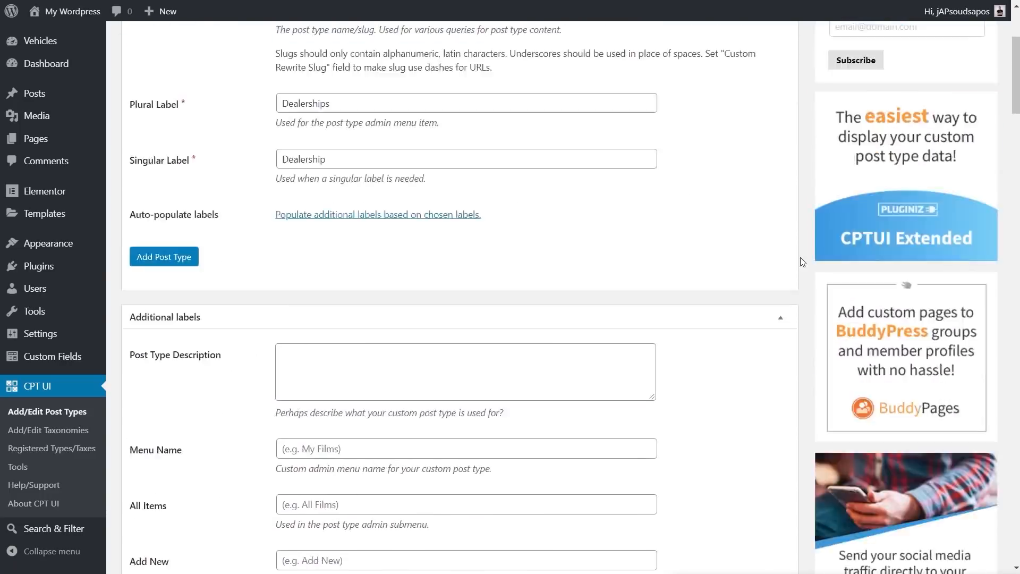
pyautogui.click(153, 452)
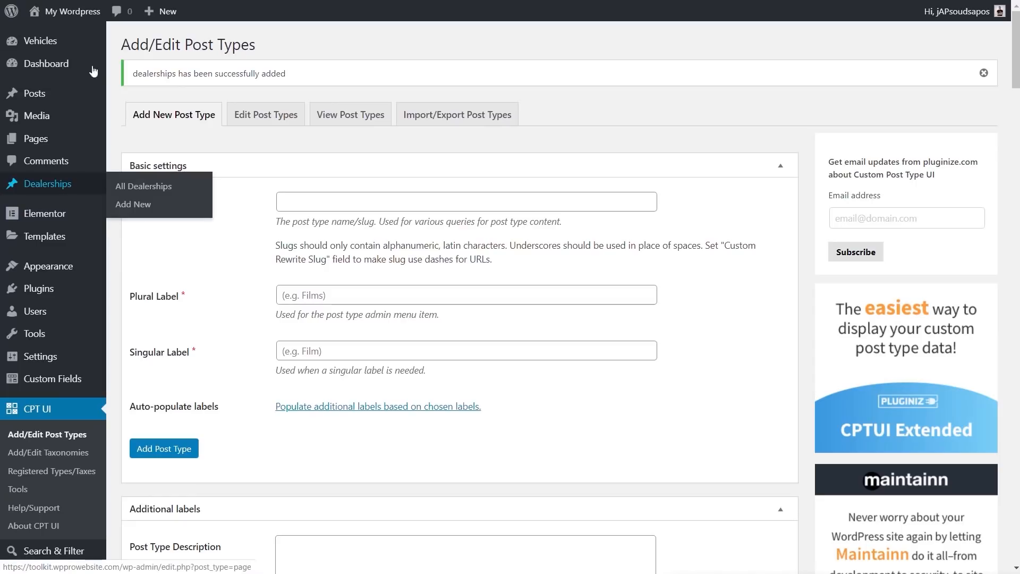
# Step: Fill in a new taxonomy with slug "manufacturers", plural label "Manufacturers" and singular label "Manufacturer"
pyautogui.moveTo(33, 48)
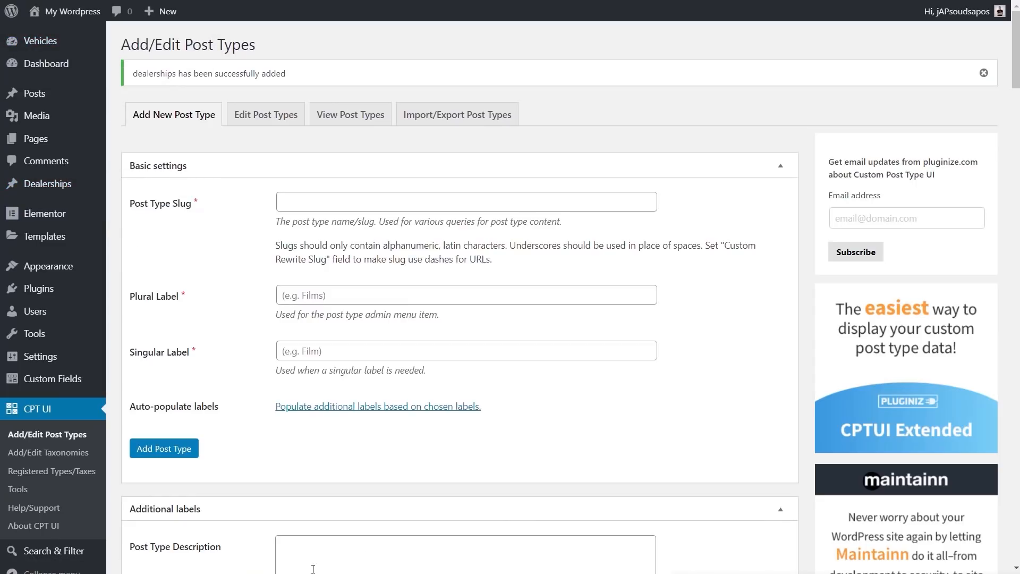
pyautogui.click(59, 453)
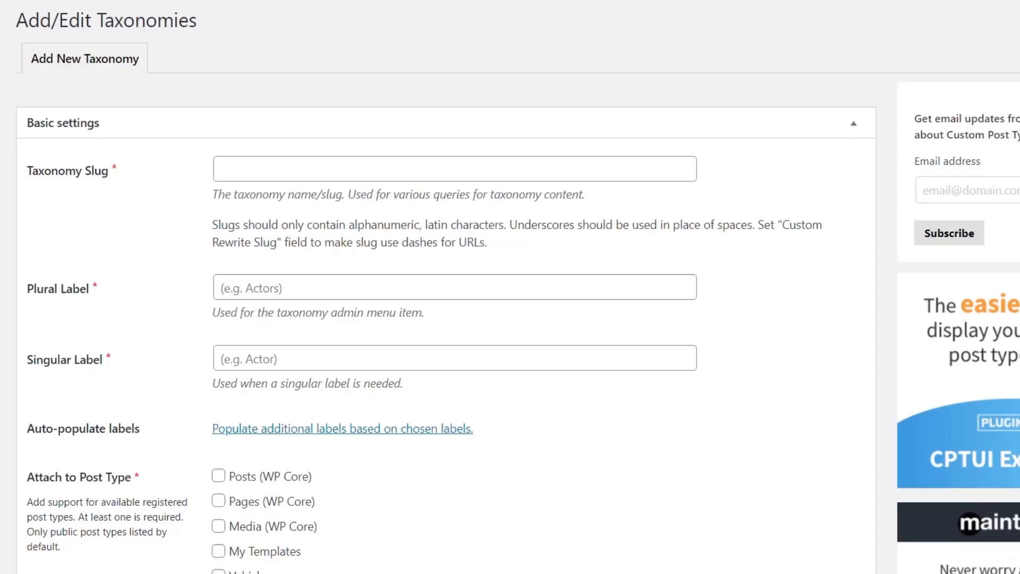
pyautogui.click(280, 176)
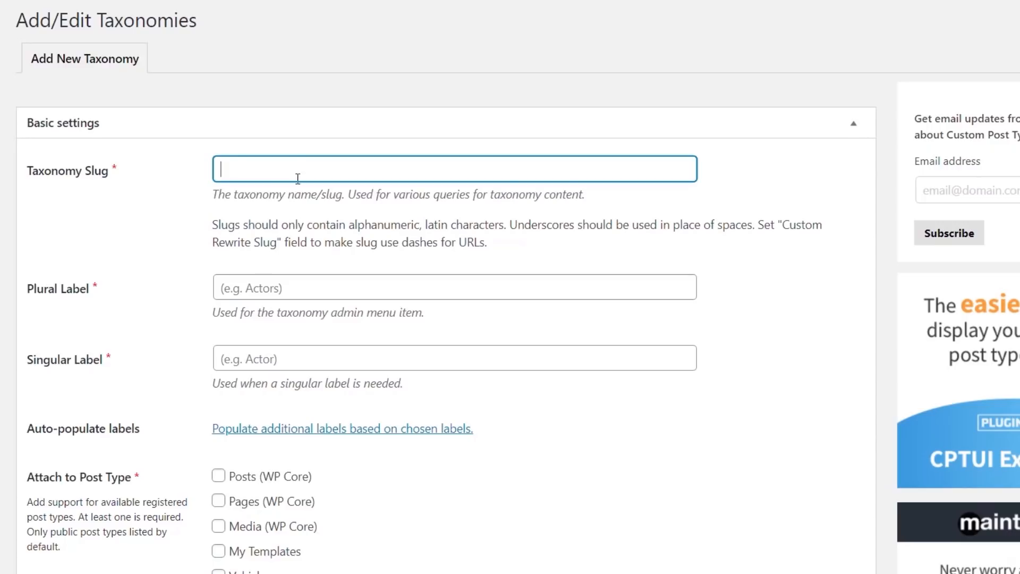
pyautogui.write('manufacturers')
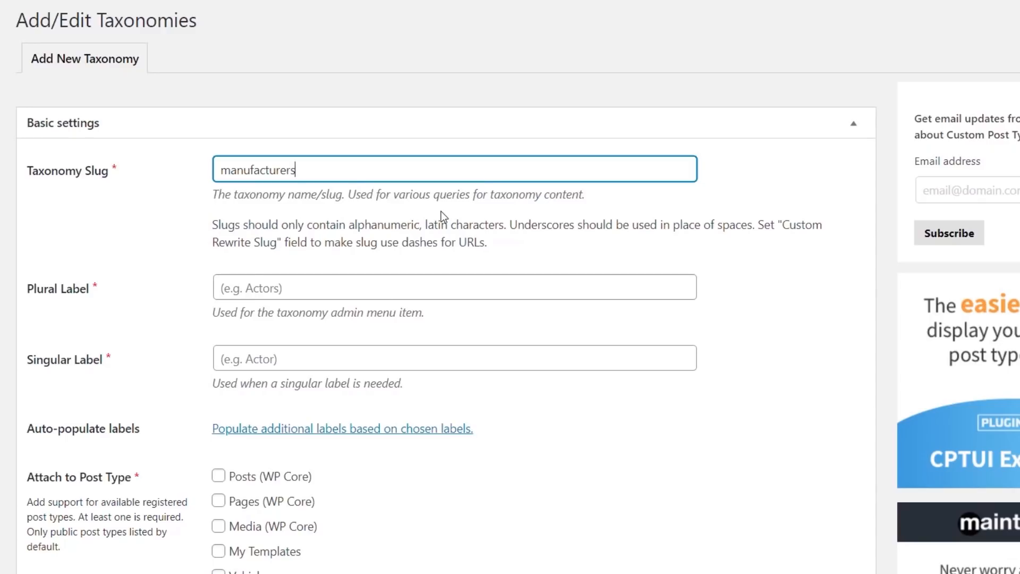
pyautogui.click(349, 291)
pyautogui.write('Manufacturers')
pyautogui.click(363, 358)
pyautogui.write('Manufacturers')
pyautogui.press('BackSpace')
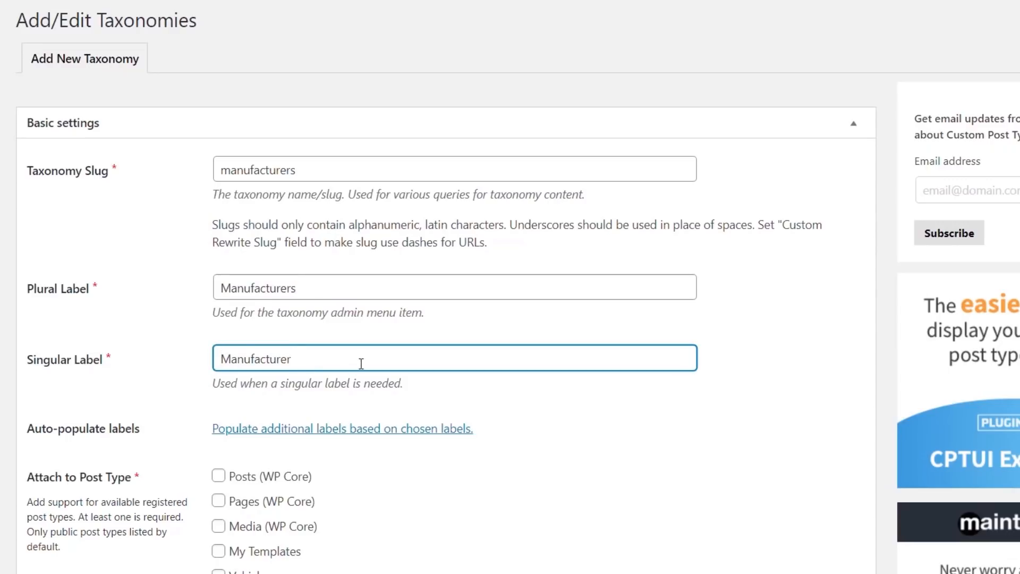
# Step: Attach the manufacturers taxonomy to the Vehicles post type and set Hierarchical to True
pyautogui.scroll(-2, 611, 466)
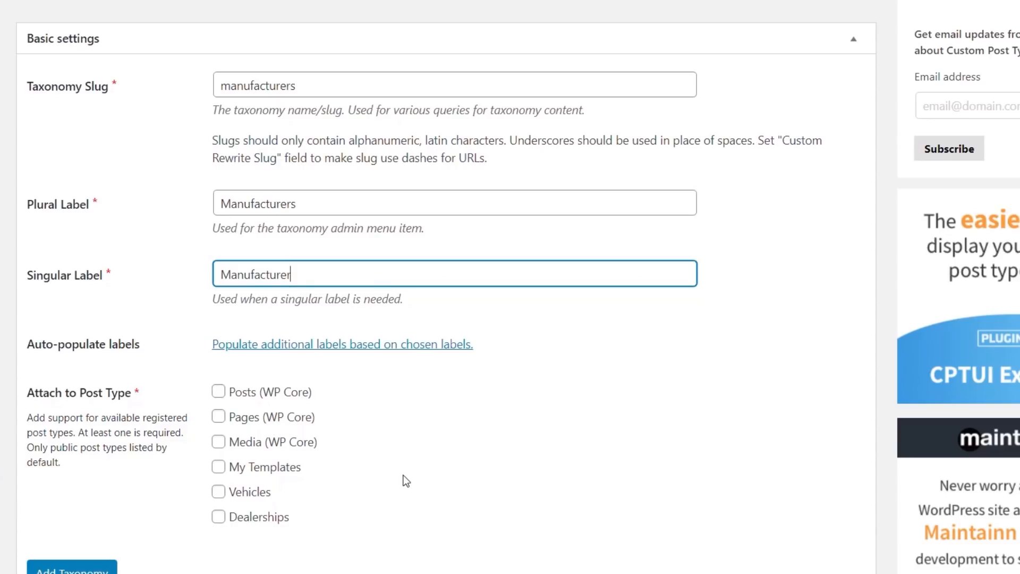
pyautogui.click(265, 494)
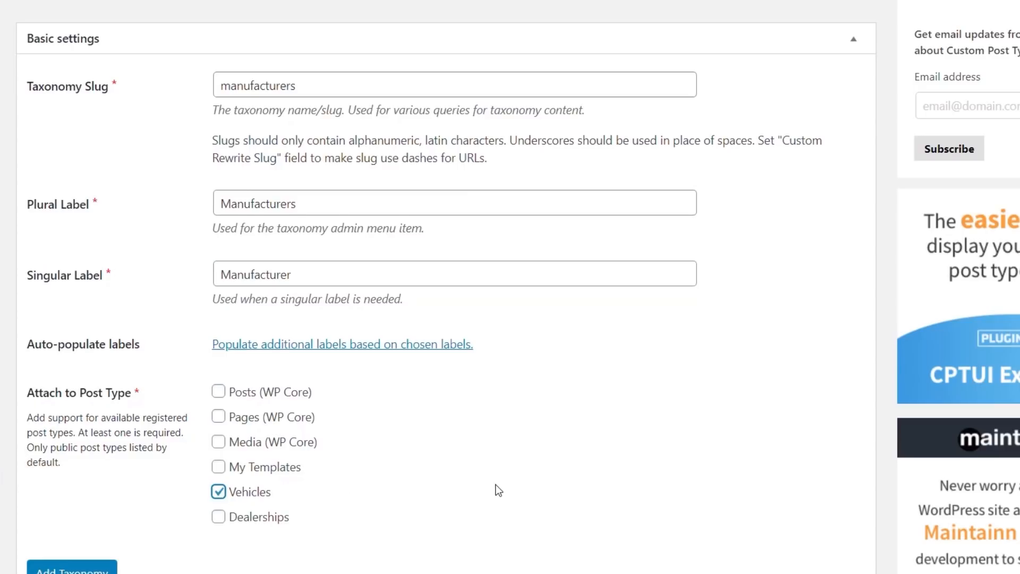
pyautogui.scroll(-10, 495, 486)
pyautogui.scroll(-19, 493, 480)
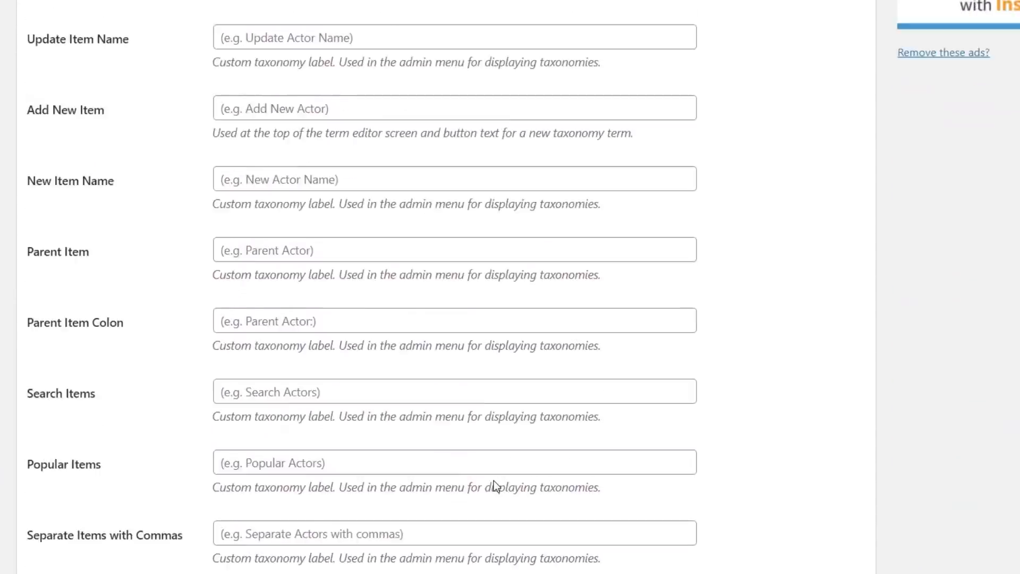
pyautogui.scroll(-10, 476, 479)
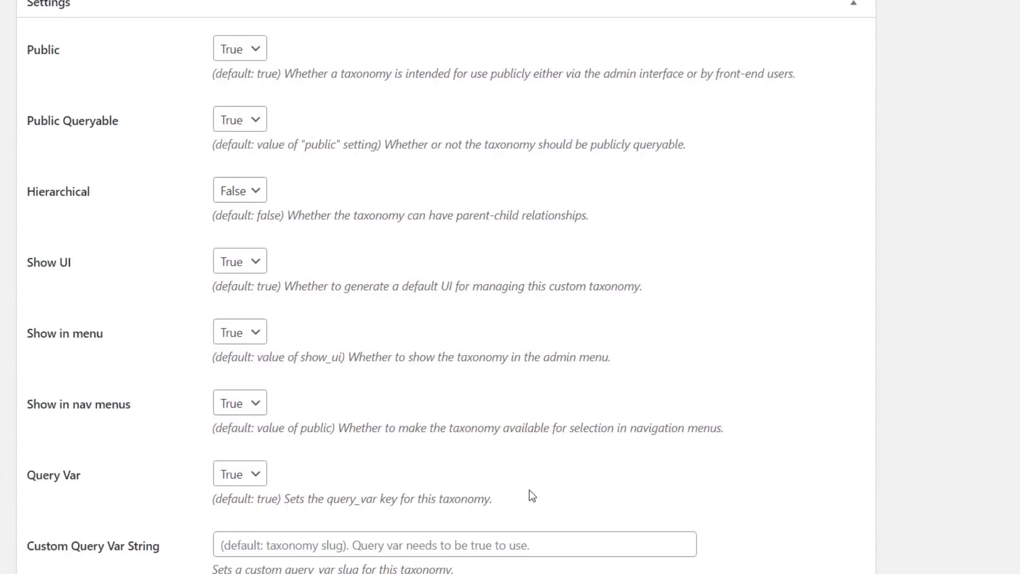
pyautogui.click(252, 198)
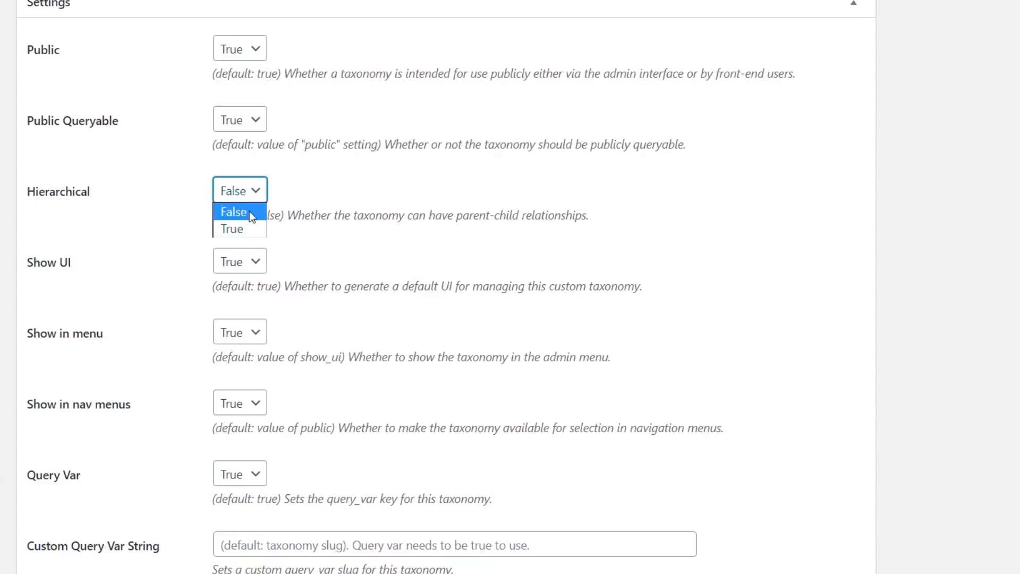
pyautogui.click(245, 230)
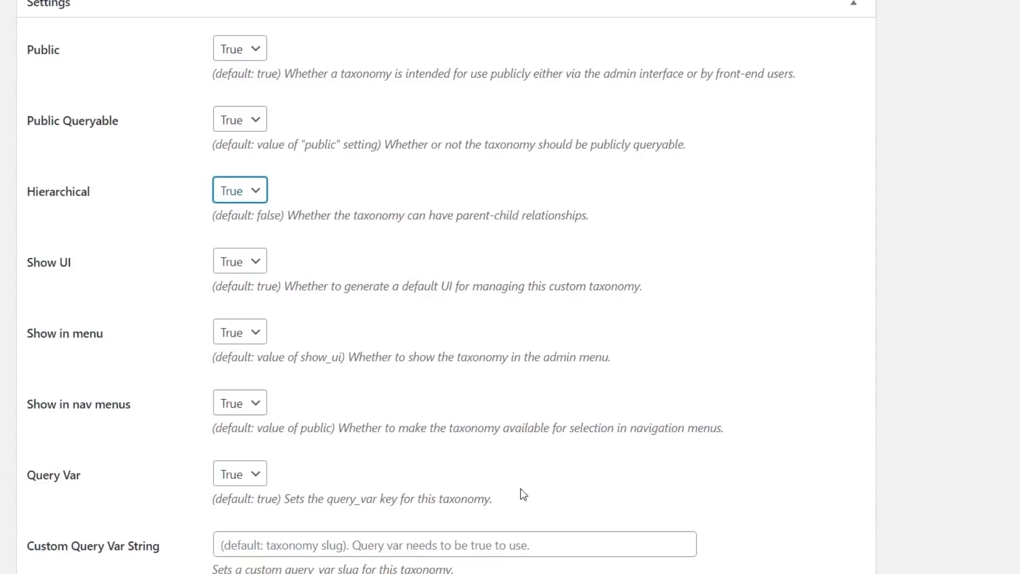
# Step: Set Rewrite Hierarchical and Show Admin Column to True for the manufacturers taxonomy
pyautogui.scroll(-3, 522, 493)
pyautogui.scroll(-3, 523, 494)
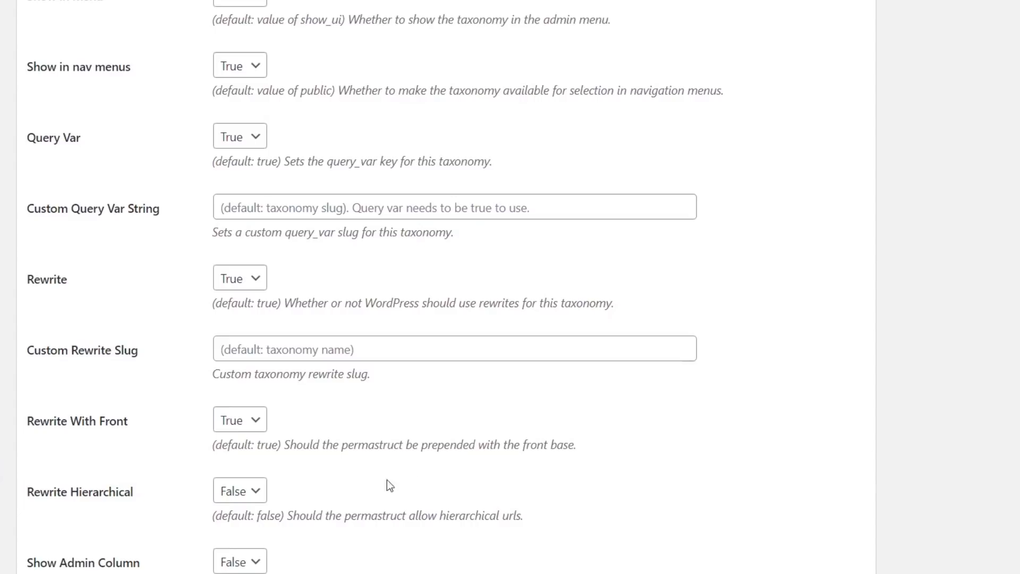
pyautogui.click(230, 490)
pyautogui.click(226, 529)
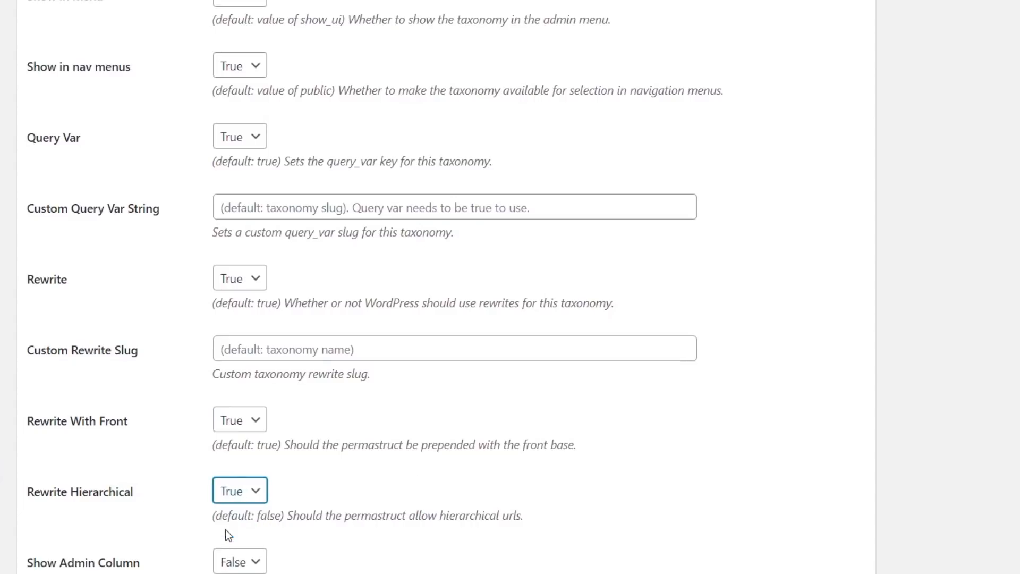
pyautogui.click(509, 531)
pyautogui.scroll(-2, 688, 531)
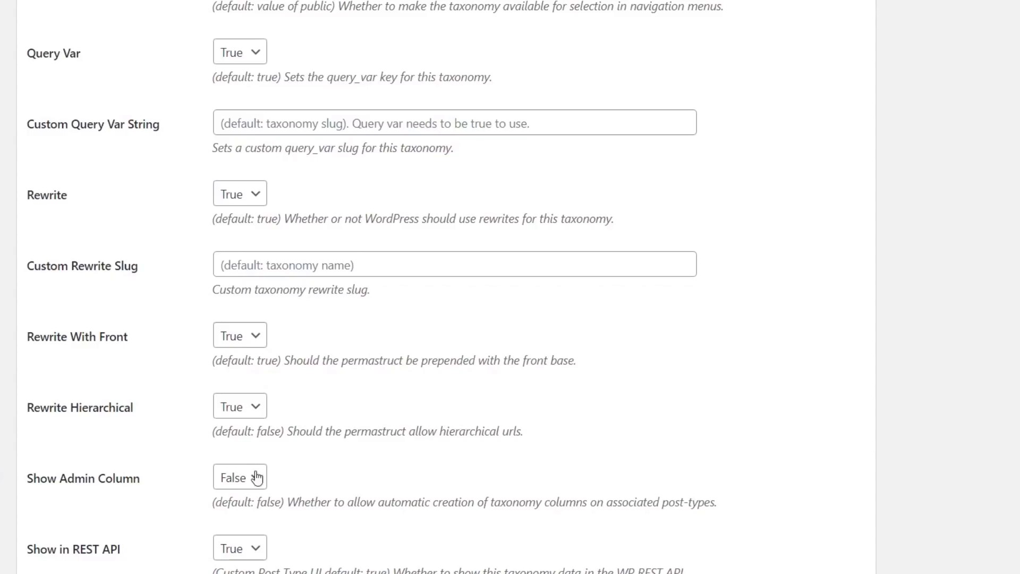
pyautogui.click(256, 479)
pyautogui.click(237, 515)
pyautogui.click(832, 523)
# Step: Set the quick/bulk edit panel option to True and add the manufacturers taxonomy
pyautogui.scroll(-6, 826, 522)
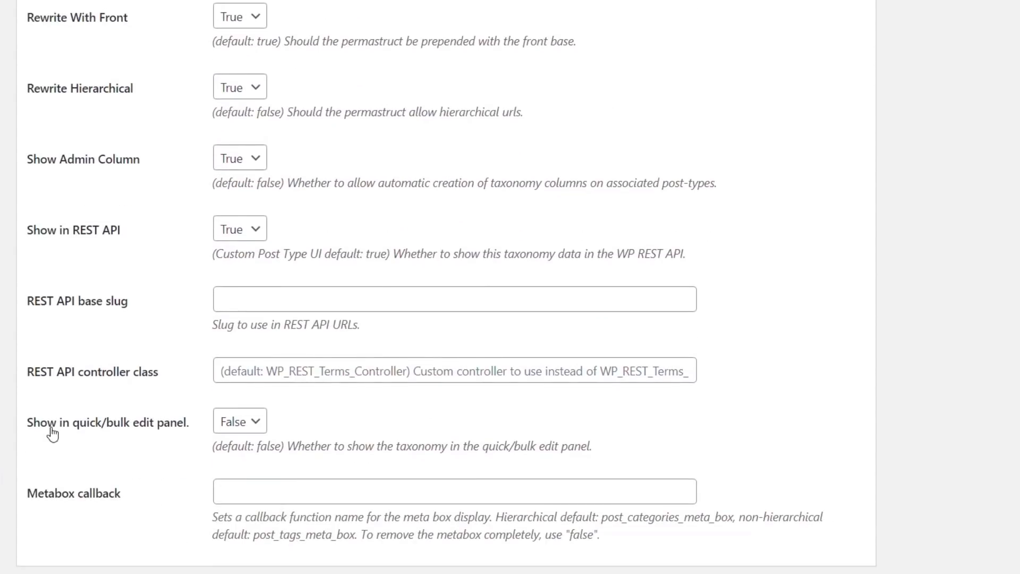
pyautogui.click(253, 428)
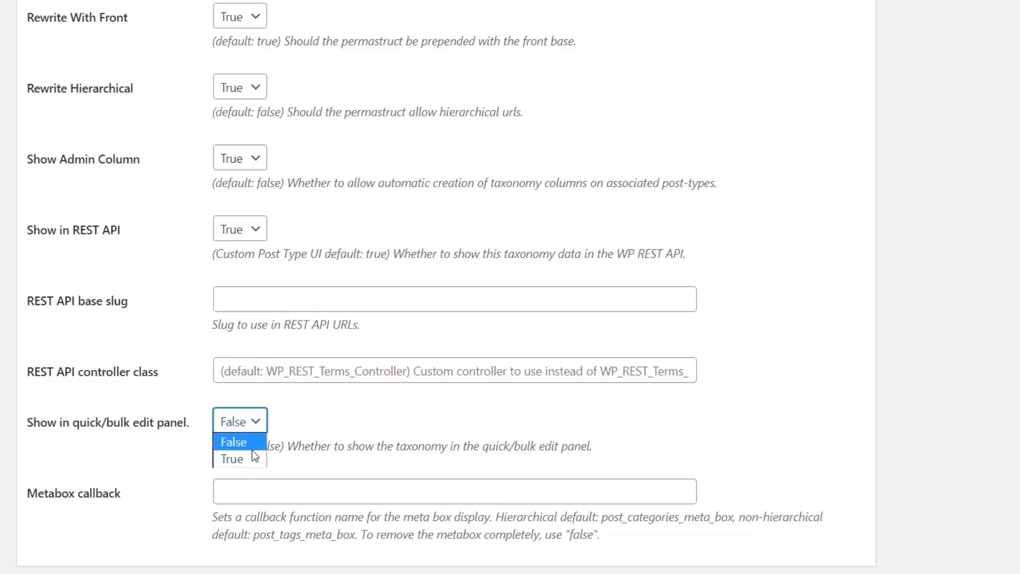
pyautogui.click(253, 458)
pyautogui.click(80, 573)
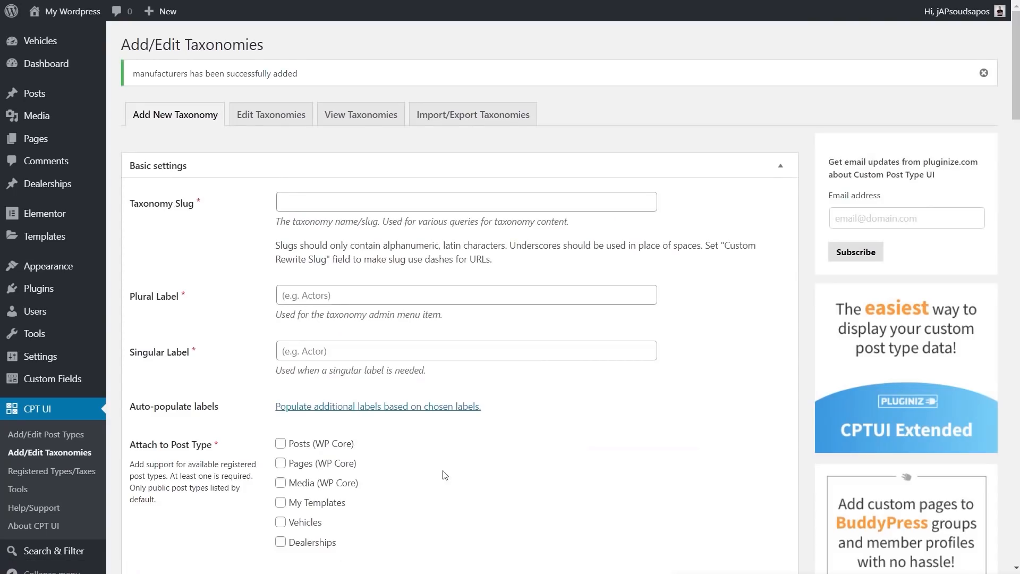
pyautogui.moveTo(51, 45)
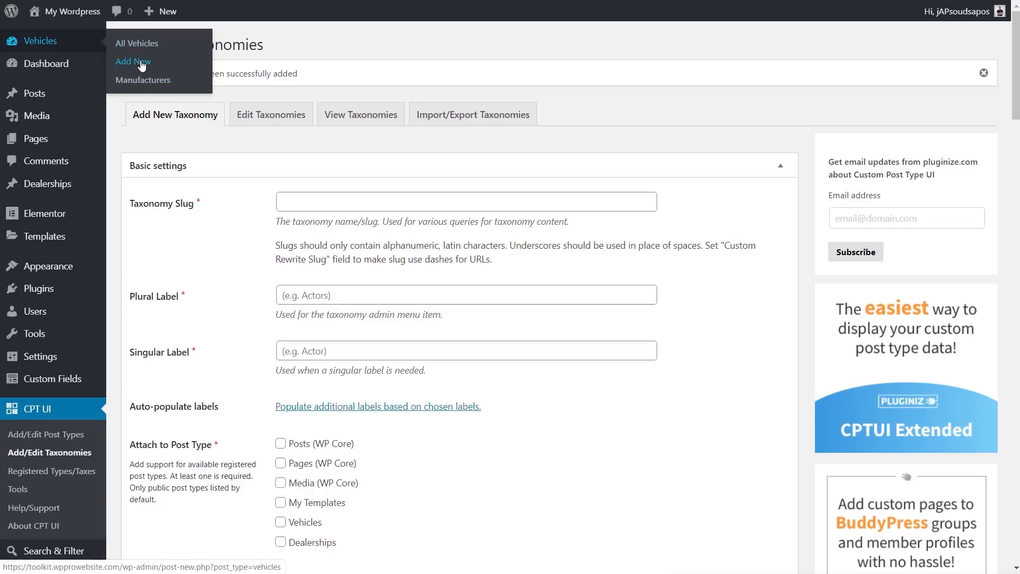
pyautogui.moveTo(48, 183)
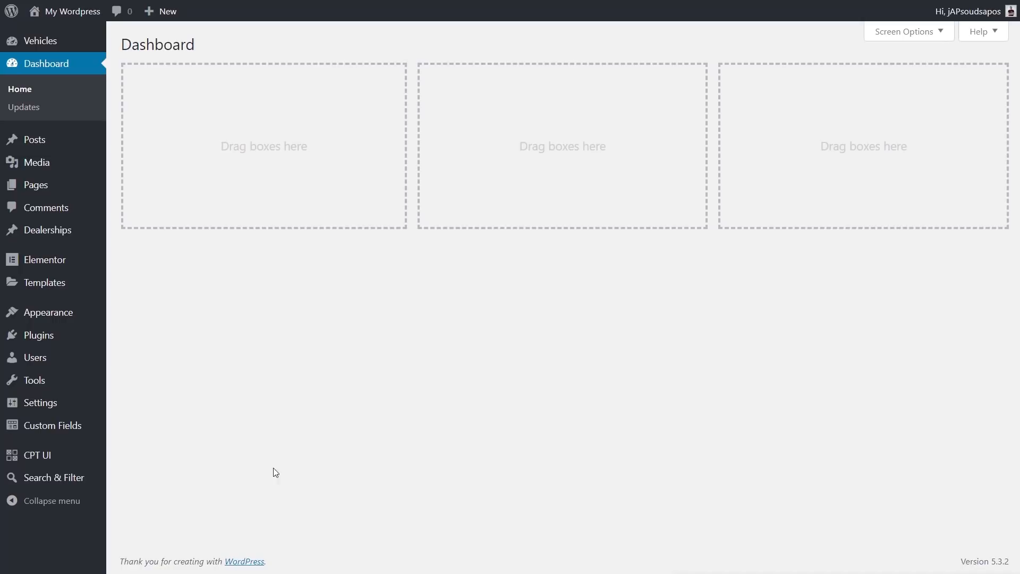
# Step: Create a custom field group titled "Vehicle Details" with a location rule showing it when Post Type is equal to Vehicle
pyautogui.moveTo(63, 432)
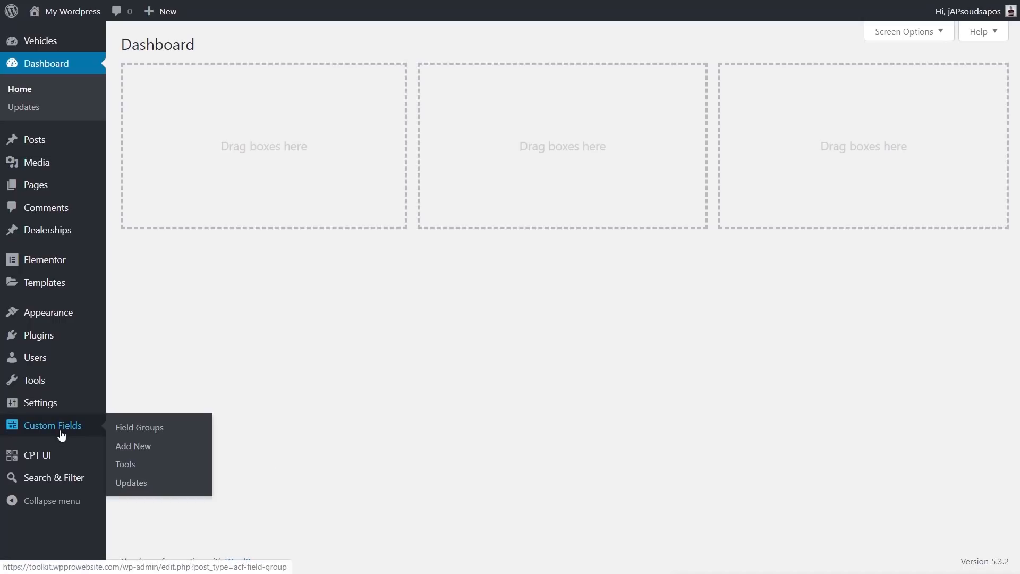
pyautogui.click(152, 446)
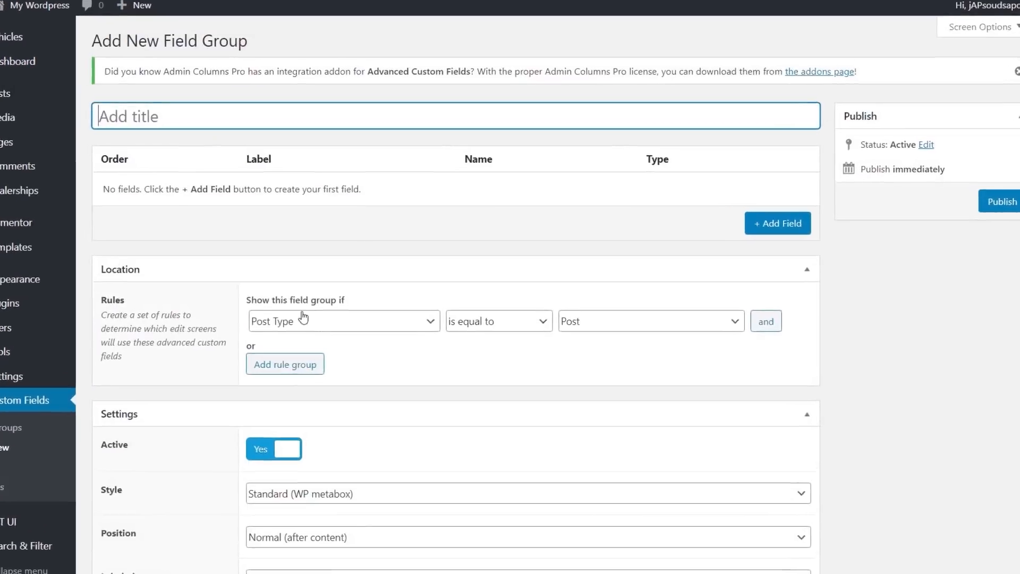
pyautogui.write('Vehicle Details')
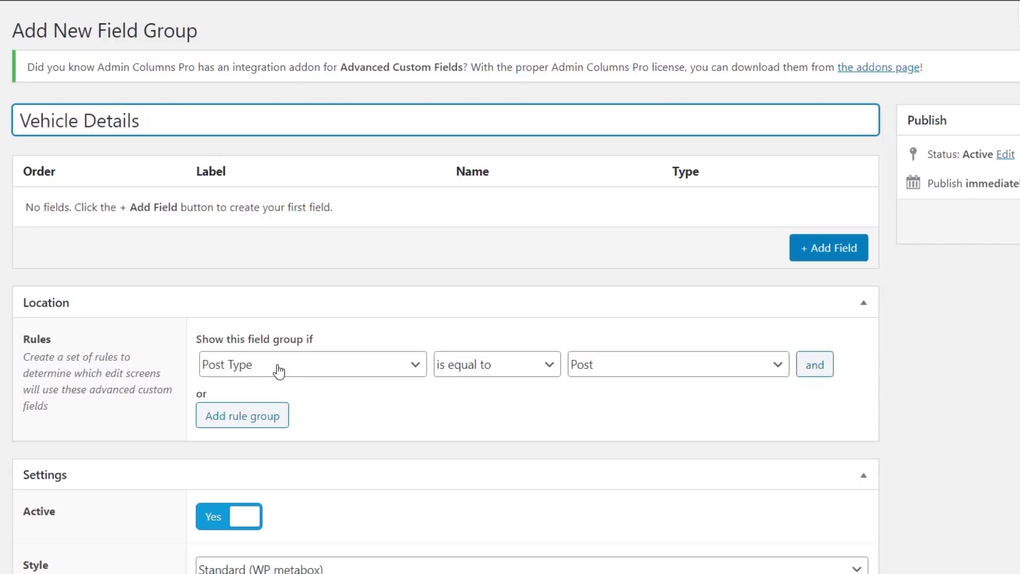
pyautogui.click(580, 374)
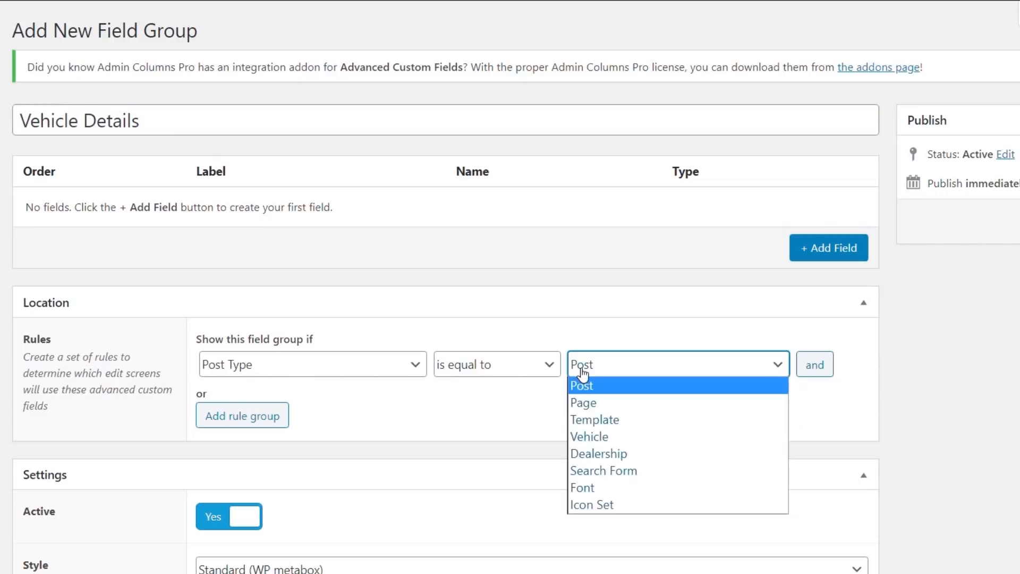
pyautogui.click(597, 438)
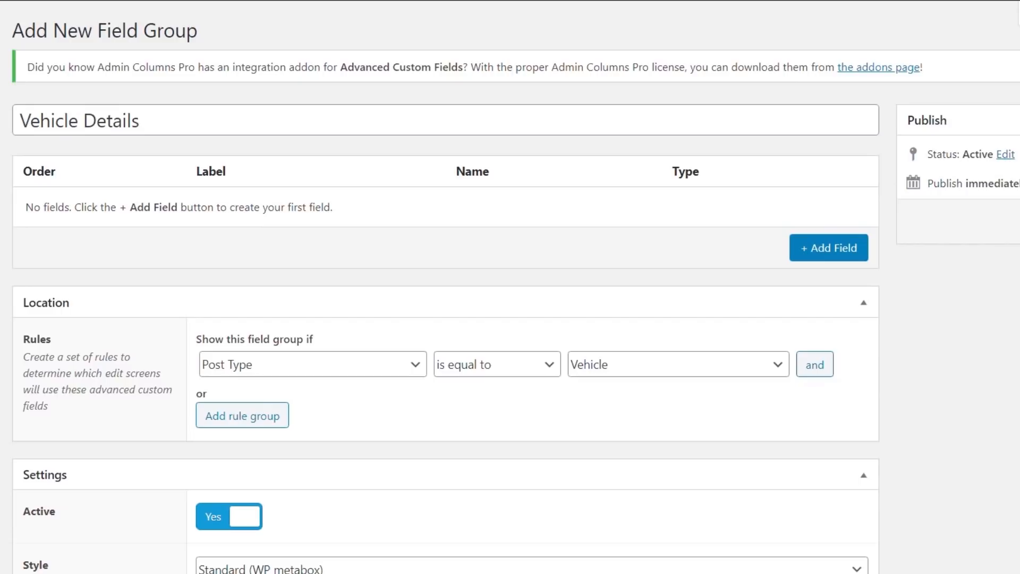
# Step: Add a required field labelled "Vehicle Price" of type Number to the Vehicle Details field group
pyautogui.click(814, 256)
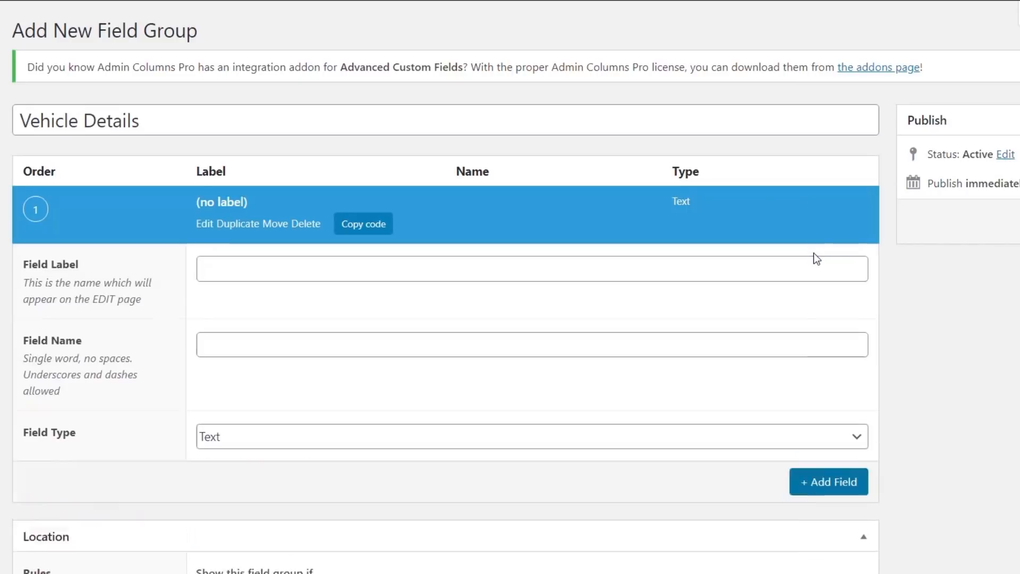
pyautogui.write('Vehicle Price')
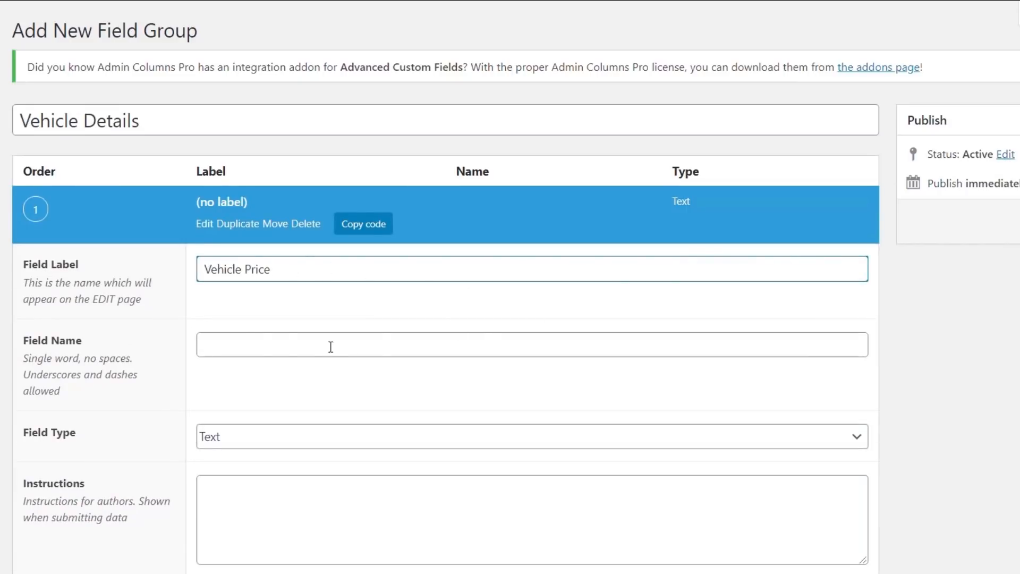
pyautogui.click(239, 342)
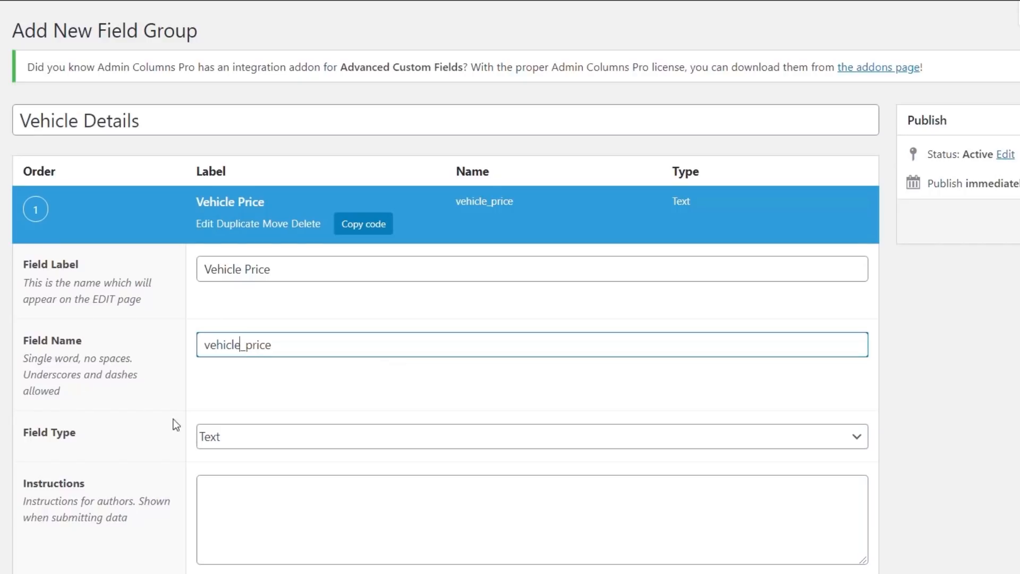
pyautogui.click(277, 438)
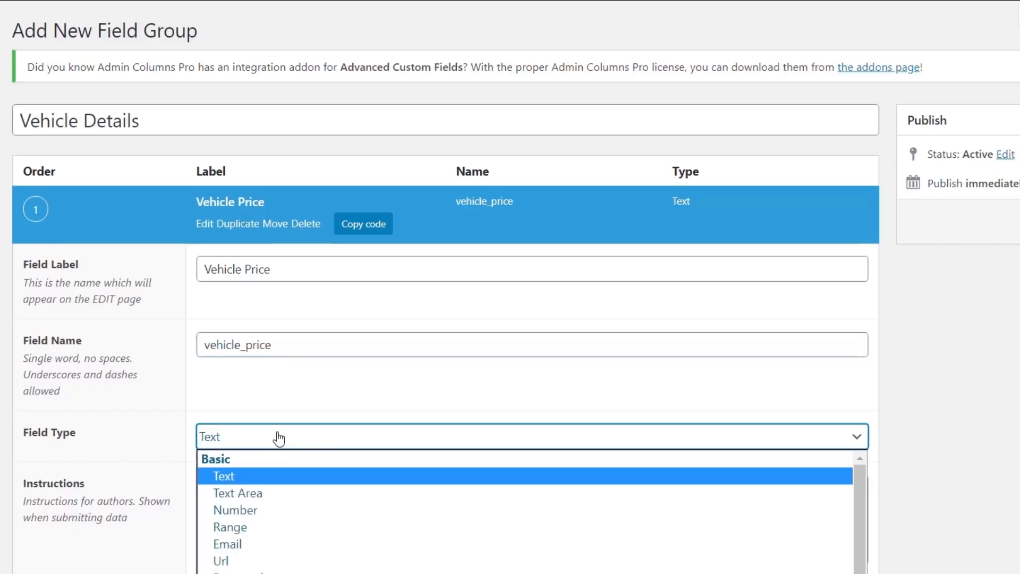
pyautogui.click(315, 513)
pyautogui.scroll(-3, 990, 413)
pyautogui.scroll(-4, 990, 414)
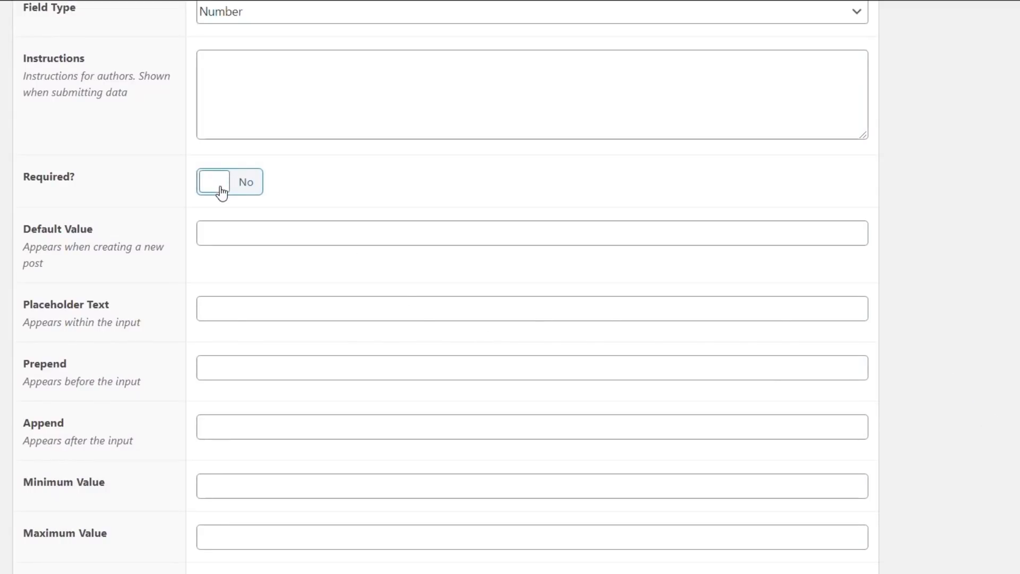
pyautogui.click(246, 187)
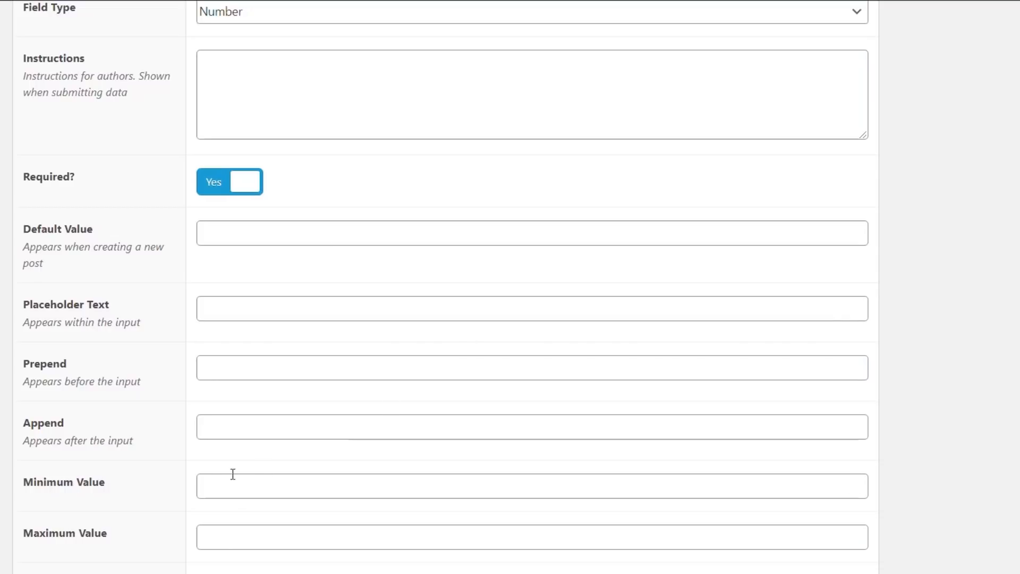
# Step: Set the Vehicle Price field's Prepend text to "£" and collapse the field's settings
pyautogui.click(228, 368)
pyautogui.write('£')
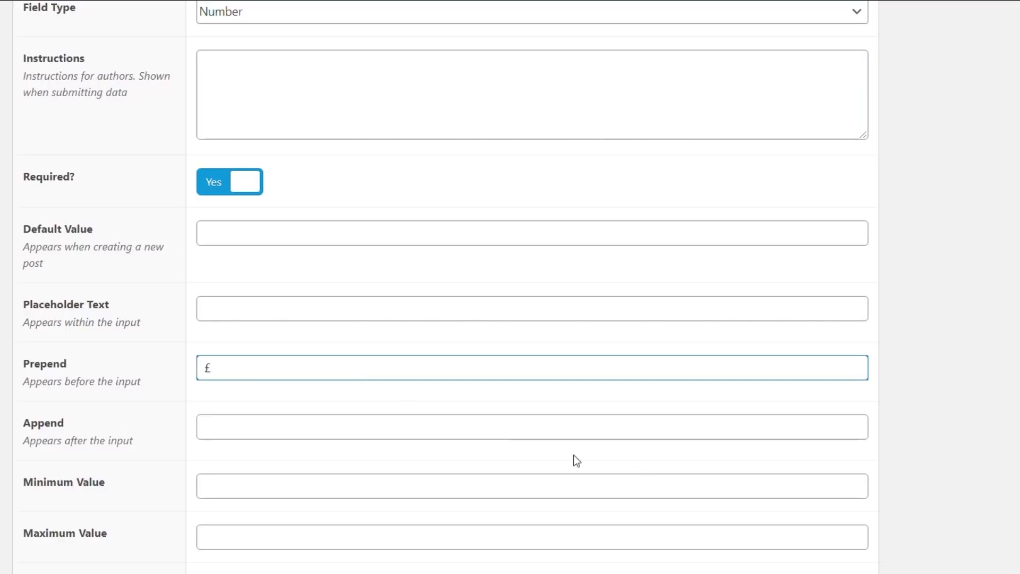
pyautogui.scroll(-4, 967, 451)
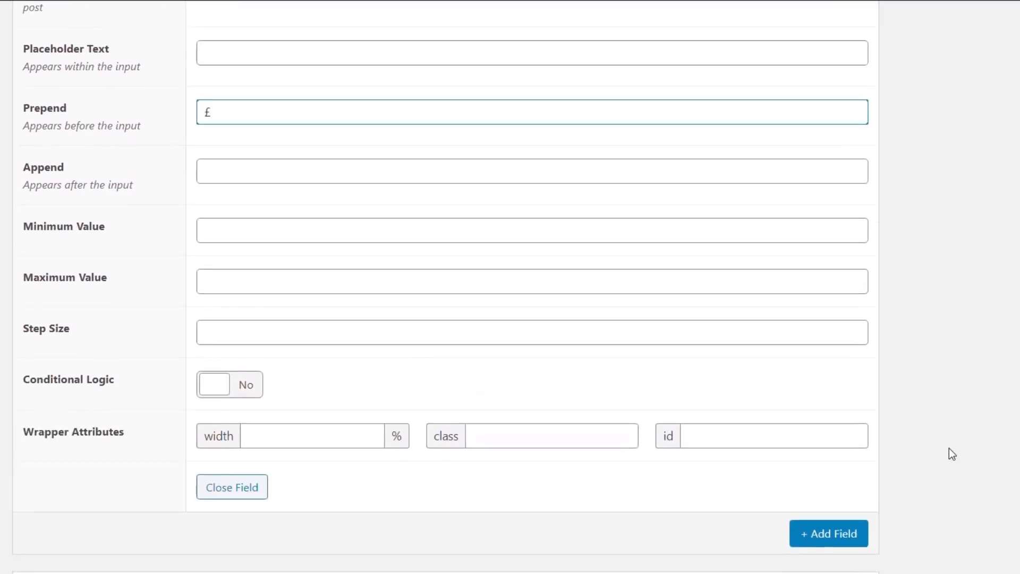
pyautogui.scroll(5, 949, 451)
pyautogui.scroll(6, 946, 445)
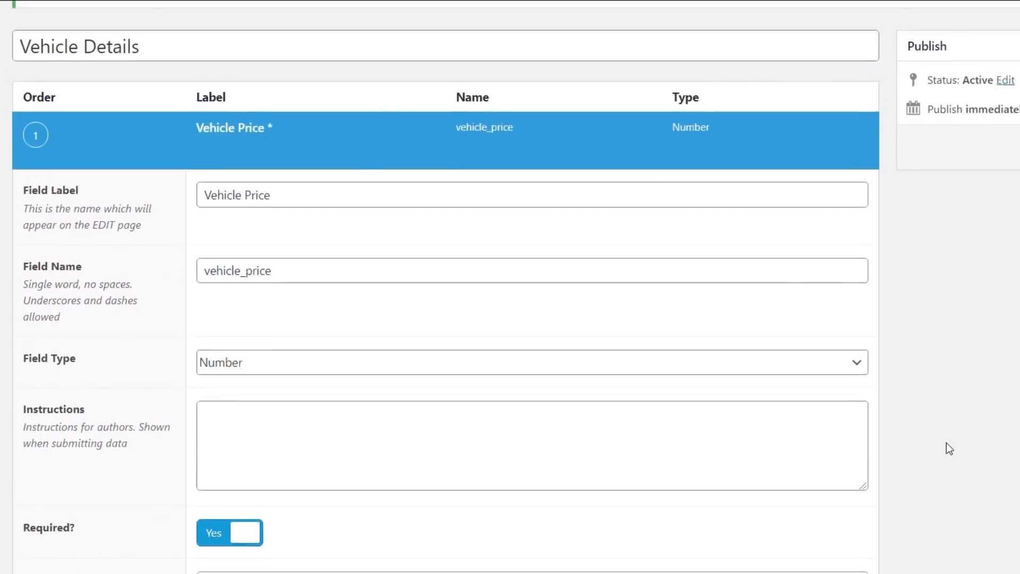
pyautogui.click(249, 203)
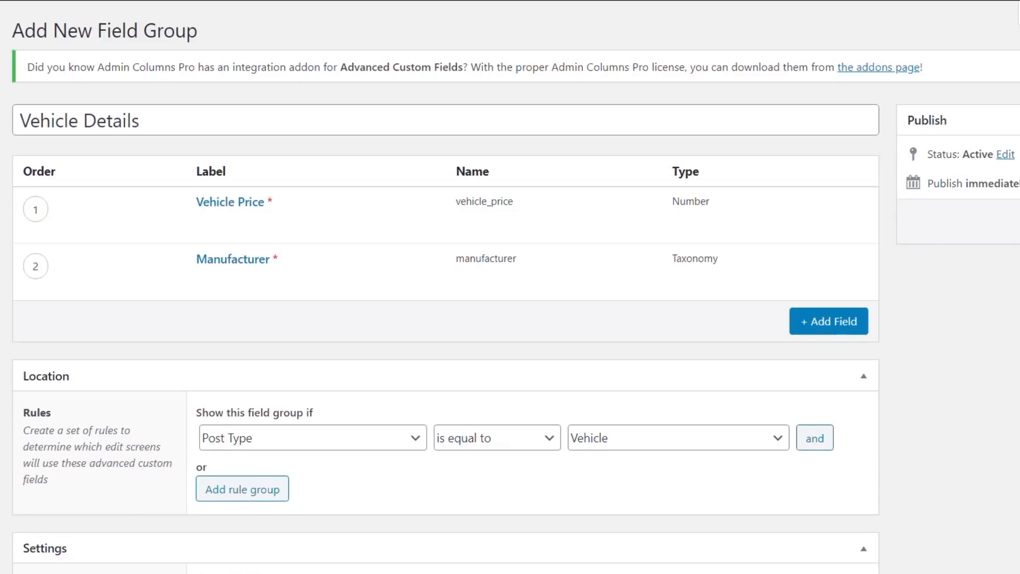
# Step: Add a required field labelled "Vehicle Colour" of type Text to the Vehicle Details field group
pyautogui.click(858, 321)
pyautogui.write('Vehicle Colour')
pyautogui.click(259, 457)
pyautogui.scroll(-3, 234, 485)
pyautogui.click(257, 420)
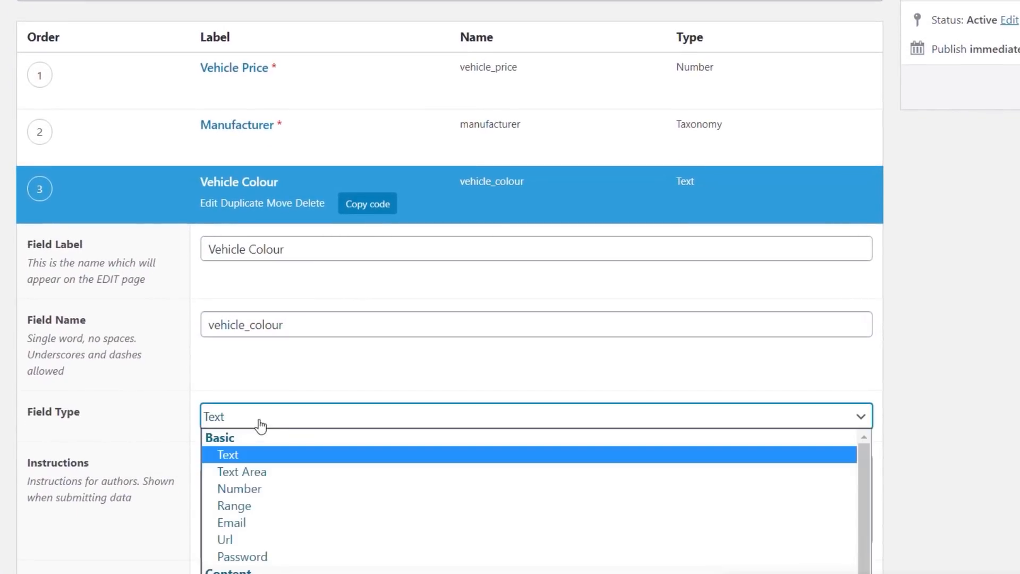
pyautogui.click(976, 356)
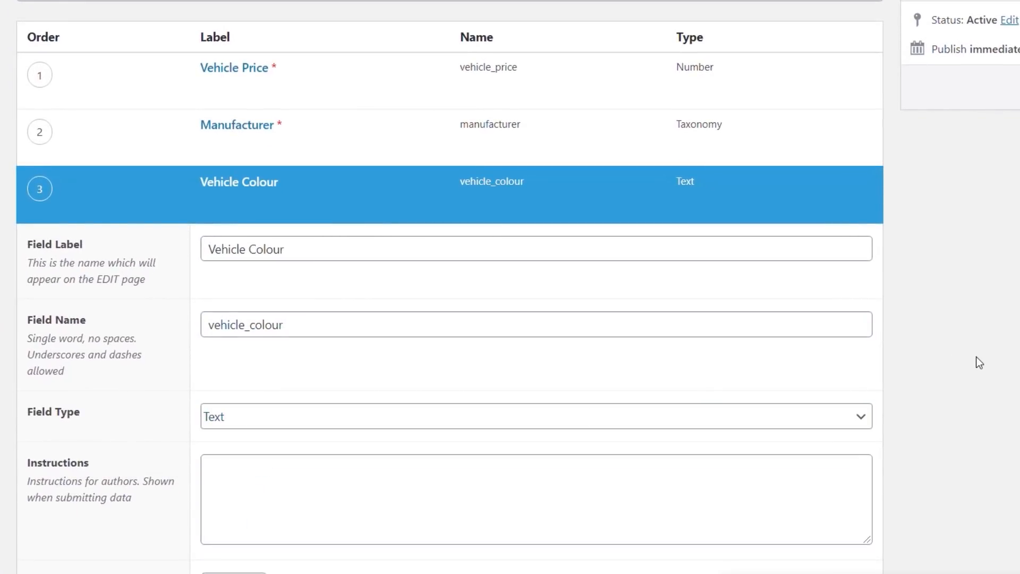
pyautogui.scroll(-8, 977, 357)
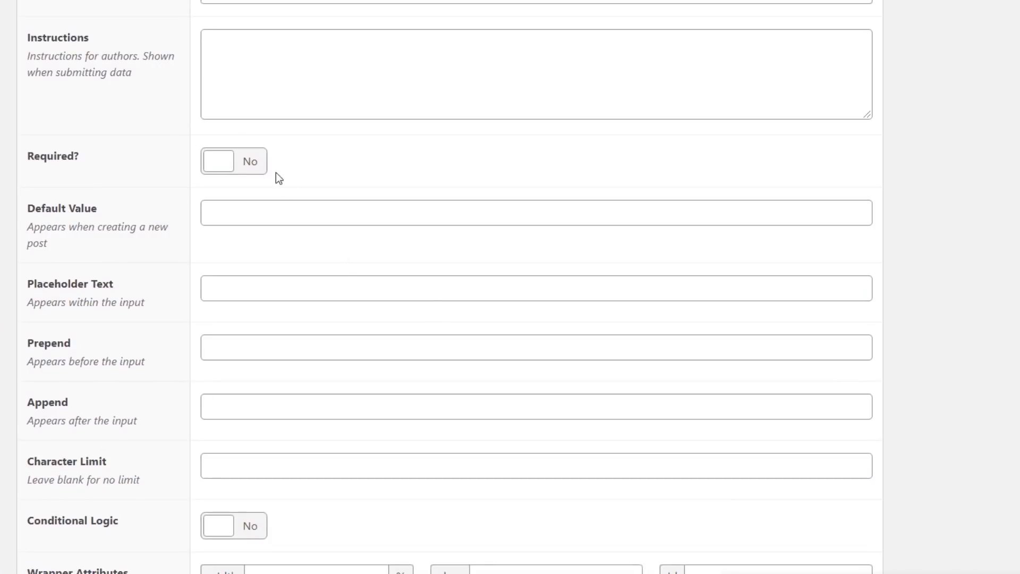
pyautogui.click(258, 167)
pyautogui.scroll(-3, 894, 372)
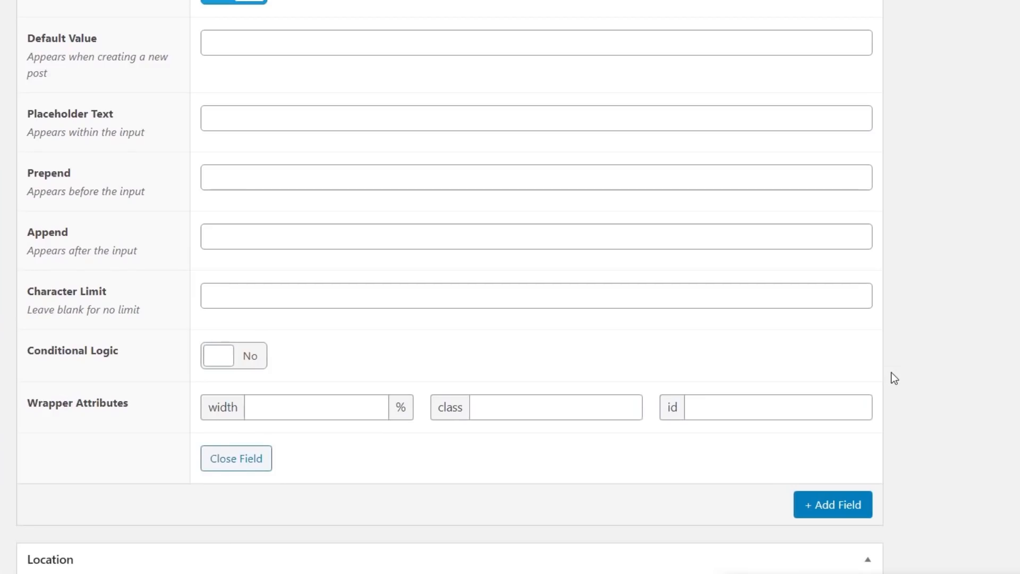
pyautogui.scroll(-2, 891, 372)
# Step: Add a required field labelled "Vehicle Engine" of type Select to the Vehicle Details field group
pyautogui.click(815, 421)
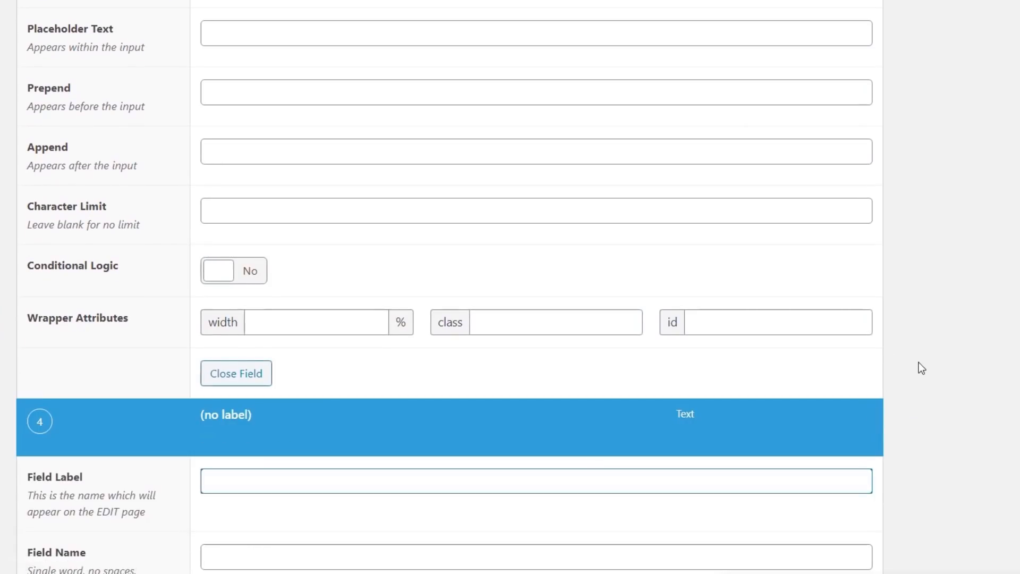
pyautogui.scroll(11, 916, 368)
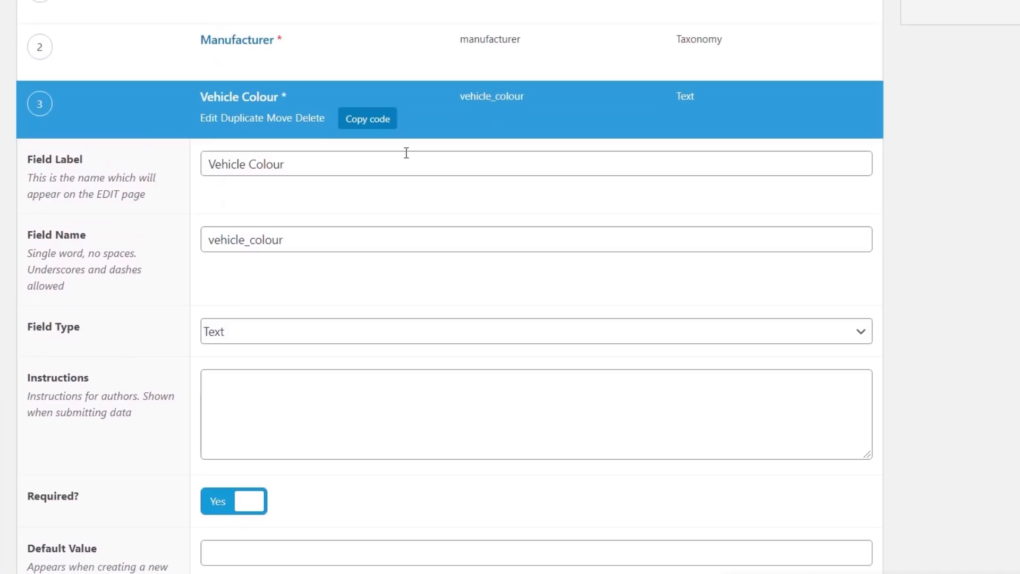
pyautogui.click(239, 98)
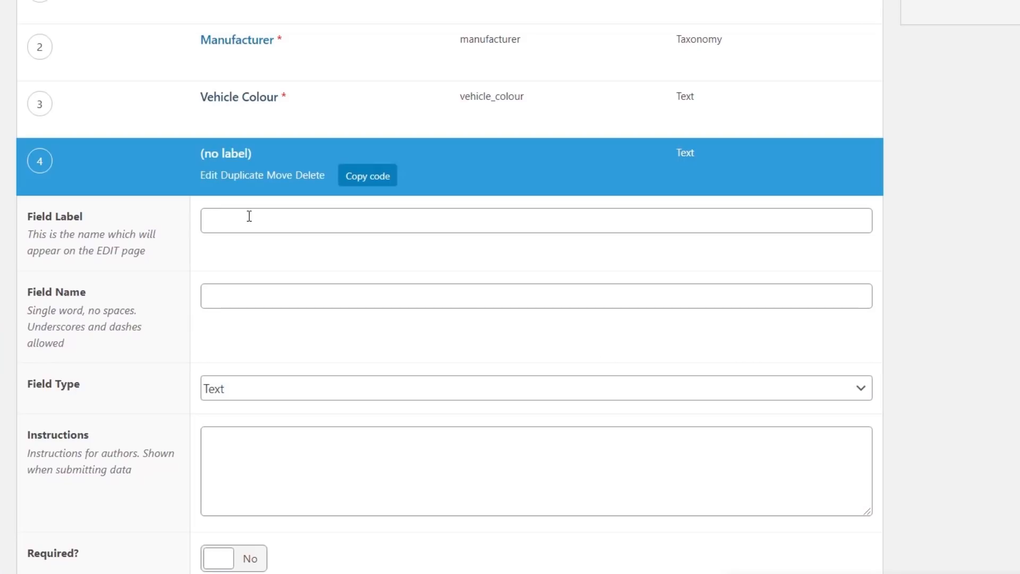
pyautogui.click(304, 214)
pyautogui.write('Vehicle Engine')
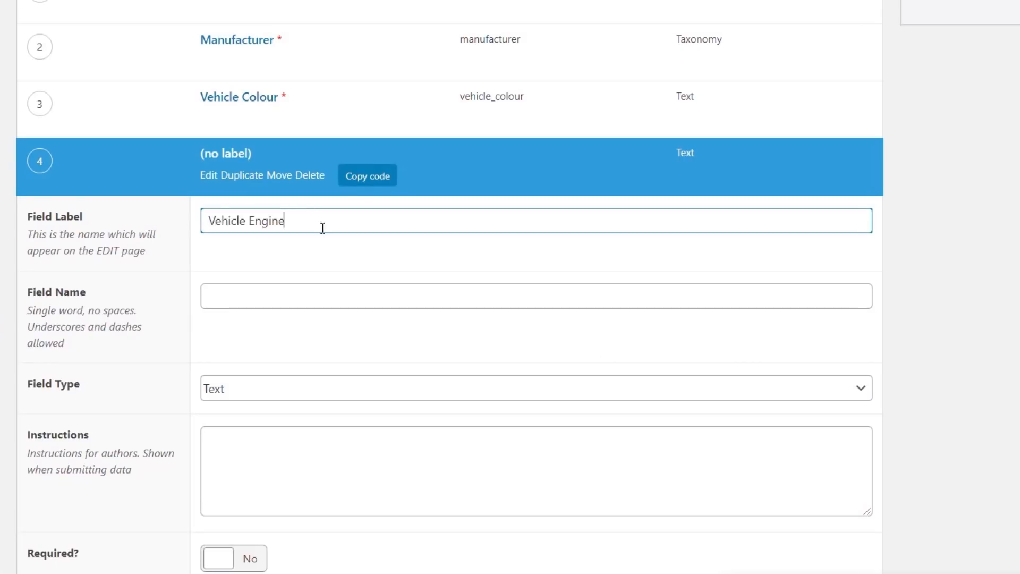
pyautogui.click(303, 388)
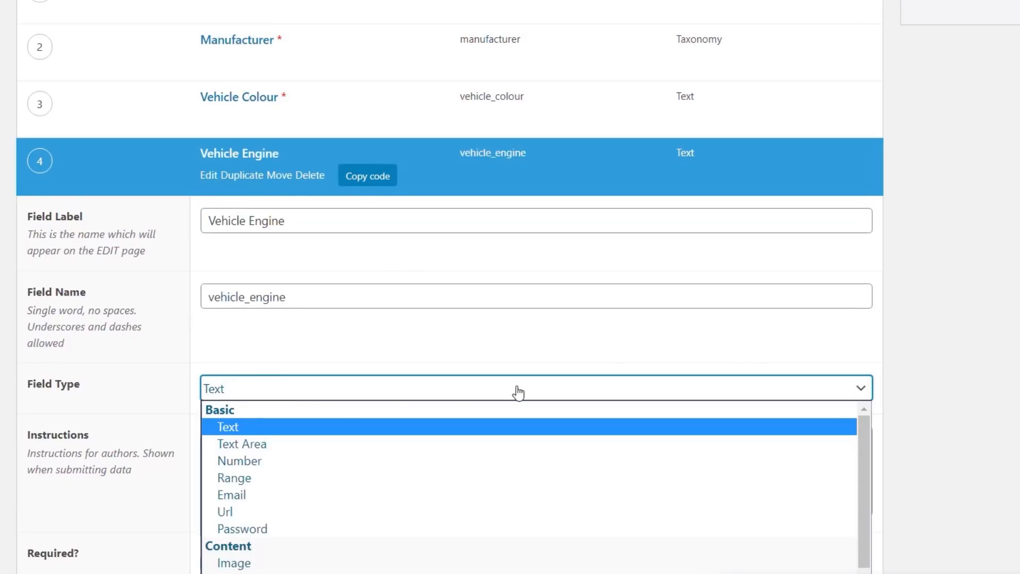
pyautogui.click(528, 396)
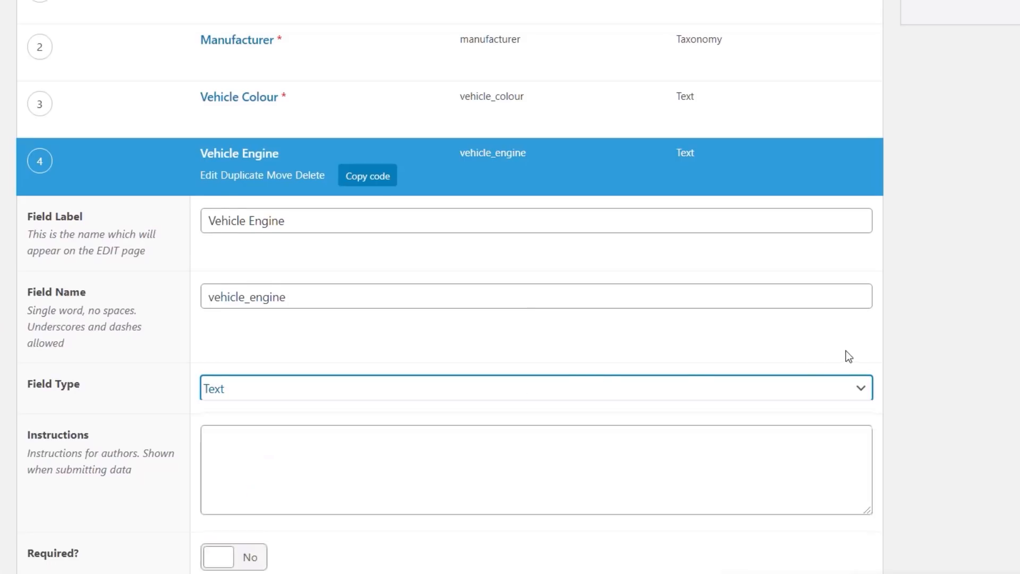
pyautogui.scroll(-5, 844, 355)
pyautogui.click(658, 141)
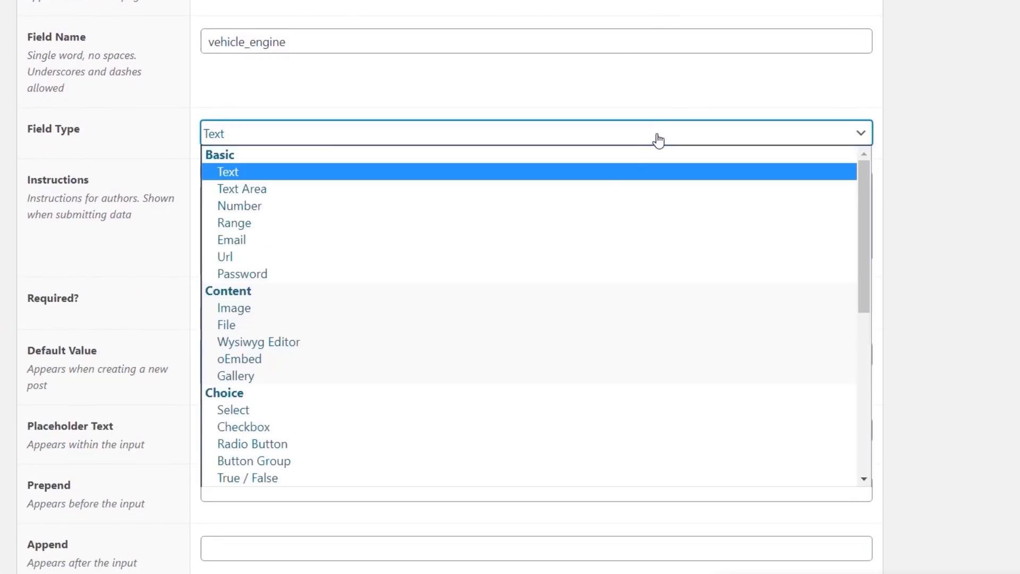
pyautogui.click(262, 414)
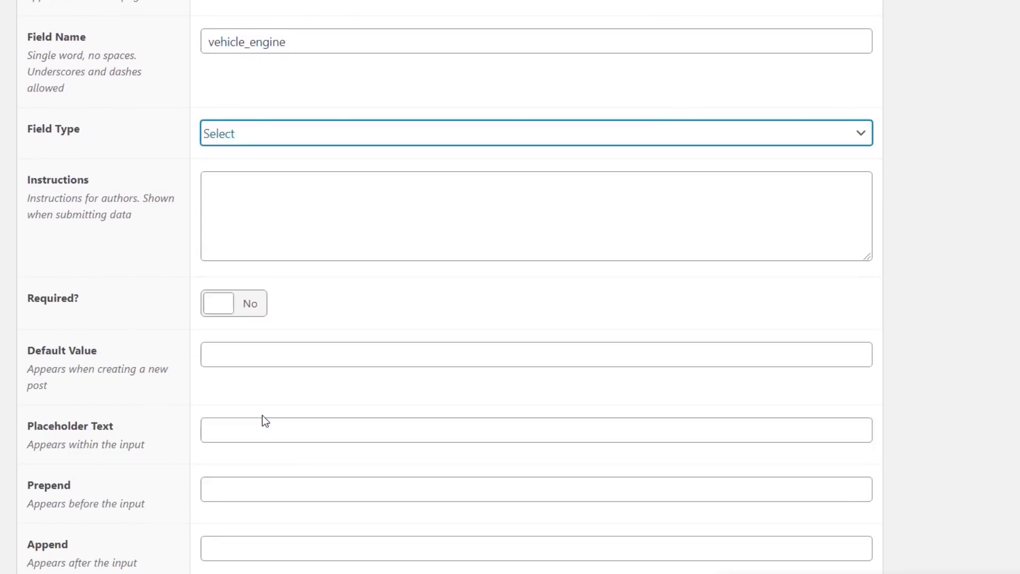
pyautogui.click(249, 217)
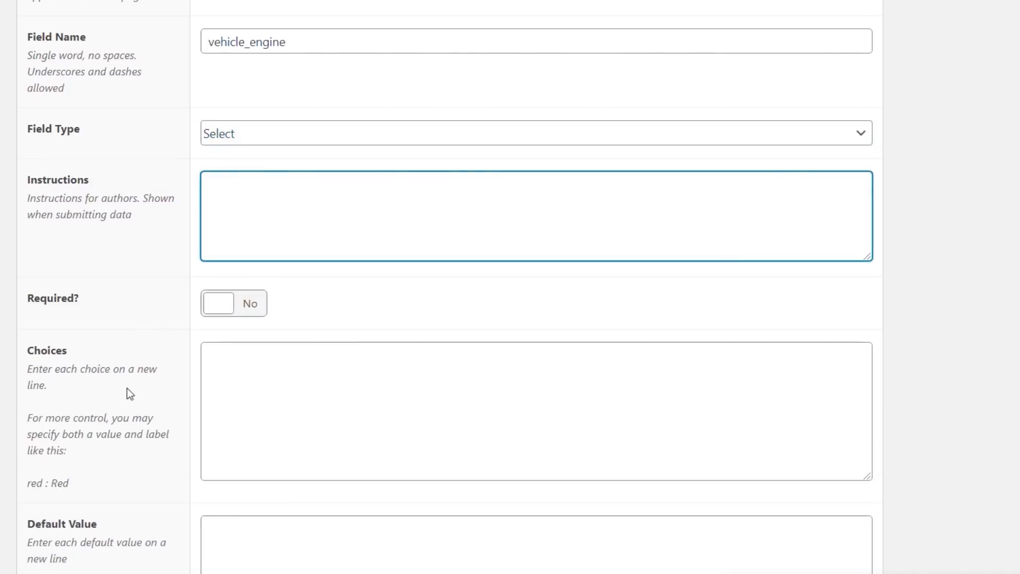
pyautogui.click(257, 310)
# Step: Enter Petrol, Diesel, Hybrid and Electric as the Vehicle Engine choices, each on its own line
pyautogui.scroll(-5, 129, 346)
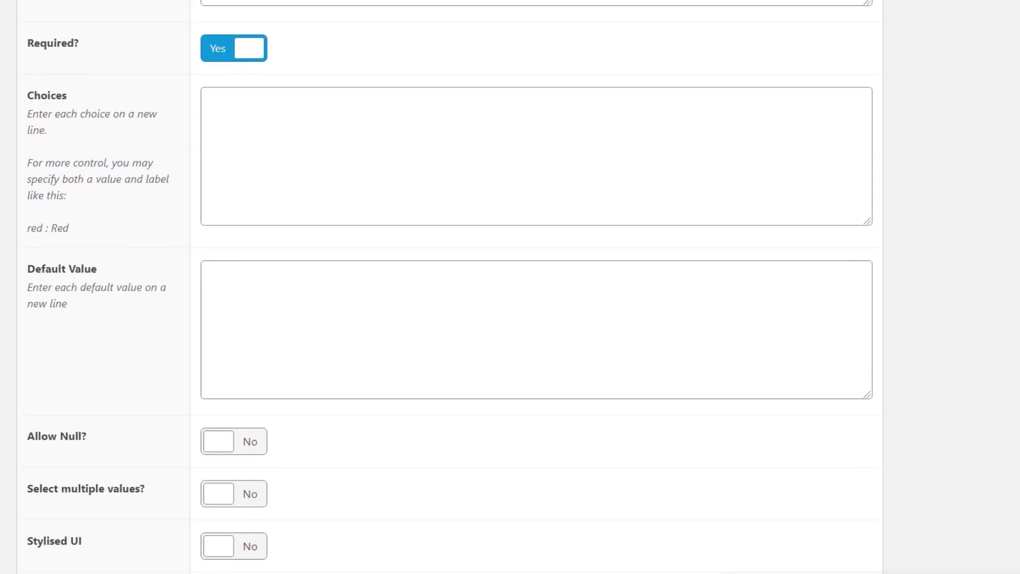
pyautogui.click(242, 137)
pyautogui.write('Petrol Diesel Hybrid Electric')
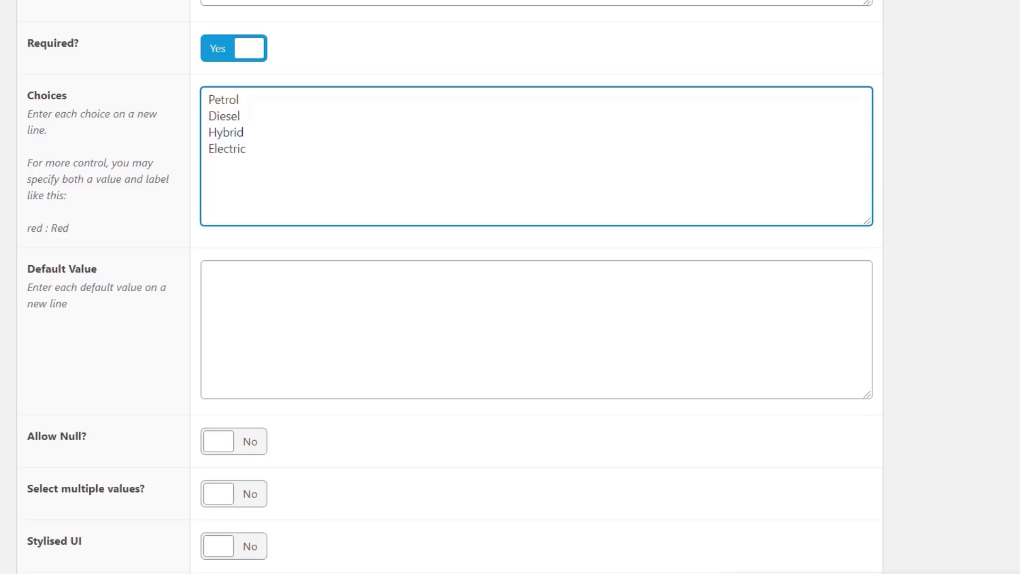
# Step: Set the Vehicle Engine field's Return Format to Label and collapse the field's settings
pyautogui.scroll(-6, 990, 257)
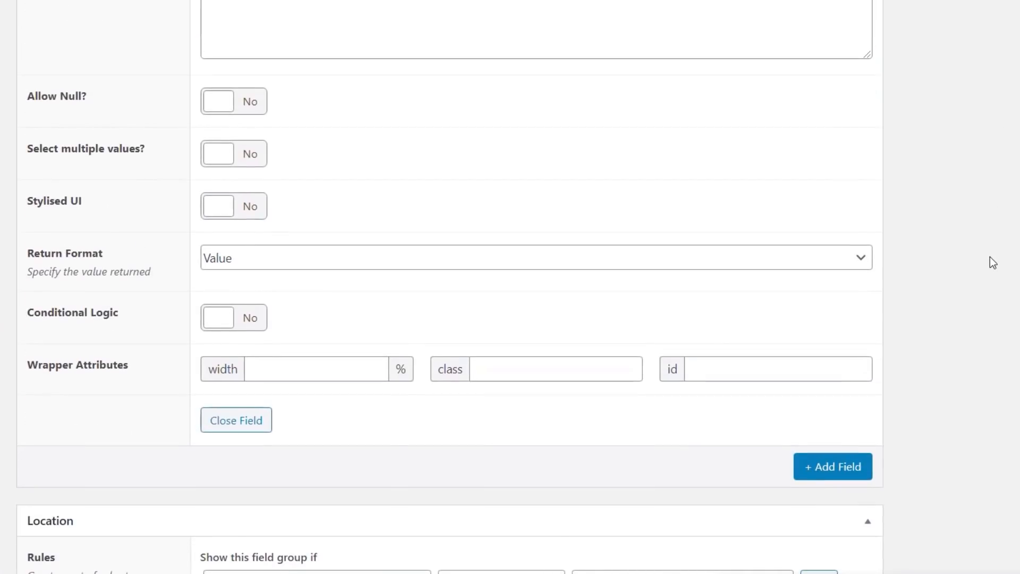
pyautogui.click(251, 259)
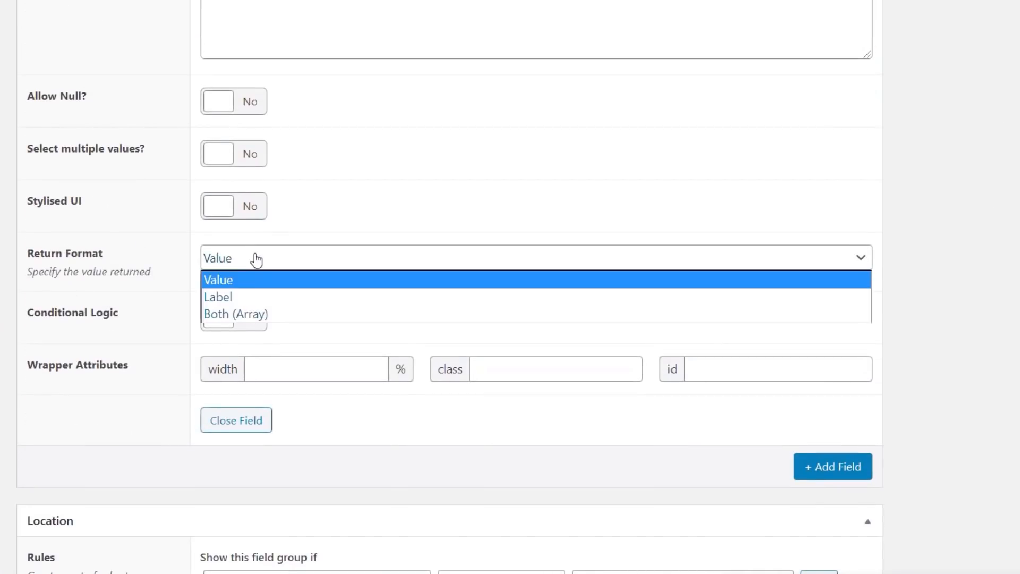
pyautogui.click(243, 298)
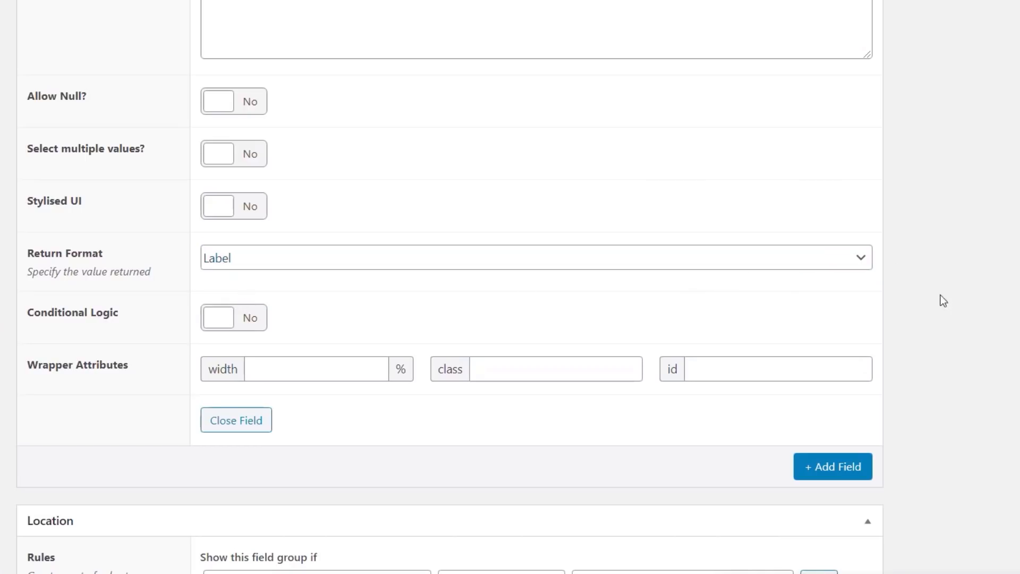
pyautogui.scroll(15, 968, 403)
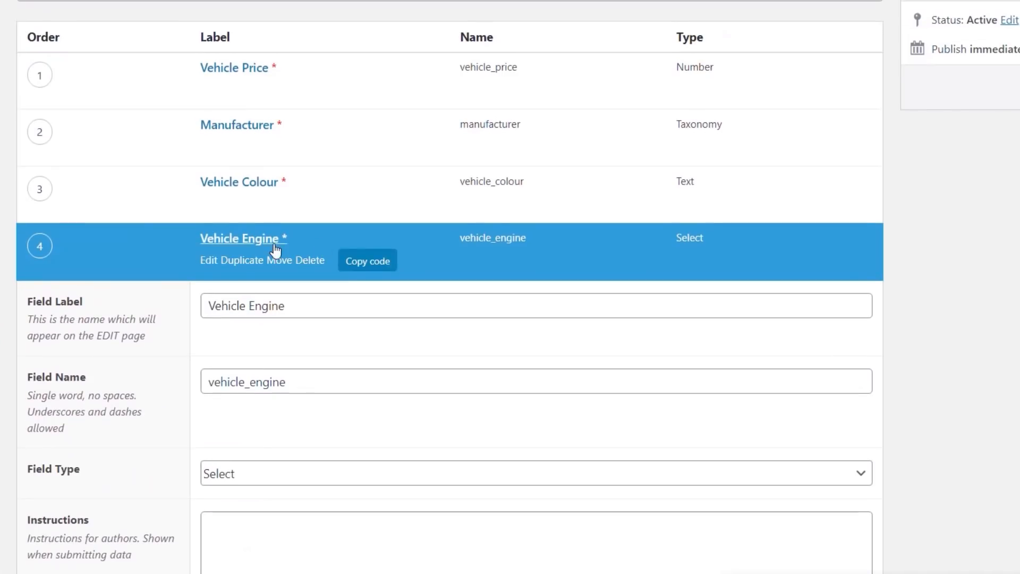
pyautogui.click(273, 250)
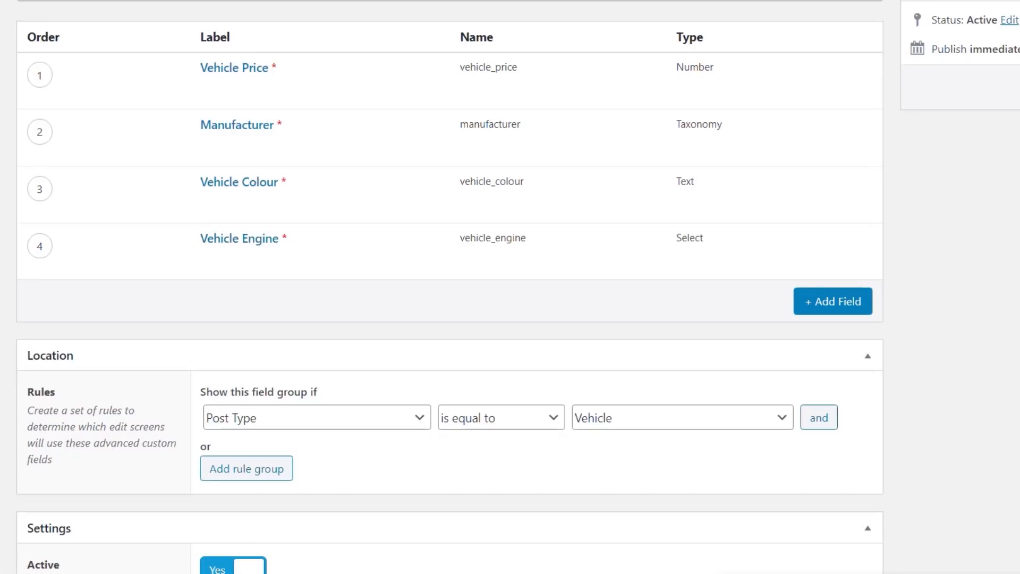
# Step: Add a field labelled "Vehicle Specifications" of type Wysiwyg Editor to the Vehicle Details field group
pyautogui.click(834, 306)
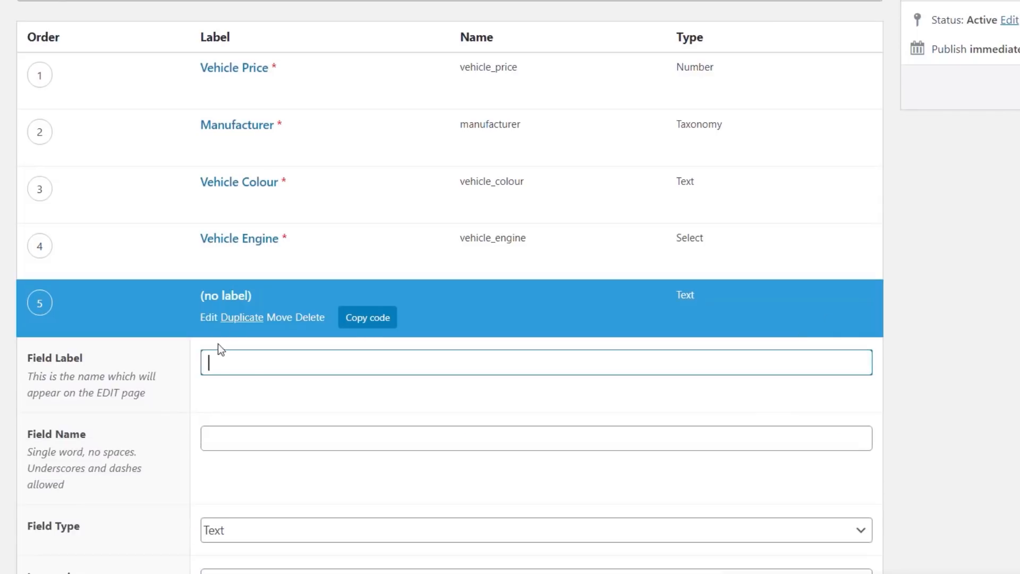
pyautogui.write('Vehicle Specifications')
pyautogui.click(360, 445)
pyautogui.scroll(-3, 848, 416)
pyautogui.scroll(-6, 847, 410)
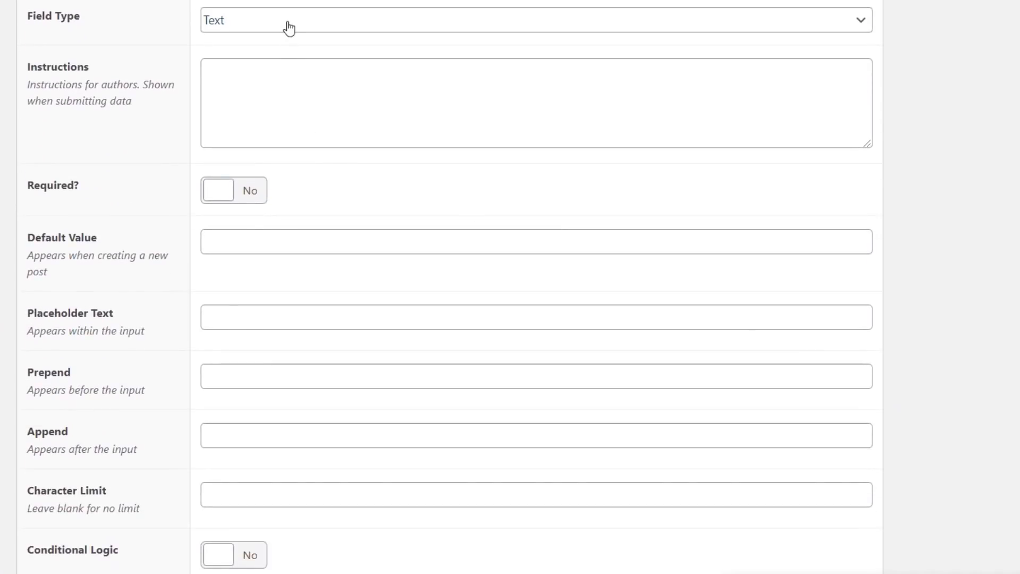
pyautogui.click(289, 24)
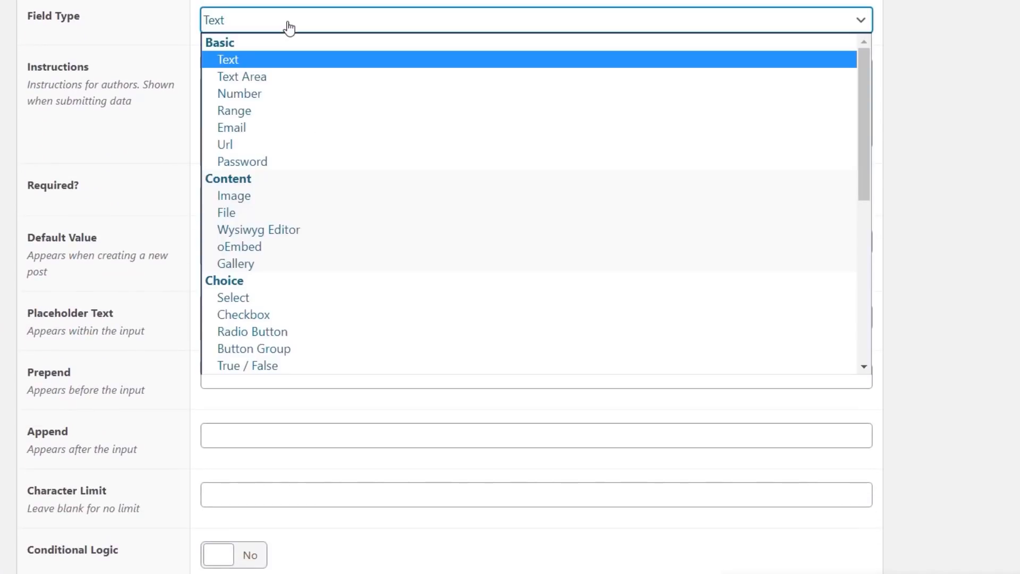
pyautogui.click(251, 230)
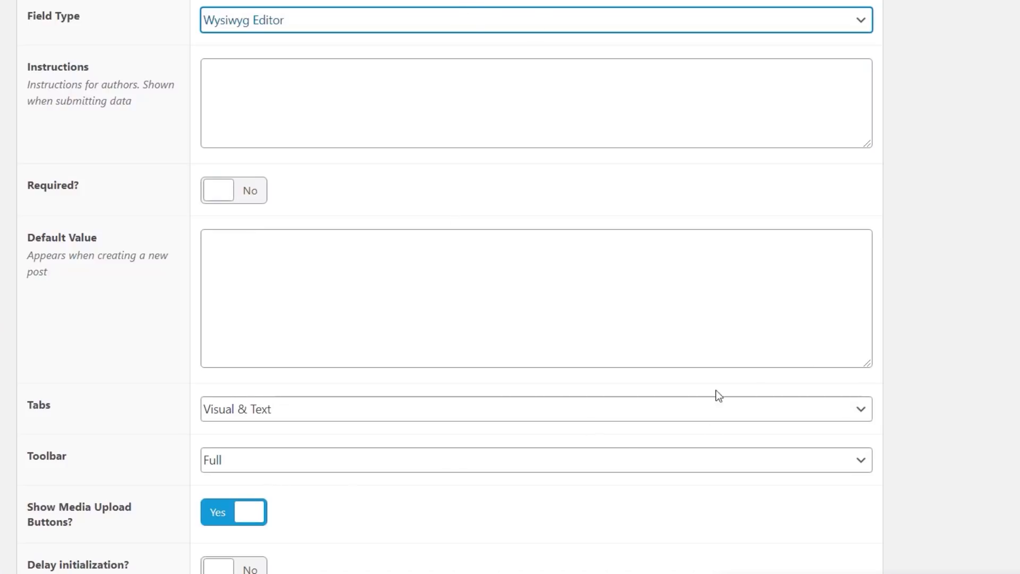
# Step: Set the Vehicle Specifications editor's Tabs option to Visual Only and its Toolbar option to Basic
pyautogui.scroll(-5, 1006, 365)
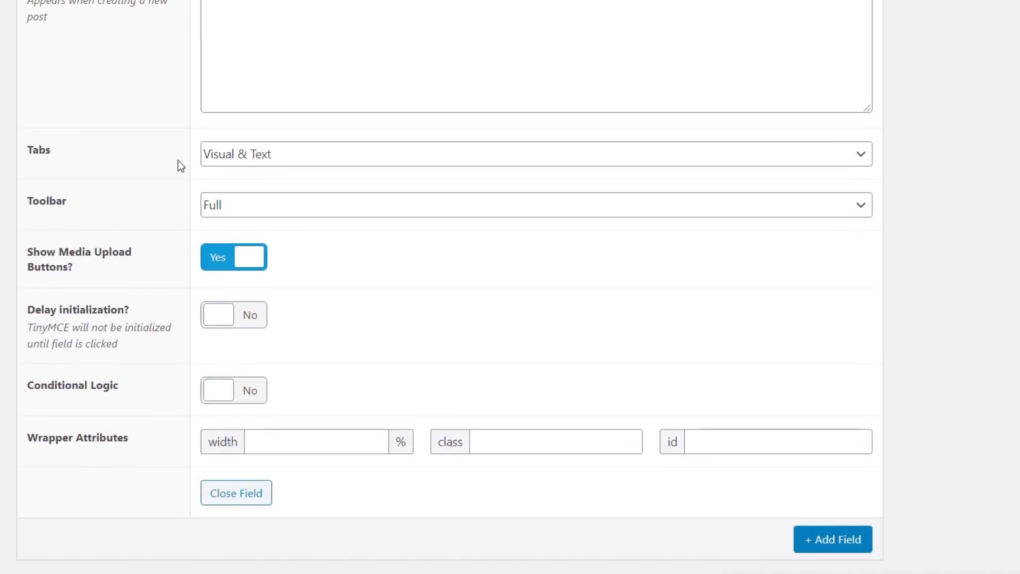
pyautogui.click(242, 160)
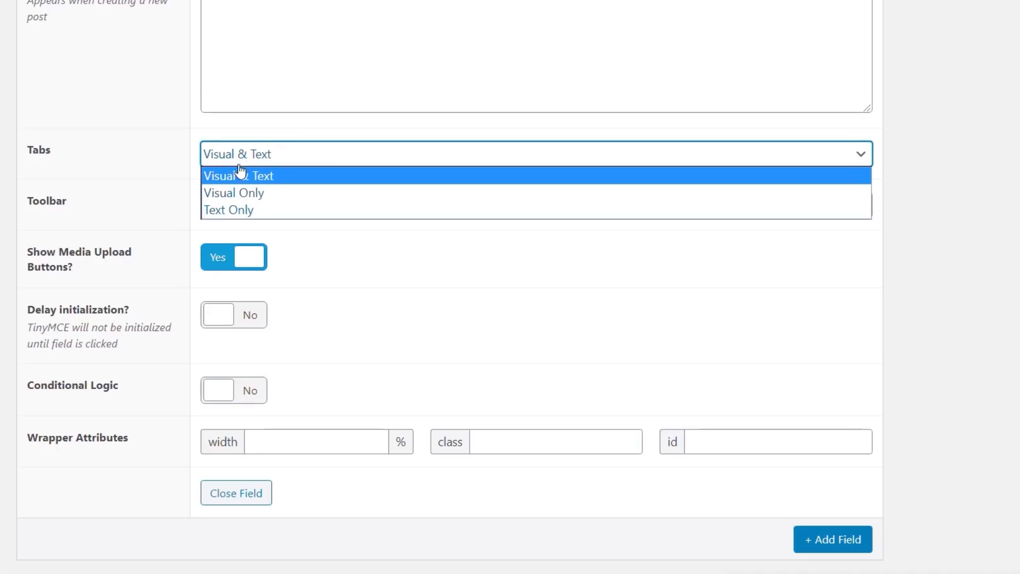
pyautogui.click(237, 194)
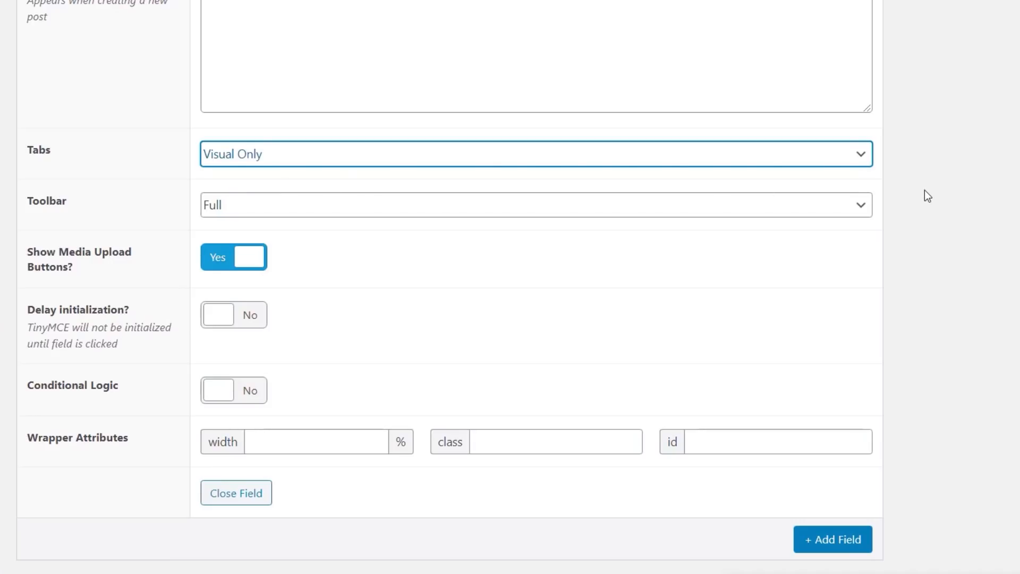
pyautogui.click(499, 212)
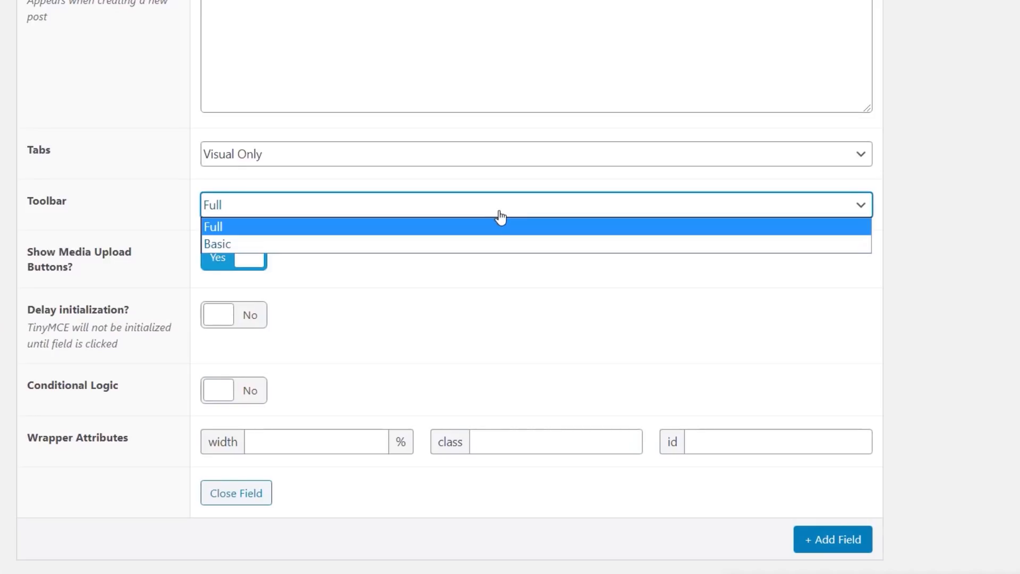
pyautogui.click(327, 243)
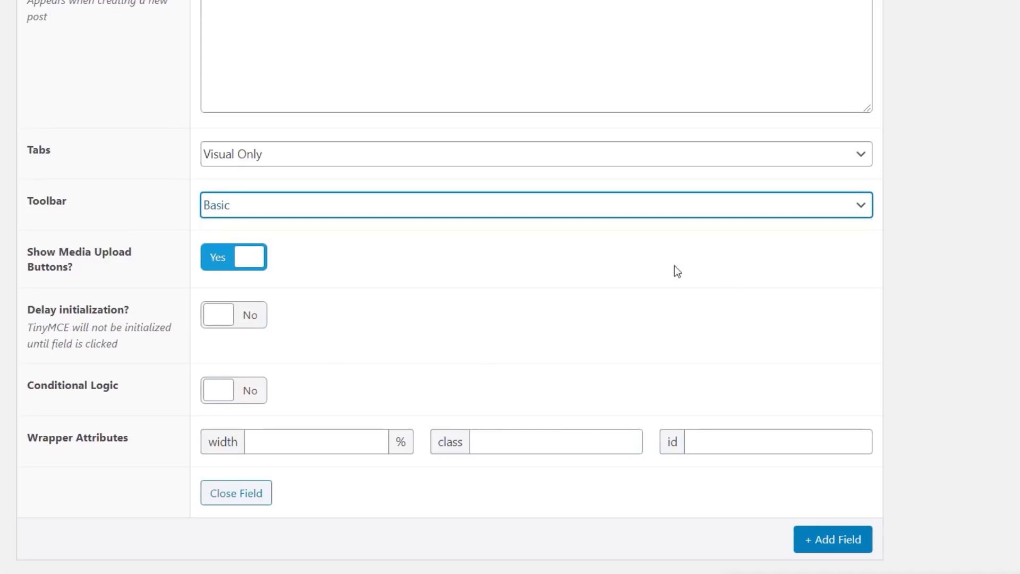
pyautogui.click(973, 269)
pyautogui.scroll(-2, 964, 271)
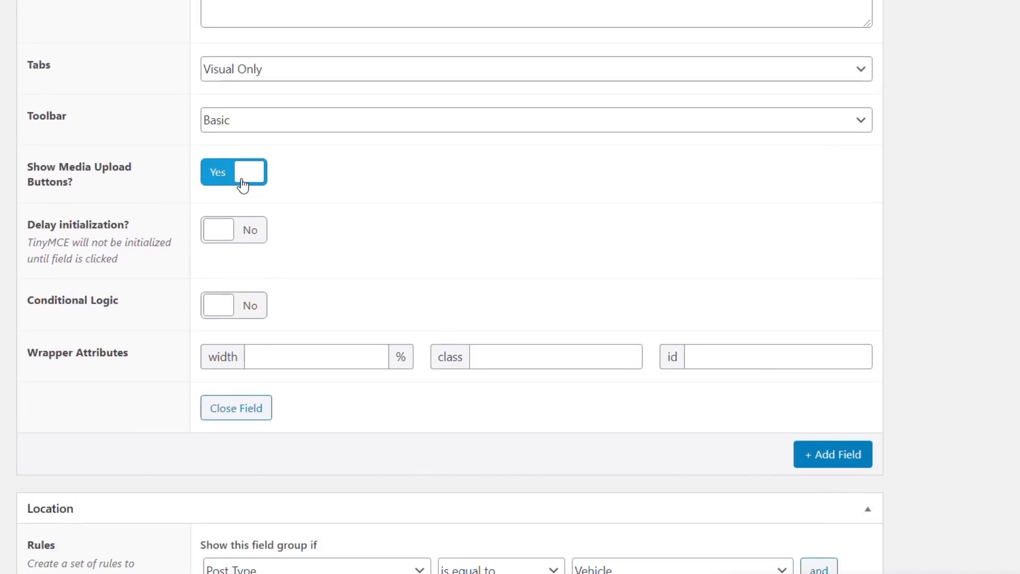
pyautogui.scroll(-2, 970, 219)
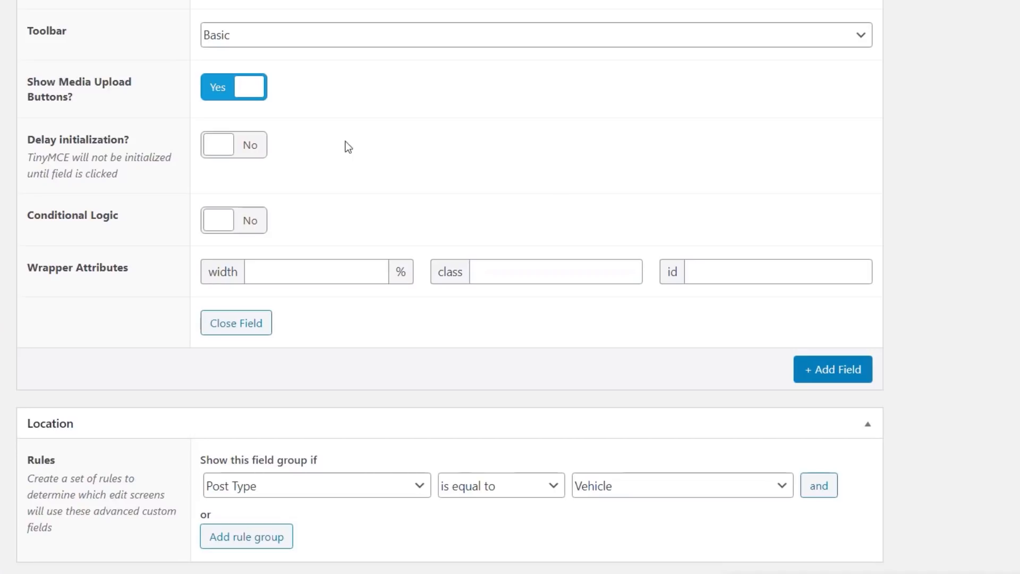
# Step: Turn off the media upload buttons for the Vehicle Specifications editor and collapse the field's settings
pyautogui.click(223, 95)
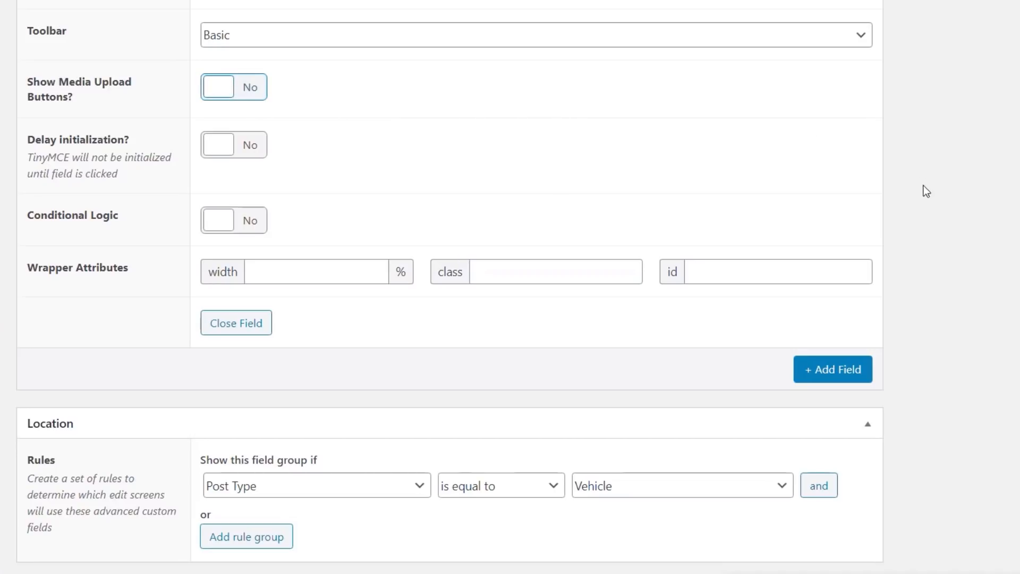
pyautogui.scroll(-5, 934, 213)
pyautogui.scroll(2, 935, 213)
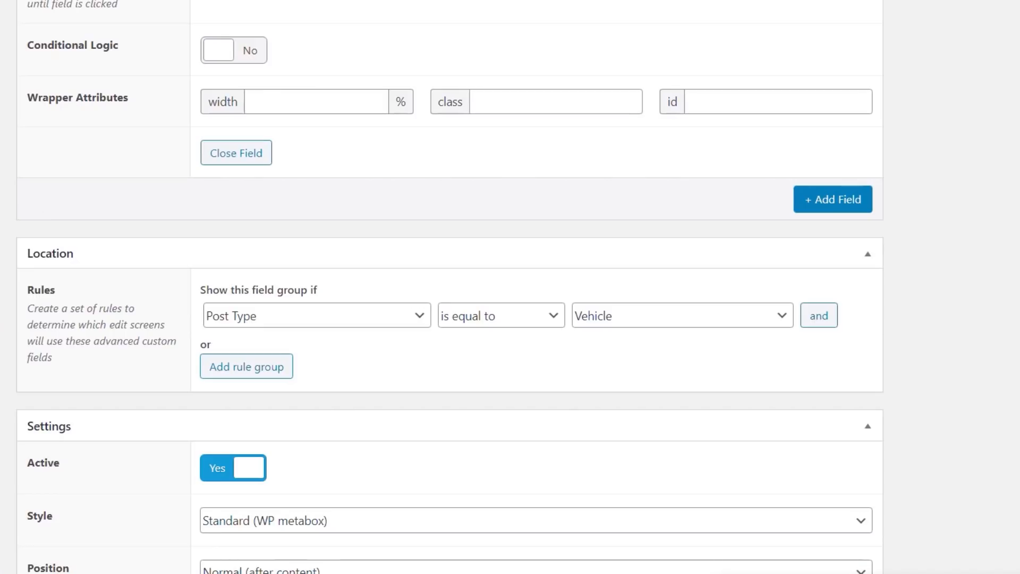
pyautogui.scroll(10, 958, 263)
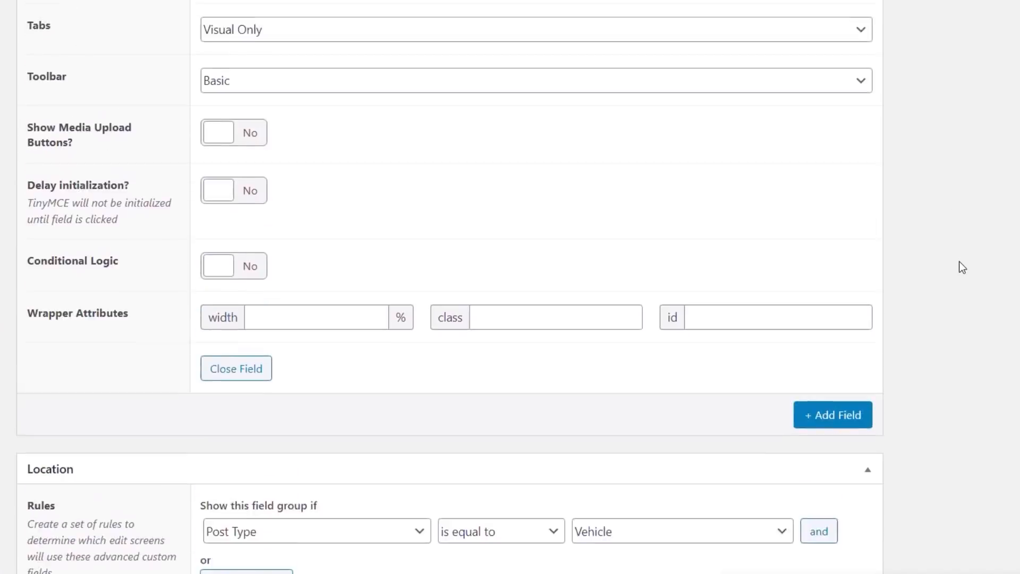
pyautogui.scroll(8, 959, 264)
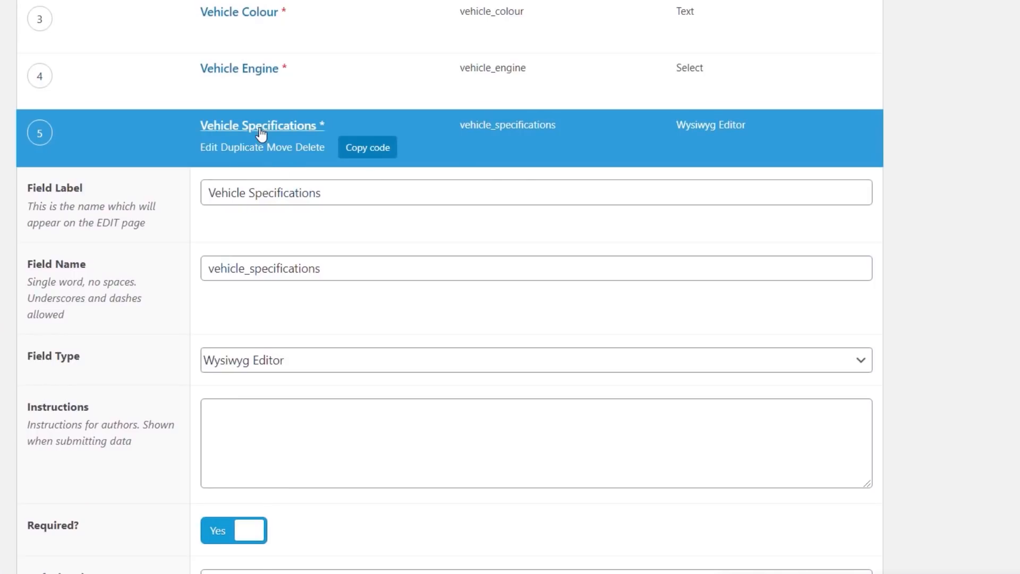
pyautogui.click(604, 166)
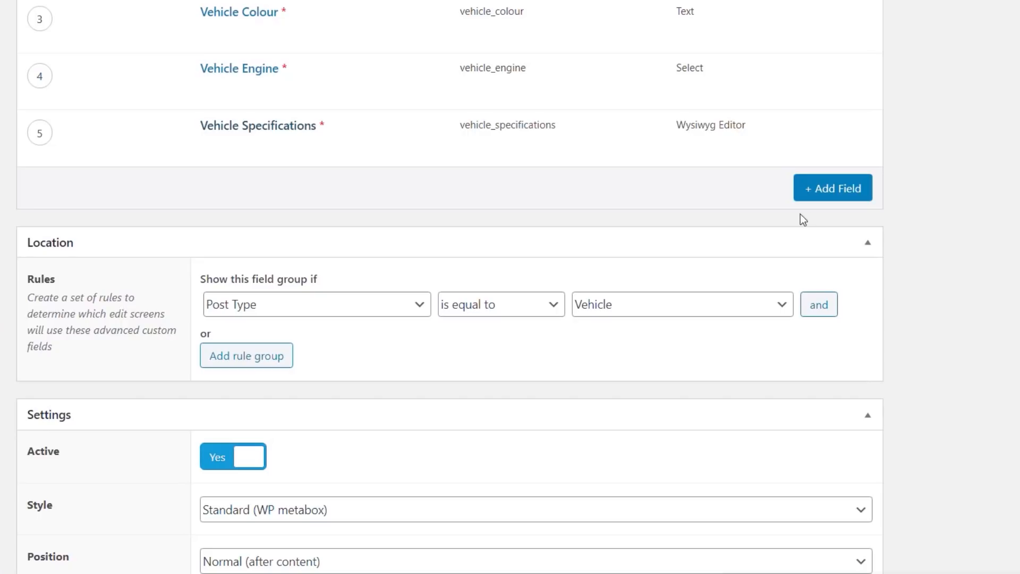
# Step: Add a field labelled "Vehicle Options" of type Repeater to the Vehicle Details field group
pyautogui.click(838, 193)
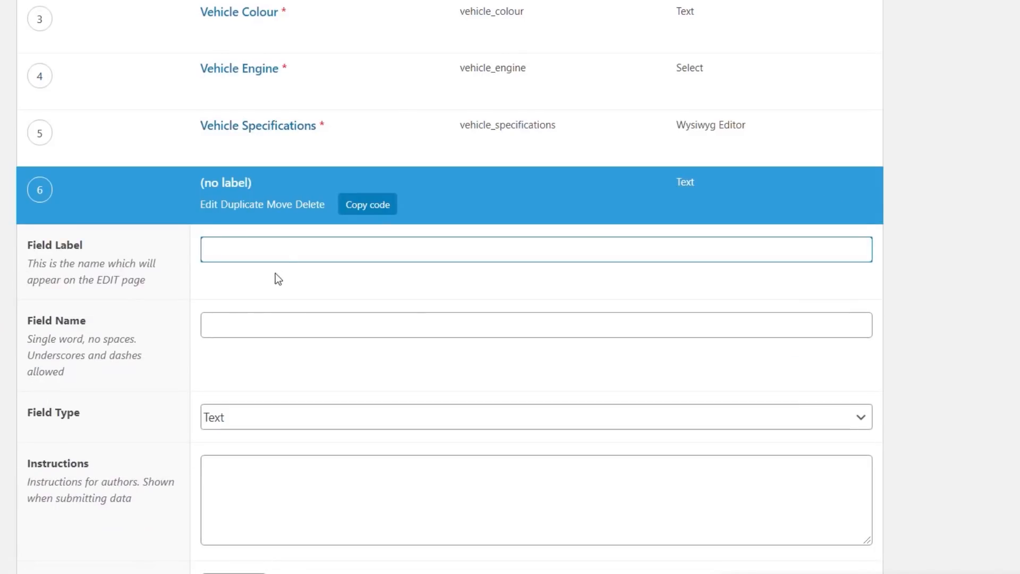
pyautogui.write('Vehicle Options')
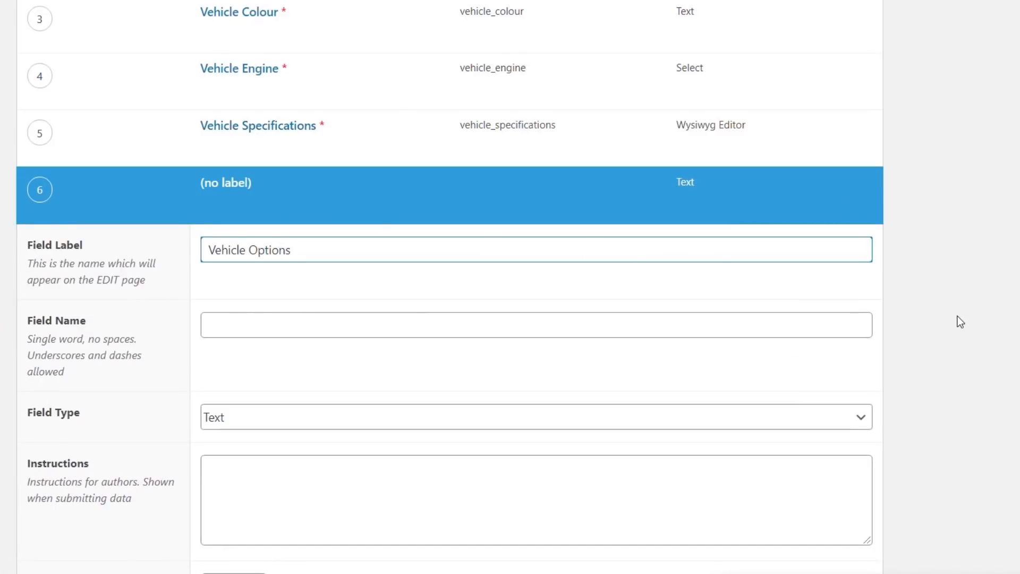
pyautogui.scroll(-3, 956, 319)
pyautogui.press('Tab')
pyautogui.click(406, 246)
pyautogui.scroll(-4, 988, 261)
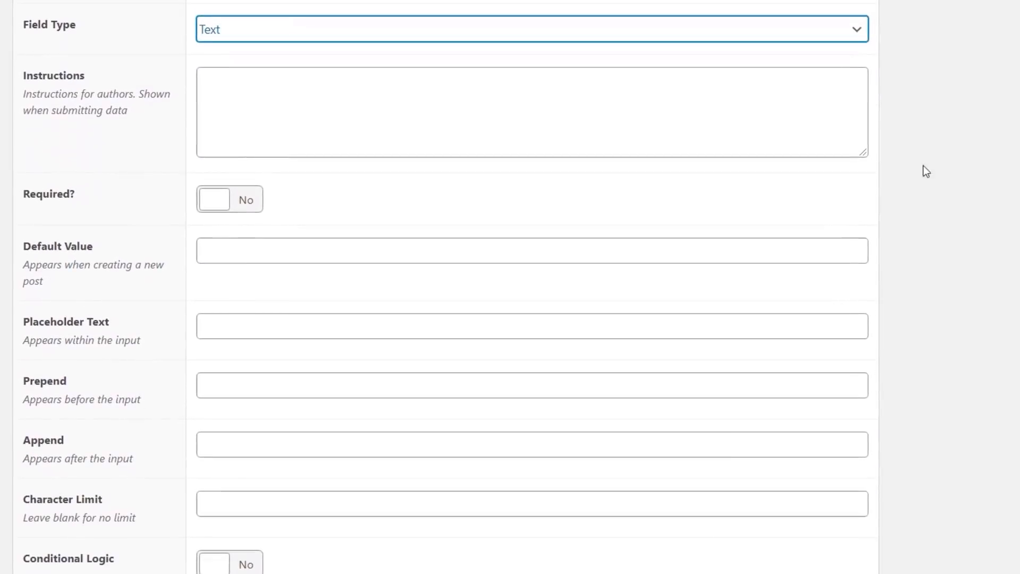
pyautogui.click(856, 36)
pyautogui.moveTo(861, 69); pyautogui.dragTo(850, 225)
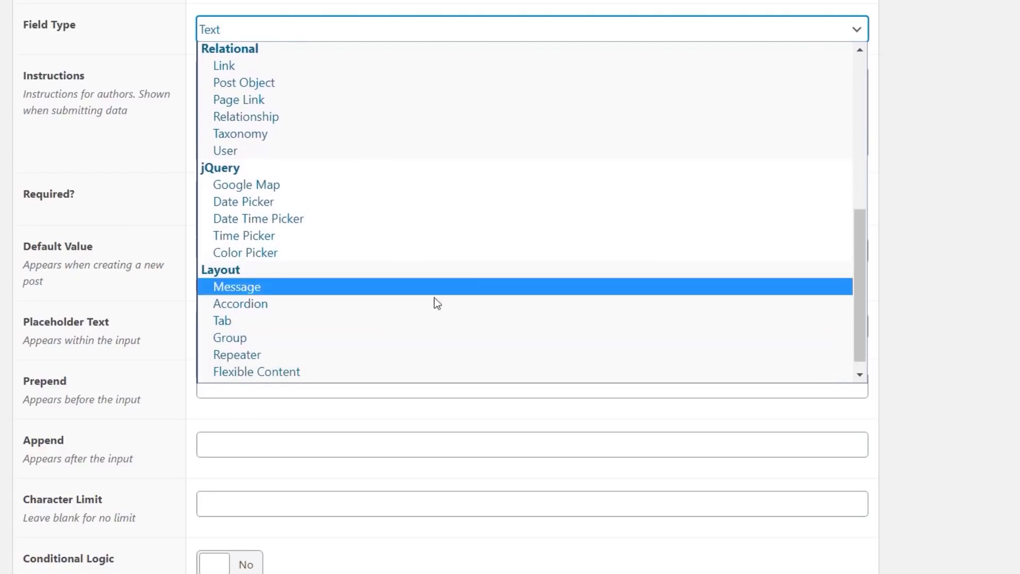
pyautogui.click(291, 364)
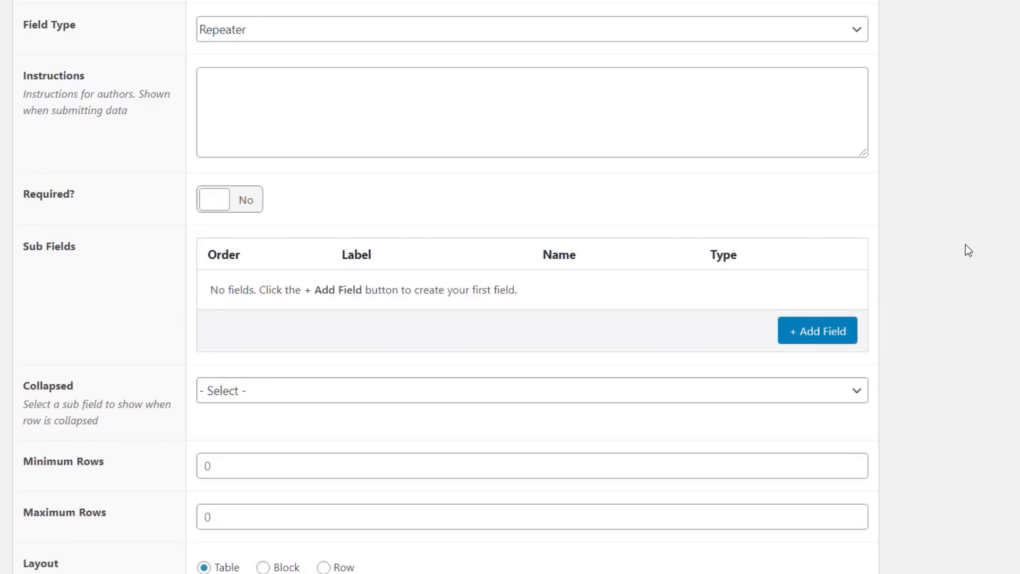
# Step: Add a text sub field labelled "Option Name" with the field name option_name to the Vehicle Options repeater
pyautogui.scroll(-3, 964, 244)
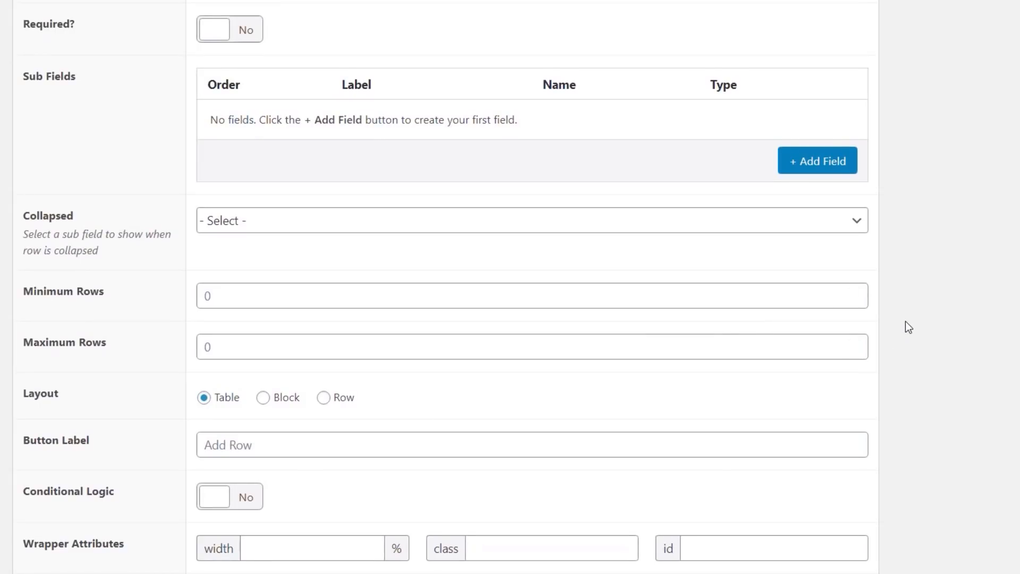
pyautogui.scroll(-2, 932, 337)
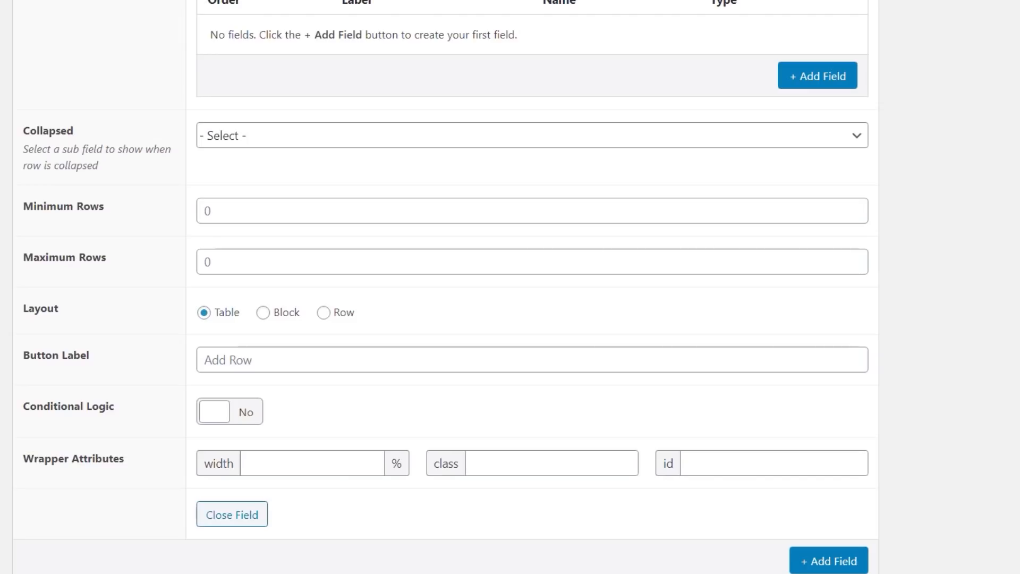
pyautogui.click(833, 81)
pyautogui.click(419, 103)
pyautogui.write('Option Name')
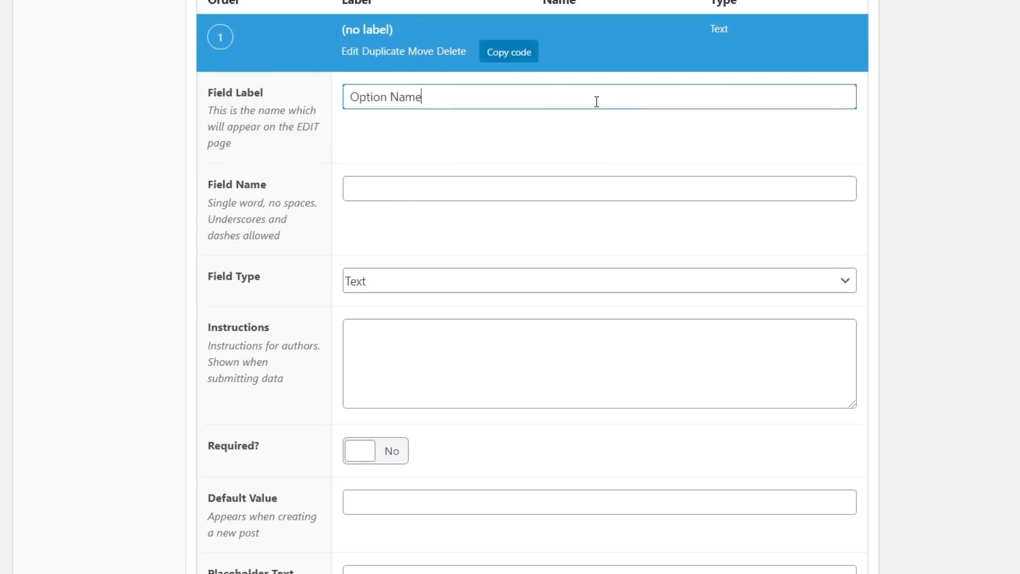
pyautogui.click(386, 187)
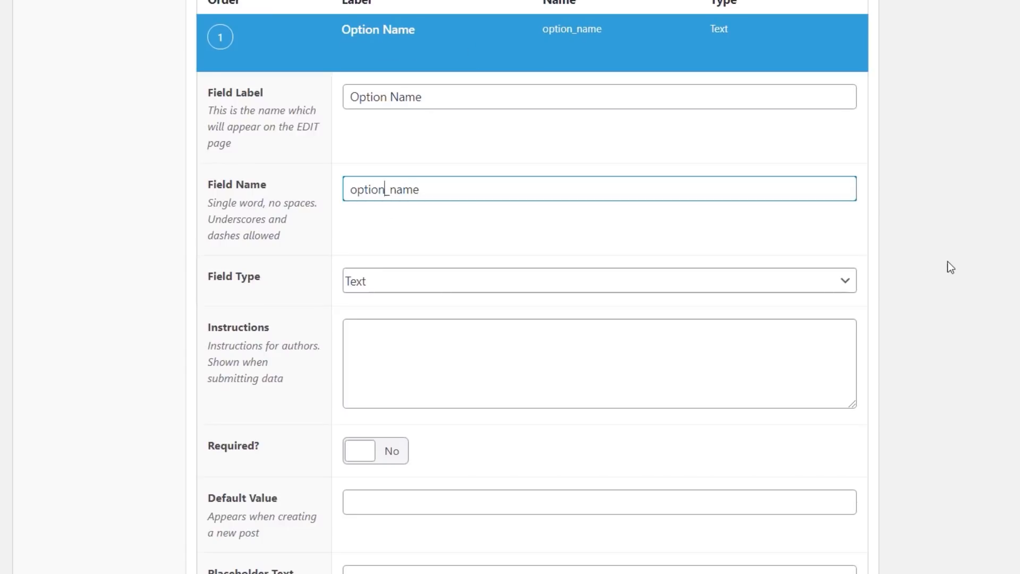
pyautogui.scroll(-6, 955, 265)
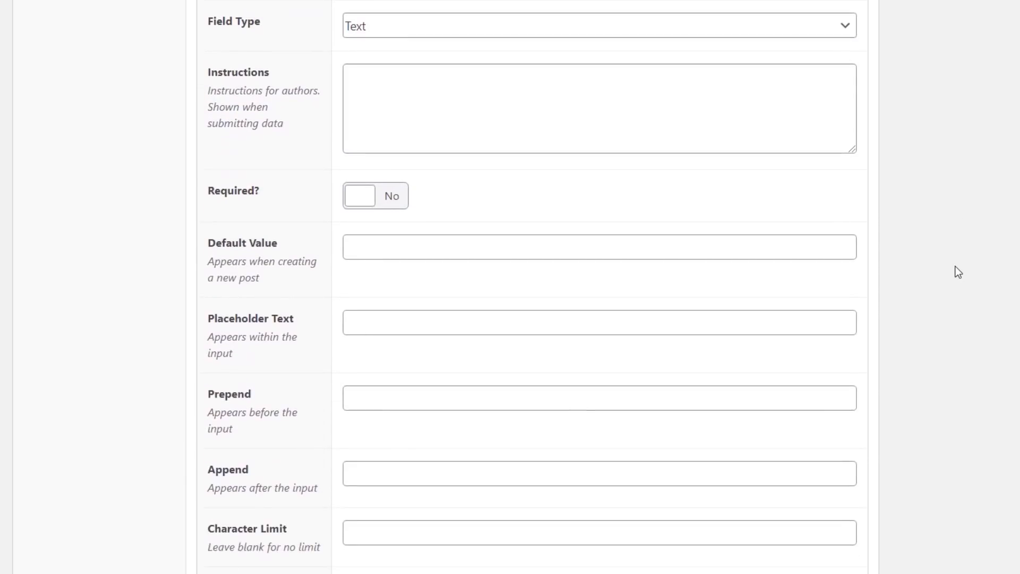
pyautogui.scroll(-2, 630, 190)
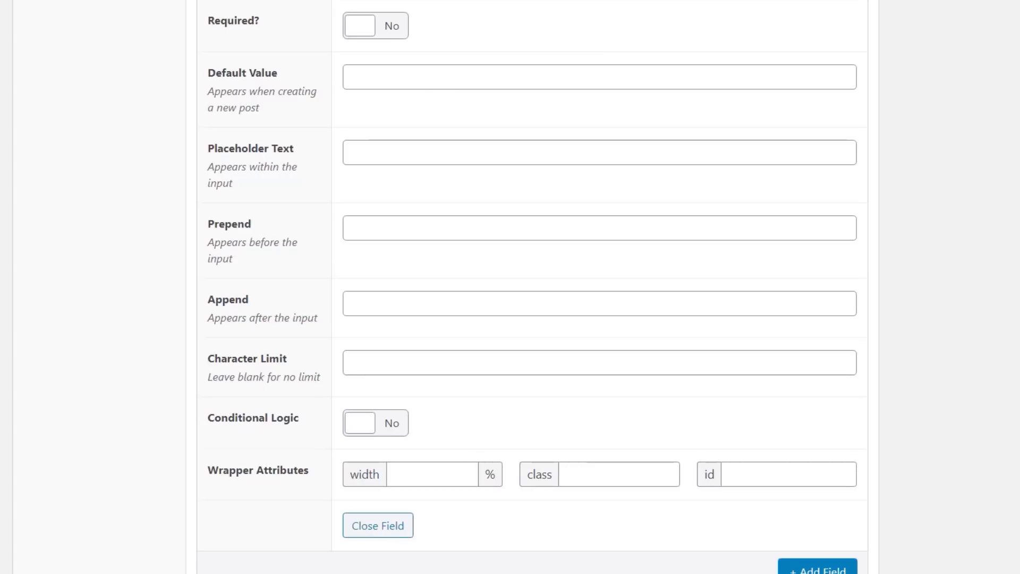
pyautogui.scroll(5, 1012, 330)
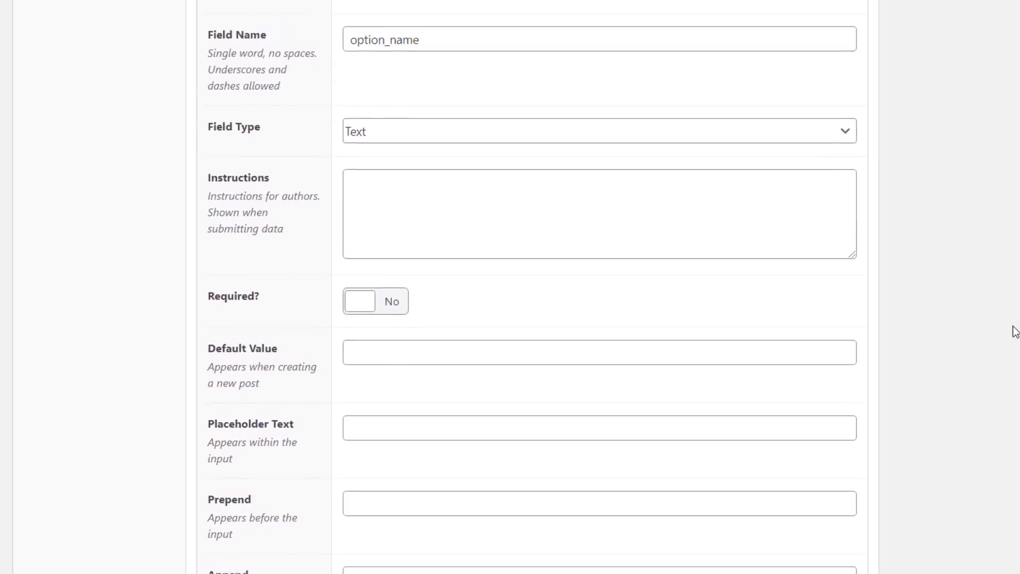
pyautogui.scroll(3, 1013, 335)
# Step: Add a second sub field labelled "Option Price" of type Number to the Vehicle Options repeater
pyautogui.scroll(-12, 1012, 337)
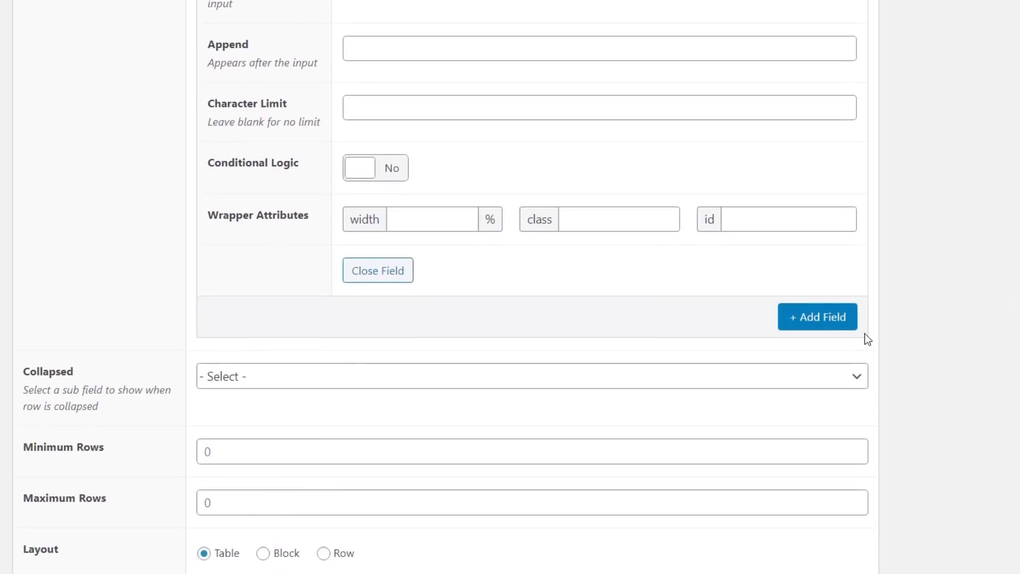
pyautogui.click(824, 321)
pyautogui.write('Option Price')
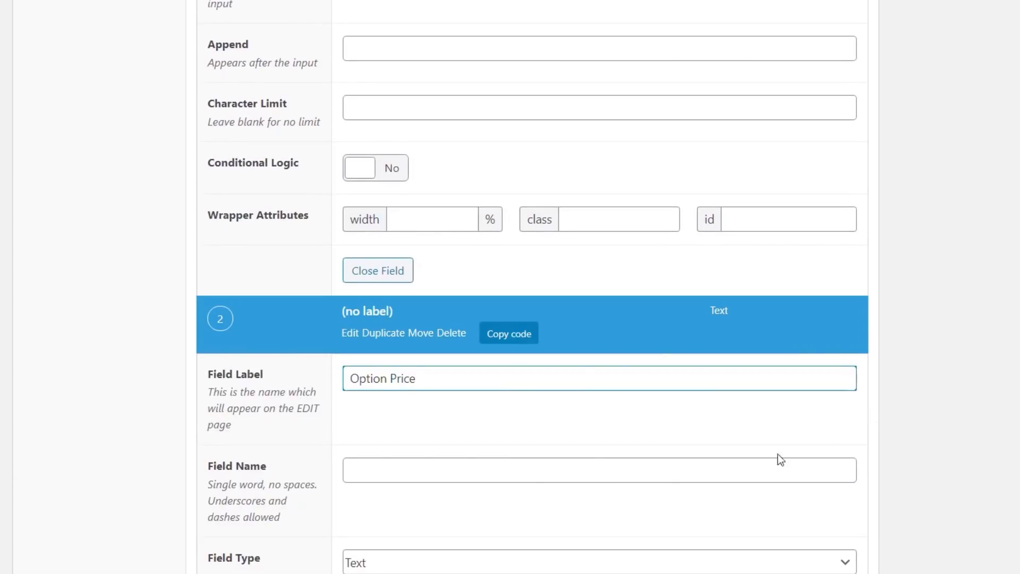
pyautogui.click(528, 473)
pyautogui.scroll(-5, 967, 429)
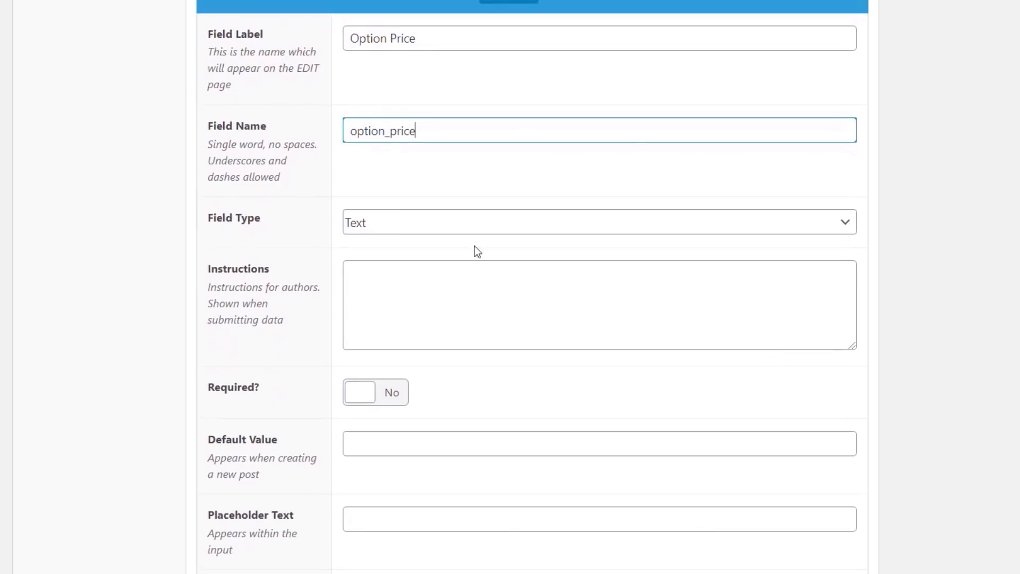
pyautogui.click(400, 225)
pyautogui.click(410, 293)
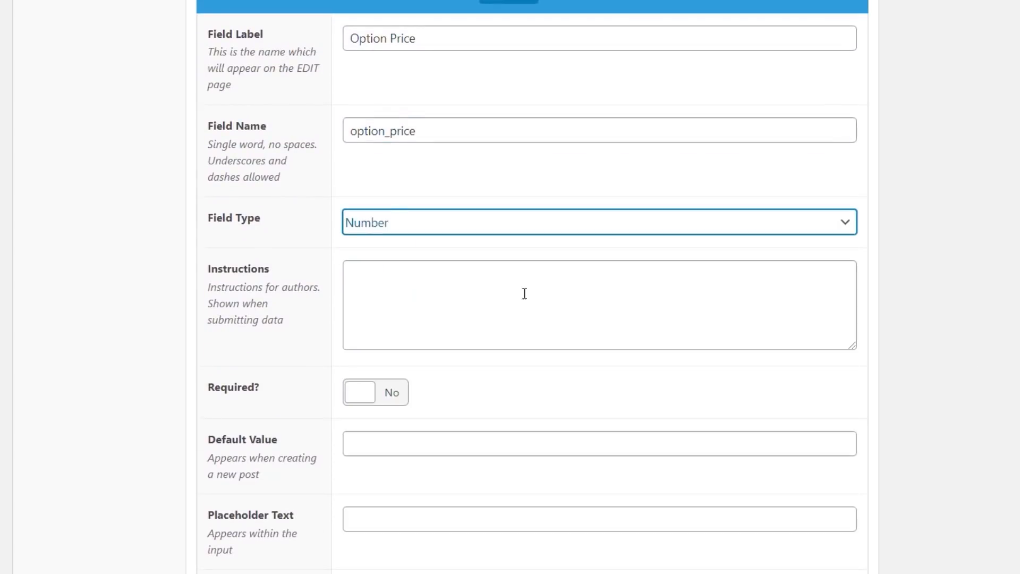
# Step: Set the Option Price sub field's Prepend text to £ and collapse the sub field's settings
pyautogui.scroll(-5, 710, 398)
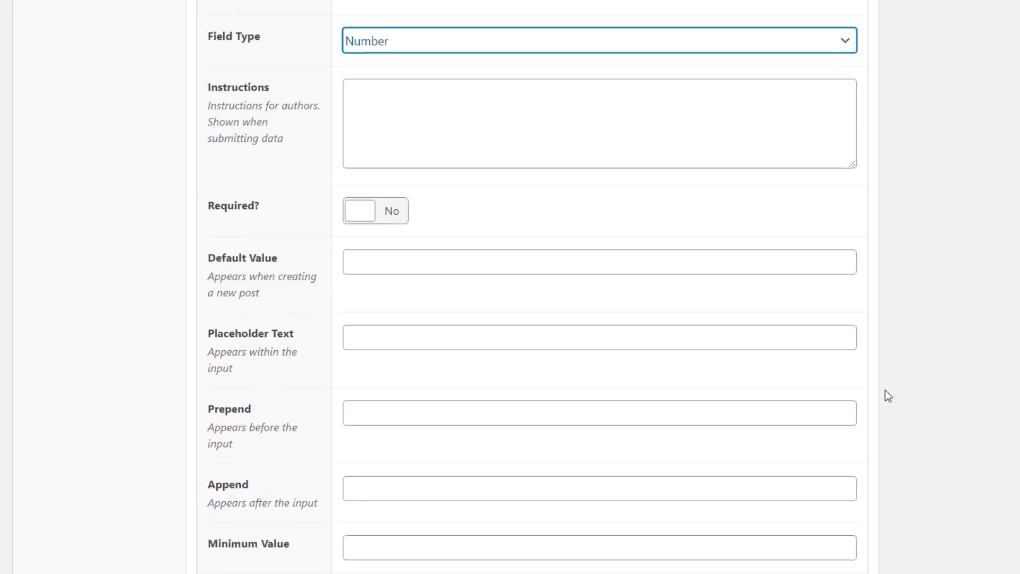
pyautogui.click(419, 338)
pyautogui.write('£')
pyautogui.click(939, 310)
pyautogui.scroll(8, 937, 313)
pyautogui.click(373, 151)
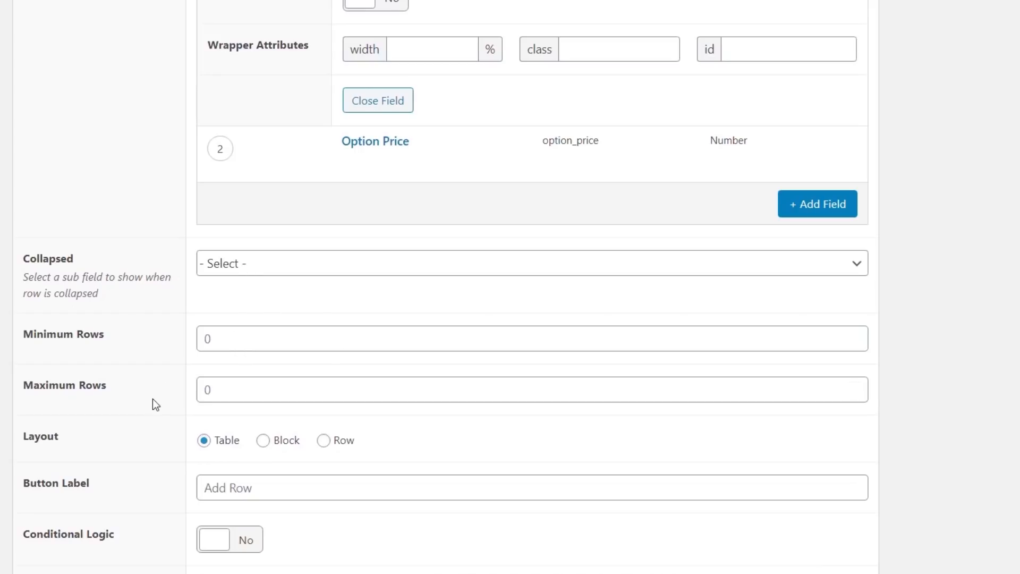
# Step: Set the Vehicle Options repeater's Button Label to "Add New Option" and collapse the Option Name and Vehicle Options settings
pyautogui.scroll(-2, 152, 398)
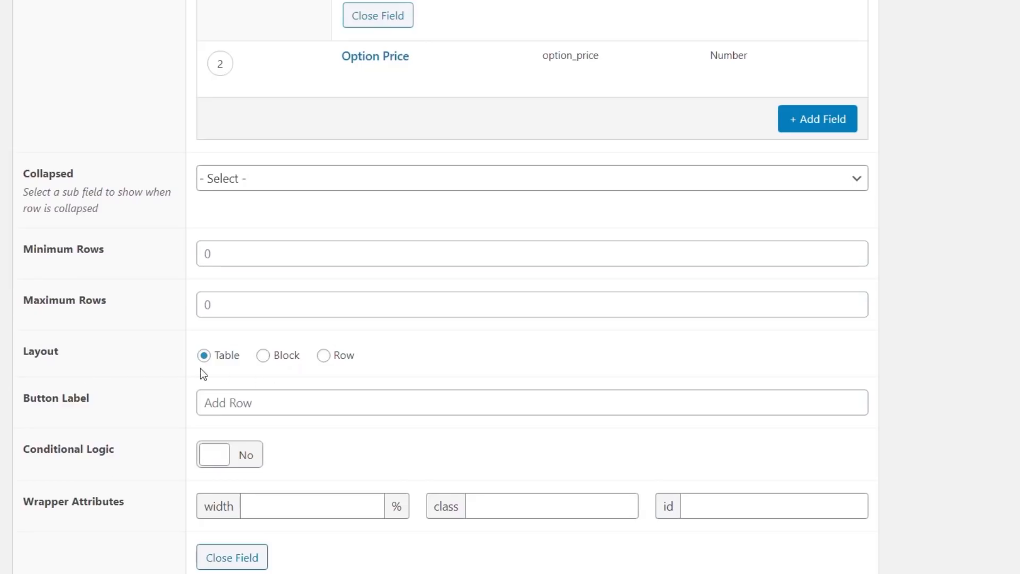
pyautogui.click(214, 404)
pyautogui.write('Add New Option')
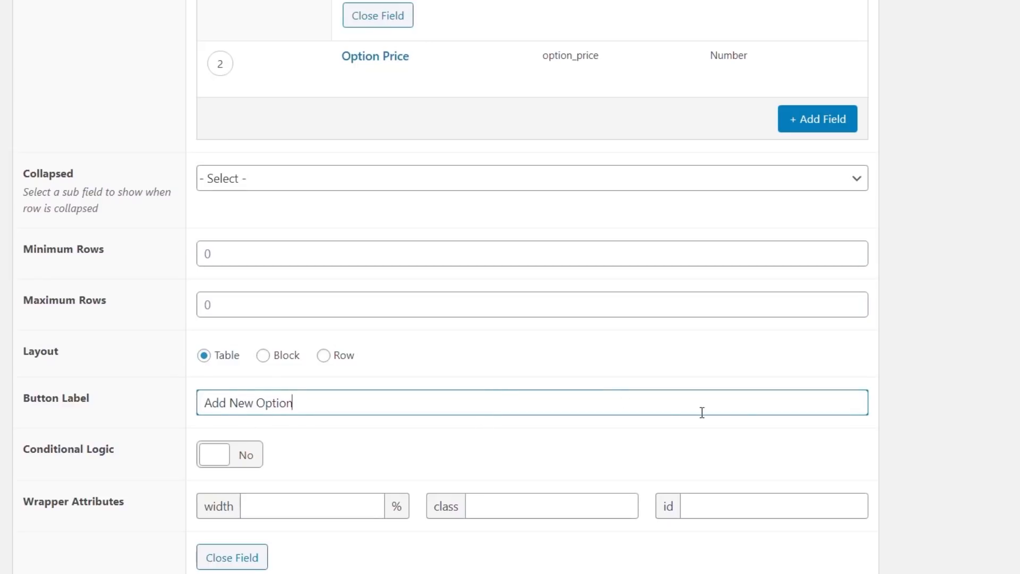
pyautogui.scroll(20, 897, 404)
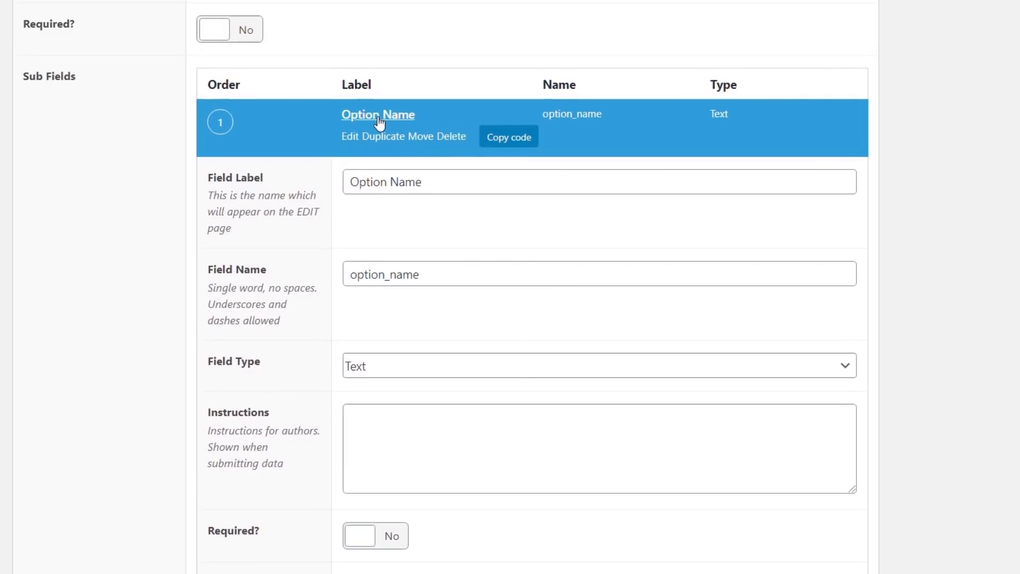
pyautogui.click(410, 117)
pyautogui.scroll(15, 897, 251)
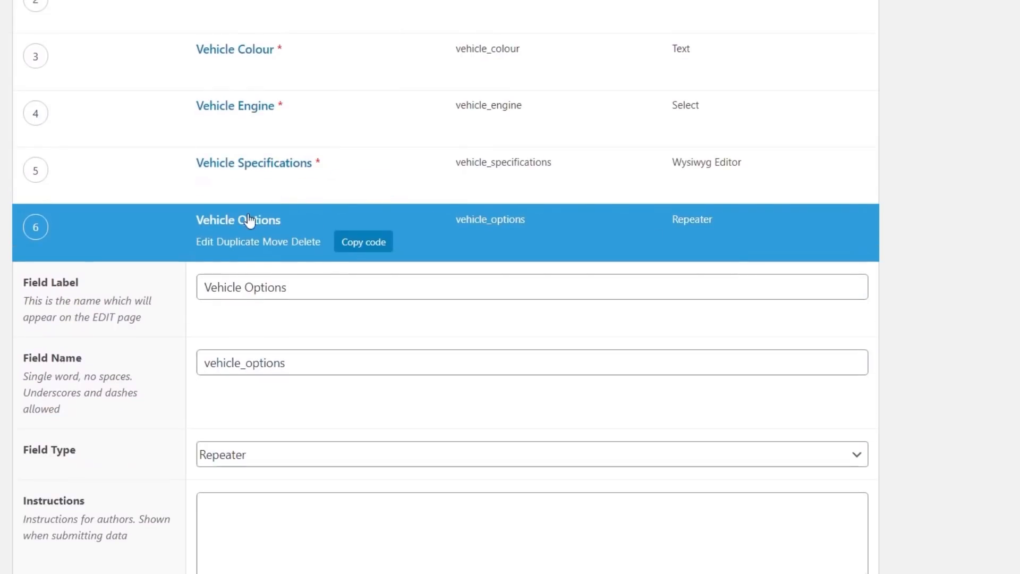
pyautogui.click(245, 220)
# Step: Add a field labelled "Gallery" of type Gallery to the Vehicle Details field group
pyautogui.scroll(-5, 973, 328)
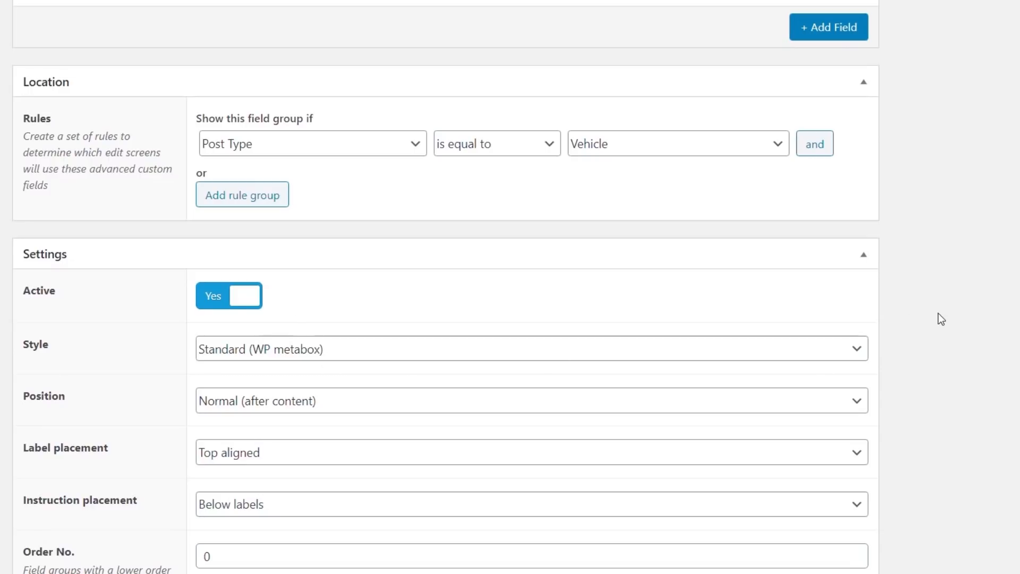
pyautogui.scroll(5, 949, 309)
pyautogui.click(845, 283)
pyautogui.write('Gallery')
pyautogui.scroll(-5, 969, 378)
pyautogui.click(319, 260)
pyautogui.scroll(-2, 894, 320)
pyautogui.scroll(-3, 997, 328)
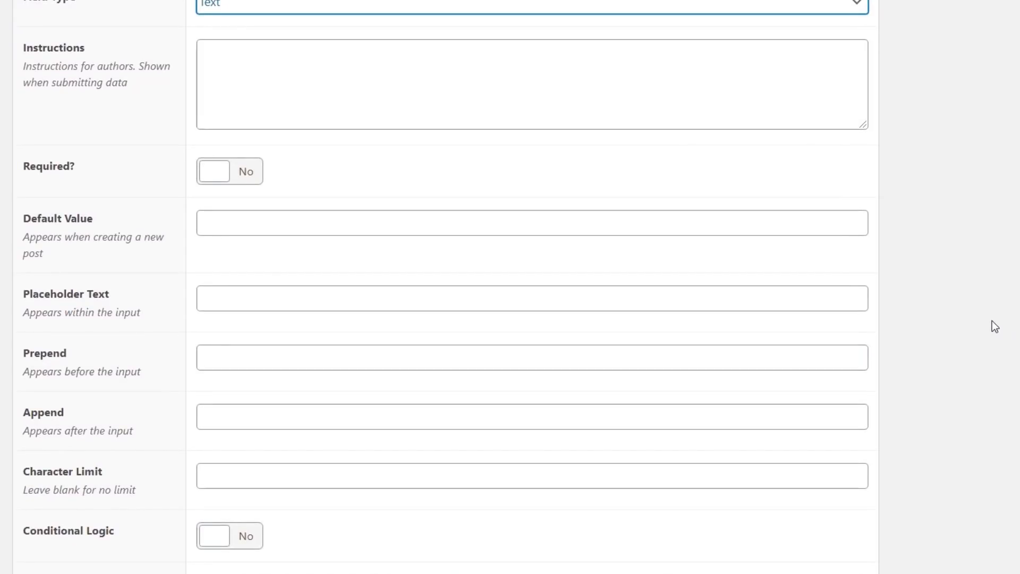
pyautogui.click(856, 4)
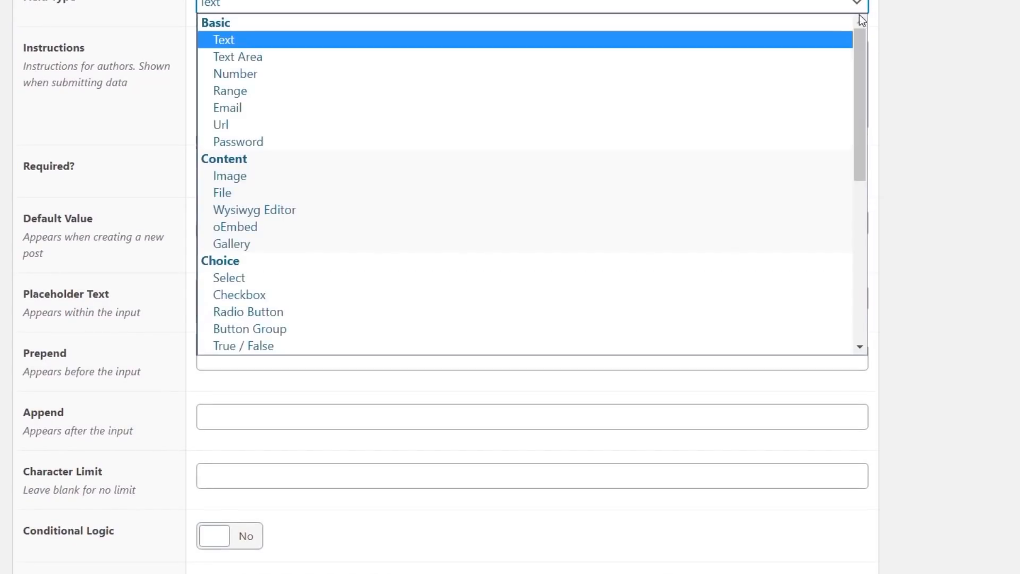
pyautogui.moveTo(859, 40); pyautogui.dragTo(863, 62)
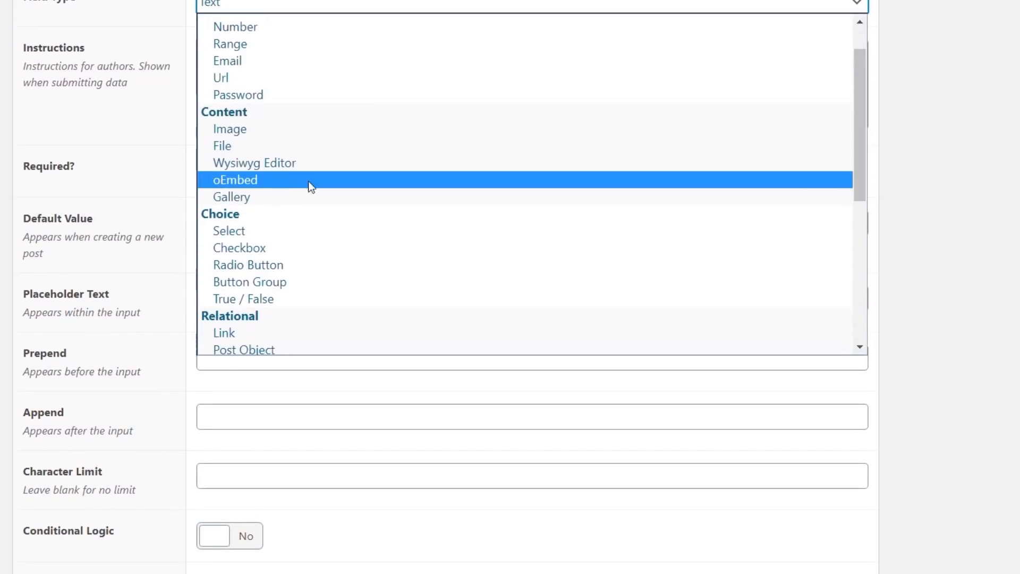
pyautogui.click(291, 197)
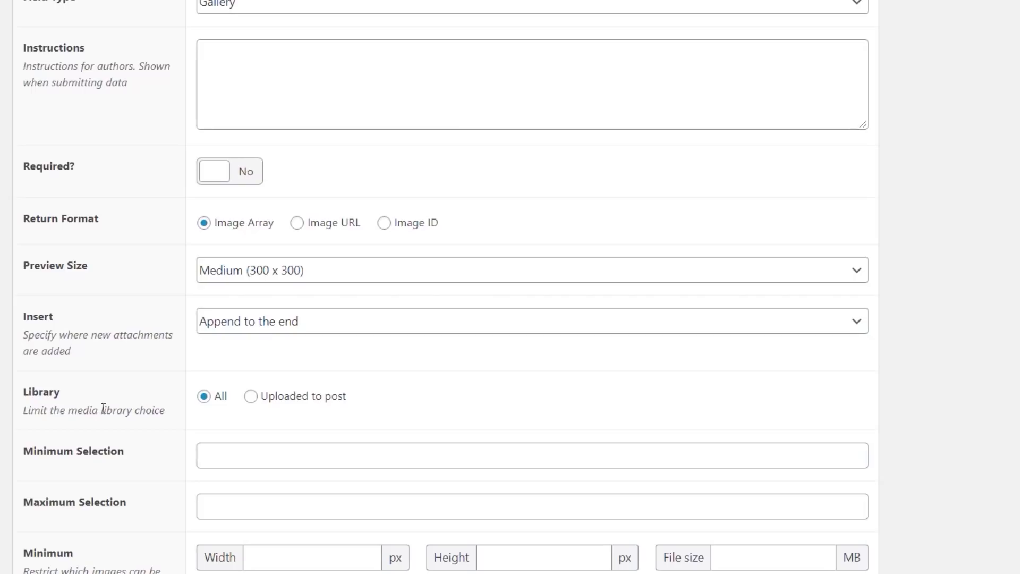
# Step: Restrict the Gallery field's allowed file types to jpeg,jpg,gif,png
pyautogui.scroll(-4, 842, 364)
pyautogui.scroll(-1, 856, 369)
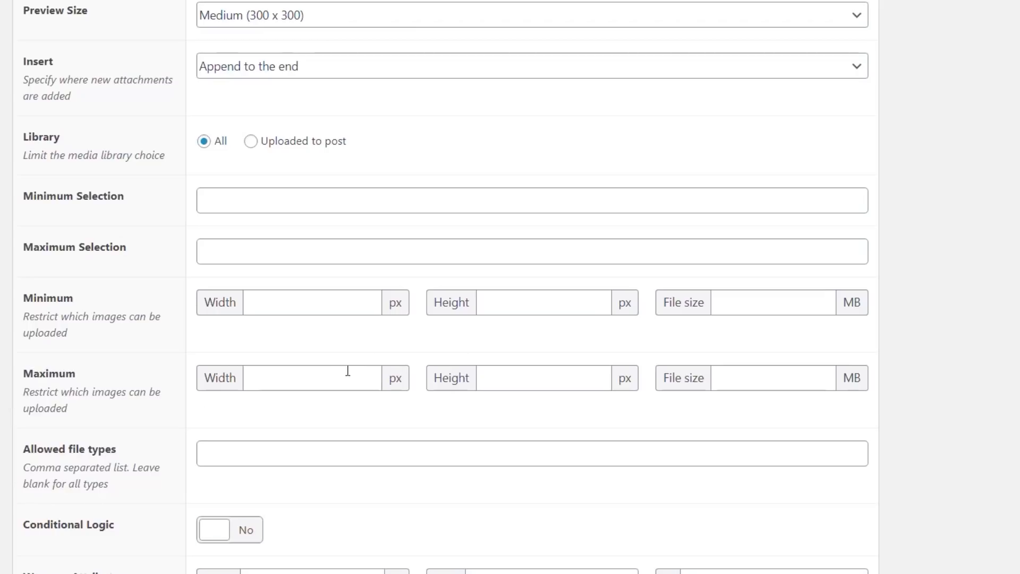
pyautogui.click(245, 455)
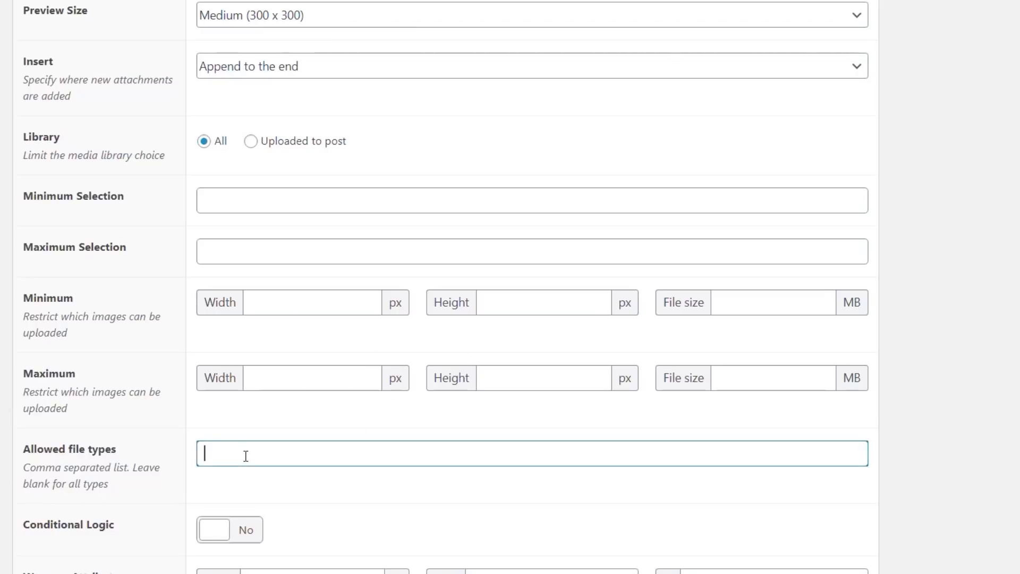
pyautogui.write('jpeg,jpg,gif,png')
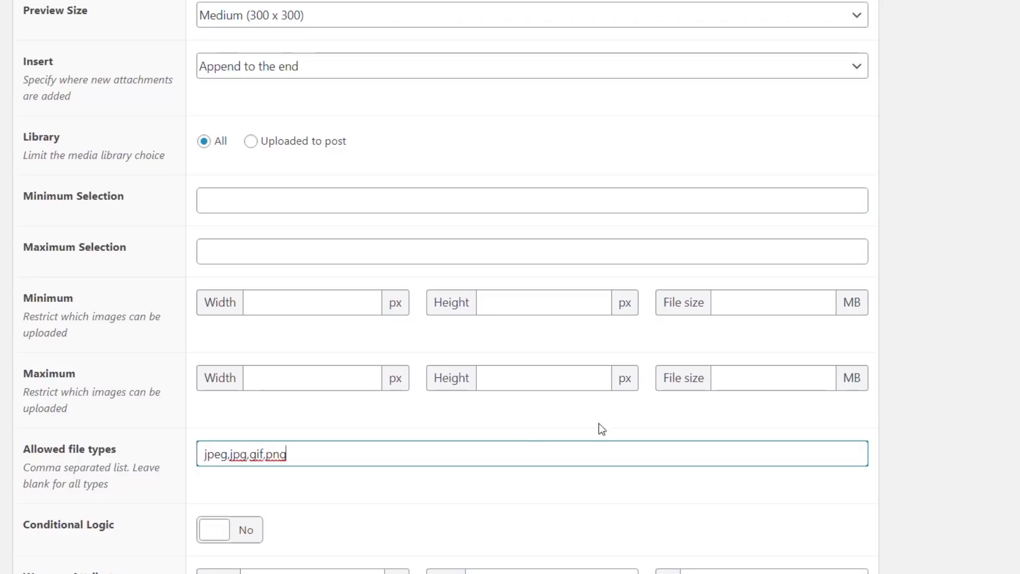
# Step: Add a "Sub Heading" text field with the instructions: Insert 1 key selling point: e.g. 18" Alloy Wheels
pyautogui.scroll(-3, 939, 417)
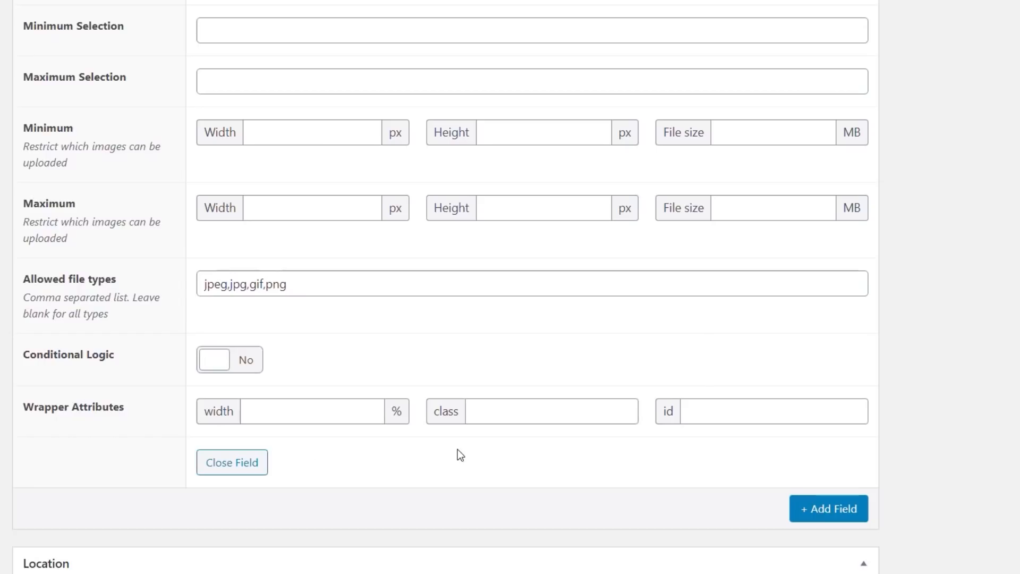
pyautogui.click(838, 507)
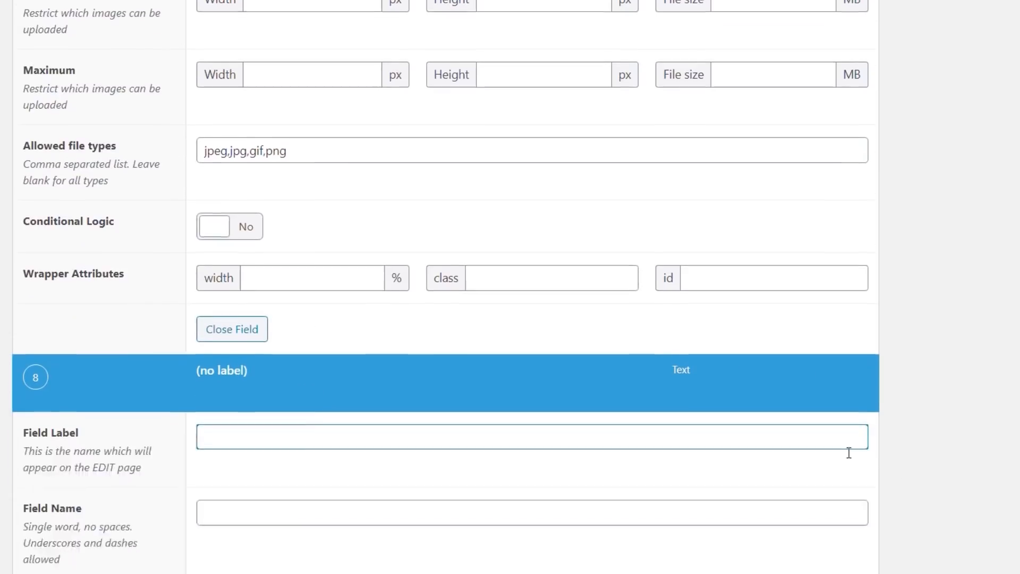
pyautogui.write('Sub Heading')
pyautogui.click(238, 391)
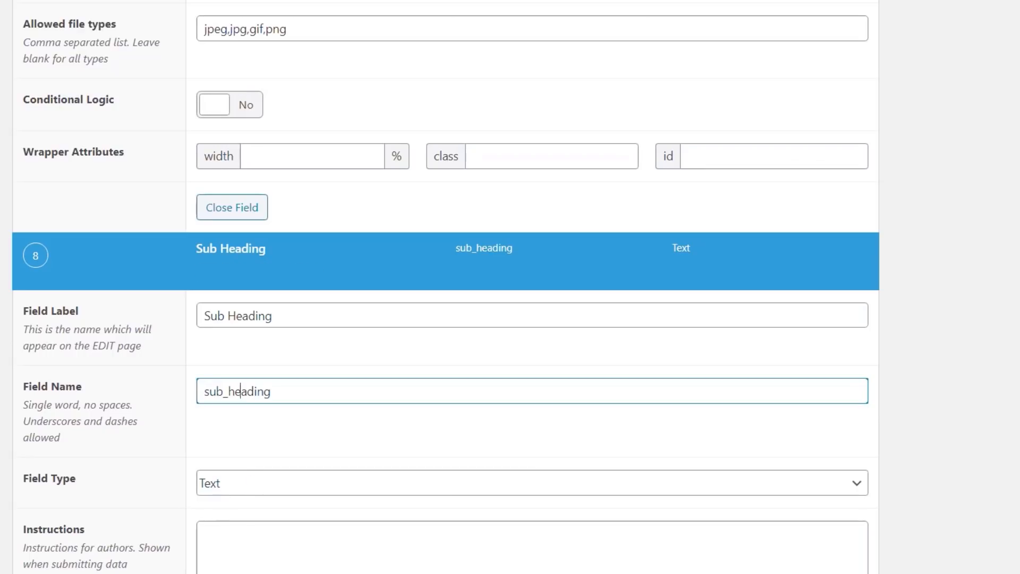
pyautogui.click(318, 560)
pyautogui.write('Insert 1 key selling point: e.g. 18" Alloy Wheels')
# Step: Set the Sub Heading field's character limit to 75 and collapse the field's settings
pyautogui.scroll(-2, 997, 452)
pyautogui.scroll(-4, 997, 453)
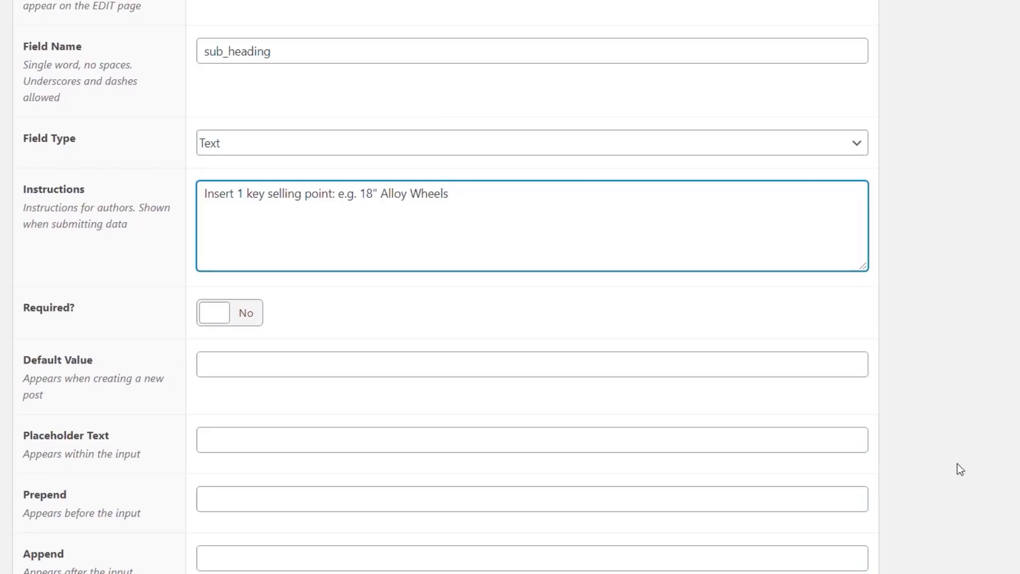
pyautogui.scroll(-5, 905, 441)
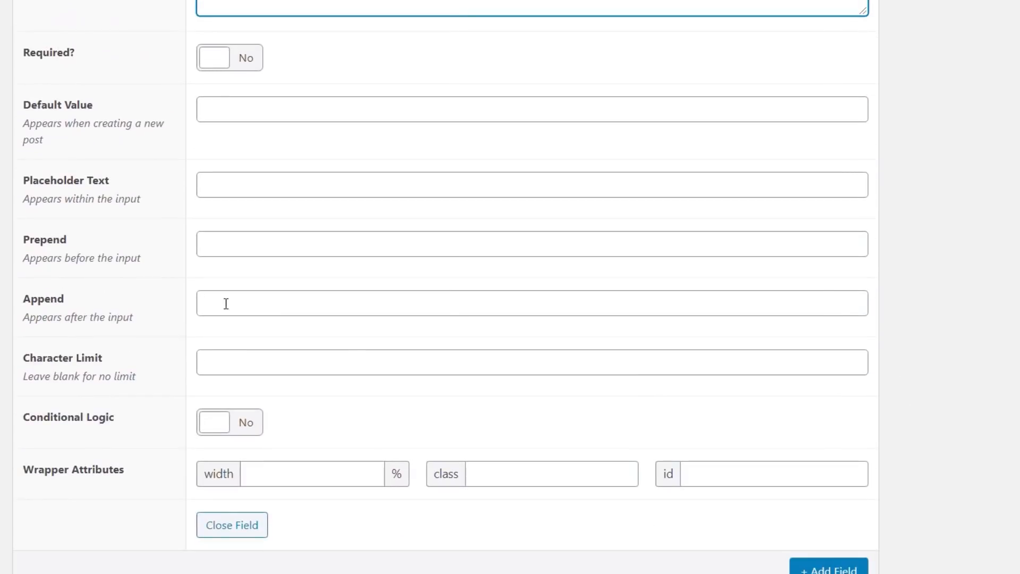
pyautogui.click(235, 352)
pyautogui.write('75')
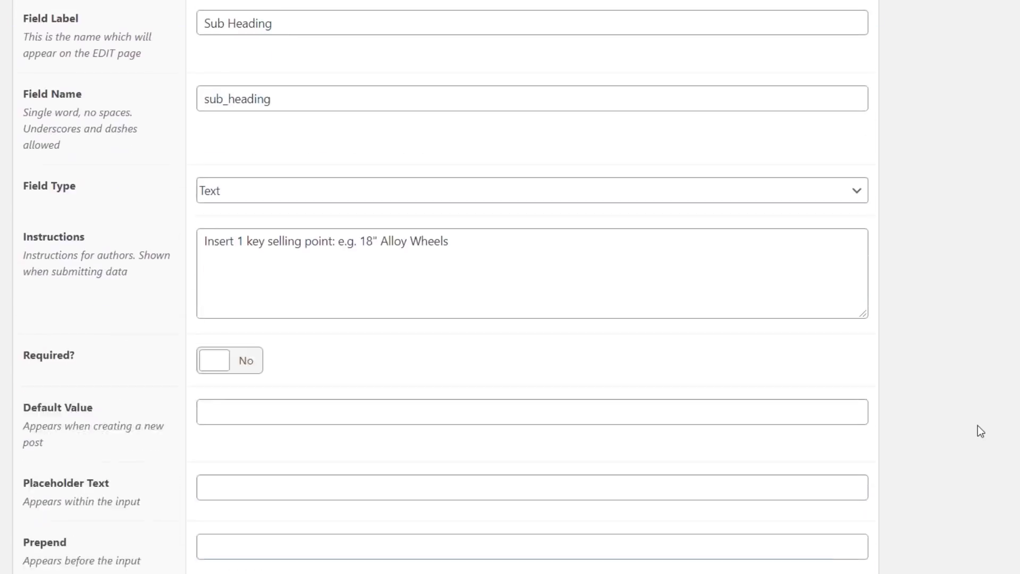
pyautogui.scroll(4, 977, 425)
pyautogui.click(237, 171)
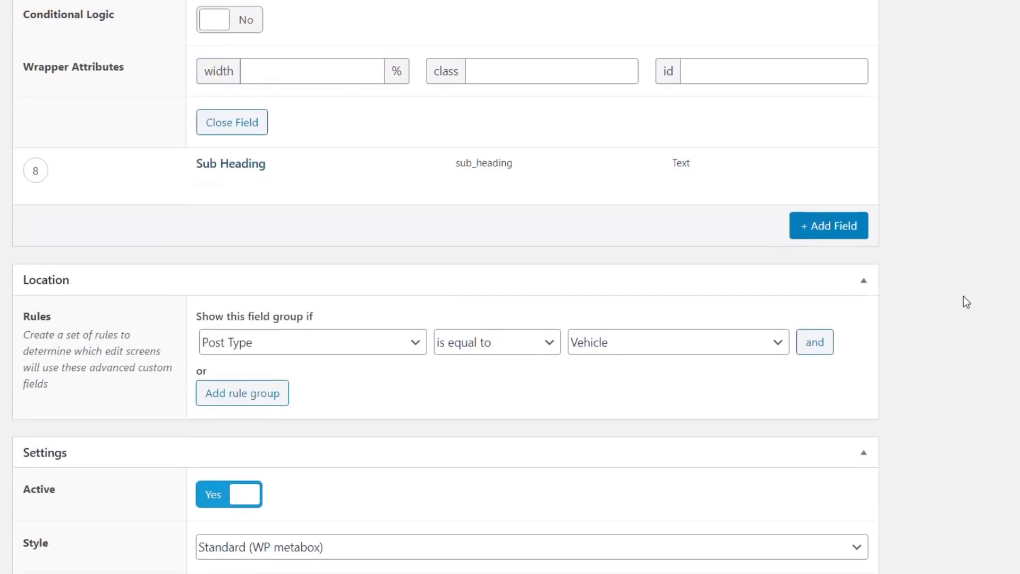
# Step: Add a field labelled "Features" of type Checkbox to the Vehicle Details field group
pyautogui.scroll(-2, 937, 300)
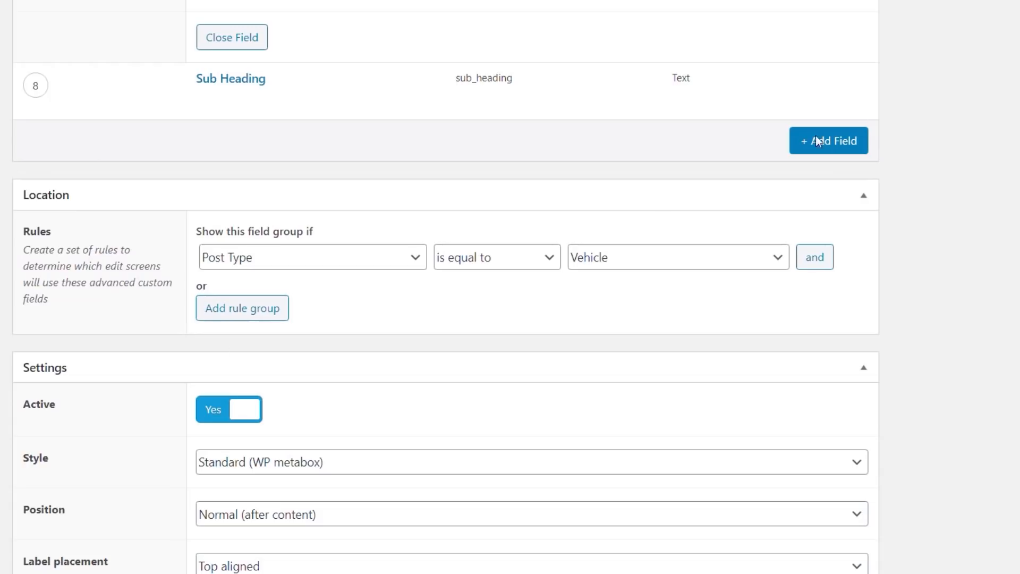
pyautogui.click(844, 141)
pyautogui.write('Features')
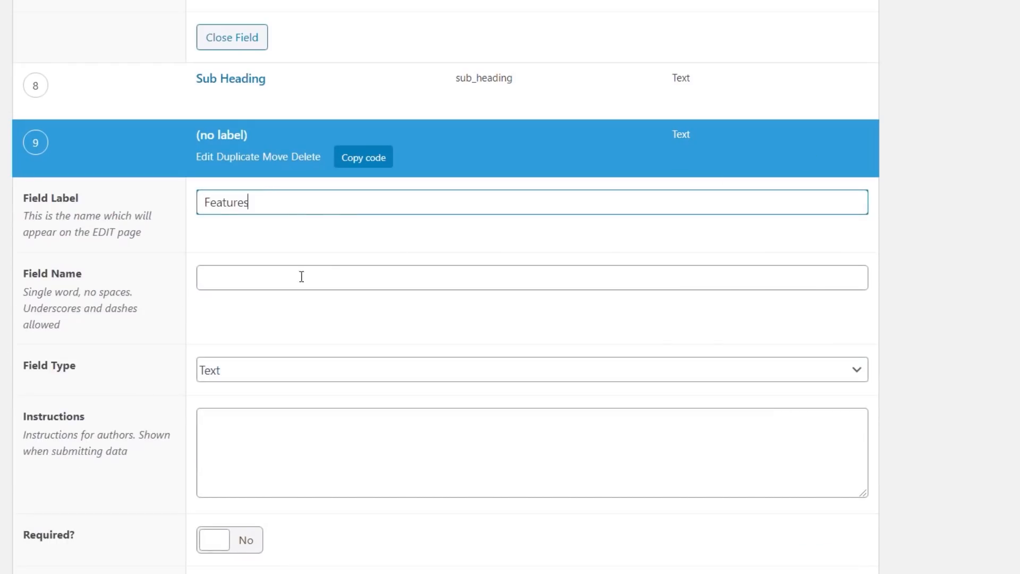
pyautogui.click(330, 273)
pyautogui.click(260, 374)
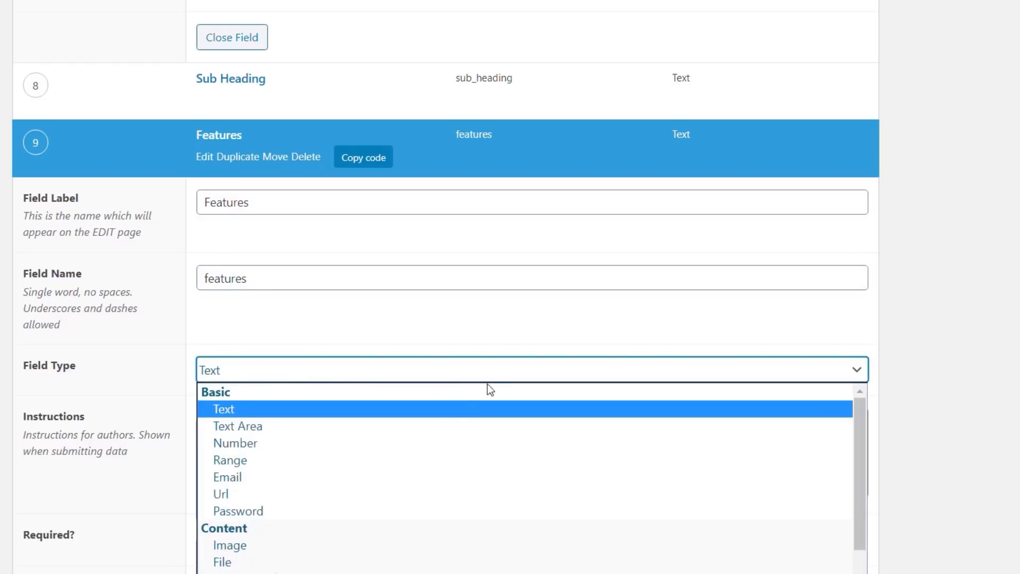
pyautogui.scroll(-3, 419, 482)
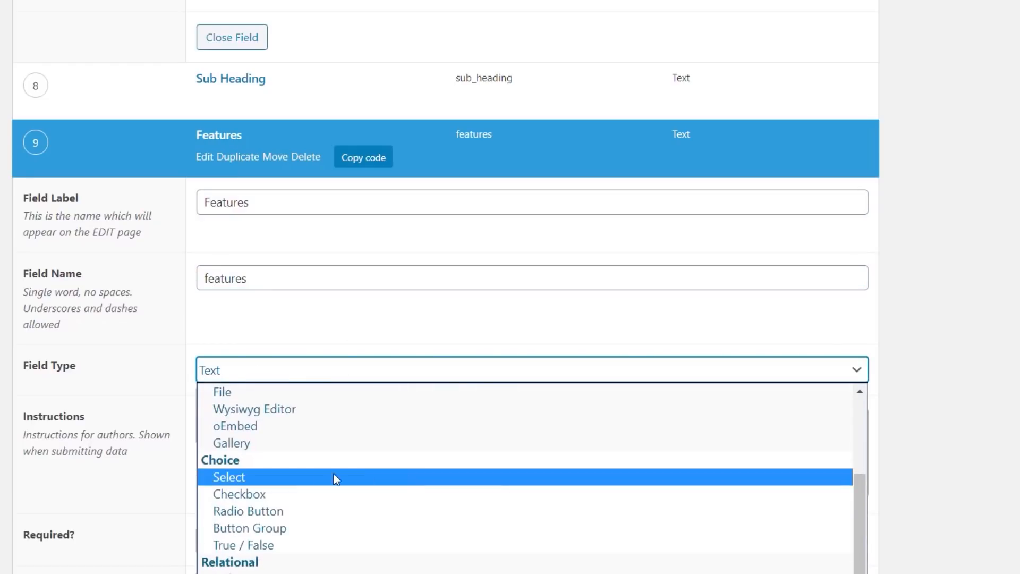
pyautogui.click(281, 491)
# Step: Enter Sunroof, PAS, ABS, Sat Nav and Alloy Wheels as the Features field's choices, one per line
pyautogui.scroll(-8, 987, 314)
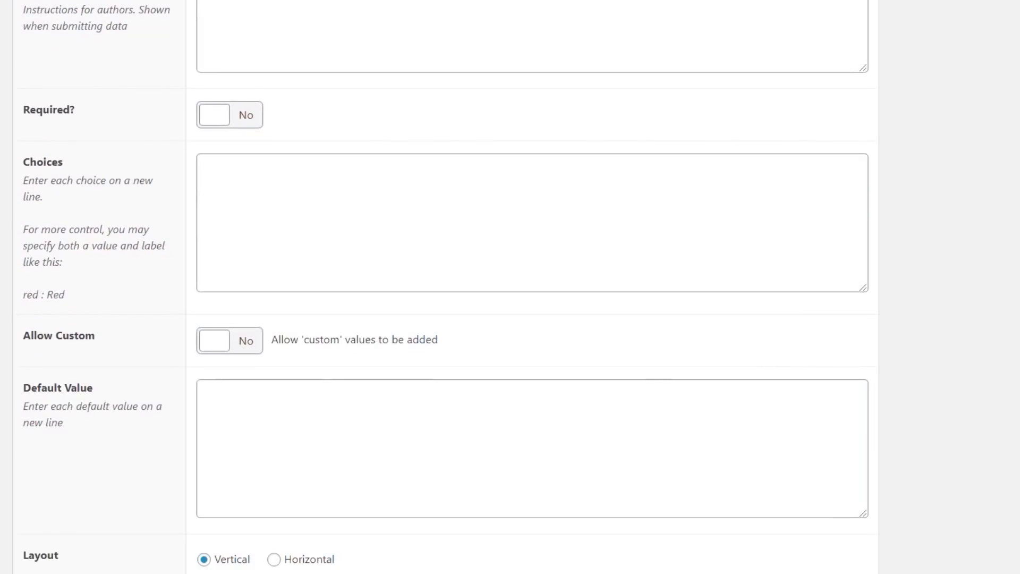
pyautogui.click(276, 179)
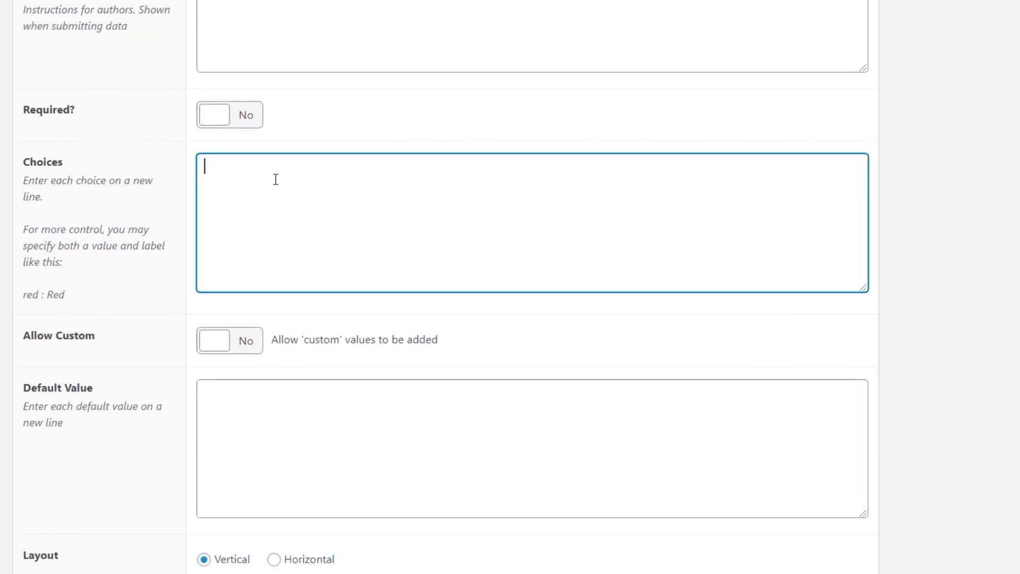
pyautogui.write('Sunroof PAS ABS Sat Nav Alloy Wheels')
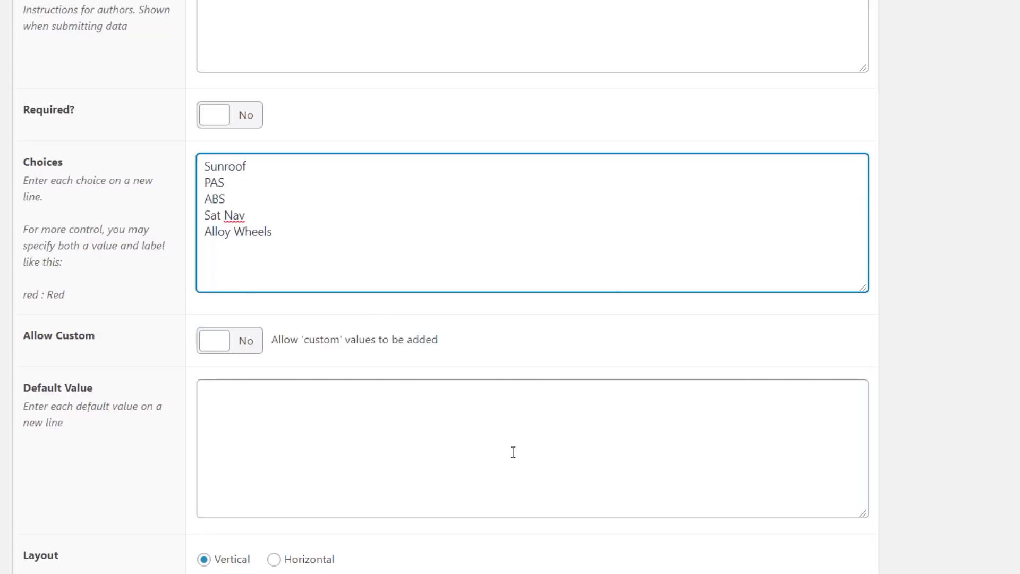
# Step: Set the Features field's layout to Horizontal and enable the extra checkbox that toggles all choices
pyautogui.scroll(-5, 512, 450)
pyautogui.click(274, 306)
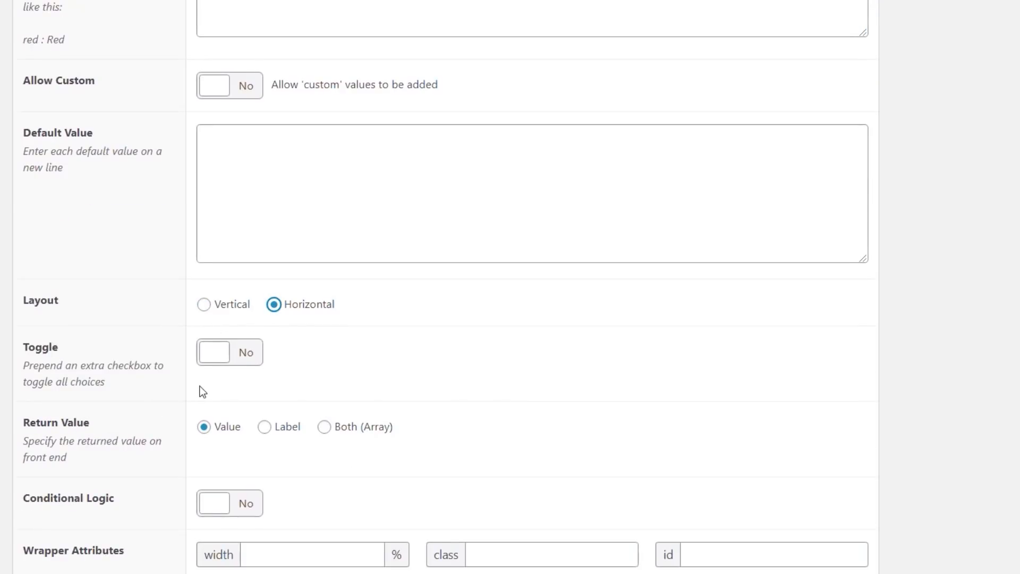
pyautogui.click(245, 353)
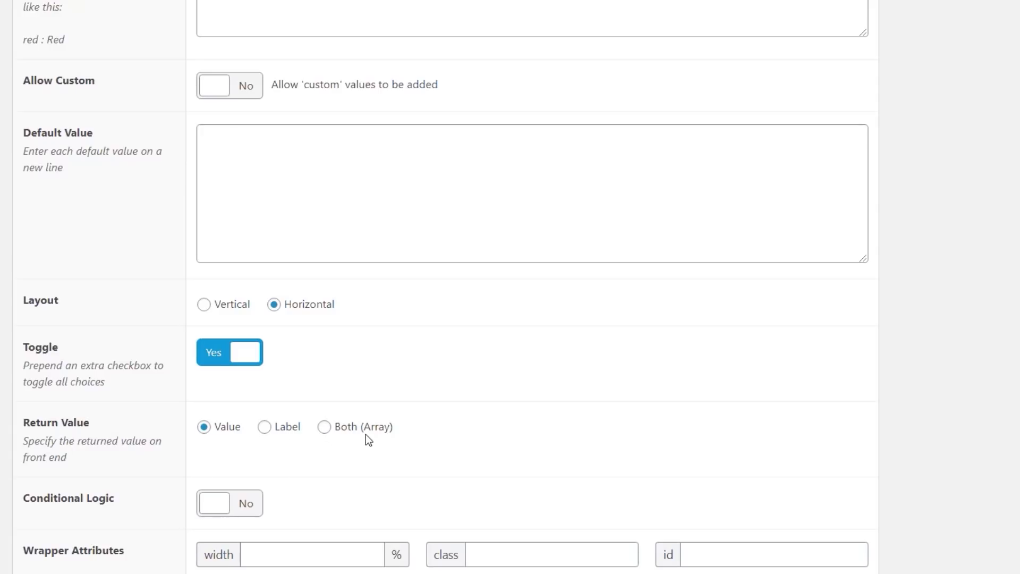
pyautogui.scroll(-2, 903, 419)
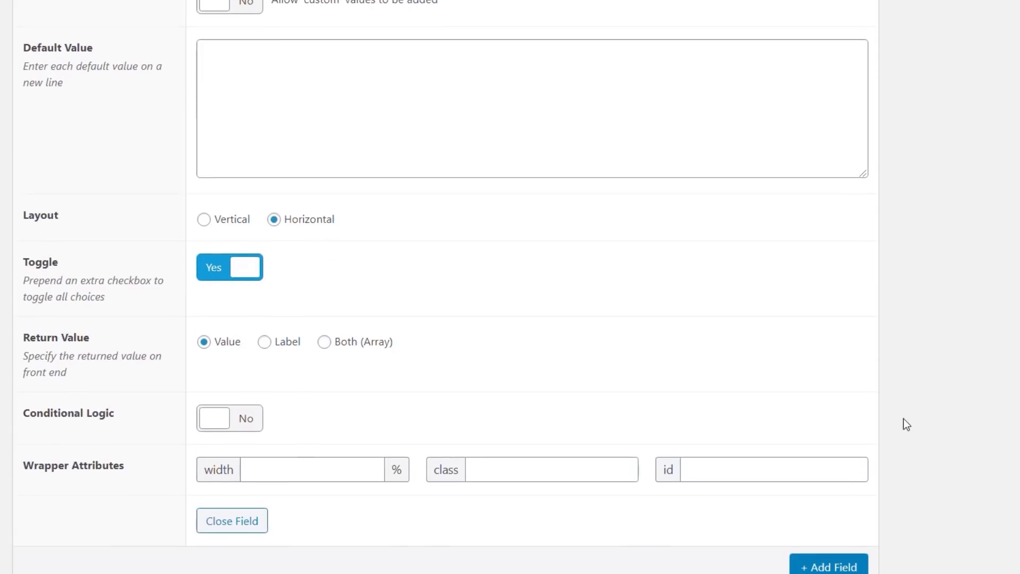
pyautogui.scroll(8, 920, 419)
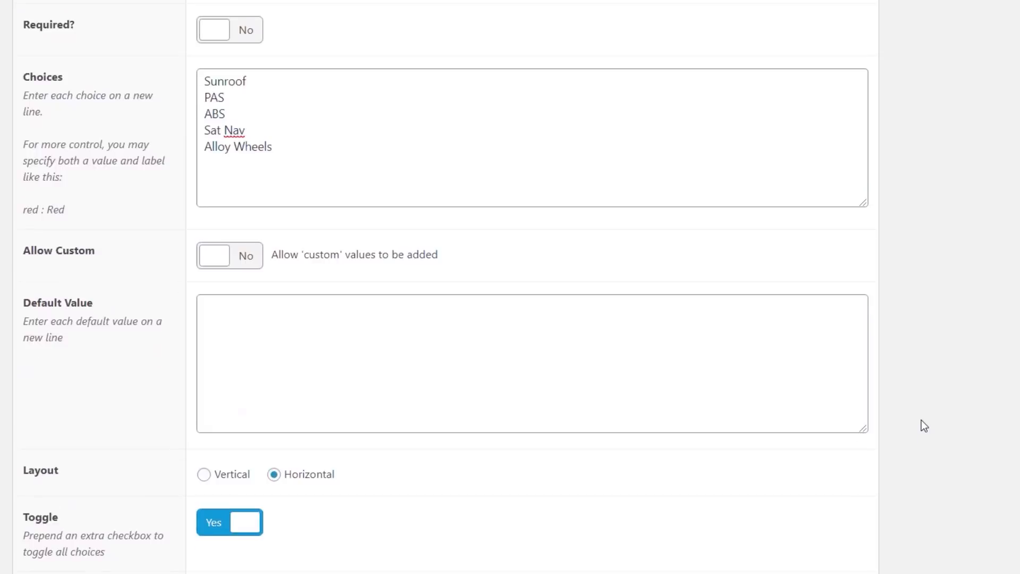
# Step: Set the Vehicle Details field group's Order No. to 2
pyautogui.scroll(-8, 922, 421)
pyautogui.scroll(-12, 922, 421)
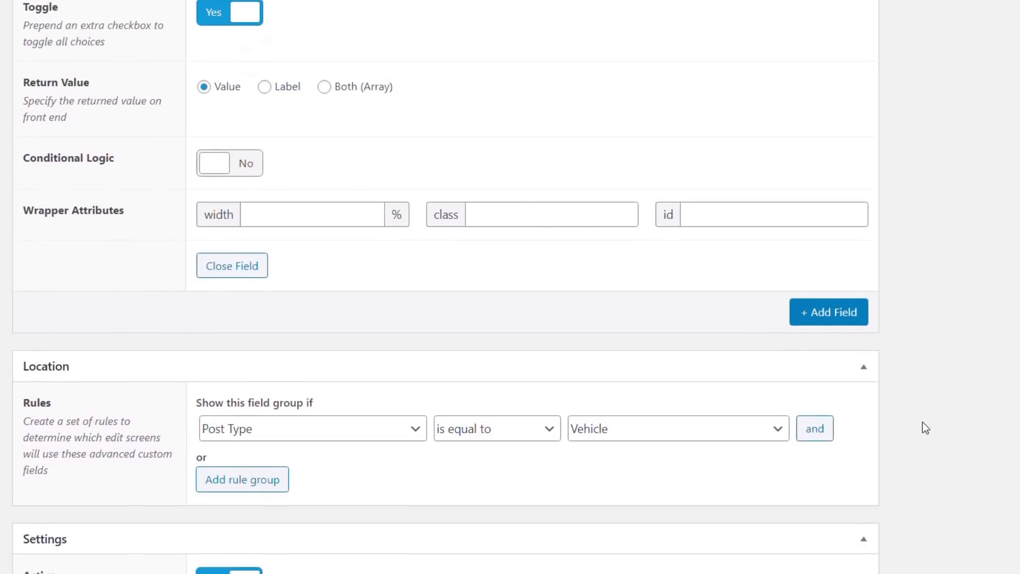
pyautogui.scroll(-7, 922, 422)
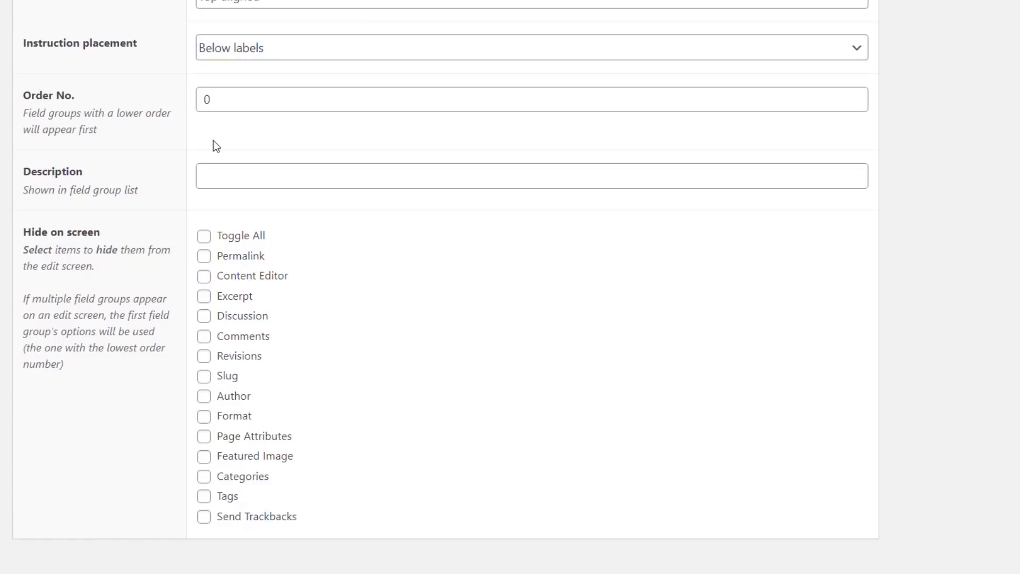
pyautogui.doubleClick(218, 101)
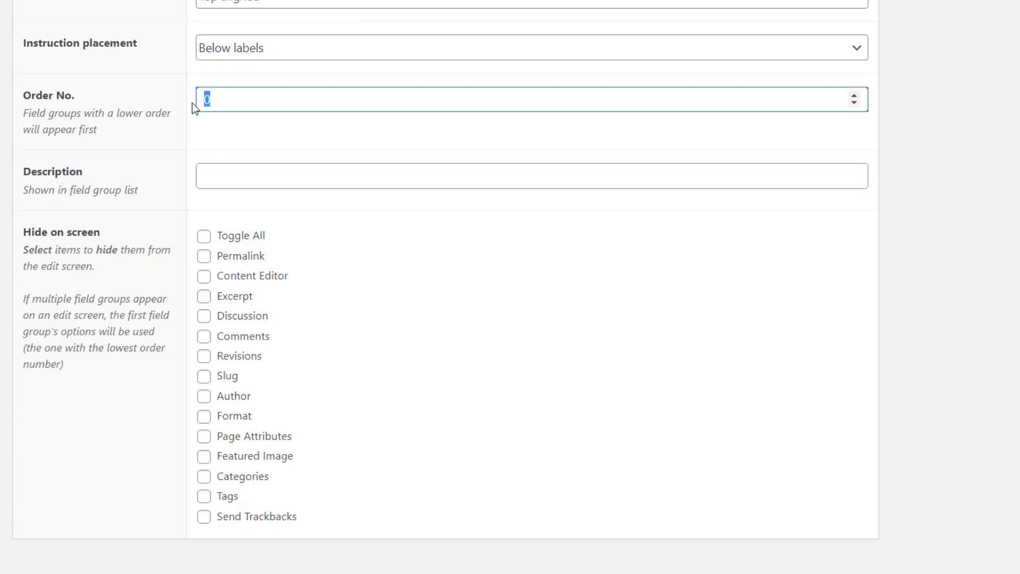
pyautogui.write('2')
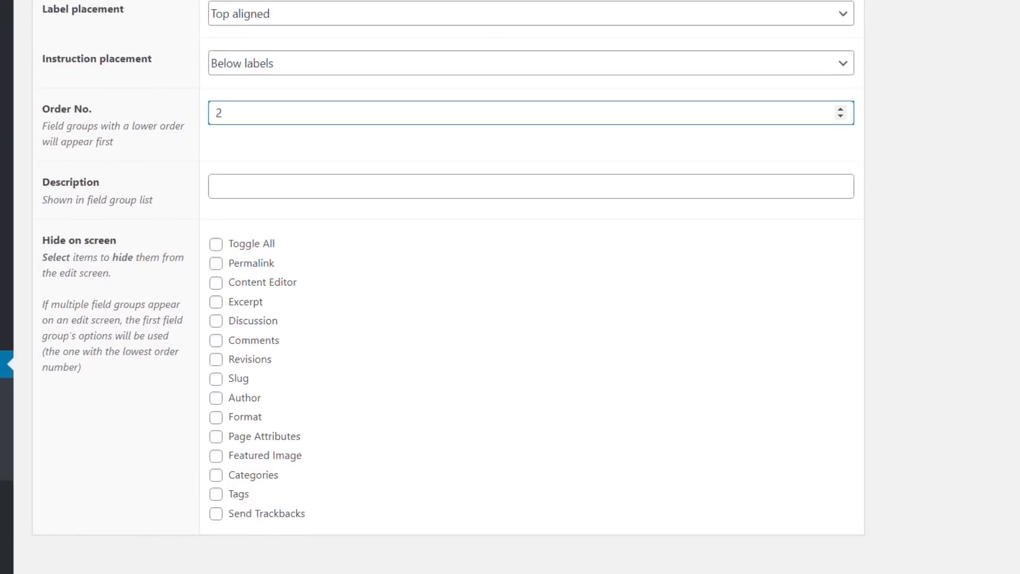
# Step: Publish the Vehicle Details field group
pyautogui.scroll(15, 926, 335)
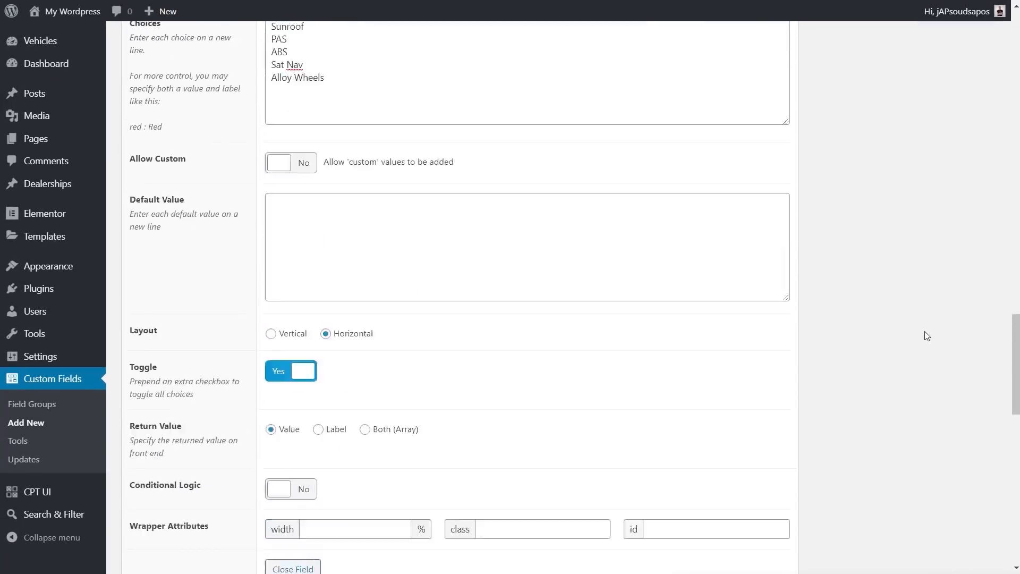
pyautogui.scroll(20, 927, 335)
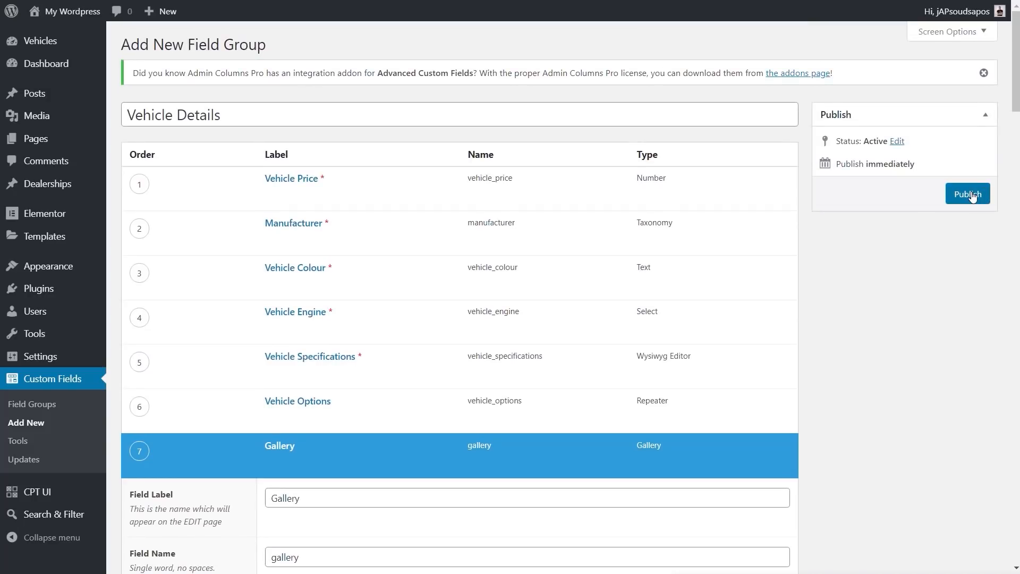
pyautogui.click(972, 194)
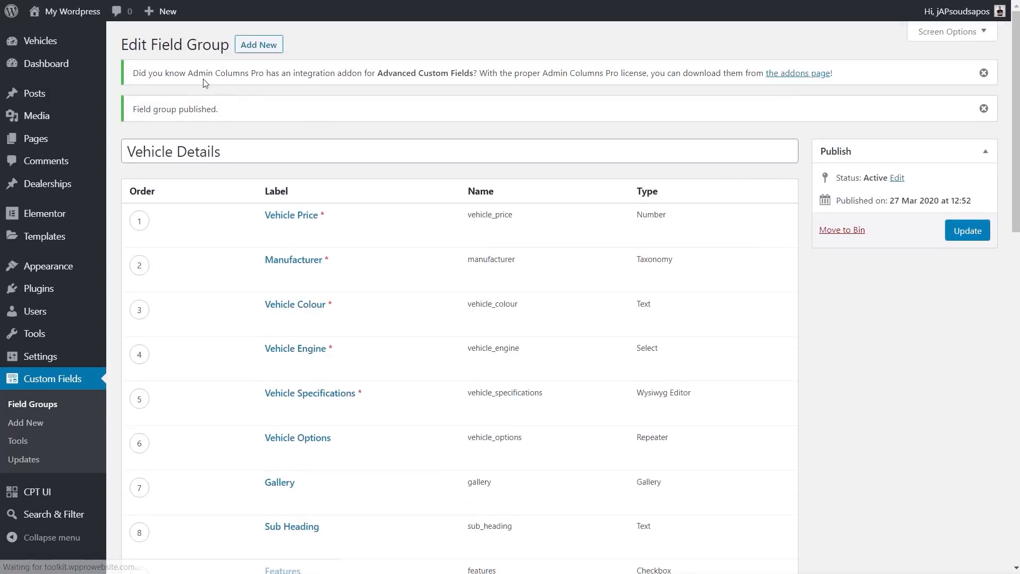
# Step: Open the form for a new vehicle and look over its Vehicle Details fields
pyautogui.moveTo(51, 42)
pyautogui.click(130, 63)
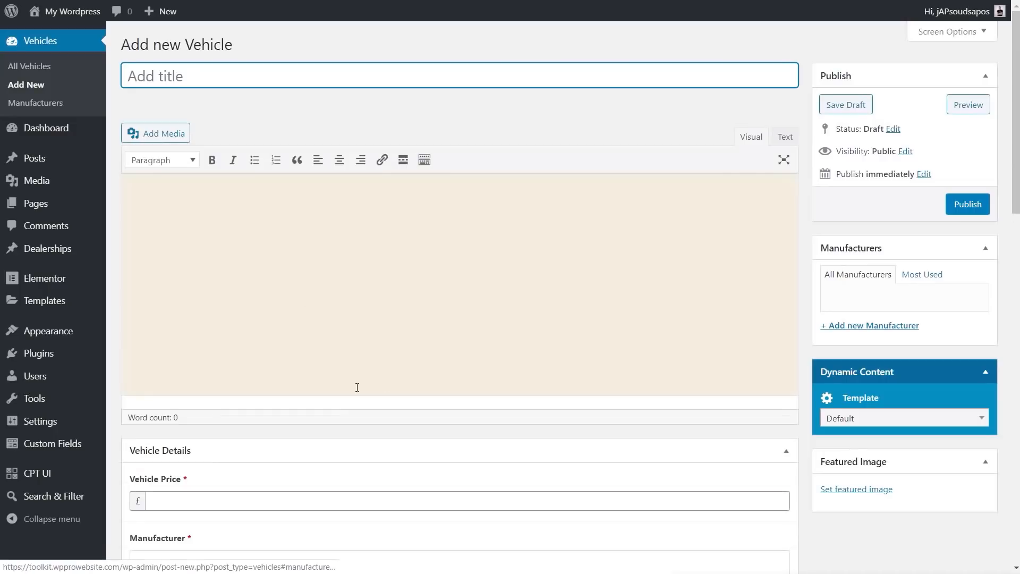
pyautogui.scroll(-5, 785, 363)
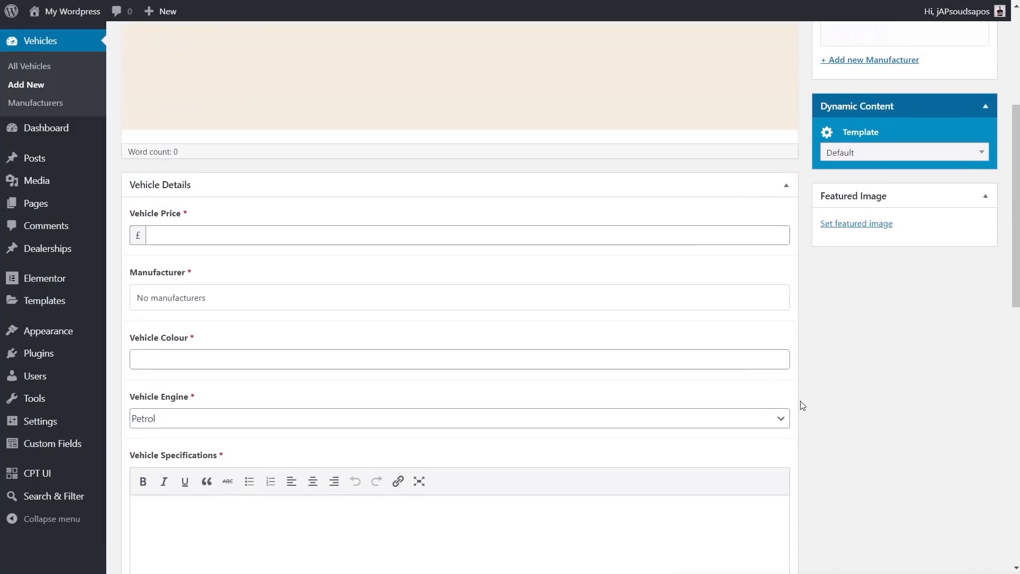
# Step: Start a new field group titled "Dealership Details" and show it only for the Dealership post type
pyautogui.click(52, 443)
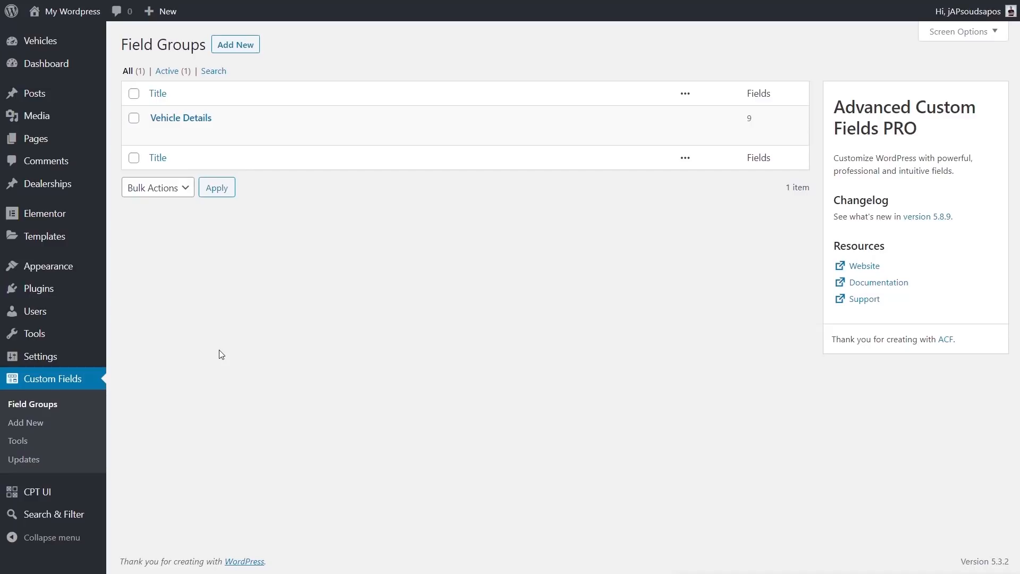
pyautogui.click(238, 46)
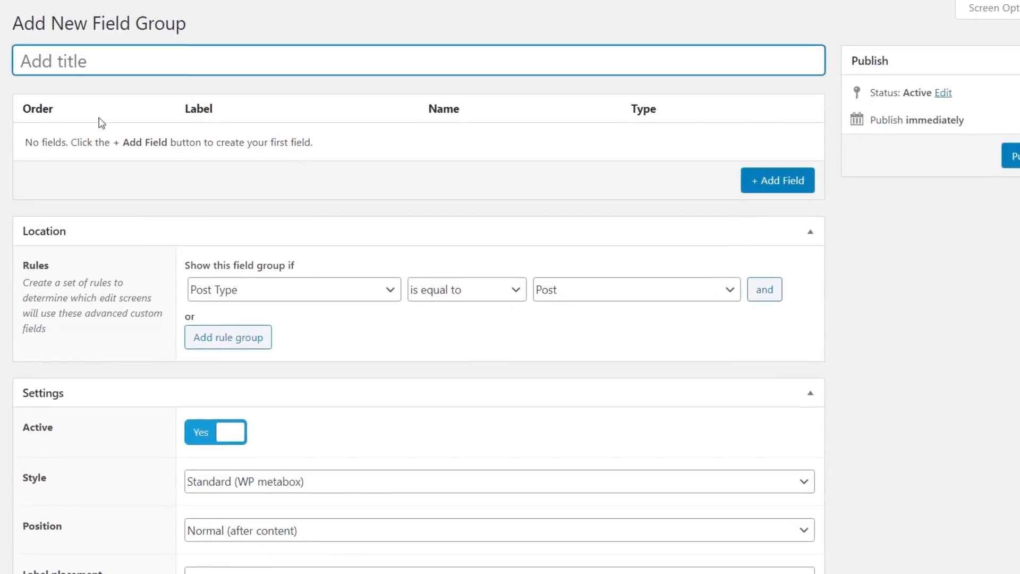
pyautogui.write('Dealership Details')
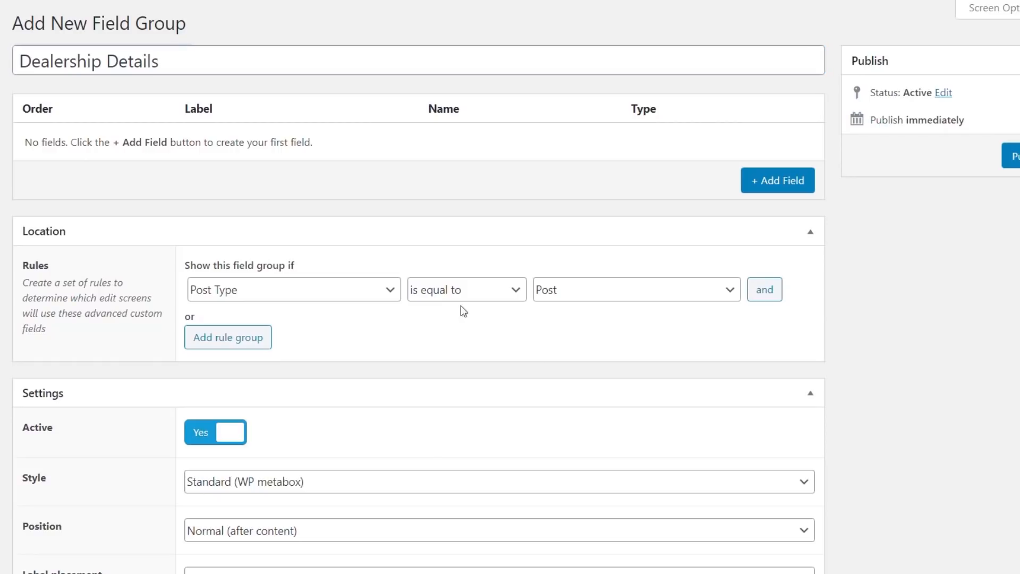
pyautogui.click(605, 301)
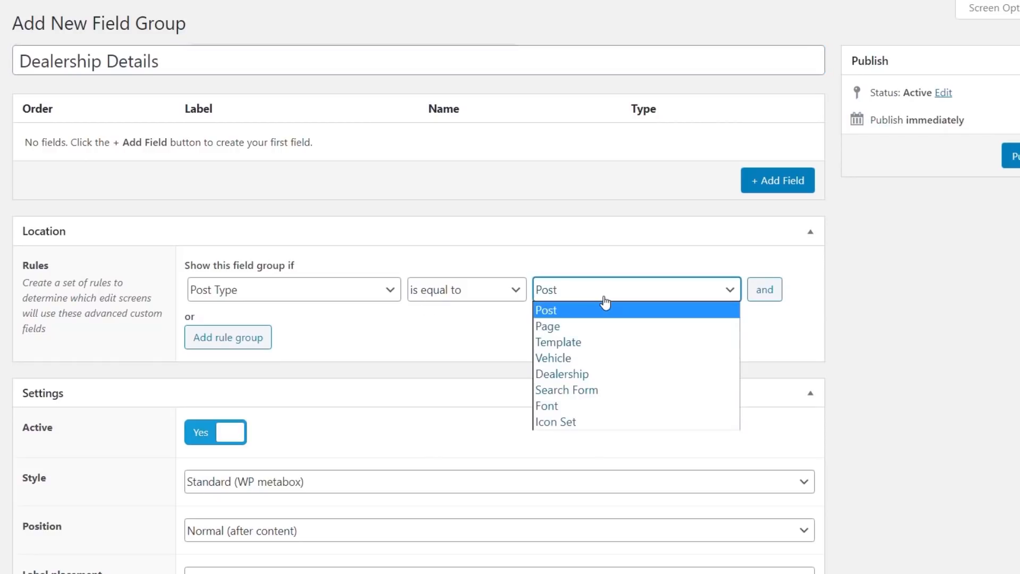
pyautogui.click(588, 373)
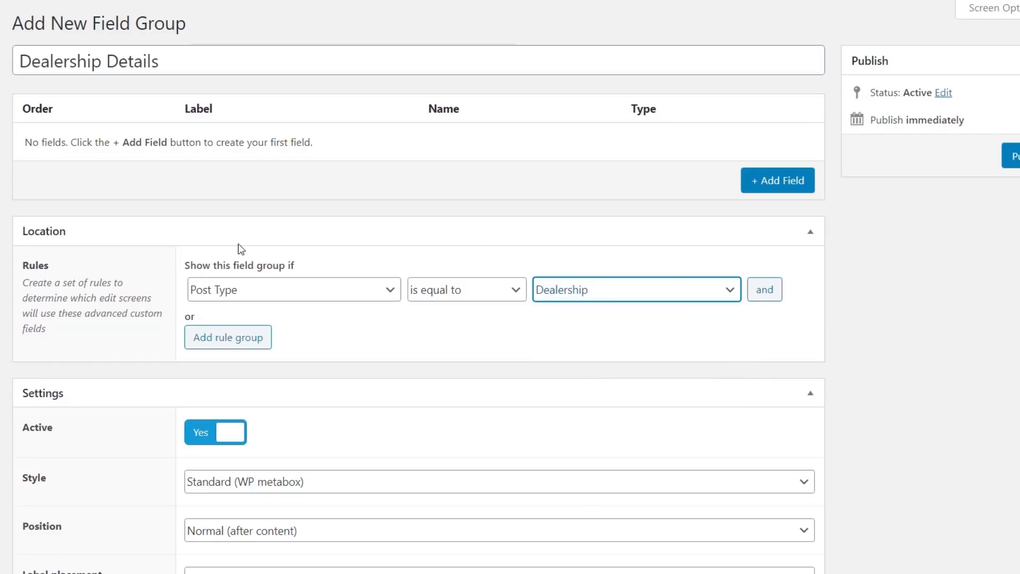
# Step: Add a field labelled "Location" of type Text to the Dealership Details field group
pyautogui.click(769, 185)
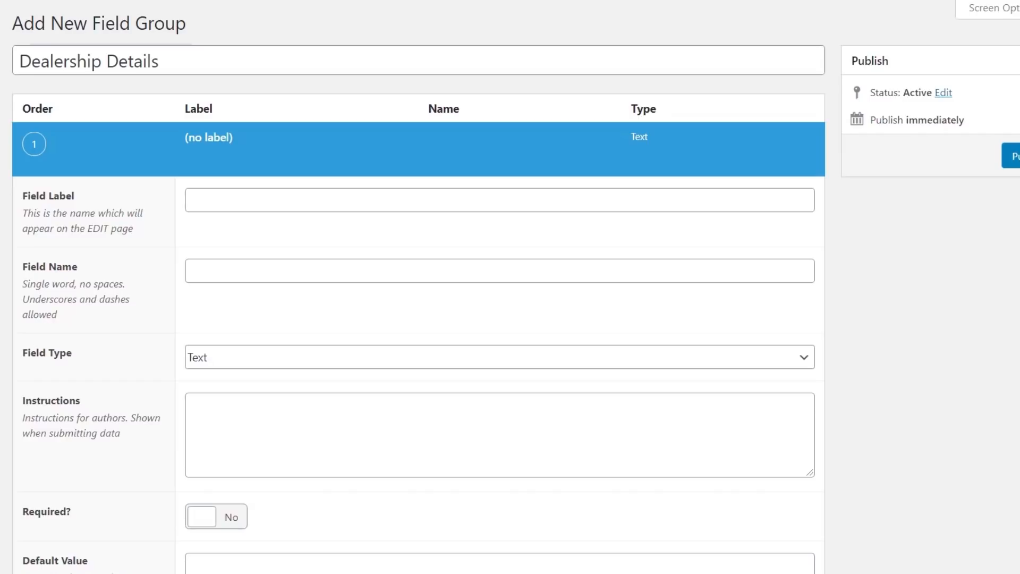
pyautogui.click(242, 205)
pyautogui.write('Location')
pyautogui.click(236, 275)
pyautogui.click(245, 360)
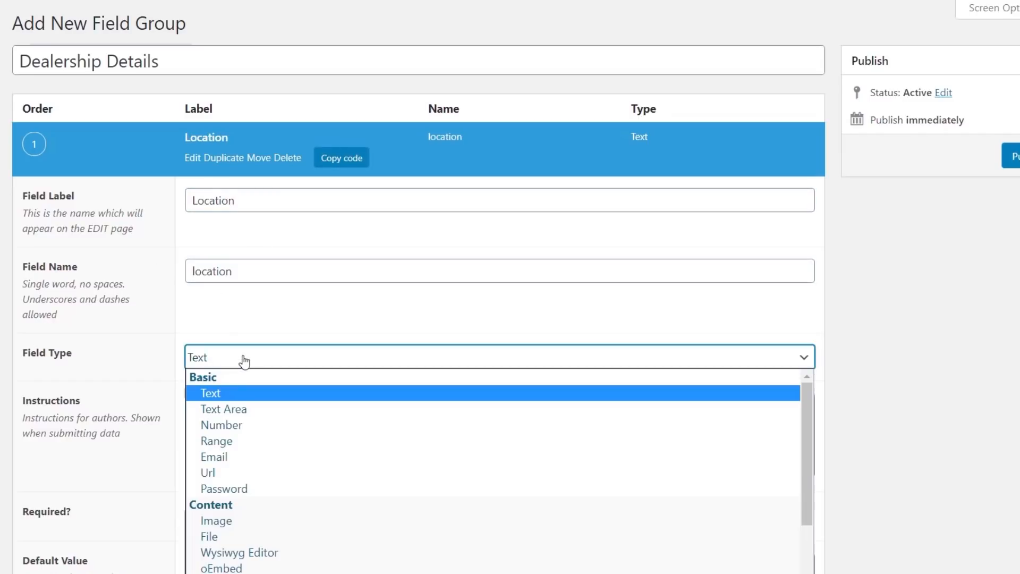
pyautogui.click(232, 390)
pyautogui.moveTo(609, 158)
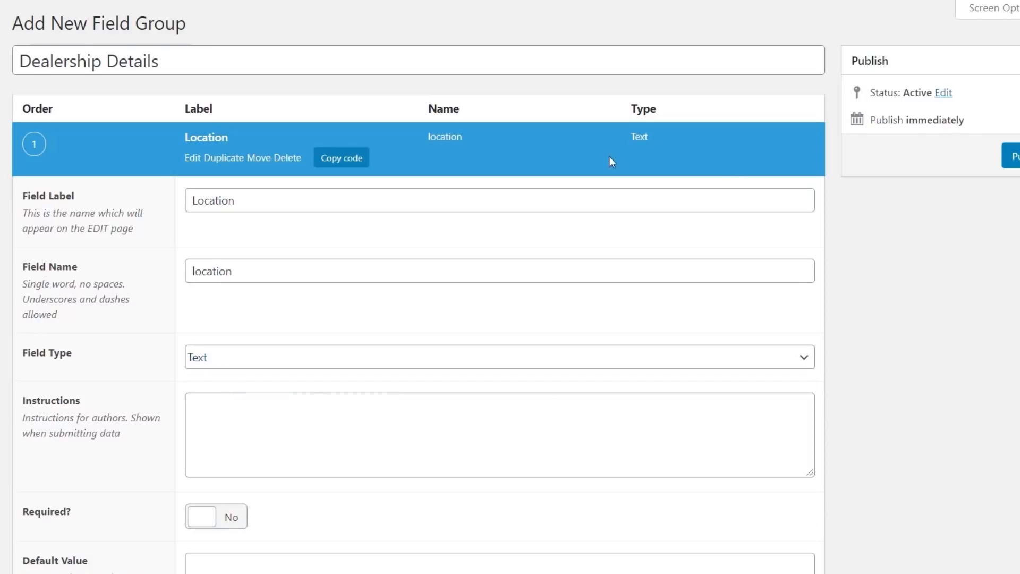
# Step: Collapse the Location field's settings and publish the Dealership Details field group
pyautogui.click(207, 139)
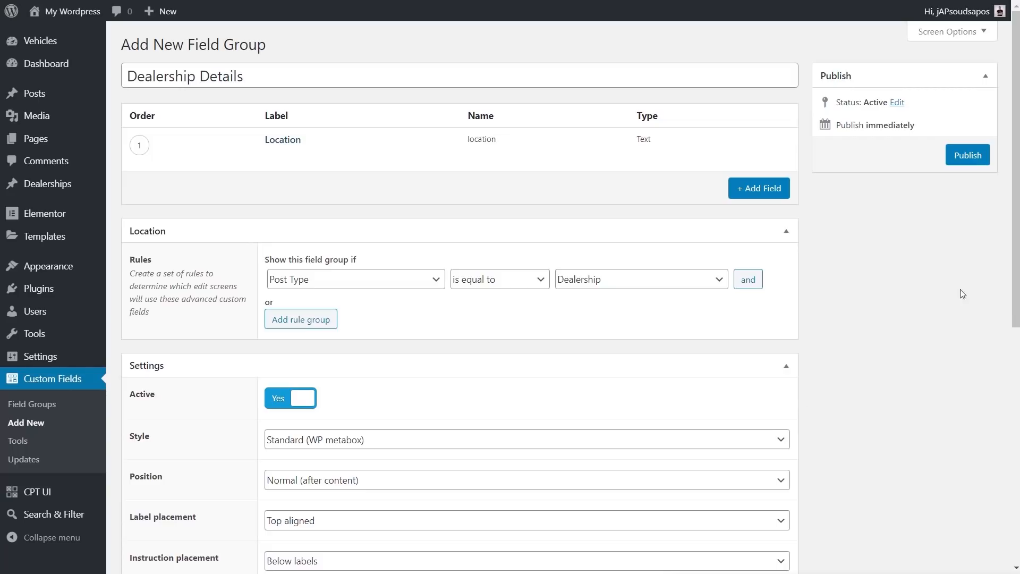
pyautogui.click(973, 155)
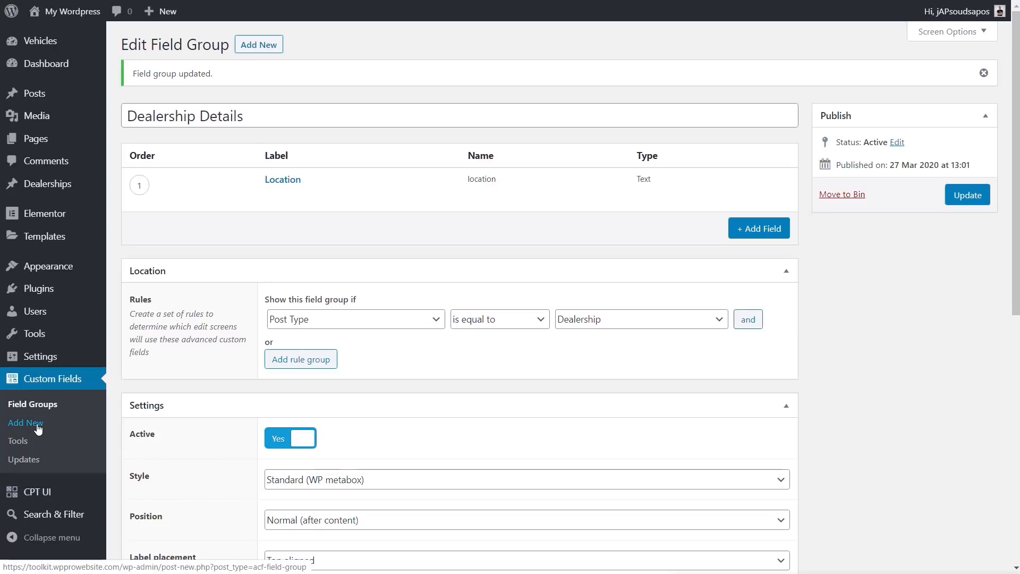
# Step: Start a new field group titled "Relational Fields" and show it only for the Vehicle post type
pyautogui.click(37, 424)
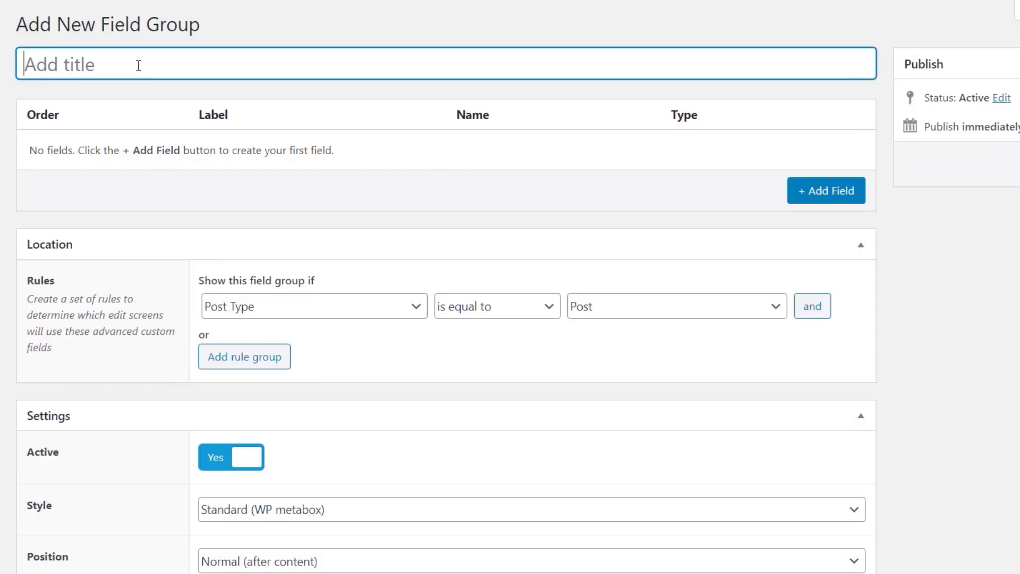
pyautogui.write('Relational Fields')
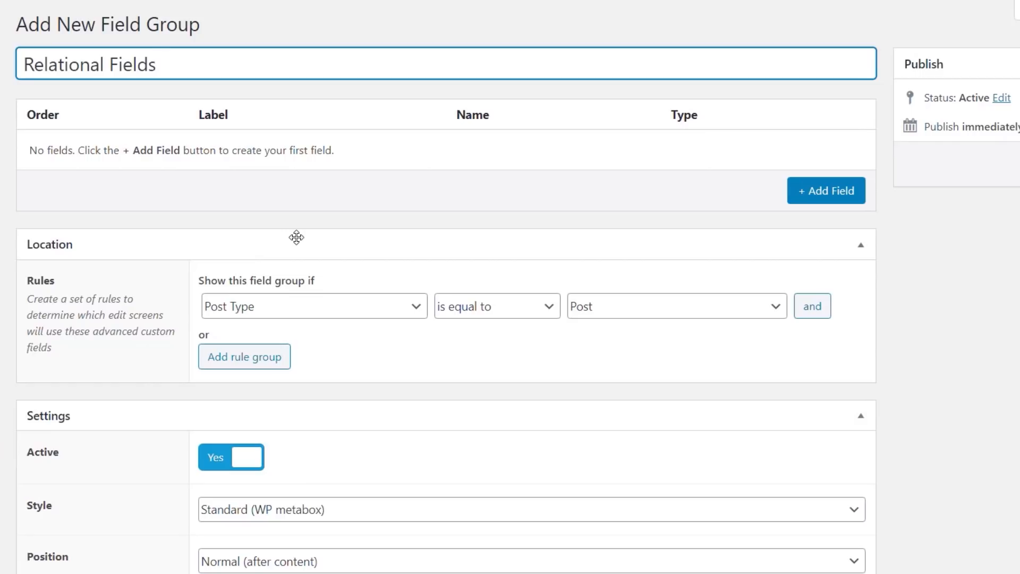
pyautogui.press('Tab')
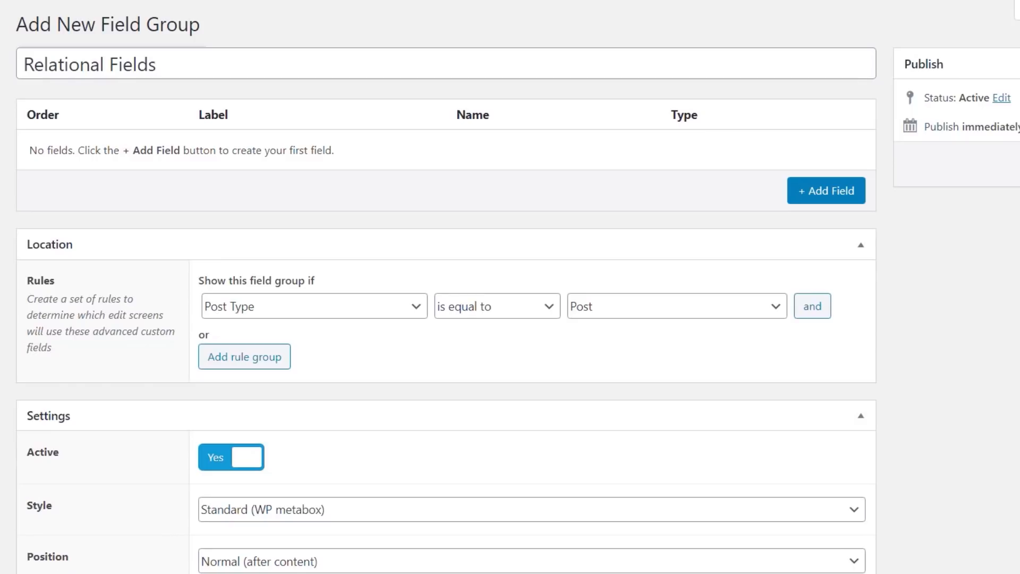
pyautogui.click(632, 313)
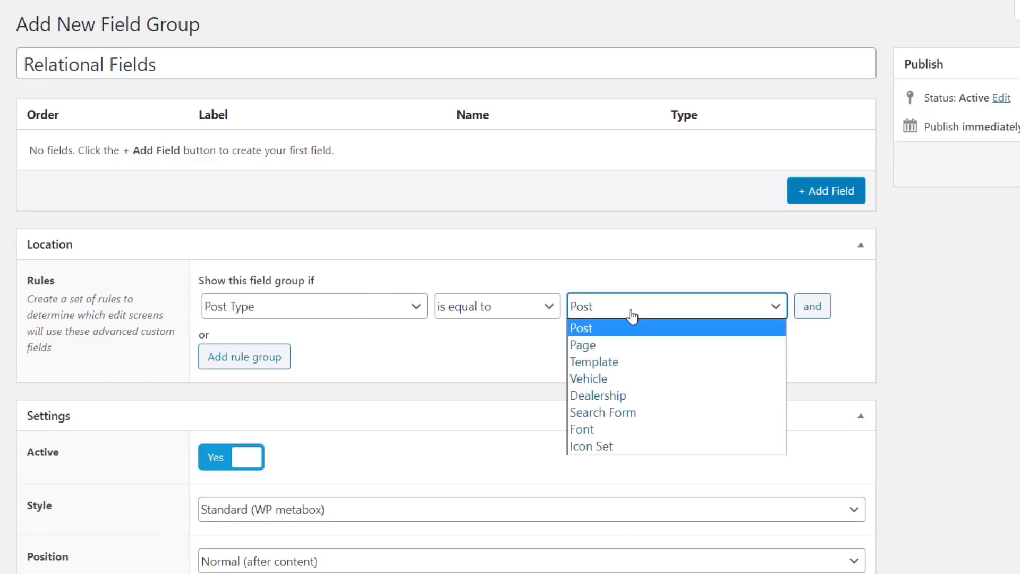
pyautogui.click(632, 379)
pyautogui.click(983, 323)
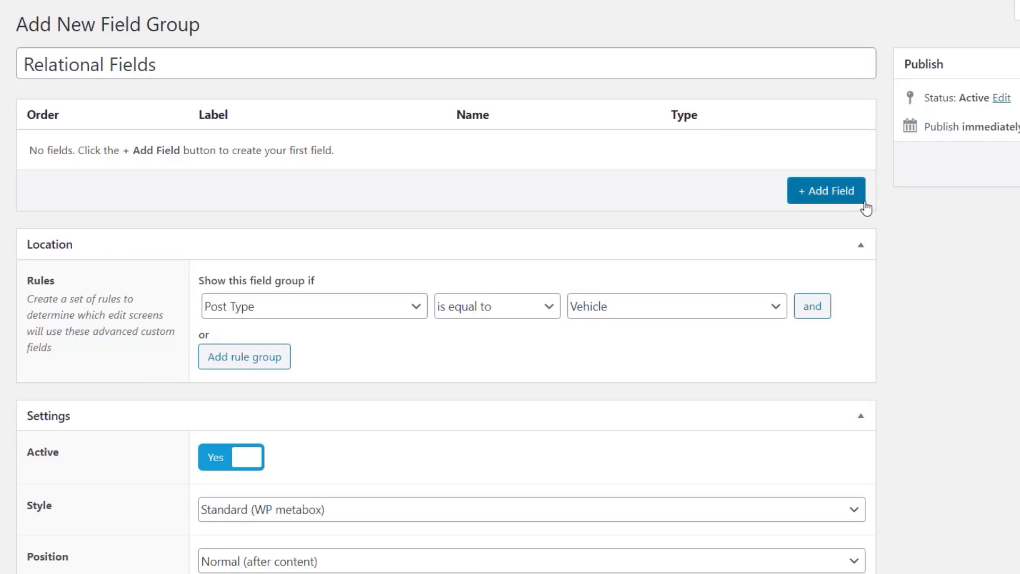
# Step: Add a field labelled "Dealer" with the name "dealer" and type Relationship to the Relational Fields group
pyautogui.click(836, 195)
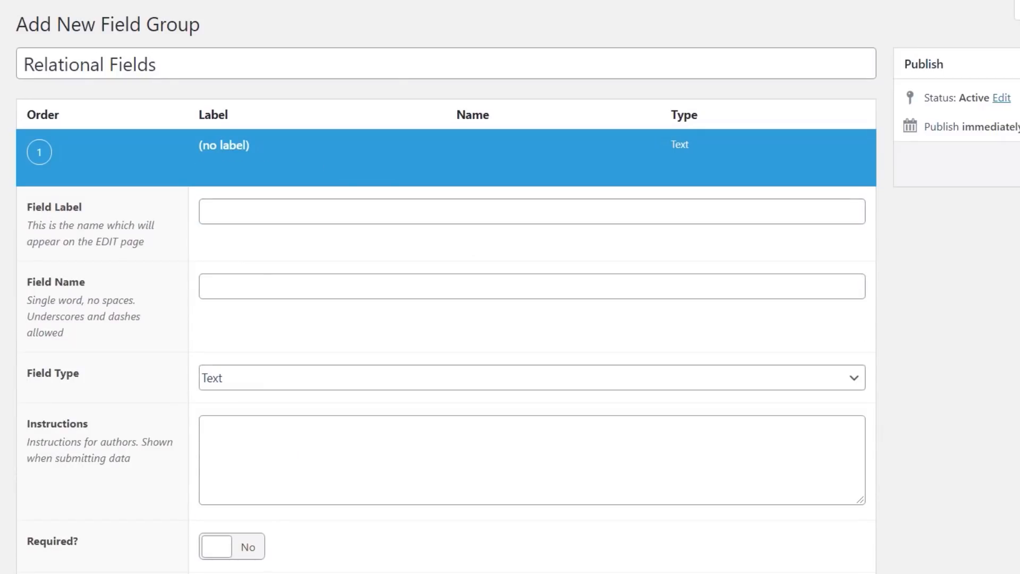
pyautogui.click(294, 213)
pyautogui.write('Dealer')
pyautogui.click(268, 292)
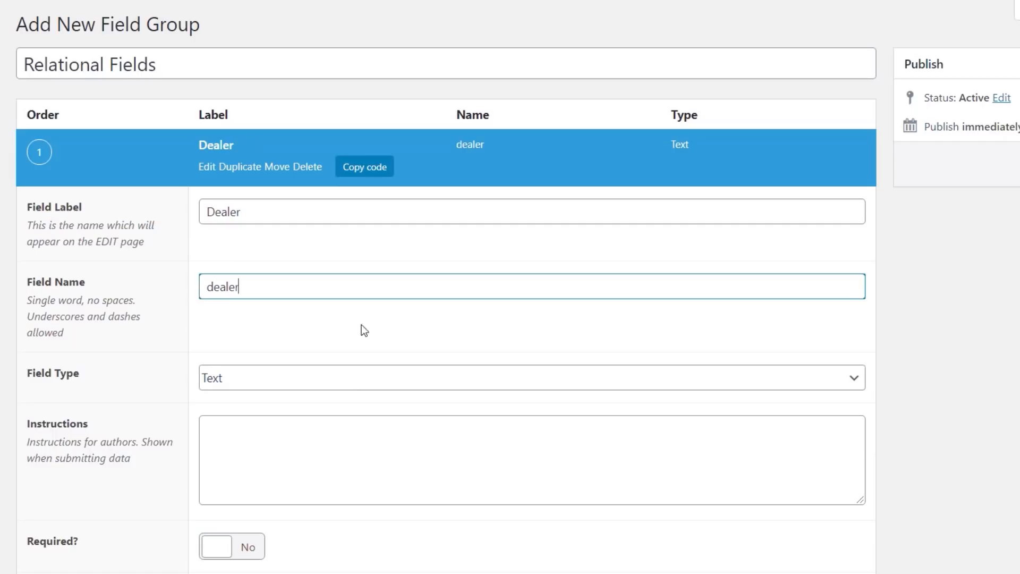
pyautogui.click(262, 378)
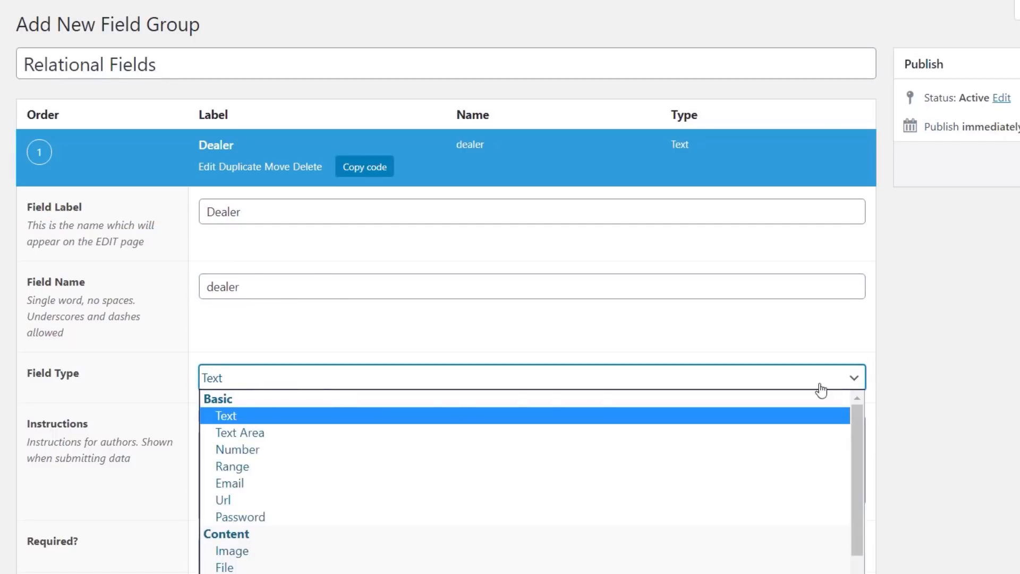
pyautogui.scroll(-5, 933, 353)
pyautogui.click(449, 133)
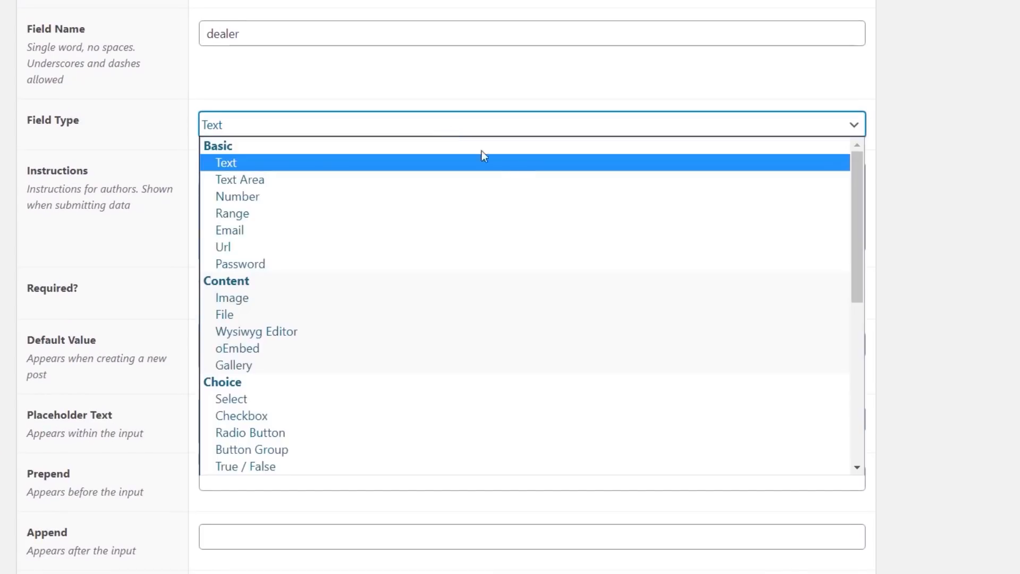
pyautogui.moveTo(849, 238); pyautogui.dragTo(744, 345)
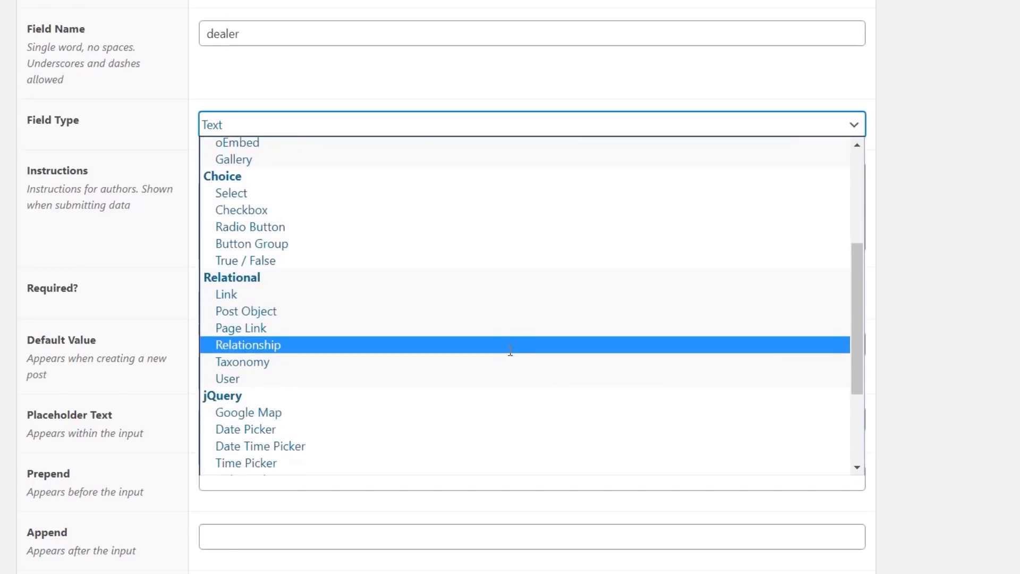
pyautogui.click(509, 346)
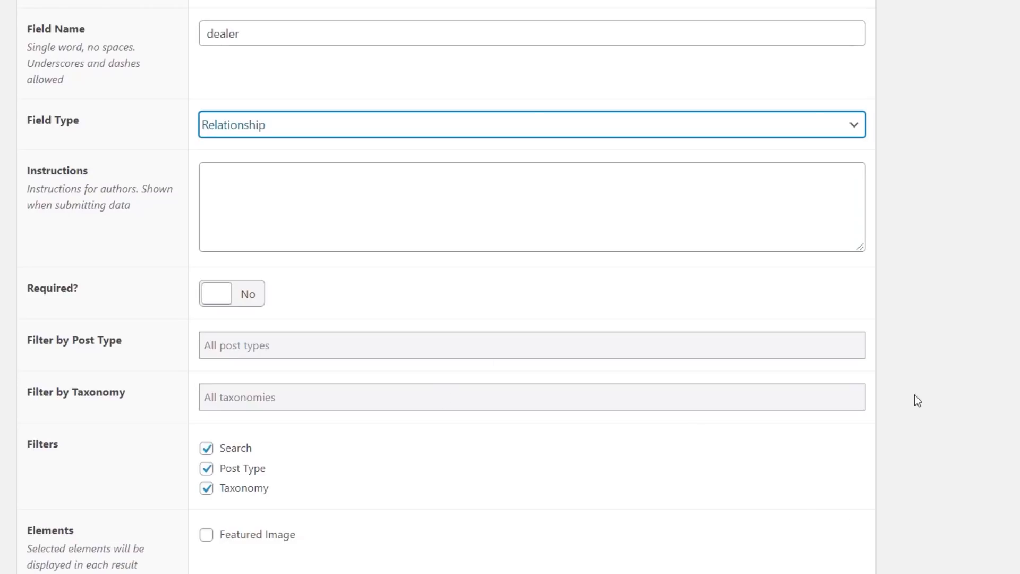
# Step: Restrict the Dealer field to the Dealership post type, keep only the Search filter, and include the Featured Image element
pyautogui.scroll(-2, 951, 391)
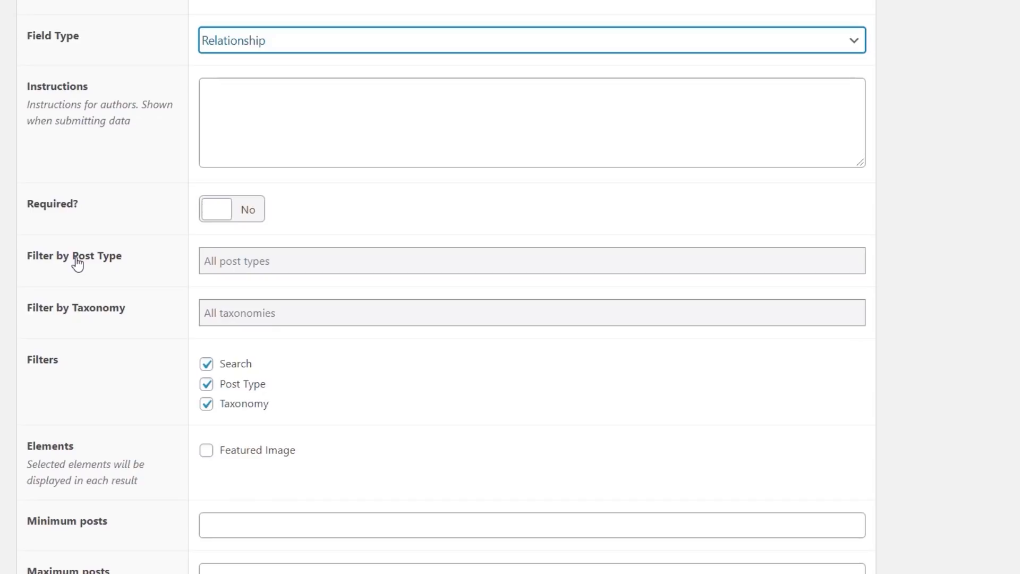
pyautogui.click(214, 259)
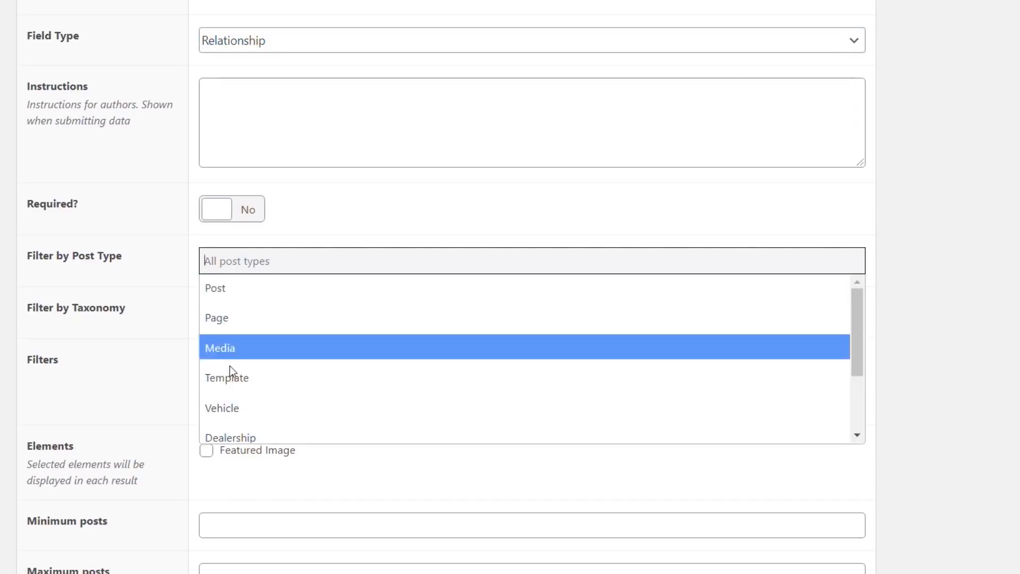
pyautogui.scroll(-3, 851, 366)
pyautogui.click(483, 404)
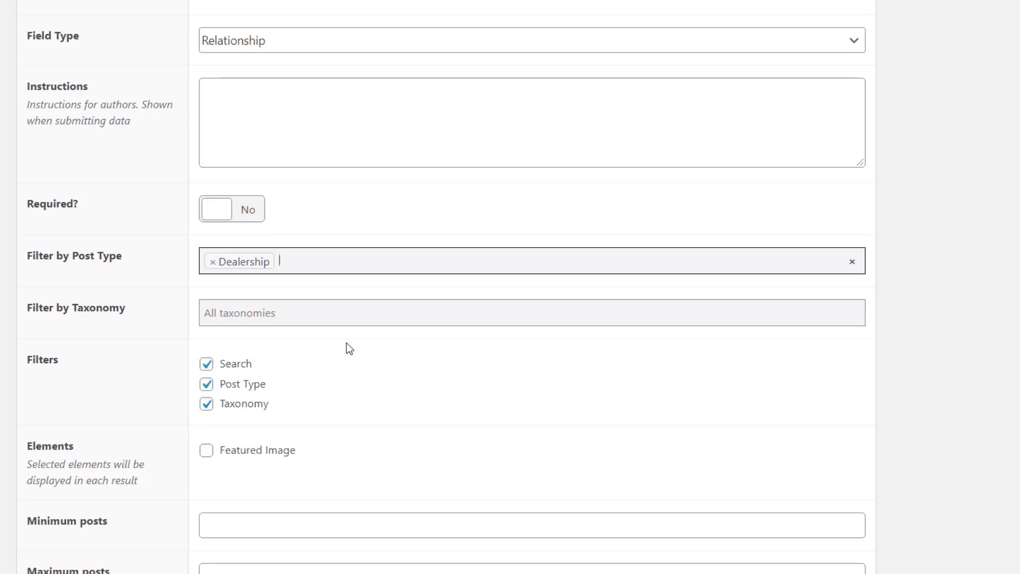
pyautogui.click(207, 387)
pyautogui.click(208, 404)
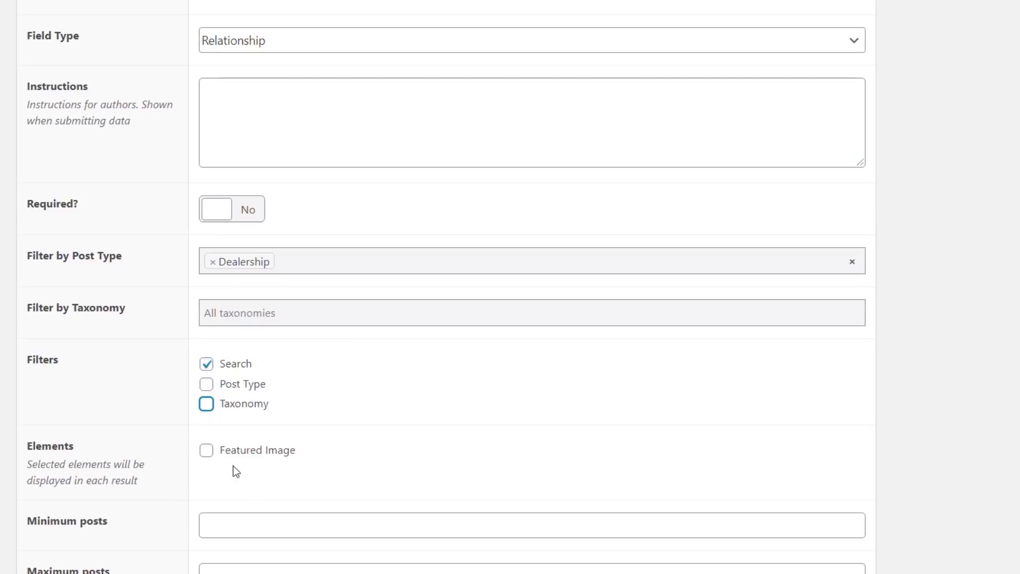
pyautogui.click(207, 458)
# Step: Collapse the Dealer field's settings and publish the Relational Fields field group
pyautogui.scroll(-6, 810, 471)
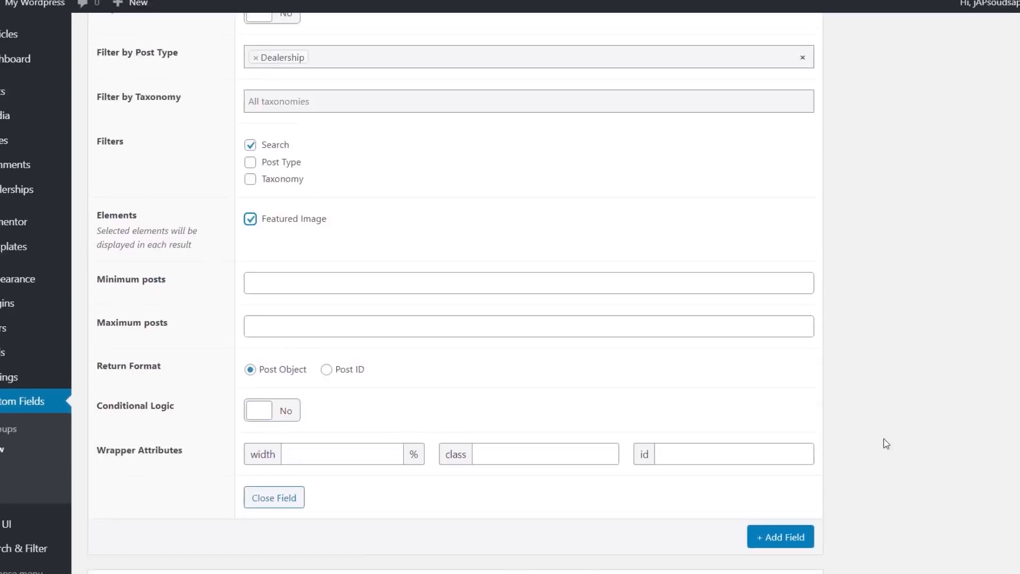
pyautogui.scroll(6, 923, 496)
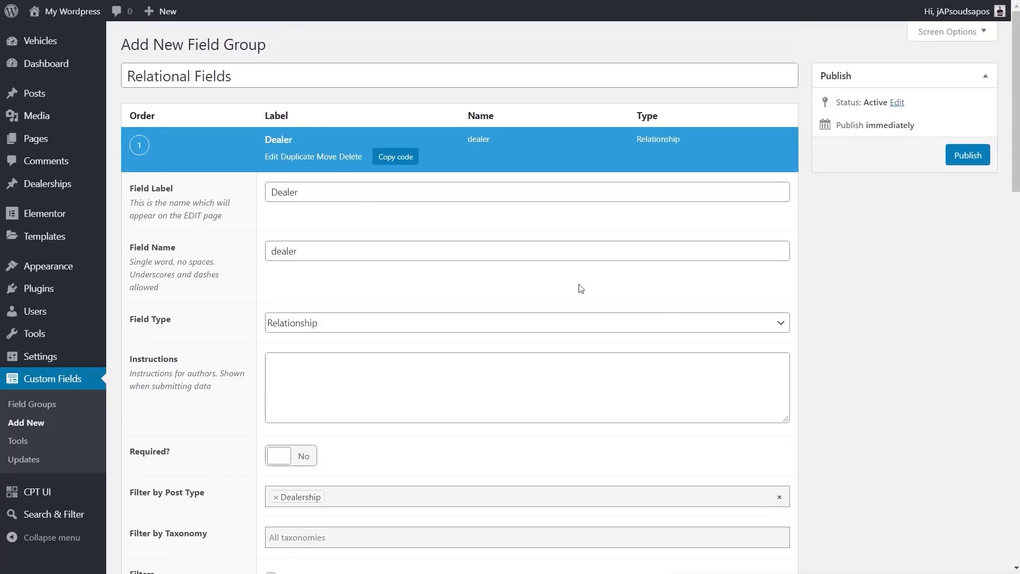
pyautogui.click(293, 141)
pyautogui.click(965, 157)
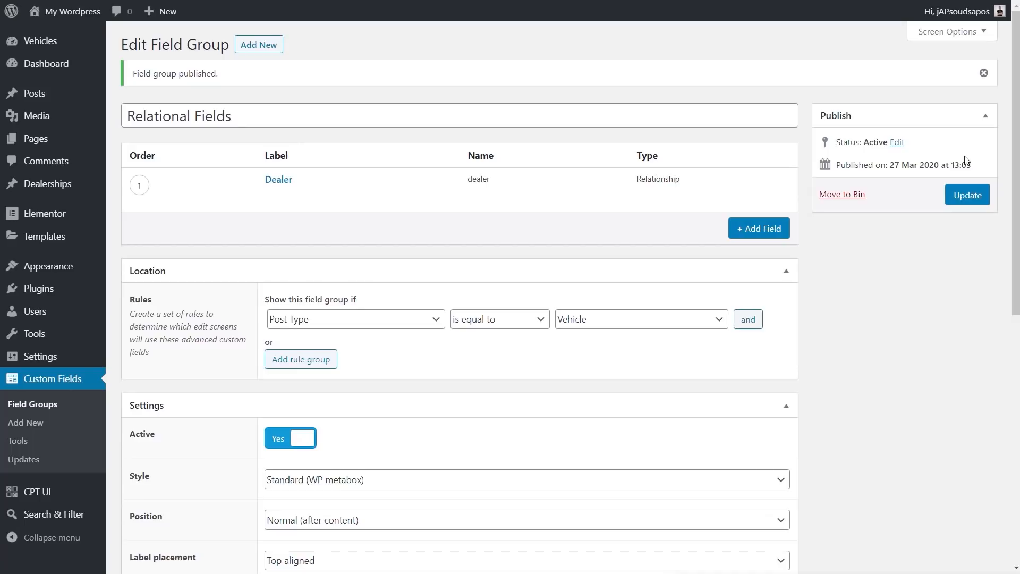
# Step: Open the form for a new vehicle and look over its Dealer and Vehicle Details fields down to Features
pyautogui.moveTo(32, 43)
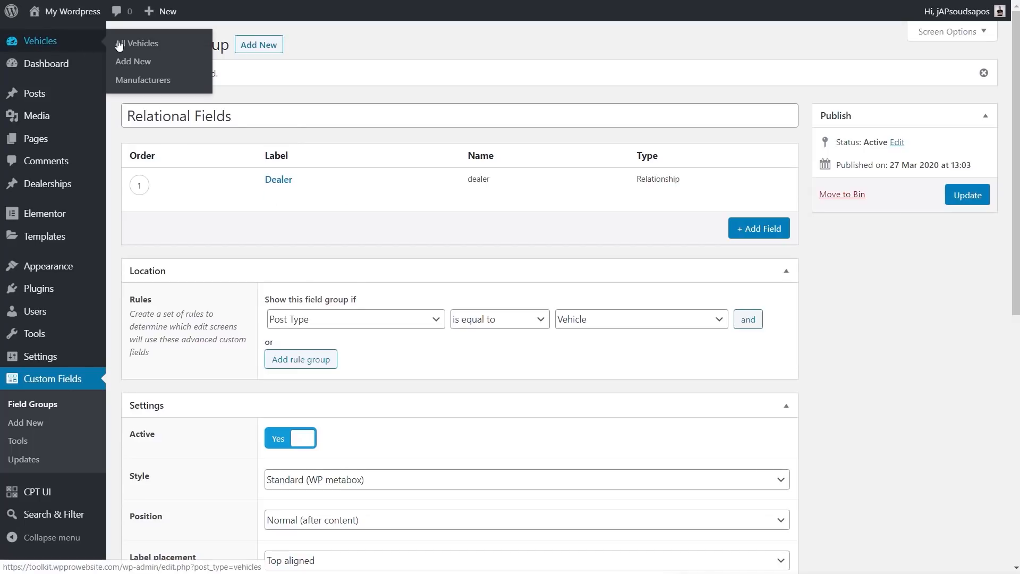
pyautogui.click(137, 62)
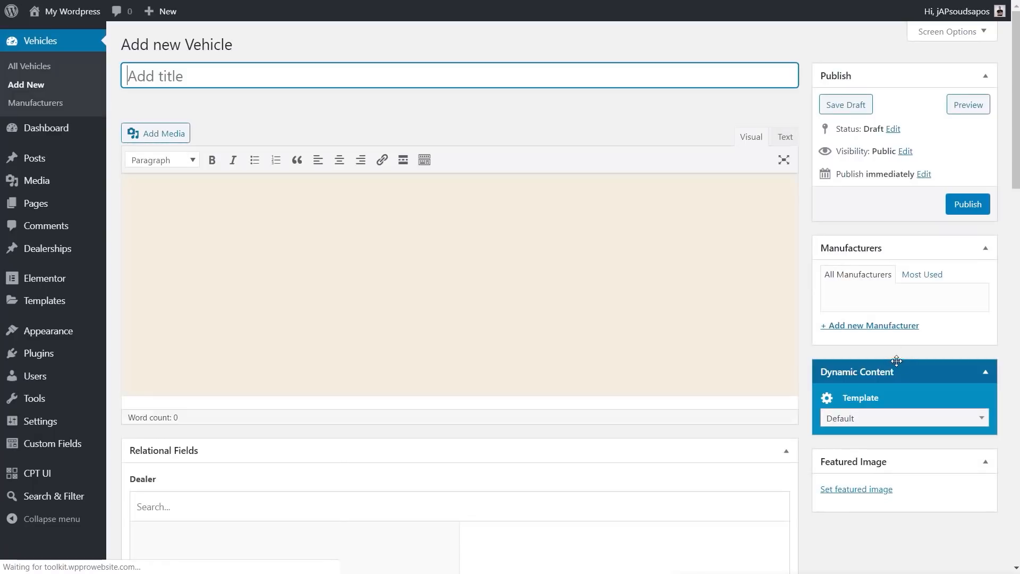
pyautogui.scroll(-5, 829, 528)
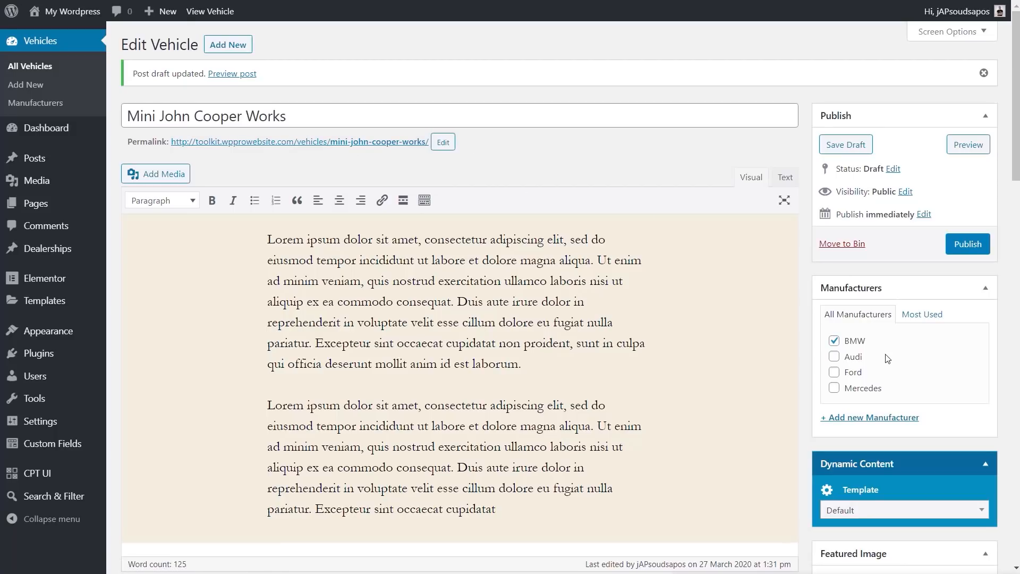
pyautogui.scroll(-7, 933, 363)
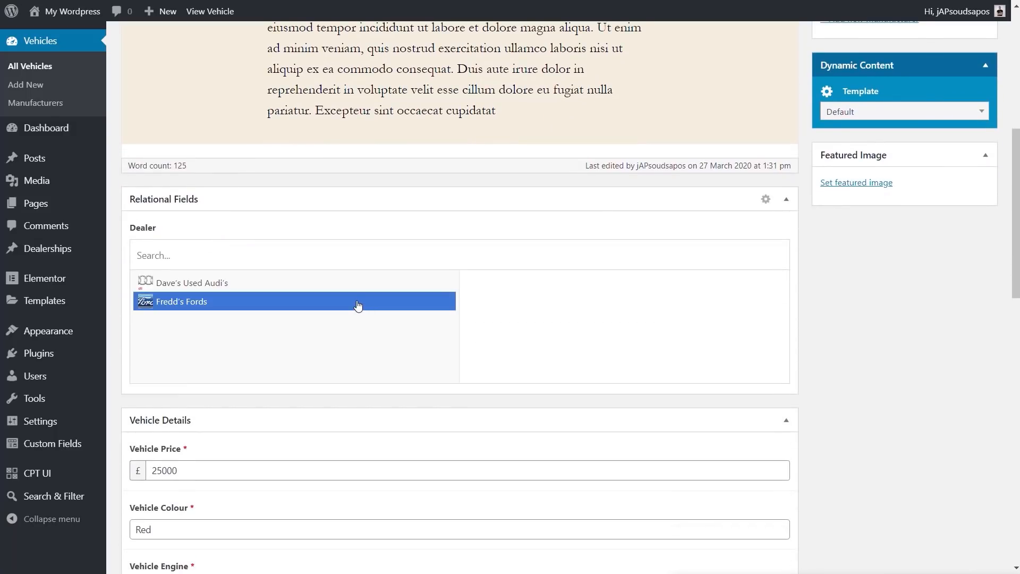
pyautogui.scroll(-10, 892, 351)
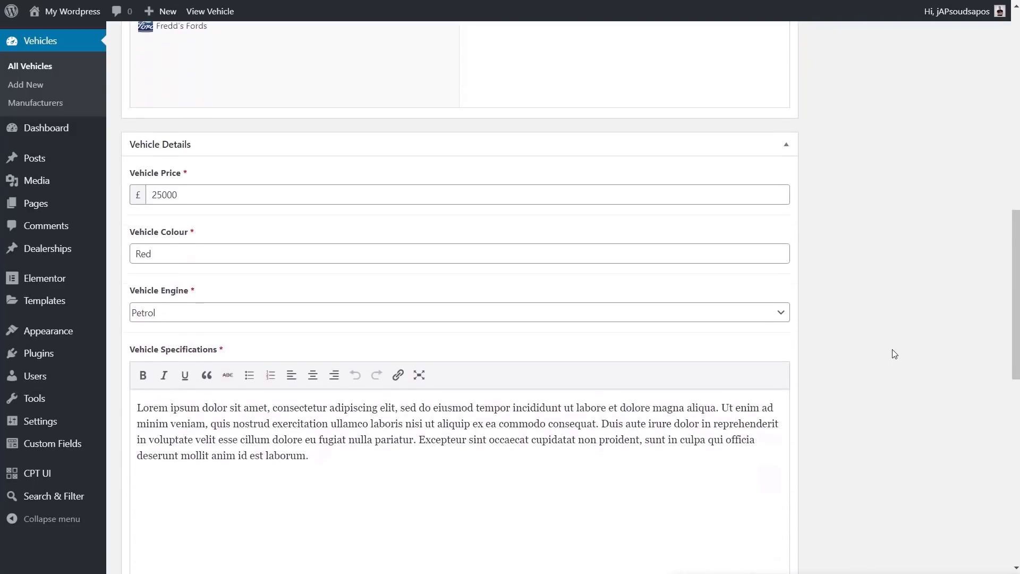
pyautogui.scroll(-3, 891, 350)
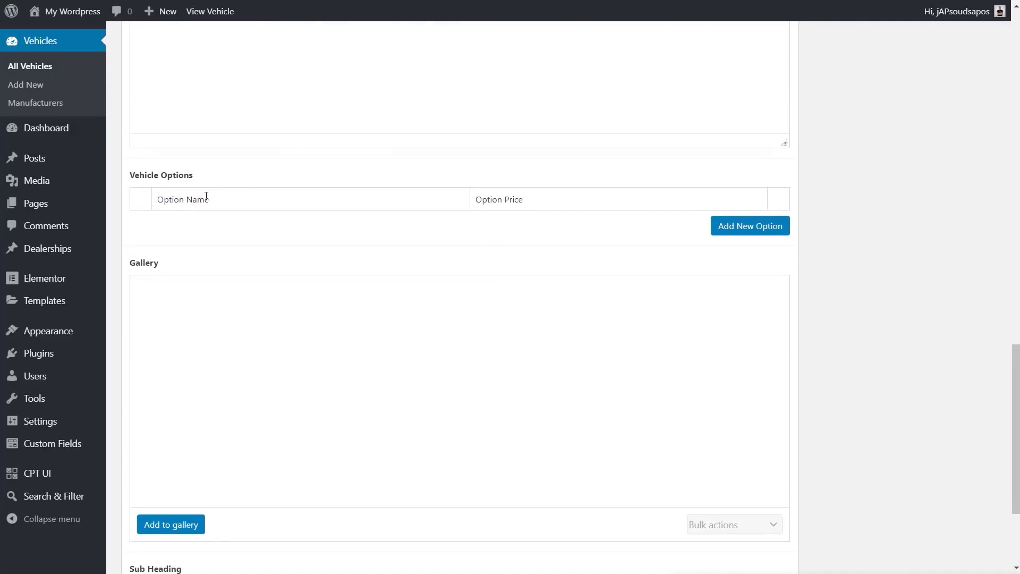
pyautogui.scroll(-3, 821, 345)
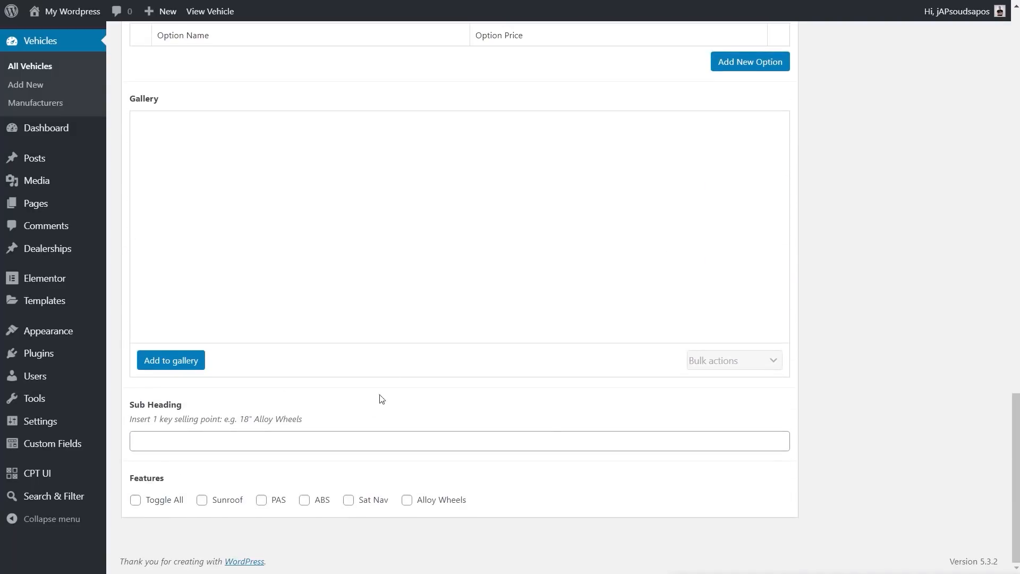
# Step: Search the vehicle's Dealer list for "ford" and clear the search again
pyautogui.scroll(10, 858, 347)
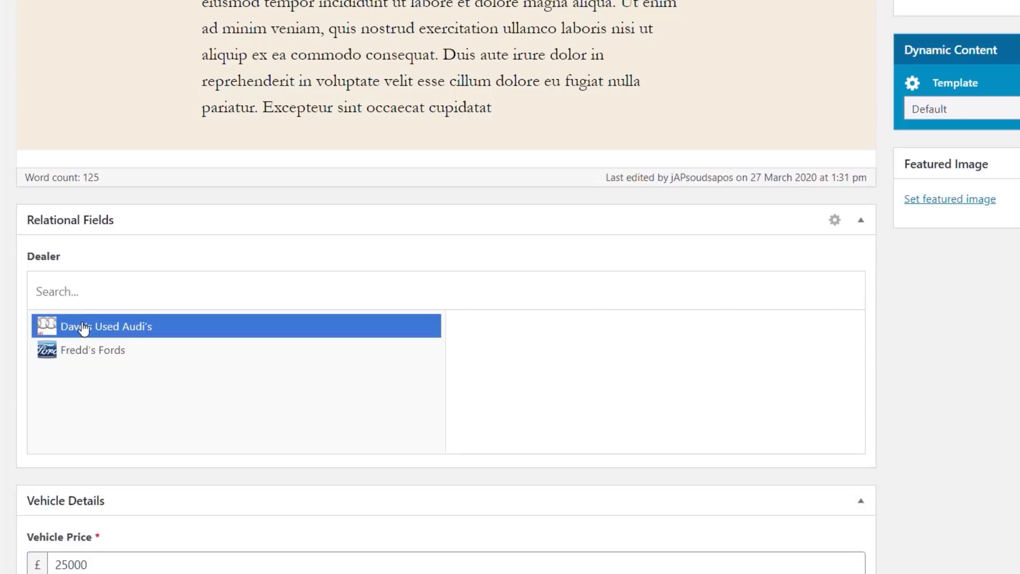
pyautogui.click(99, 293)
pyautogui.write('ford')
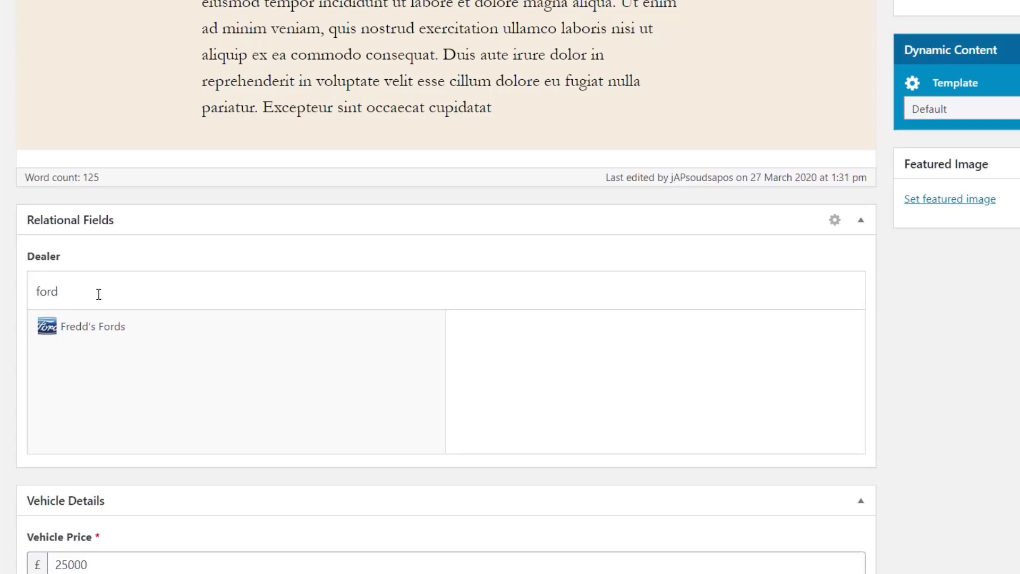
pyautogui.moveTo(67, 292); pyautogui.dragTo(30, 297)
pyautogui.press('BackSpace')
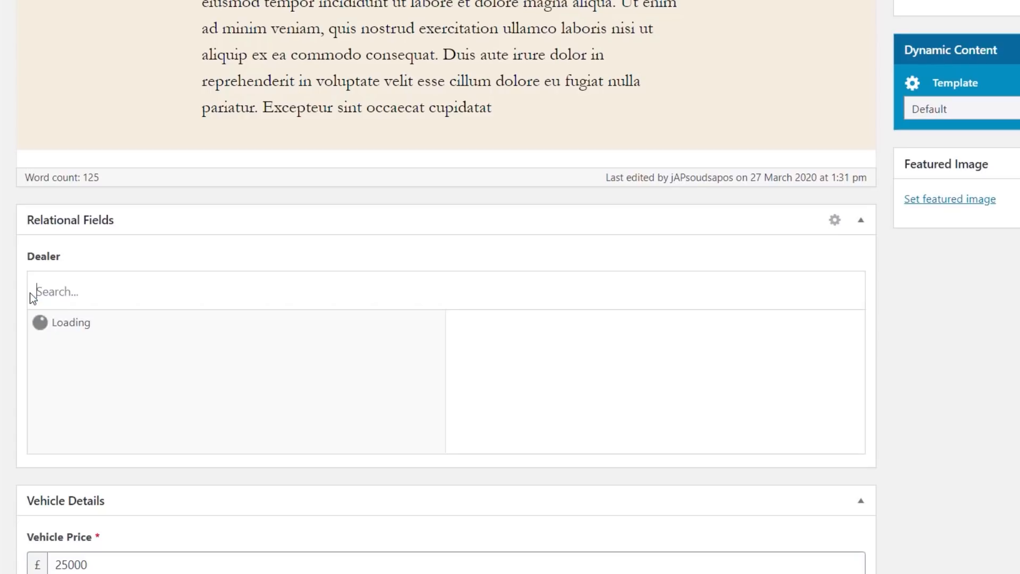
# Step: Try out selecting and removing a dealership in the Dealer field, and assign Fredd's Fords followed by Dave's Used Audi's
pyautogui.click(114, 329)
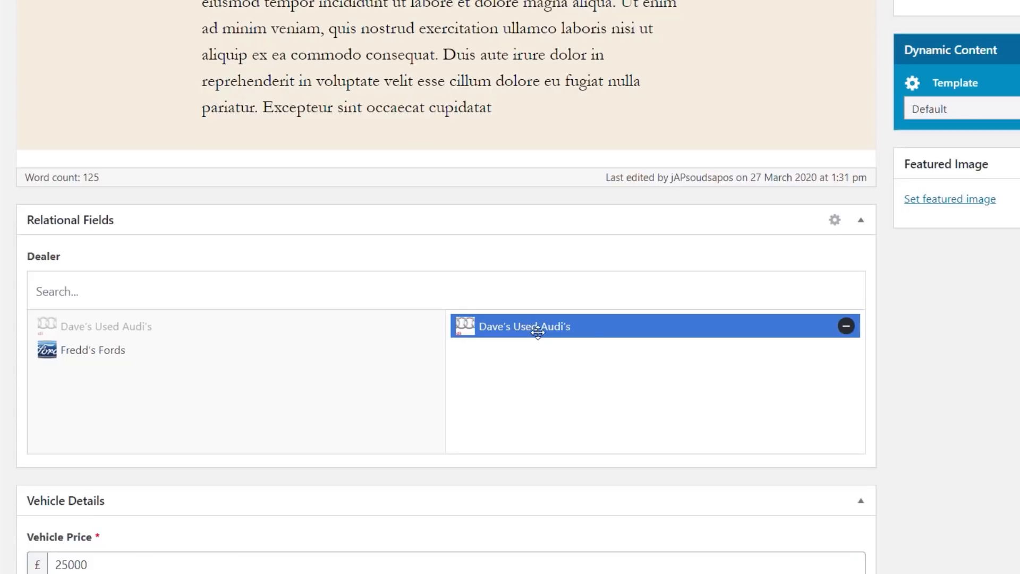
pyautogui.click(848, 329)
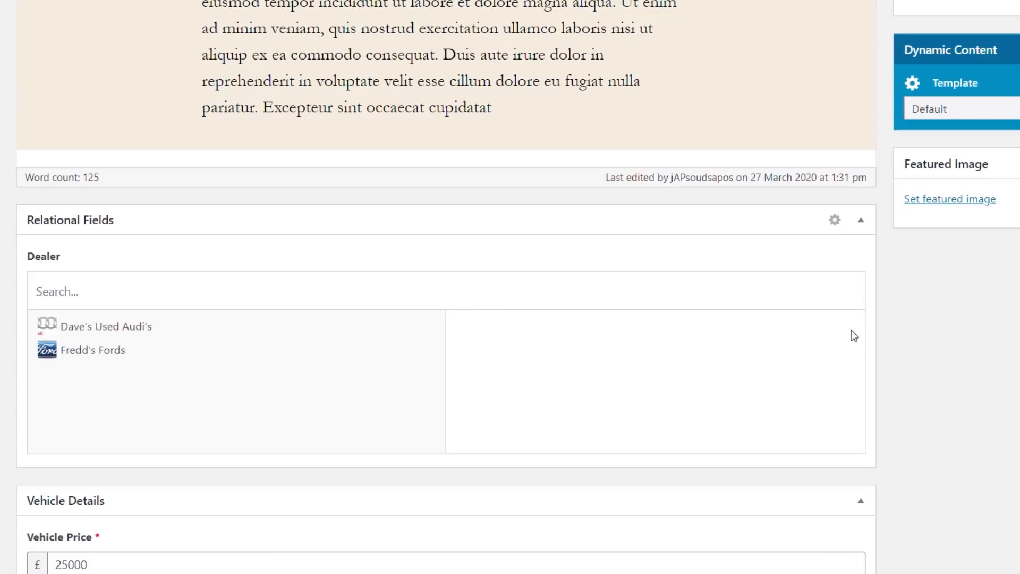
pyautogui.click(132, 349)
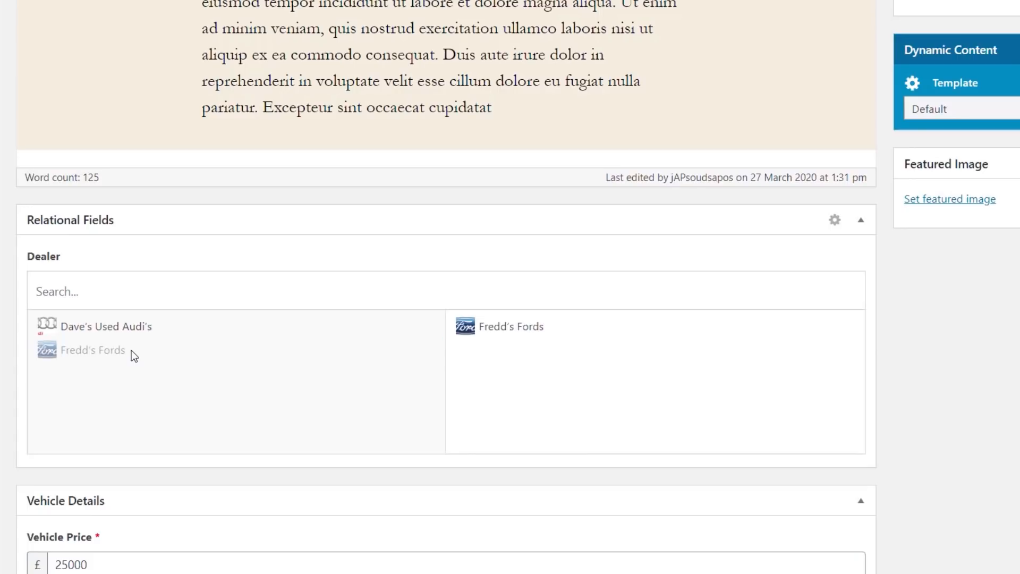
pyautogui.click(114, 339)
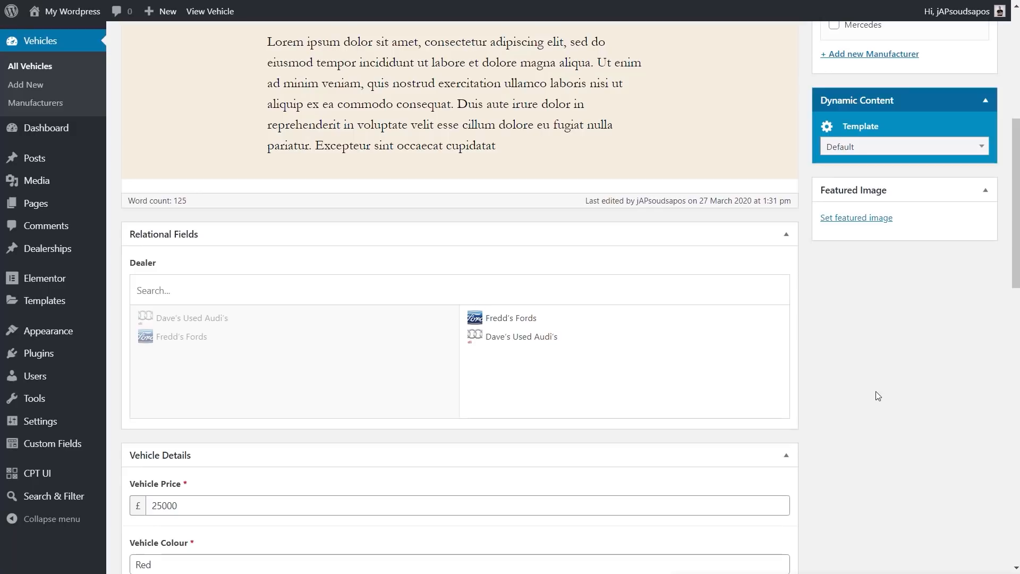
pyautogui.scroll(-12, 876, 395)
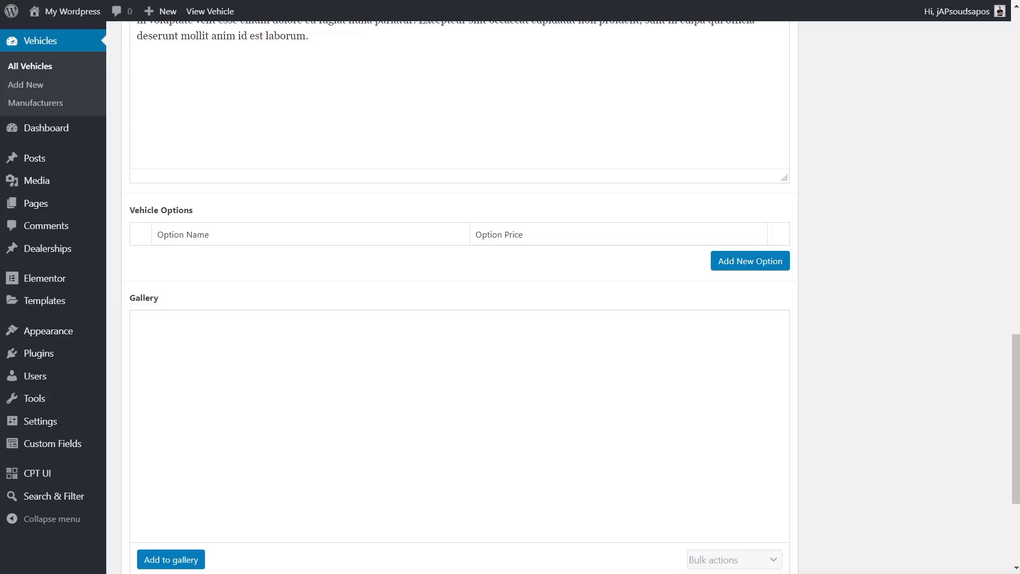
# Step: Add a vehicle option named Sports Suspension with a price of £1500
pyautogui.click(738, 266)
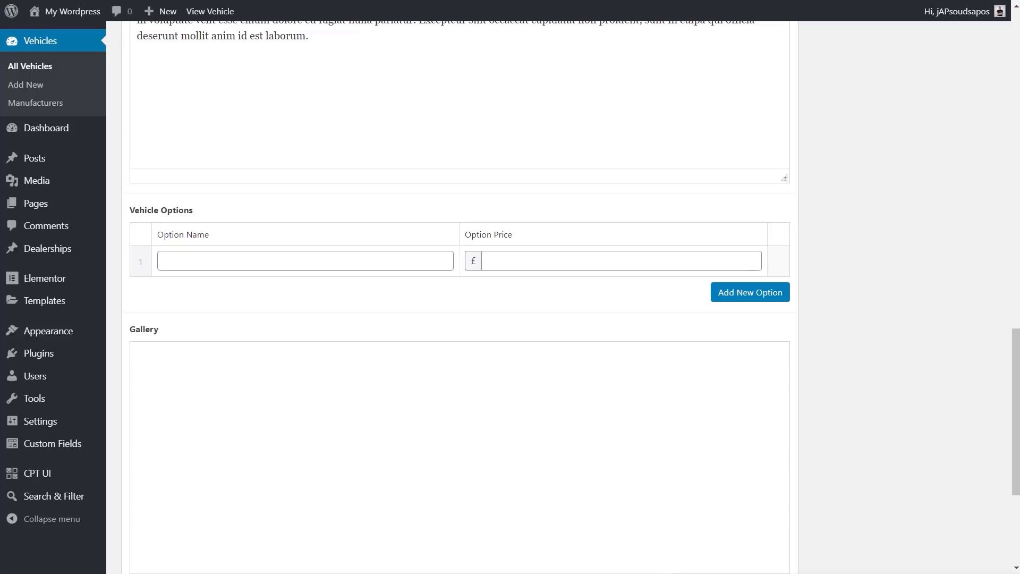
pyautogui.click(287, 259)
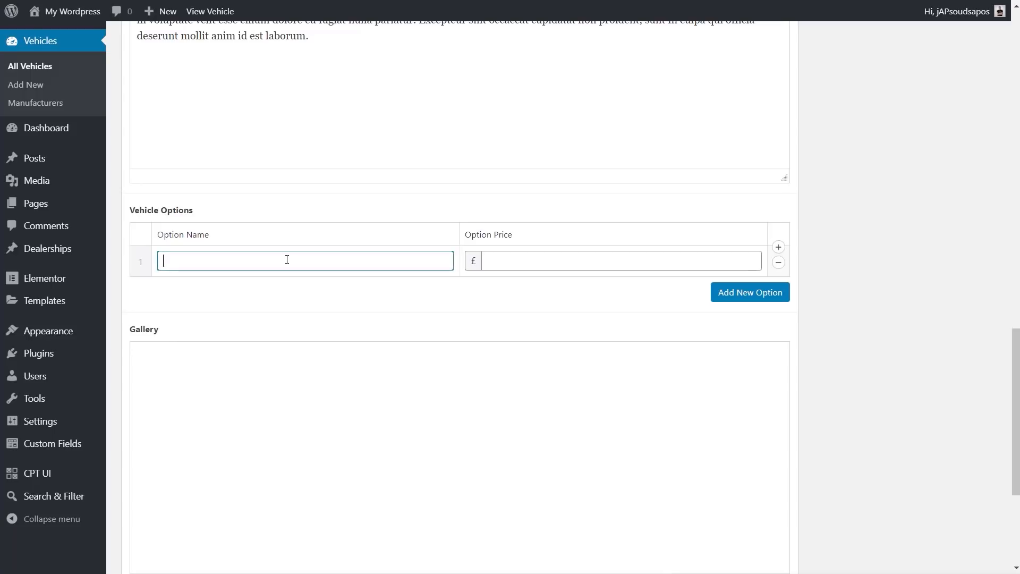
pyautogui.write('Sports Suspension')
pyautogui.click(528, 262)
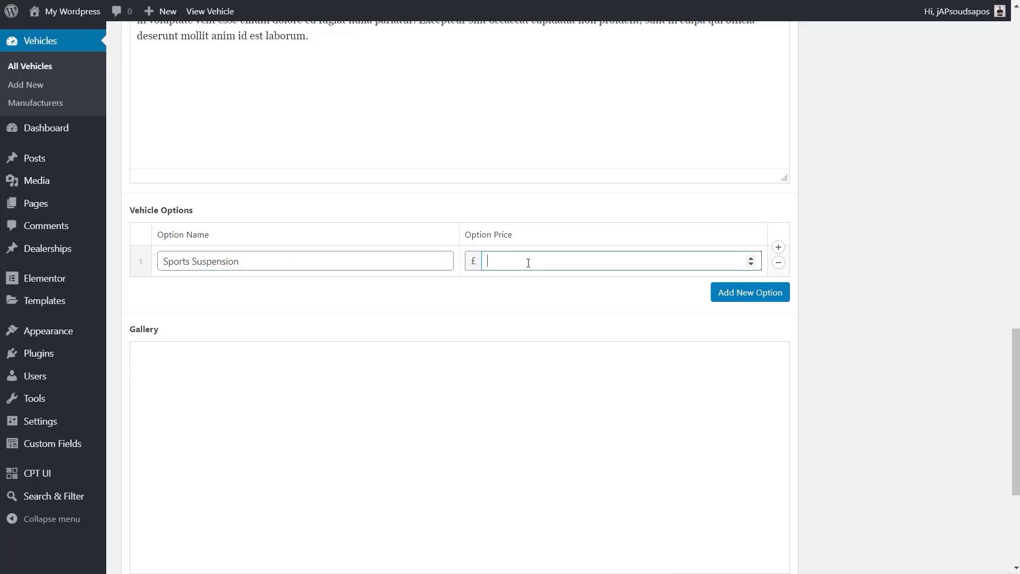
pyautogui.write('1500')
# Step: Add a second vehicle option named Tinted Windows with a price of £500
pyautogui.click(768, 296)
pyautogui.click(255, 293)
pyautogui.write('Ti')
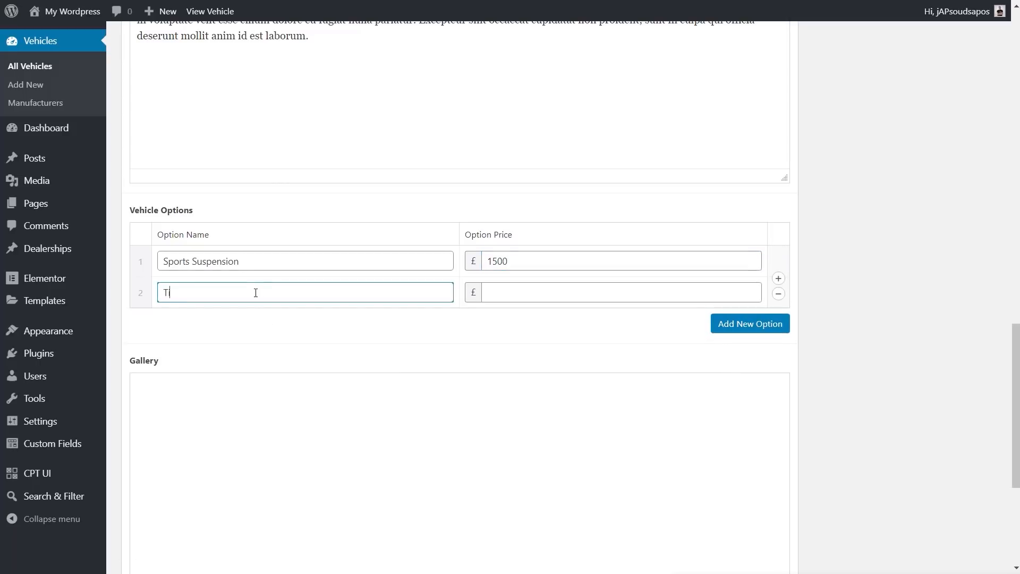
pyautogui.write('nted Win')
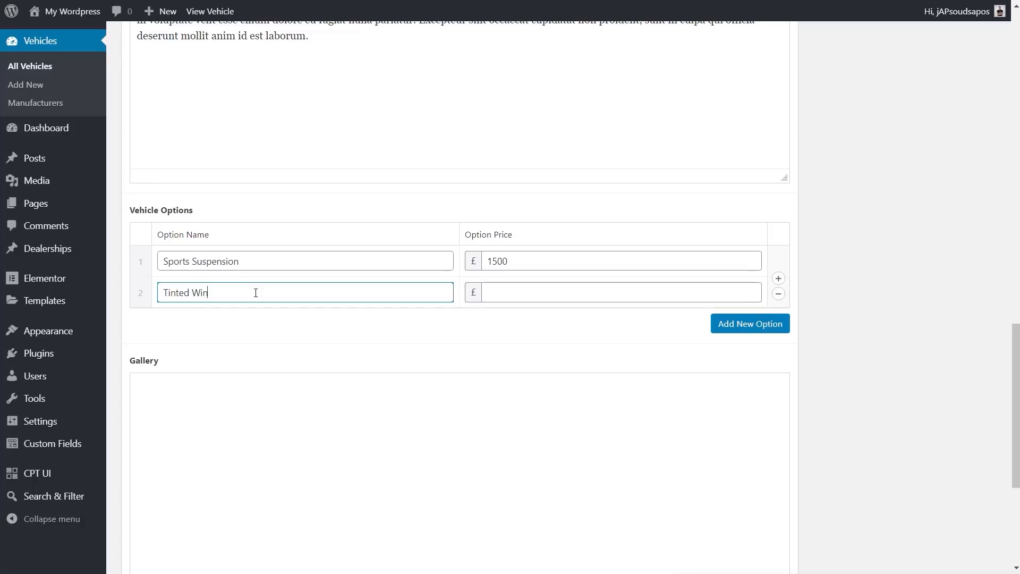
pyautogui.write('dows')
pyautogui.click(542, 293)
pyautogui.write('500')
# Step: Add a third vehicle option named 19" Alloy Wheels, correcting the spelling of Alloy, with a price of £2000
pyautogui.click(743, 324)
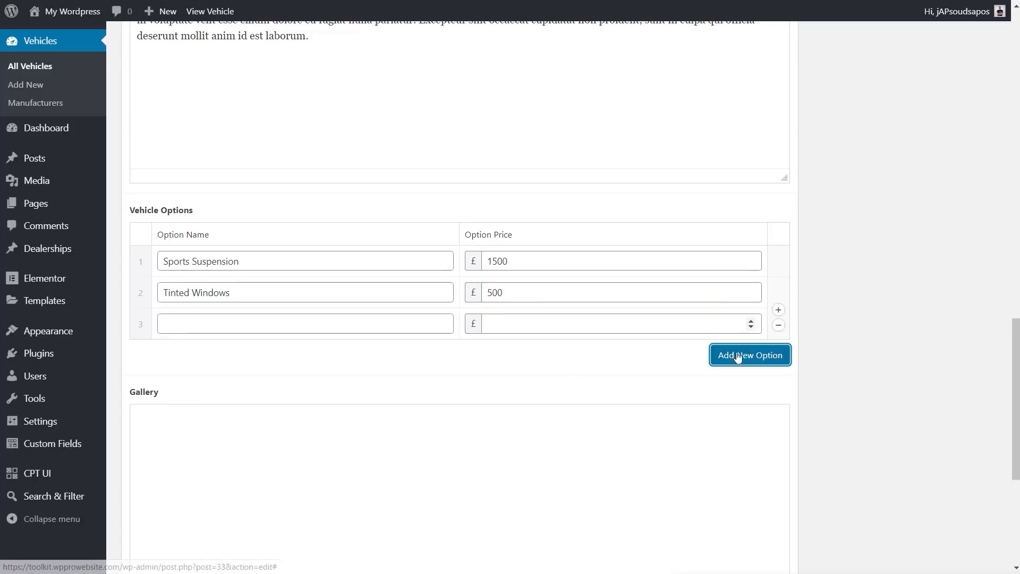
pyautogui.click(324, 320)
pyautogui.write('19')
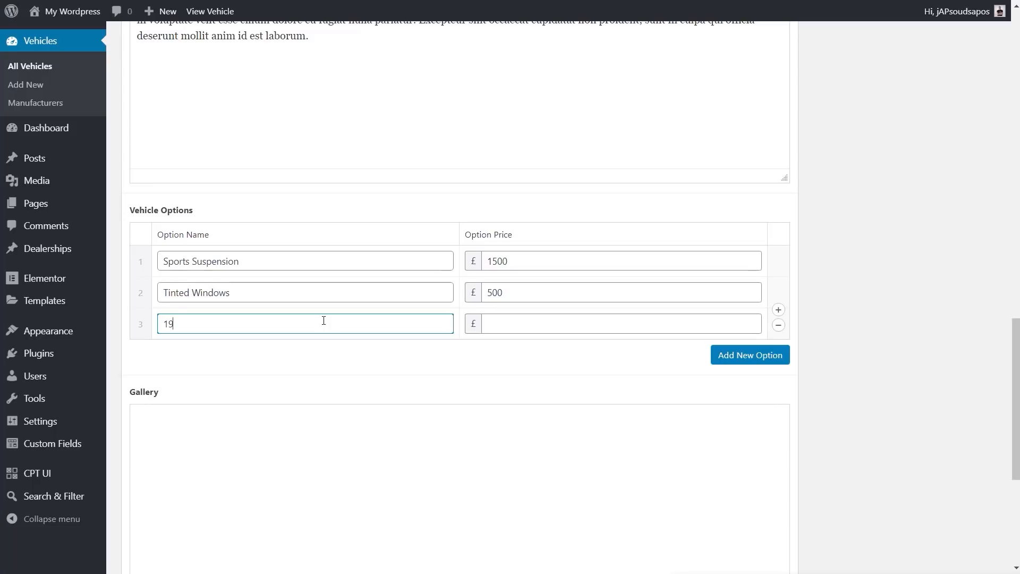
pyautogui.write('" ALloy Wheels')
pyautogui.rightClick(190, 325)
pyautogui.click(240, 341)
pyautogui.click(490, 325)
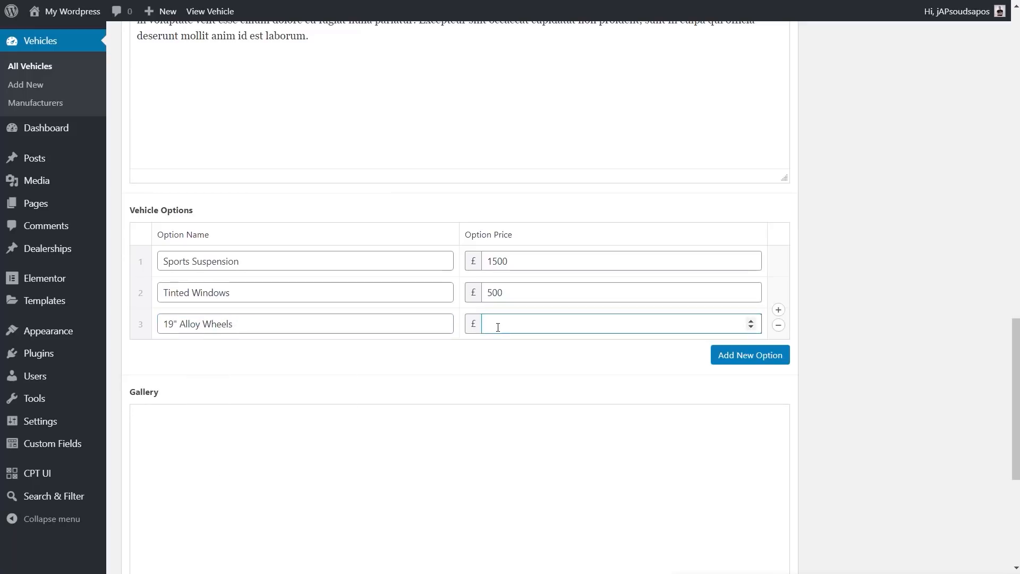
pyautogui.write('2000')
# Step: Upload the car photos to the media library from the vehicle's Gallery field
pyautogui.scroll(-3, 871, 353)
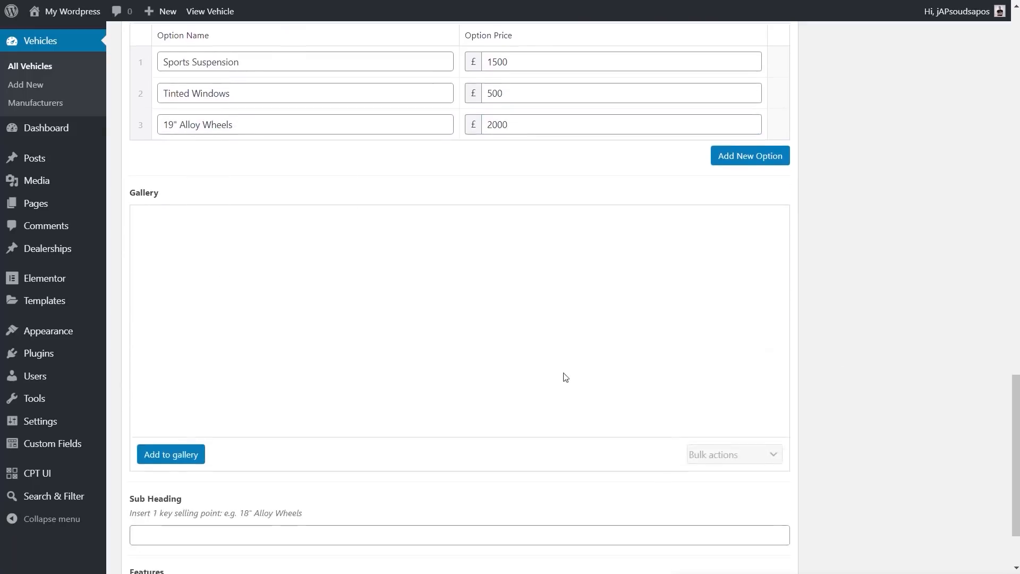
pyautogui.click(186, 454)
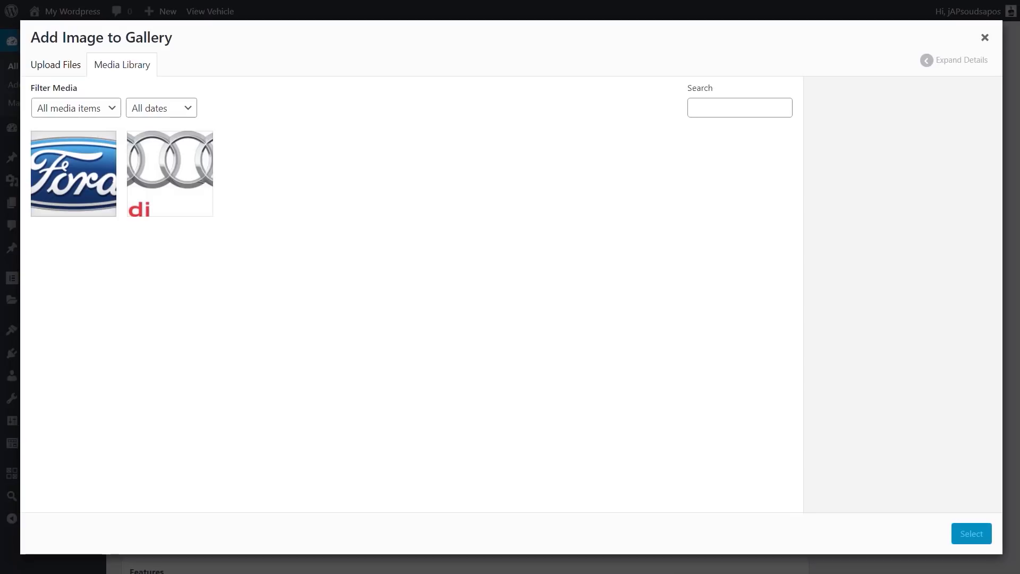
pyautogui.moveTo(0, 275); pyautogui.dragTo(202, 281)
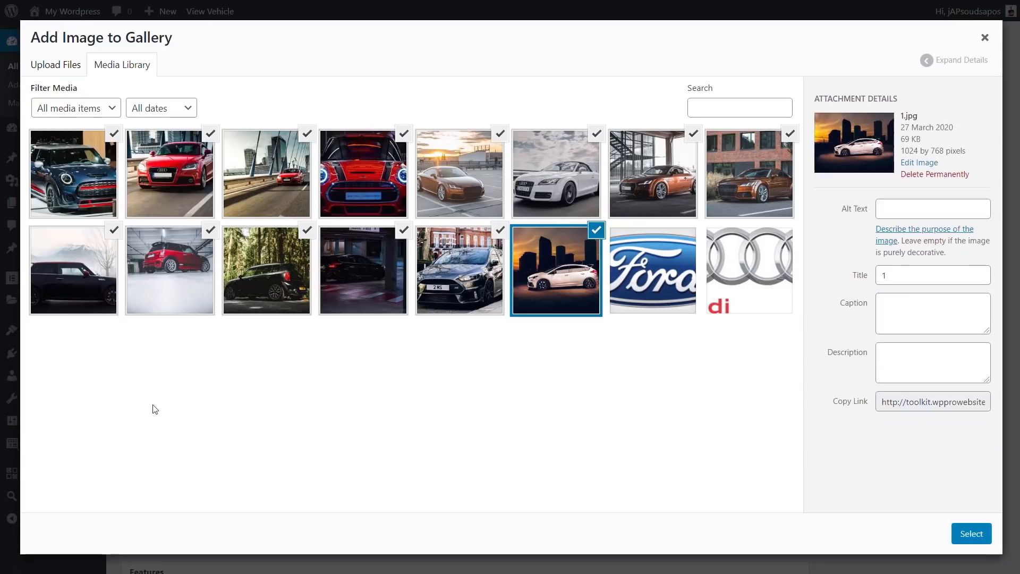
# Step: Deselect the Audi, Ford and other non-Mini photos and add the five Mini photos to the vehicle's gallery
pyautogui.click(63, 178)
pyautogui.click(551, 285)
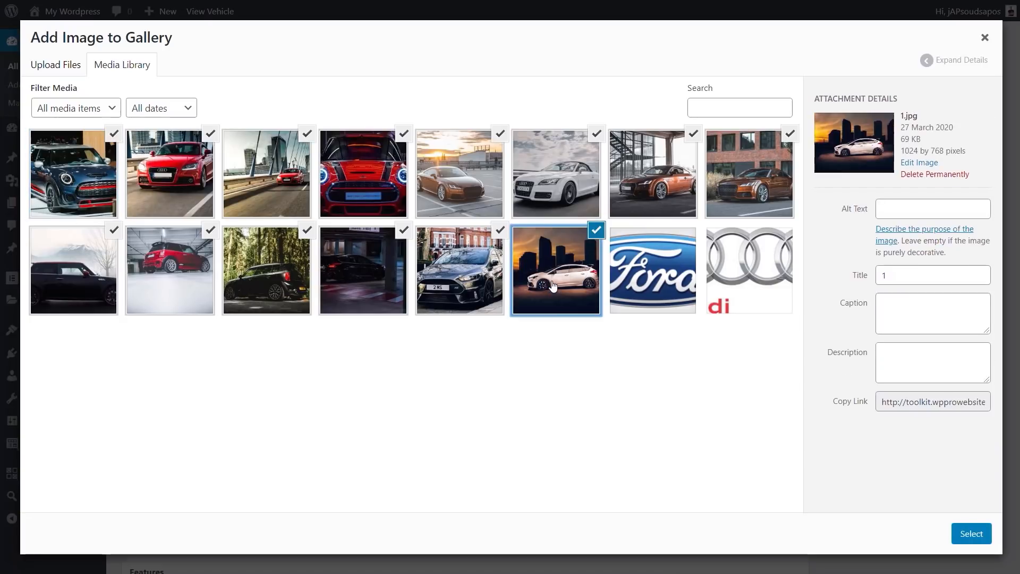
pyautogui.click(139, 143)
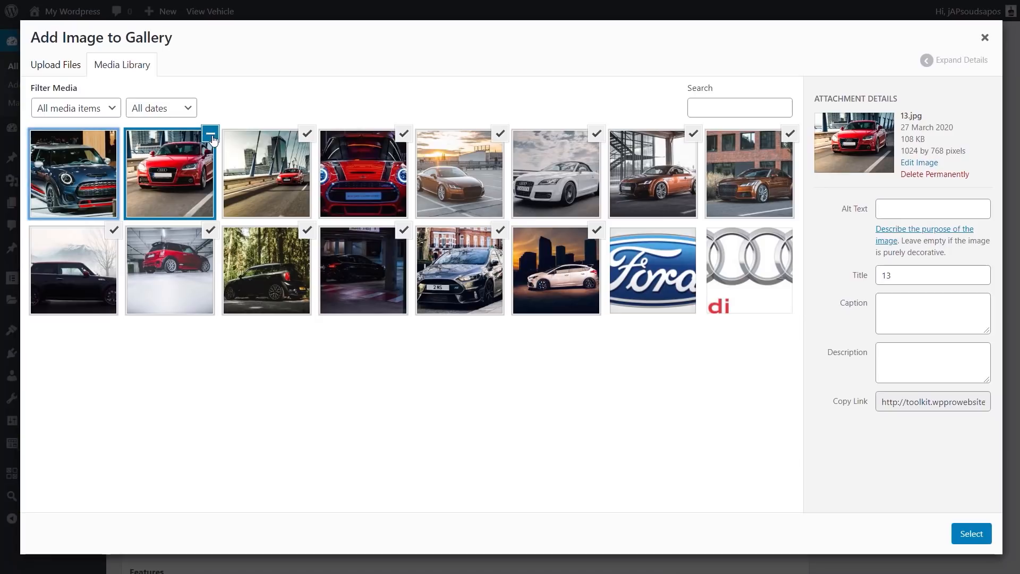
pyautogui.click(100, 150)
pyautogui.click(211, 133)
pyautogui.click(307, 134)
pyautogui.click(499, 134)
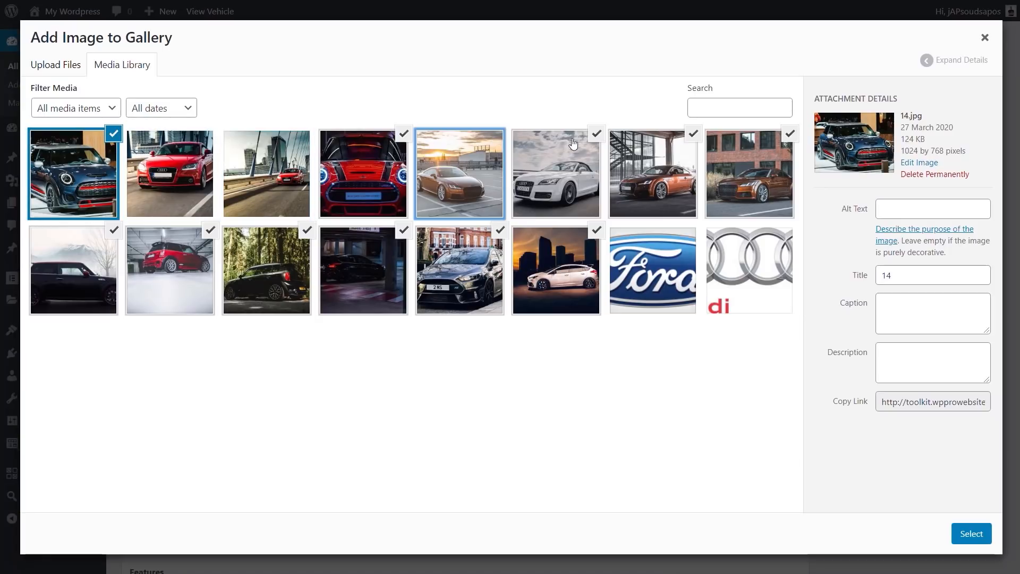
pyautogui.click(596, 134)
pyautogui.click(693, 133)
pyautogui.click(793, 134)
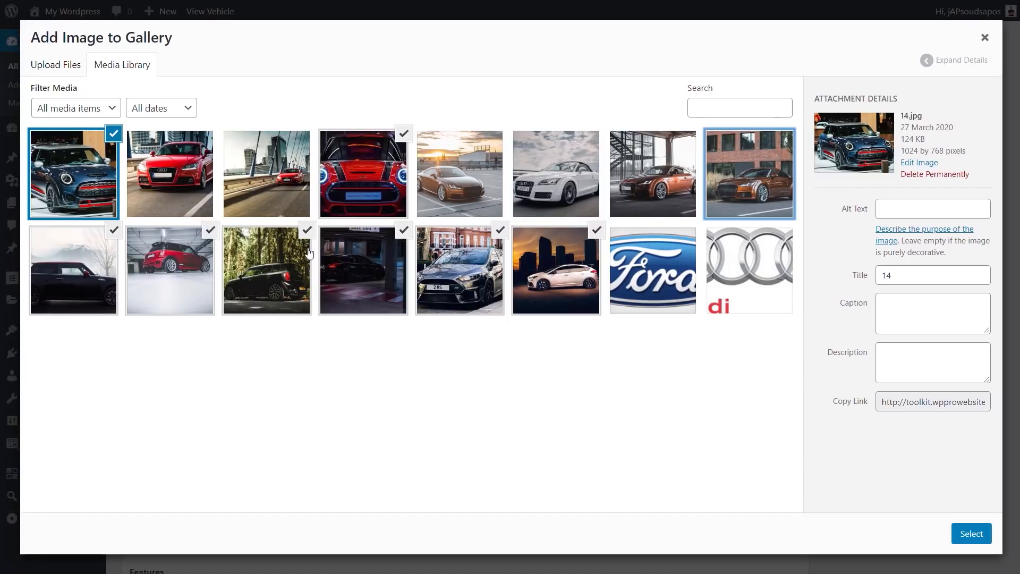
pyautogui.click(399, 234)
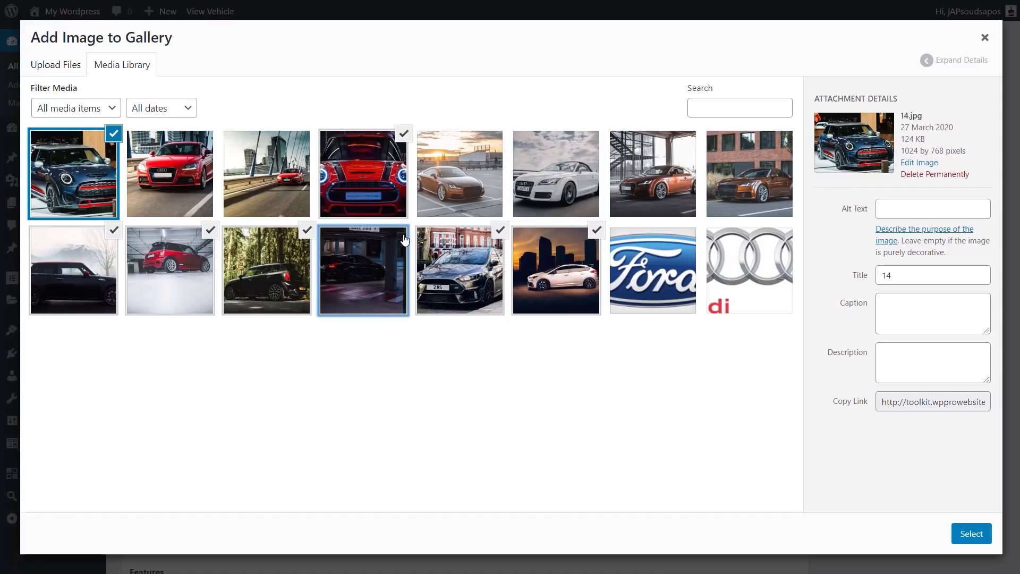
pyautogui.click(497, 233)
pyautogui.click(593, 231)
pyautogui.click(593, 231)
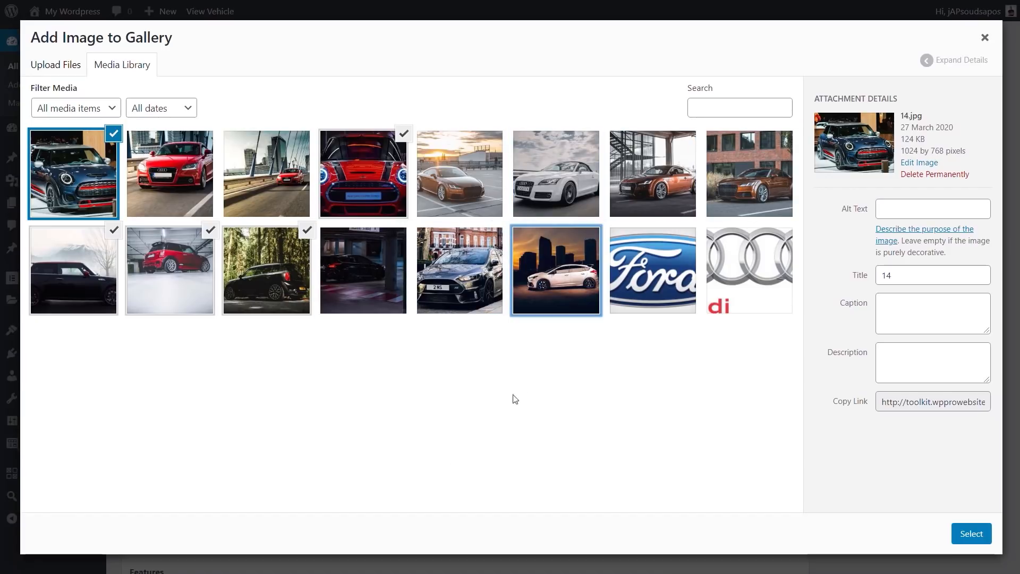
pyautogui.click(970, 534)
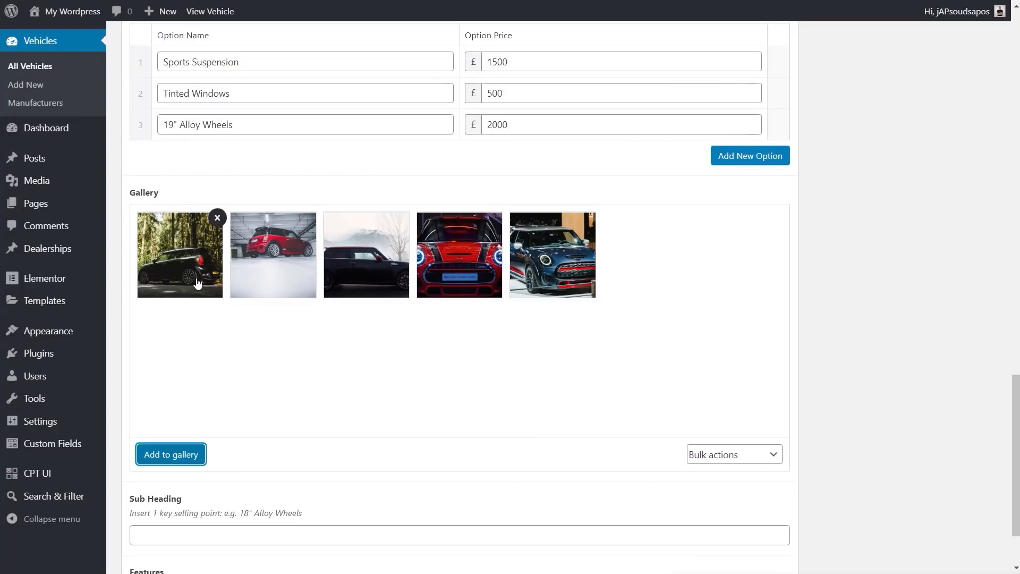
# Step: Set the vehicle's Sub Heading to 19" Alloy Wheels, correcting the spelling of Alloy
pyautogui.scroll(-3, 890, 428)
pyautogui.click(214, 439)
pyautogui.write('19" A')
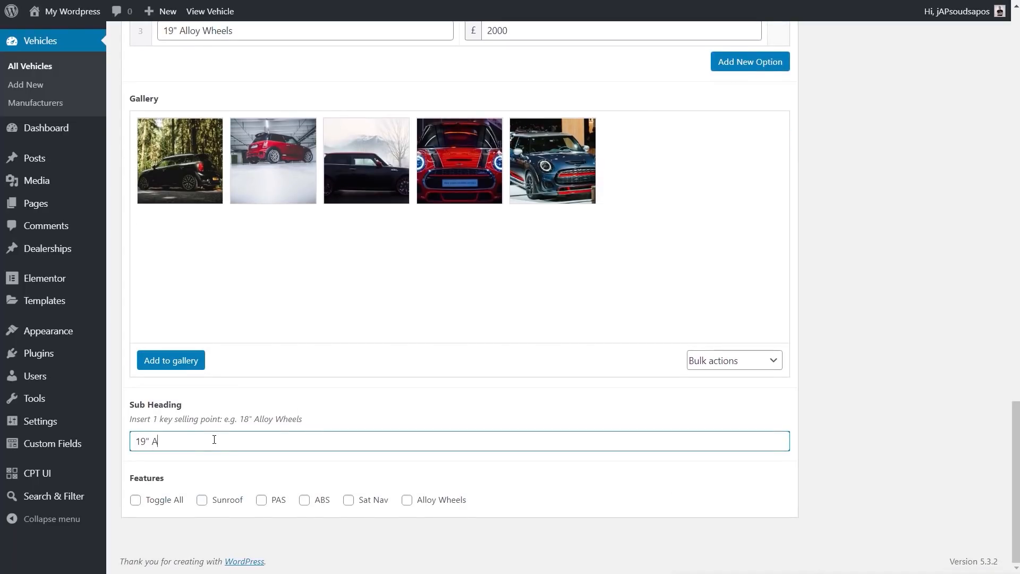
pyautogui.write('Lloy Wheels')
pyautogui.rightClick(164, 442)
pyautogui.click(199, 452)
# Step: Try out Toggle All and the individual Features checkboxes, and finish by ticking all features
pyautogui.click(135, 501)
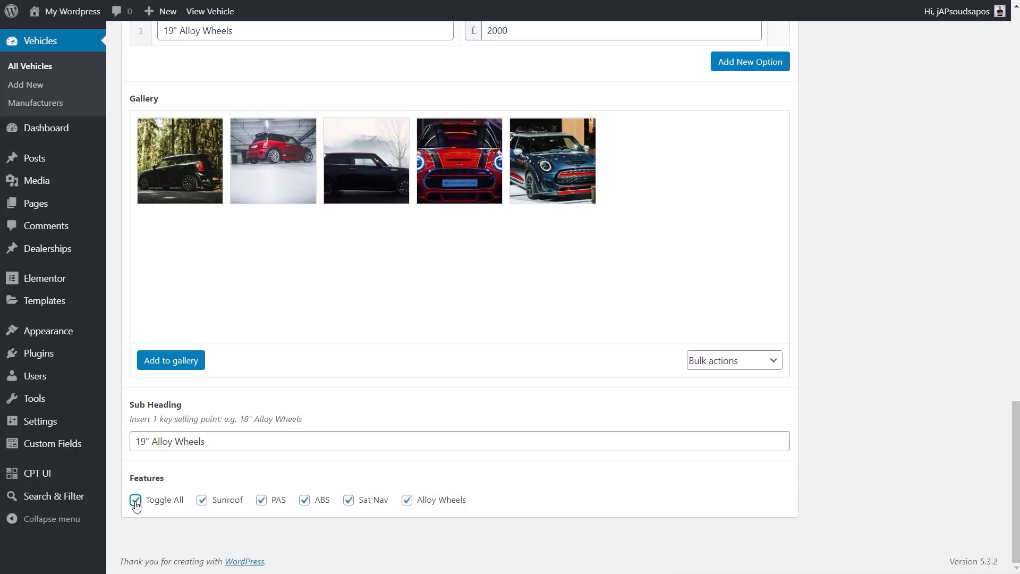
pyautogui.click(135, 500)
pyautogui.click(203, 501)
pyautogui.click(305, 500)
pyautogui.click(349, 501)
pyautogui.click(406, 500)
pyautogui.click(261, 501)
pyautogui.click(135, 499)
pyautogui.click(135, 501)
pyautogui.click(260, 501)
pyautogui.click(302, 500)
pyautogui.click(135, 499)
# Step: Set the red Mini photo 5.jpg as the vehicle's featured image
pyautogui.scroll(10, 971, 457)
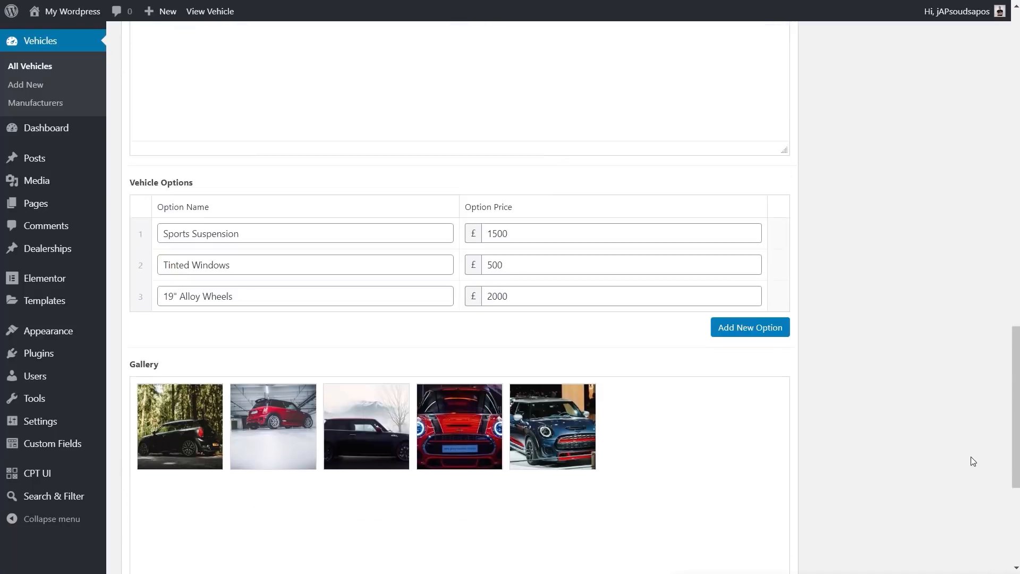
pyautogui.scroll(12, 970, 455)
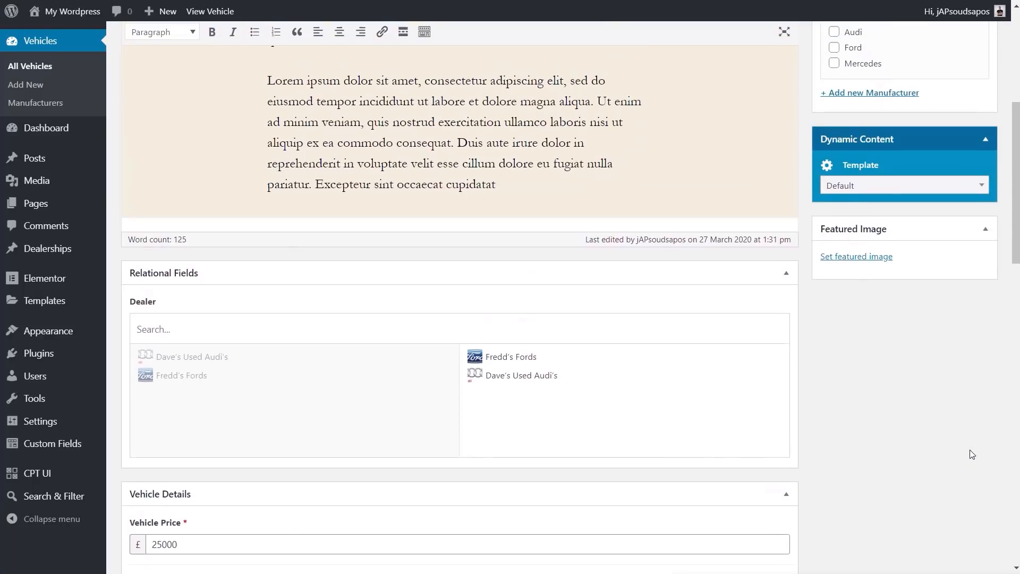
pyautogui.scroll(3, 913, 368)
pyautogui.click(858, 388)
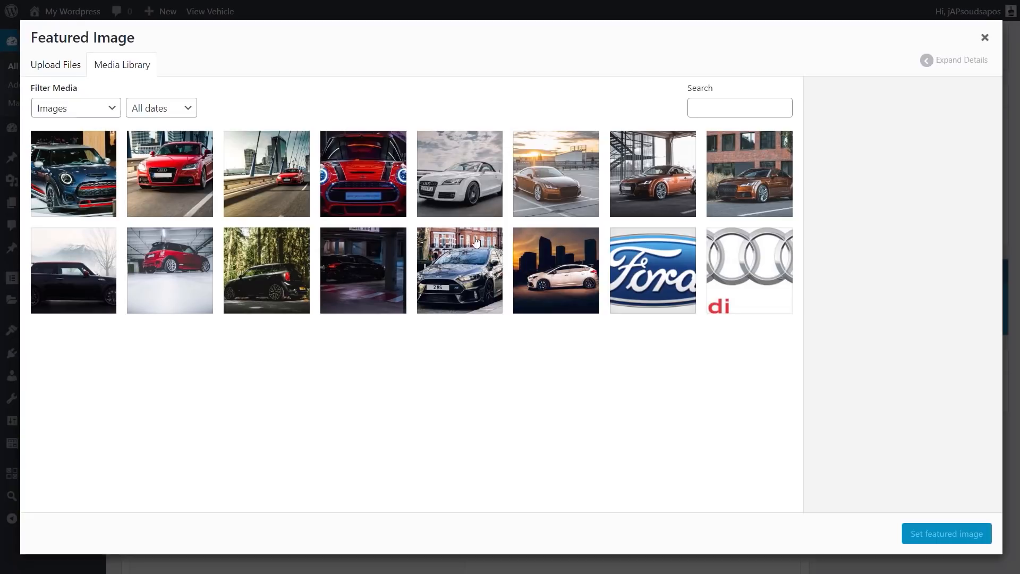
pyautogui.click(160, 266)
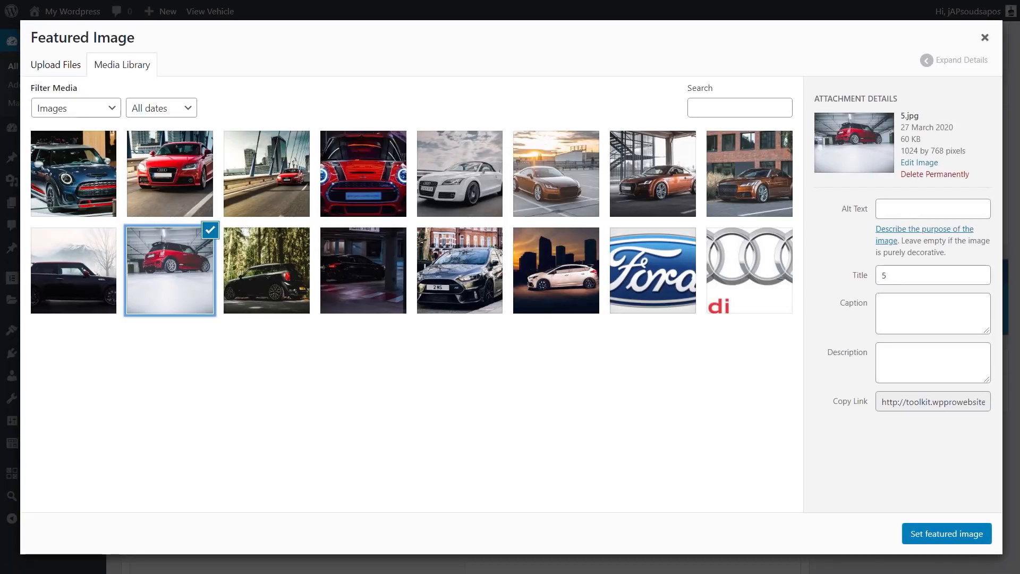
pyautogui.click(954, 537)
# Step: Publish the Mini John Cooper Works vehicle and return to the list of all vehicles
pyautogui.scroll(3, 806, 459)
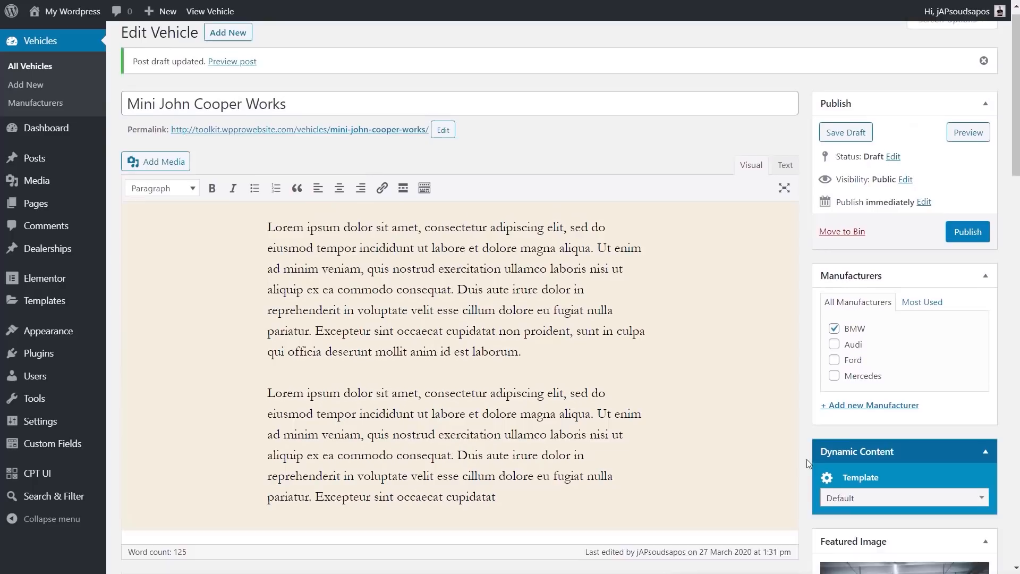
pyautogui.click(966, 244)
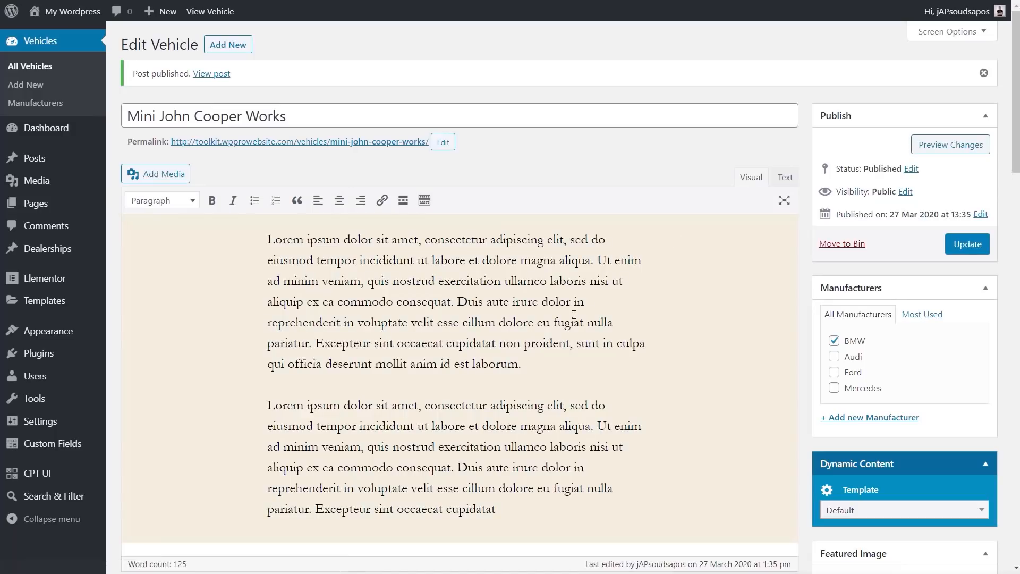
pyautogui.click(12, 66)
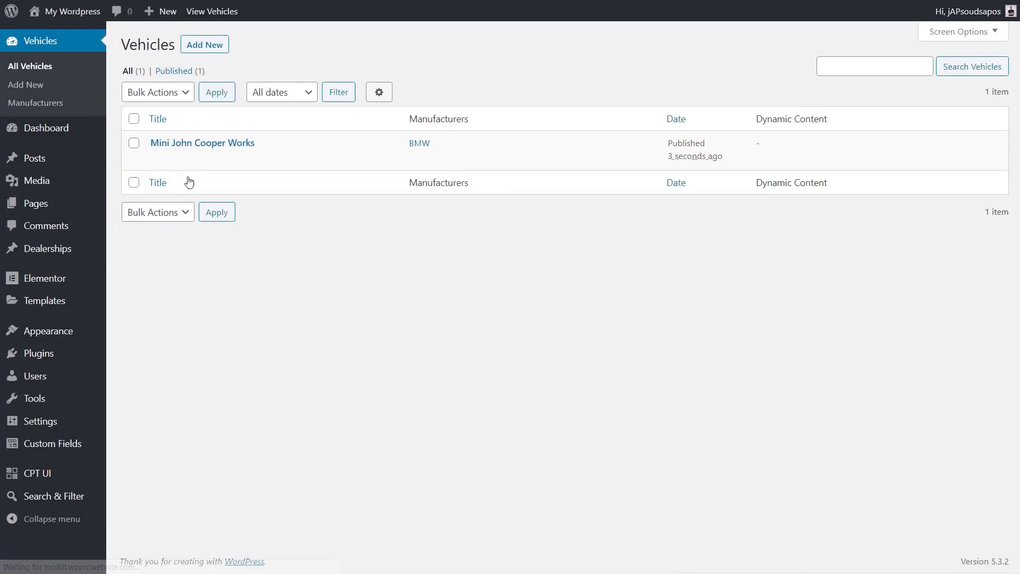
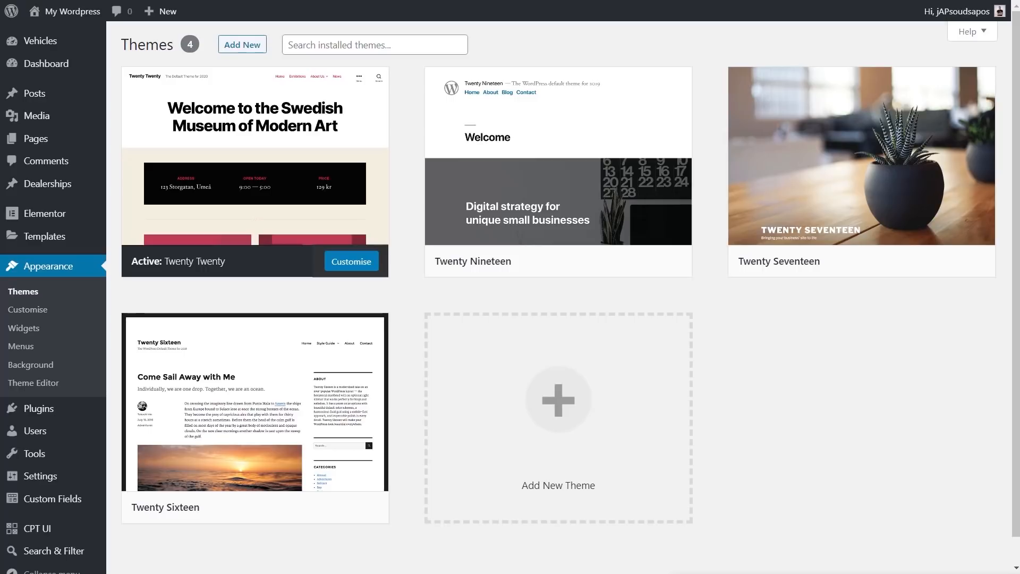
# Step: Search the new themes for "hello", then install and activate the Hello Elementor theme
pyautogui.click(242, 44)
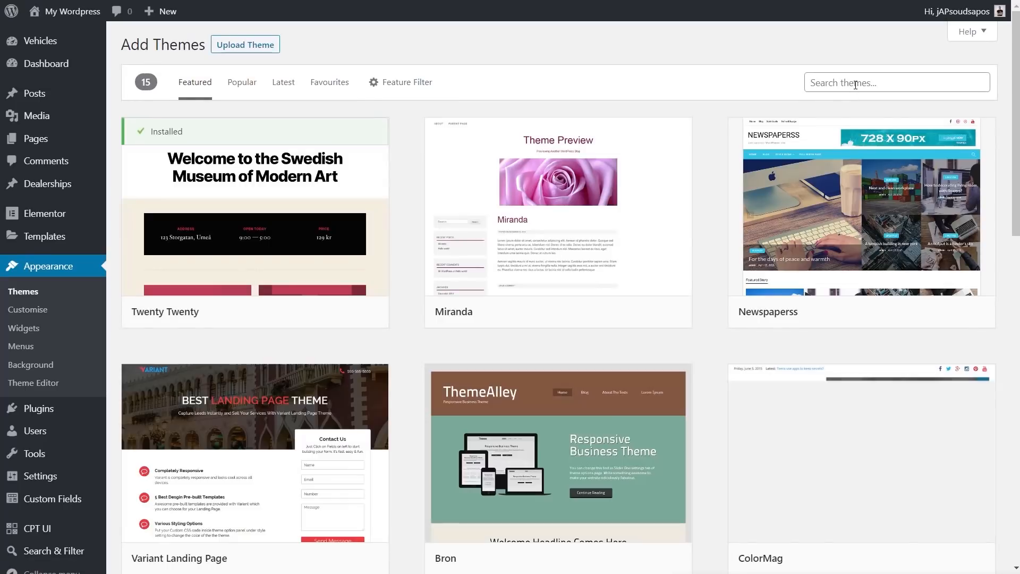
pyautogui.click(855, 83)
pyautogui.write('hello')
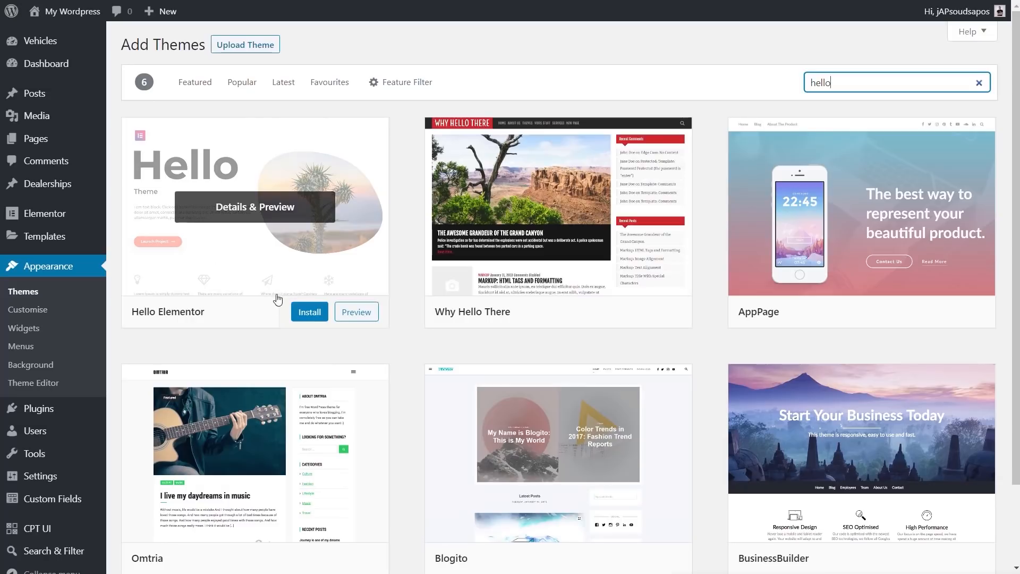
pyautogui.click(309, 313)
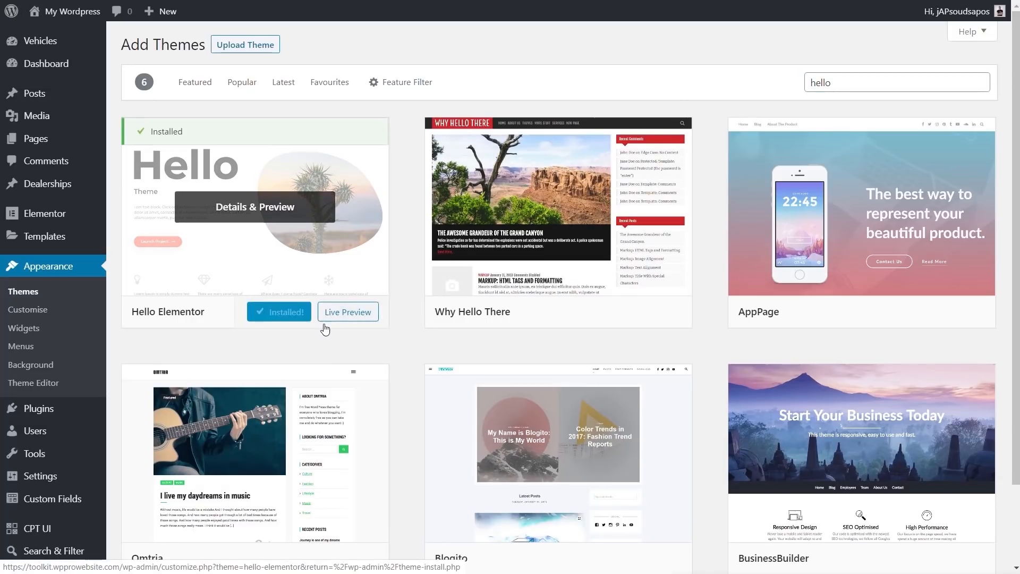
pyautogui.click(292, 317)
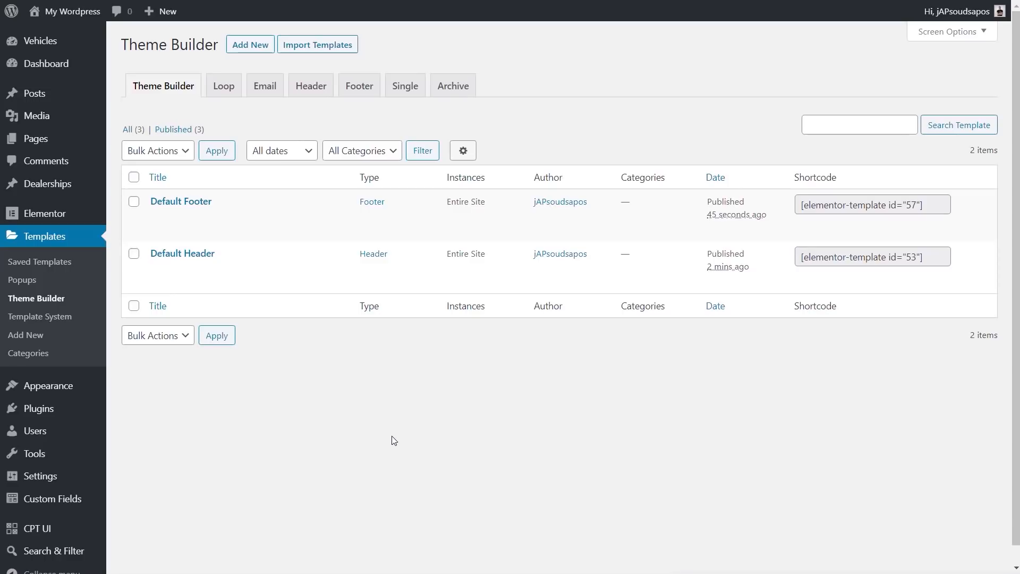
# Step: Create a new Loop template named Default Vehicle Loop and dismiss the template library to start with a blank canvas
pyautogui.click(224, 90)
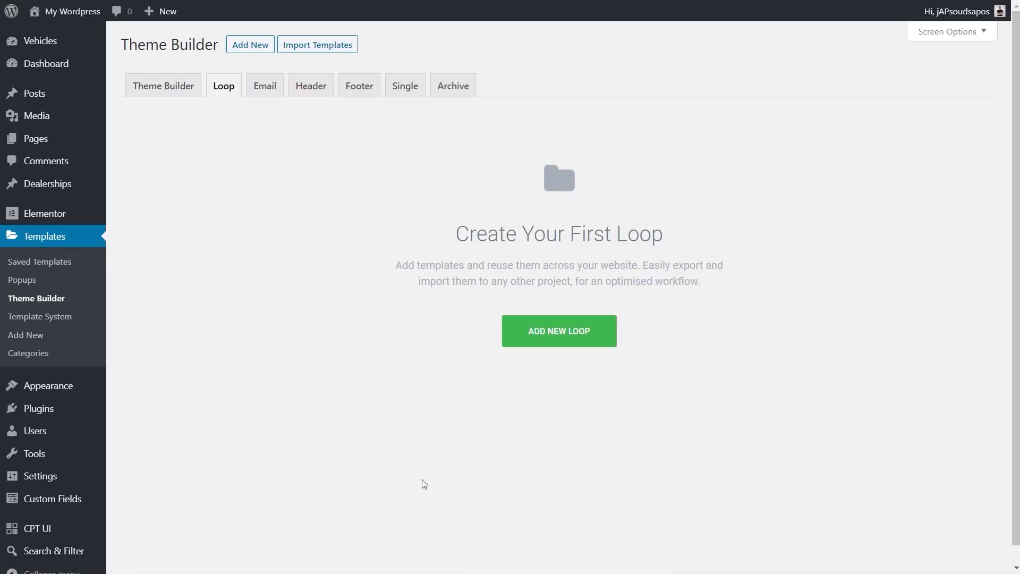
pyautogui.click(555, 340)
pyautogui.click(549, 345)
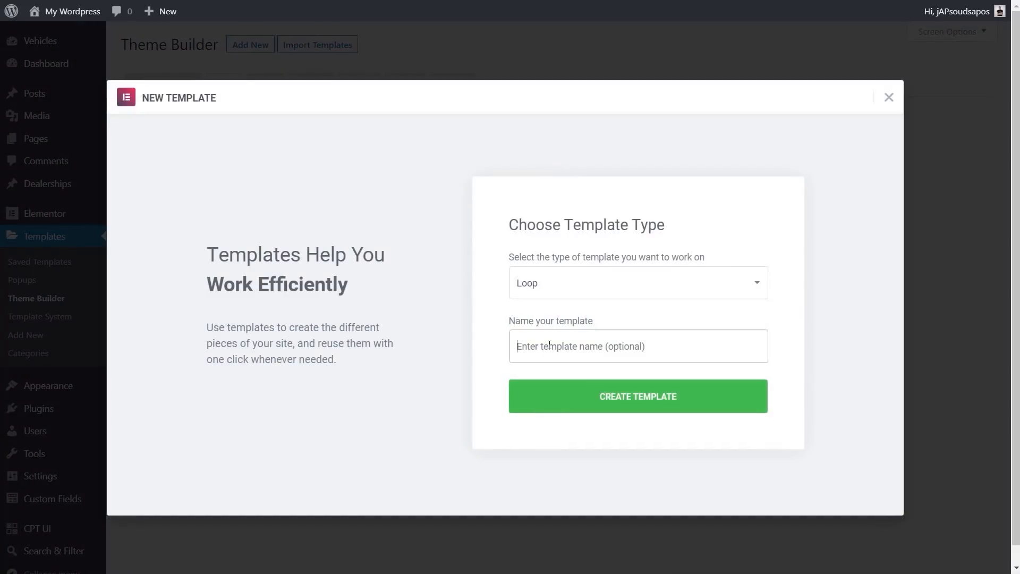
pyautogui.write('Default Vehicle Loop')
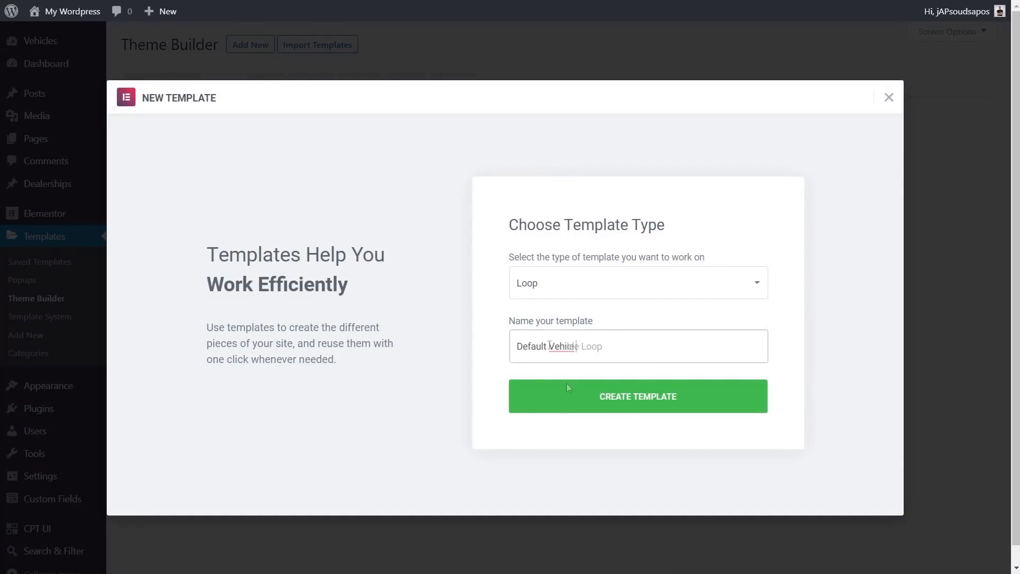
pyautogui.click(631, 407)
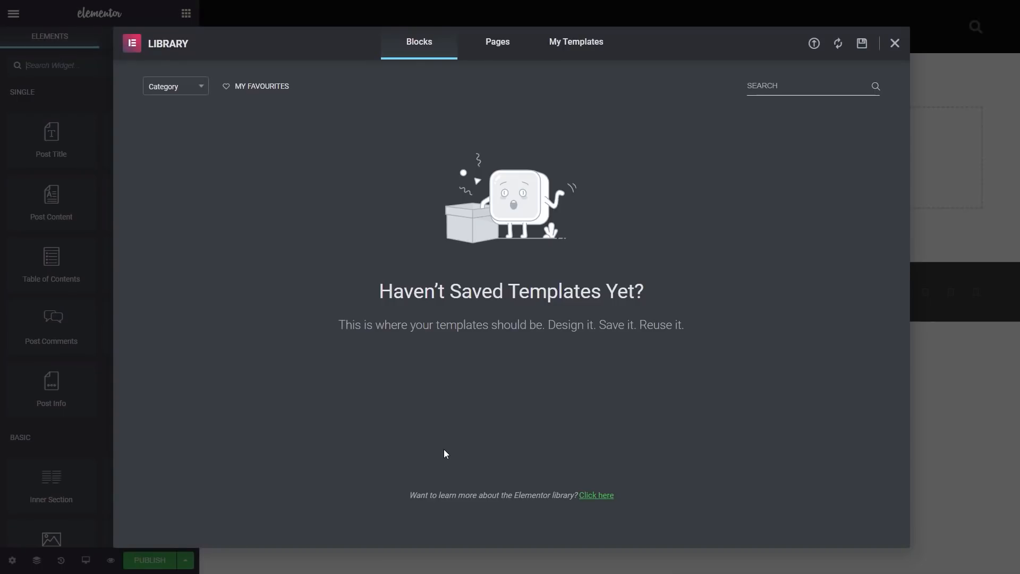
pyautogui.click(894, 43)
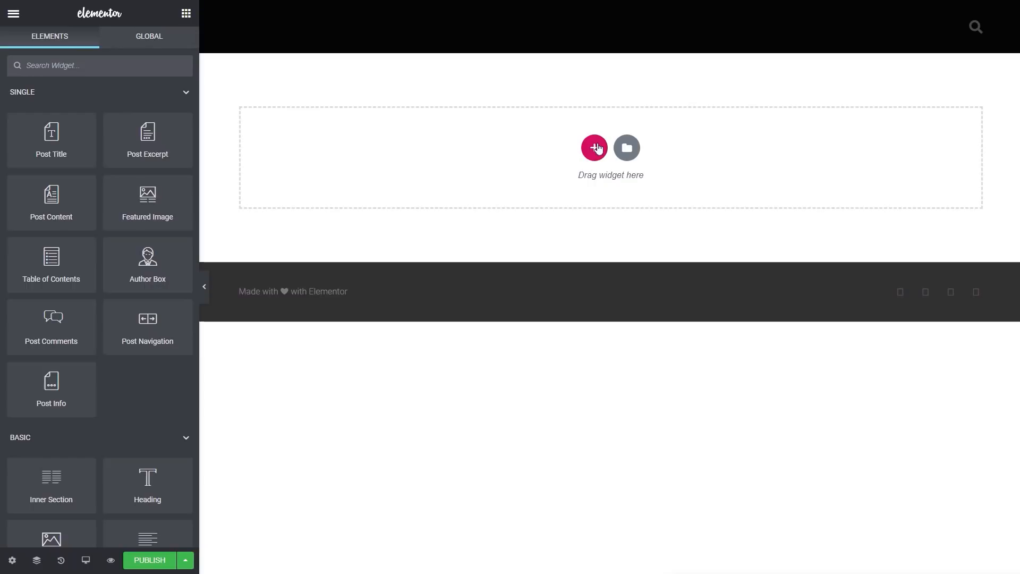
# Step: Add a single-column section to the canvas and set its columns gap to No Gap
pyautogui.click(593, 149)
pyautogui.click(423, 178)
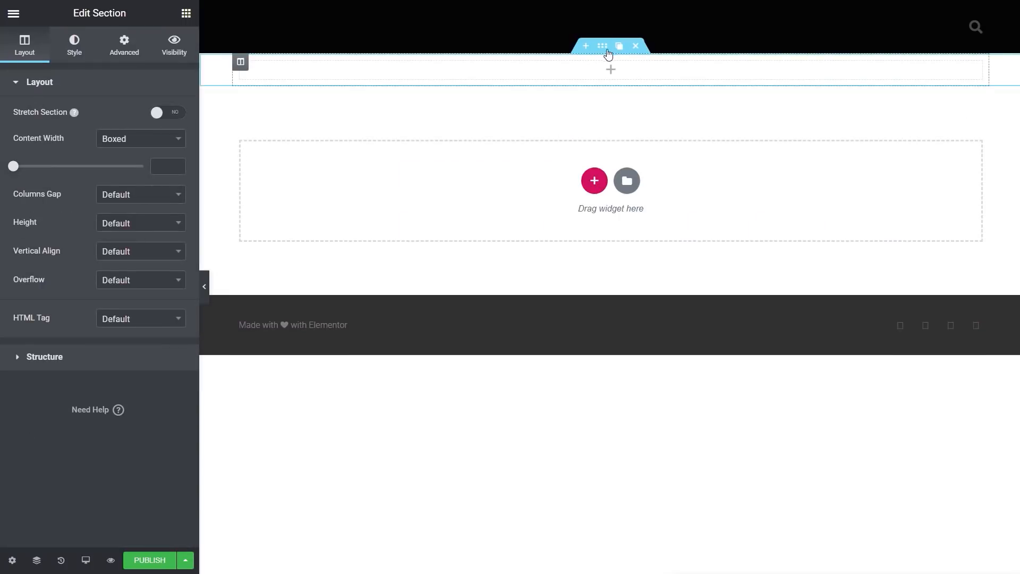
pyautogui.click(140, 196)
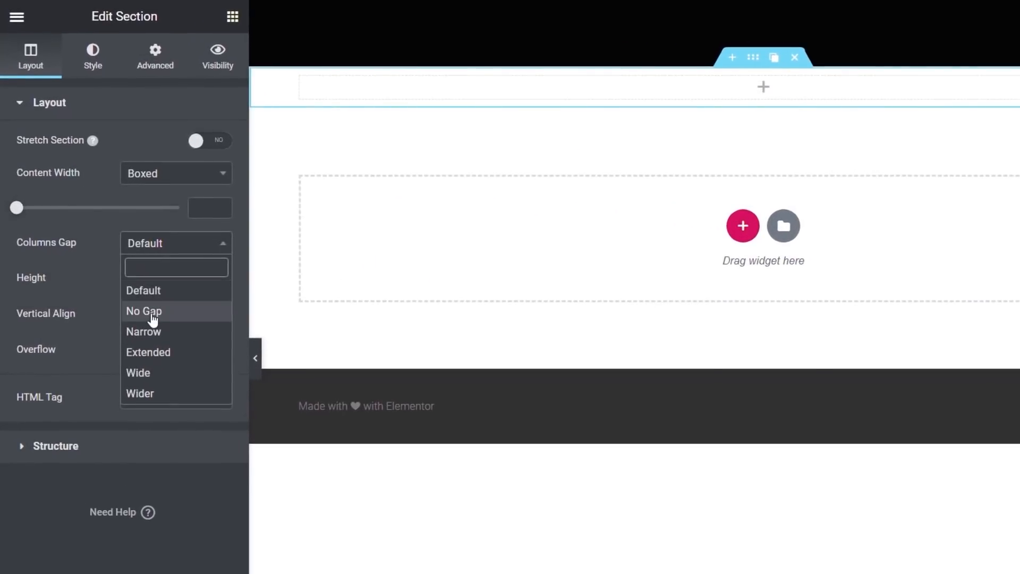
pyautogui.click(153, 318)
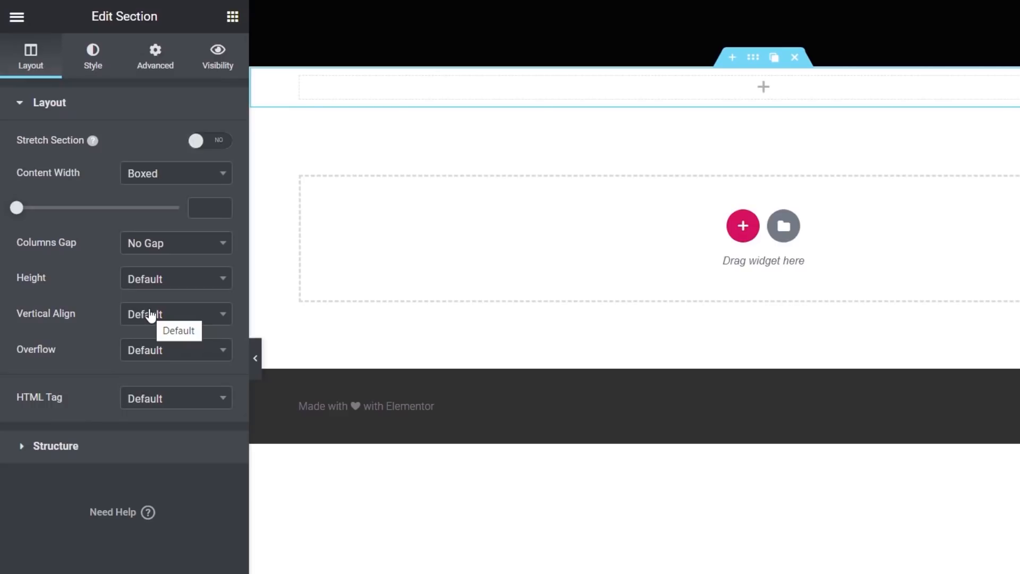
# Step: Place an Inner Section inside the new section and duplicate one of its columns to make three columns
pyautogui.click(232, 17)
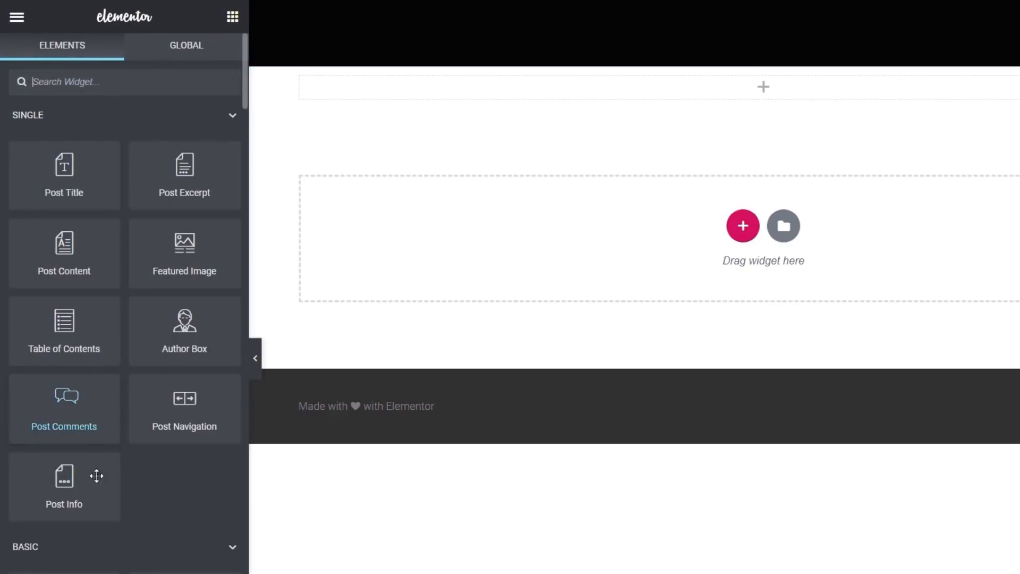
pyautogui.moveTo(64, 570); pyautogui.dragTo(563, 92)
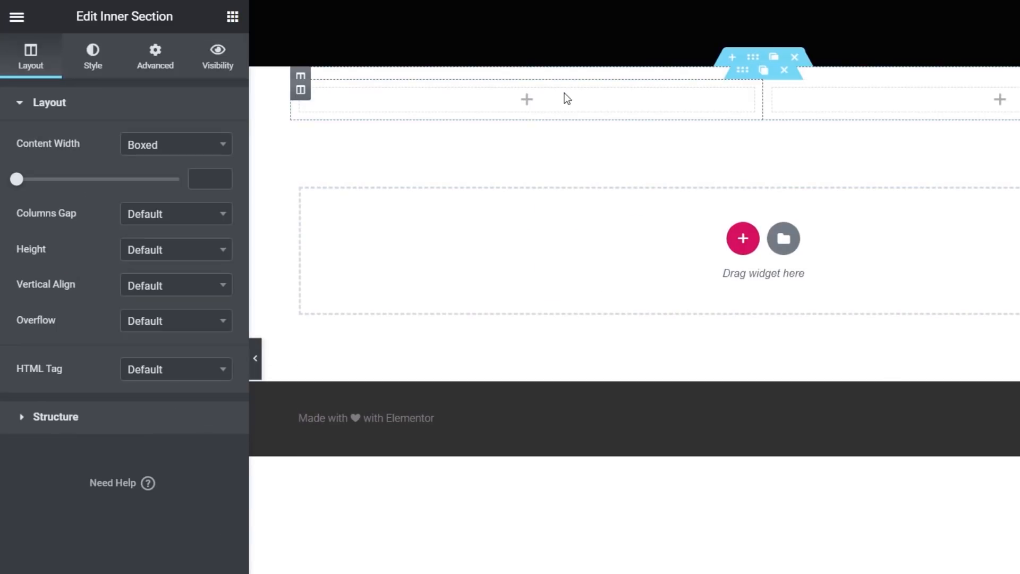
pyautogui.rightClick(300, 91)
pyautogui.click(378, 162)
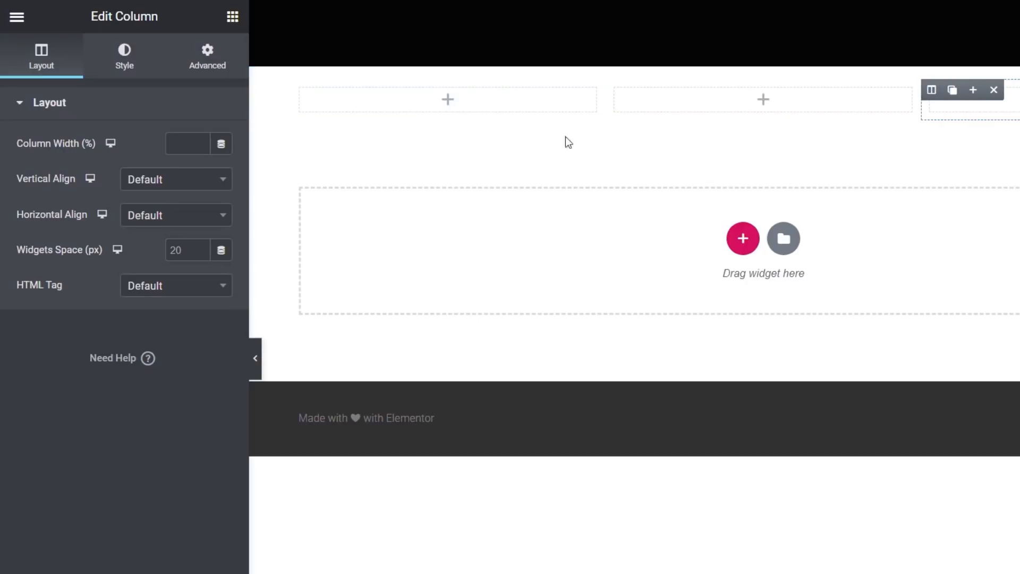
# Step: Set the inner section's third column to 15% width and its first column to 30%
pyautogui.click(170, 142)
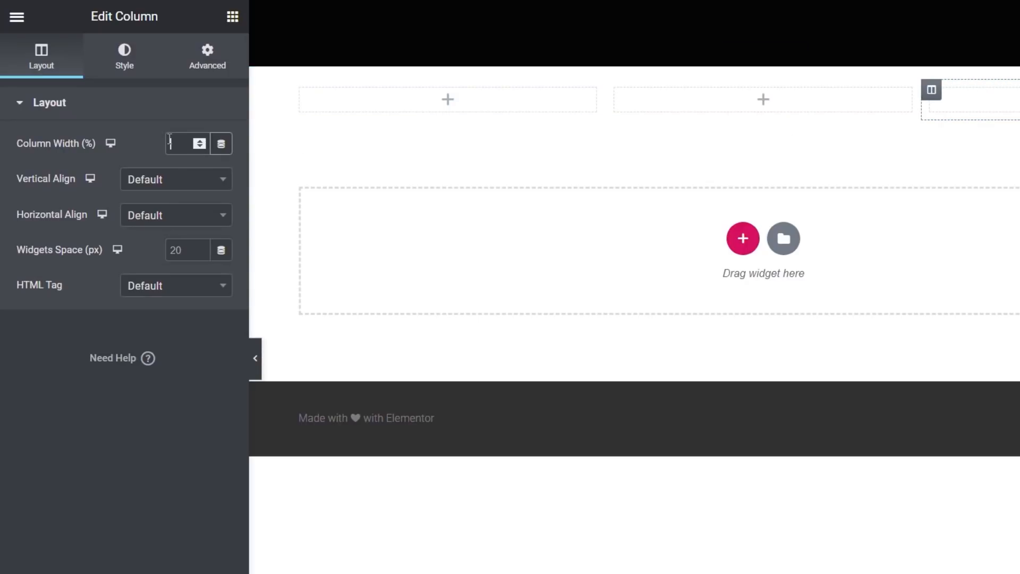
pyautogui.write('15')
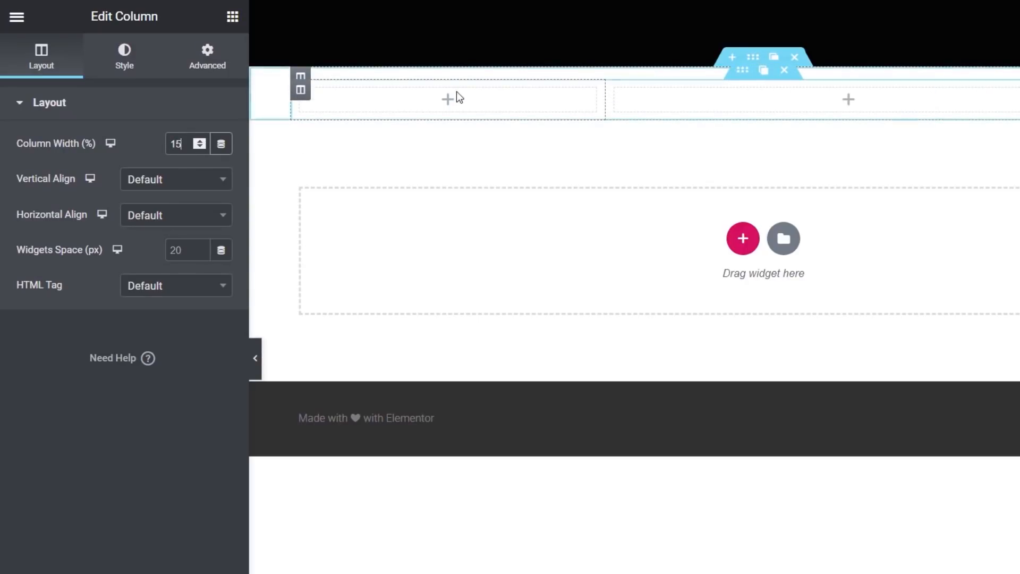
pyautogui.moveTo(308, 97)
pyautogui.click(181, 148)
pyautogui.write('3')
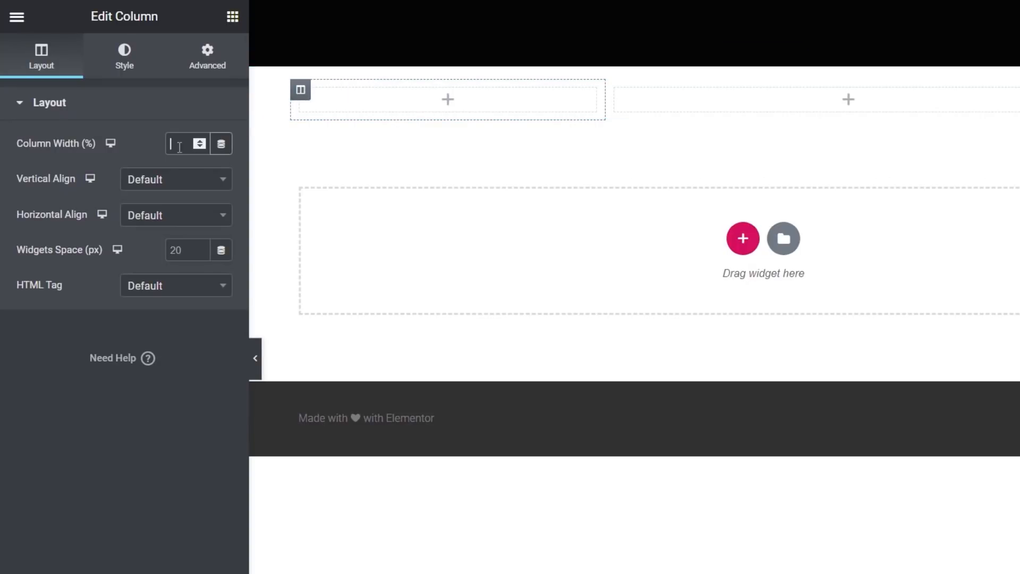
pyautogui.write('0')
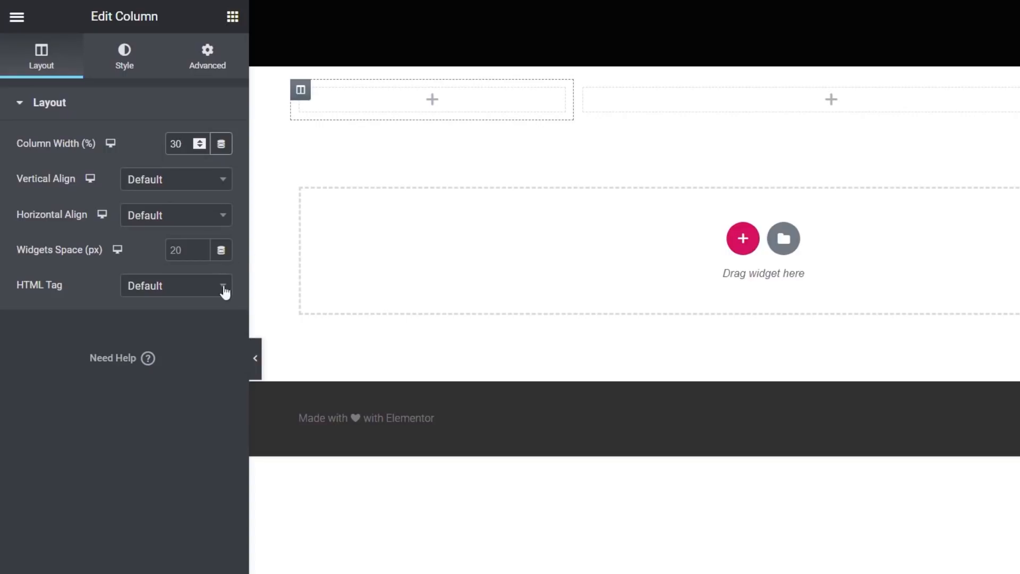
# Step: Add a Featured Image widget to the first inner column and preview the loop's dynamic content as the Focus RS vehicle
pyautogui.click(232, 17)
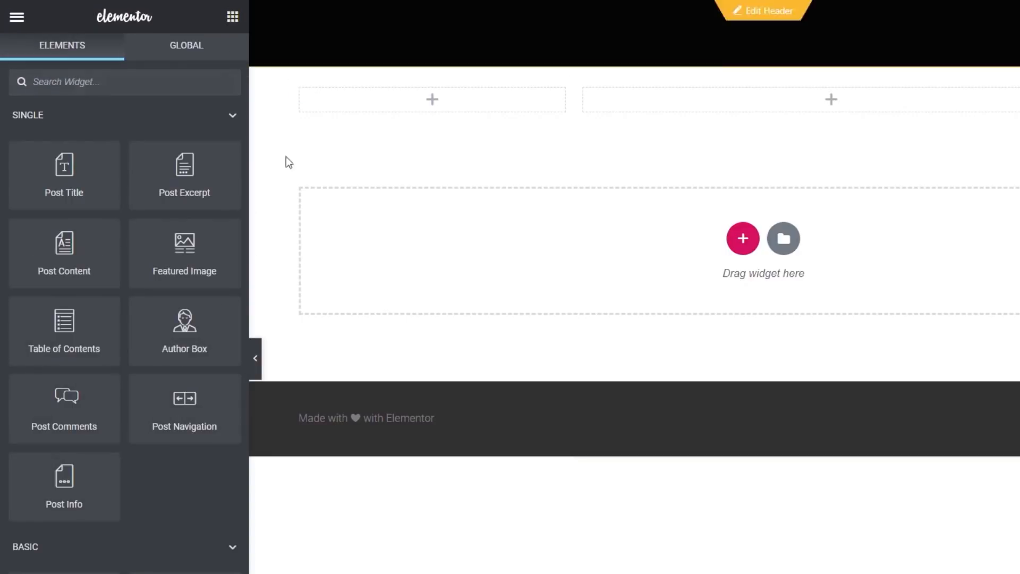
pyautogui.moveTo(184, 247); pyautogui.dragTo(423, 113)
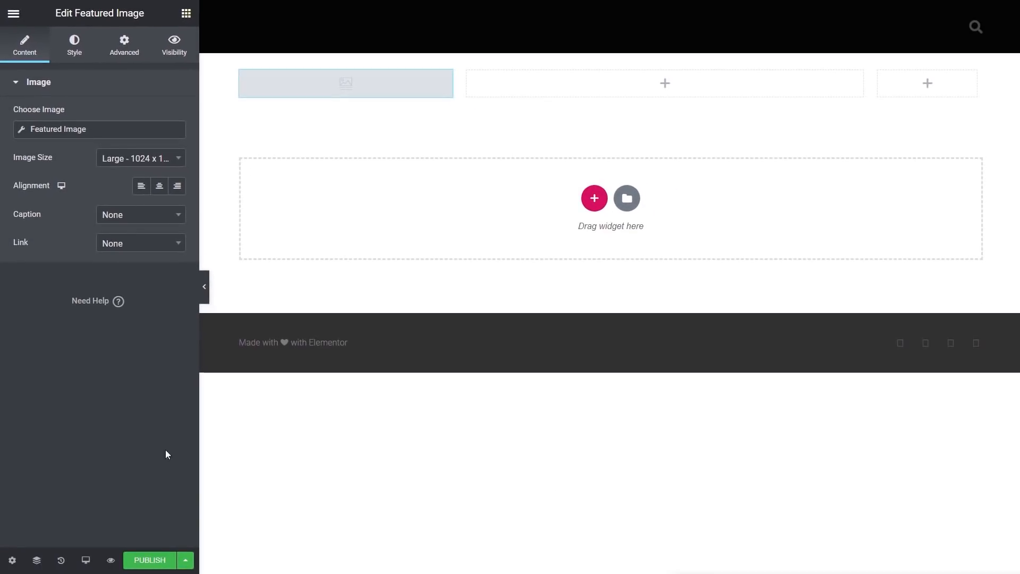
pyautogui.click(13, 561)
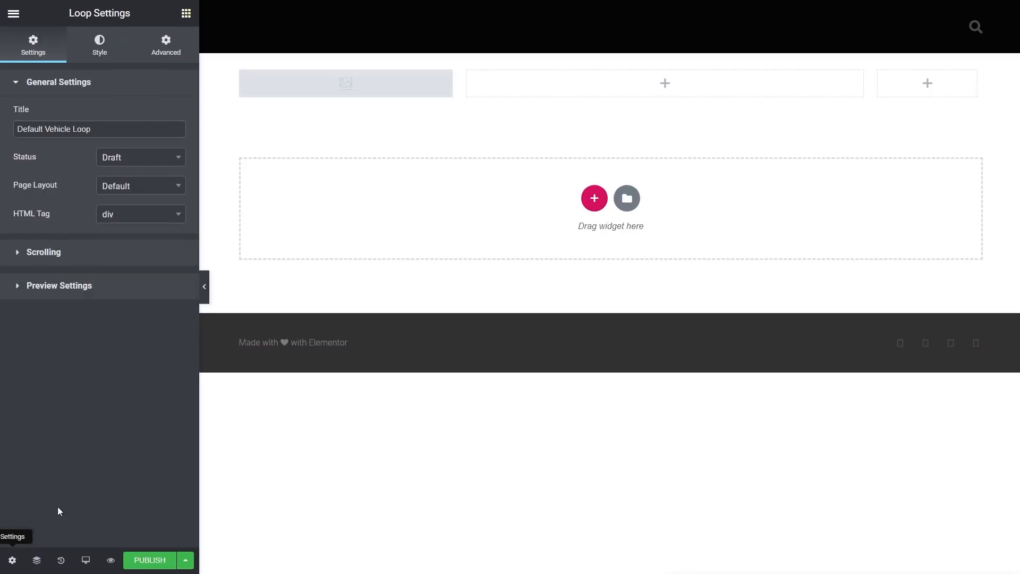
pyautogui.click(58, 287)
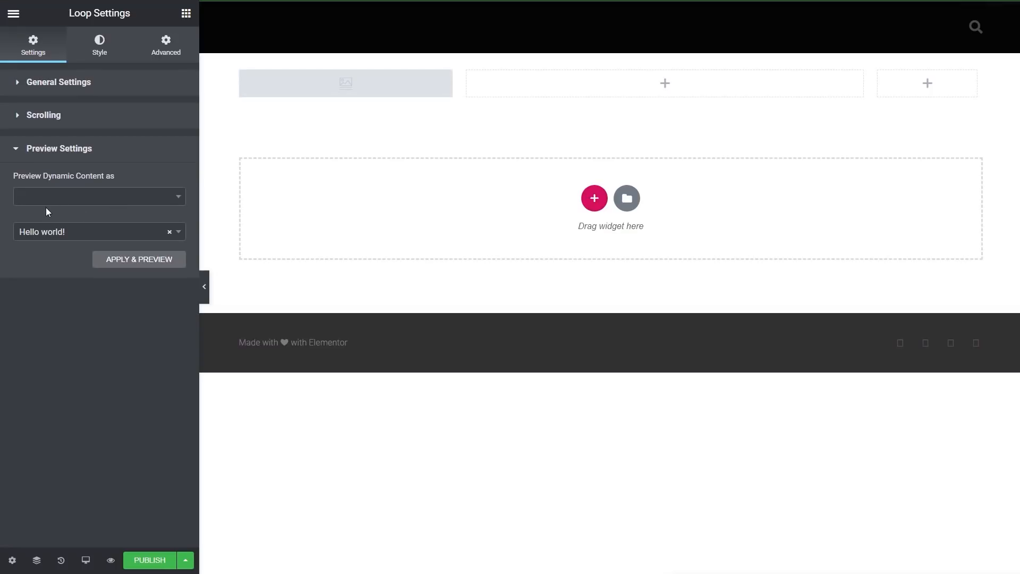
pyautogui.click(82, 205)
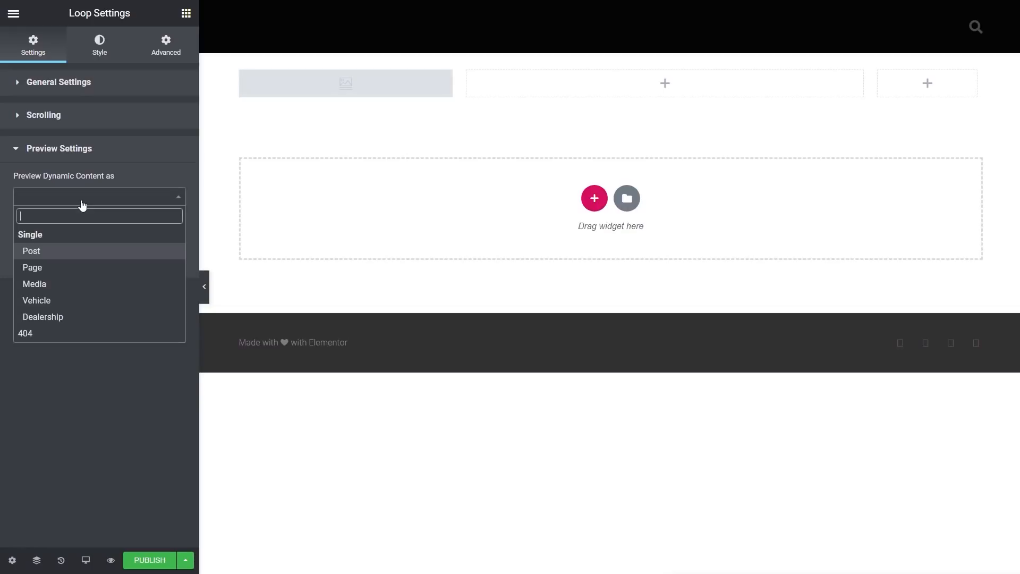
pyautogui.click(53, 301)
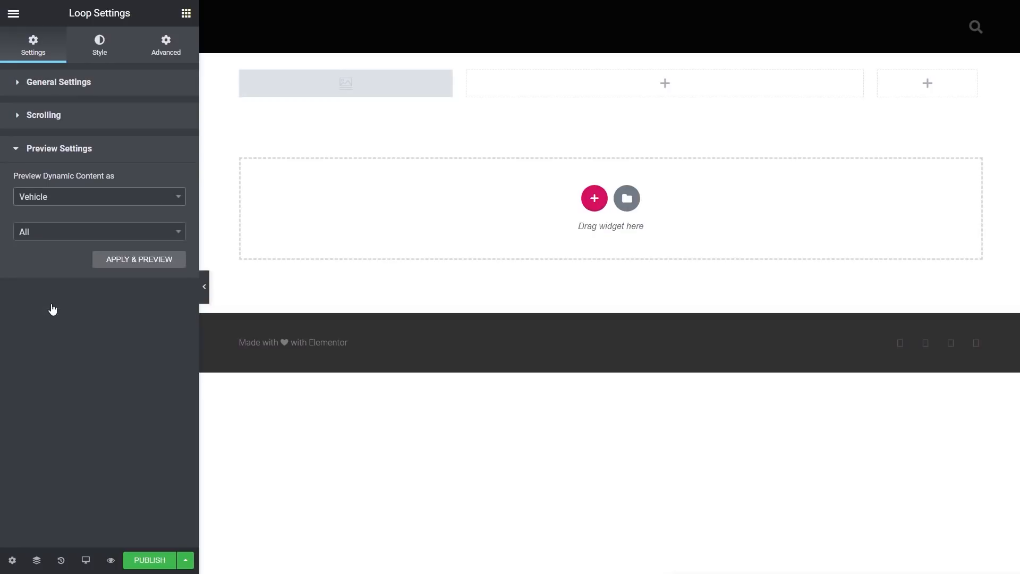
pyautogui.click(75, 232)
pyautogui.write('focus')
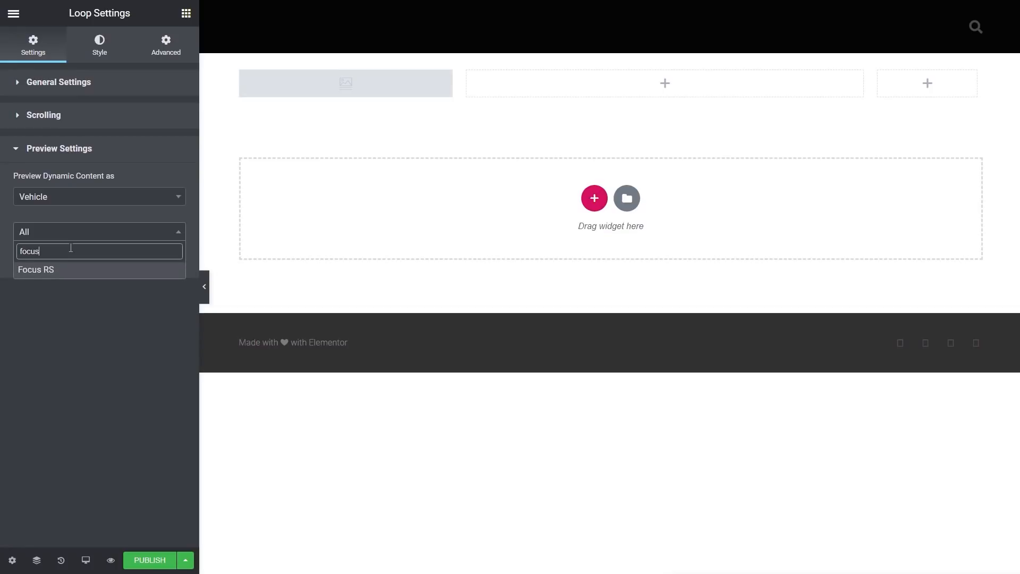
pyautogui.click(46, 270)
pyautogui.click(156, 261)
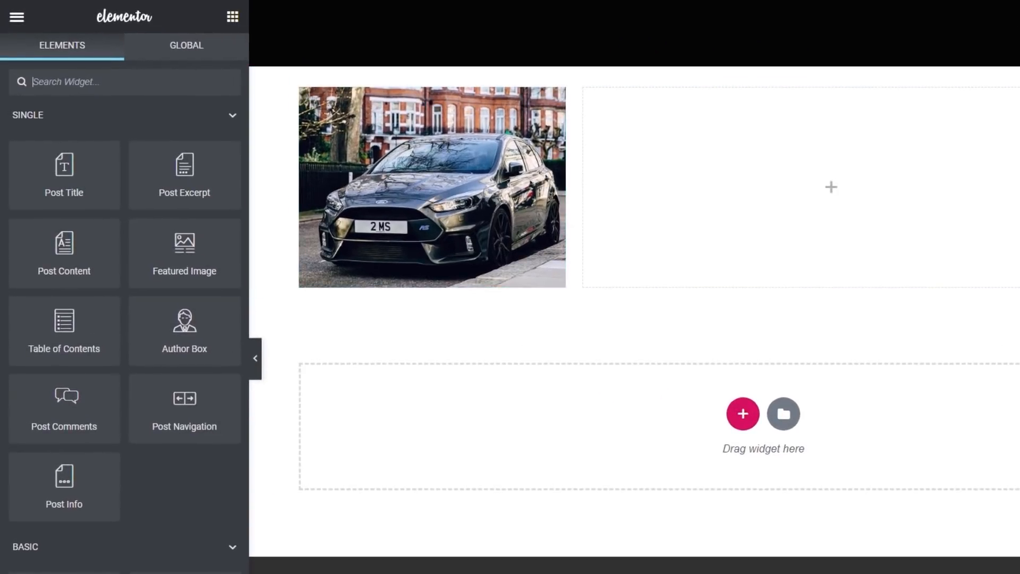
# Step: Add a Post Title widget to the middle column and a Text Editor widget directly beneath it
pyautogui.moveTo(55, 178); pyautogui.dragTo(630, 129)
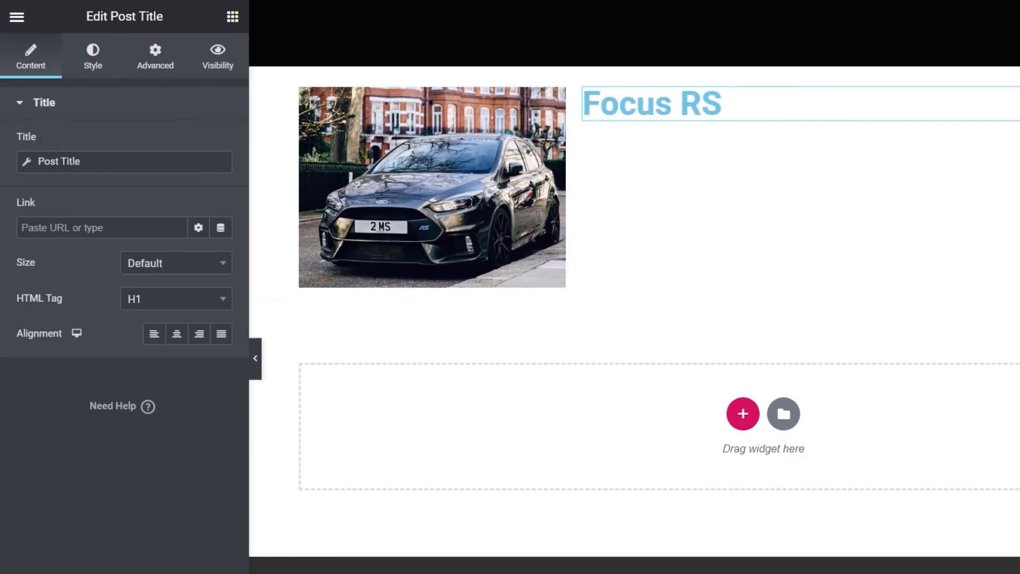
pyautogui.click(232, 19)
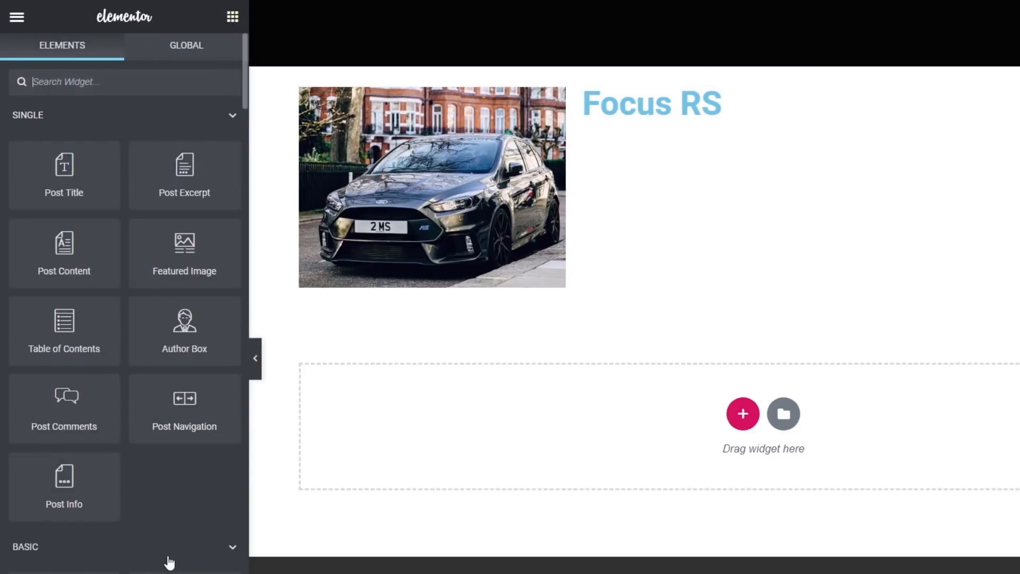
pyautogui.scroll(-2, 180, 549)
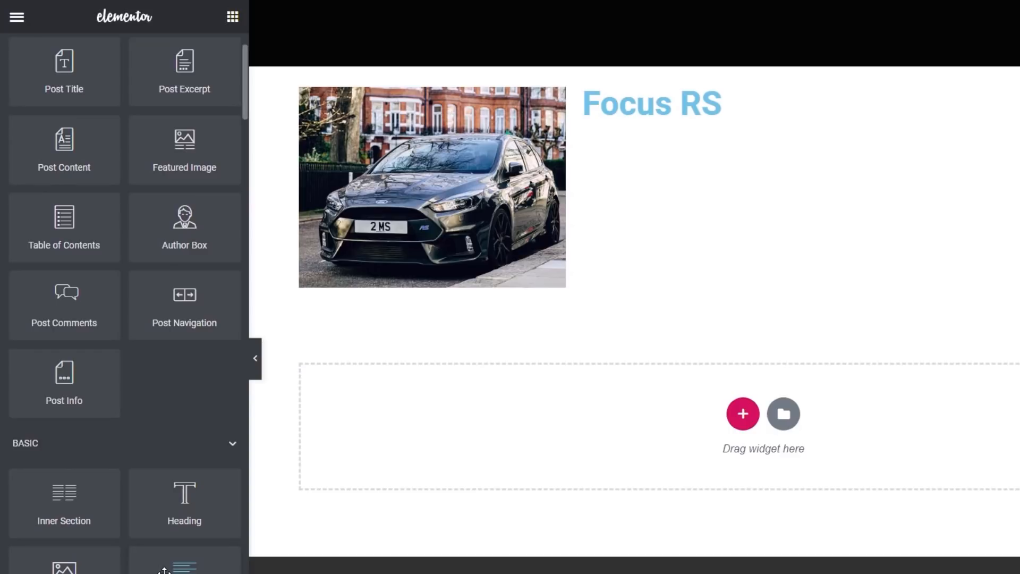
pyautogui.moveTo(164, 569); pyautogui.dragTo(683, 128)
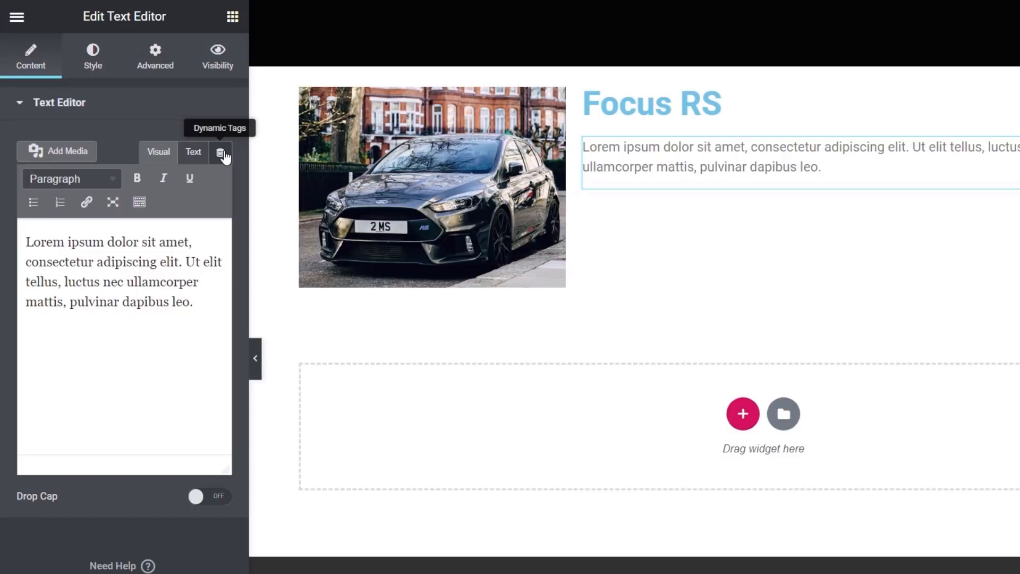
# Step: Link the Text Editor's content to a dynamic ACF Field with Sub Heading as its key
pyautogui.click(222, 154)
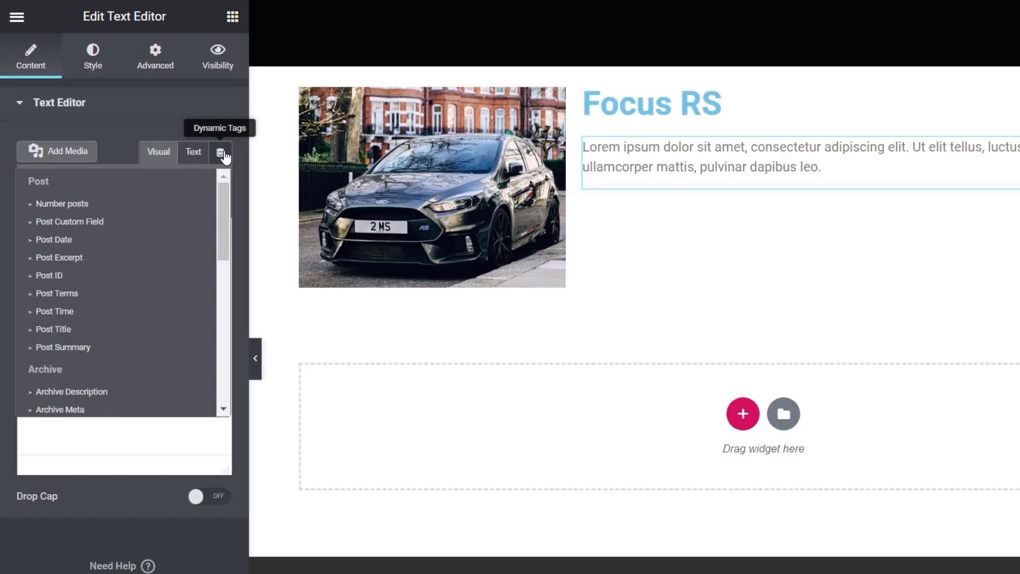
pyautogui.moveTo(223, 191); pyautogui.dragTo(222, 351)
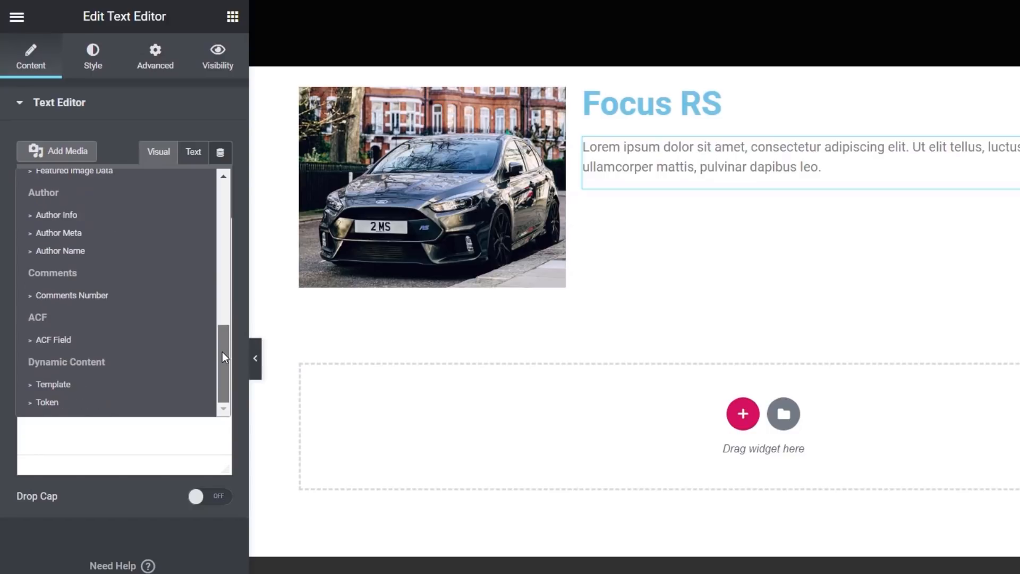
pyautogui.click(68, 342)
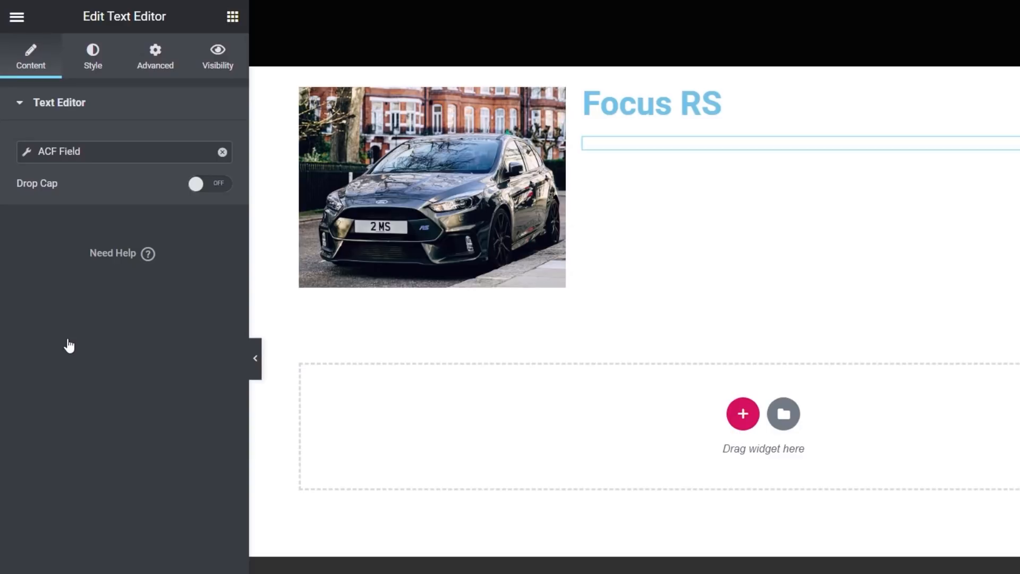
pyautogui.click(28, 155)
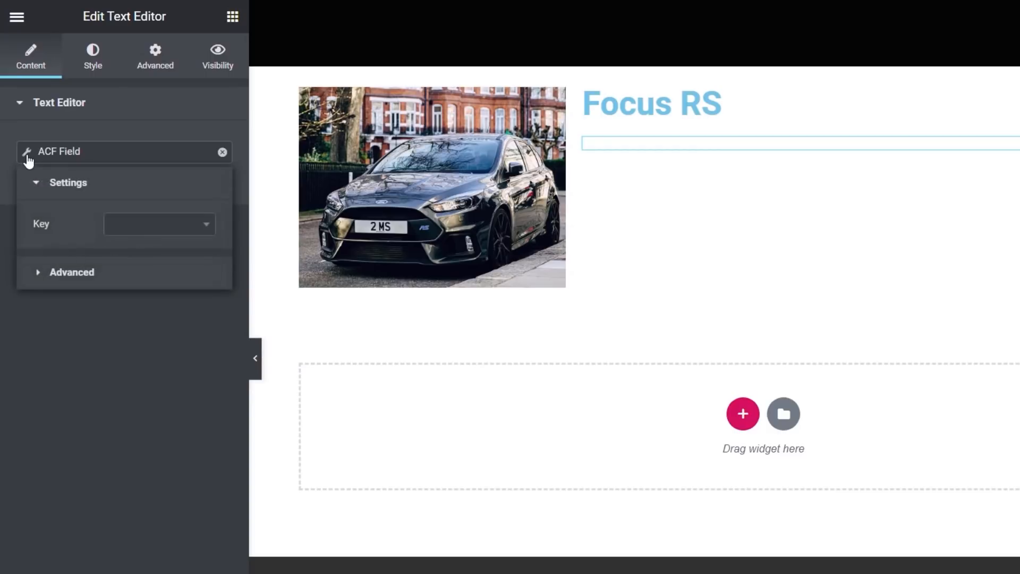
pyautogui.click(149, 230)
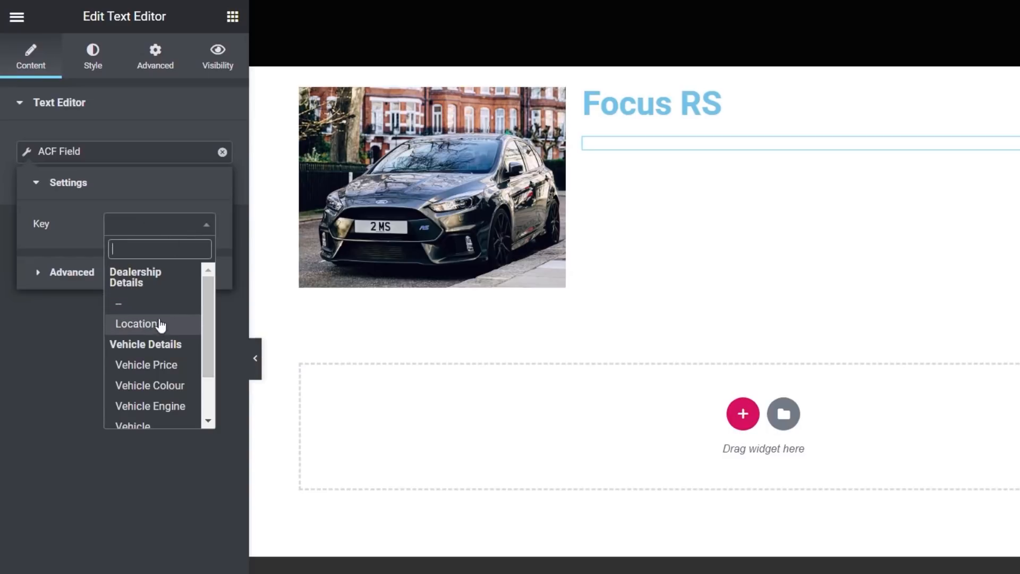
pyautogui.moveTo(209, 318); pyautogui.dragTo(208, 345)
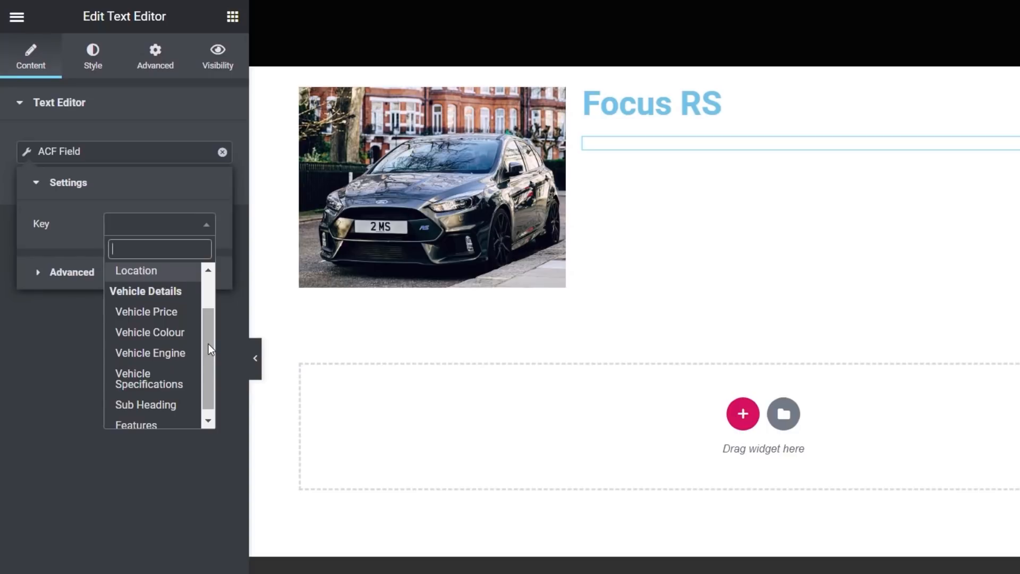
pyautogui.moveTo(209, 342); pyautogui.dragTo(207, 362)
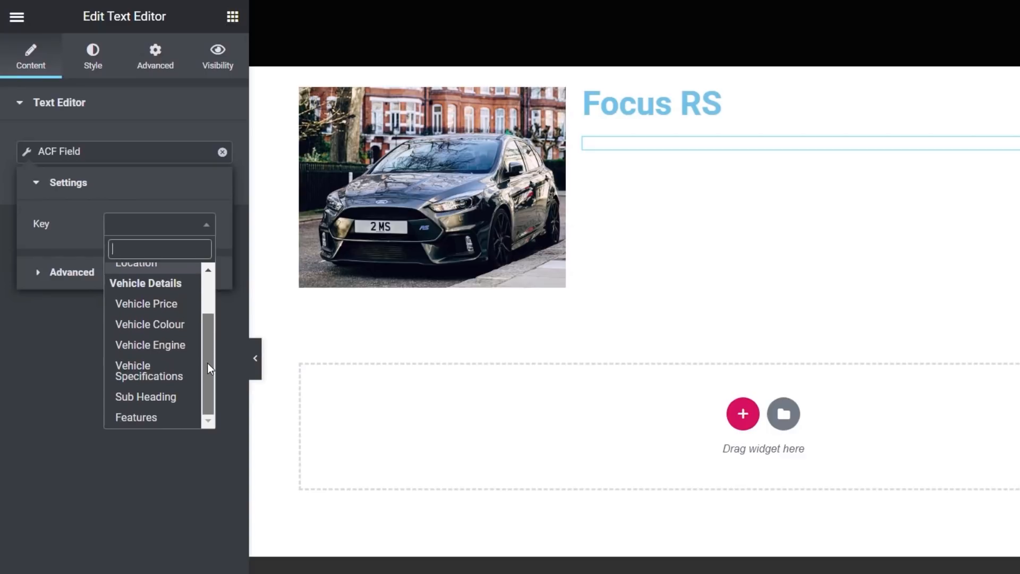
pyautogui.click(164, 404)
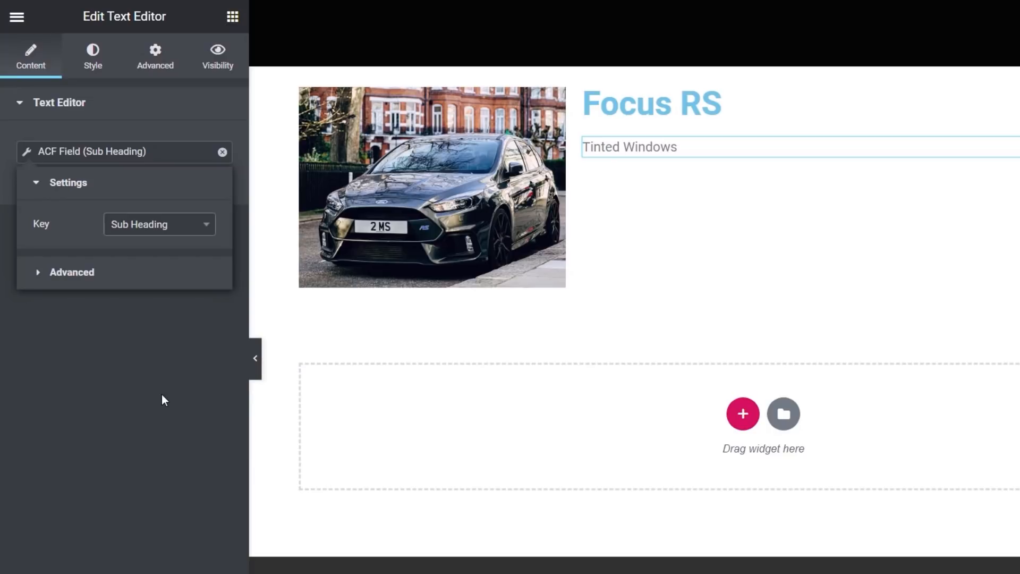
# Step: Add another Text Editor widget to the middle column, directly beneath the Sub Heading text
pyautogui.click(165, 323)
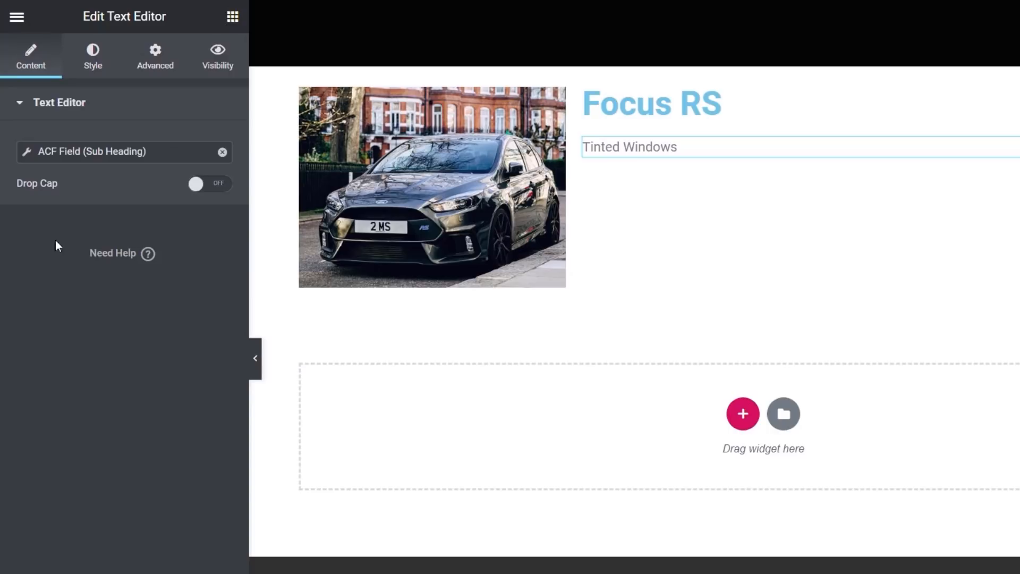
pyautogui.click(233, 20)
pyautogui.scroll(-2, 202, 566)
pyautogui.moveTo(193, 564); pyautogui.dragTo(657, 158)
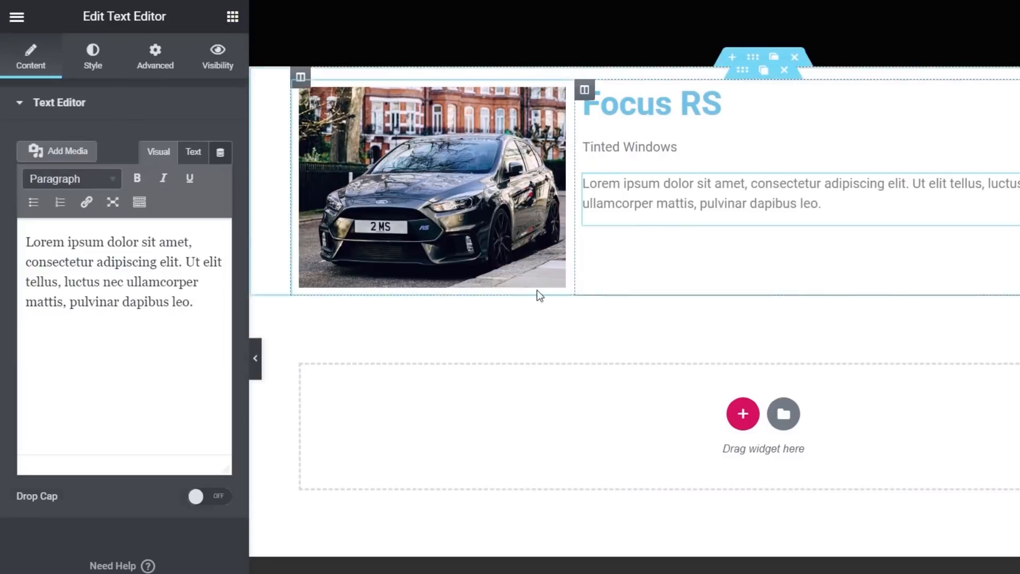
# Step: Link the new Text Editor's content to a dynamic ACF Field with Features as its key
pyautogui.click(222, 154)
pyautogui.moveTo(224, 200); pyautogui.dragTo(232, 350)
pyautogui.click(67, 340)
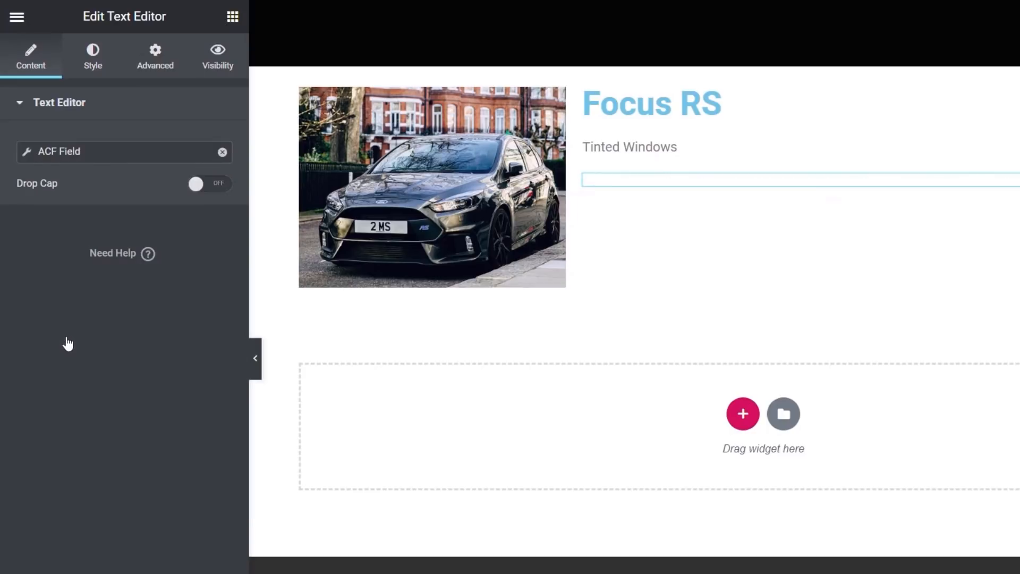
pyautogui.click(25, 153)
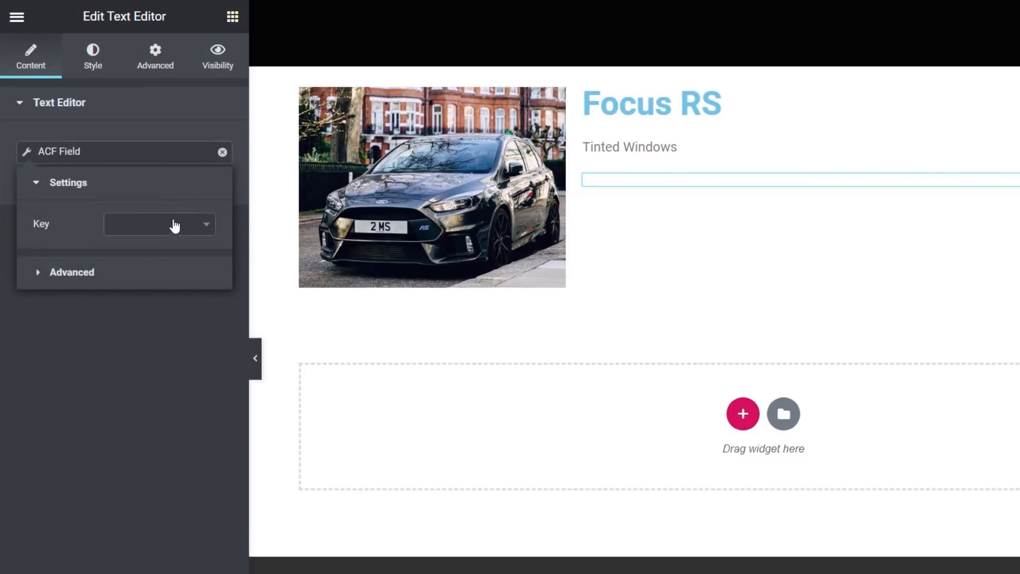
pyautogui.click(200, 225)
pyautogui.scroll(-3, 212, 311)
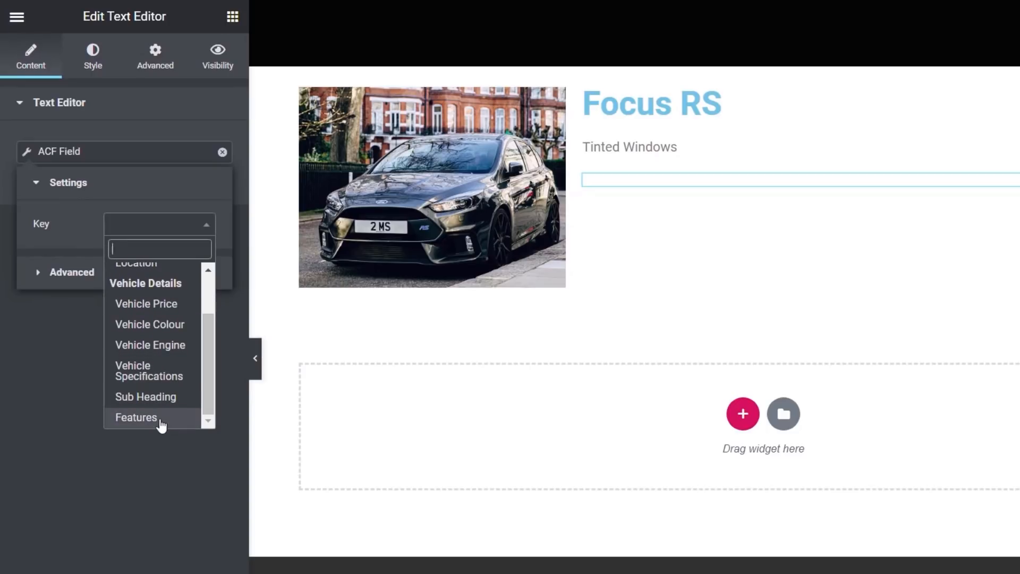
pyautogui.click(136, 417)
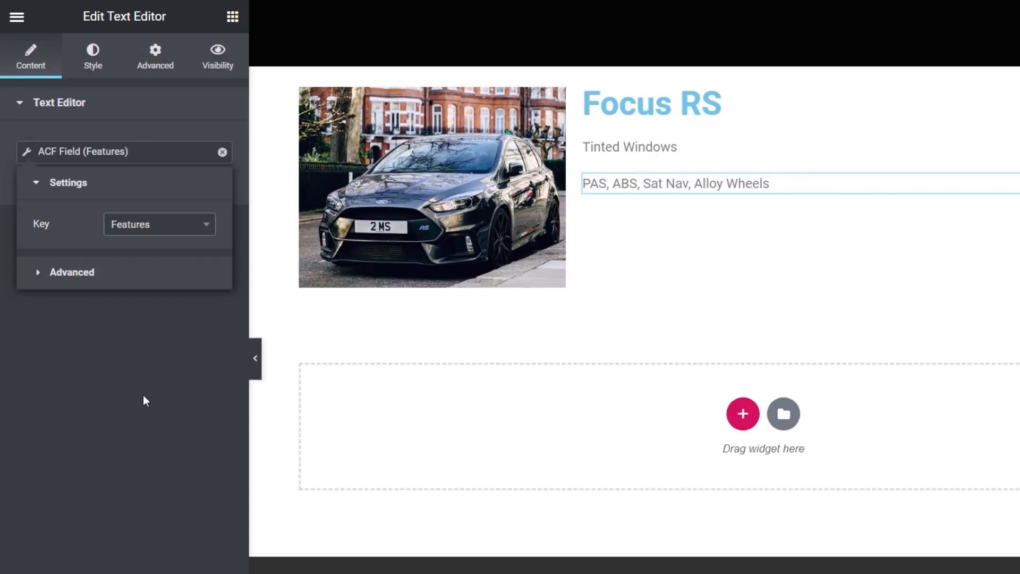
# Step: Add a third Text Editor widget beneath the Features text, link it to the dynamic Post Summary, and open that tag's settings
pyautogui.click(233, 20)
pyautogui.moveTo(181, 573); pyautogui.dragTo(667, 192)
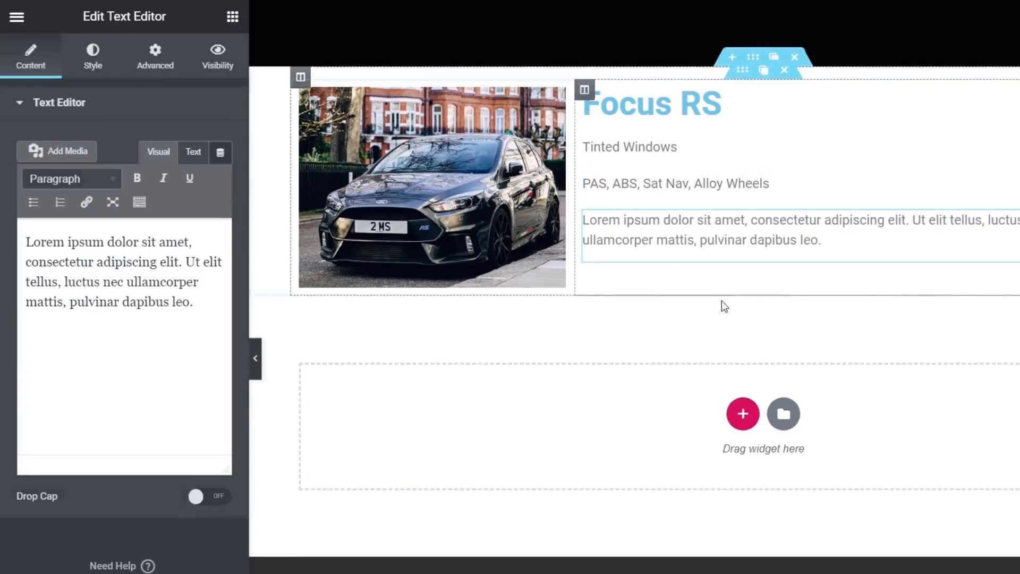
pyautogui.click(220, 153)
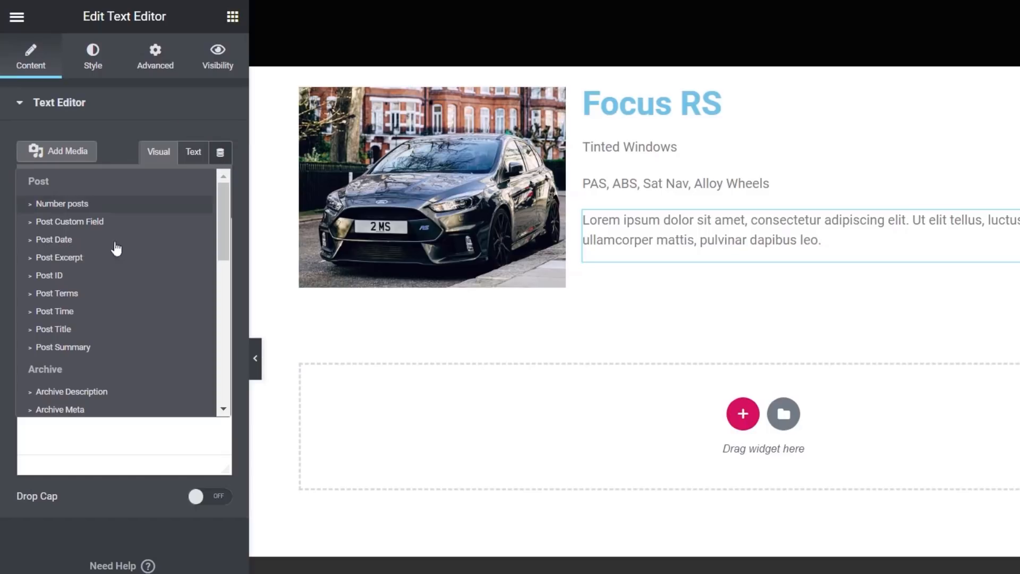
pyautogui.click(64, 348)
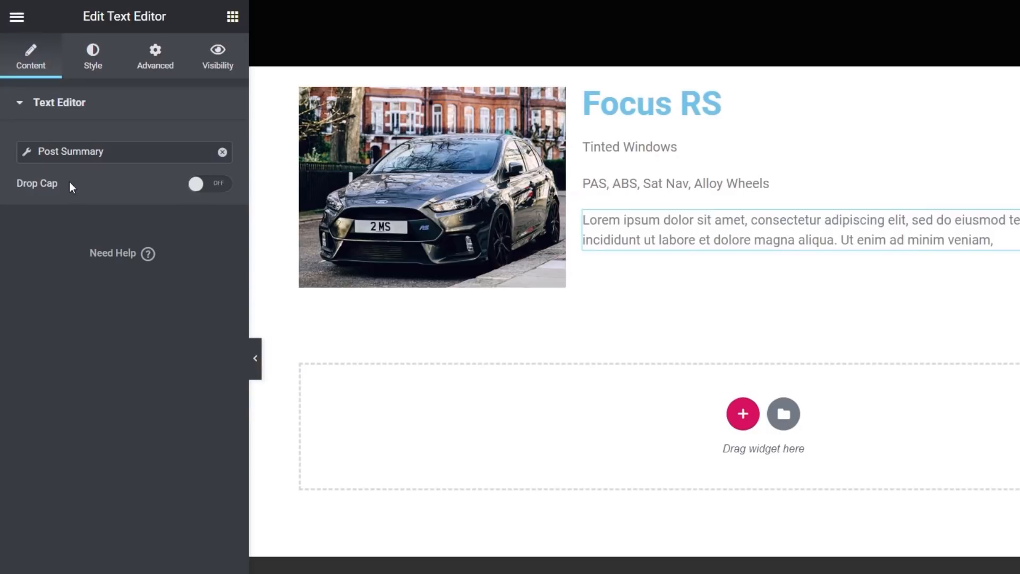
pyautogui.click(27, 154)
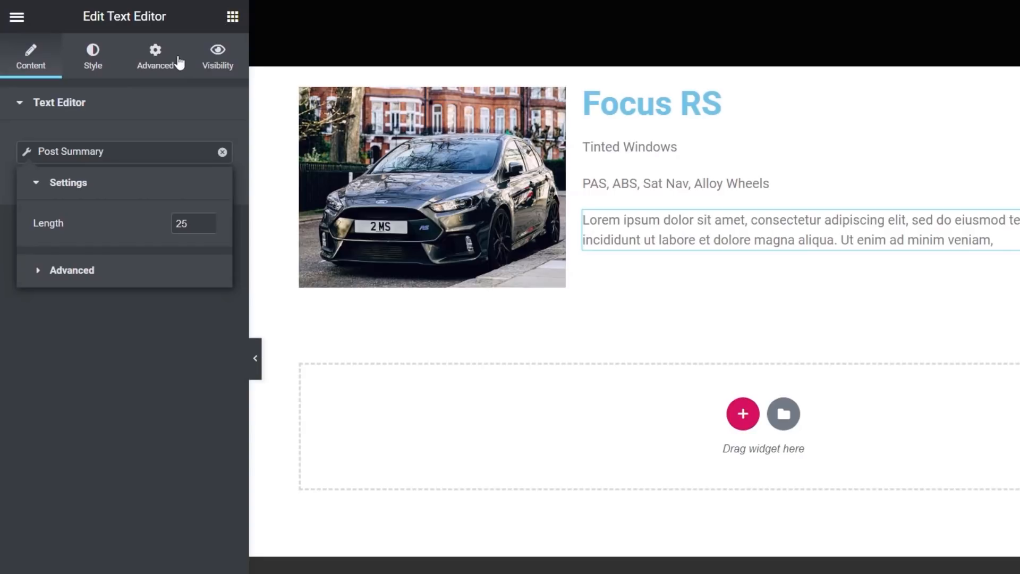
# Step: Add a Heading widget to the third inner column and make it a centred H4
pyautogui.click(233, 16)
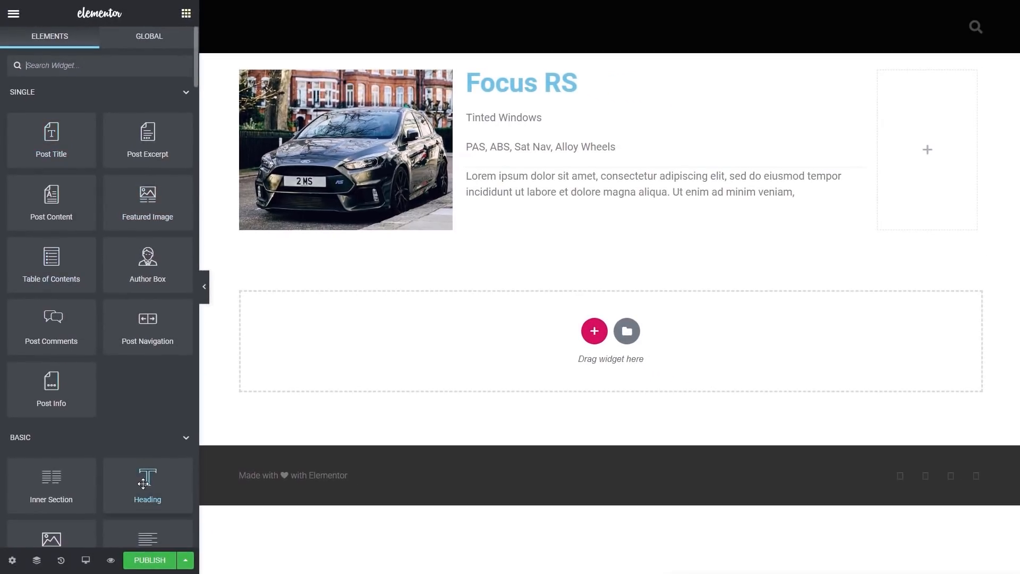
pyautogui.moveTo(143, 483); pyautogui.dragTo(922, 110)
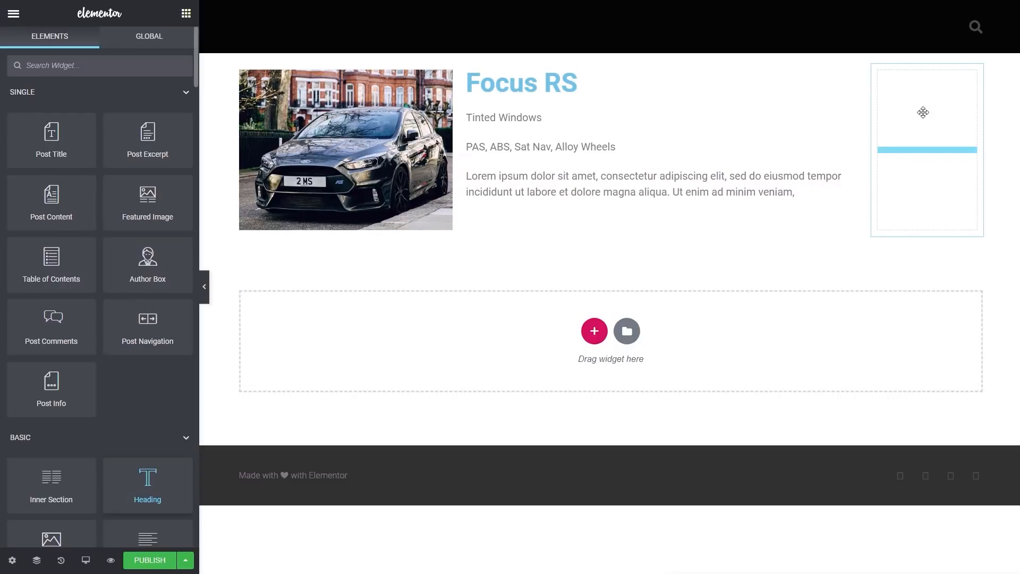
pyautogui.click(141, 279)
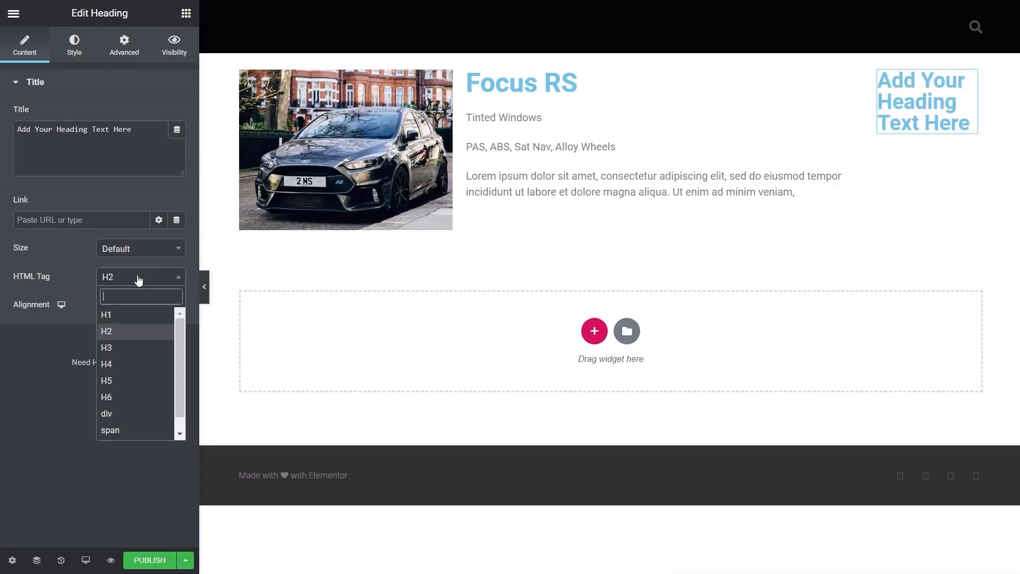
pyautogui.click(124, 367)
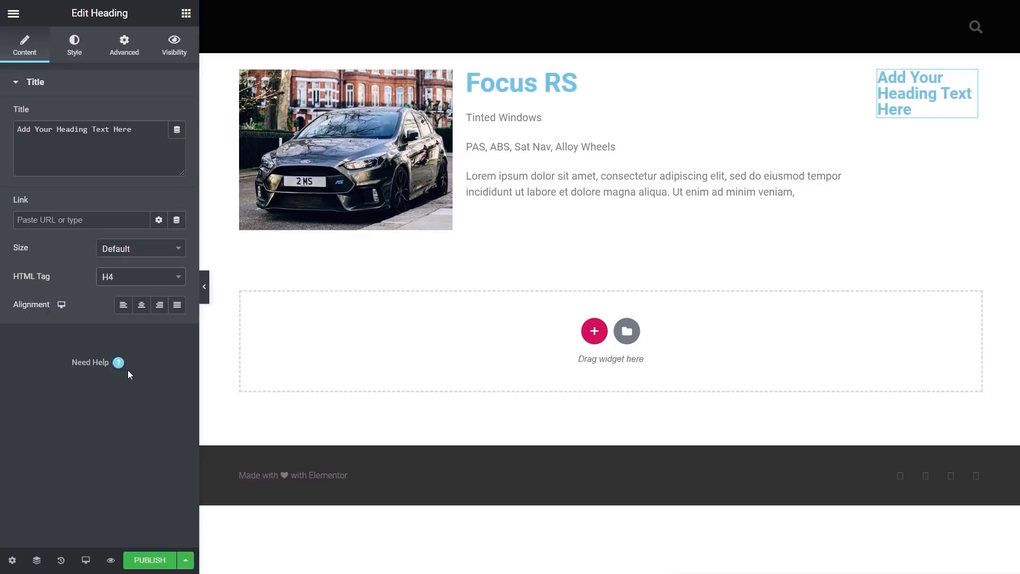
pyautogui.click(141, 304)
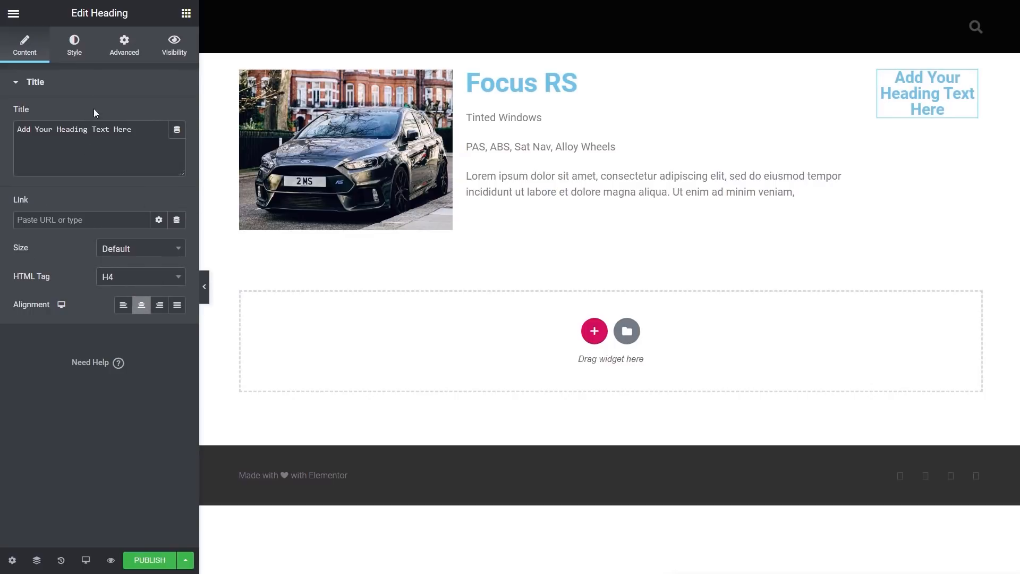
# Step: Link the heading's title to a dynamic ACF Field with Vehicle Price as its key
pyautogui.click(182, 136)
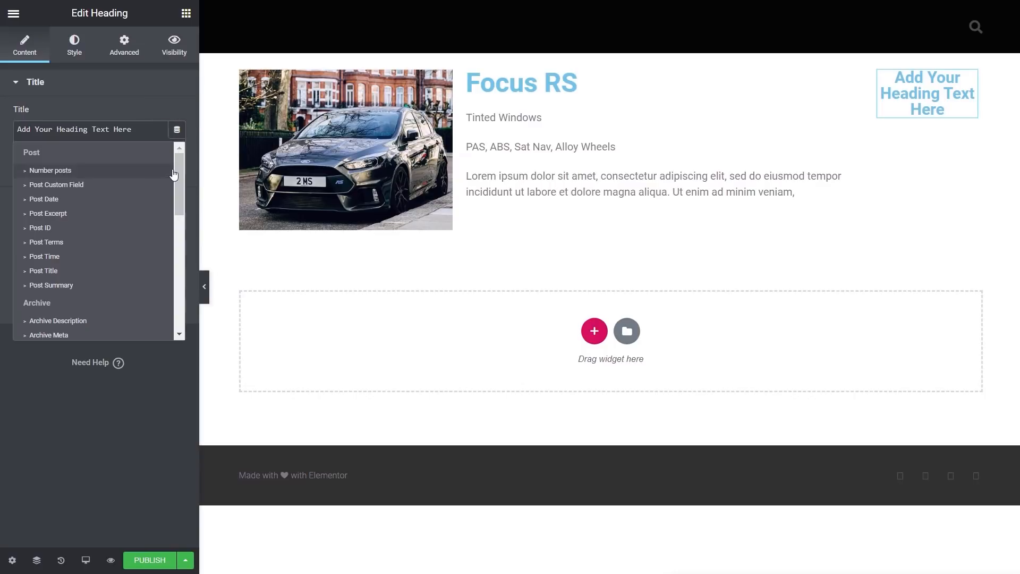
pyautogui.moveTo(180, 168); pyautogui.dragTo(184, 273)
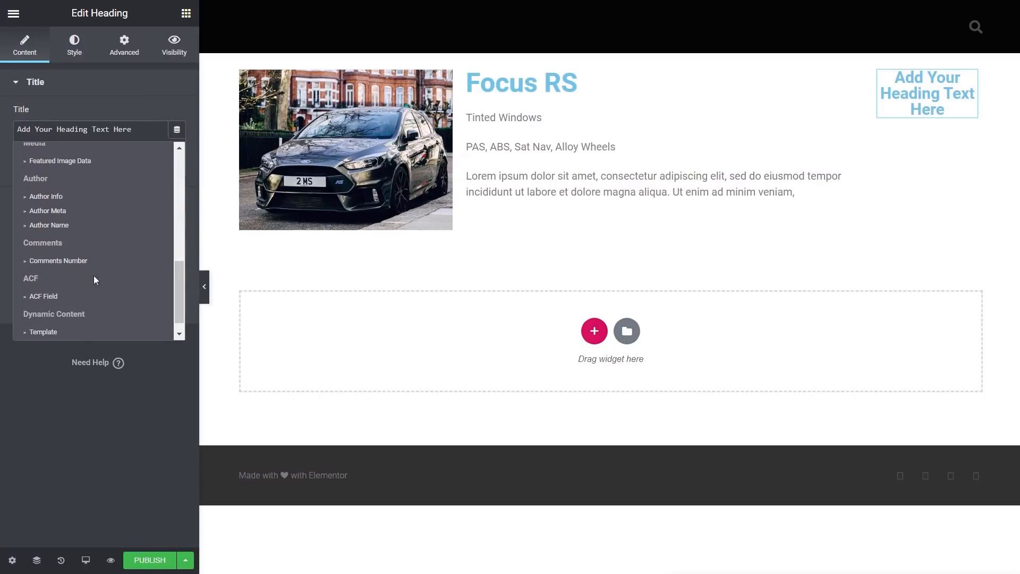
pyautogui.click(42, 296)
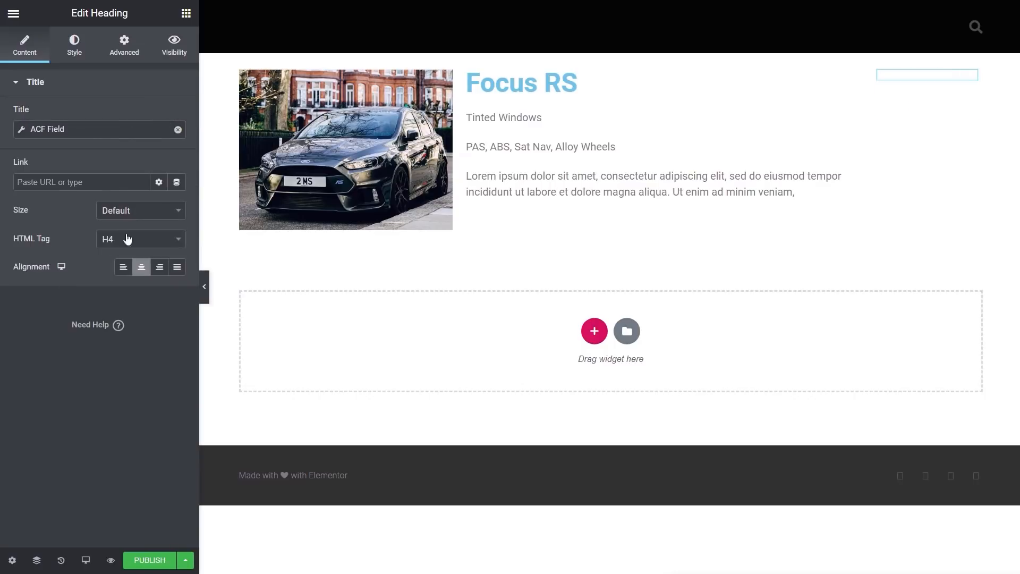
pyautogui.click(21, 132)
pyautogui.click(166, 189)
pyautogui.moveTo(166, 241); pyautogui.dragTo(165, 283)
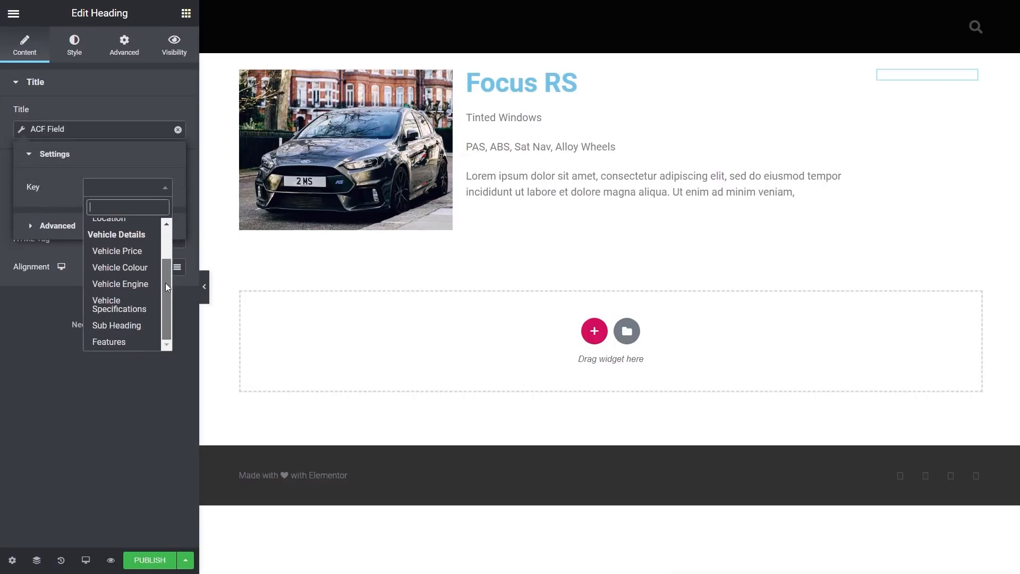
pyautogui.click(119, 254)
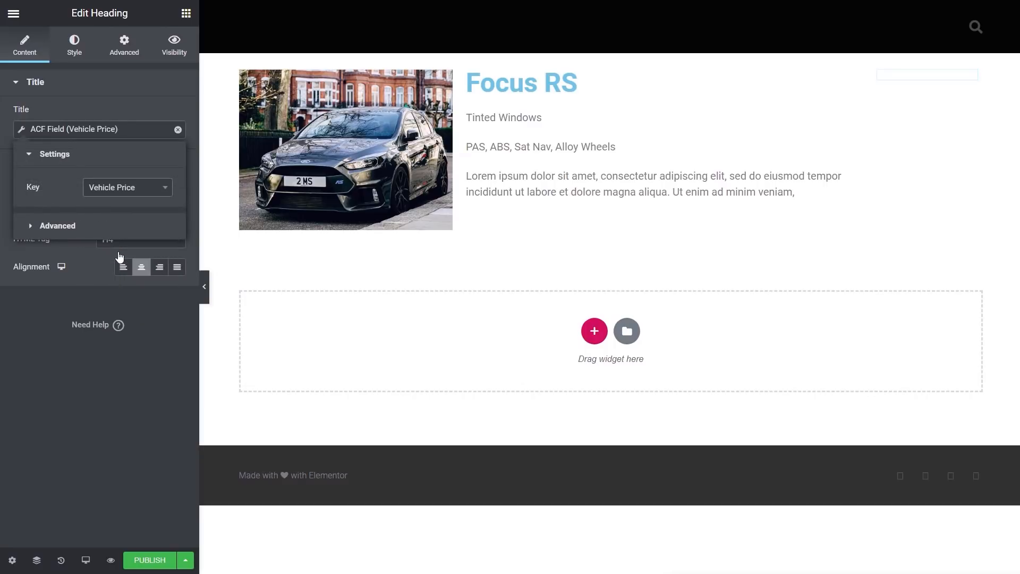
# Step: Put the text "Price £" before the heading's Vehicle Price value
pyautogui.click(39, 228)
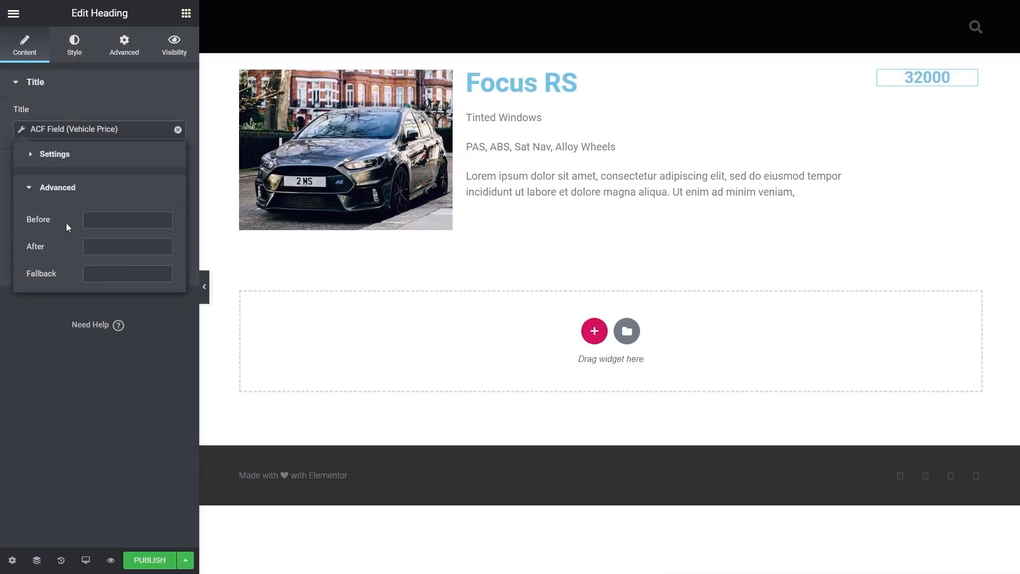
pyautogui.write('Prie')
pyautogui.write('e')
pyautogui.write(' £')
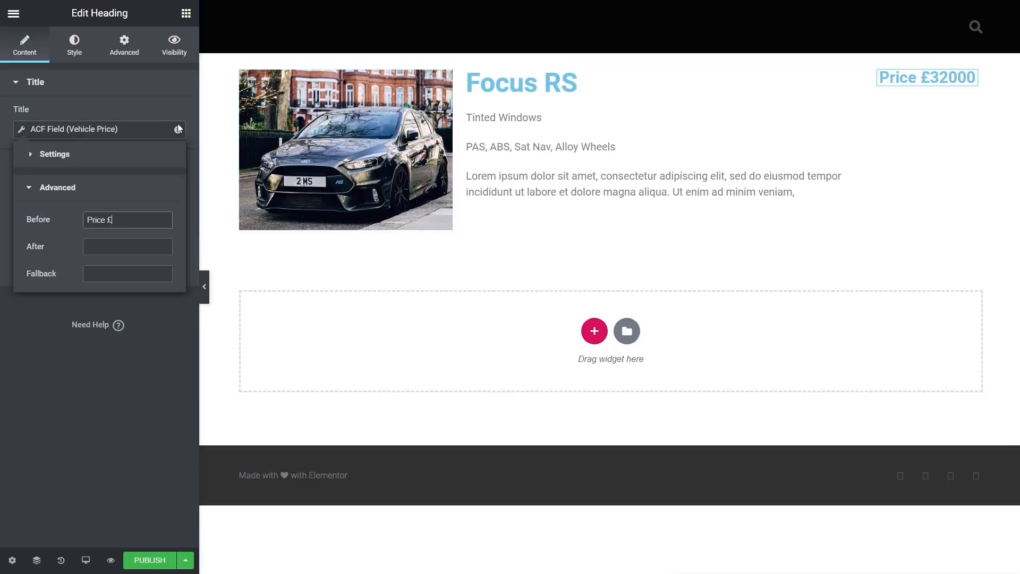
# Step: Find the Gallery widget that supports layout settings and place it beneath the three-column inner section
pyautogui.click(186, 16)
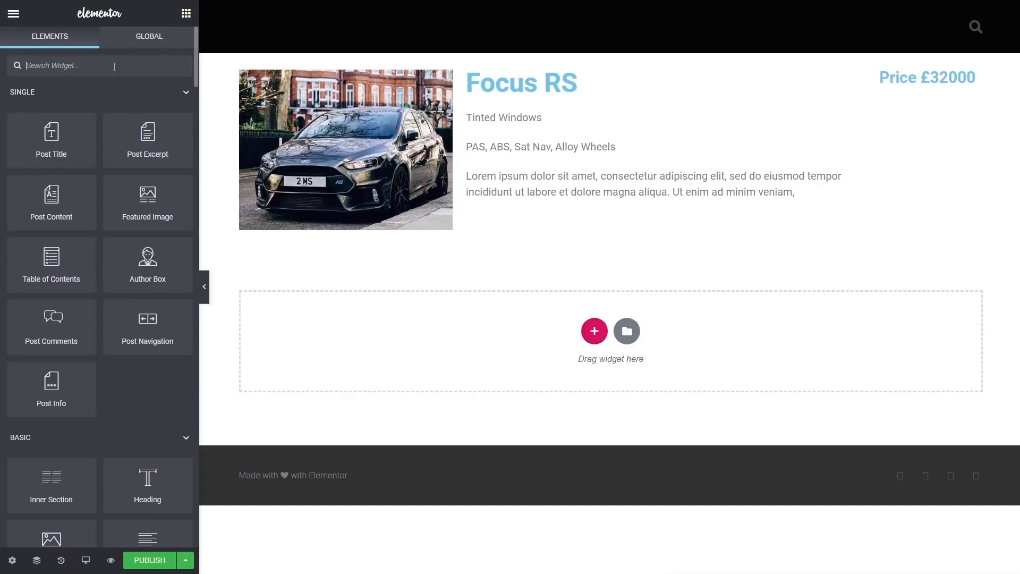
pyautogui.write('gallery')
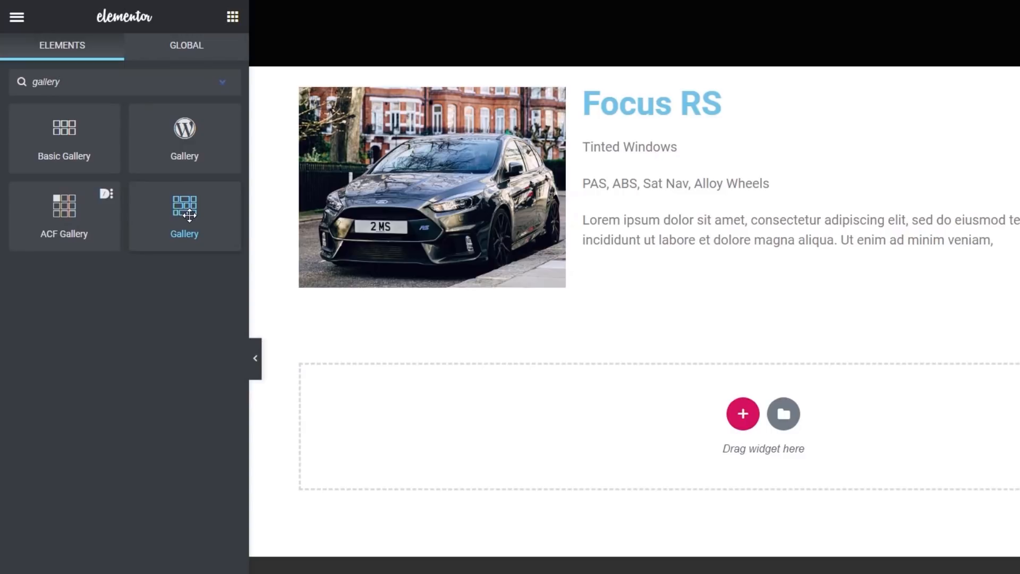
pyautogui.moveTo(189, 215); pyautogui.dragTo(664, 284)
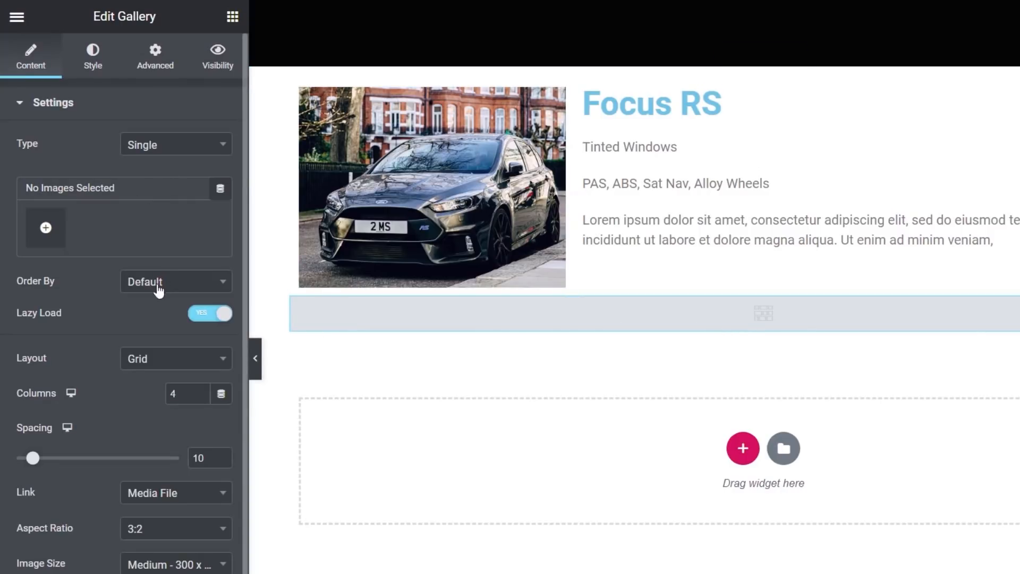
# Step: Link the gallery's images to a dynamic ACF Gallery Field with Gallery as its key
pyautogui.click(220, 191)
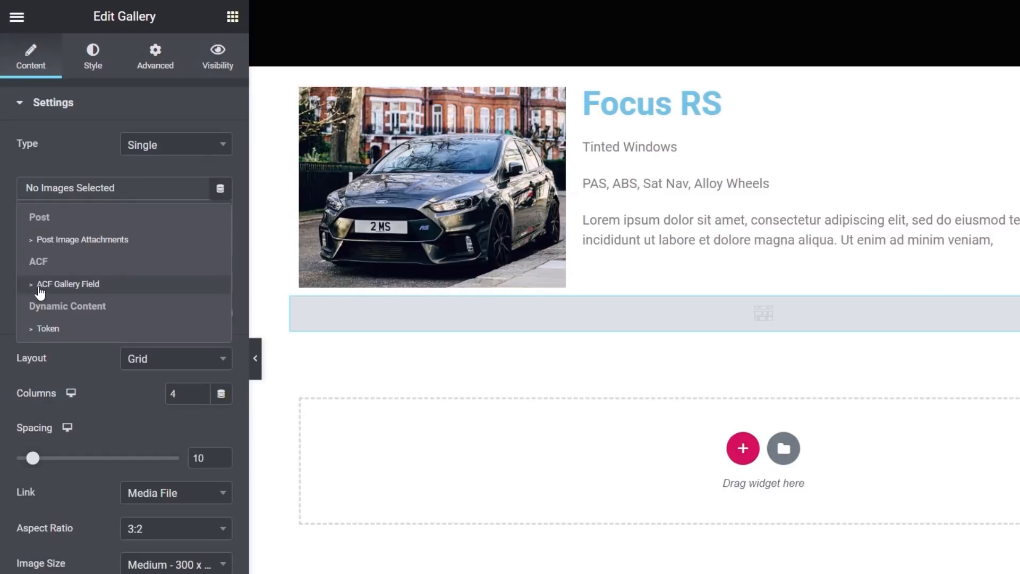
pyautogui.click(58, 287)
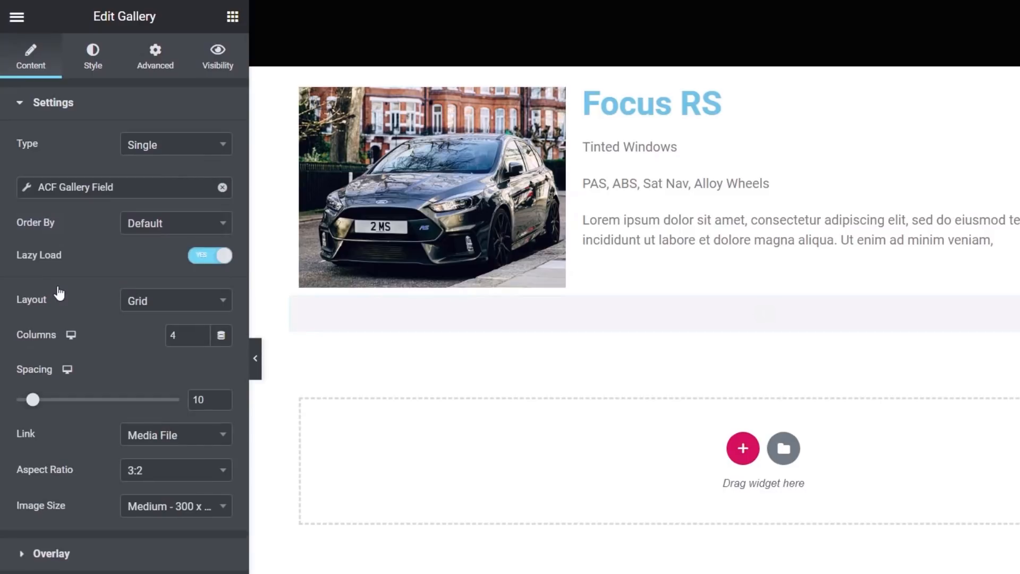
pyautogui.click(28, 190)
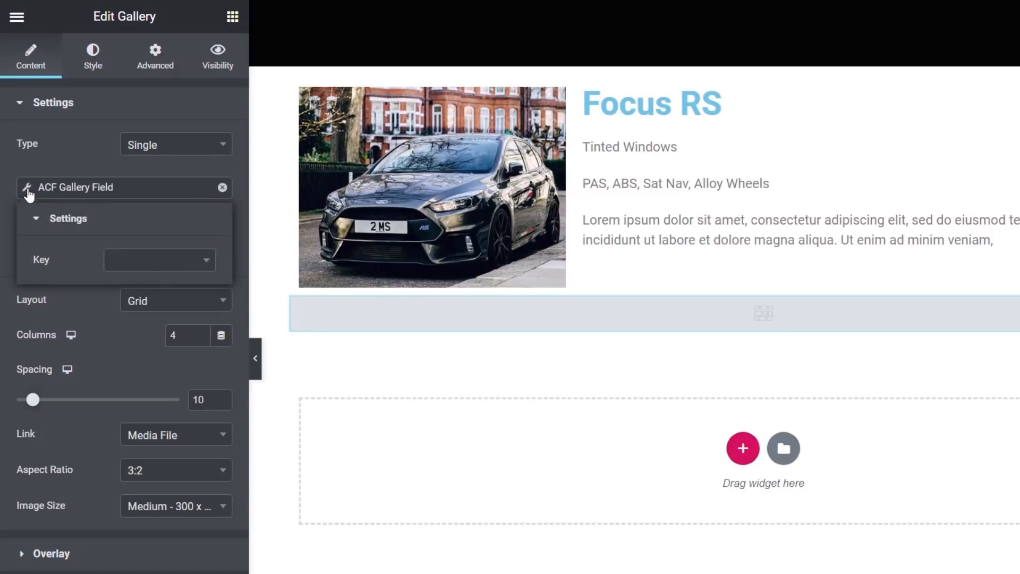
pyautogui.click(170, 264)
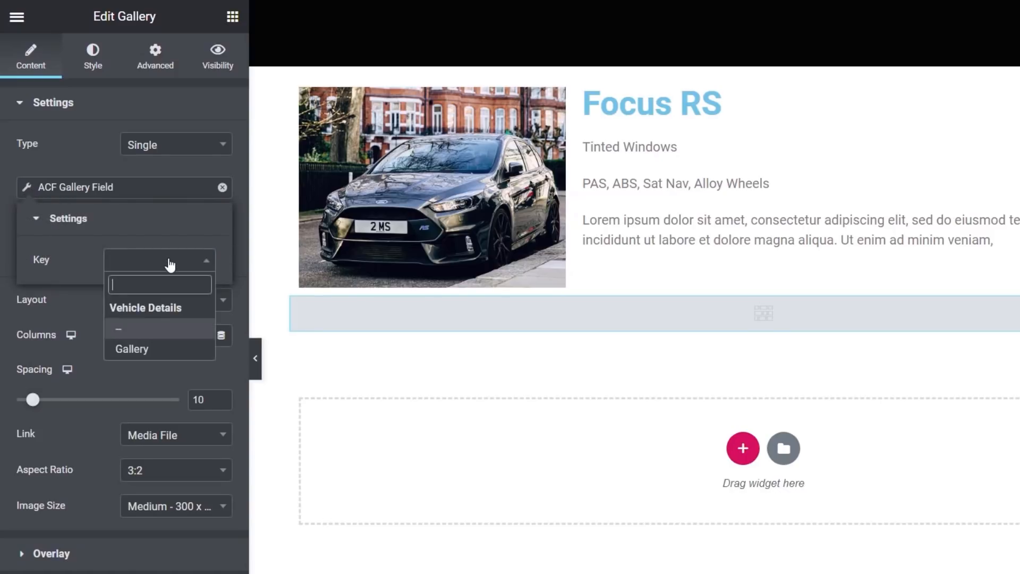
pyautogui.click(154, 351)
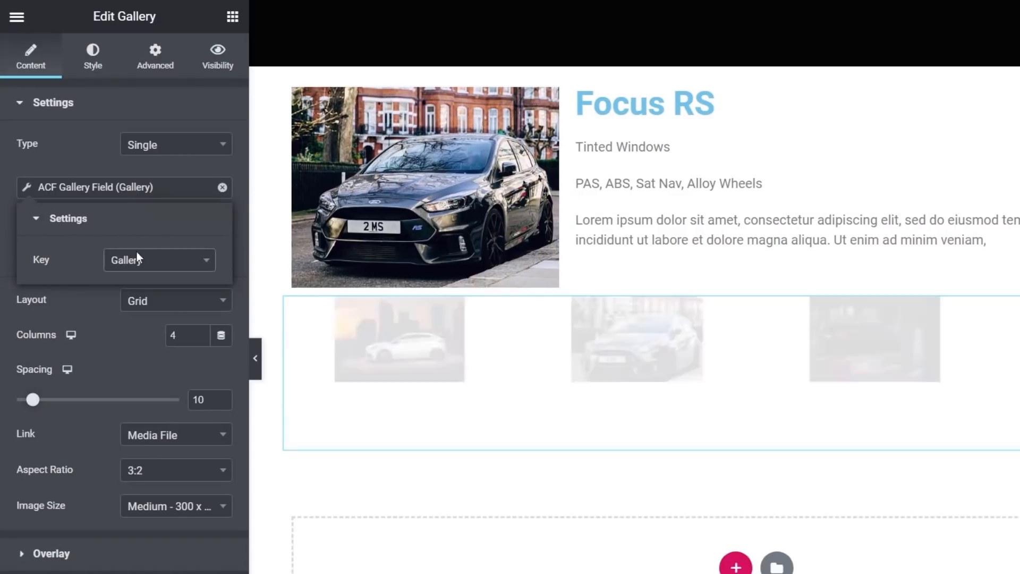
pyautogui.click(91, 314)
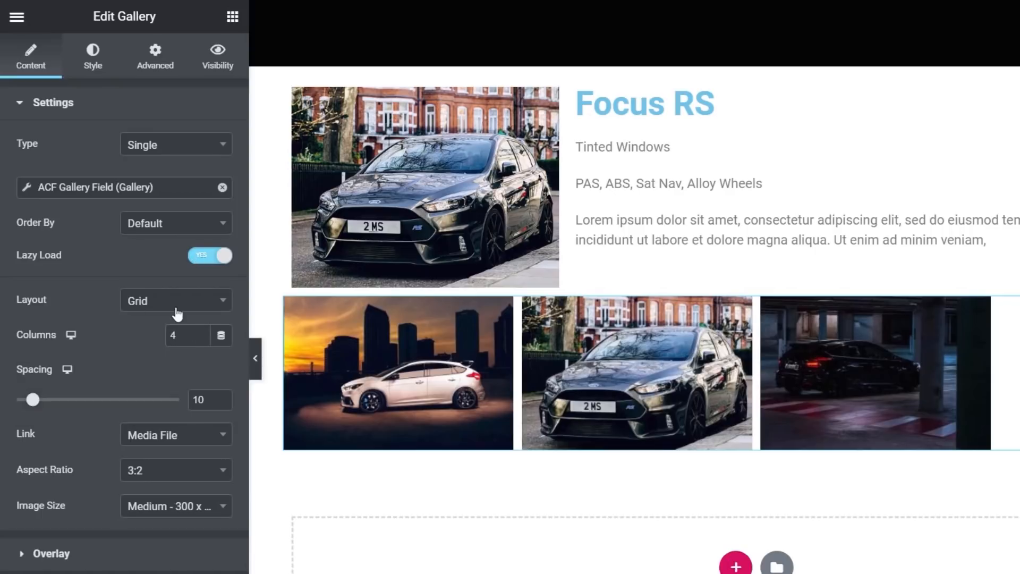
# Step: Set the gallery to 8 columns and link its images to a custom URL using the dynamic Post URL tag
pyautogui.doubleClick(167, 338)
pyautogui.write('8')
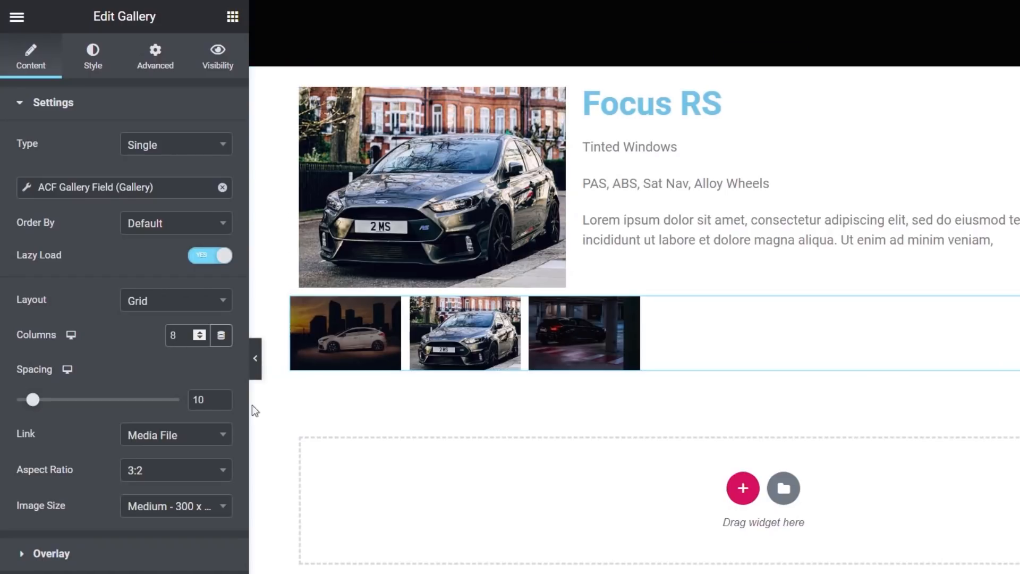
pyautogui.click(192, 441)
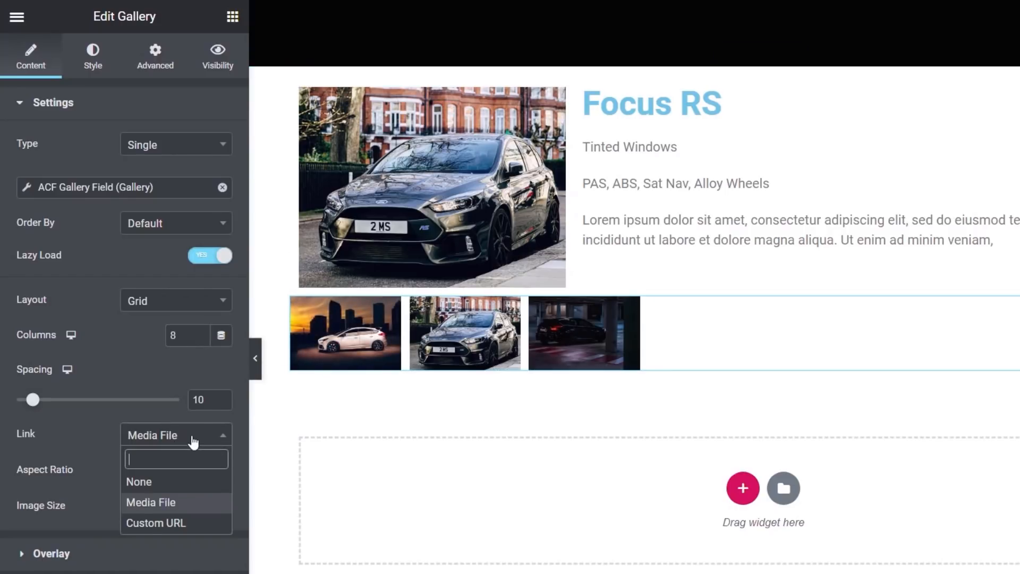
pyautogui.click(181, 525)
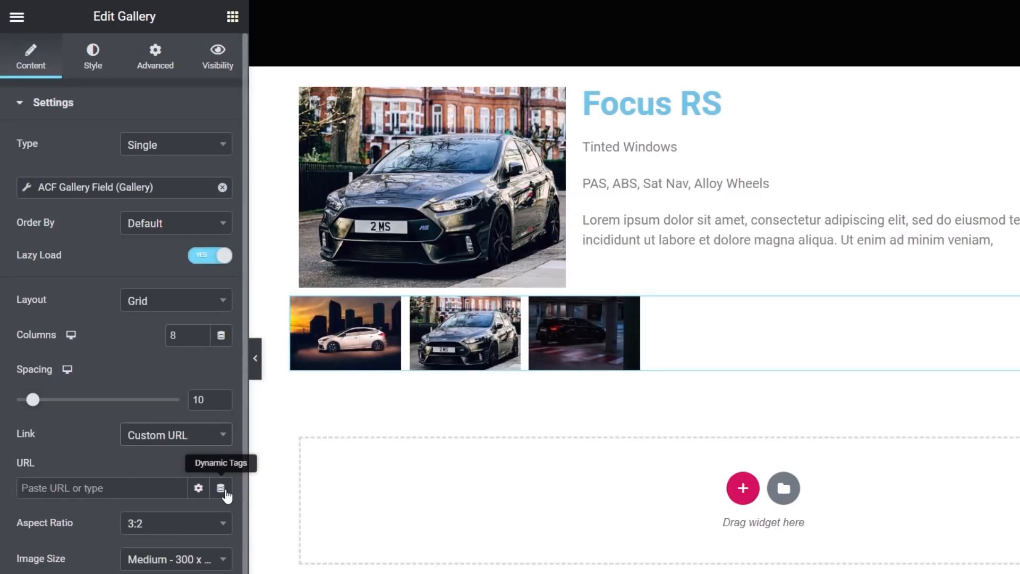
pyautogui.click(221, 489)
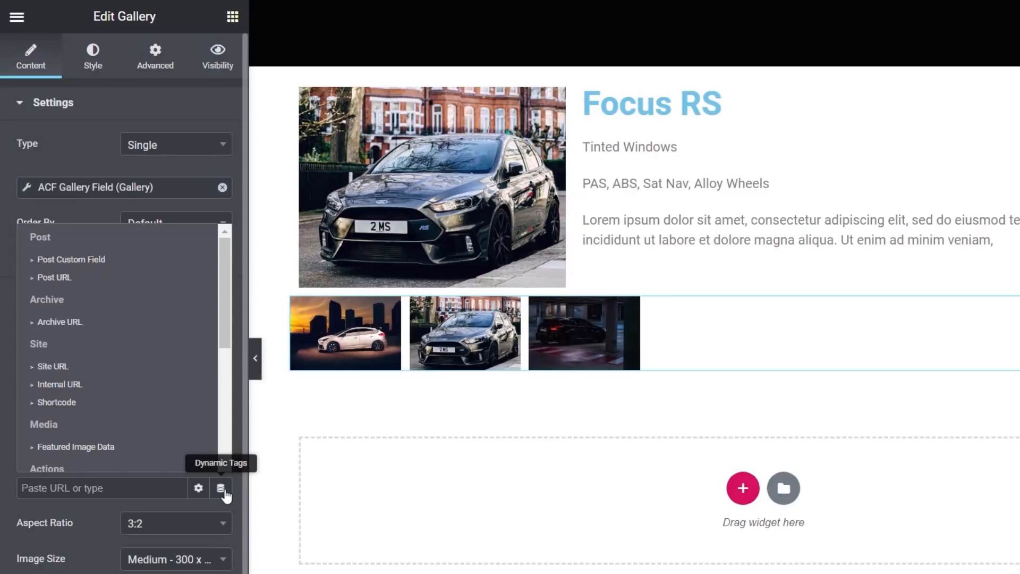
pyautogui.click(84, 285)
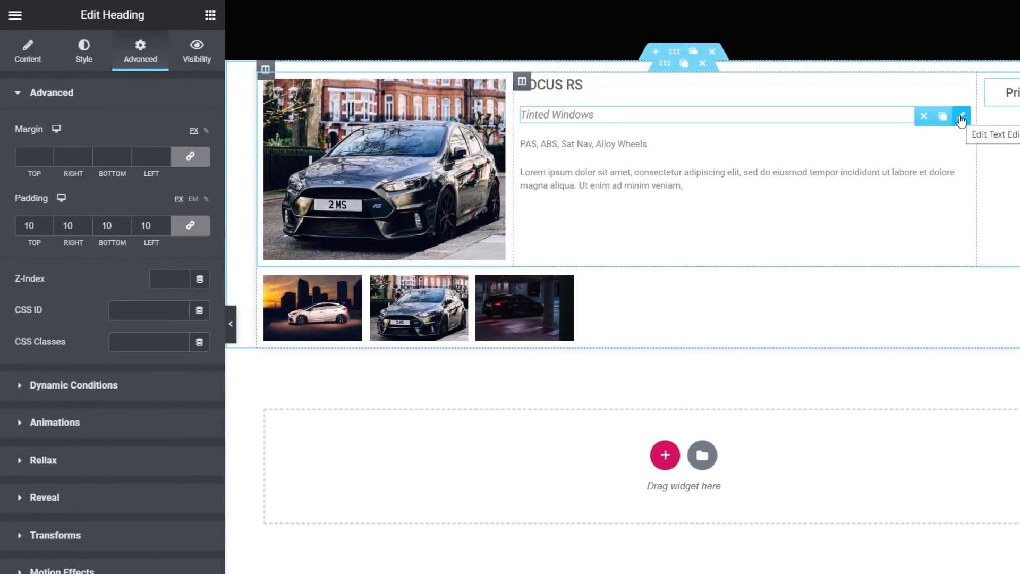
# Step: Add an ACF Field dynamic tag to the dynamic conditions of the "Tinted Windows" text
pyautogui.click(971, 118)
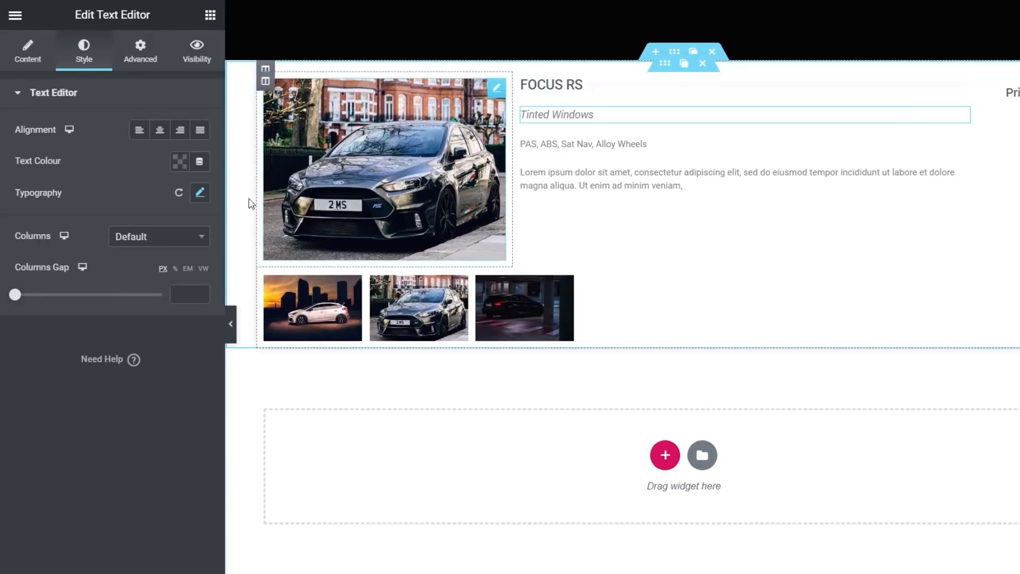
pyautogui.click(140, 52)
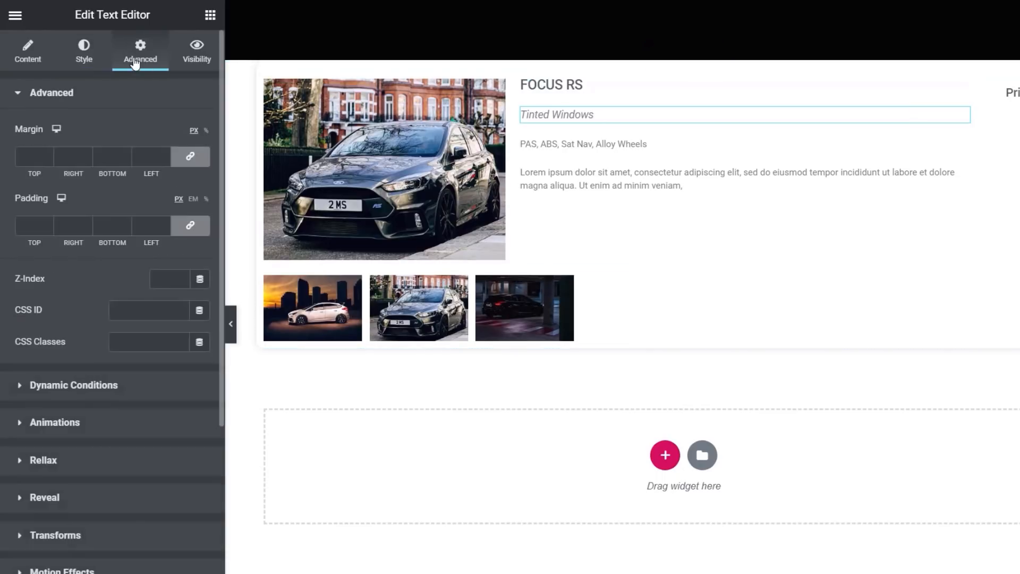
pyautogui.click(57, 387)
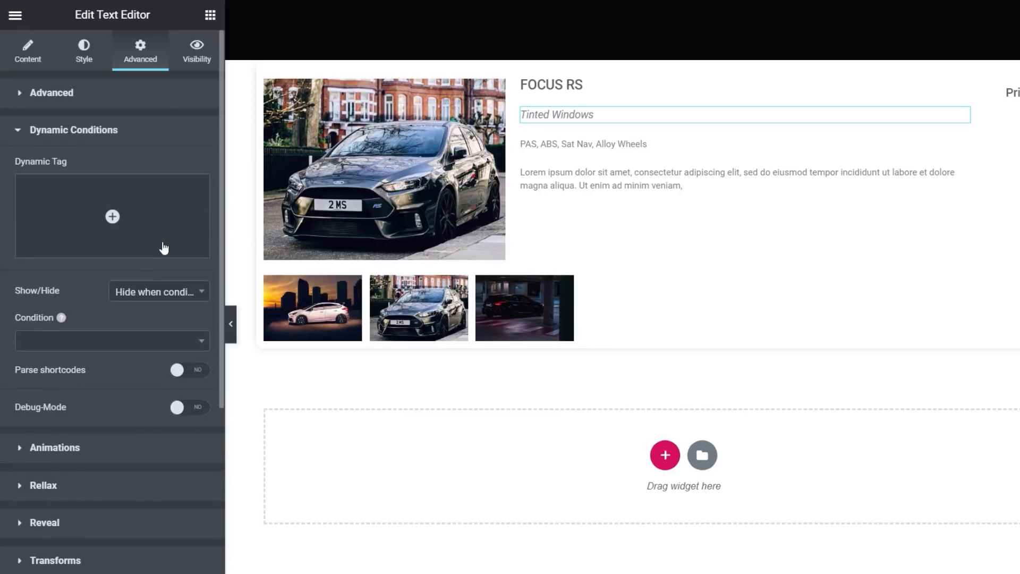
pyautogui.moveTo(101, 217)
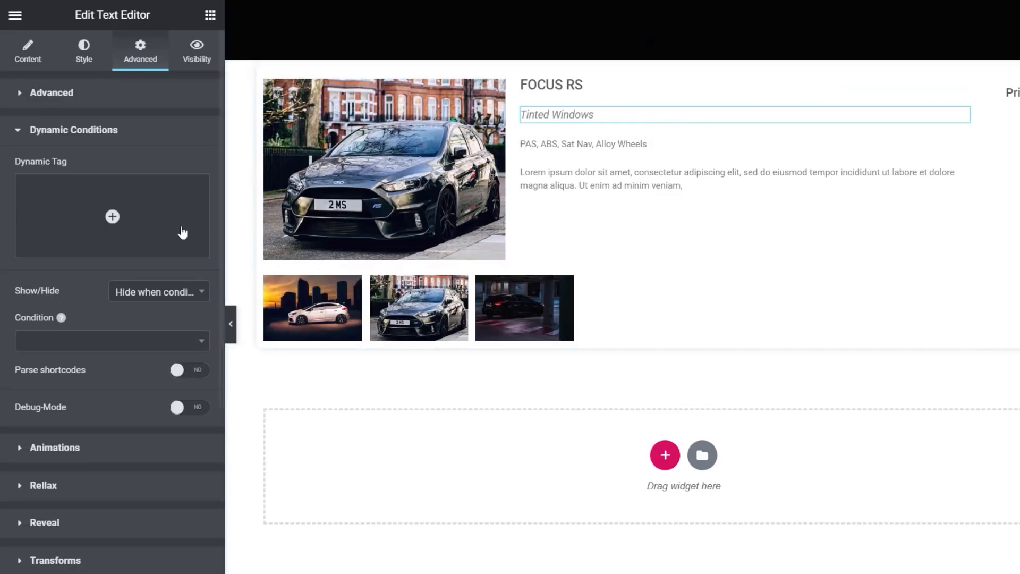
pyautogui.click(197, 249)
pyautogui.moveTo(204, 287); pyautogui.dragTo(203, 451)
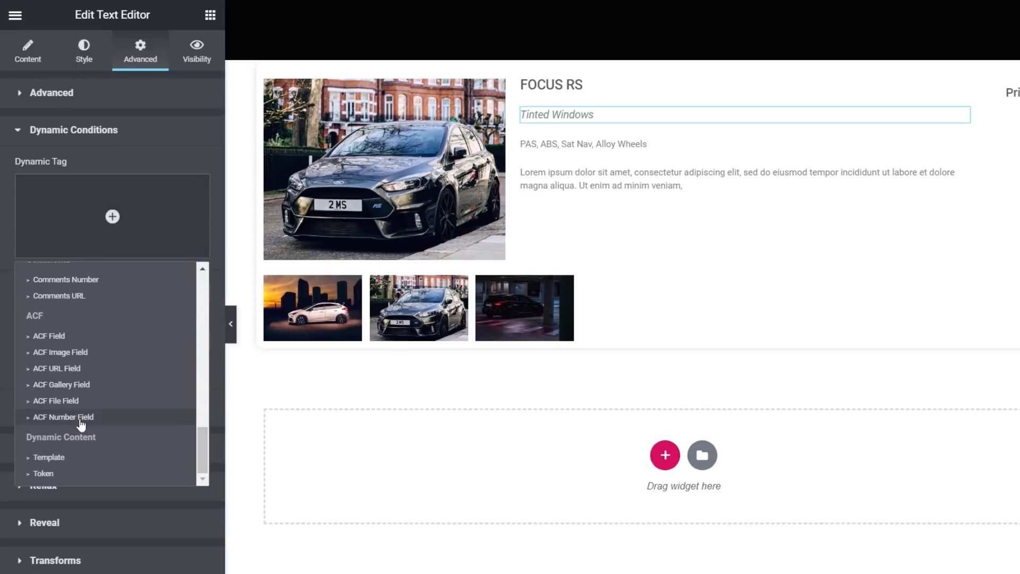
pyautogui.click(57, 337)
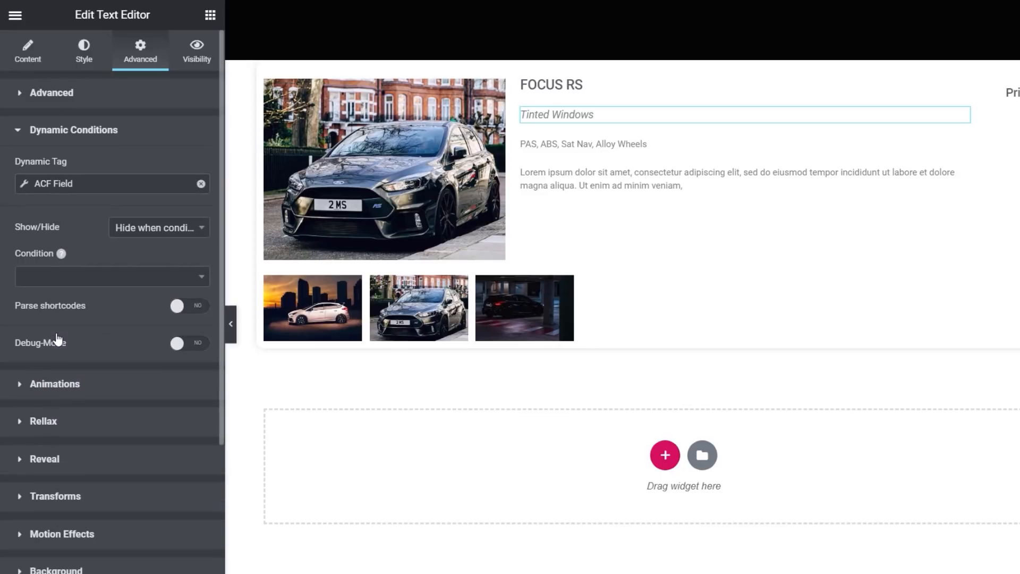
# Step: Set the condition tag's key to Sub Heading and choose Is empty as the condition for hiding the text
pyautogui.click(31, 186)
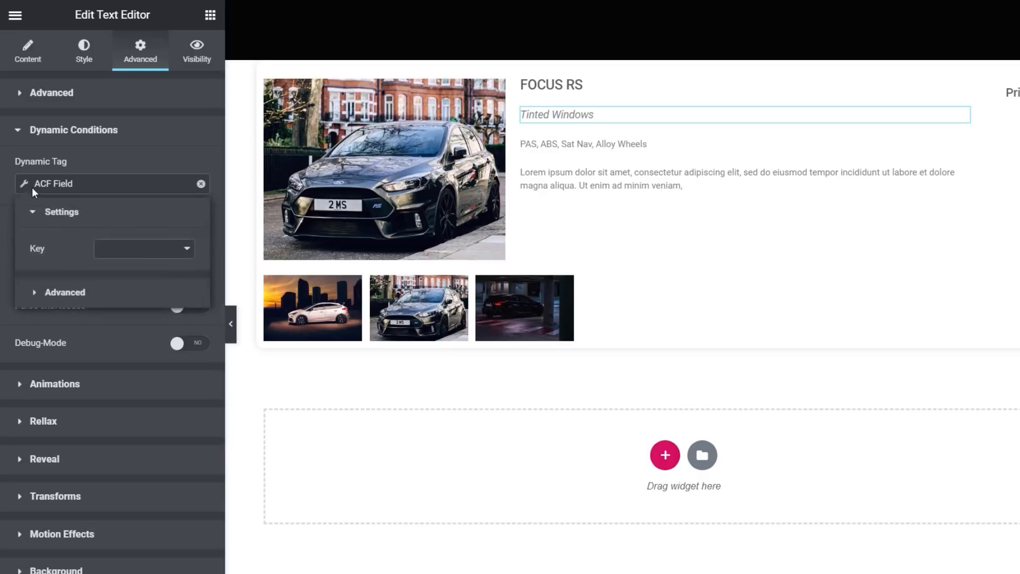
pyautogui.click(141, 254)
pyautogui.moveTo(186, 314); pyautogui.dragTo(186, 352)
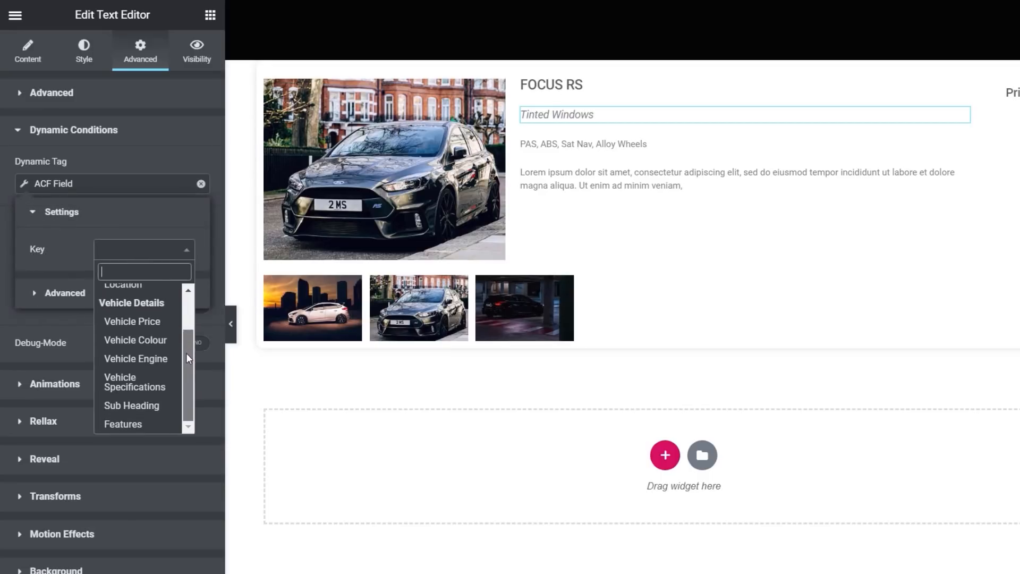
pyautogui.click(154, 407)
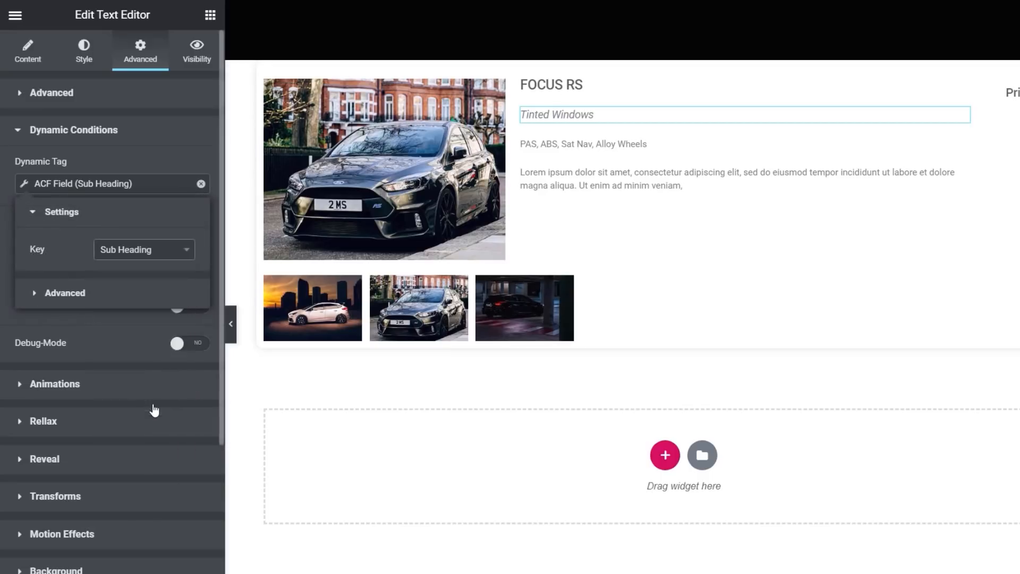
pyautogui.click(94, 164)
pyautogui.click(147, 234)
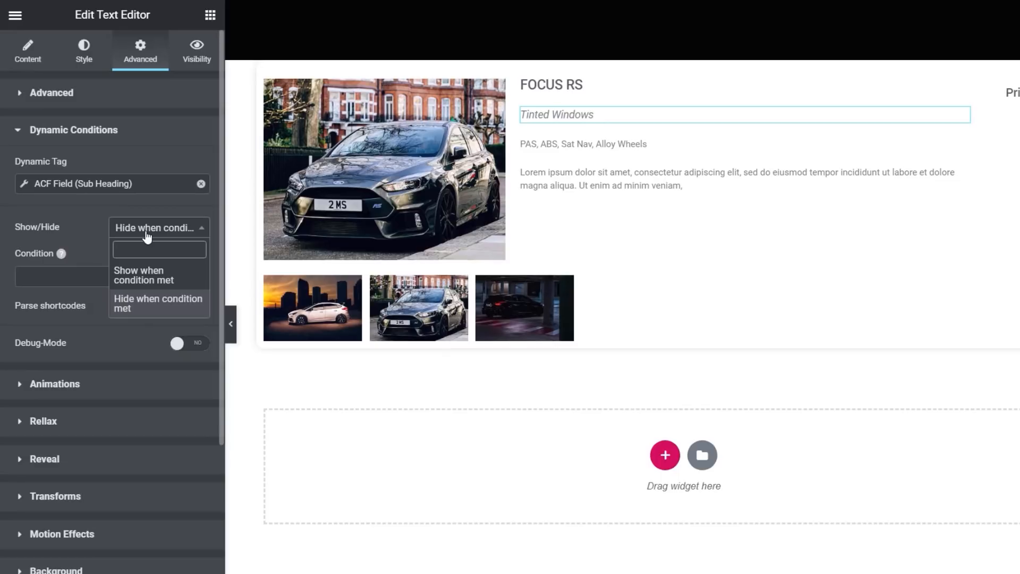
pyautogui.click(86, 223)
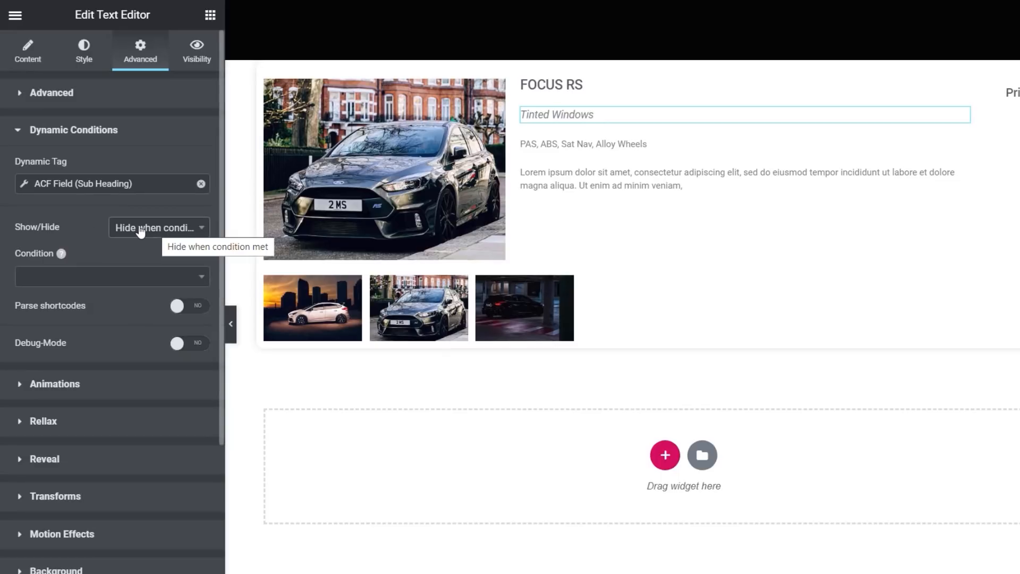
pyautogui.click(96, 276)
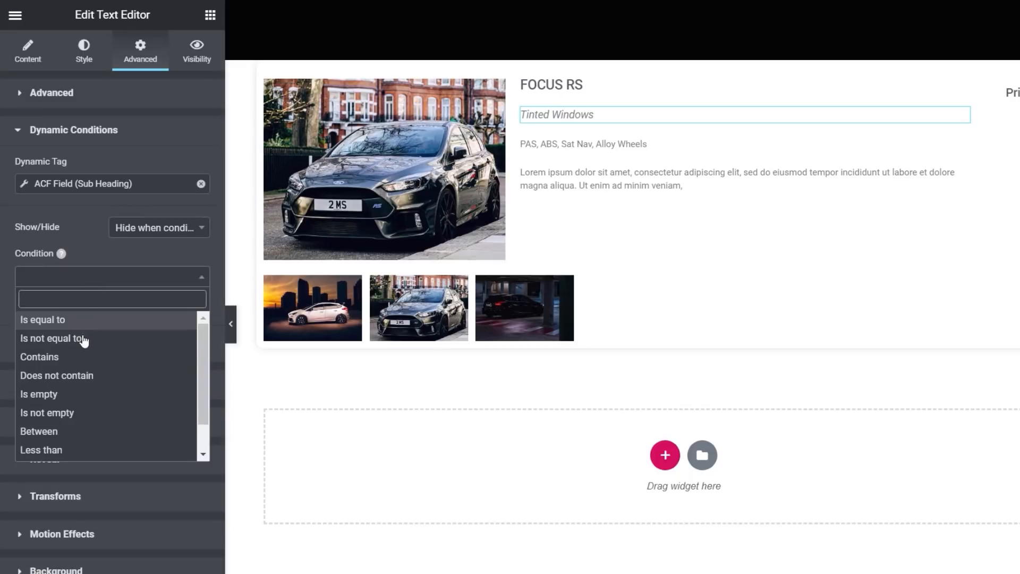
pyautogui.click(71, 394)
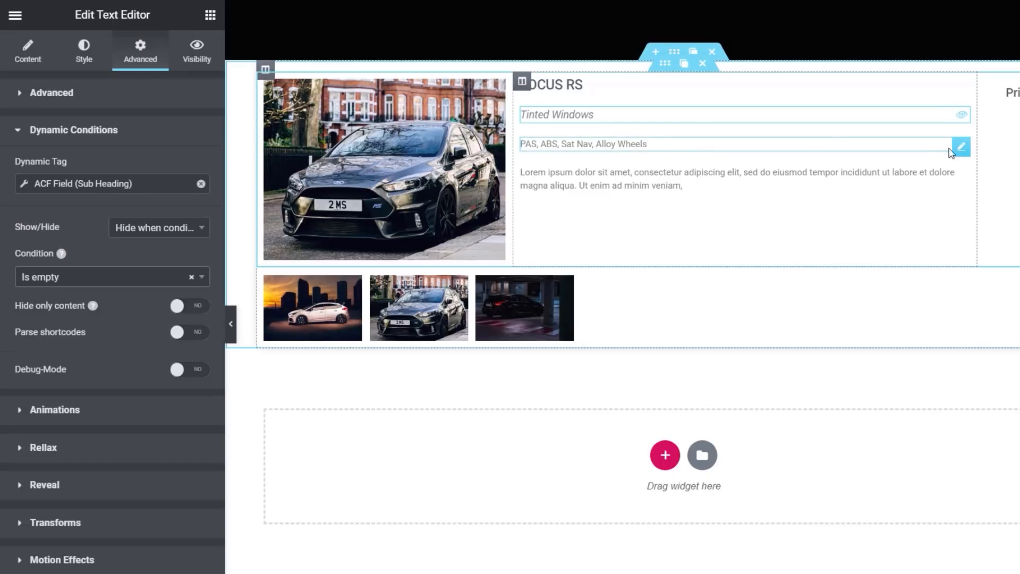
# Step: Add an ACF Field dynamic tag to the dynamic conditions of the "PAS, ABS, Sat Nav, Alloy Wheels" text
pyautogui.click(961, 152)
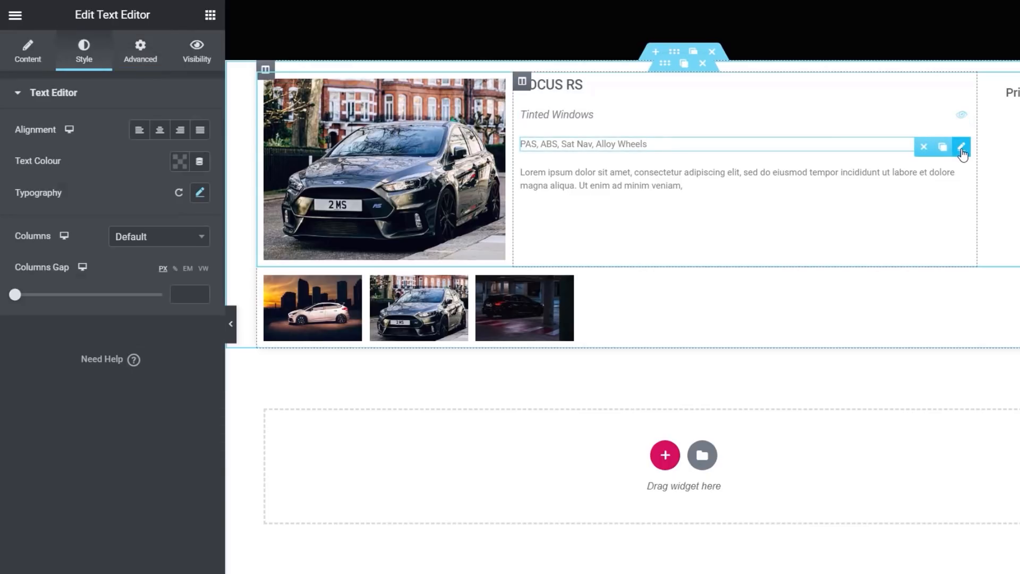
pyautogui.click(140, 53)
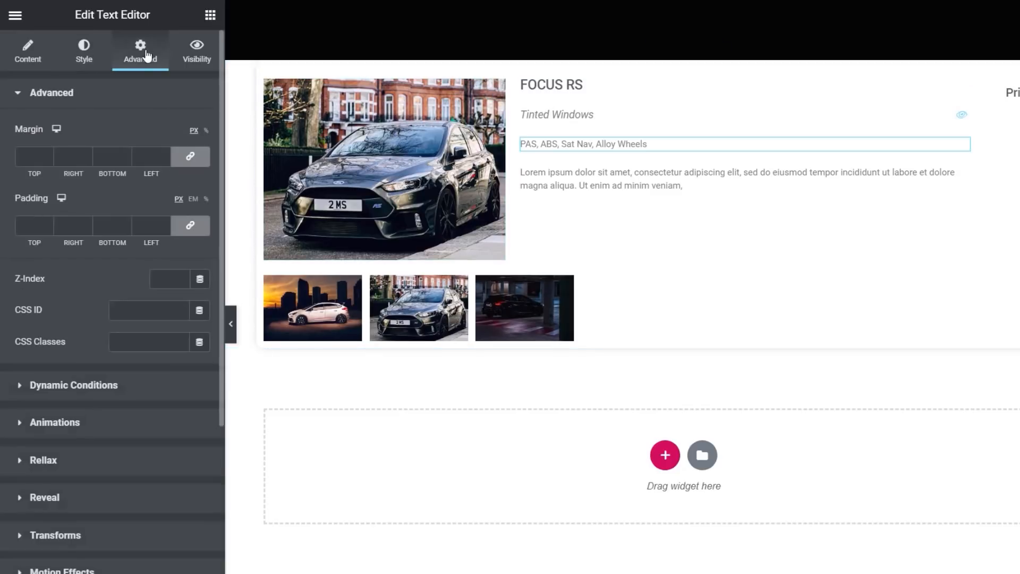
pyautogui.click(65, 385)
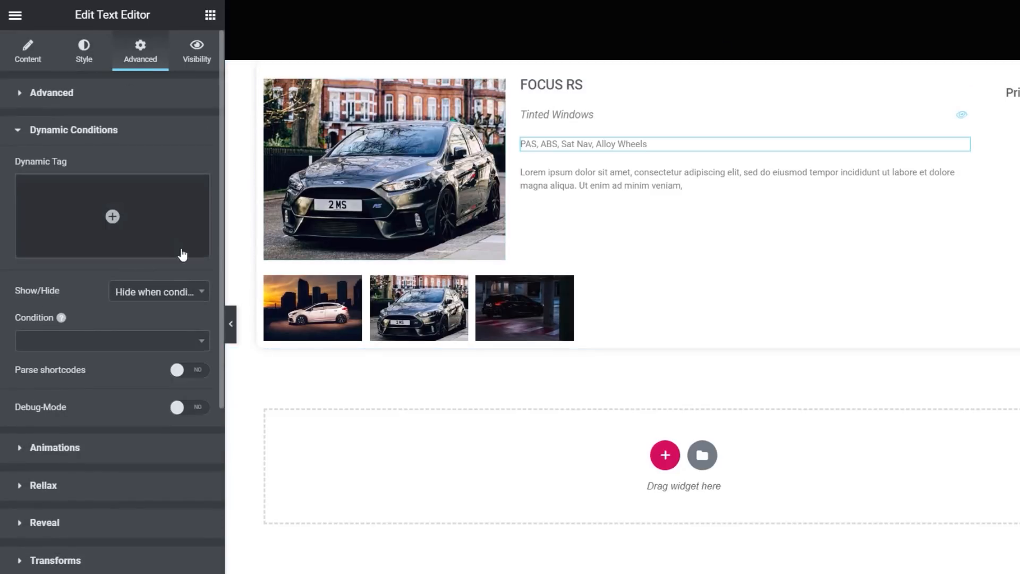
pyautogui.click(200, 247)
pyautogui.moveTo(203, 289); pyautogui.dragTo(210, 441)
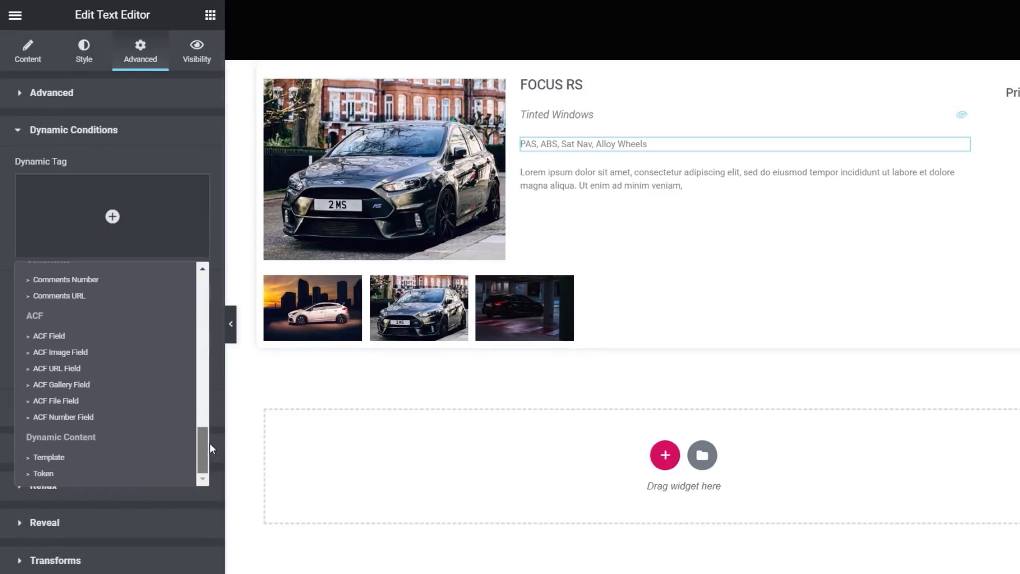
pyautogui.click(57, 337)
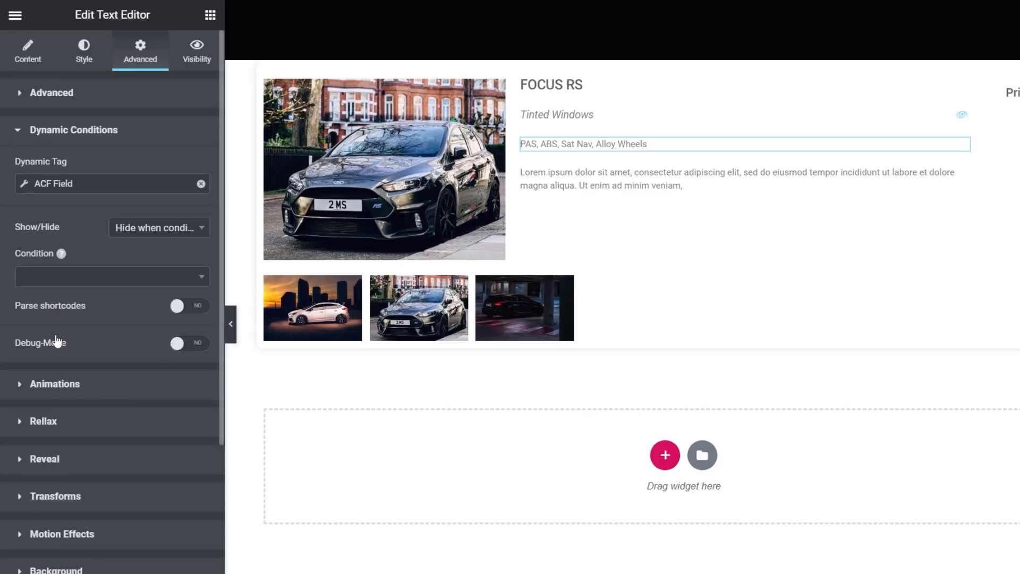
# Step: Set the features text's condition tag key to Features and choose Is empty as the condition for hiding it
pyautogui.click(26, 186)
pyautogui.click(186, 251)
pyautogui.moveTo(186, 319); pyautogui.dragTo(186, 353)
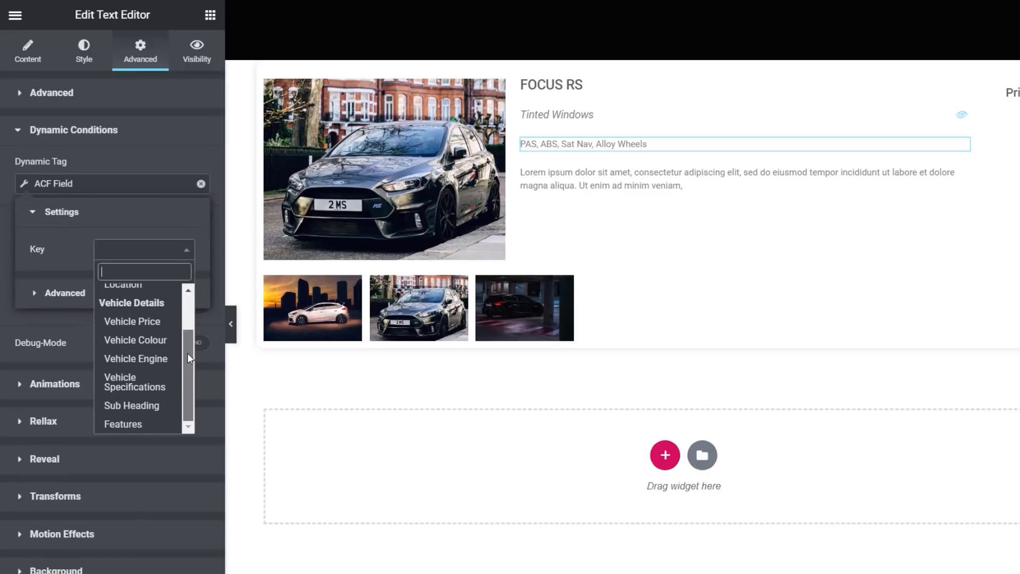
pyautogui.click(147, 425)
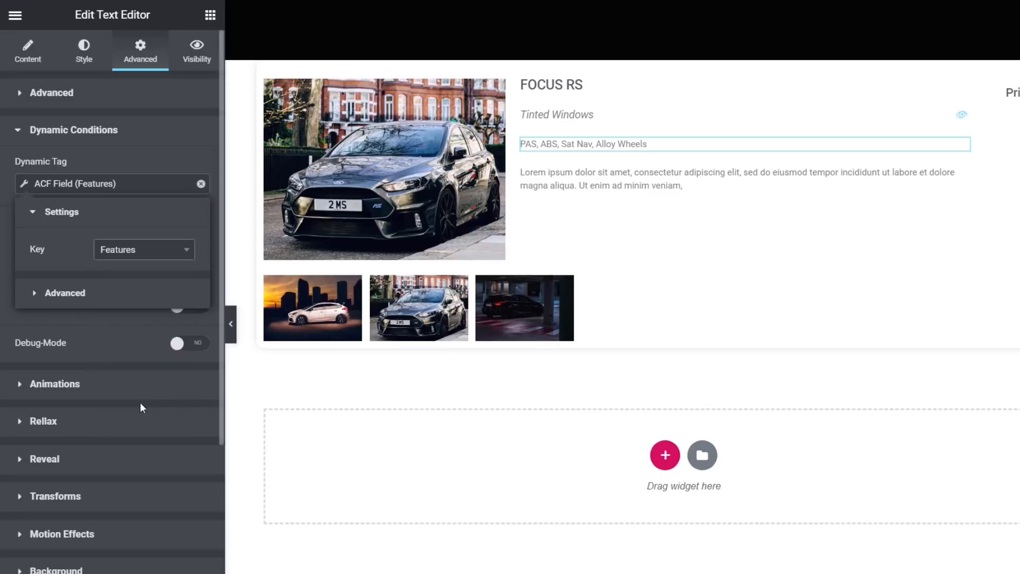
pyautogui.click(112, 170)
pyautogui.click(123, 278)
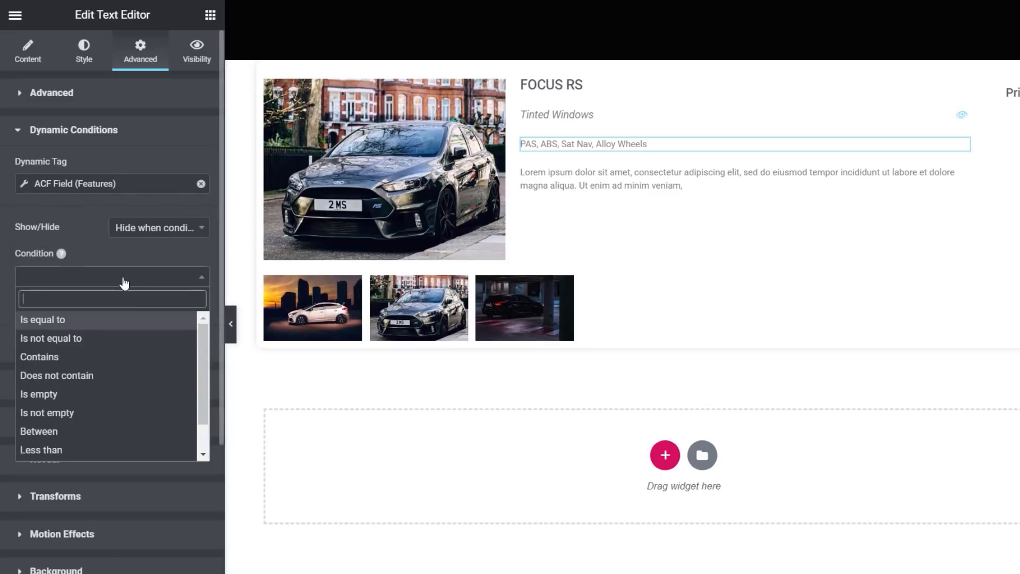
pyautogui.click(59, 393)
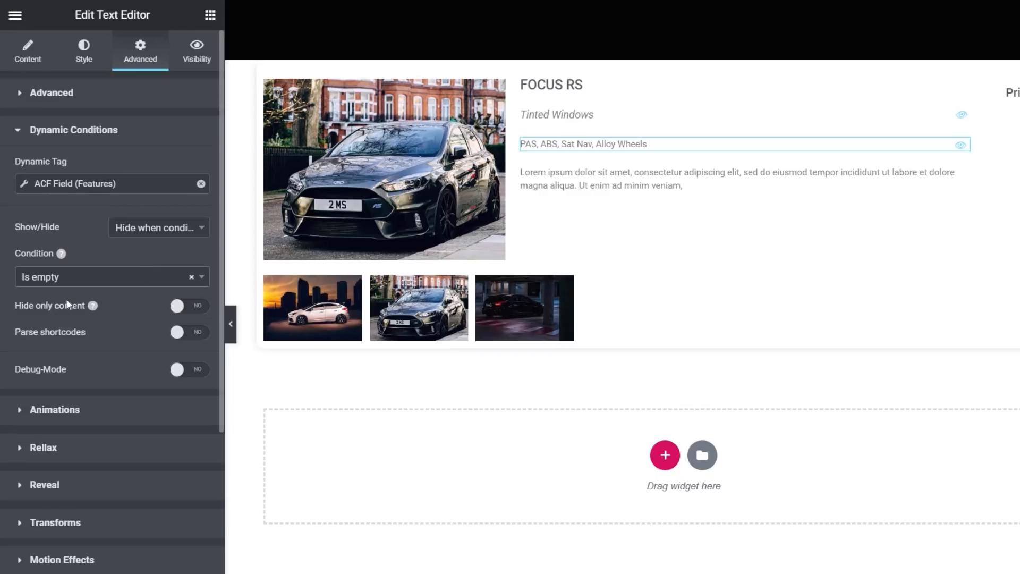
# Step: Publish the vehicle loop template without adding any display conditions
pyautogui.moveTo(29, 303)
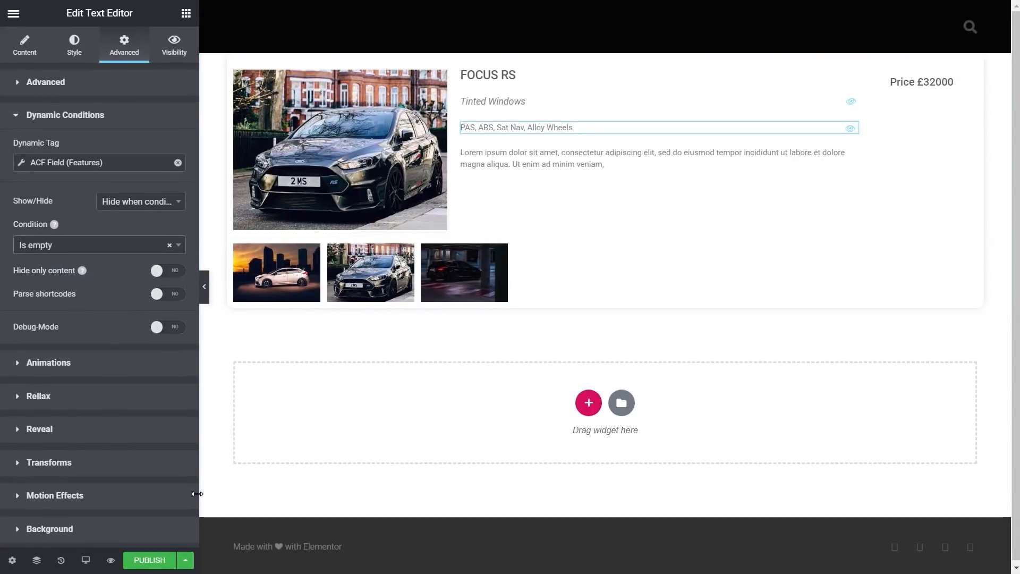
pyautogui.click(149, 562)
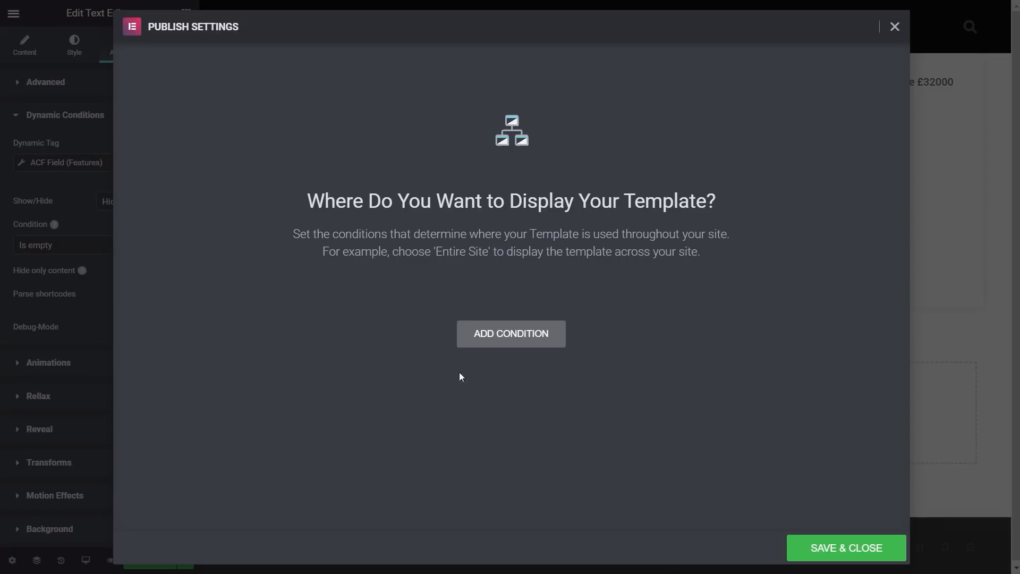
pyautogui.click(828, 537)
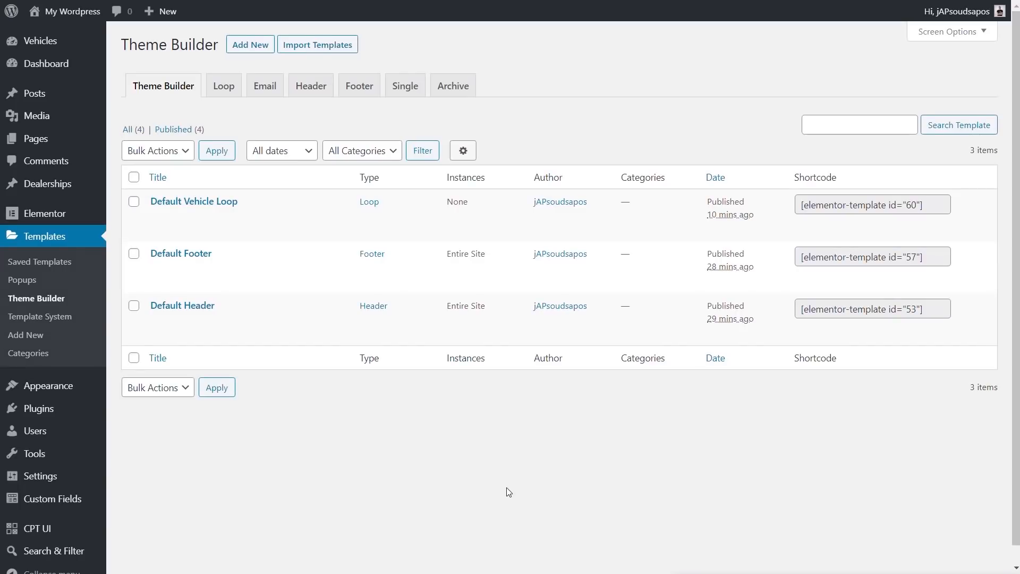
# Step: Create a new Archive theme template named "Default Vehicle Archive"
pyautogui.click(465, 89)
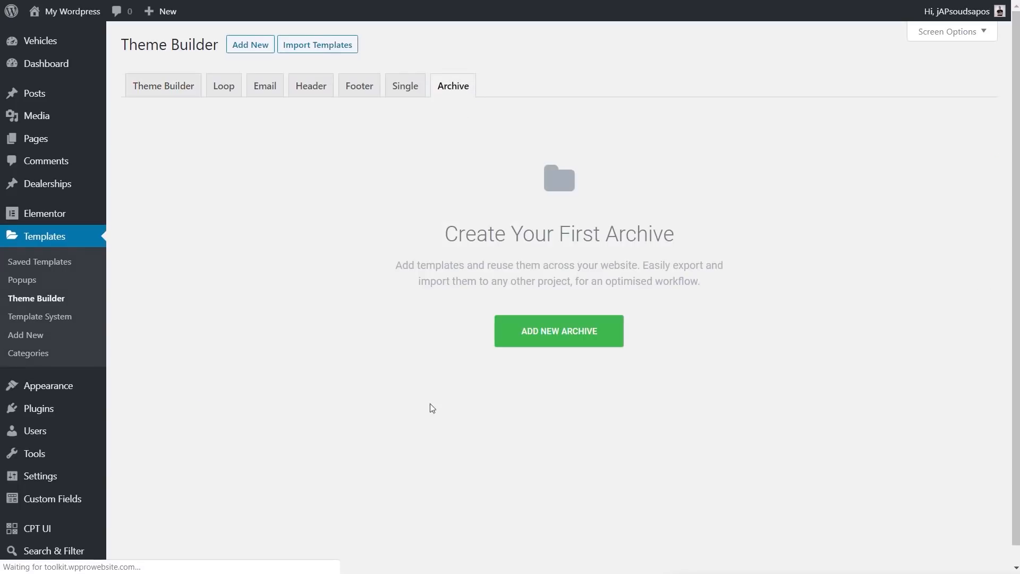
pyautogui.click(553, 330)
pyautogui.click(539, 348)
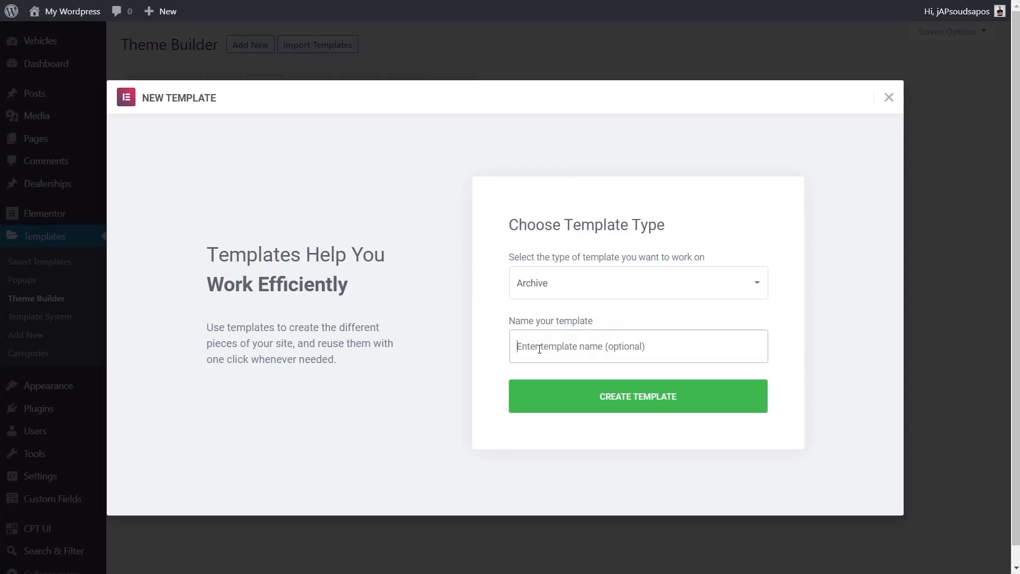
pyautogui.write('Ddefault')
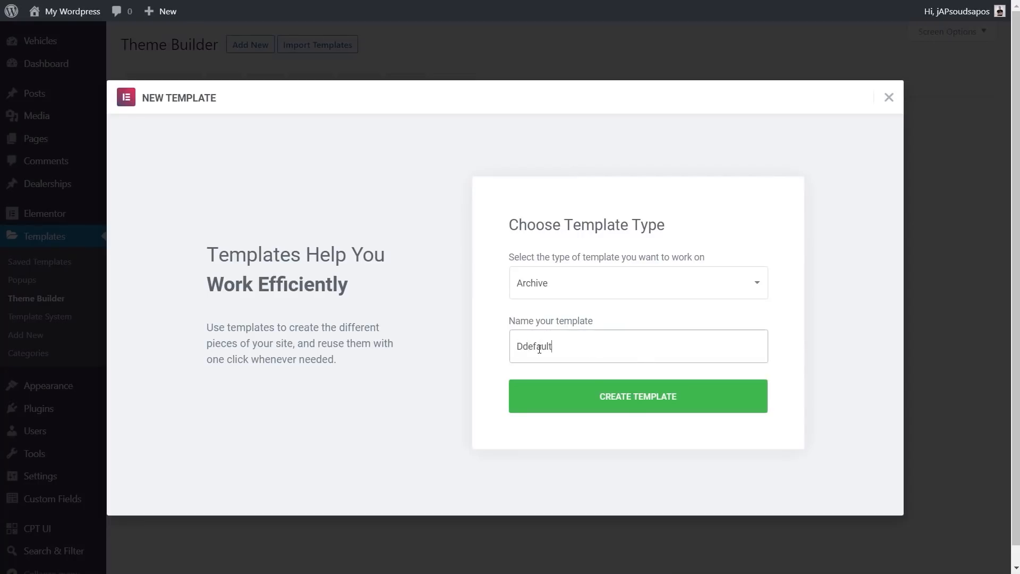
pyautogui.hotkey('ctrl', 'BackSpace')
pyautogui.write('Default Vehicle Archive')
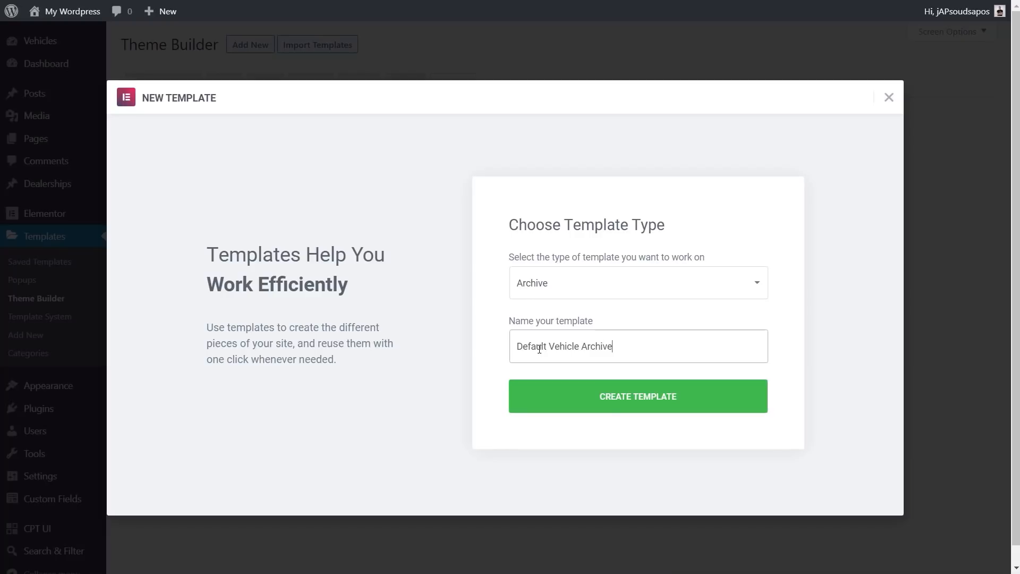
pyautogui.click(633, 409)
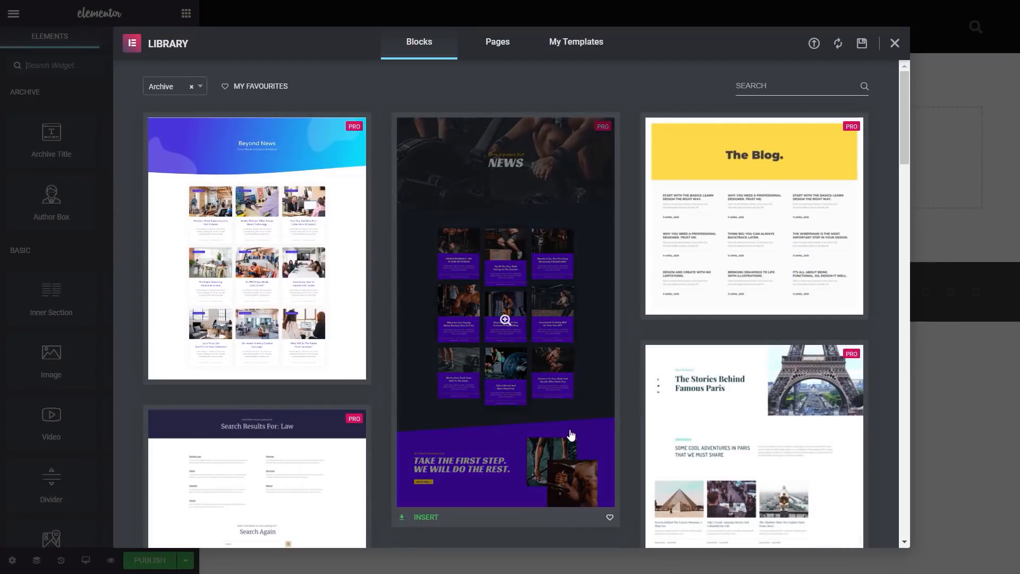
# Step: Dismiss the template library and add a single-column section to the empty archive template
pyautogui.click(895, 43)
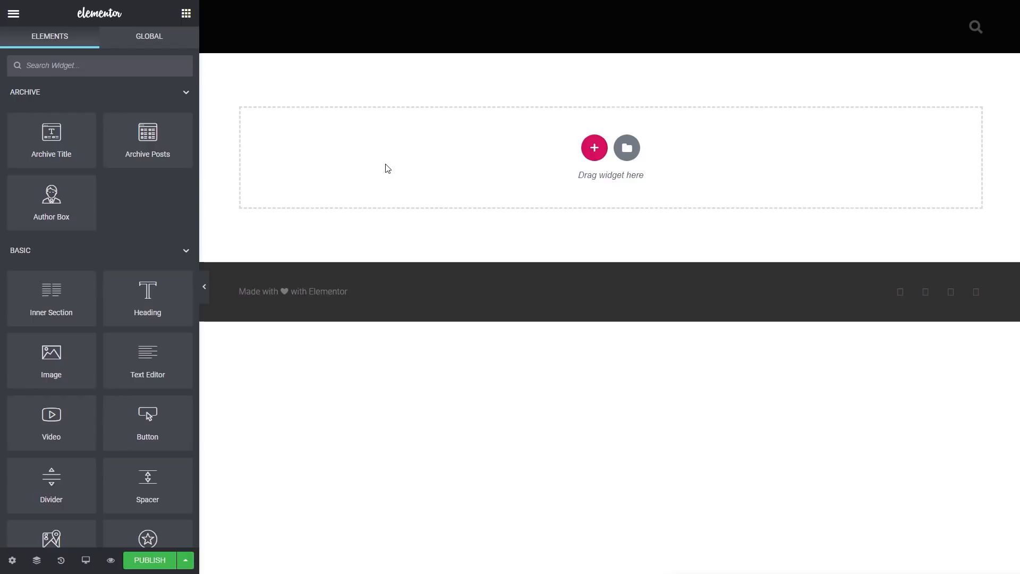
pyautogui.click(594, 147)
pyautogui.click(430, 183)
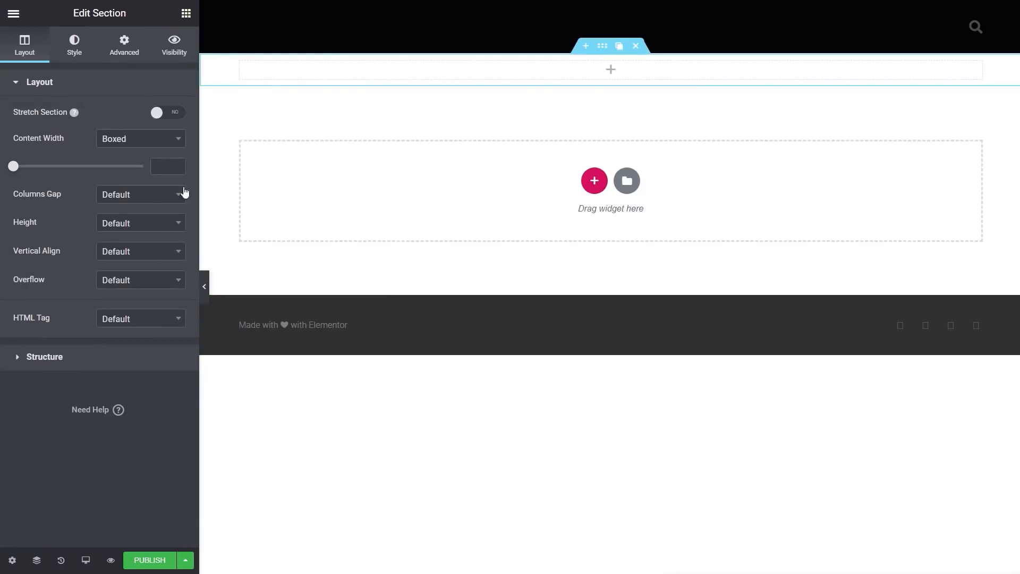
# Step: Give the new section a classic background using the red Mini image 5.jpg from the media library
pyautogui.click(129, 48)
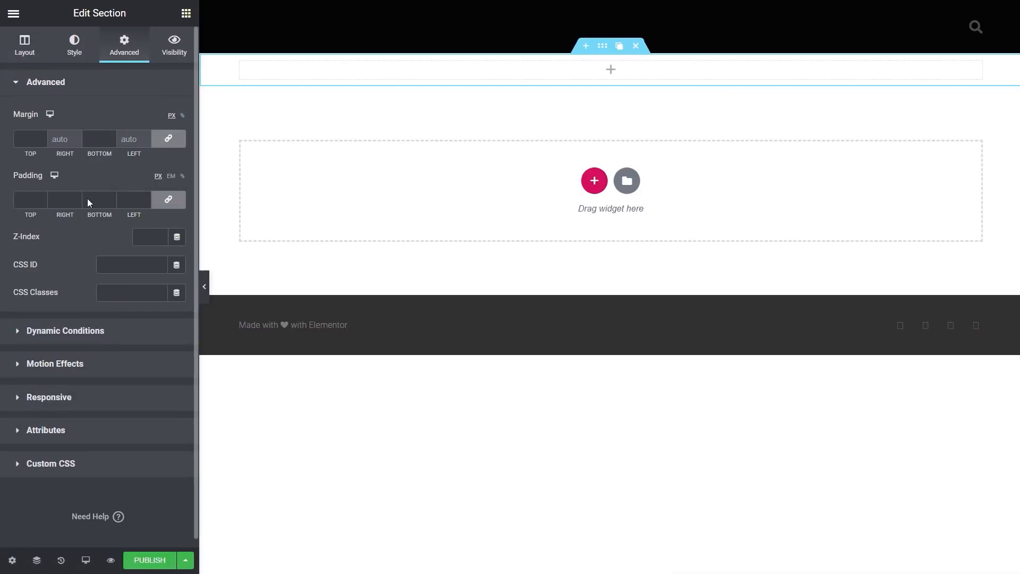
pyautogui.click(80, 53)
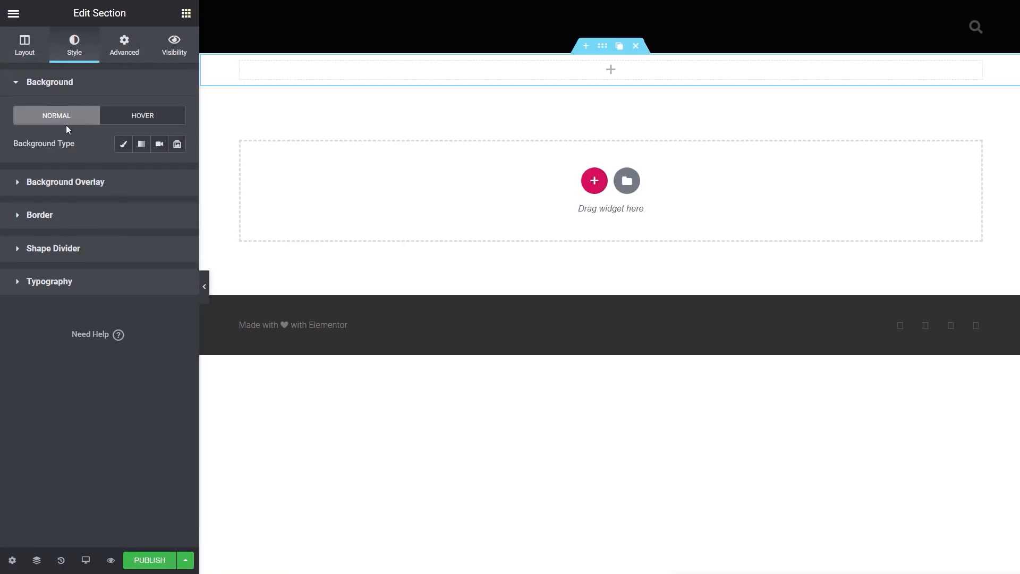
pyautogui.click(123, 146)
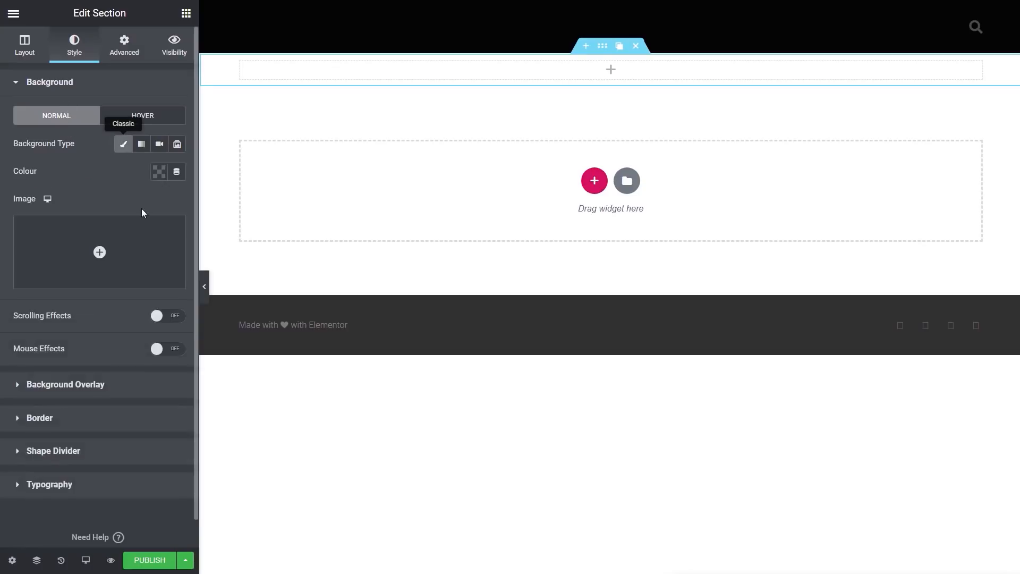
pyautogui.click(93, 282)
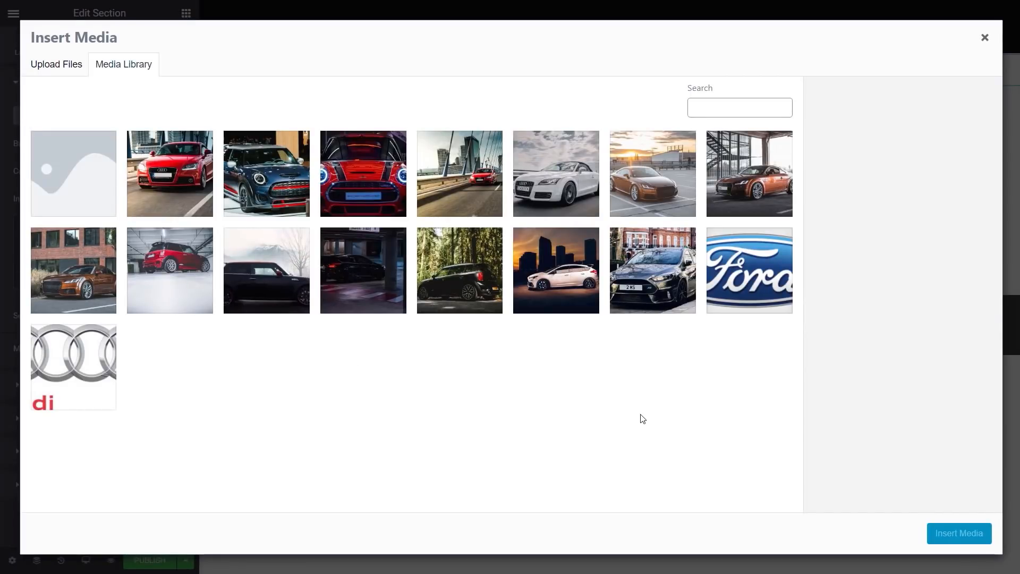
pyautogui.click(170, 270)
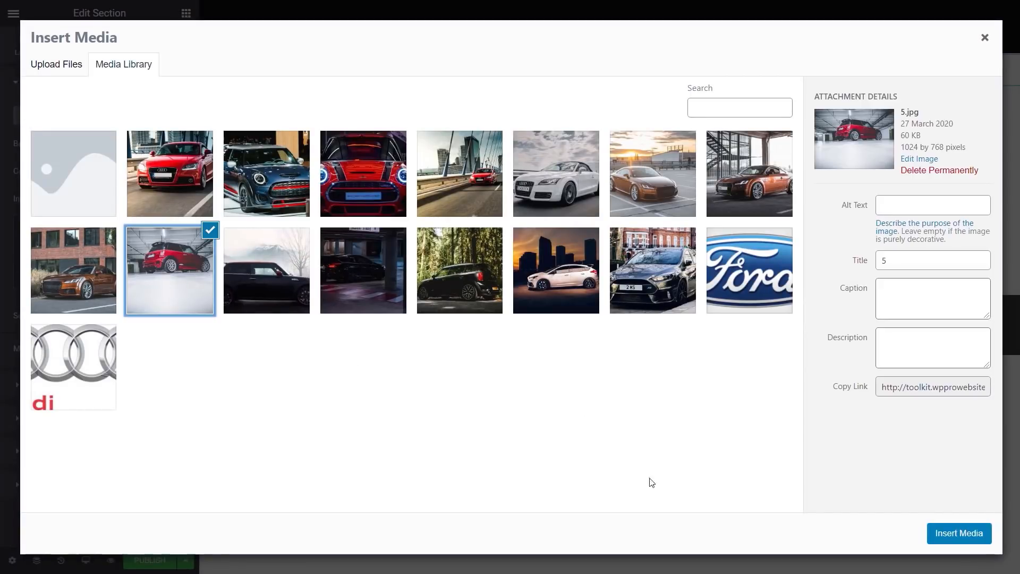
pyautogui.click(959, 533)
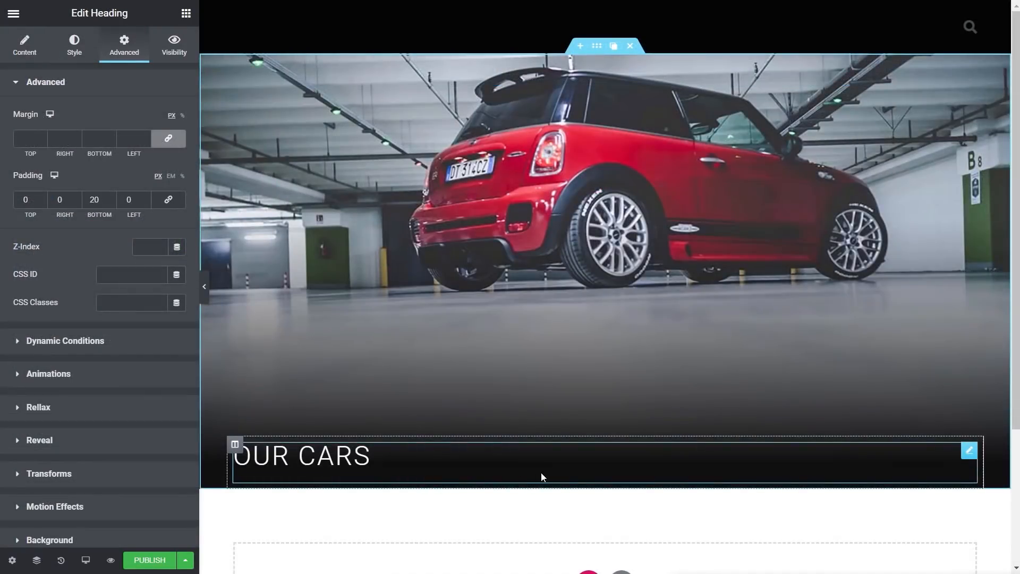
# Step: Add a two-column section with a wider first column below the OUR CARS banner
pyautogui.scroll(-3, 542, 476)
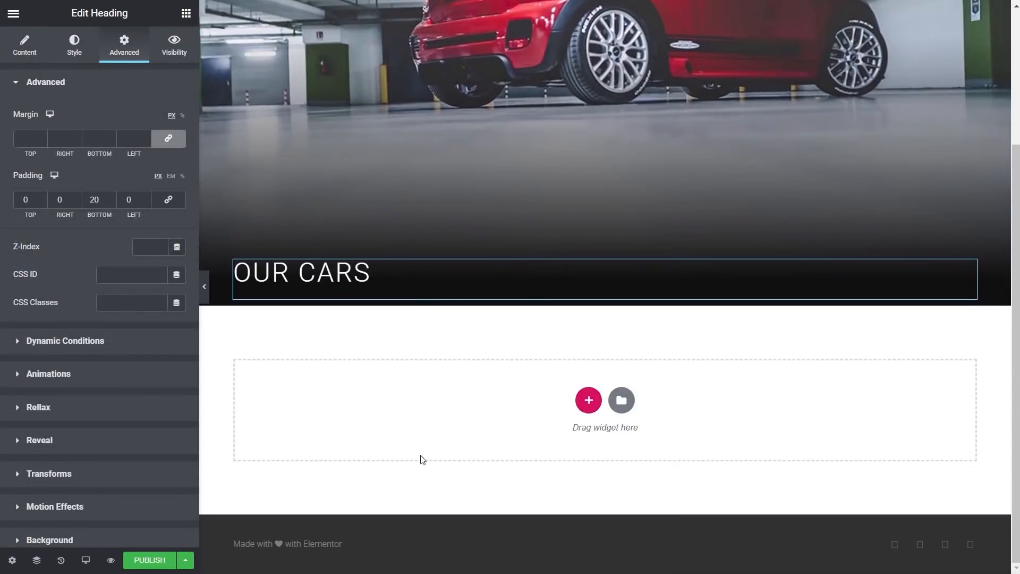
pyautogui.click(587, 401)
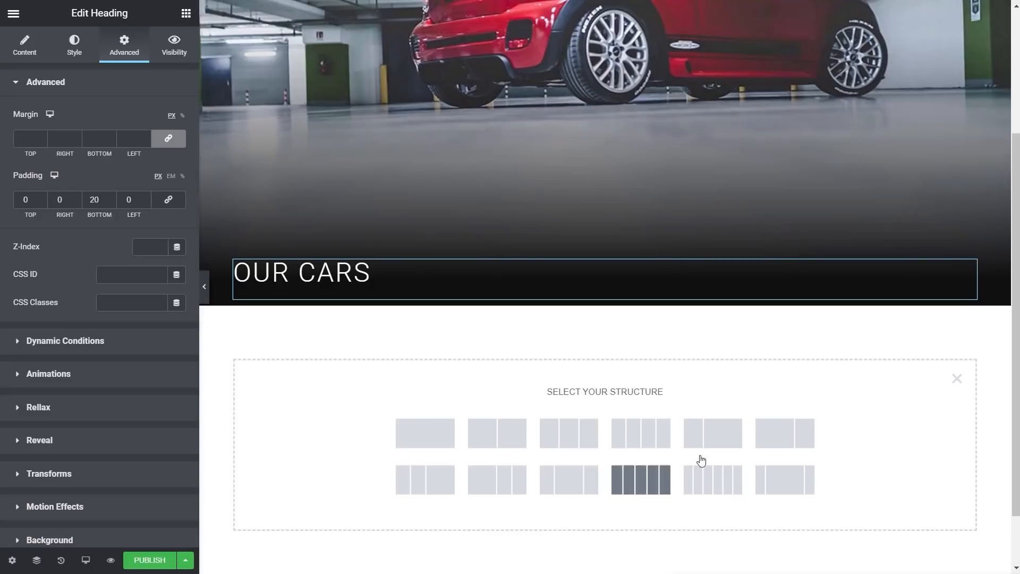
pyautogui.click(759, 447)
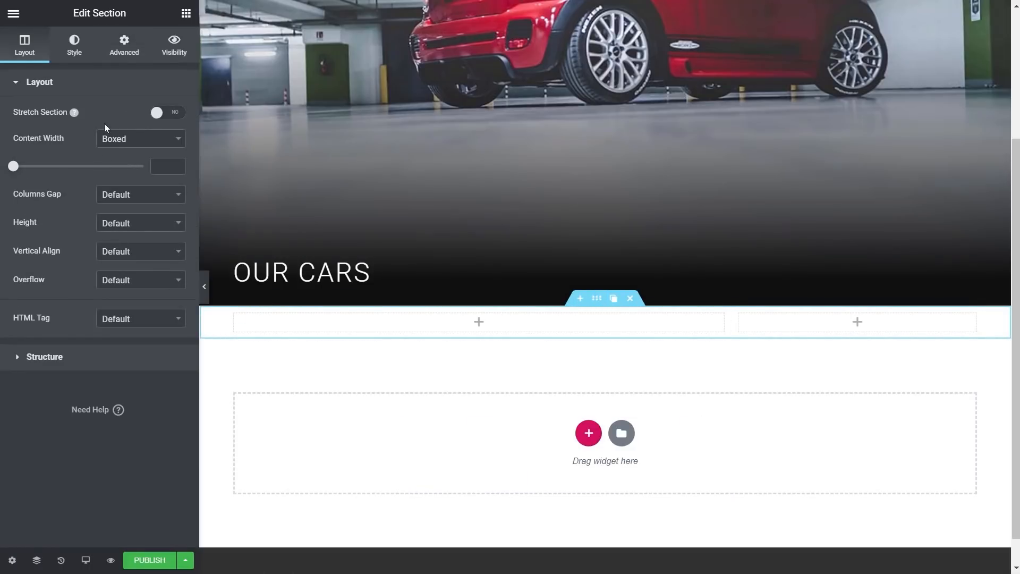
# Step: Set the two-column section's top and bottom padding to 50 px and widen its first column to about three quarters
pyautogui.click(125, 45)
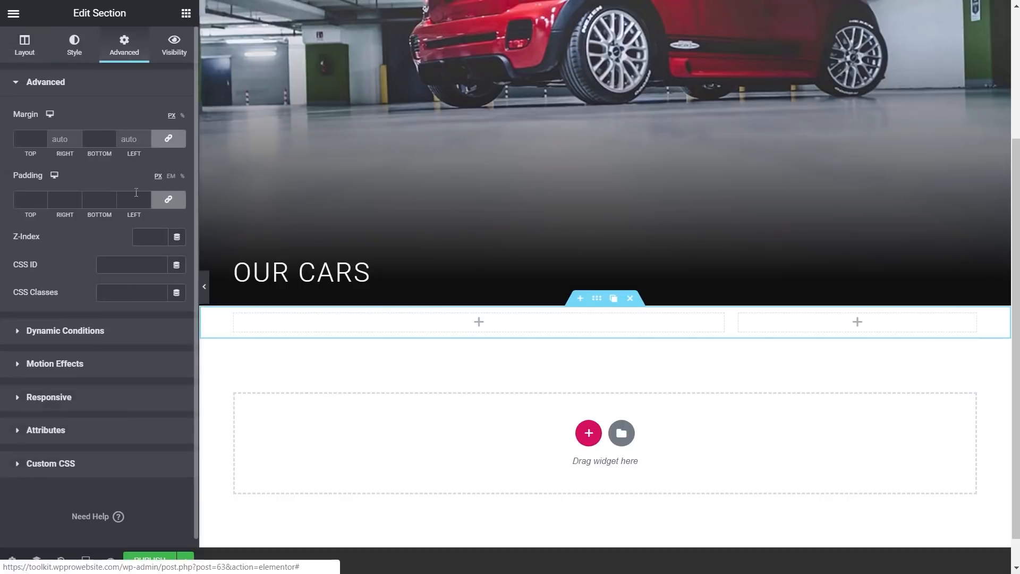
pyautogui.click(169, 201)
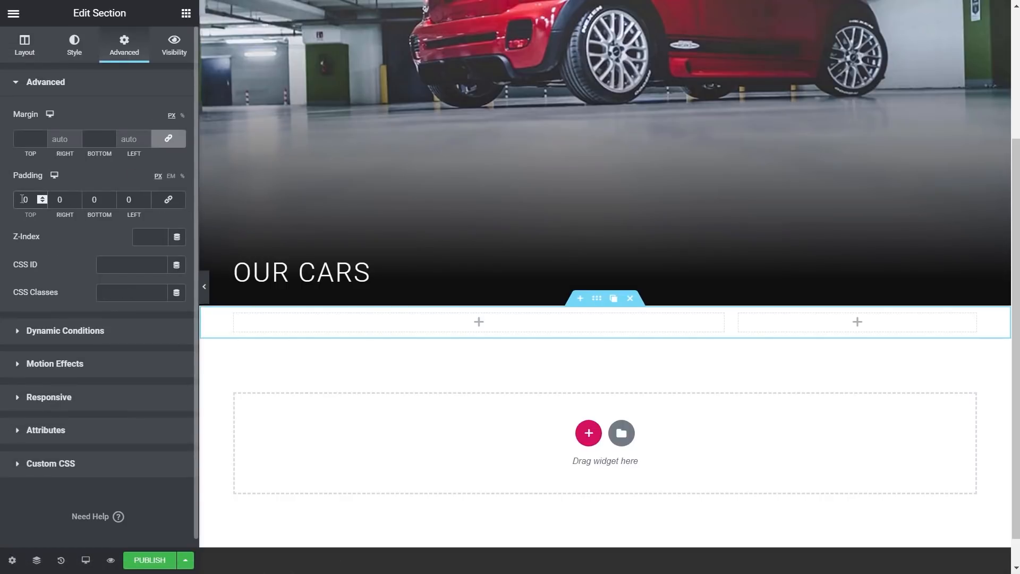
pyautogui.write('5')
pyautogui.click(92, 199)
pyautogui.write('5')
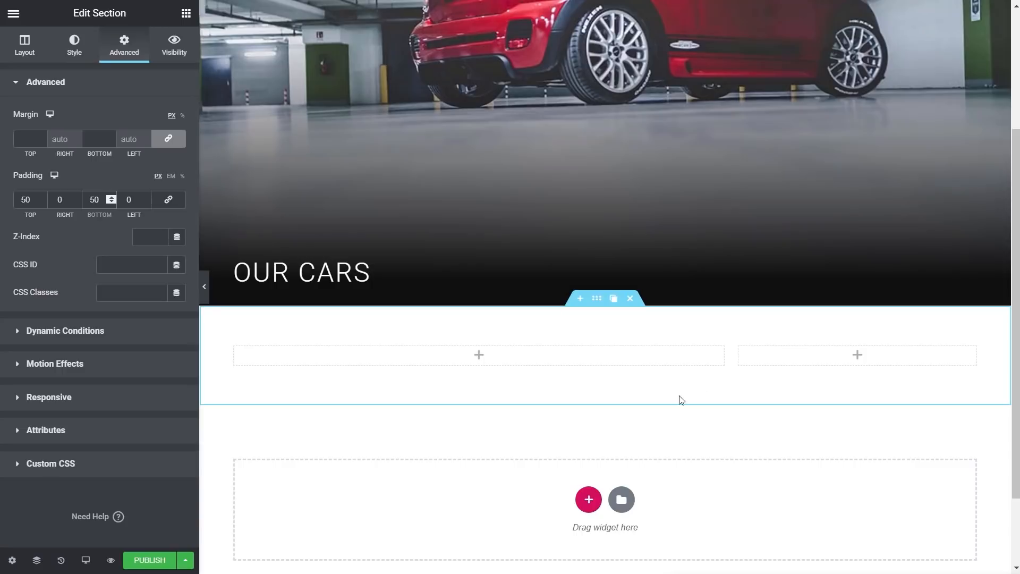
pyautogui.moveTo(731, 358); pyautogui.dragTo(790, 361)
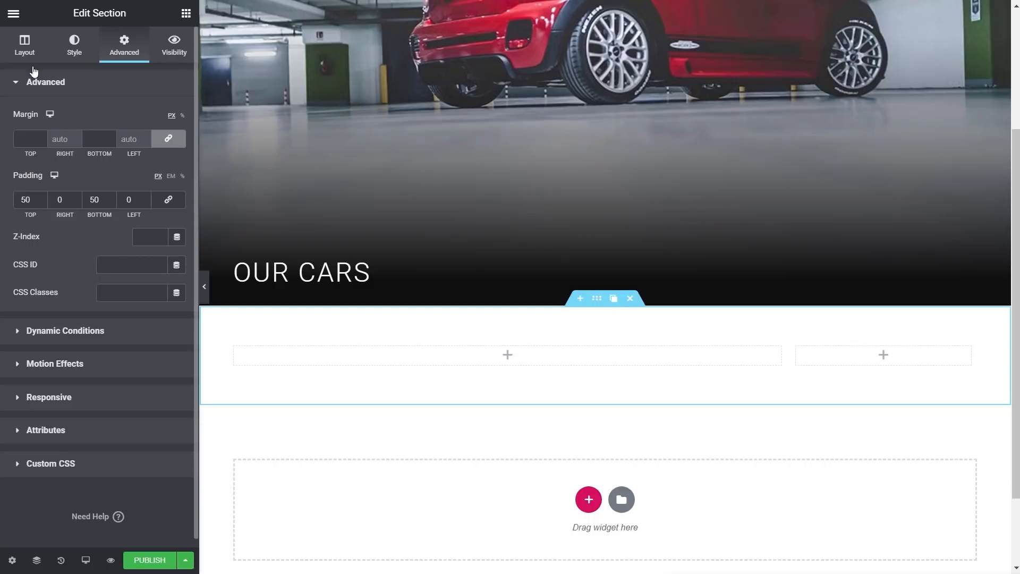
# Step: Insert a Posts widget into the wider column of the section below the OUR CARS banner
pyautogui.click(186, 14)
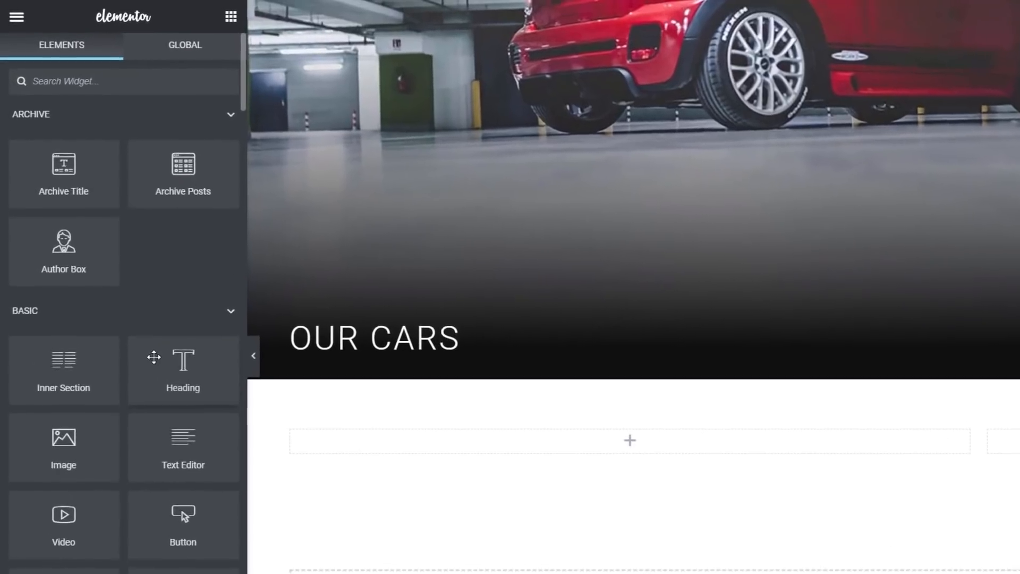
pyautogui.scroll(-5, 127, 292)
pyautogui.scroll(-2, 138, 377)
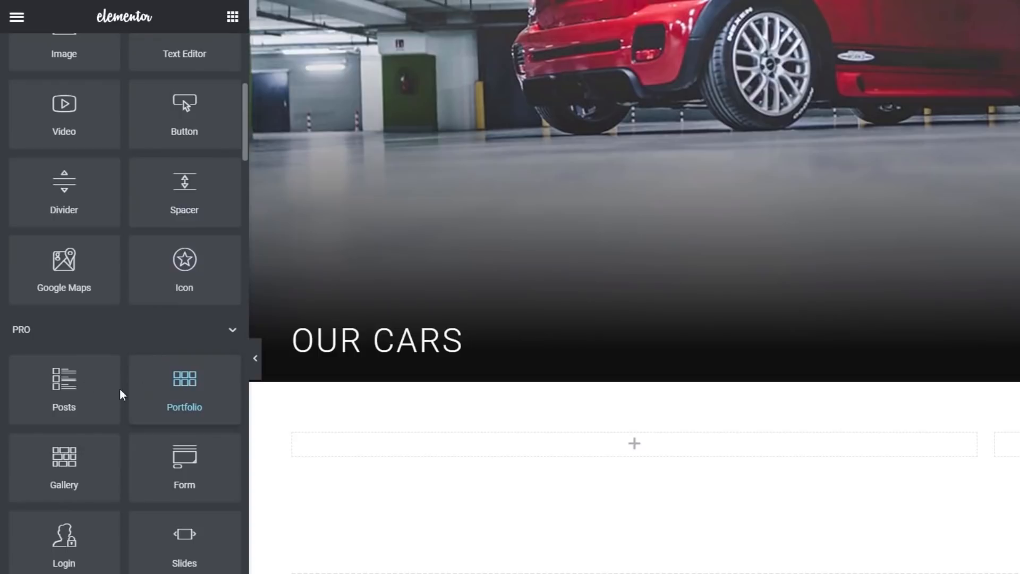
pyautogui.moveTo(32, 382); pyautogui.dragTo(392, 450)
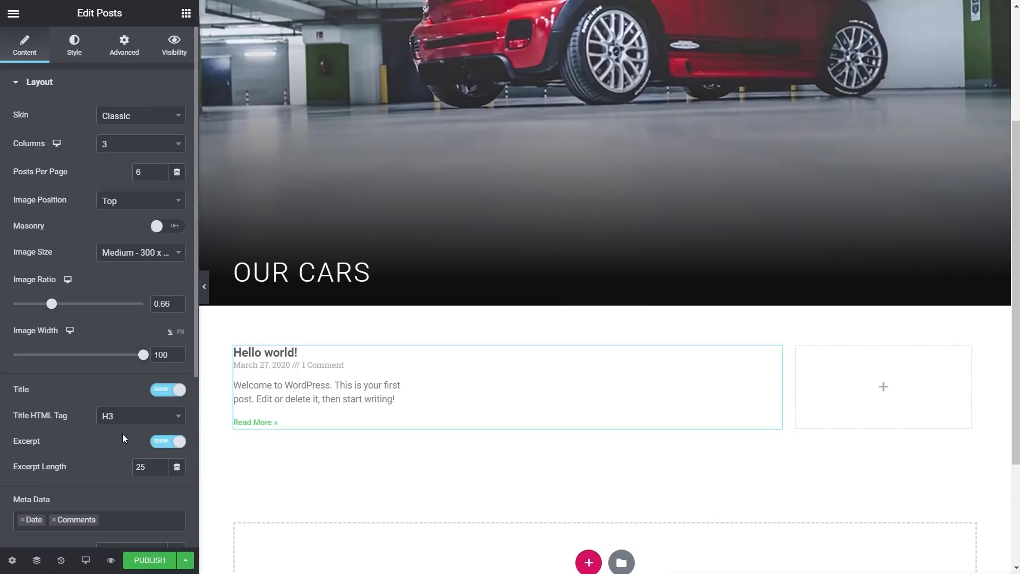
# Step: Set the Posts widget's query source to Vehicles
pyautogui.scroll(-3, 123, 434)
pyautogui.scroll(-2, 122, 433)
pyautogui.click(42, 422)
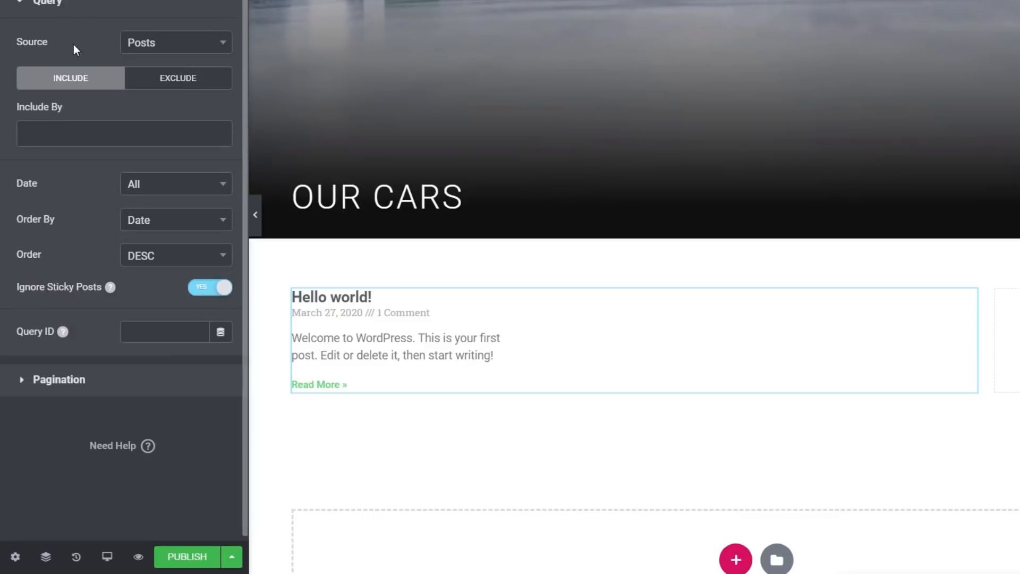
pyautogui.click(189, 47)
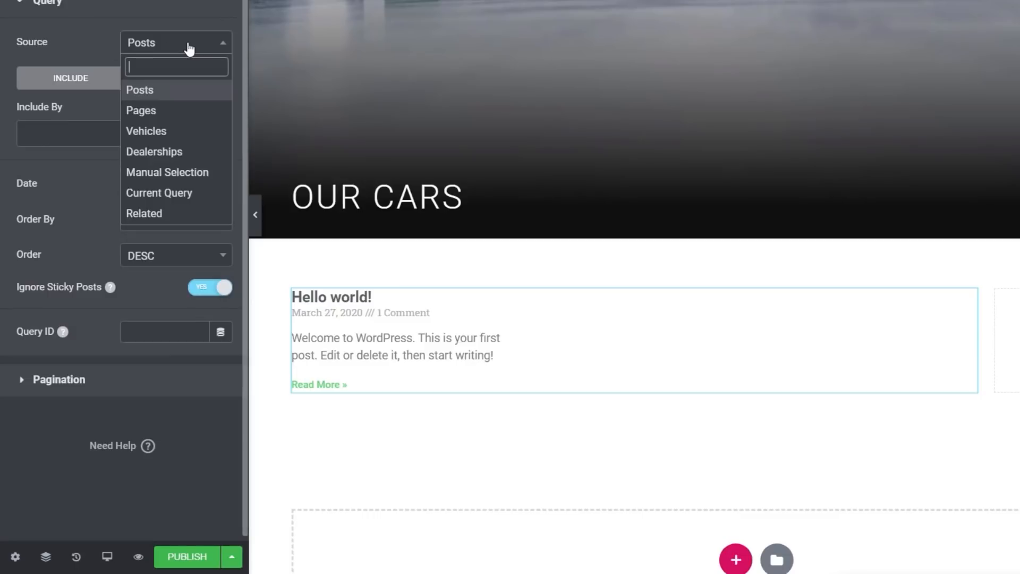
pyautogui.click(172, 137)
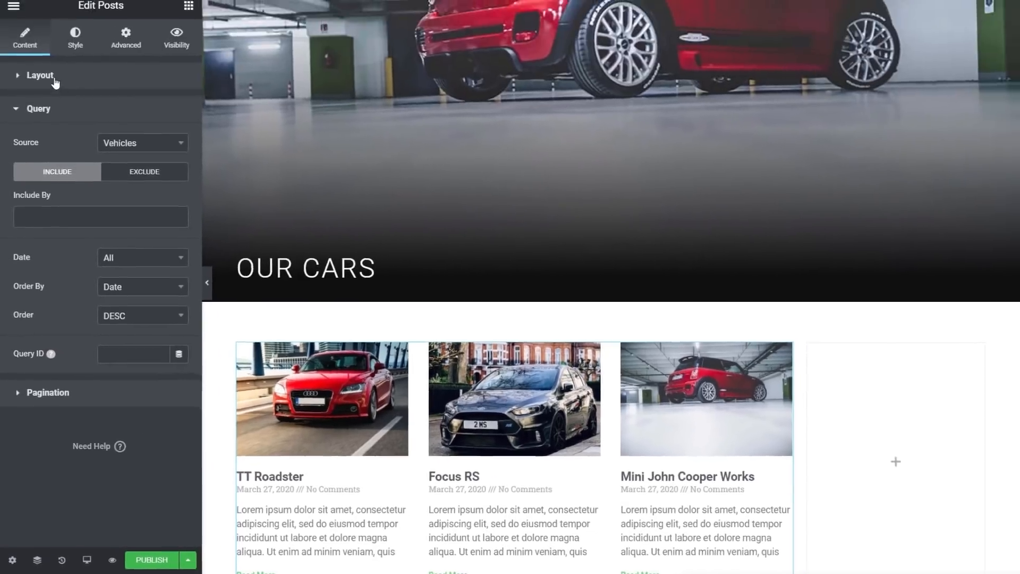
# Step: Switch the Posts widget's skin to Custom and hide its Pro features
pyautogui.click(53, 78)
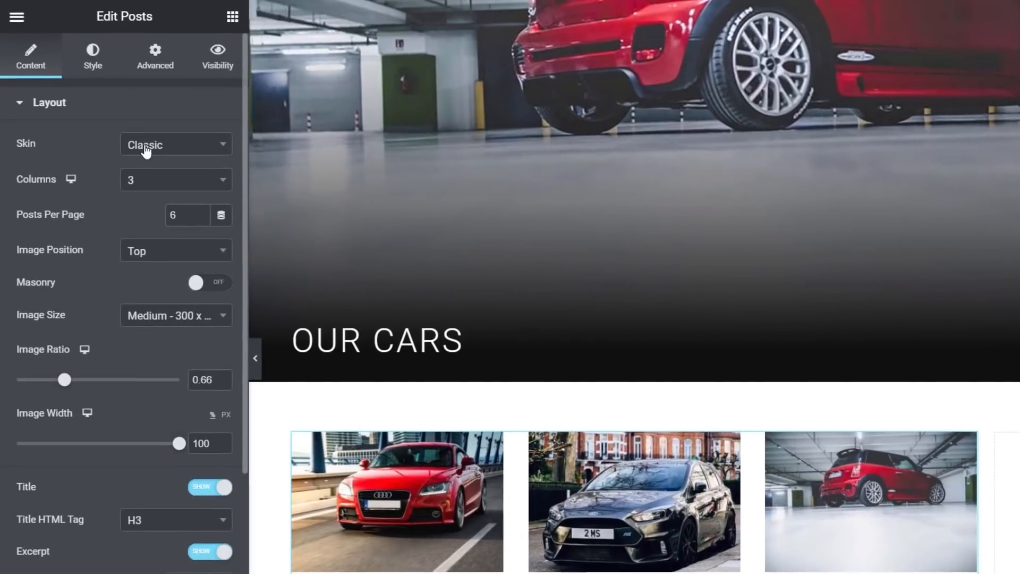
pyautogui.click(133, 150)
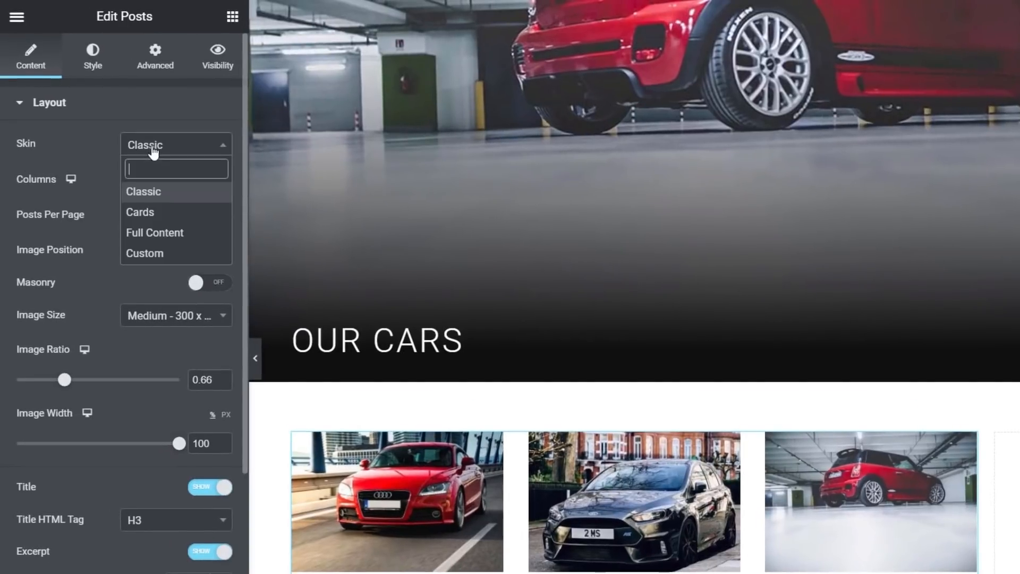
pyautogui.click(151, 254)
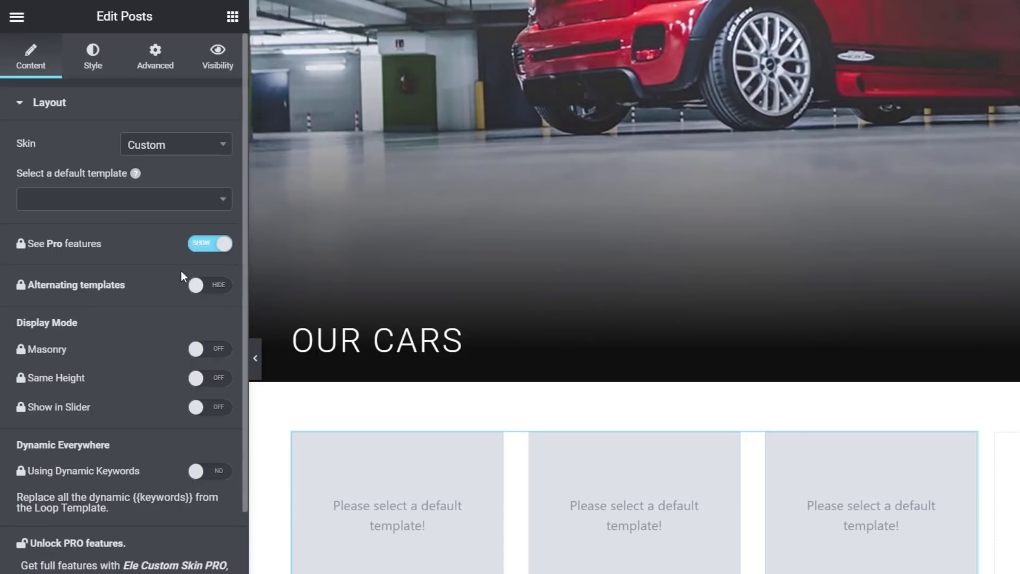
pyautogui.click(203, 245)
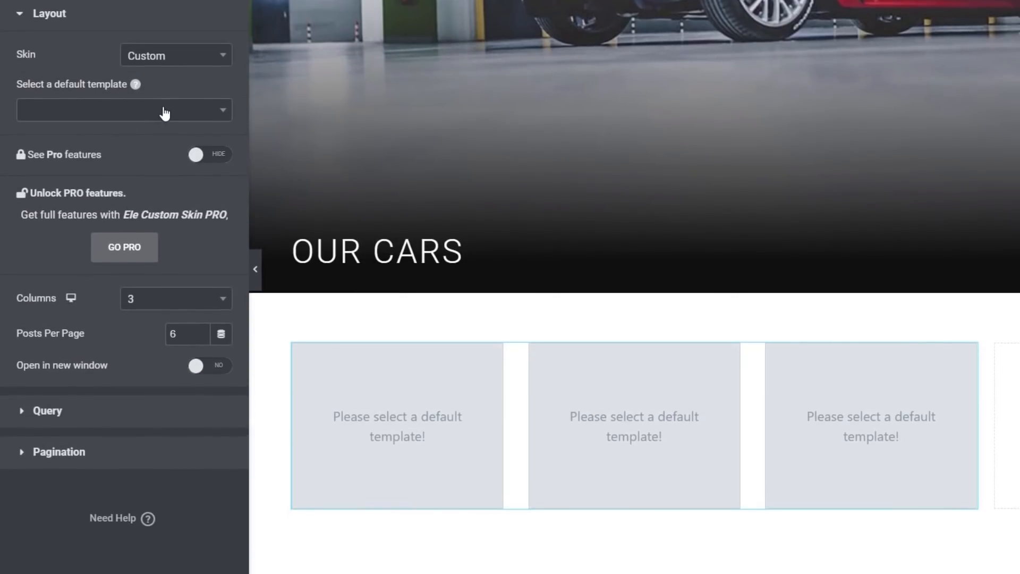
# Step: Choose Default Vehicle Loop as the Posts widget's default template and lay the posts out in 1 column
pyautogui.click(165, 113)
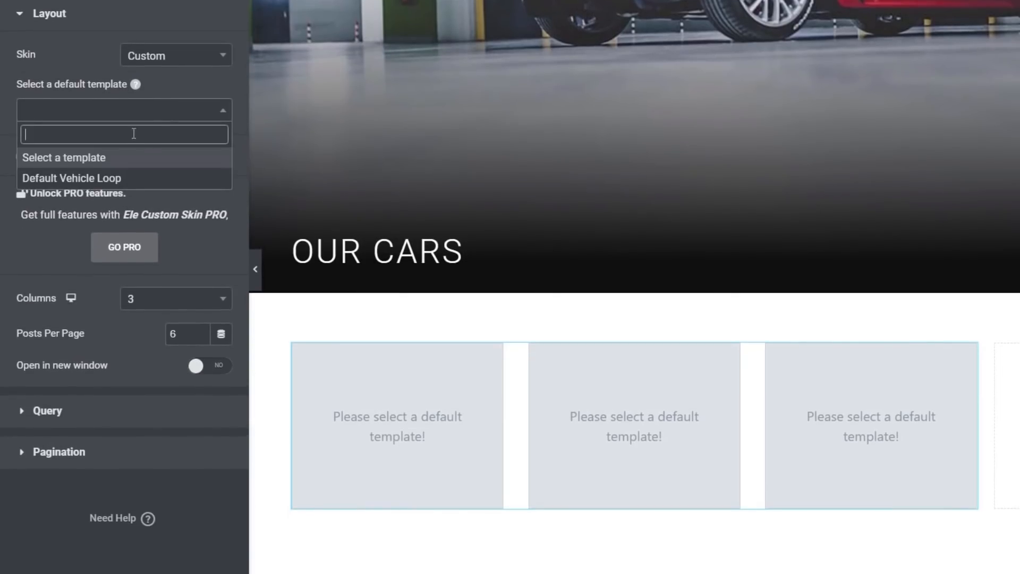
pyautogui.click(94, 180)
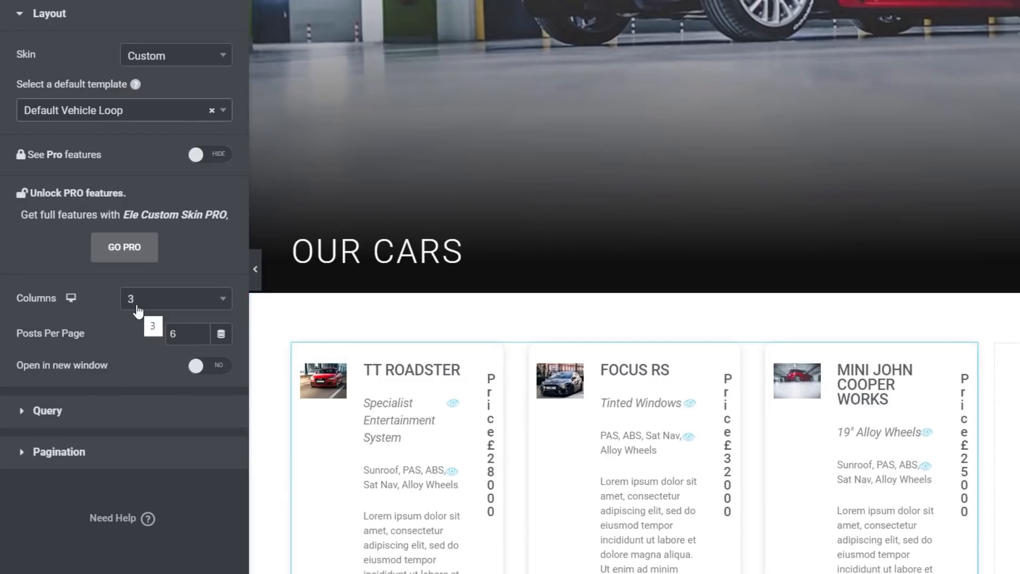
pyautogui.click(220, 302)
pyautogui.click(144, 351)
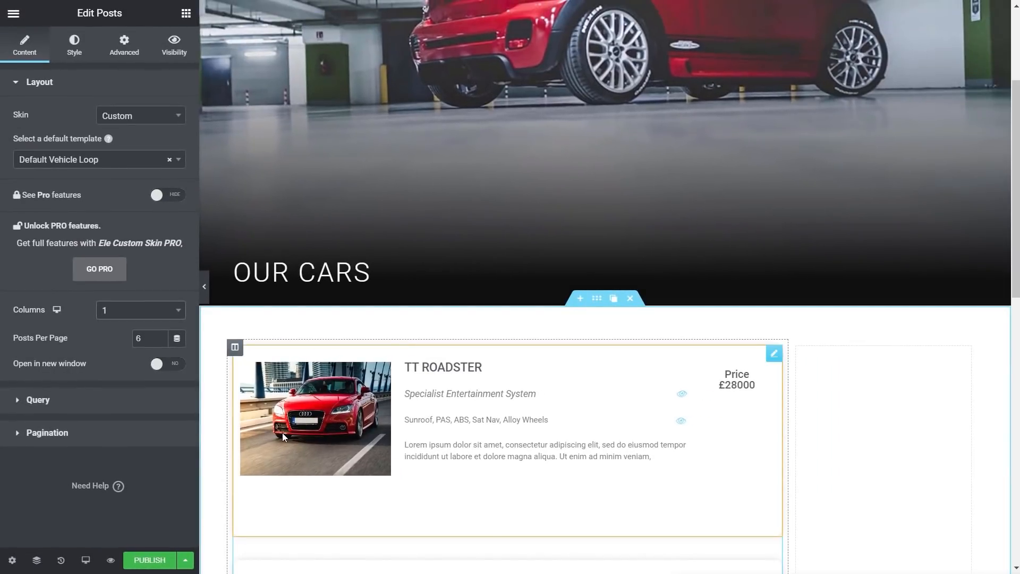
# Step: Review the vehicle cards in the archive preview, checking their titles, prices, features, descriptions and gallery images
pyautogui.scroll(-7, 339, 412)
pyautogui.scroll(-6, 399, 366)
pyautogui.scroll(3, 399, 366)
pyautogui.scroll(-1, 401, 319)
pyautogui.scroll(3, 402, 287)
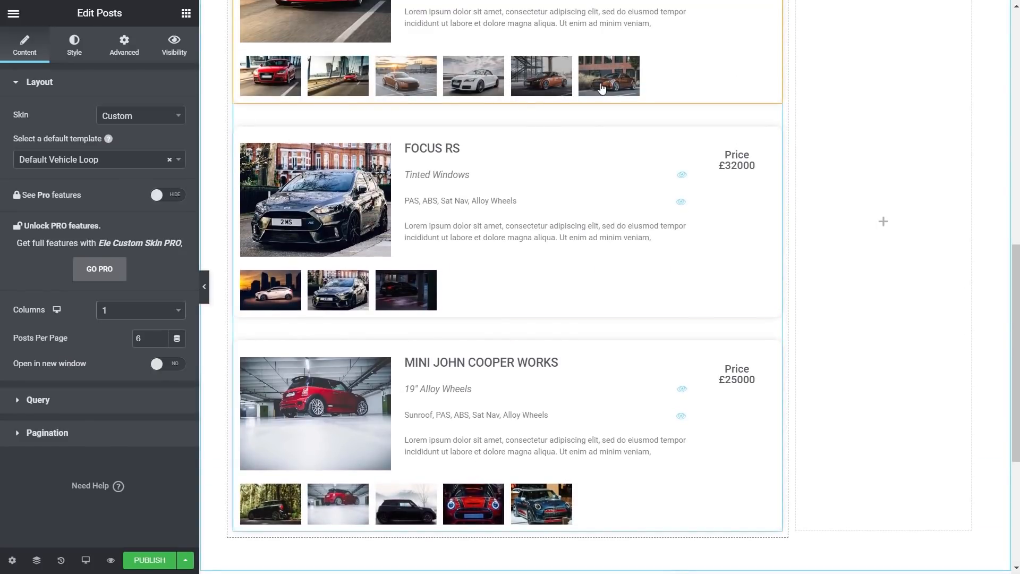
pyautogui.scroll(8, 482, 346)
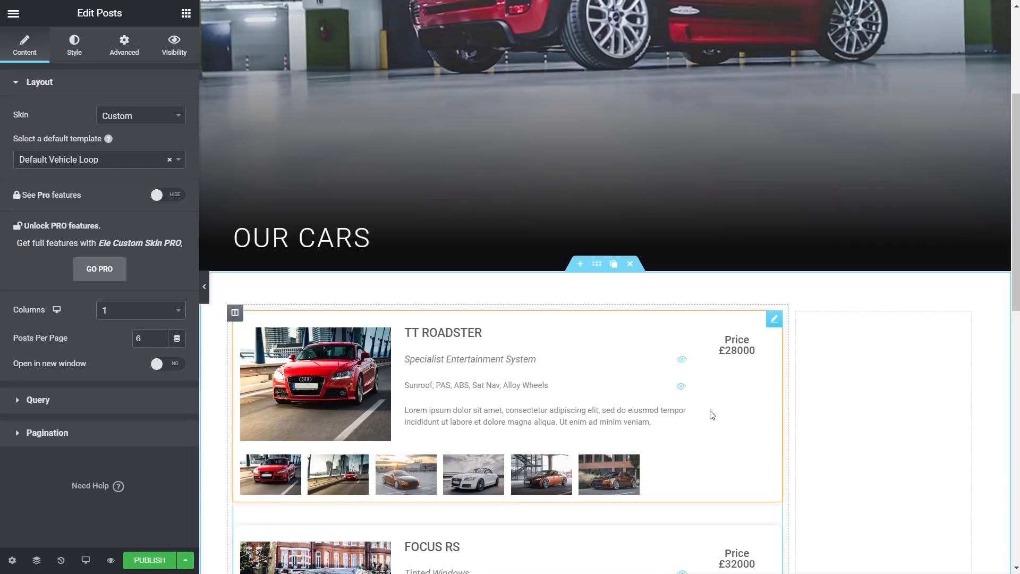
pyautogui.scroll(-6, 812, 402)
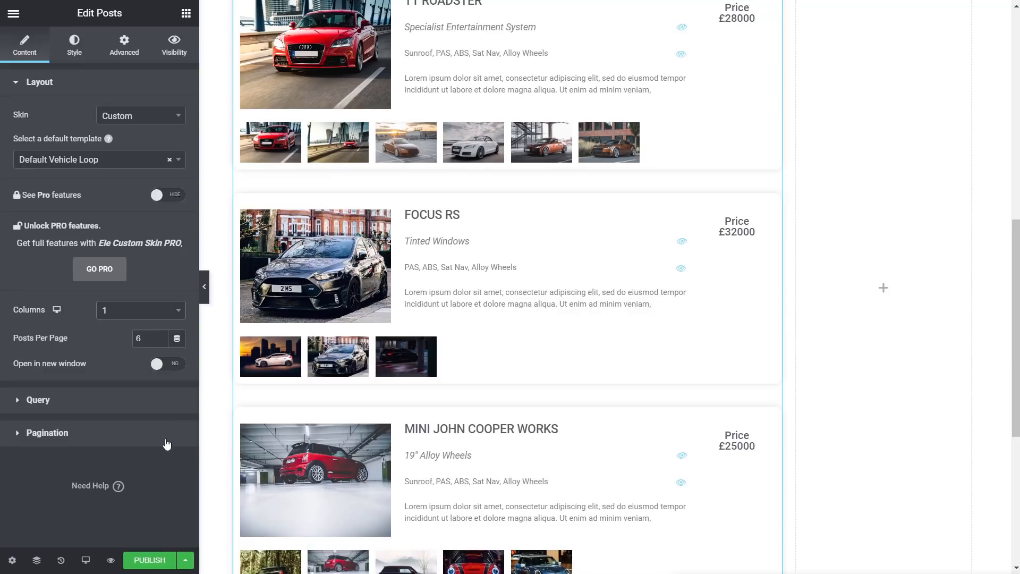
# Step: Set the Posts widget to 10 posts per page with Numbers + Previous/Next pagination
pyautogui.doubleClick(138, 338)
pyautogui.write('10')
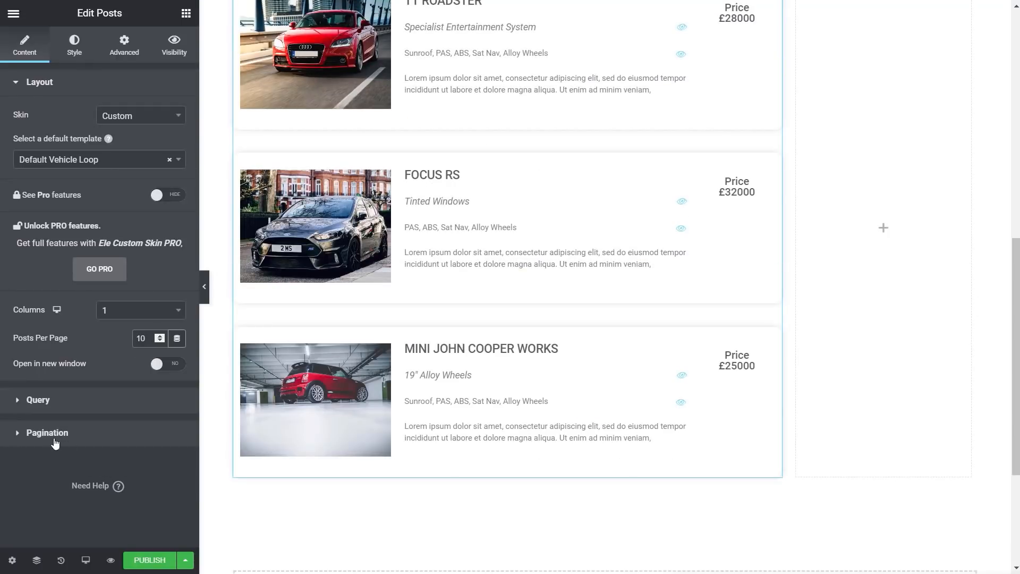
pyautogui.click(55, 439)
pyautogui.click(141, 182)
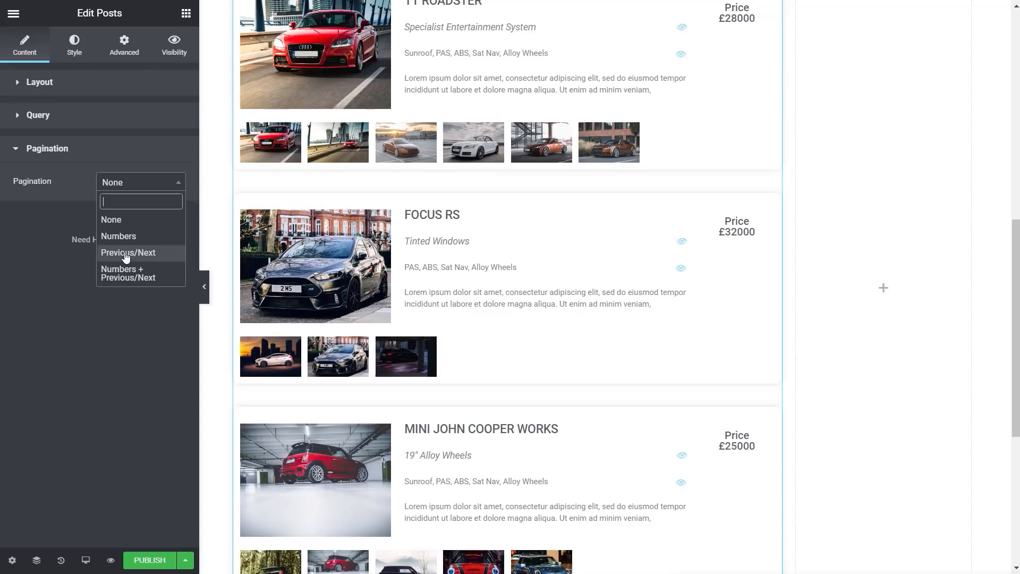
pyautogui.click(151, 287)
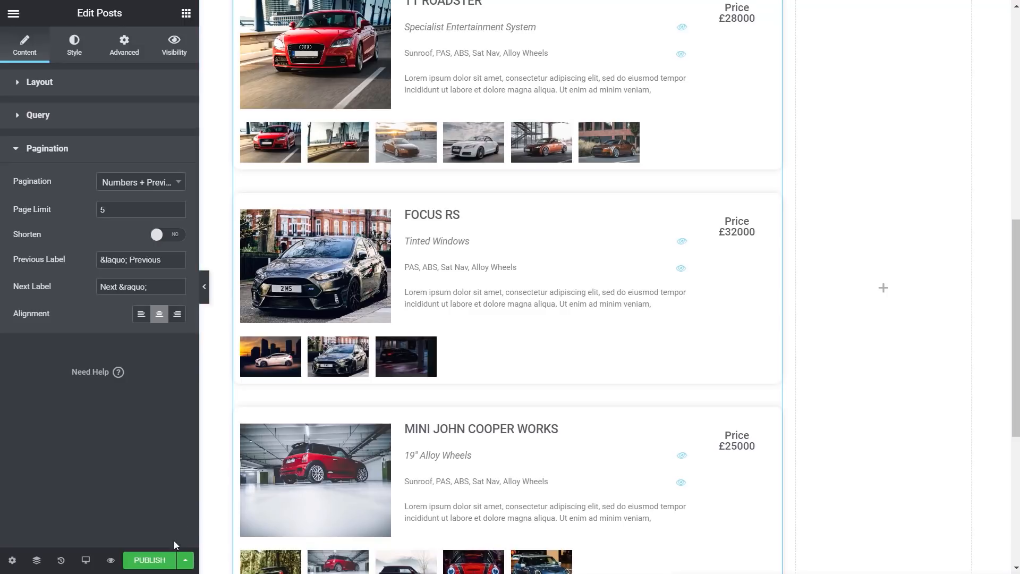
# Step: Publish the archive template with a display condition that includes the Vehicles Archive
pyautogui.click(149, 561)
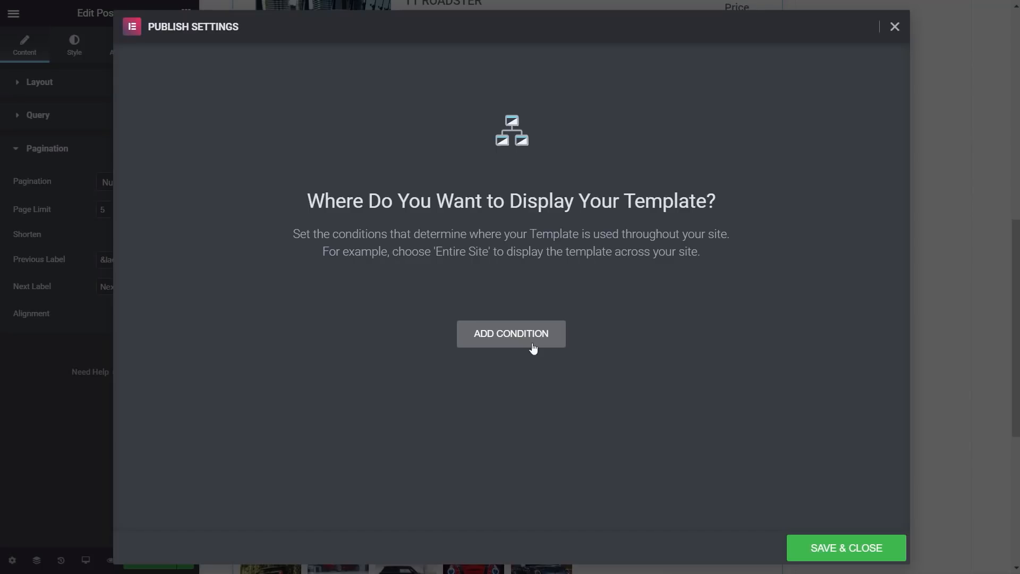
pyautogui.click(513, 332)
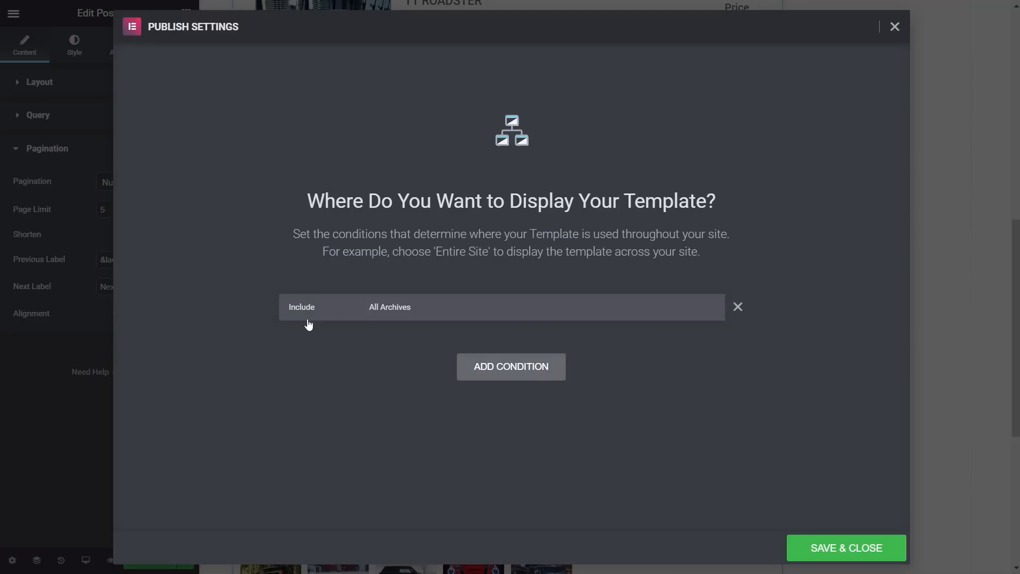
pyautogui.click(398, 313)
pyautogui.moveTo(715, 378); pyautogui.dragTo(721, 421)
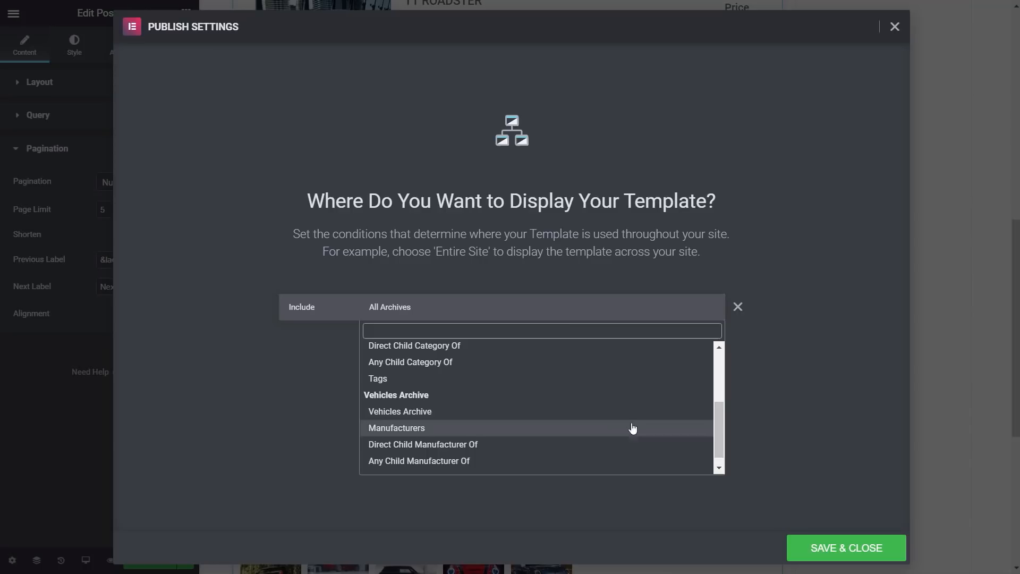
pyautogui.click(482, 412)
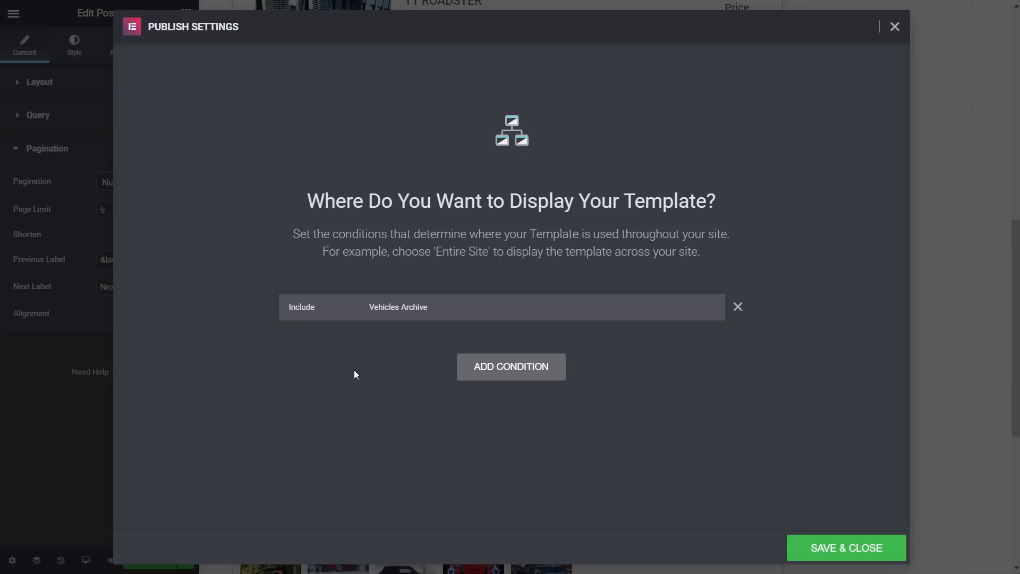
# Step: Add a second display condition that includes Search Results, and save the publish settings
pyautogui.click(523, 372)
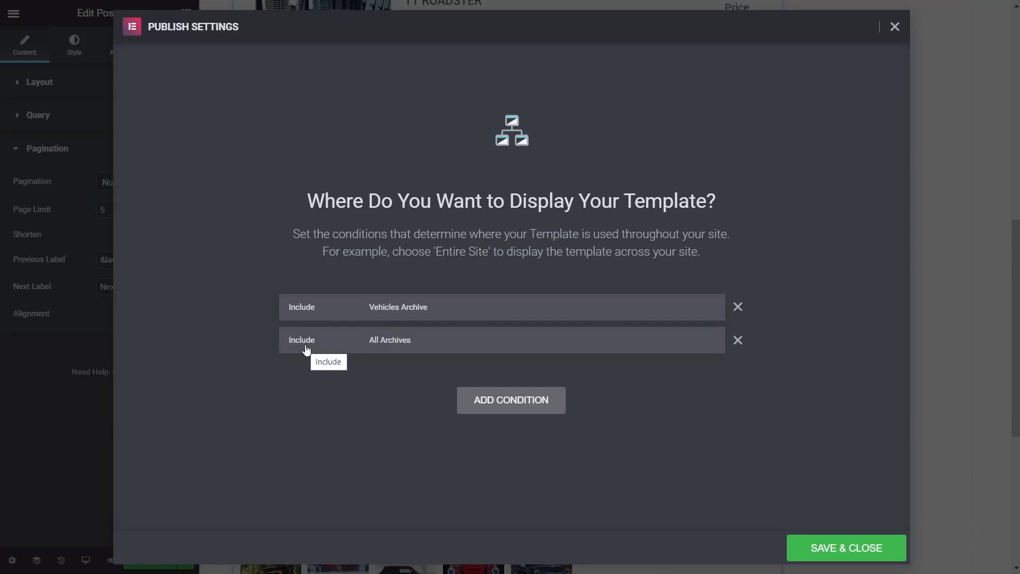
pyautogui.click(467, 348)
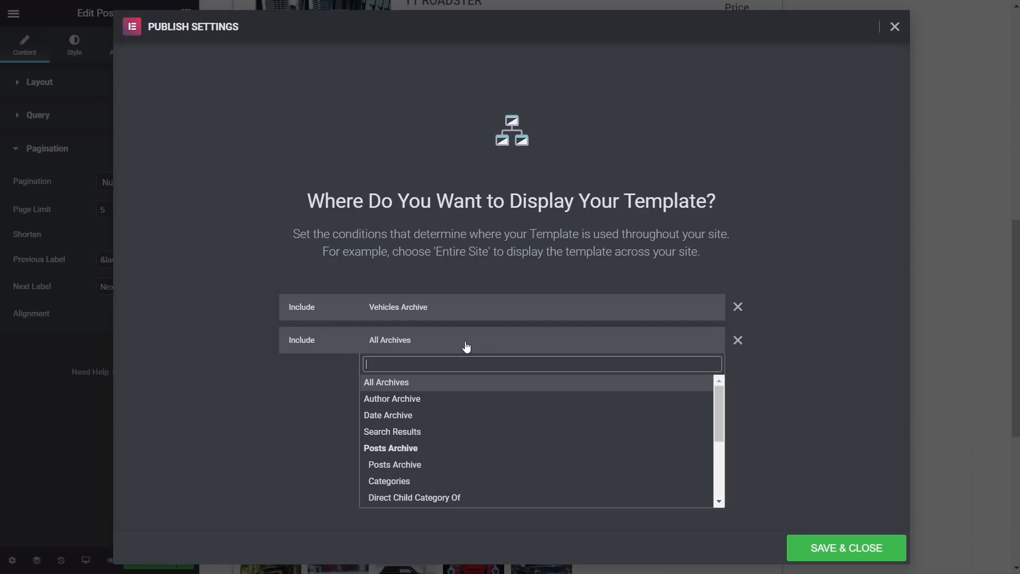
pyautogui.click(415, 432)
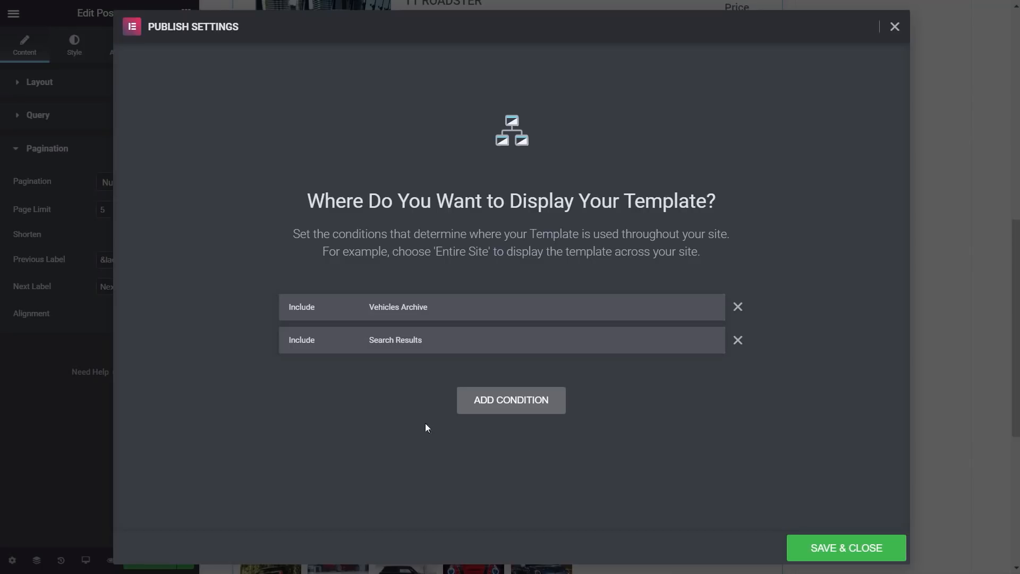
pyautogui.click(848, 550)
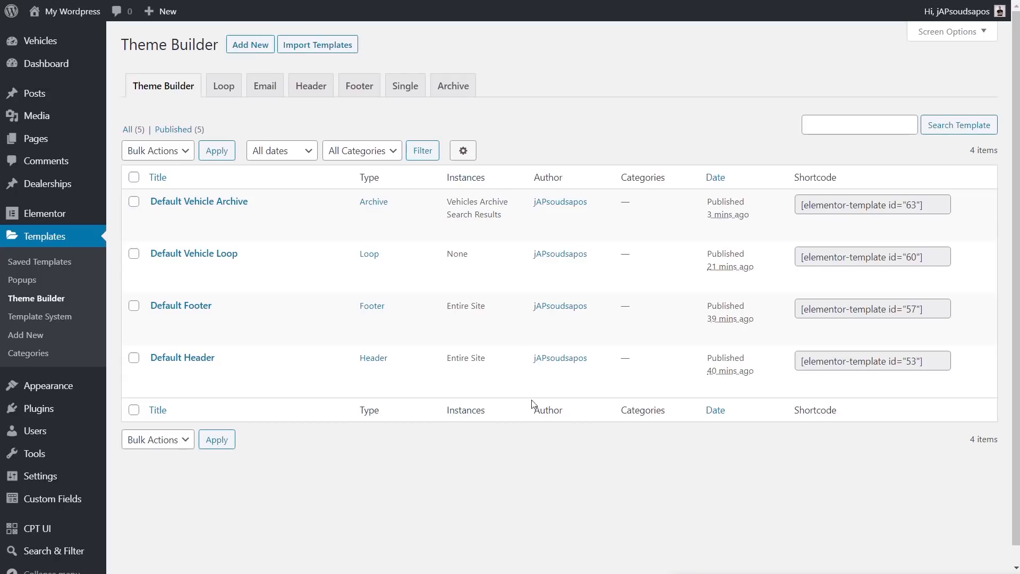
# Step: Create a Single theme template for the Vehicle post type, named Default Vehicle Single
pyautogui.click(407, 88)
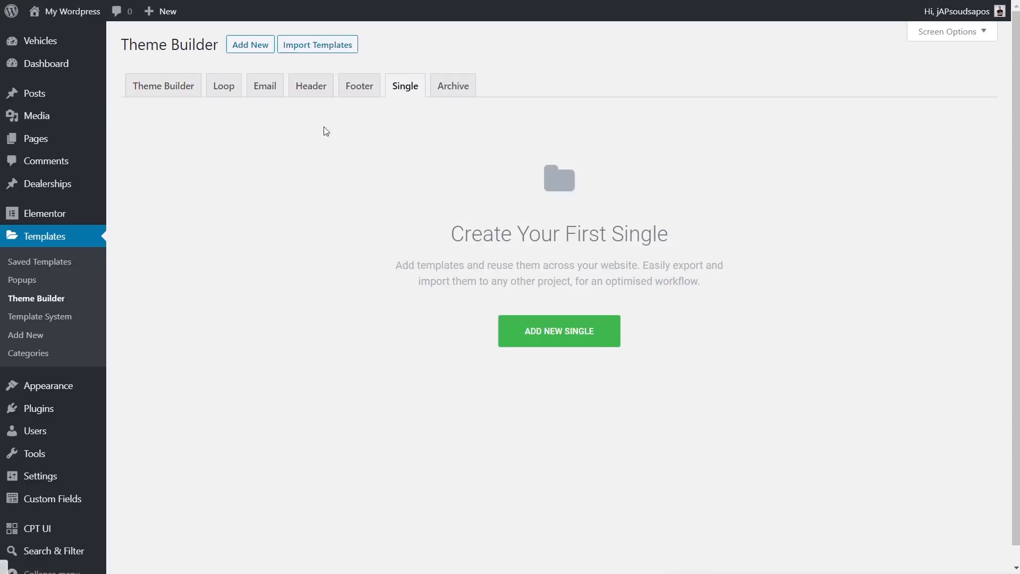
pyautogui.click(575, 332)
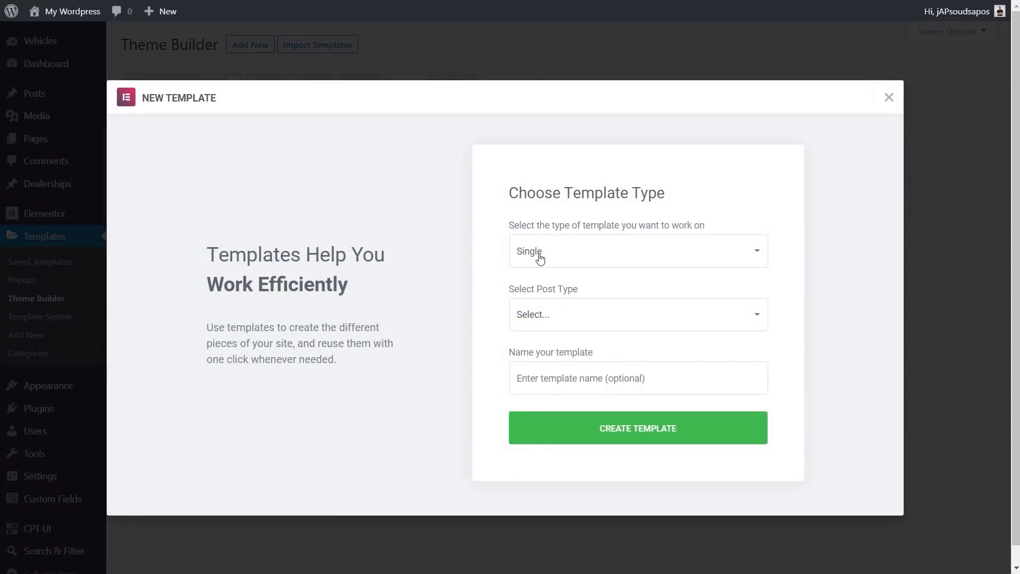
pyautogui.click(537, 325)
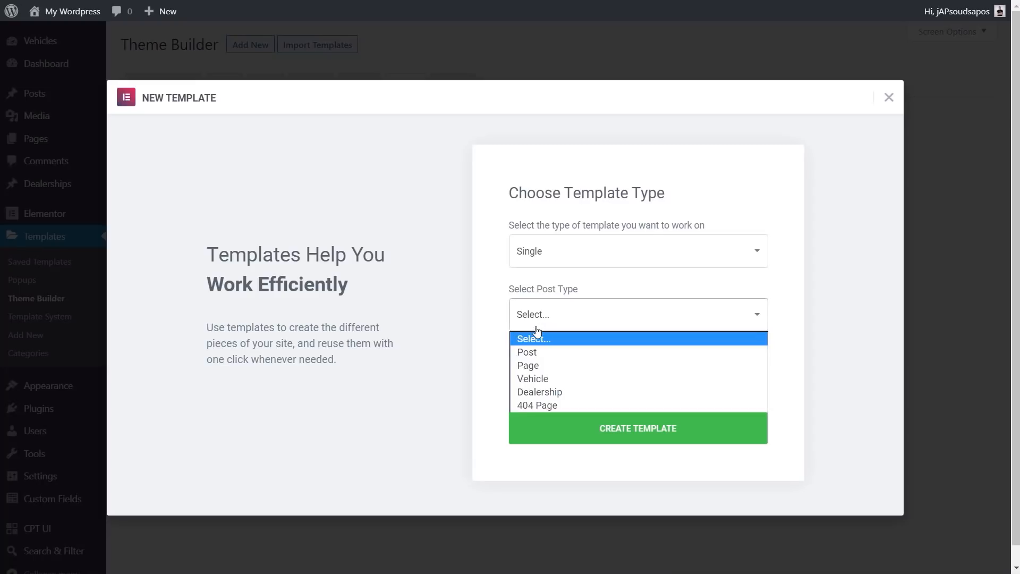
pyautogui.click(541, 380)
pyautogui.click(574, 377)
pyautogui.write('Default Vehicle Single')
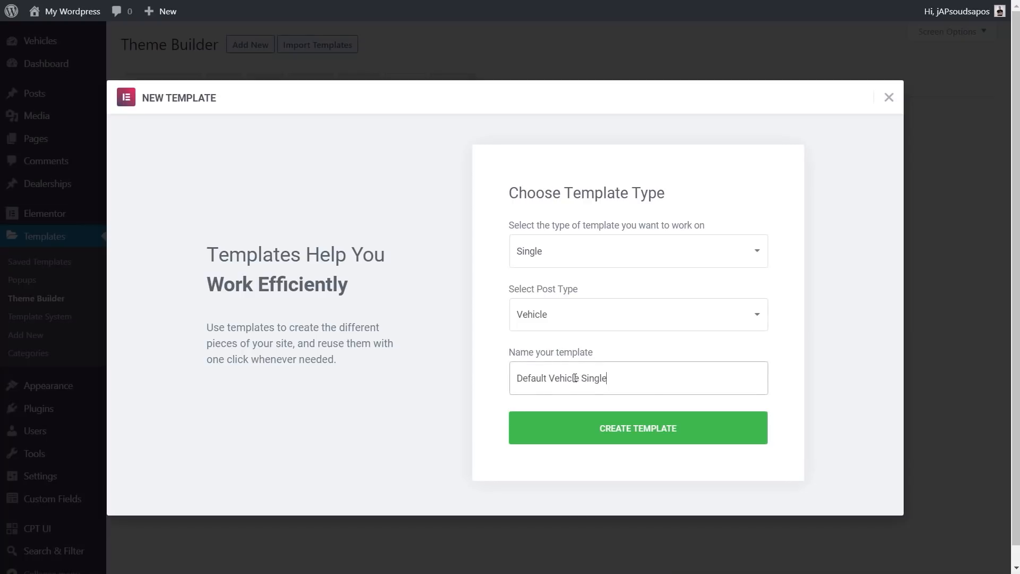
pyautogui.click(651, 433)
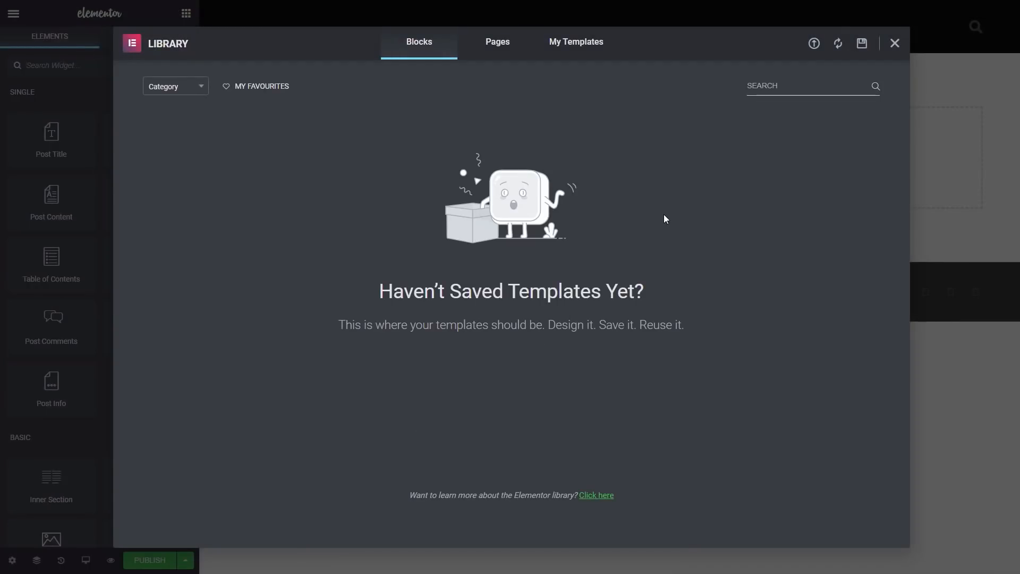
# Step: Dismiss the template library and add a single-column section to the blank template
pyautogui.click(895, 43)
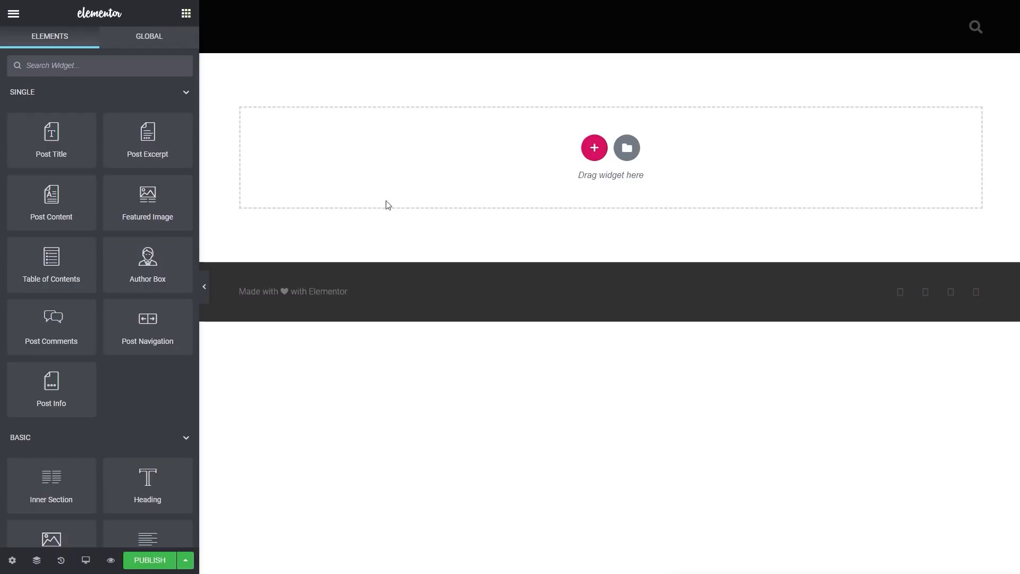
pyautogui.click(584, 152)
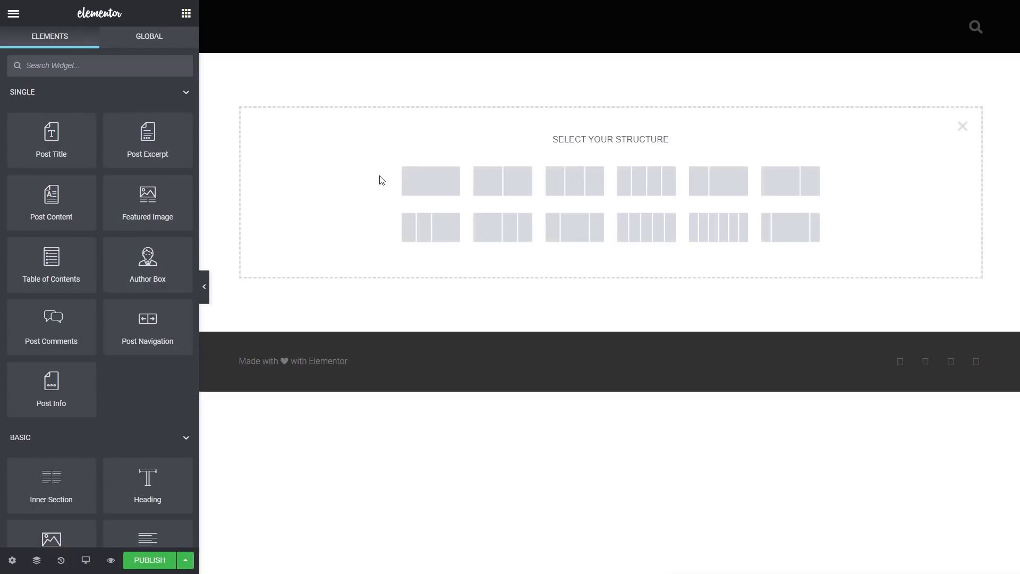
pyautogui.click(442, 175)
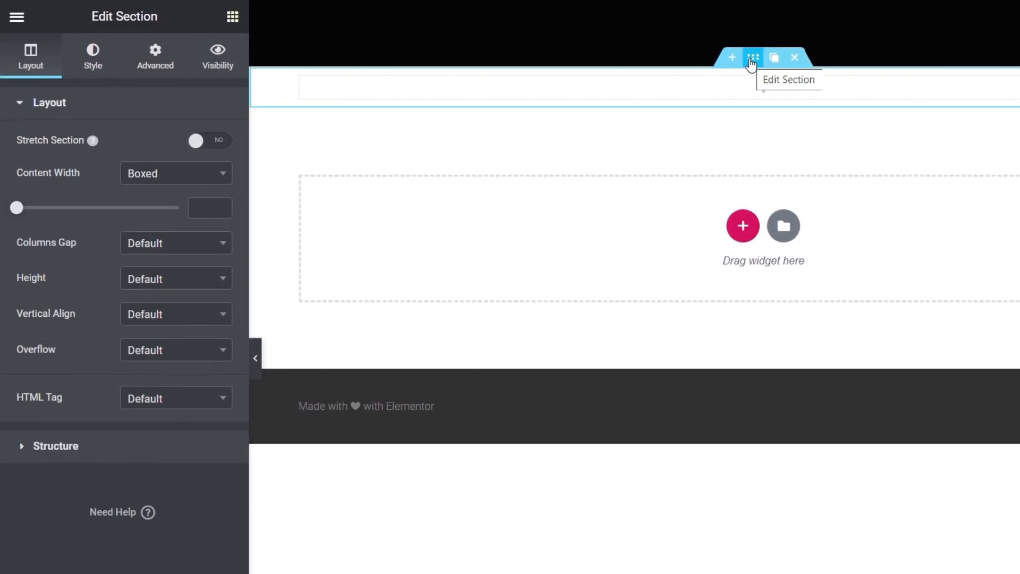
# Step: Give the new section a classic background whose image comes dynamically from the post's Featured Image
pyautogui.click(106, 64)
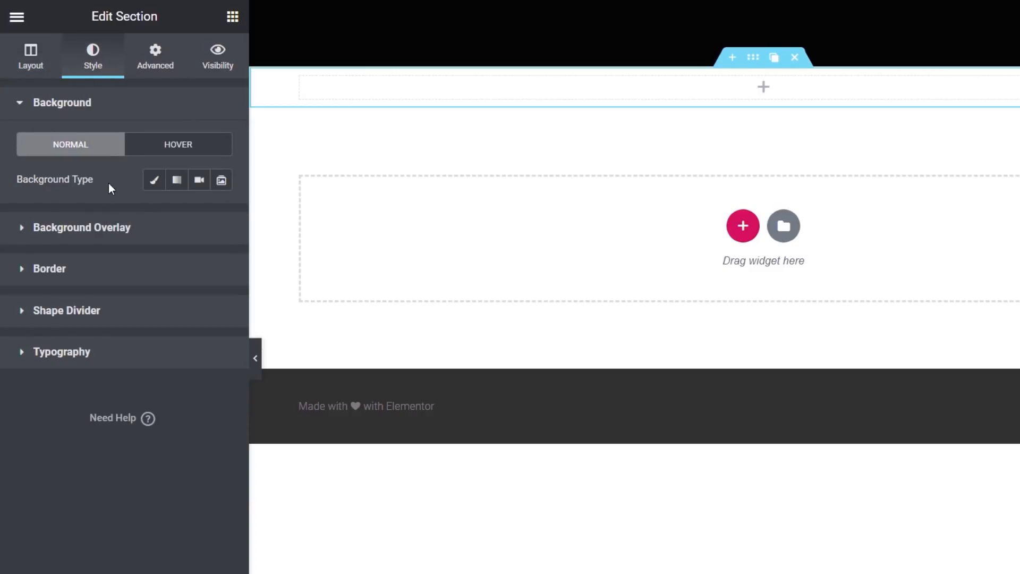
pyautogui.click(152, 183)
pyautogui.moveTo(197, 337)
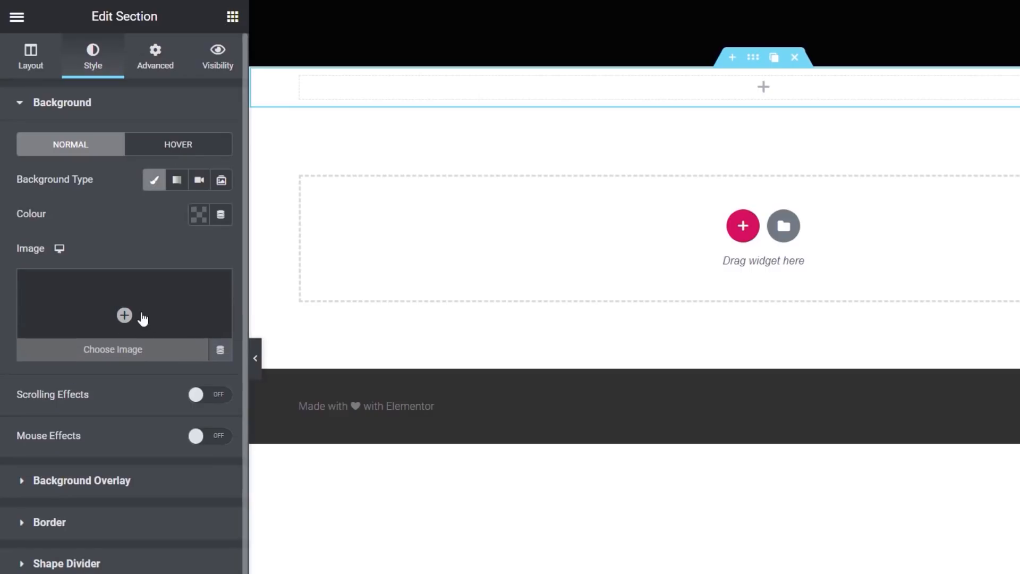
pyautogui.click(220, 351)
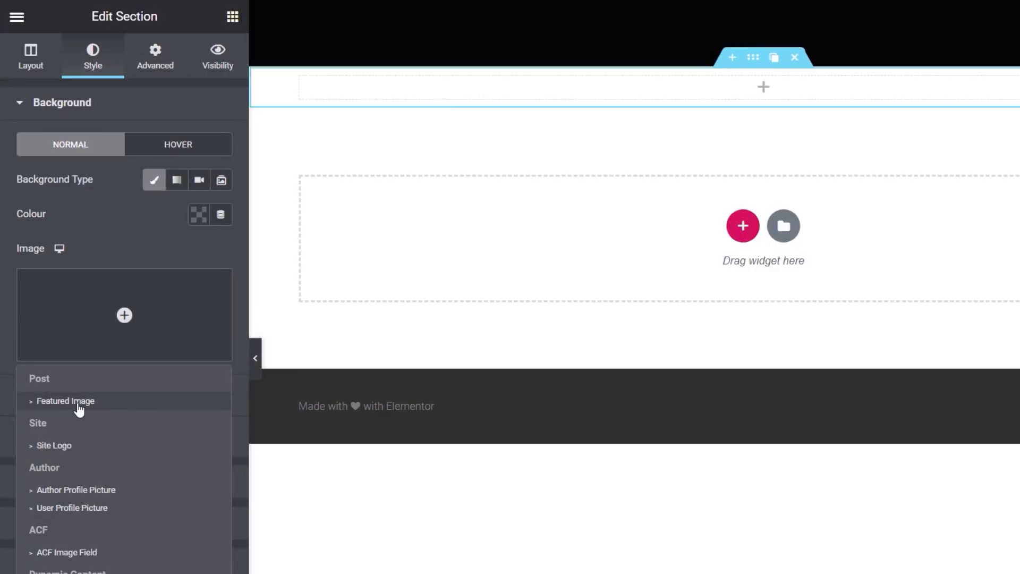
pyautogui.click(79, 402)
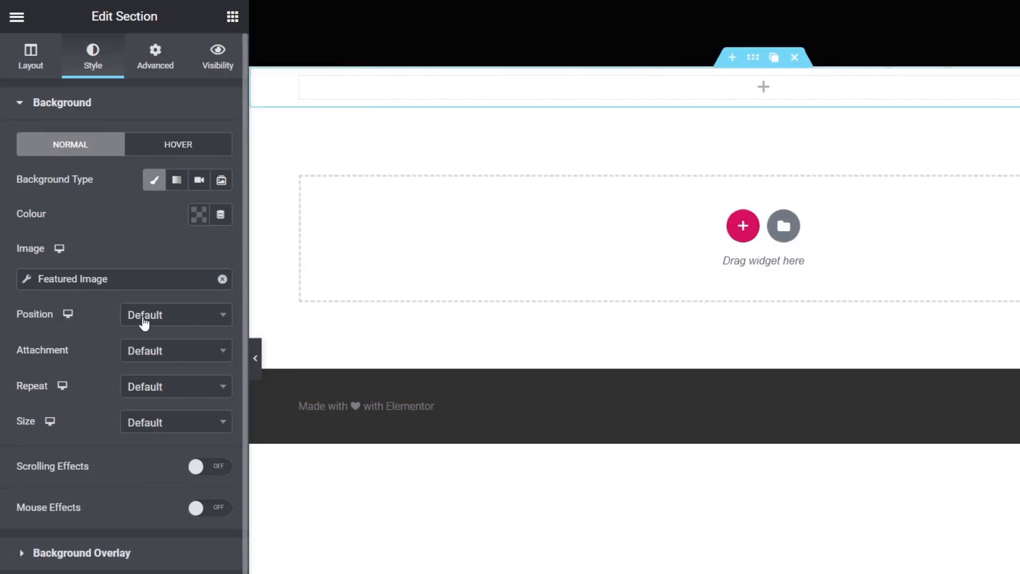
# Step: Set the section's featured background image to Centre Centre position, No-repeat and Cover size
pyautogui.click(169, 316)
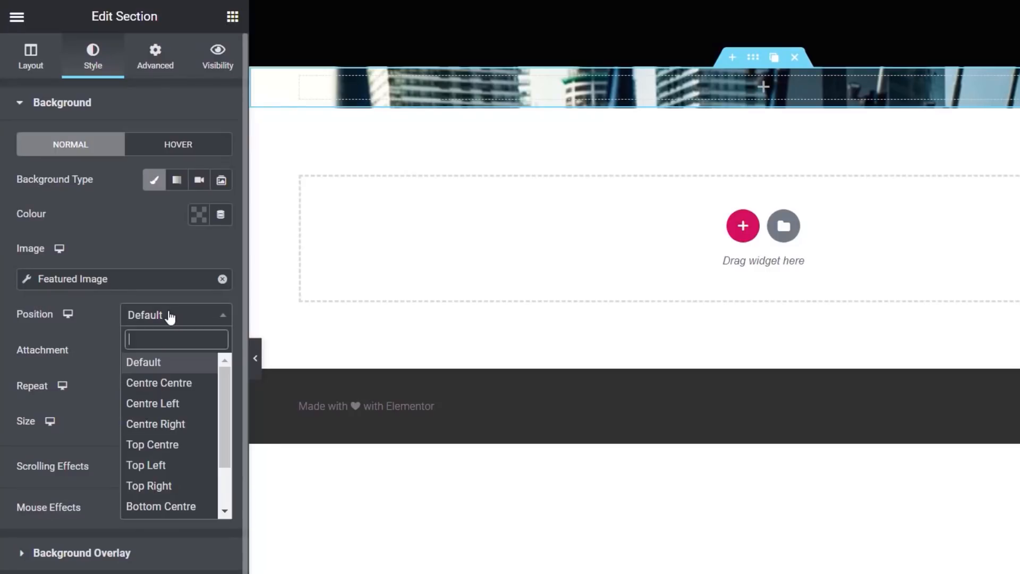
pyautogui.click(169, 383)
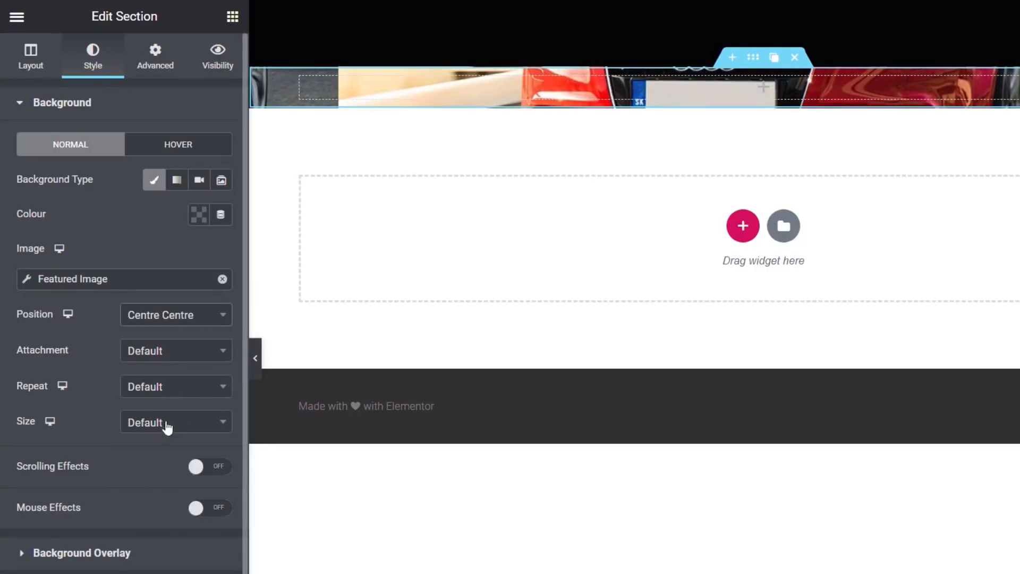
pyautogui.click(168, 388)
pyautogui.click(168, 457)
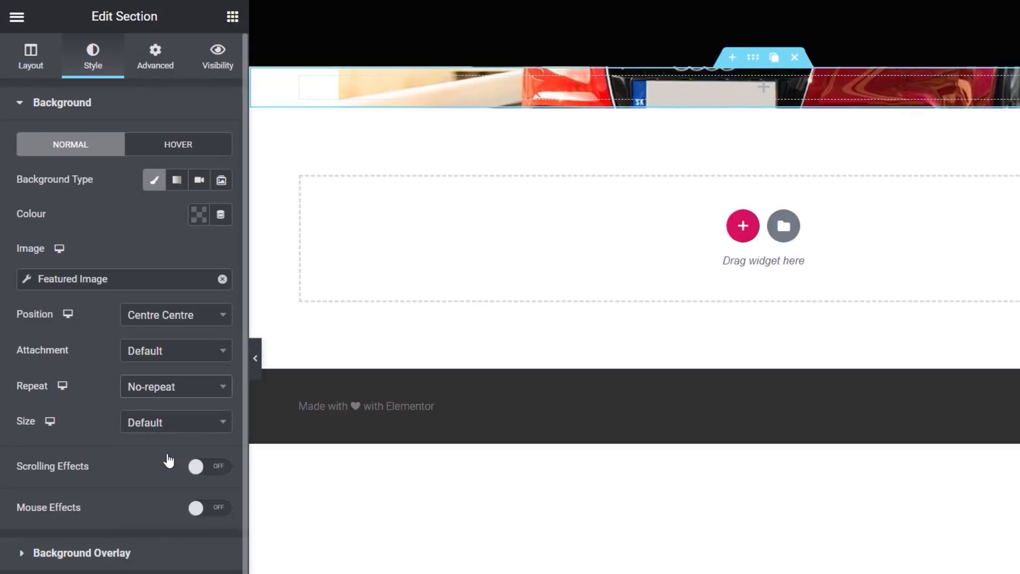
pyautogui.click(175, 425)
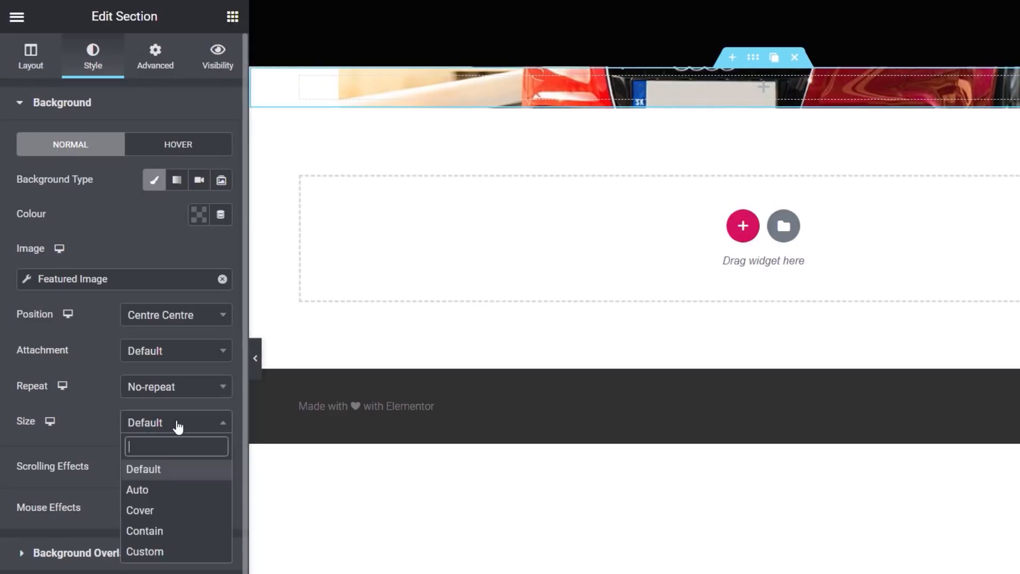
pyautogui.click(160, 511)
pyautogui.click(98, 553)
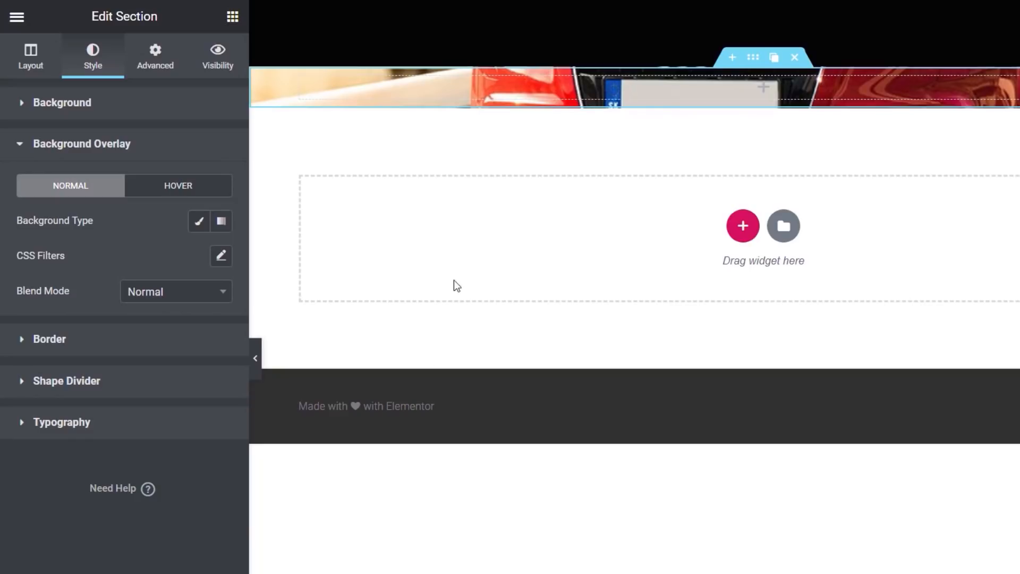
# Step: Give the section a minimum height of 525 px and a boxed content width of 500
pyautogui.click(37, 62)
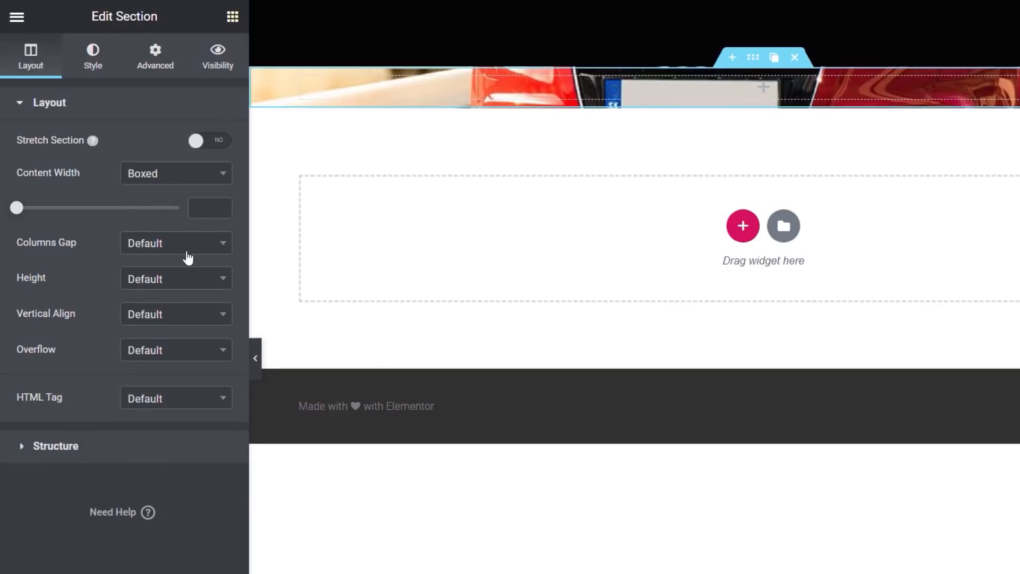
pyautogui.click(160, 246)
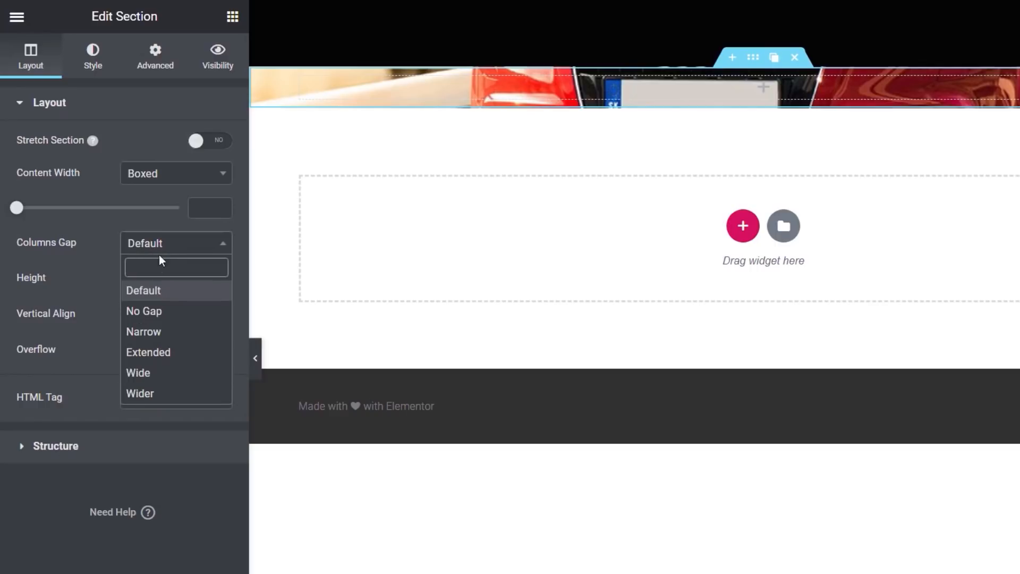
pyautogui.click(170, 246)
pyautogui.click(153, 285)
pyautogui.click(155, 364)
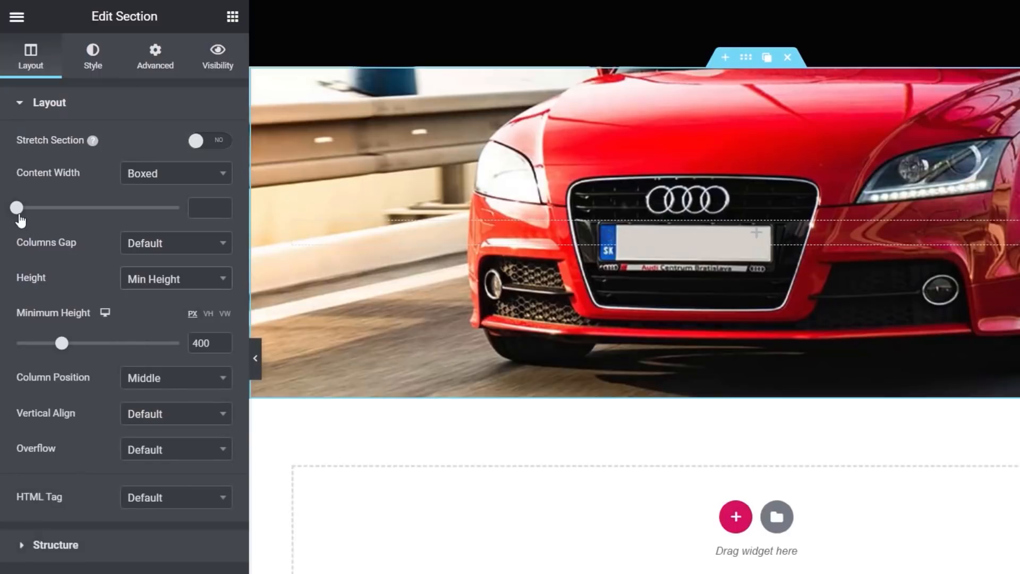
pyautogui.moveTo(18, 214)
pyautogui.mouseDown()
pyautogui.moveTo(70, 213)
pyautogui.moveTo(16, 208)
pyautogui.mouseUp()
pyautogui.moveTo(62, 343); pyautogui.dragTo(76, 346)
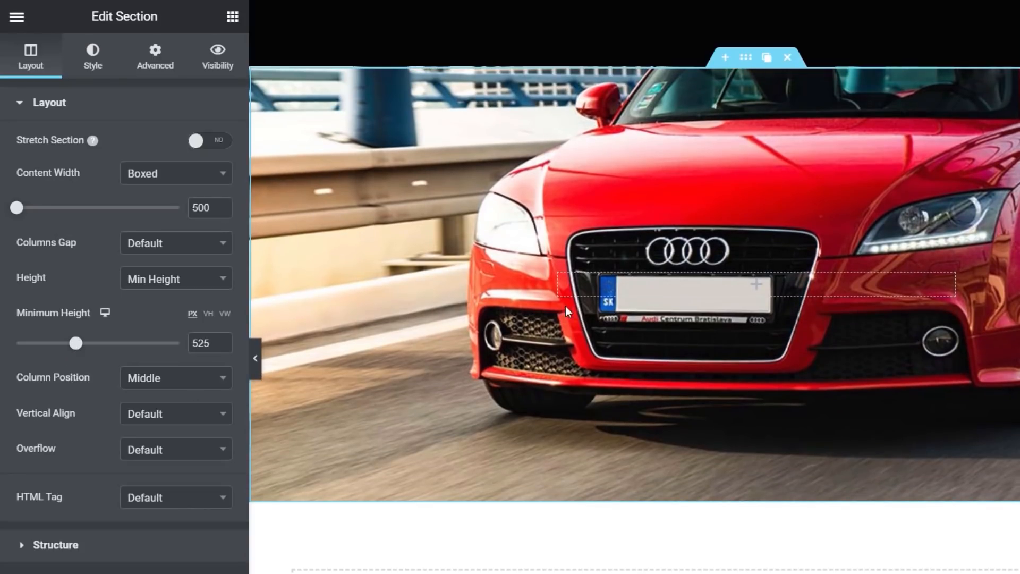
# Step: Apply a gradient background overlay to the section with fully transparent white (#FFFFFF00) as its first colour
pyautogui.click(105, 61)
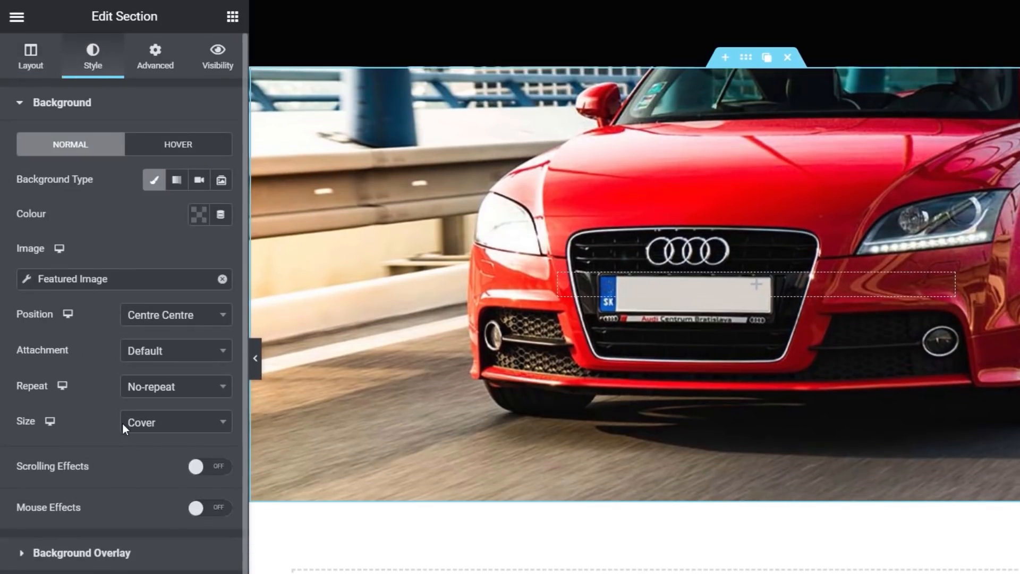
pyautogui.click(94, 554)
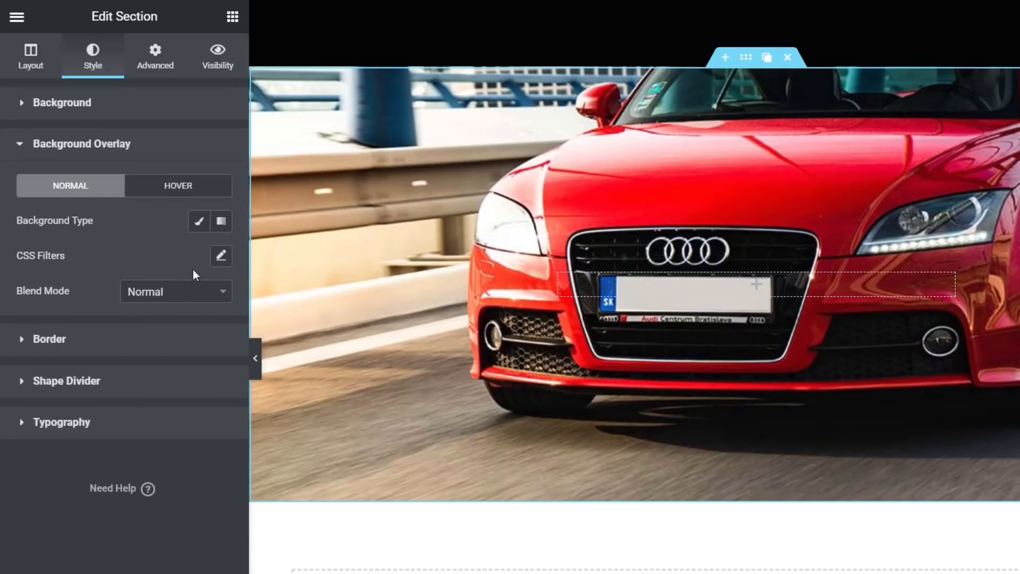
pyautogui.click(221, 221)
pyautogui.click(199, 256)
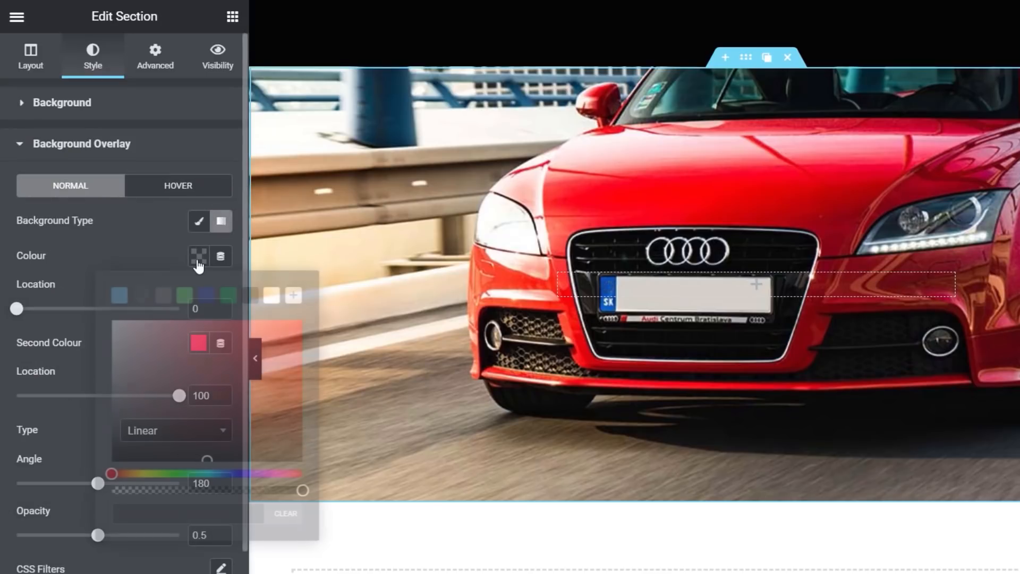
pyautogui.click(272, 295)
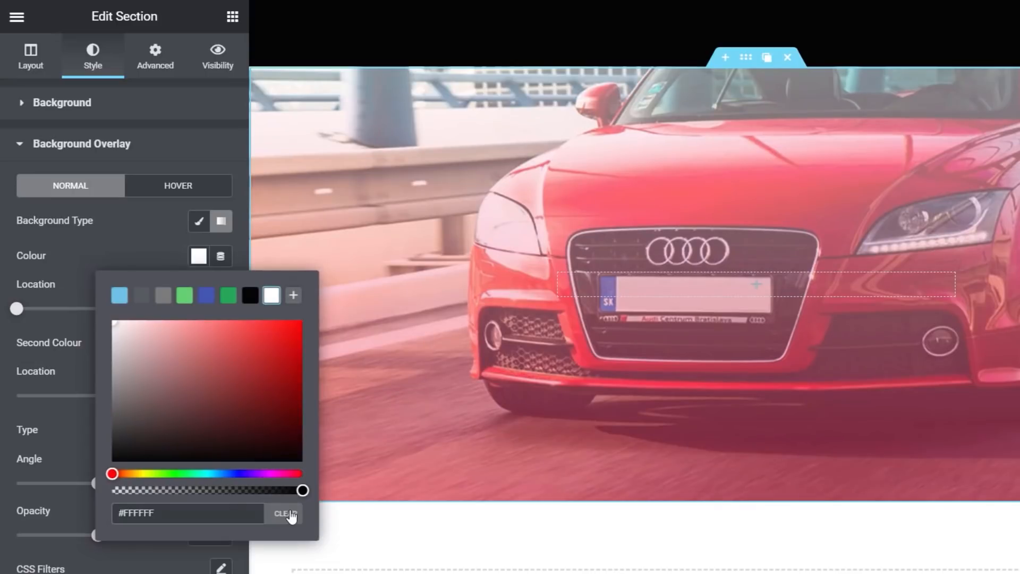
pyautogui.moveTo(302, 490); pyautogui.dragTo(111, 489)
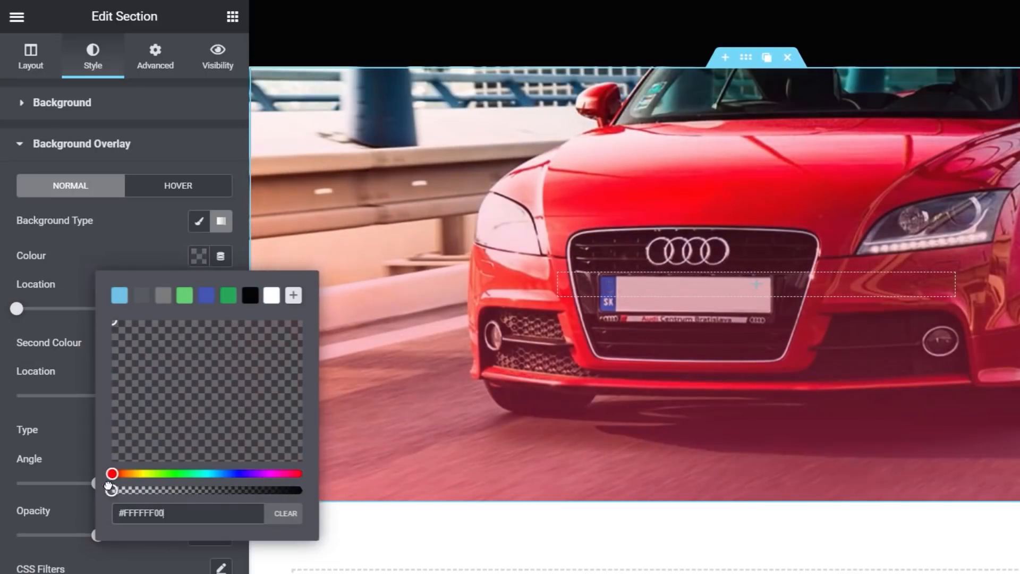
pyautogui.click(131, 243)
# Step: Make the gradient overlay's second colour near-black and raise the overlay opacity to 1
pyautogui.click(199, 343)
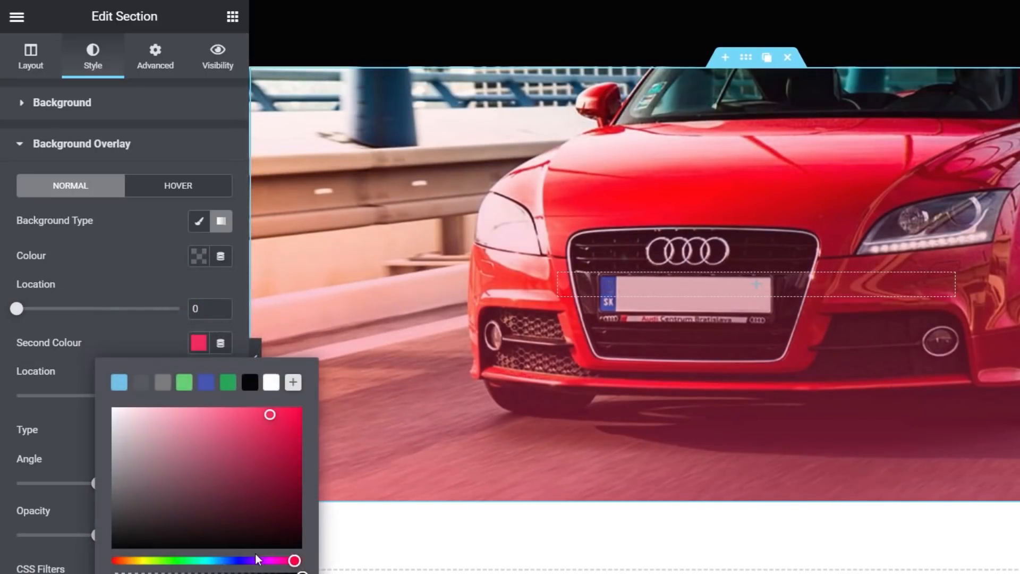
pyautogui.moveTo(271, 417); pyautogui.dragTo(113, 541)
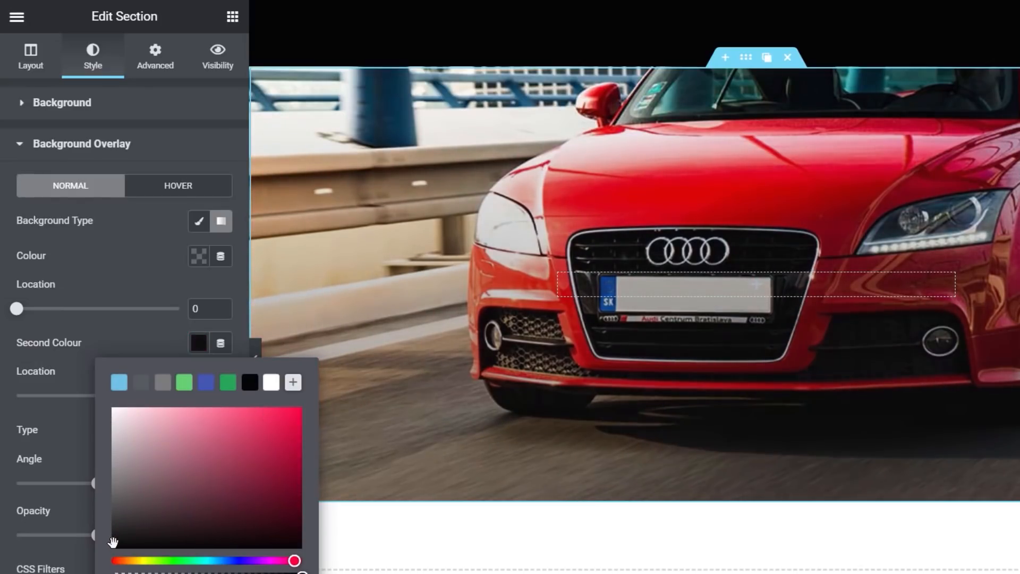
pyautogui.click(159, 330)
pyautogui.moveTo(97, 535); pyautogui.dragTo(183, 545)
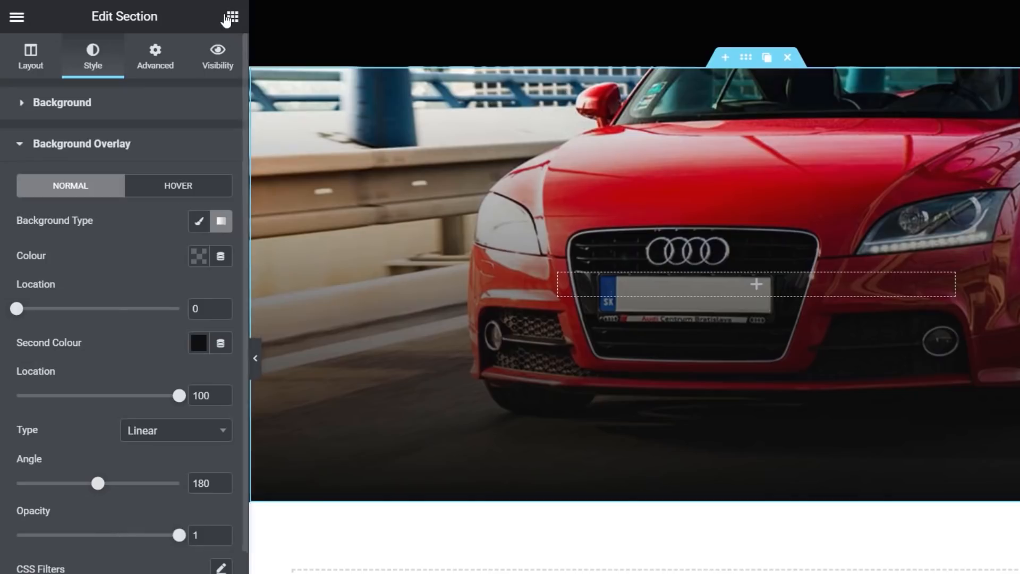
# Step: Set the section's column position to Bottom and clear its custom content width
pyautogui.click(32, 56)
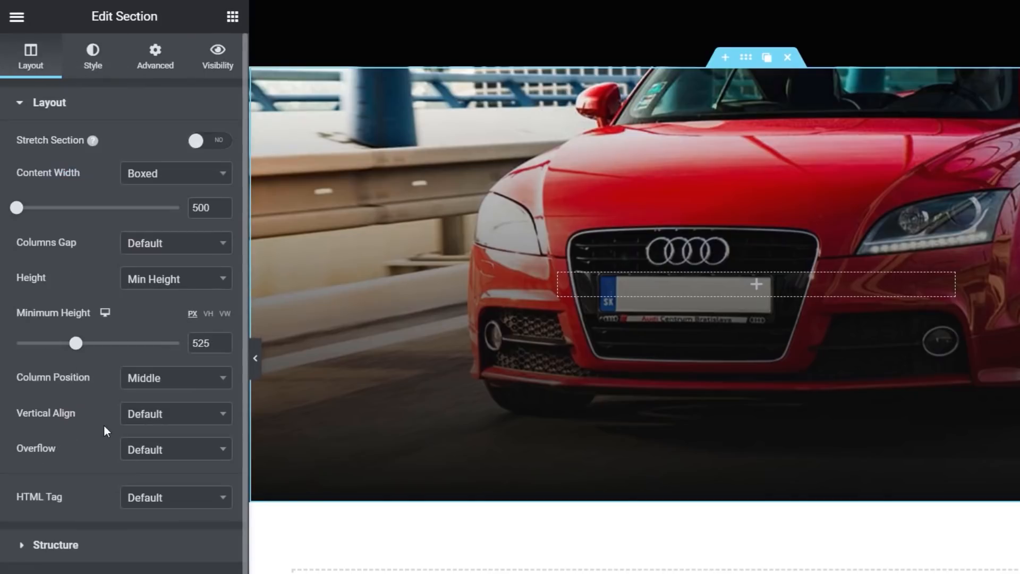
pyautogui.click(182, 387)
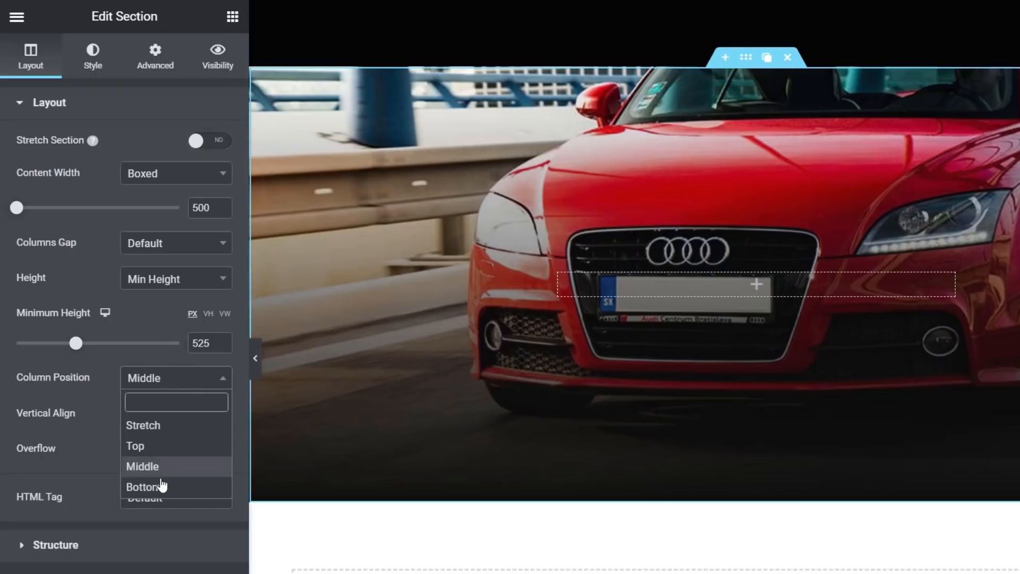
pyautogui.click(159, 487)
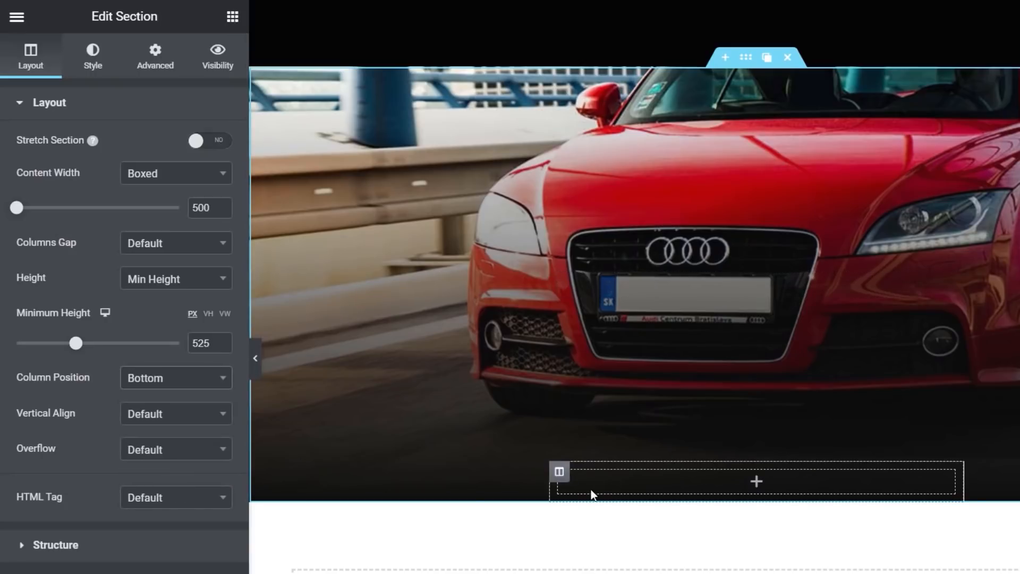
pyautogui.moveTo(212, 204); pyautogui.dragTo(178, 213)
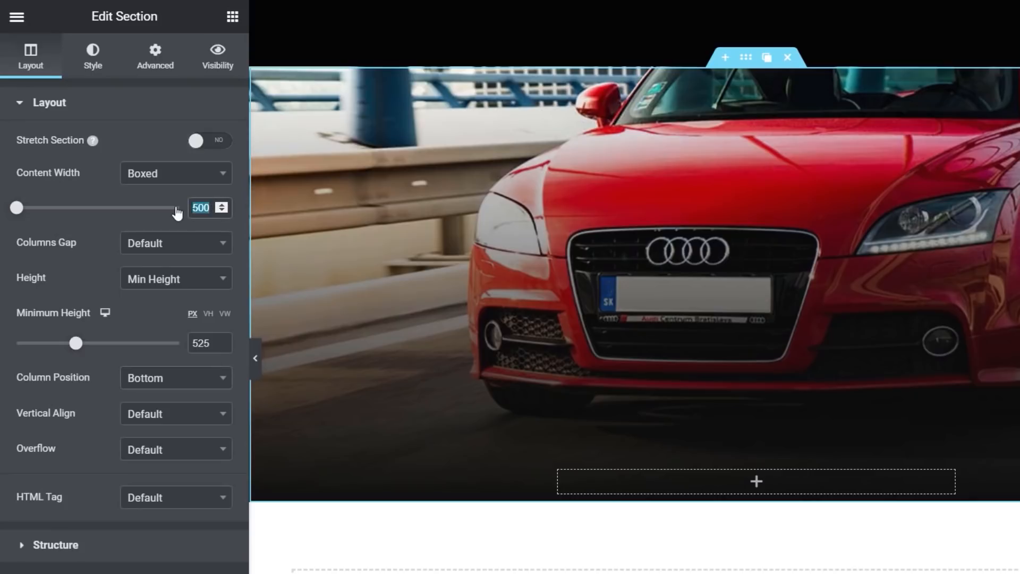
pyautogui.press('BackSpace')
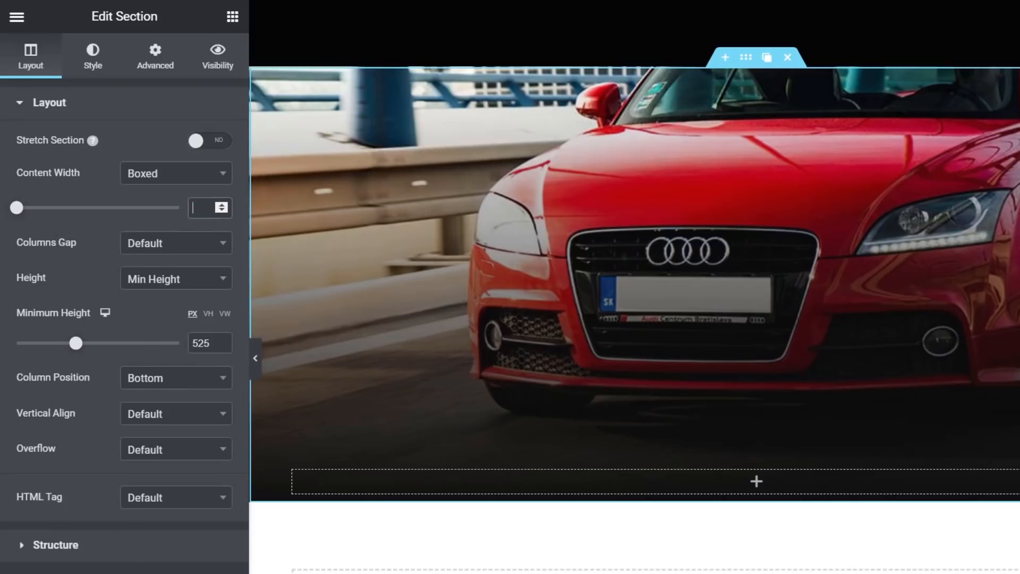
# Step: Place a Post Title widget in the image section's column and add a two-column section with a wider first column below it
pyautogui.click(231, 18)
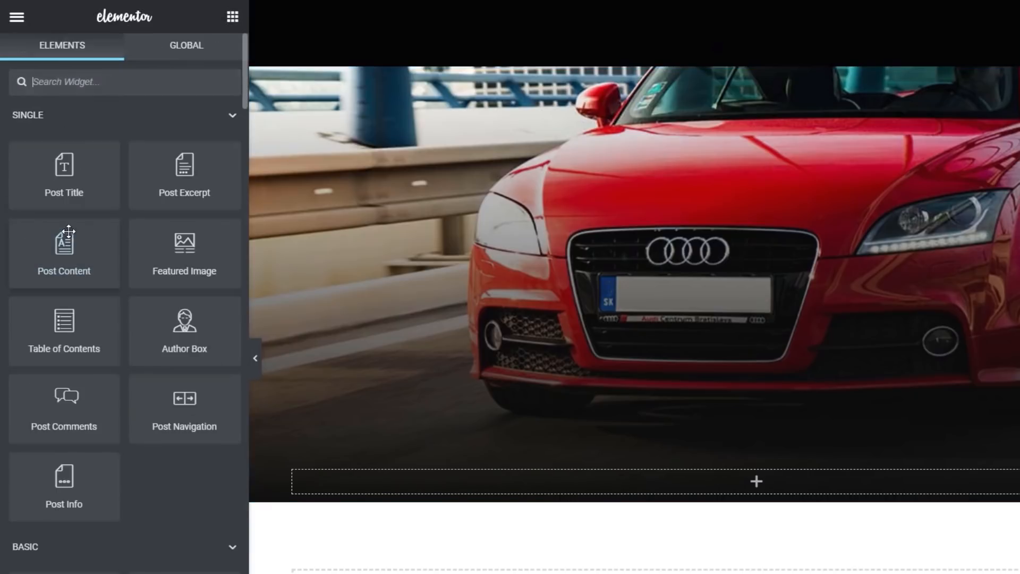
pyautogui.moveTo(60, 193); pyautogui.dragTo(387, 483)
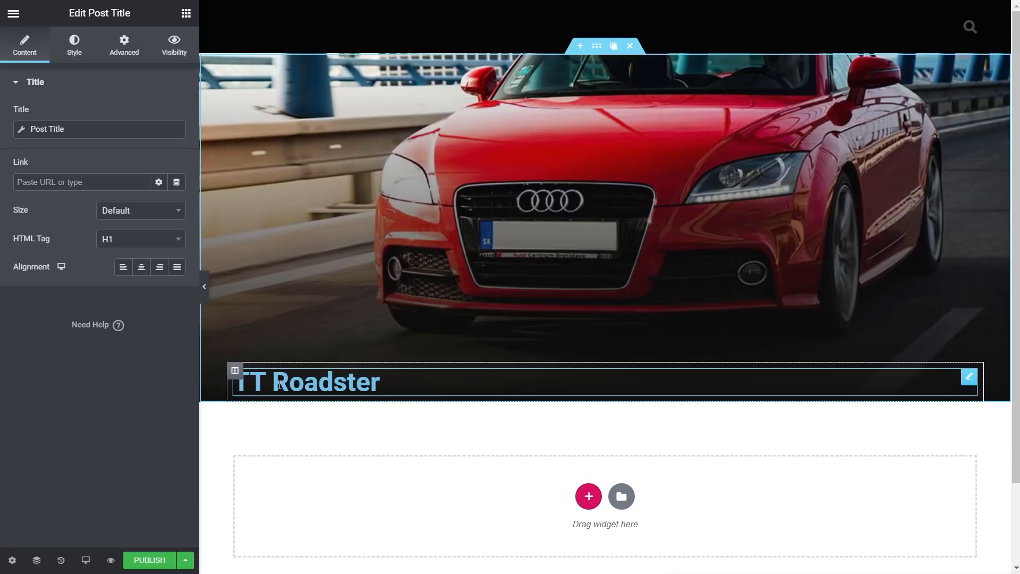
pyautogui.scroll(-2, 482, 446)
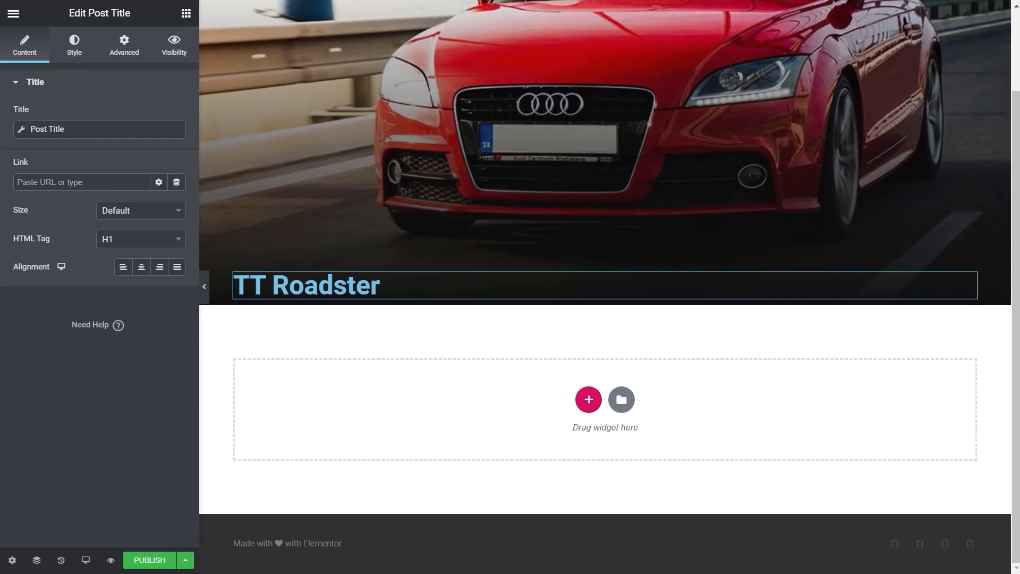
pyautogui.click(589, 399)
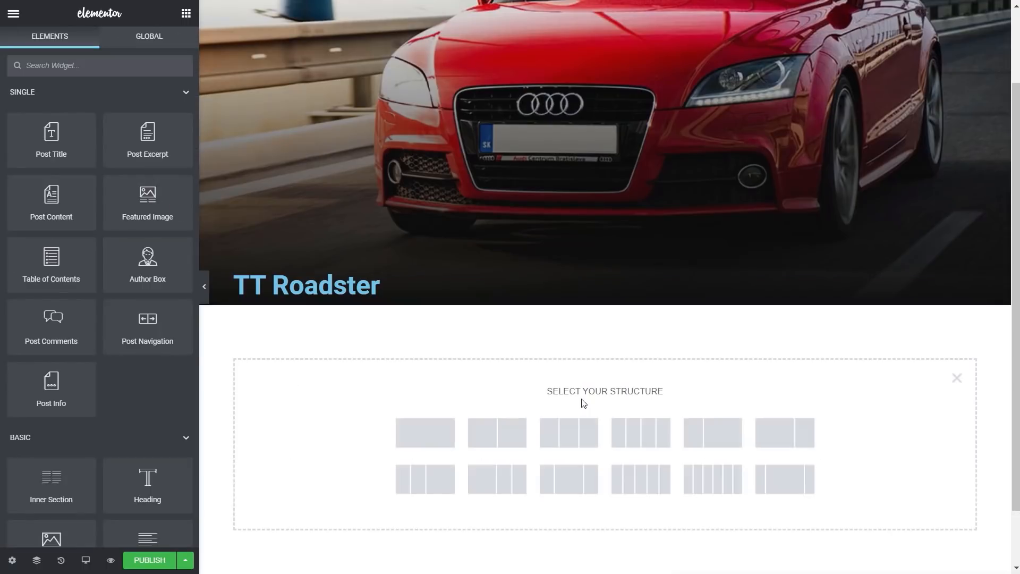
pyautogui.click(780, 440)
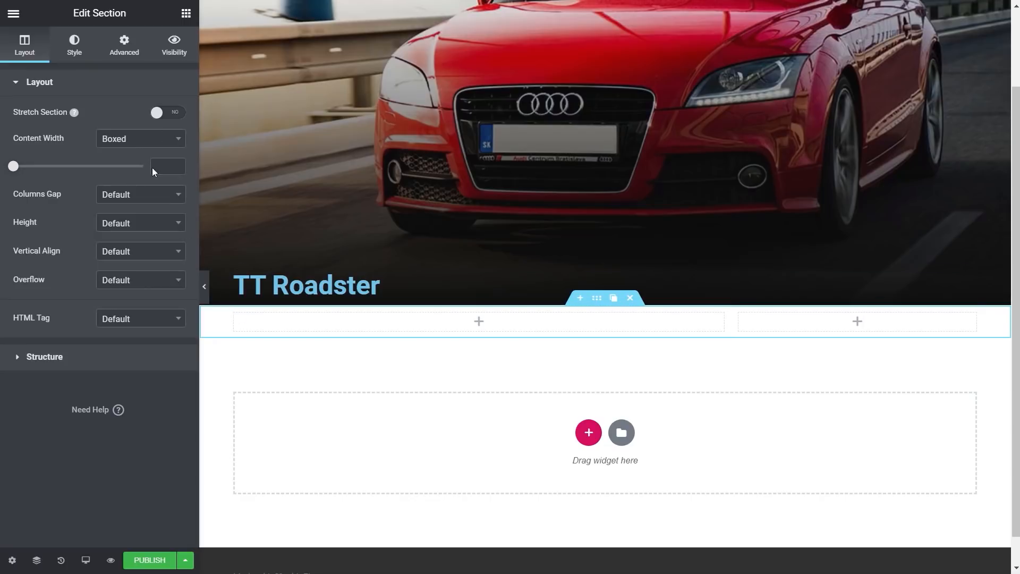
# Step: Add a heading reading "Vehicle Details" with the H3 tag to the wide column of the two-column section
pyautogui.click(186, 16)
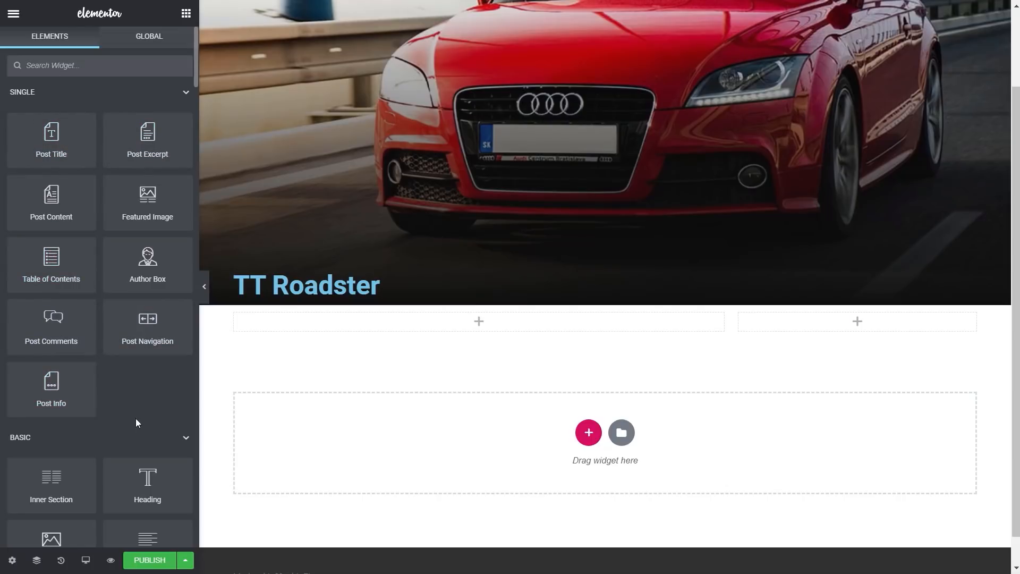
pyautogui.moveTo(137, 470); pyautogui.dragTo(349, 335)
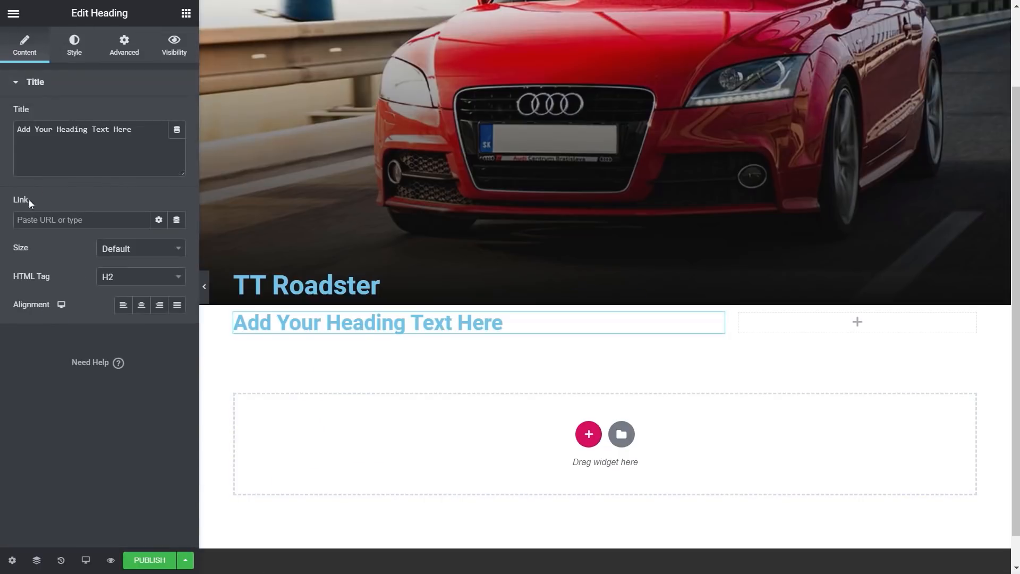
pyautogui.click(140, 125)
pyautogui.hotkey('ctrl', 'a')
pyautogui.write('Vehicle Details')
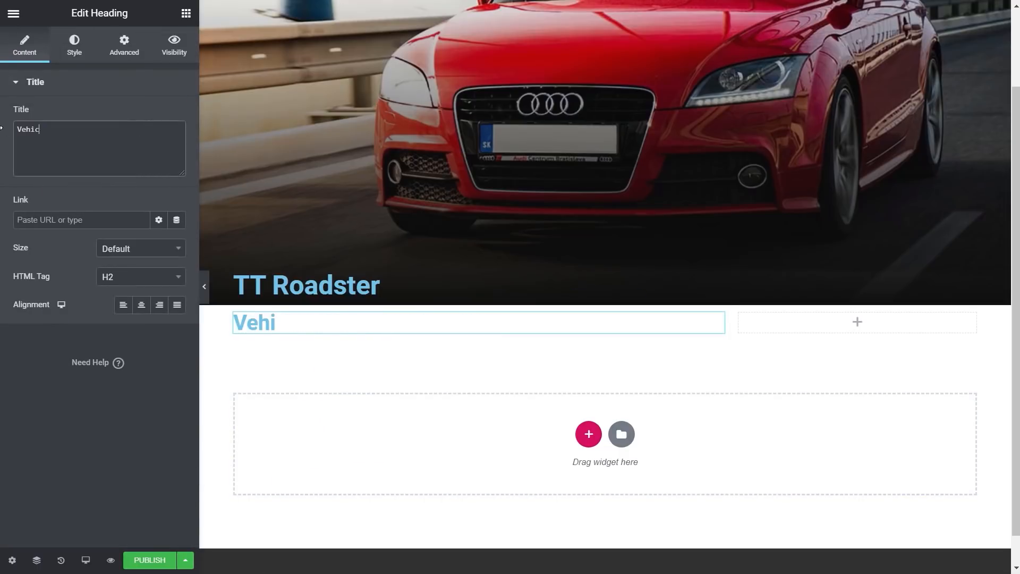
pyautogui.click(167, 277)
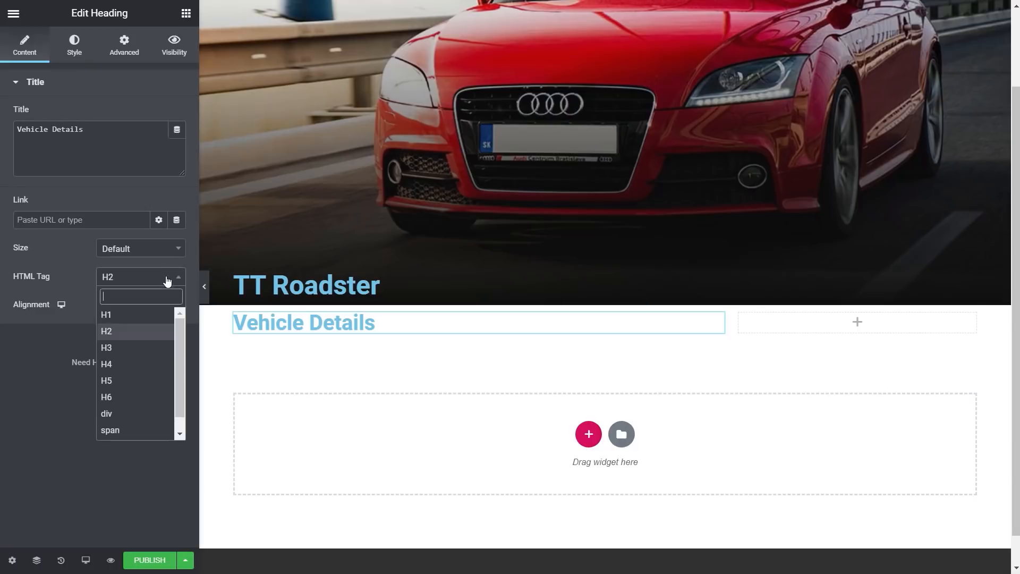
pyautogui.click(134, 354)
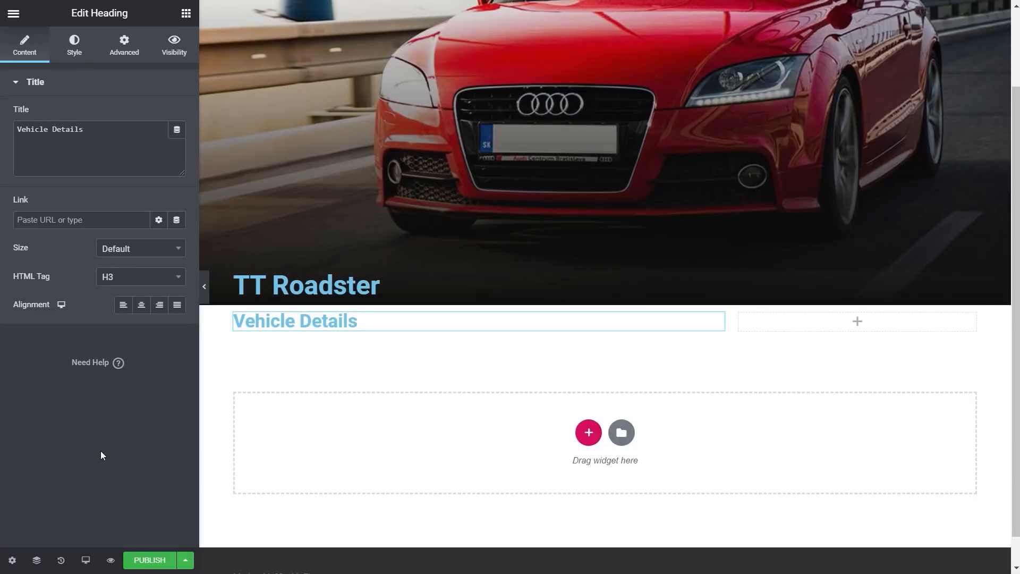
# Step: Insert a Post Content widget under the Vehicle Details heading and place a duplicate of that heading beneath the content
pyautogui.click(186, 13)
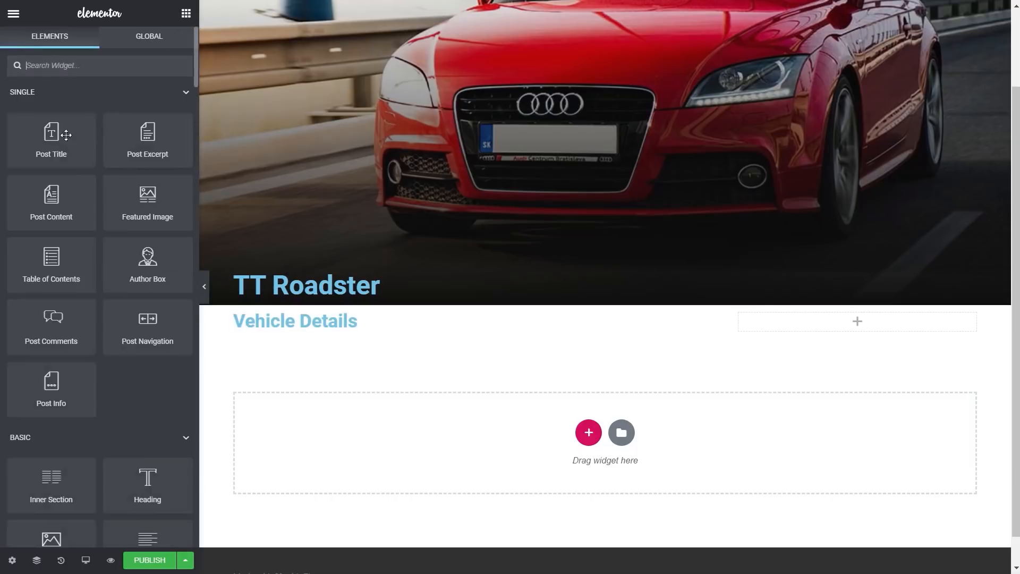
pyautogui.moveTo(63, 201); pyautogui.dragTo(292, 353)
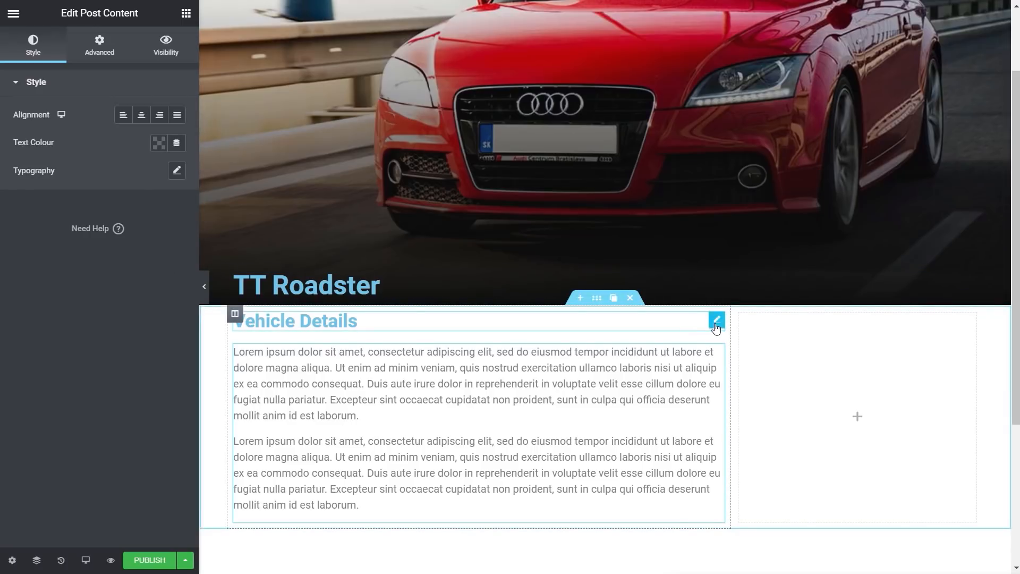
pyautogui.rightClick(714, 323)
pyautogui.click(658, 360)
pyautogui.moveTo(724, 346); pyautogui.dragTo(606, 487)
pyautogui.scroll(-3, 606, 487)
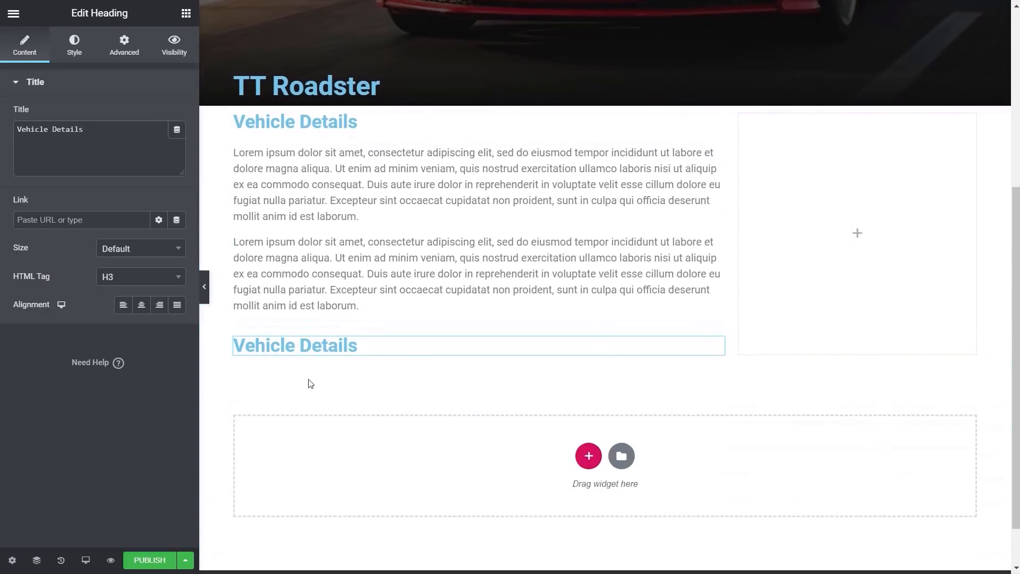
# Step: Set the duplicated heading below the post content to the H5 tag and retitle it "Optional Extras Included"
pyautogui.click(164, 277)
pyautogui.click(127, 380)
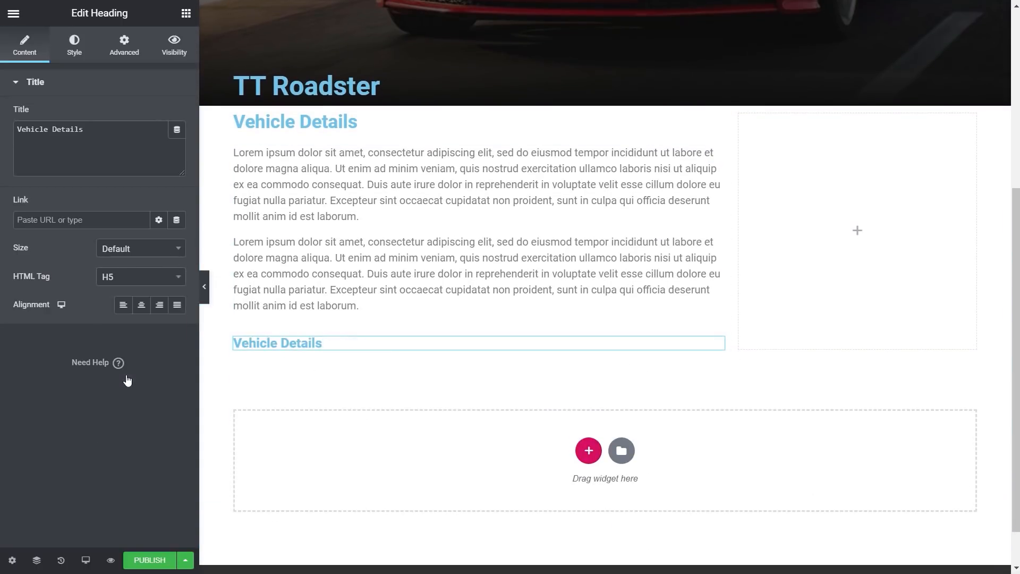
pyautogui.moveTo(100, 133); pyautogui.dragTo(8, 136)
pyautogui.write('Option')
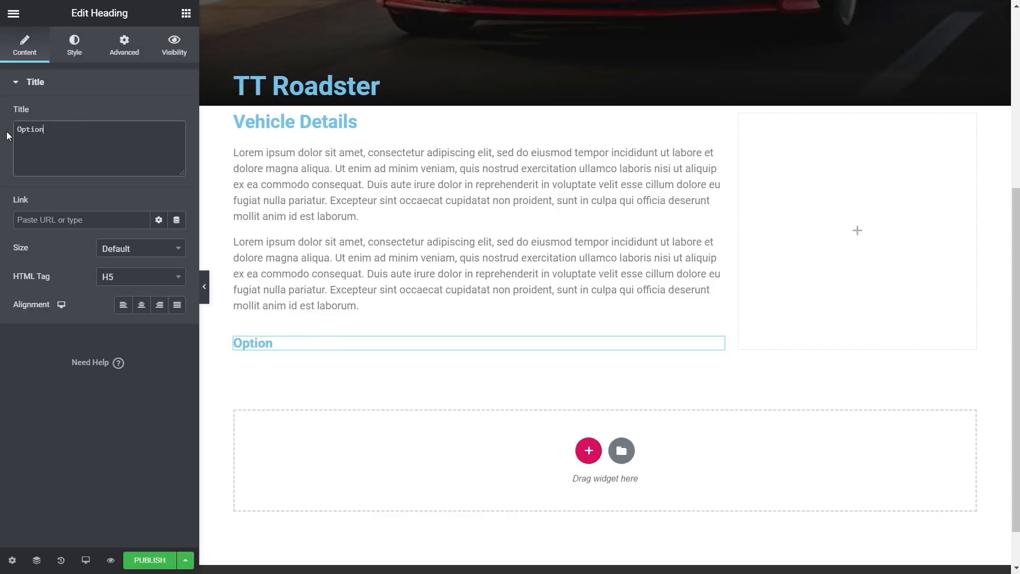
pyautogui.write('al Extras Included')
pyautogui.click(359, 459)
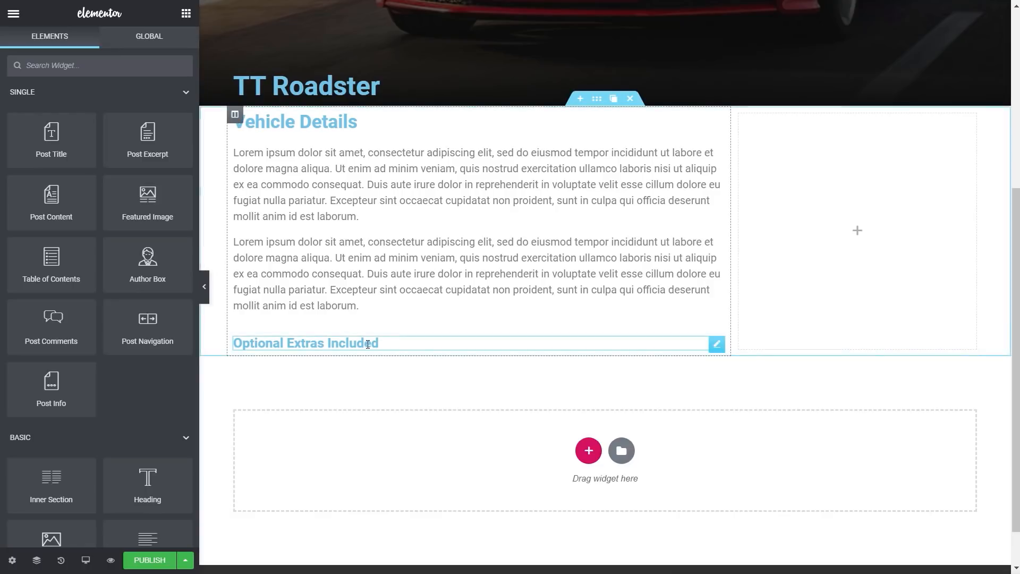
# Step: Duplicate the Optional Extras Included heading and retitle the copy "Image Gallery"
pyautogui.rightClick(718, 345)
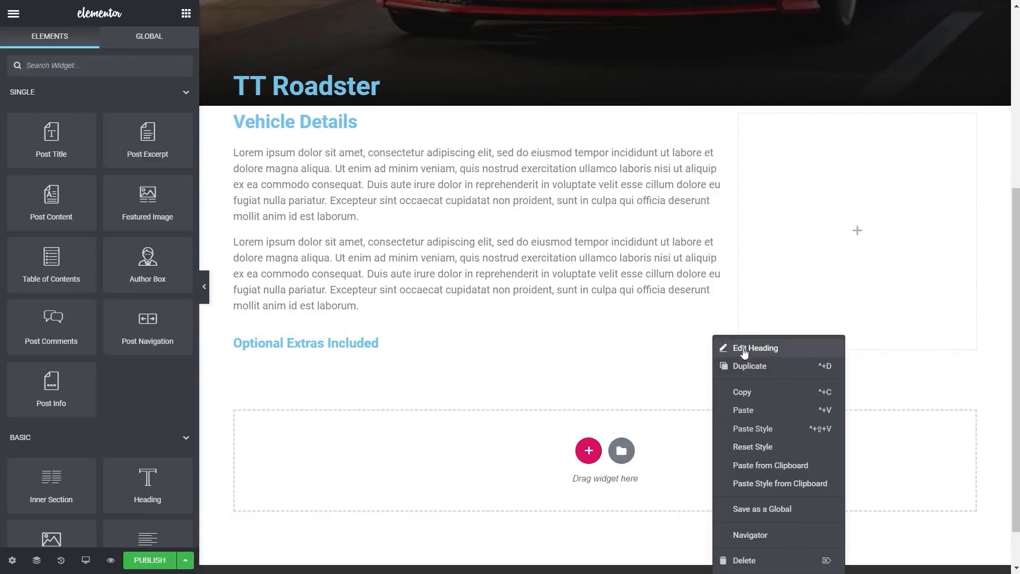
pyautogui.click(744, 366)
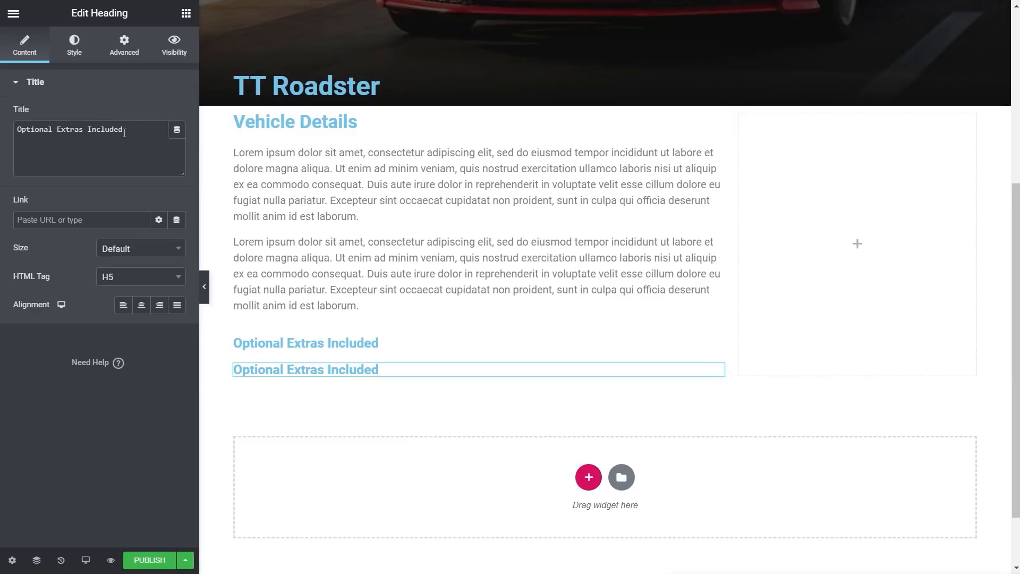
pyautogui.moveTo(124, 133); pyautogui.dragTo(3, 129)
pyautogui.write('Image Gallery')
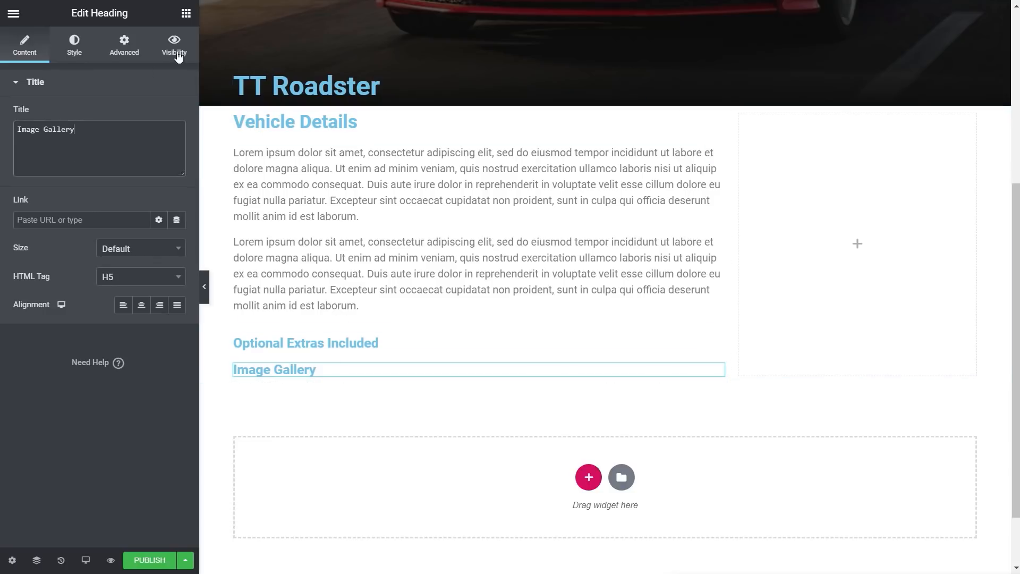
# Step: Find the Gallery widget that is neither Basic, WordPress nor ACF and place it under the Image Gallery heading
pyautogui.click(187, 15)
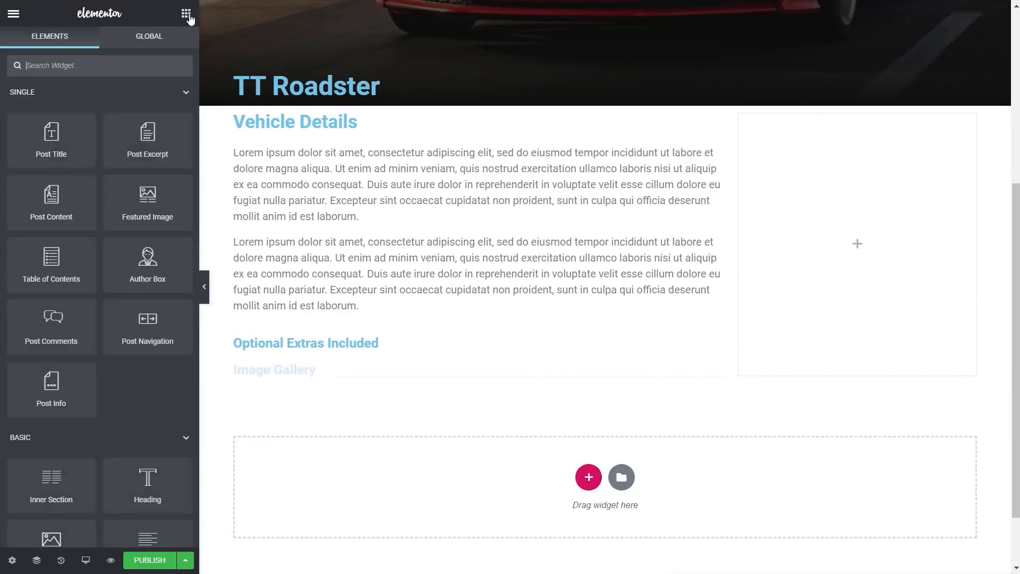
pyautogui.click(69, 69)
pyautogui.write('gallery')
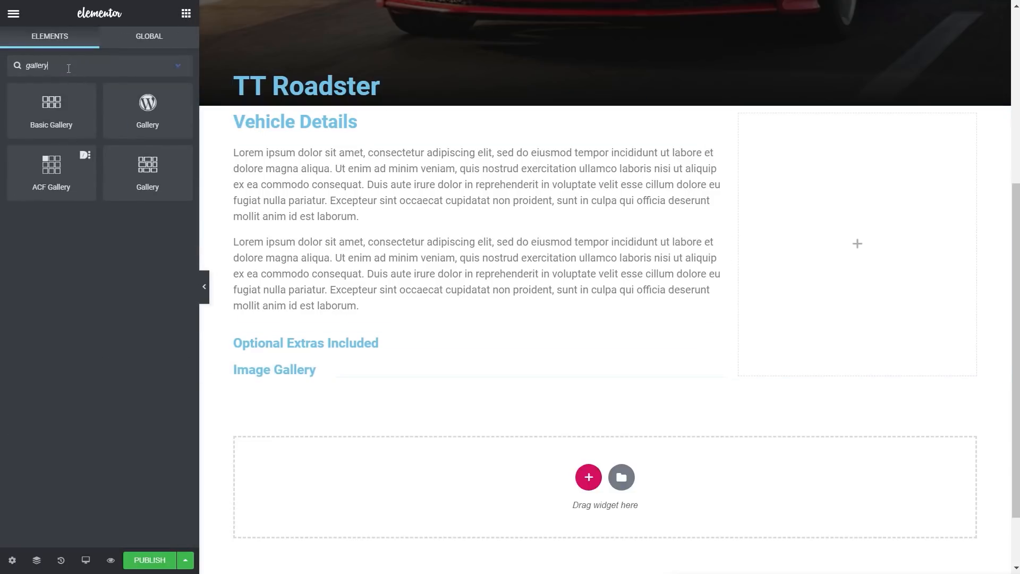
pyautogui.moveTo(143, 175); pyautogui.dragTo(279, 378)
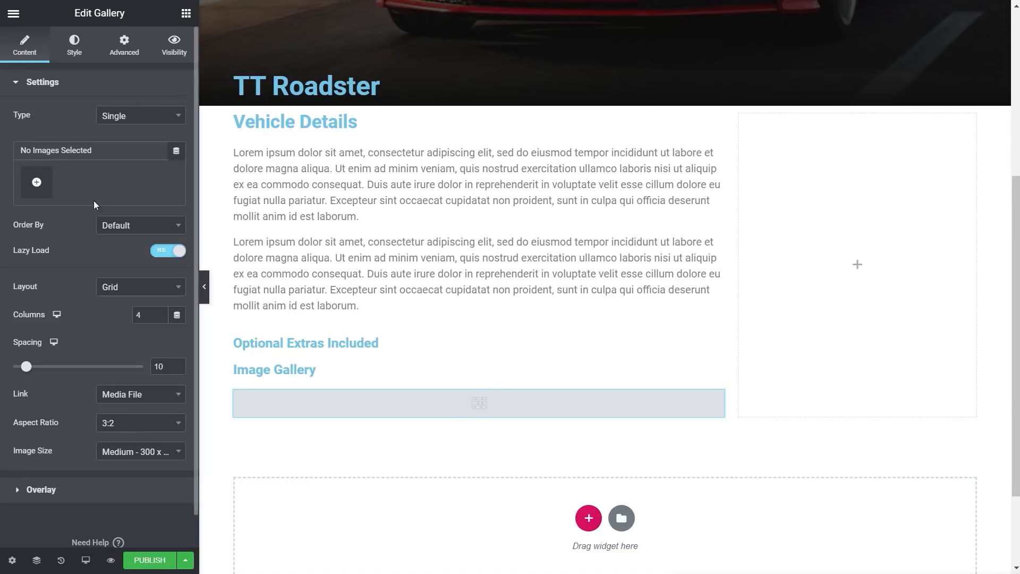
# Step: Set the gallery's image source to the dynamic ACF Gallery Field with the key Gallery
pyautogui.click(176, 151)
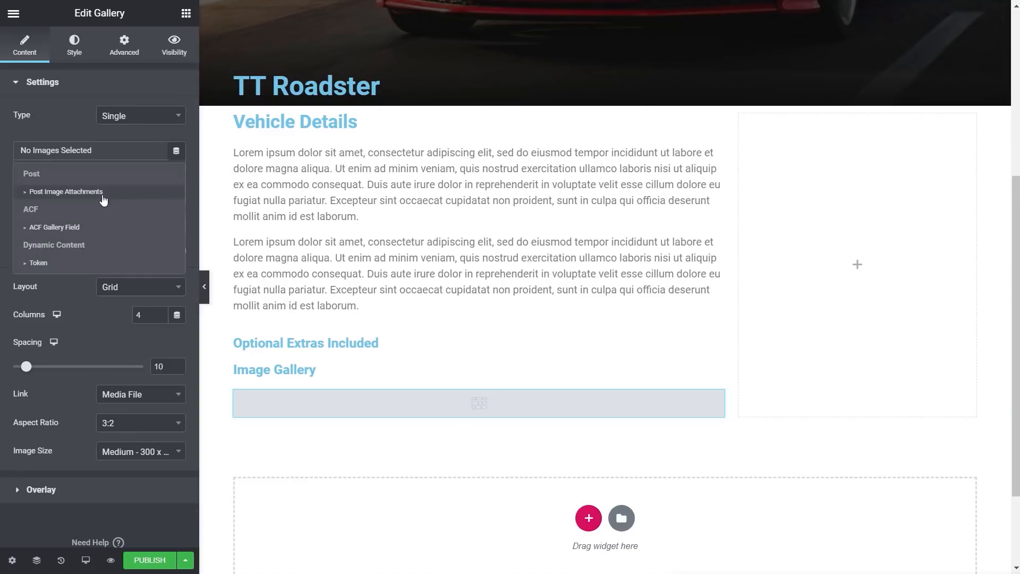
pyautogui.click(68, 226)
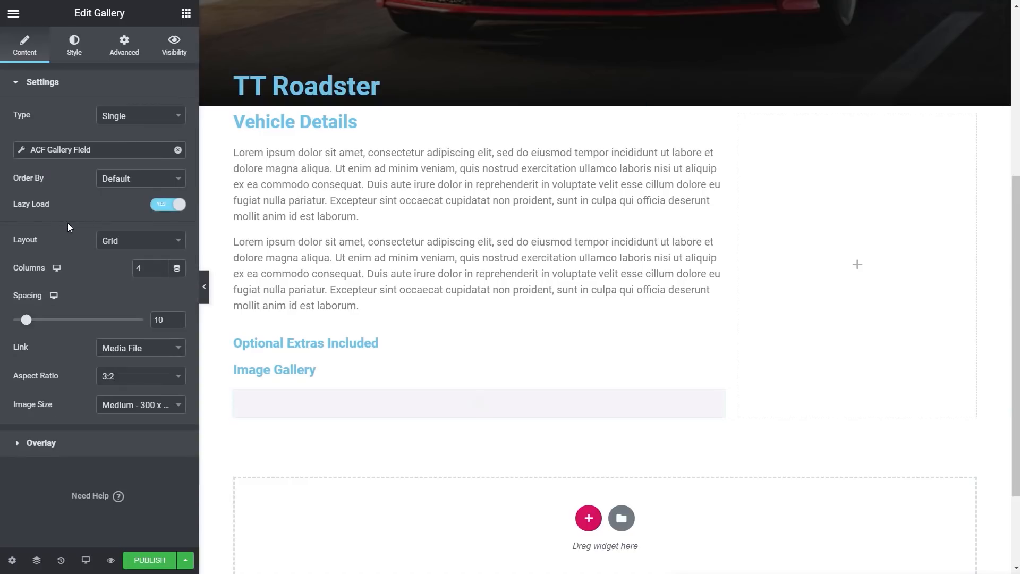
pyautogui.click(23, 152)
pyautogui.click(132, 211)
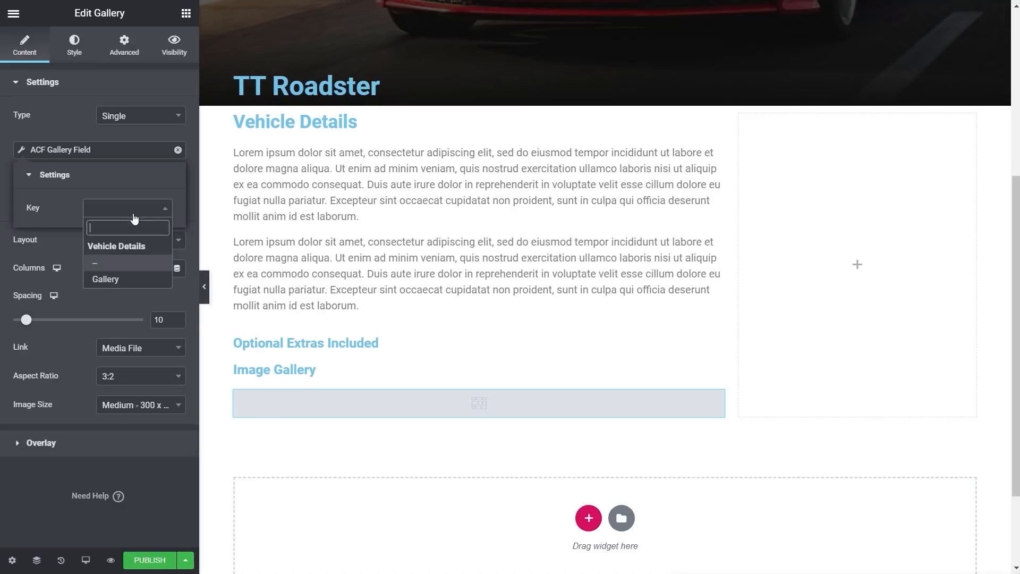
pyautogui.click(106, 279)
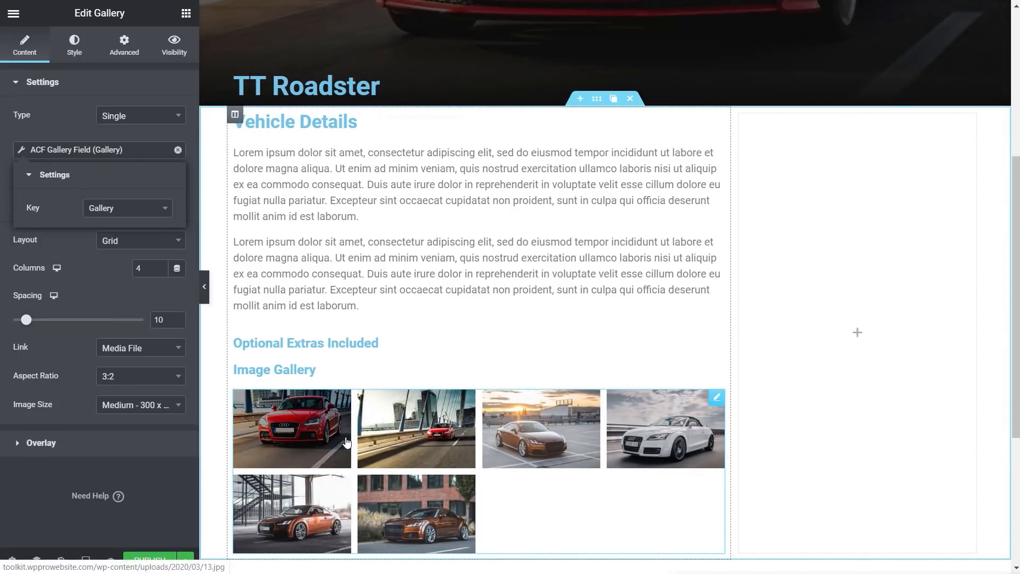
# Step: Give the gallery a 1:1 aspect ratio, the Medium Large - 768 x 0 image size and 3 columns
pyautogui.click(169, 372)
pyautogui.click(140, 416)
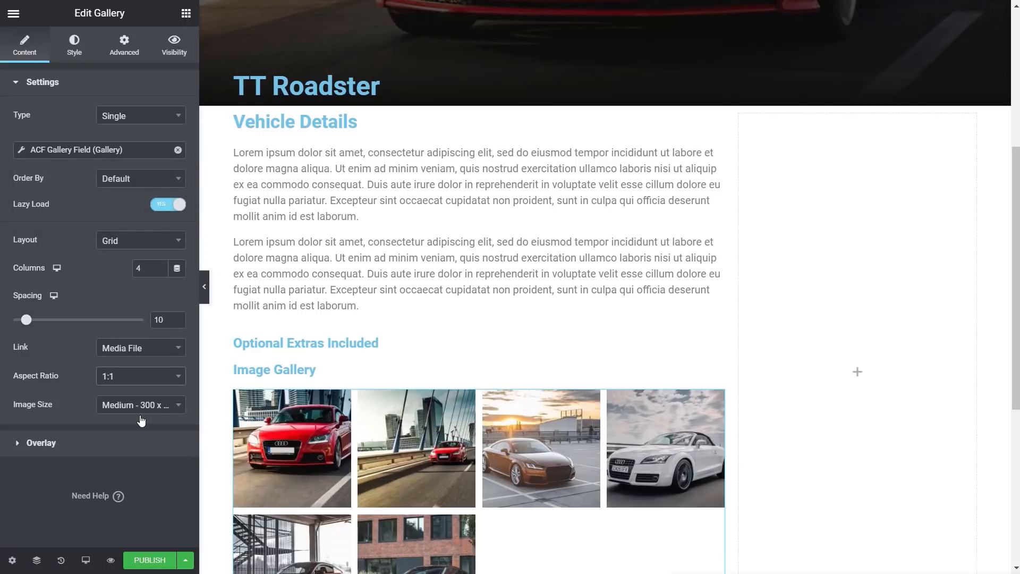
pyautogui.click(150, 405)
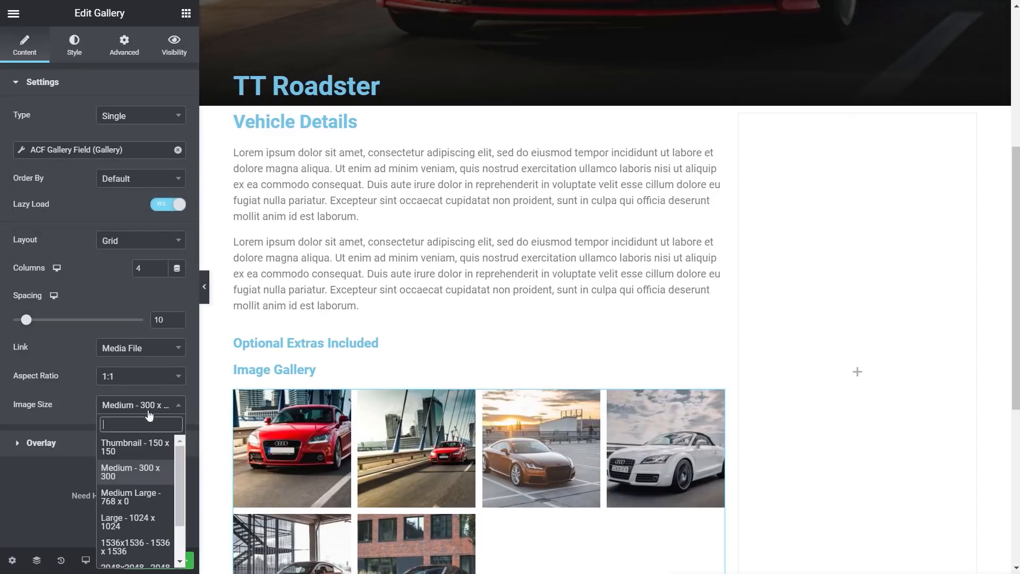
pyautogui.click(138, 493)
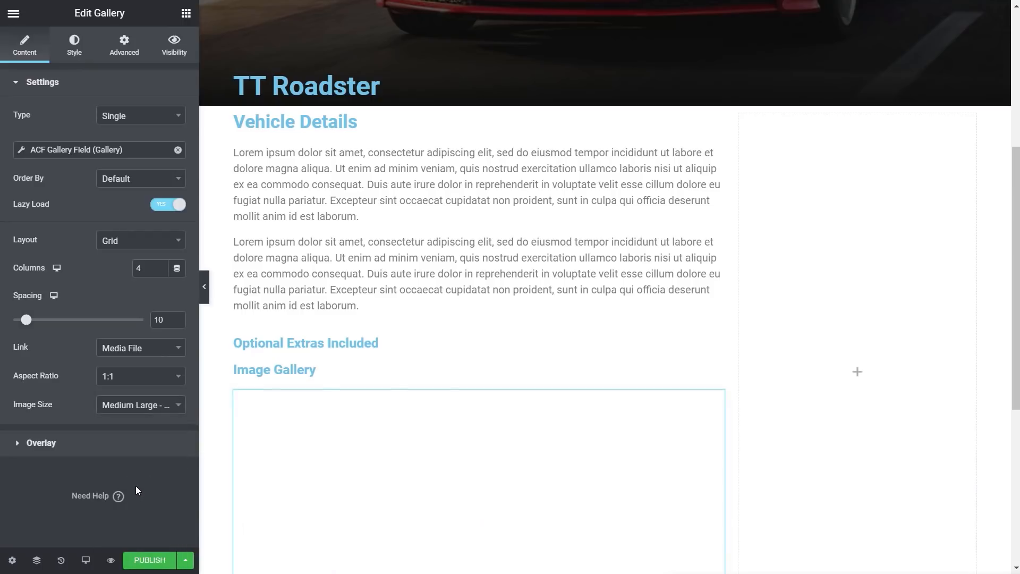
pyautogui.click(161, 269)
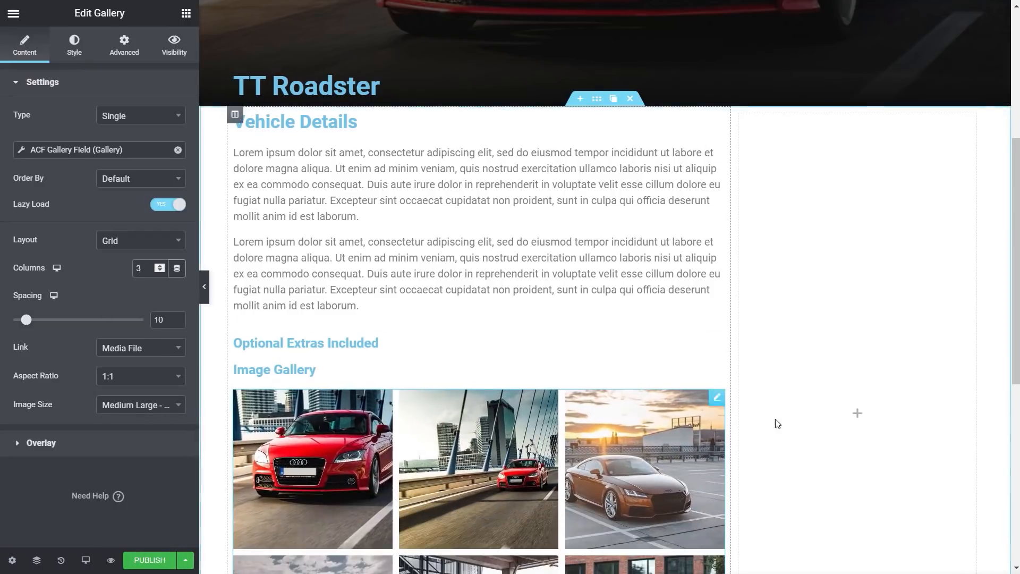
pyautogui.scroll(-6, 820, 448)
pyautogui.scroll(8, 822, 449)
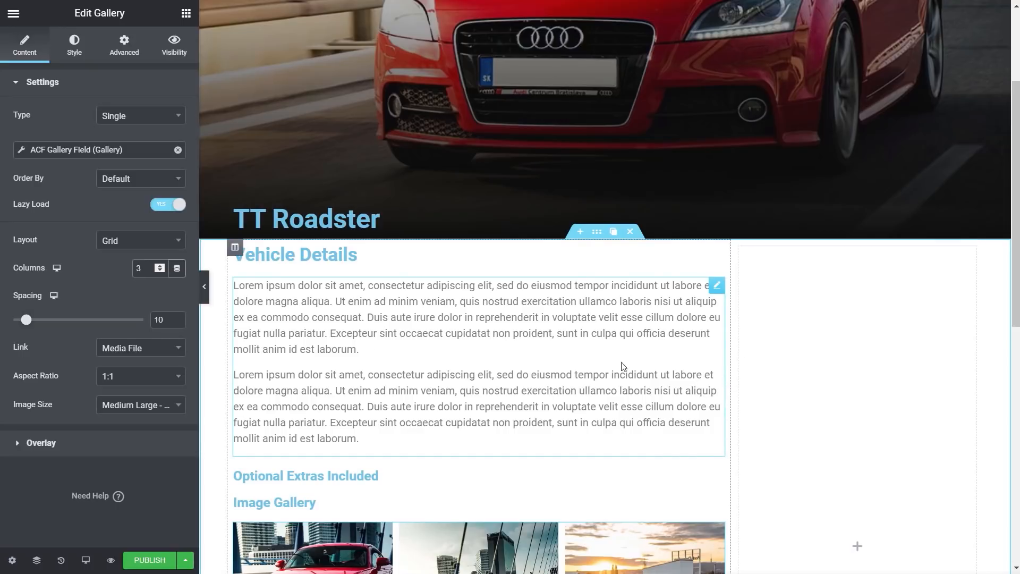
# Step: Place a Post Info widget in the empty narrow column and remove its Author, Date and Time items
pyautogui.click(807, 386)
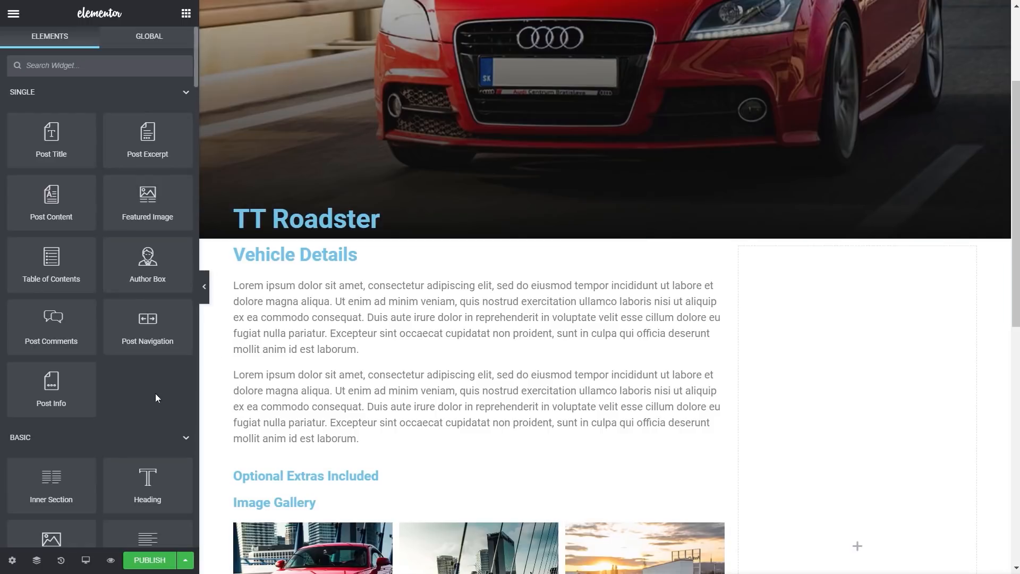
pyautogui.moveTo(46, 386); pyautogui.dragTo(778, 394)
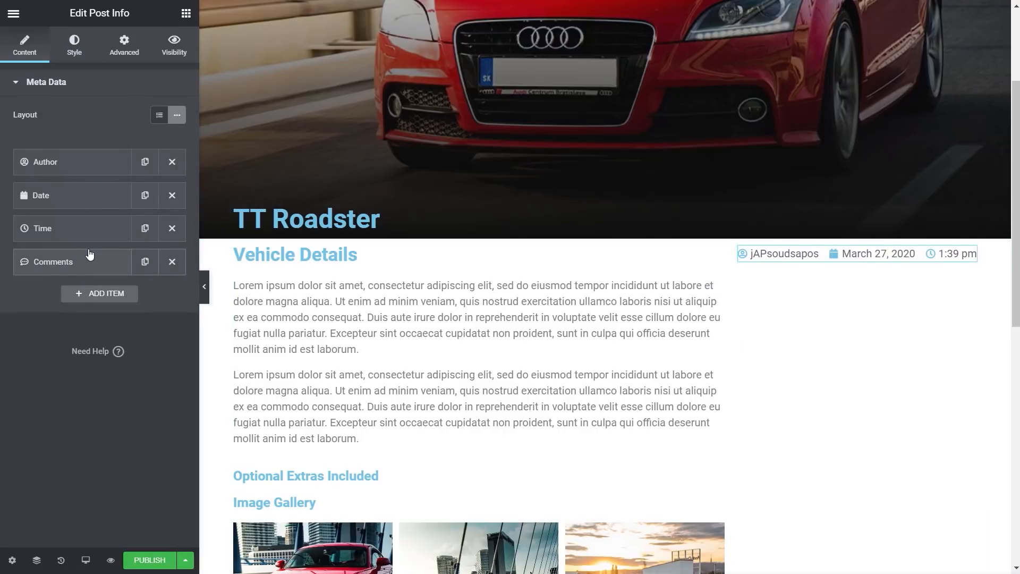
pyautogui.click(172, 161)
pyautogui.click(172, 192)
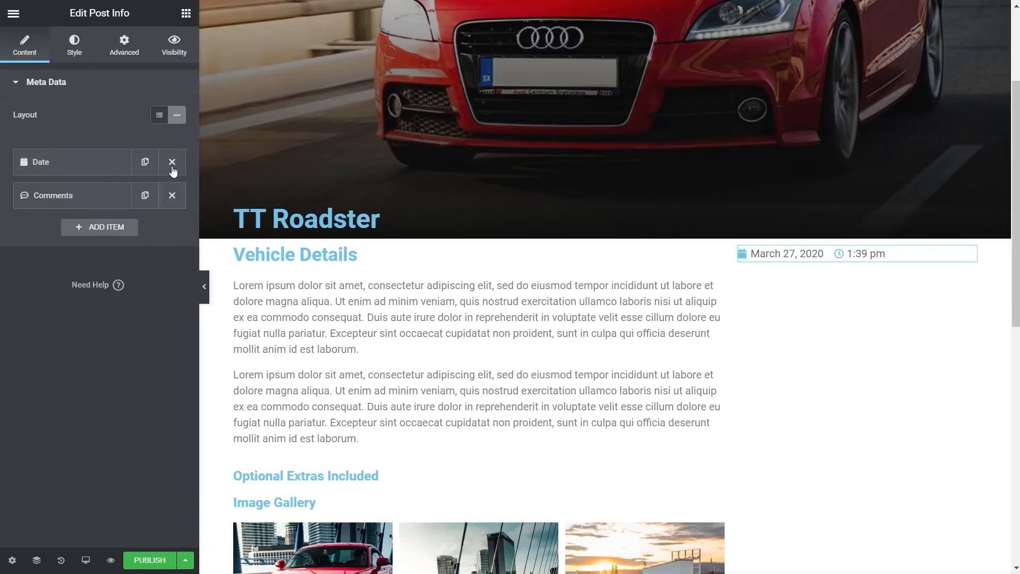
pyautogui.click(172, 161)
# Step: Change the remaining Comments item of the Post Info widget to the Terms type with the Manufacturers taxonomy
pyautogui.click(84, 169)
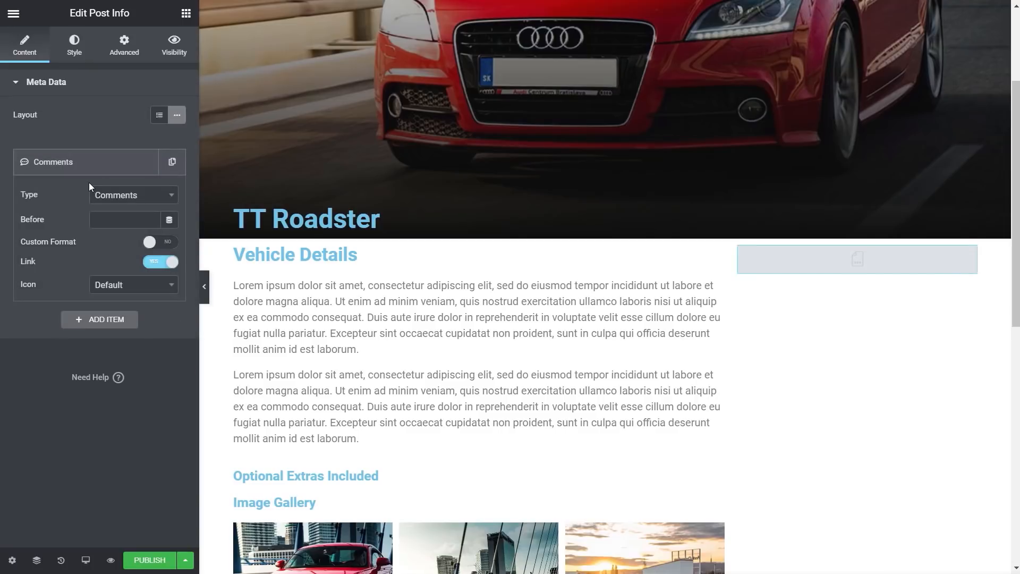
pyautogui.click(129, 197)
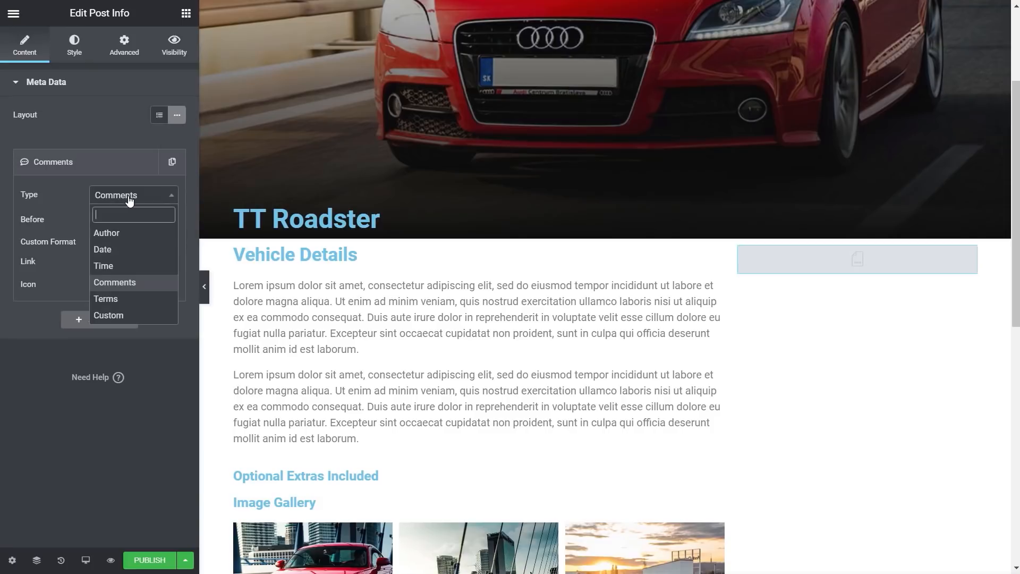
pyautogui.click(124, 300)
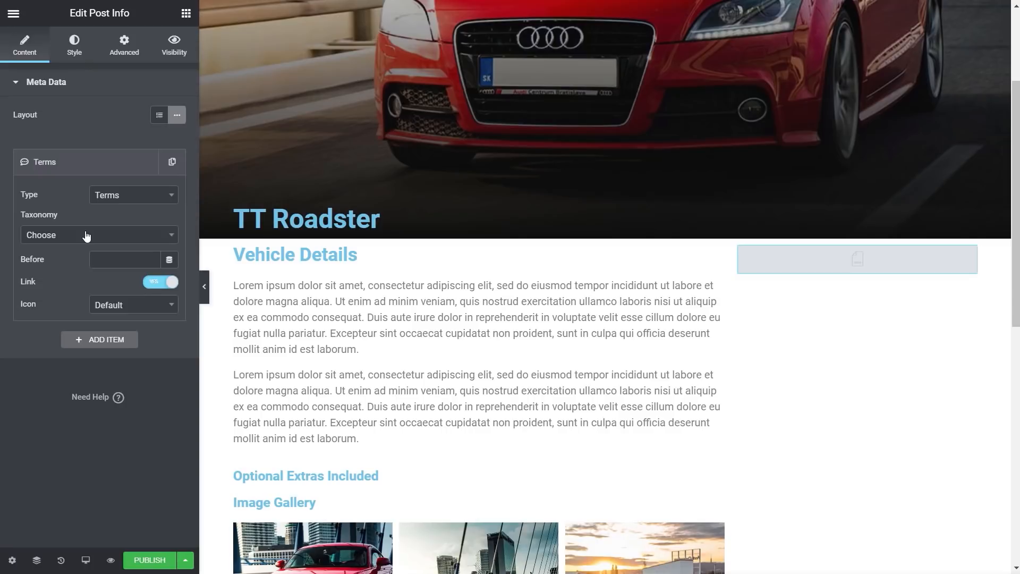
pyautogui.click(103, 241)
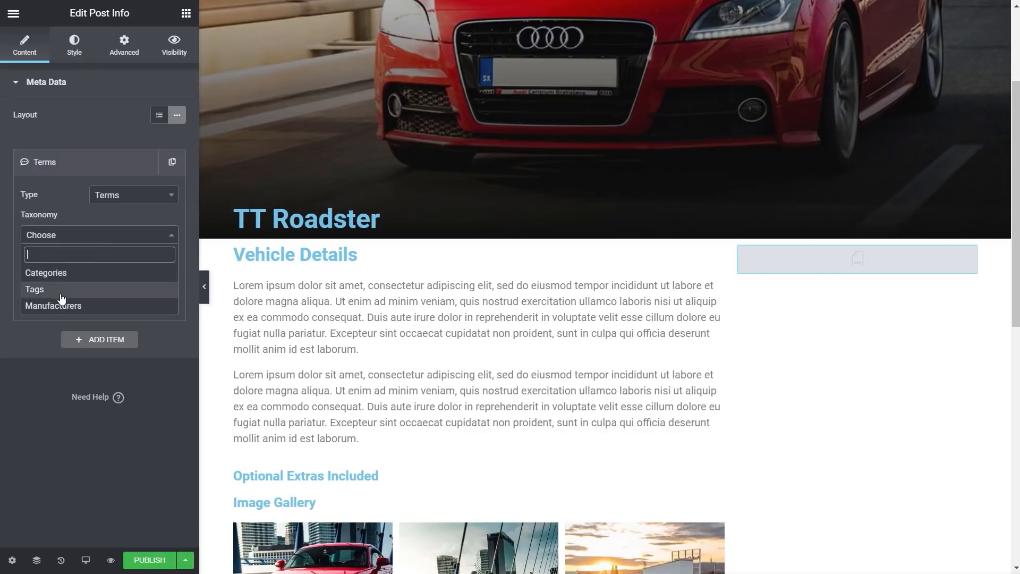
pyautogui.click(93, 312)
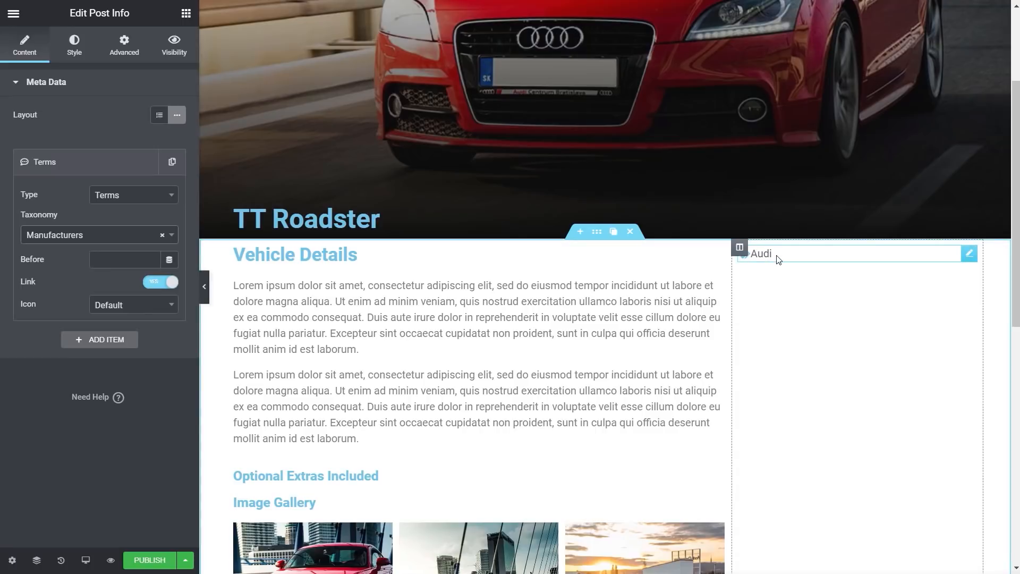
# Step: Put "Manufacturer:" before the manufacturer term, turn off its link and set its icon to None
pyautogui.click(115, 262)
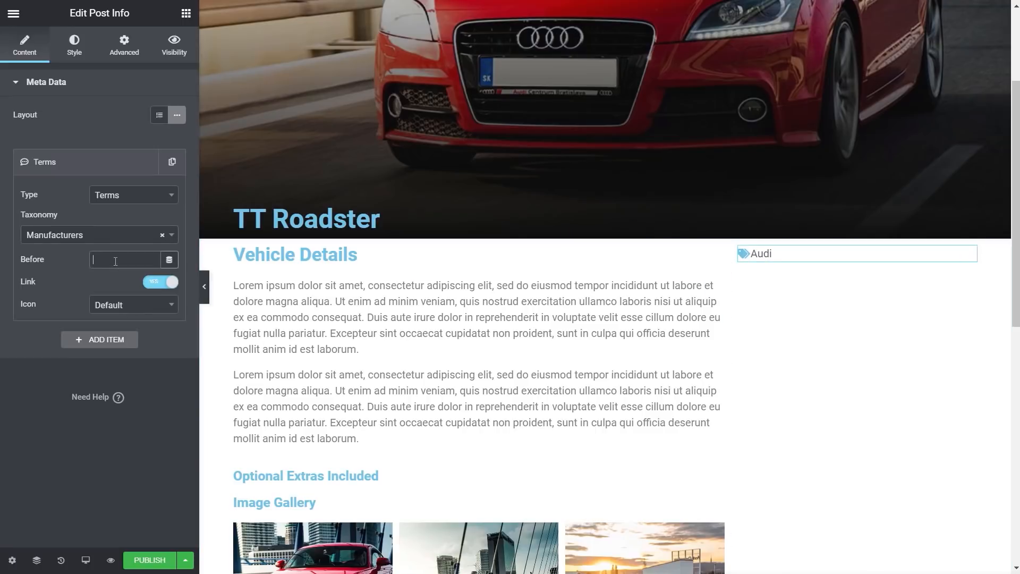
pyautogui.write('Manufacturer:')
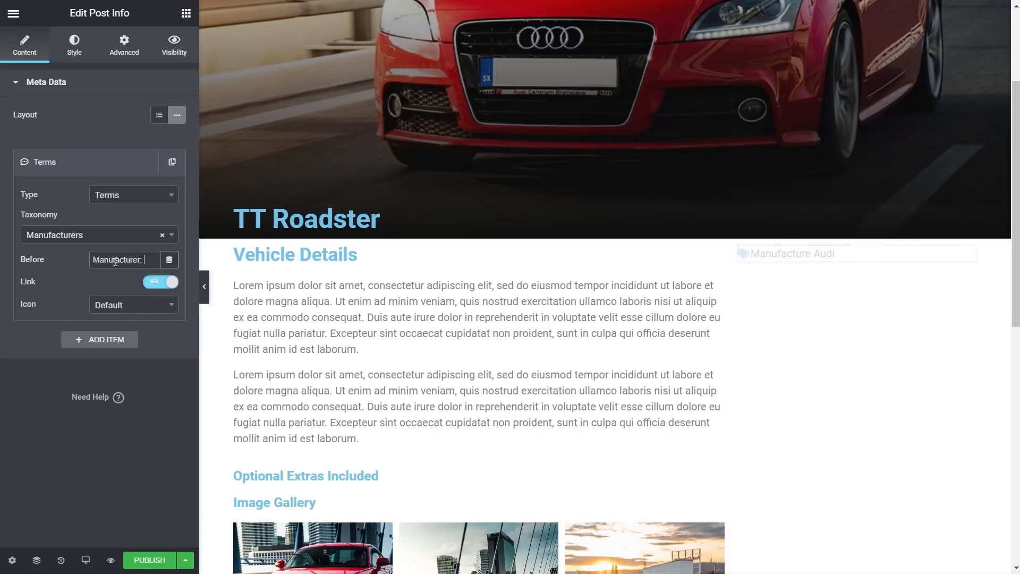
pyautogui.click(158, 284)
pyautogui.click(128, 311)
pyautogui.click(126, 341)
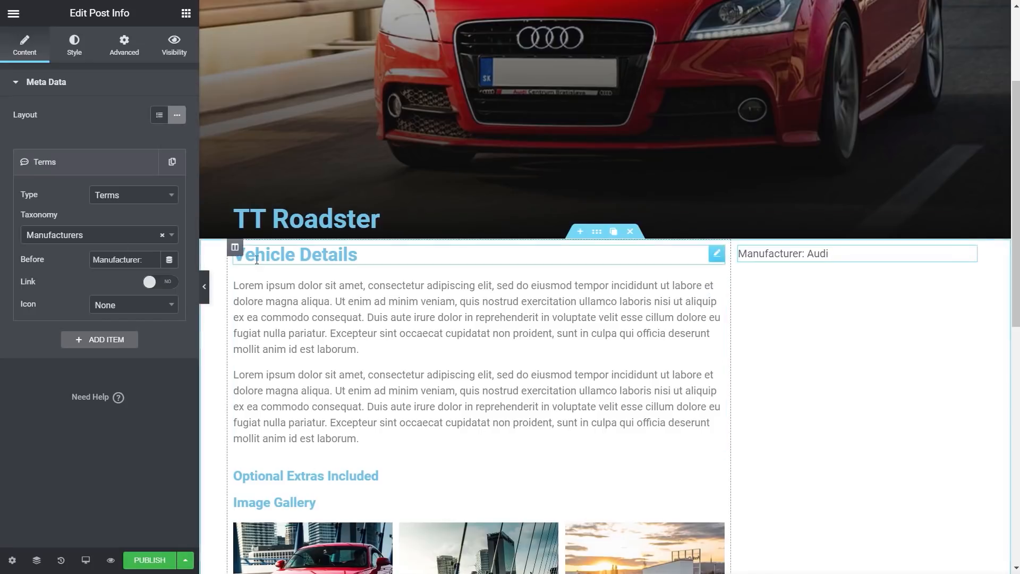
# Step: Place a Text Editor widget below the manufacturer line in the narrow column
pyautogui.click(186, 13)
pyautogui.scroll(-2, 144, 415)
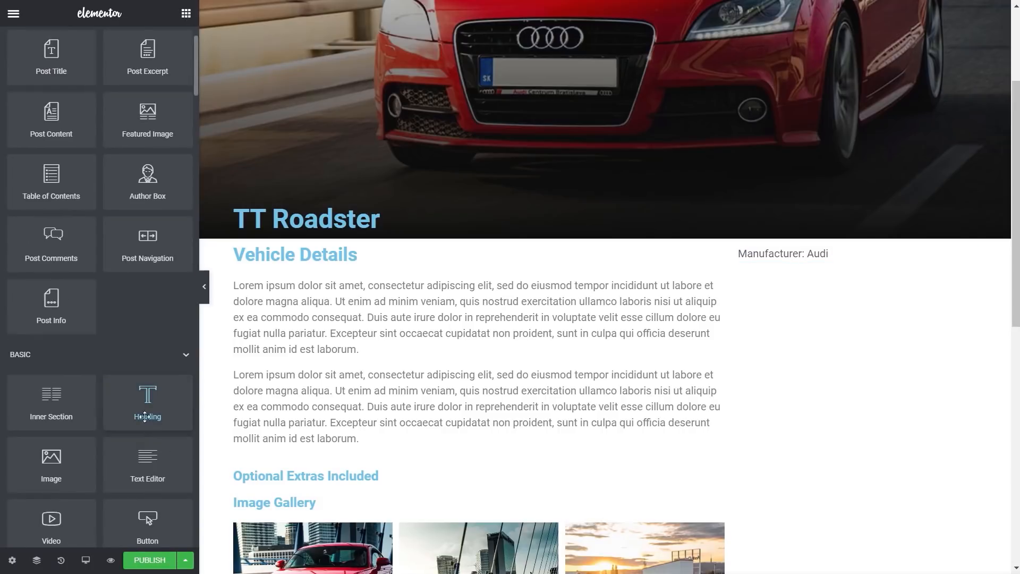
pyautogui.moveTo(134, 455); pyautogui.dragTo(787, 268)
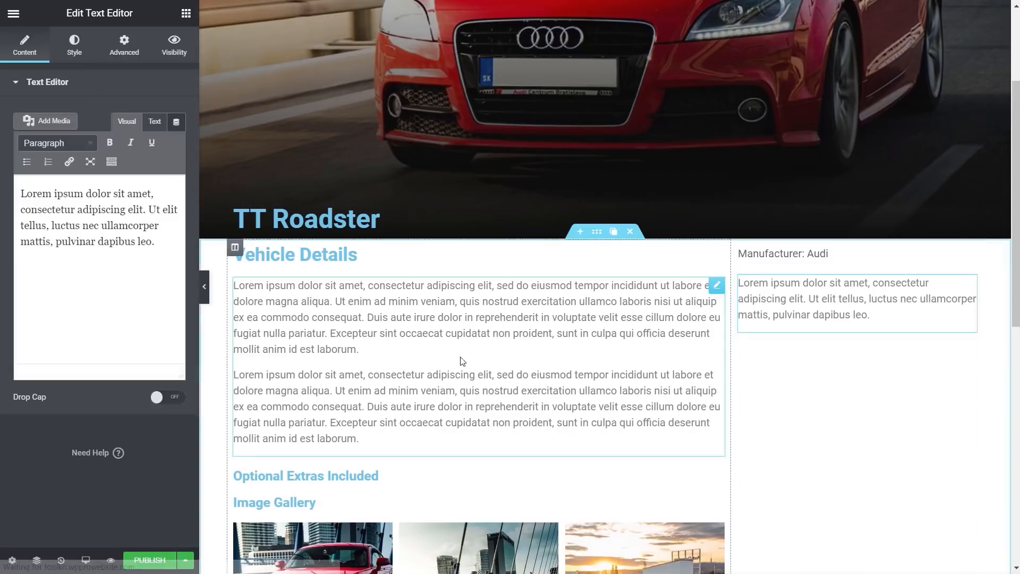
# Step: Fill the text block below the manufacturer line with the ACF field Vehicle Engine, preceded by "Engine Type:"
pyautogui.click(176, 122)
pyautogui.moveTo(180, 180); pyautogui.dragTo(181, 320)
pyautogui.click(48, 271)
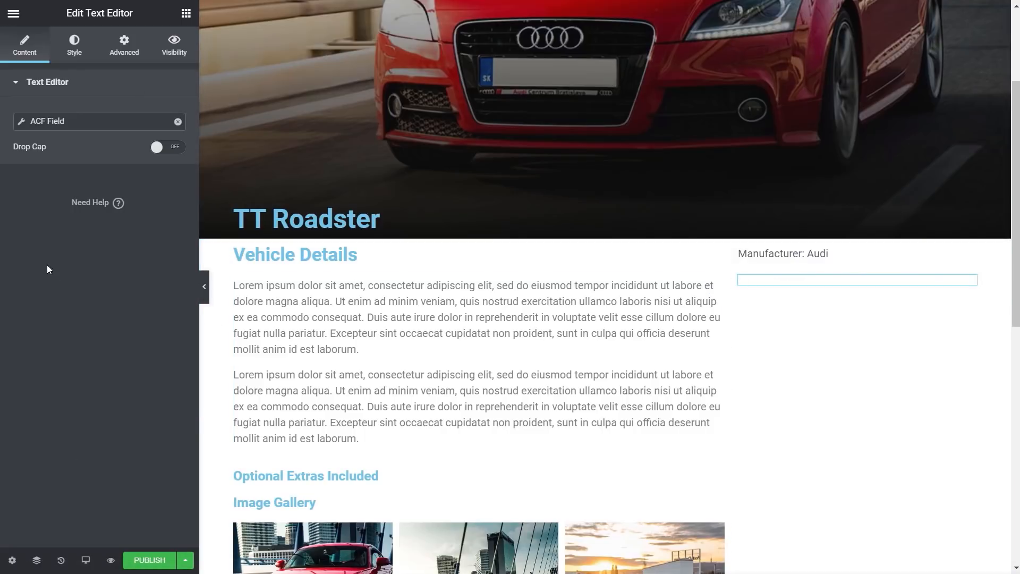
pyautogui.click(21, 128)
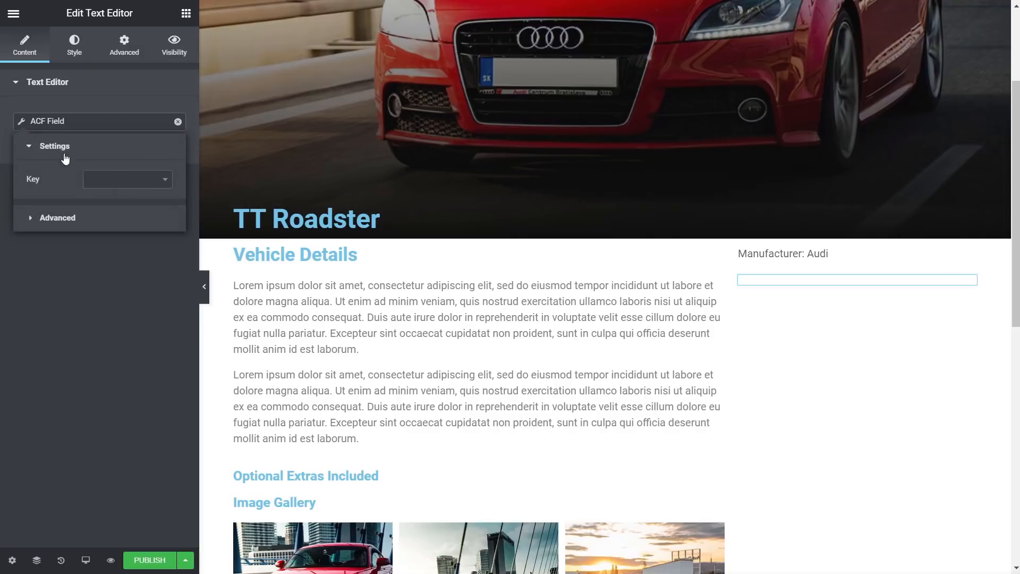
pyautogui.click(141, 185)
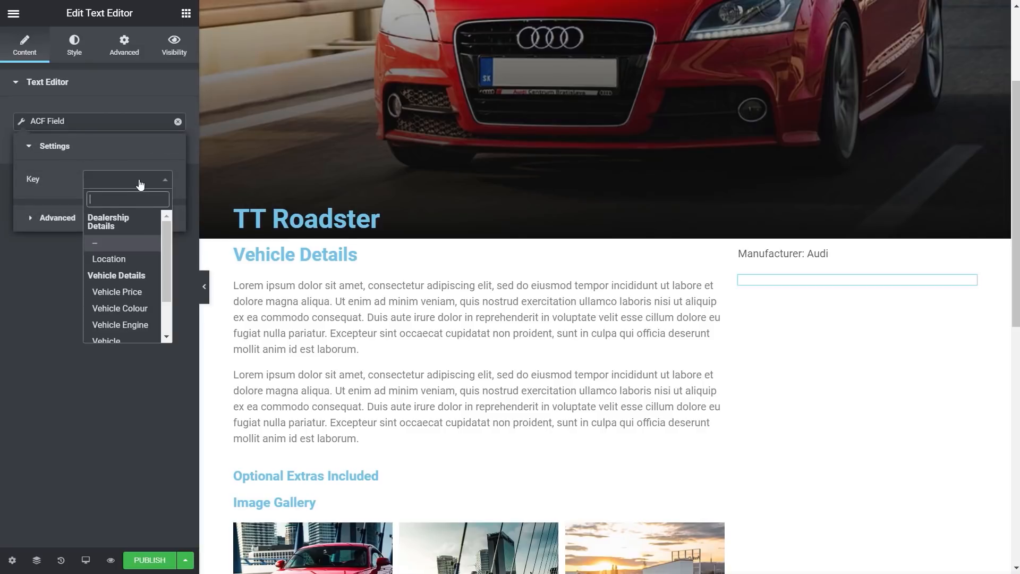
pyautogui.moveTo(170, 235); pyautogui.dragTo(170, 269)
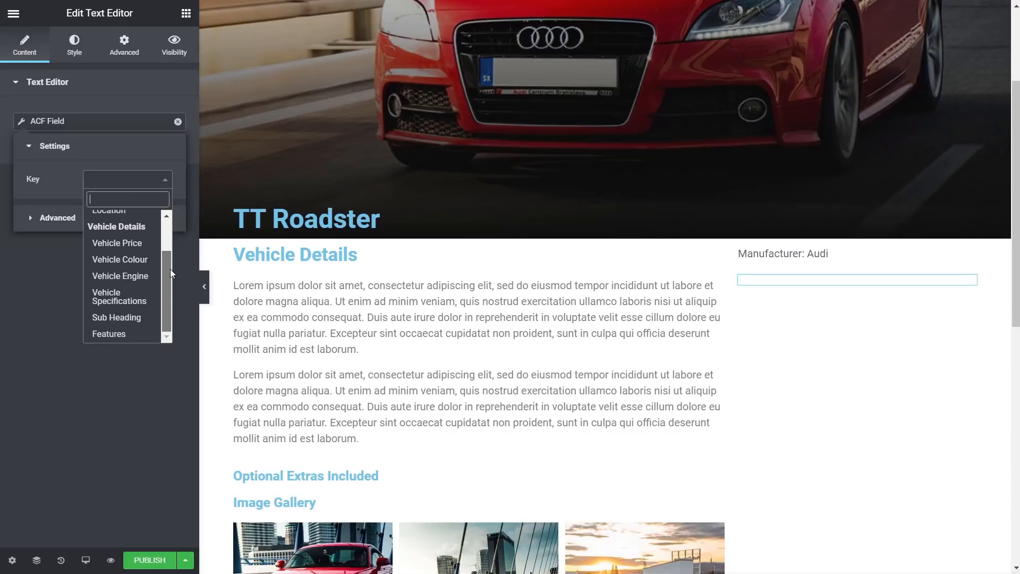
pyautogui.click(131, 277)
pyautogui.click(66, 216)
pyautogui.click(95, 212)
pyautogui.write('Engine Type:')
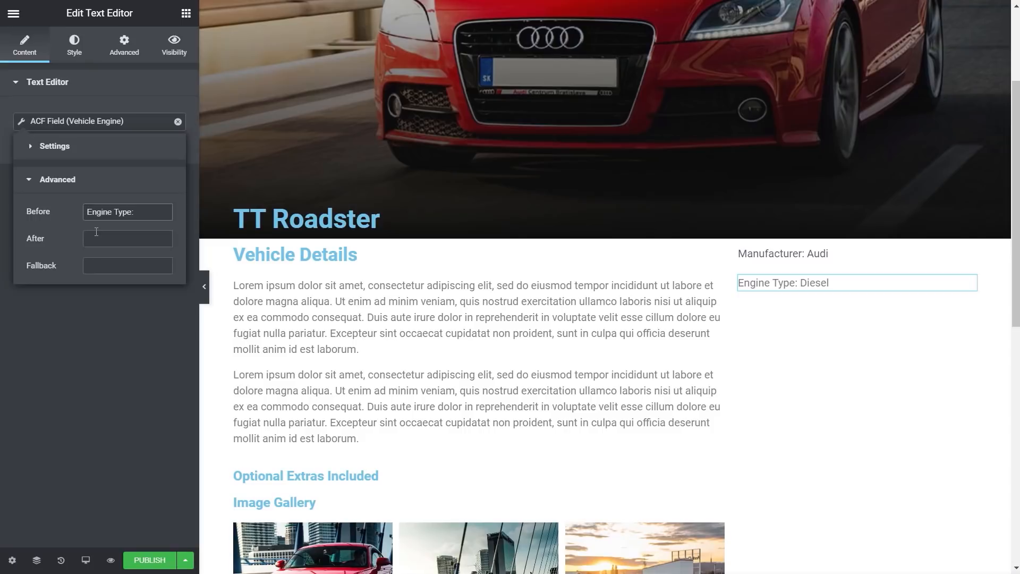
# Step: Try to make the "Engine Type:" label bold by wrapping it in <strong> tags
pyautogui.write('<strong>')
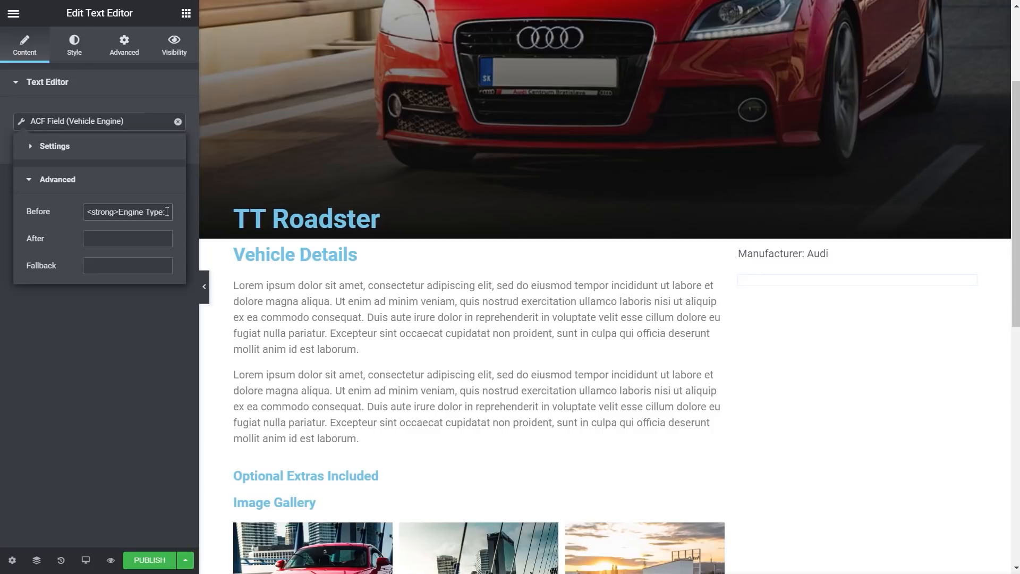
pyautogui.press('End')
pyautogui.write('</strong>')
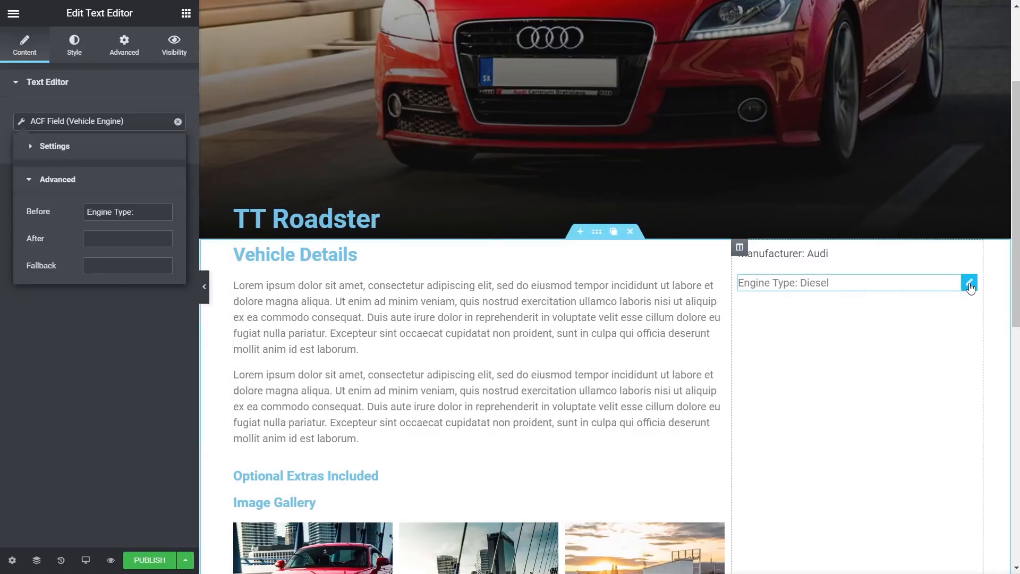
# Step: Duplicate the engine type text block and switch the copy to the ACF field Vehicle Colour, preceded by "Colour:"
pyautogui.moveTo(970, 287)
pyautogui.click(953, 283)
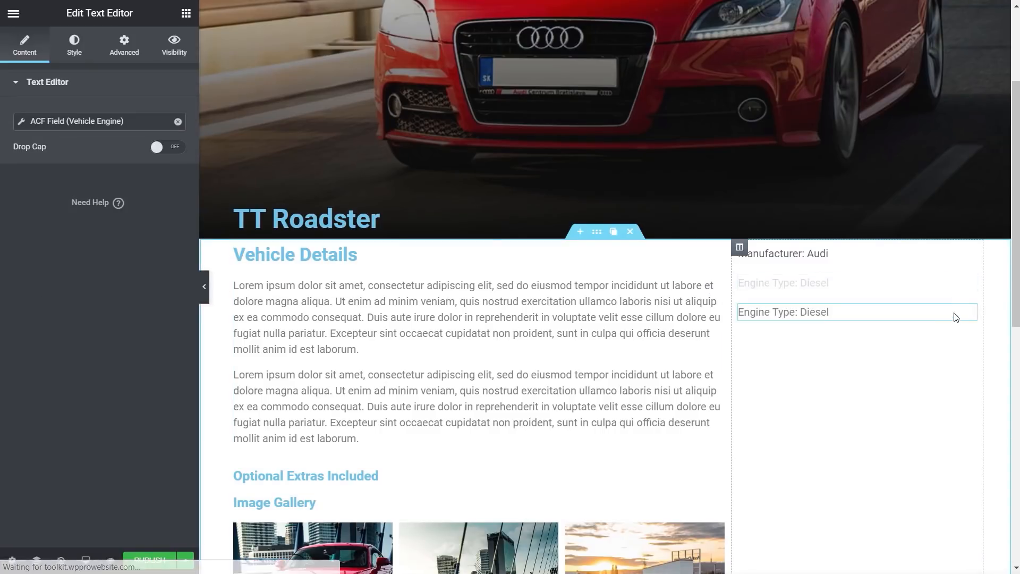
pyautogui.click(24, 124)
pyautogui.click(137, 183)
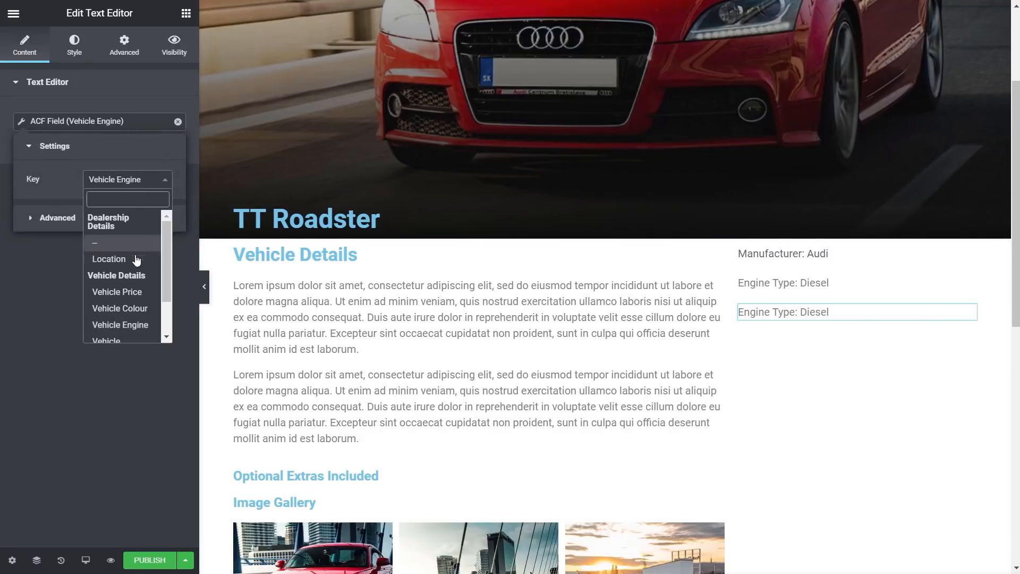
pyautogui.click(120, 308)
pyautogui.click(71, 216)
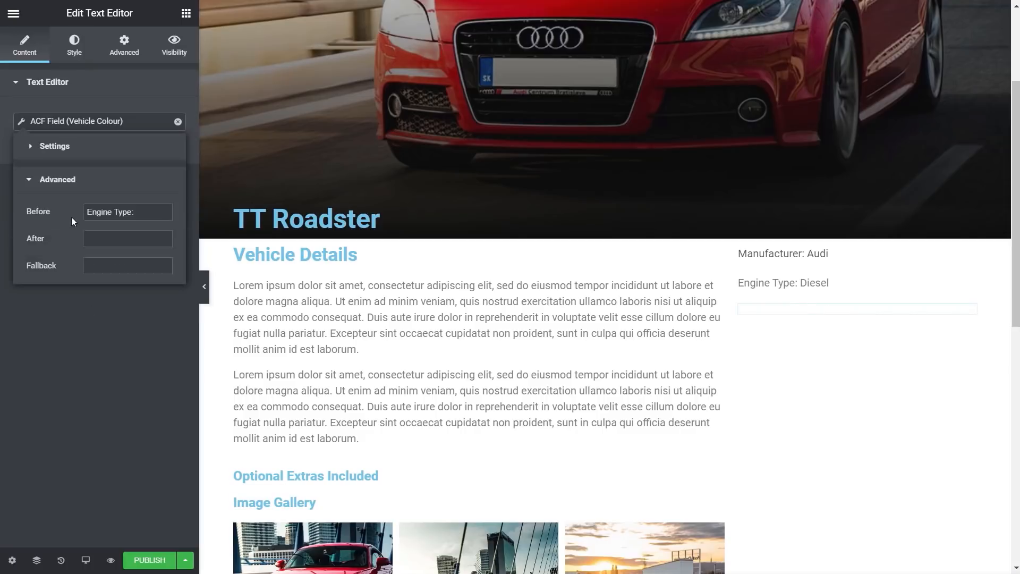
pyautogui.moveTo(131, 212); pyautogui.dragTo(65, 210)
pyautogui.write('Colour:')
# Step: Duplicate the colour text block and switch the copy to the ACF field Vehicle Price, preceded by "Price: £" without a trailing space
pyautogui.moveTo(969, 311)
pyautogui.click(949, 314)
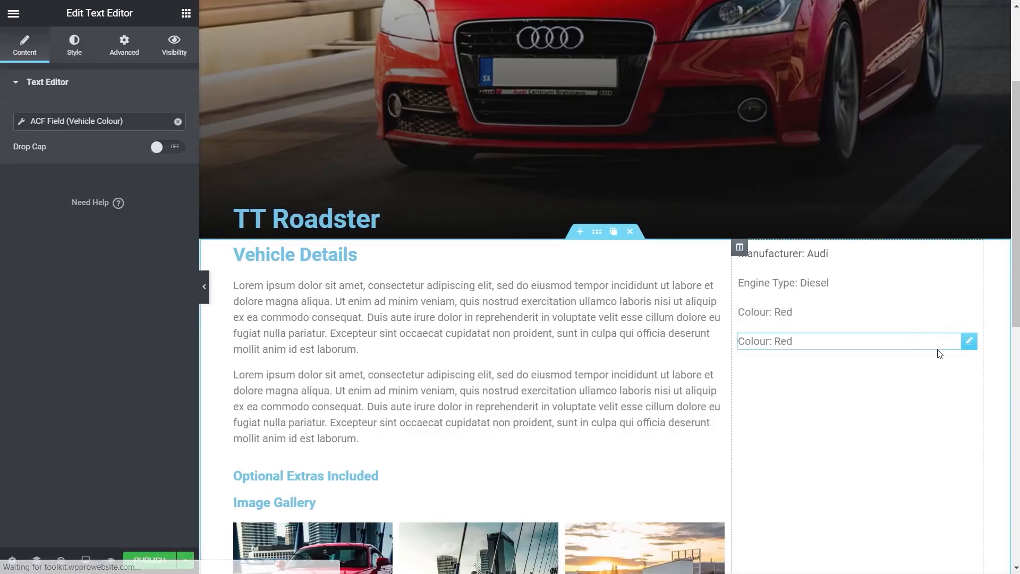
pyautogui.click(21, 122)
pyautogui.click(143, 183)
pyautogui.scroll(-2, 167, 263)
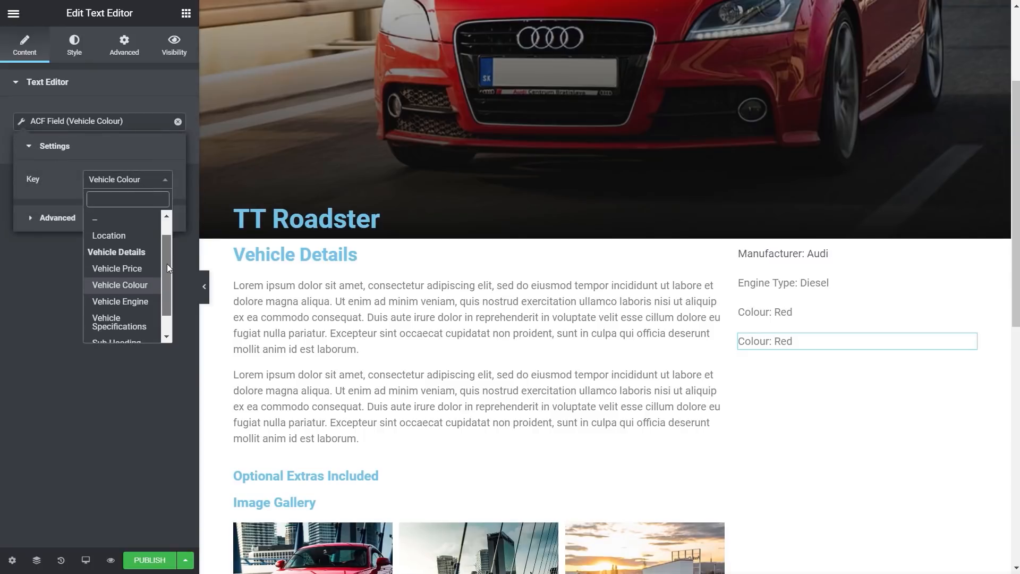
pyautogui.click(118, 243)
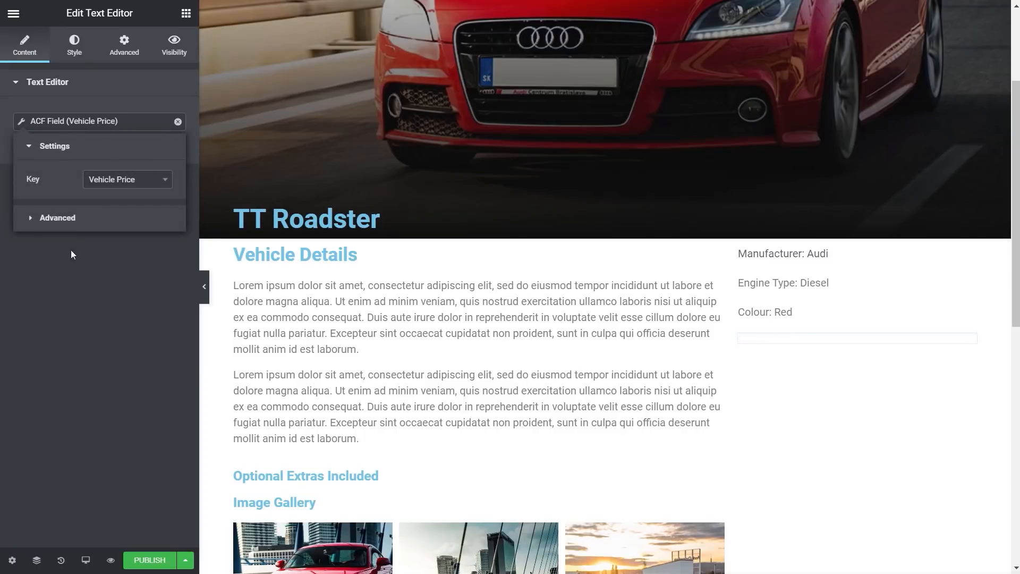
pyautogui.click(59, 218)
pyautogui.moveTo(110, 211); pyautogui.dragTo(56, 209)
pyautogui.write('Price:')
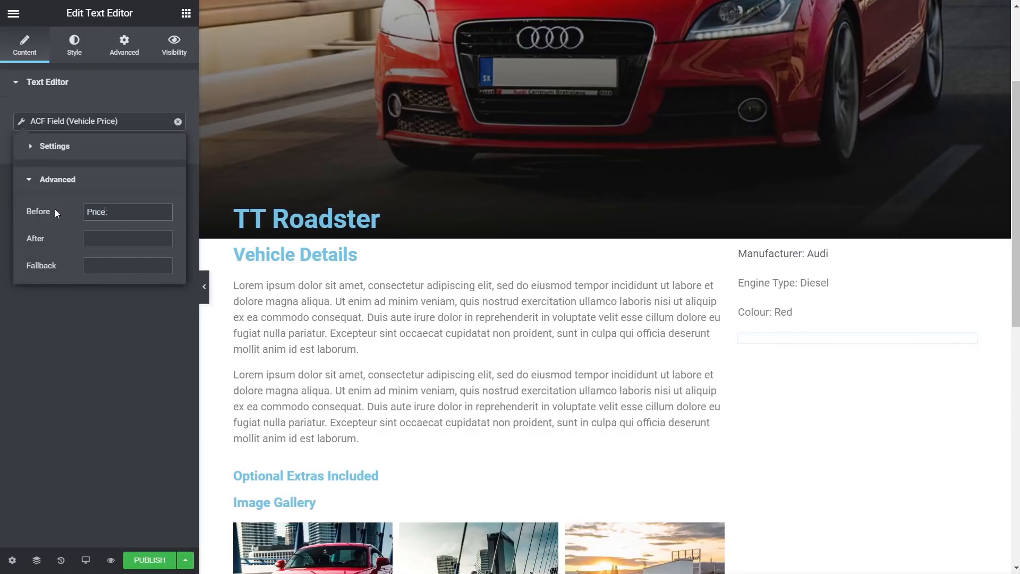
pyautogui.write(' £')
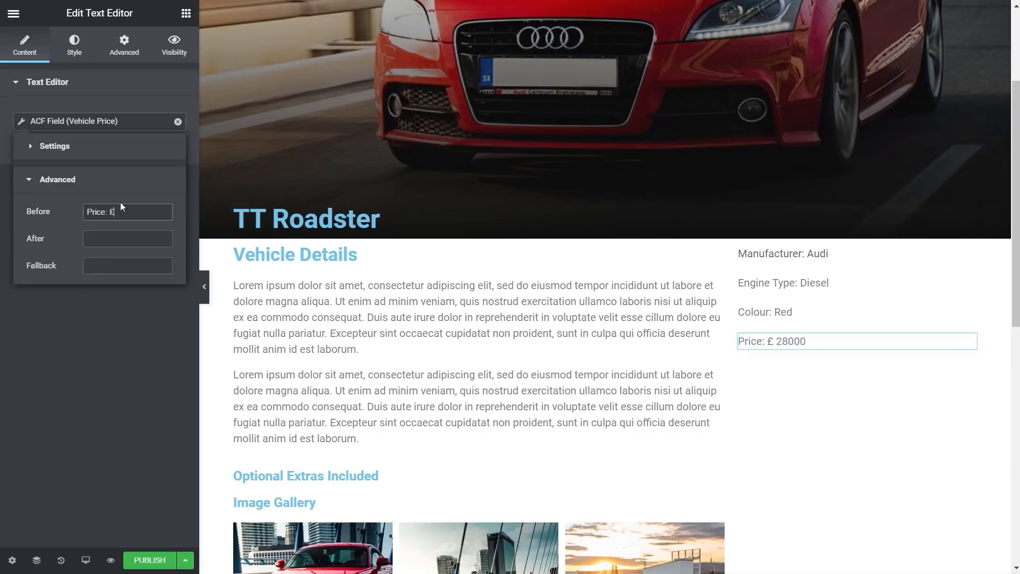
pyautogui.press('BackSpace')
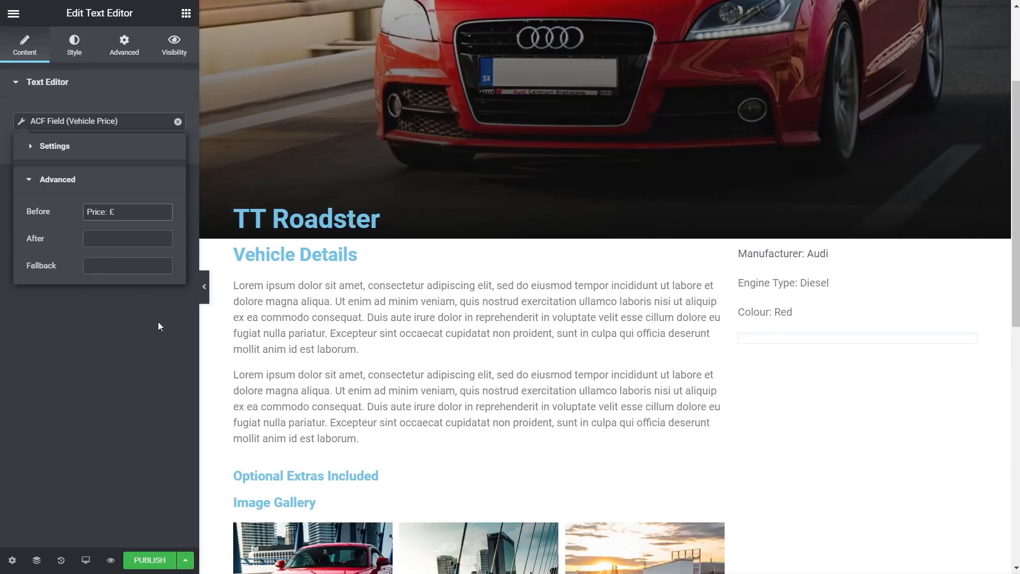
pyautogui.click(112, 356)
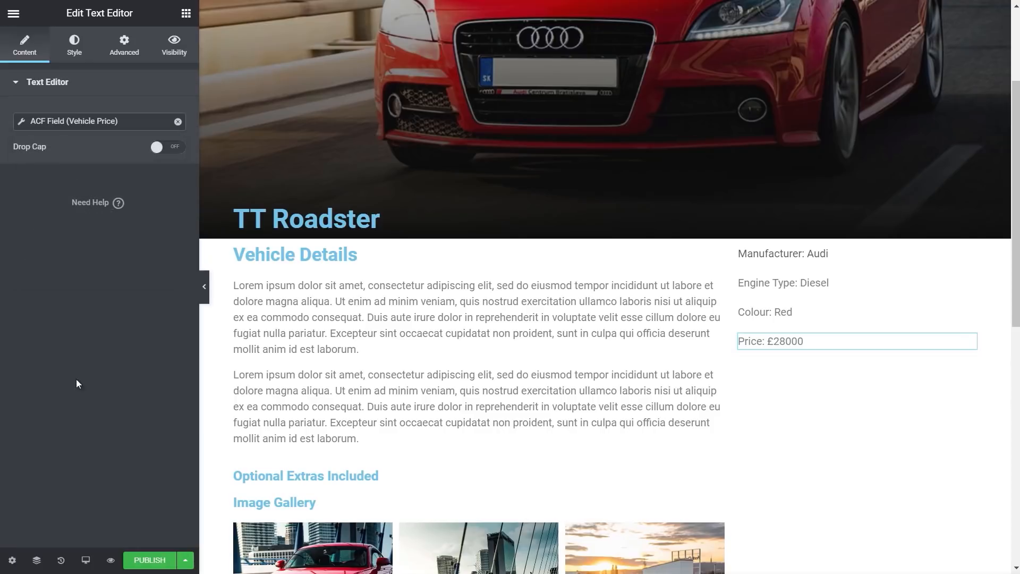
# Step: Duplicate the Optional Extras Included heading, move the copy below the price line and retitle it "Specifications:"
pyautogui.click(186, 13)
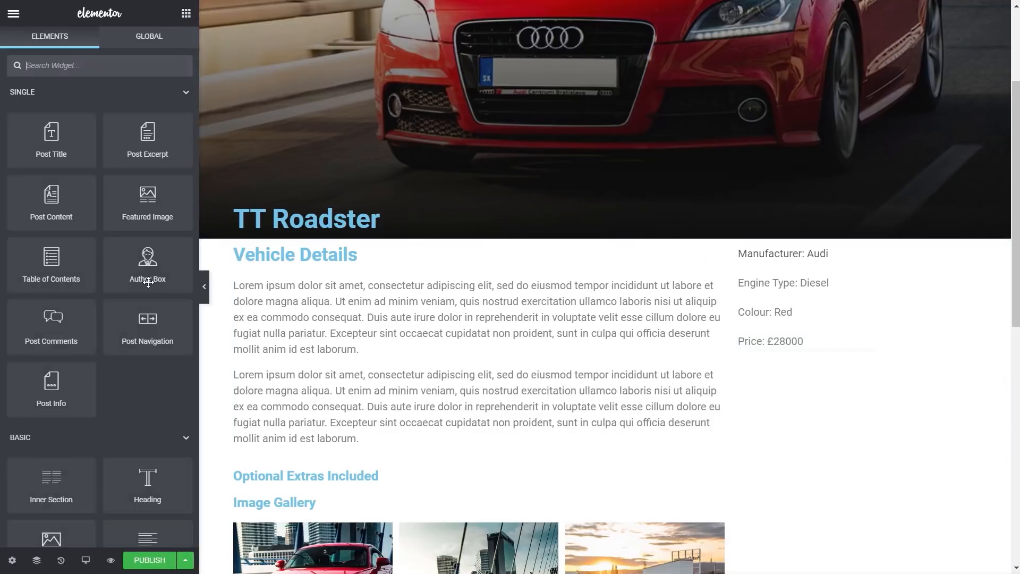
pyautogui.moveTo(717, 479)
pyautogui.click(702, 480)
pyautogui.moveTo(717, 480); pyautogui.dragTo(866, 359)
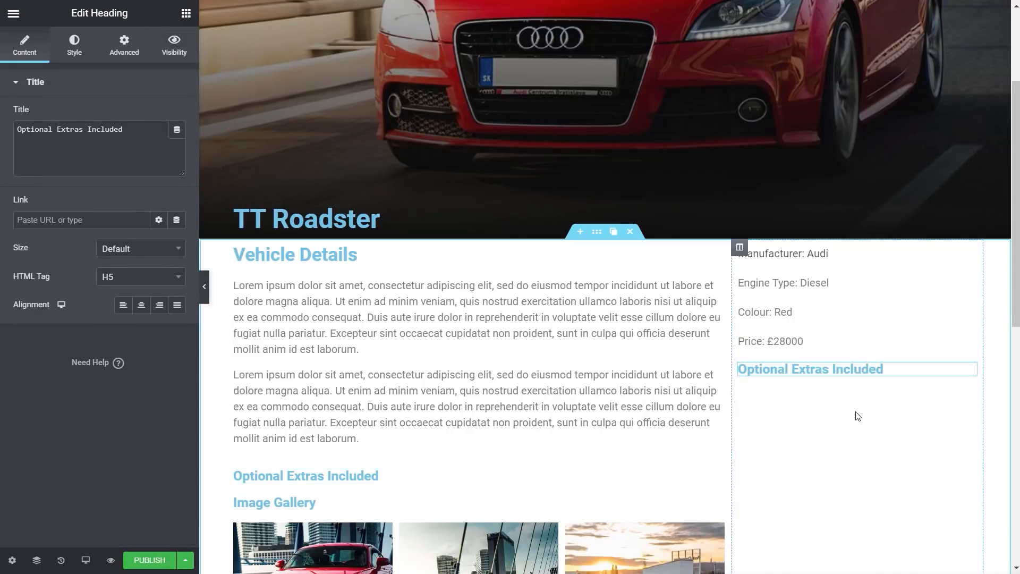
pyautogui.moveTo(119, 140); pyautogui.dragTo(6, 135)
pyautogui.write('Specifi')
pyautogui.write('ns:')
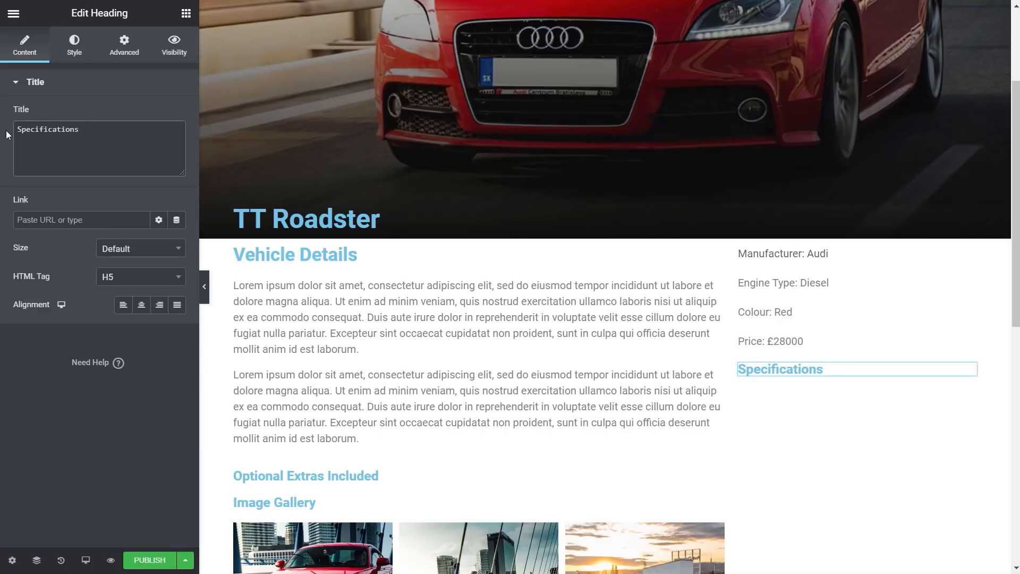
# Step: Place a Text Editor widget below the Specifications heading and fill it with the ACF field Vehicle Specifications
pyautogui.click(186, 13)
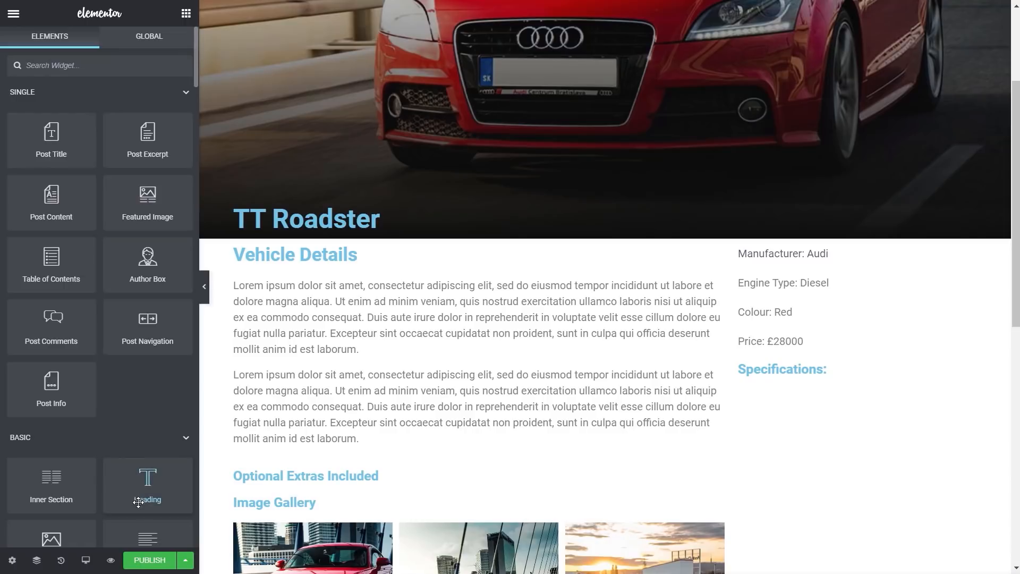
pyautogui.scroll(-2, 146, 480)
pyautogui.moveTo(140, 461); pyautogui.dragTo(819, 425)
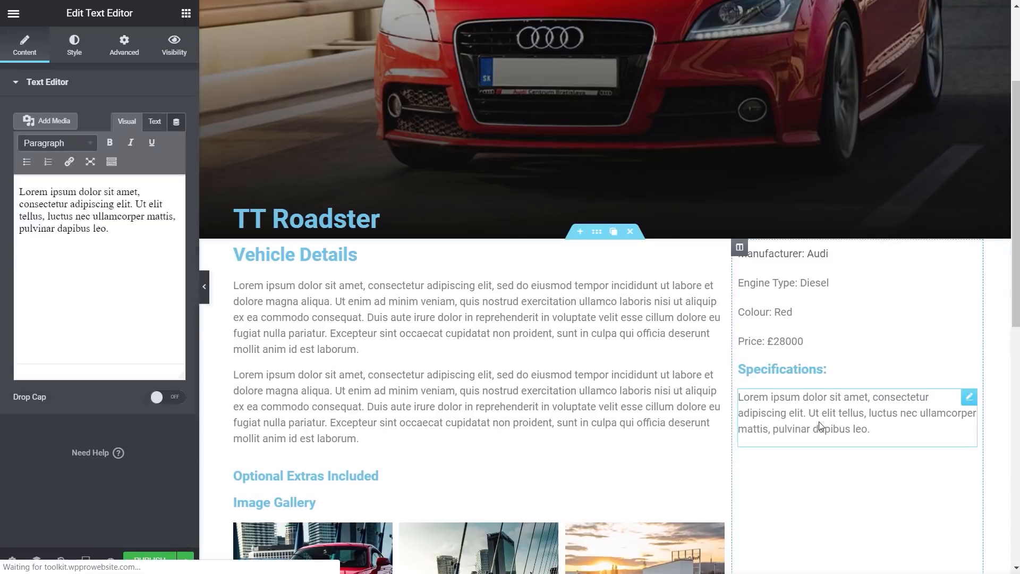
pyautogui.click(176, 122)
pyautogui.moveTo(176, 177); pyautogui.dragTo(177, 291)
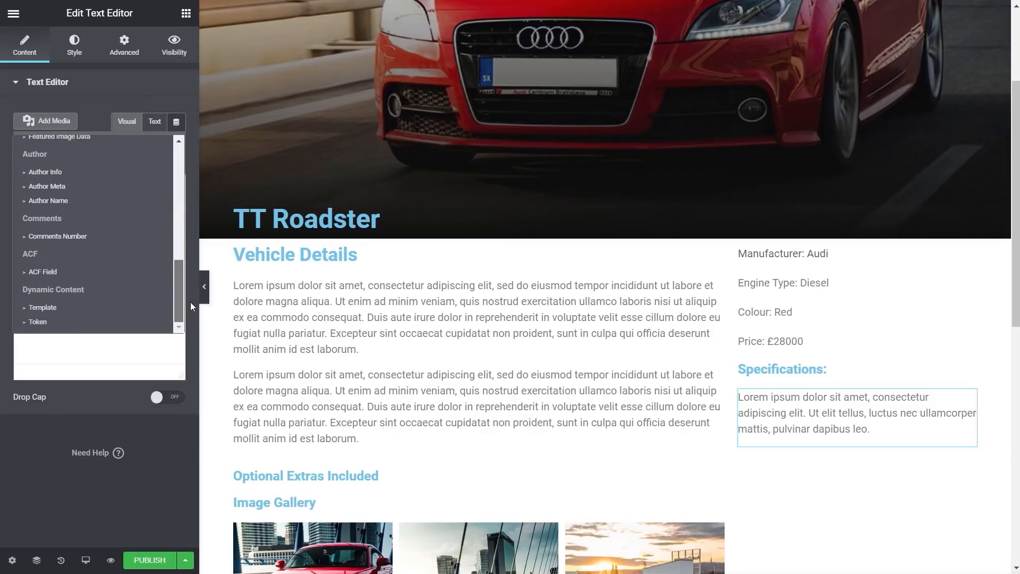
pyautogui.click(43, 272)
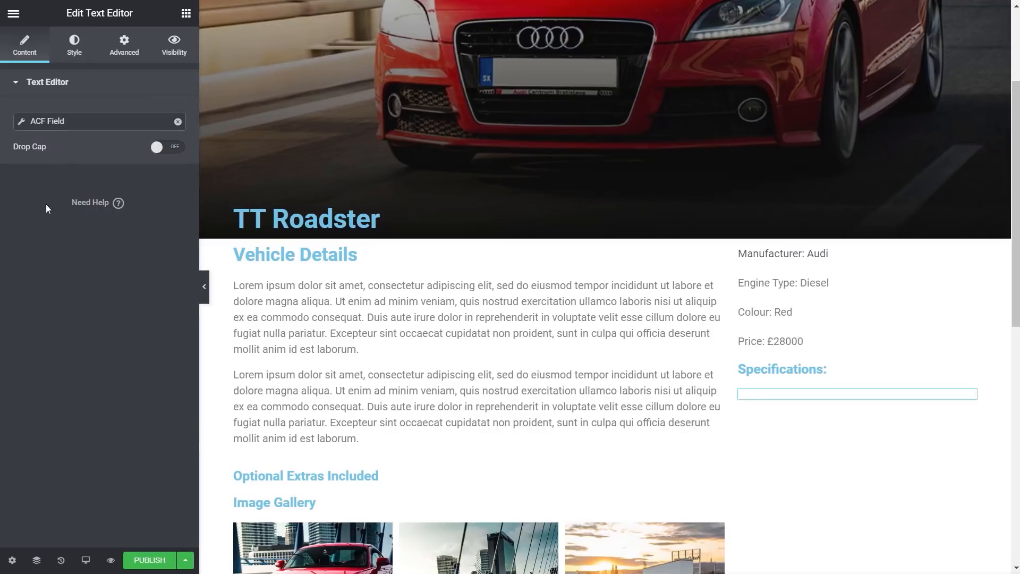
pyautogui.click(23, 120)
pyautogui.click(165, 180)
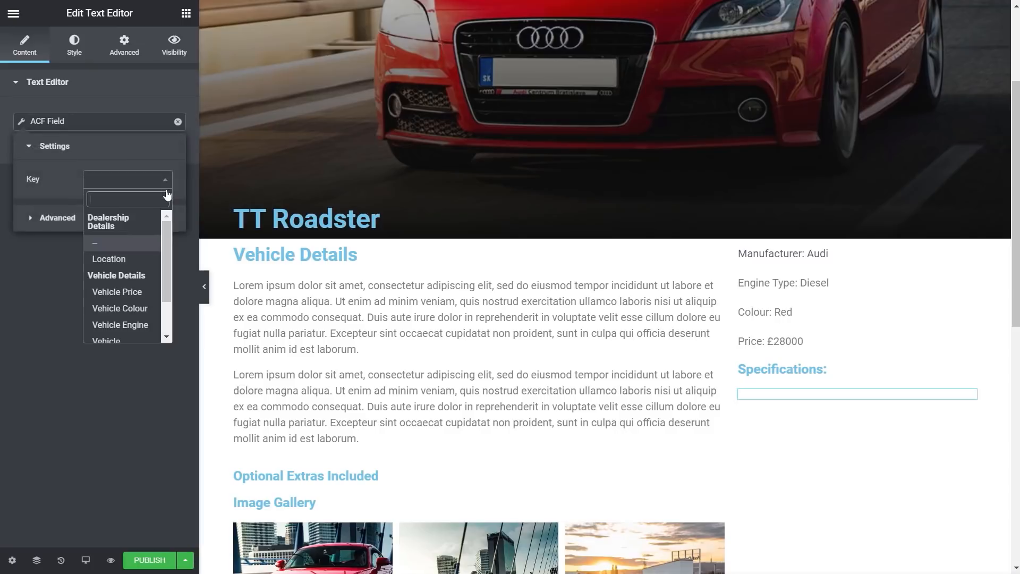
pyautogui.moveTo(168, 240); pyautogui.dragTo(171, 278)
pyautogui.click(126, 297)
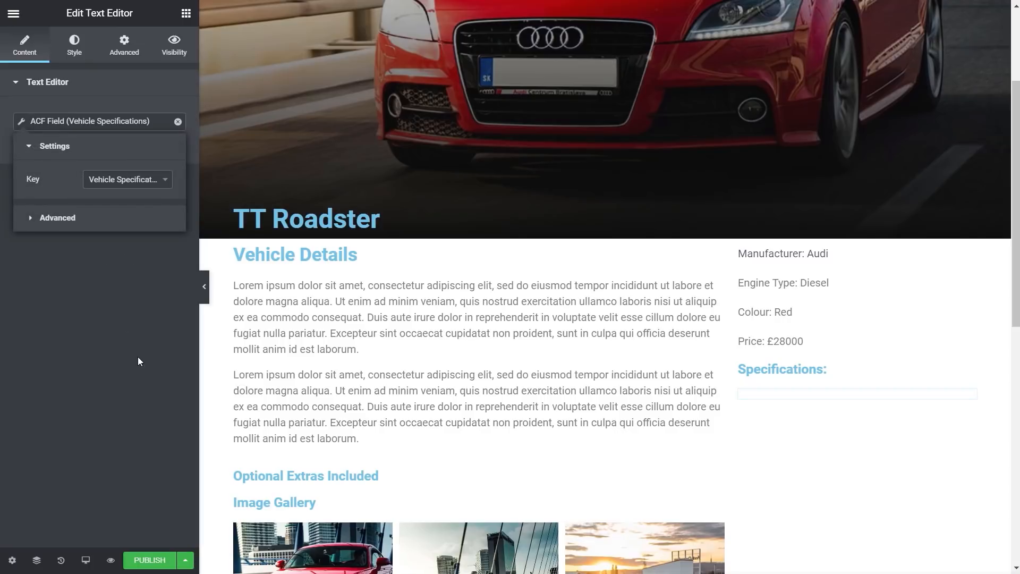
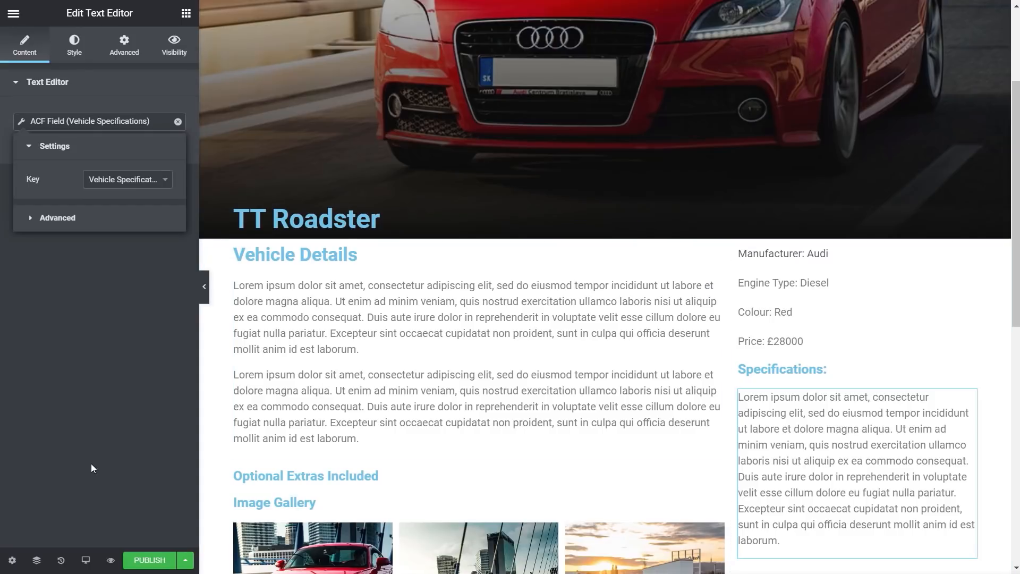
# Step: Publish the template with the display condition Include Vehicles, All, and exit to the WordPress dashboard
pyautogui.click(150, 560)
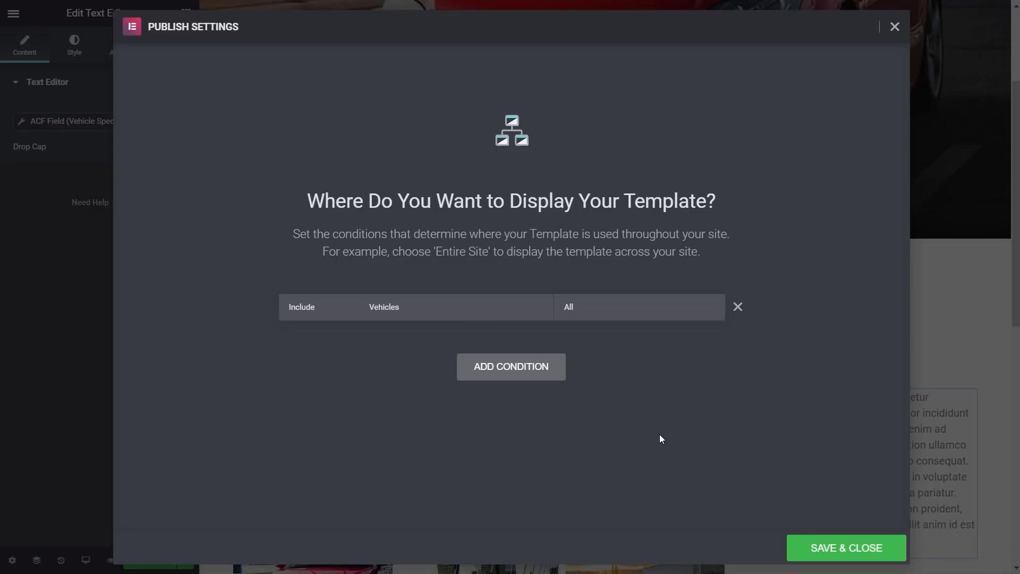
pyautogui.click(860, 547)
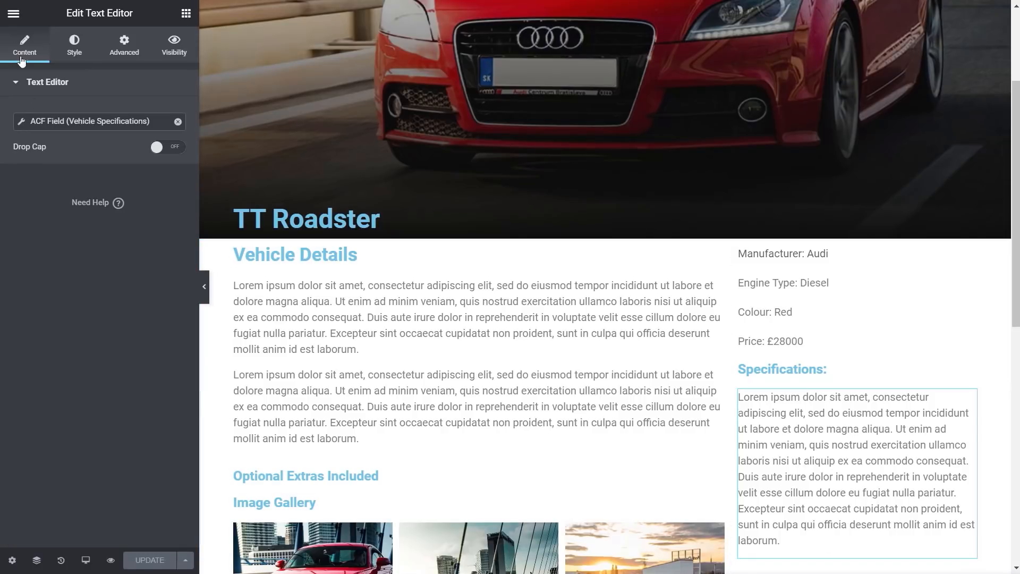
pyautogui.click(13, 13)
pyautogui.click(88, 393)
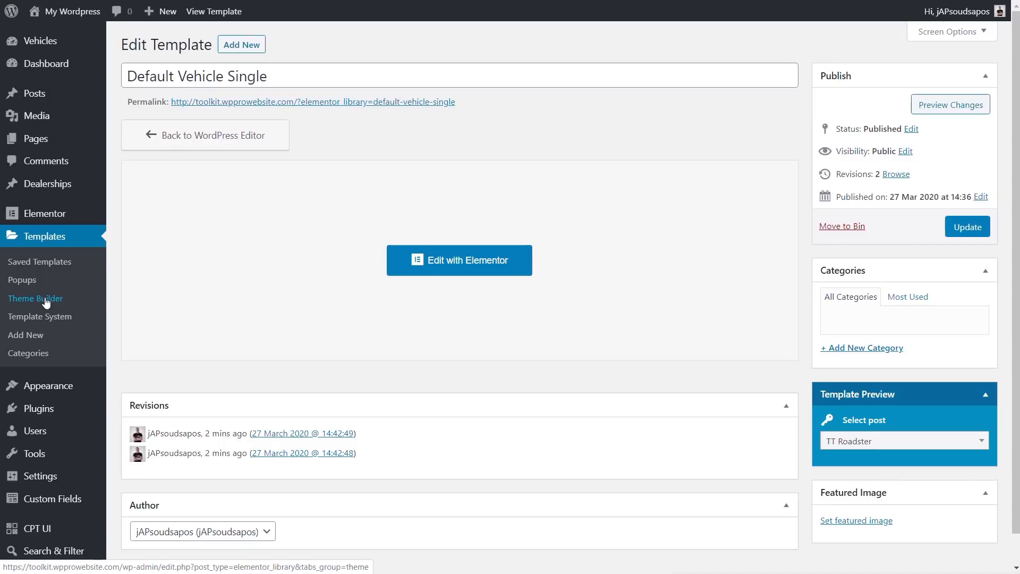
# Step: Create a new saved Section template named "Dynamic Repeater Template - Options" and dismiss the block library
pyautogui.click(37, 262)
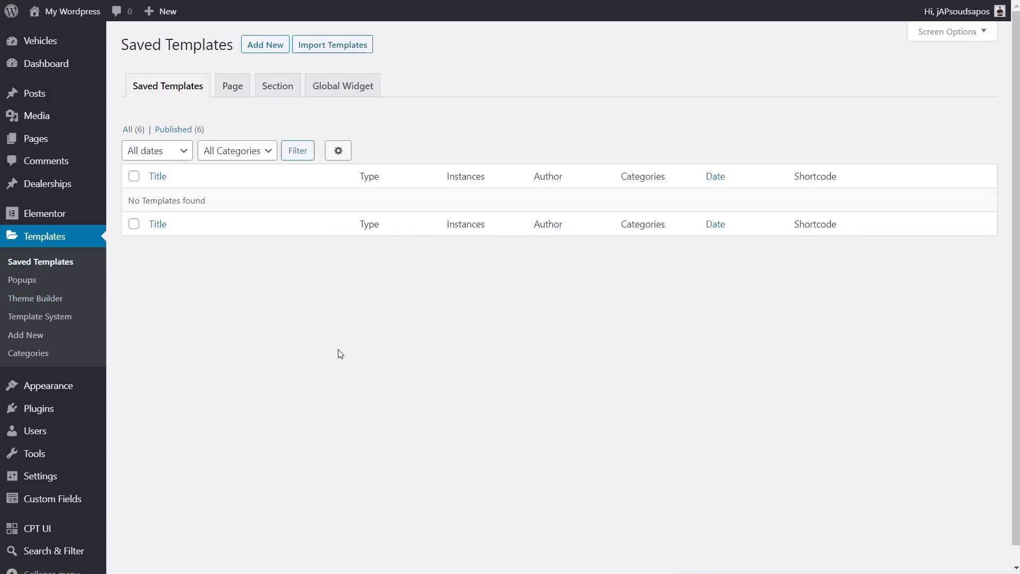
pyautogui.click(279, 88)
pyautogui.click(567, 336)
pyautogui.click(577, 344)
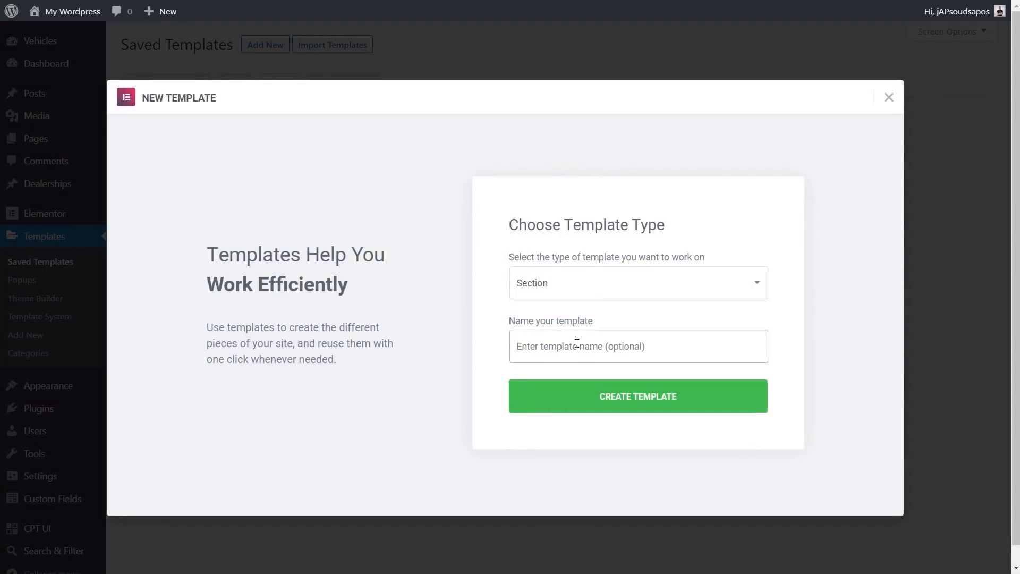
pyautogui.write('Dynamic Repeater Template ')
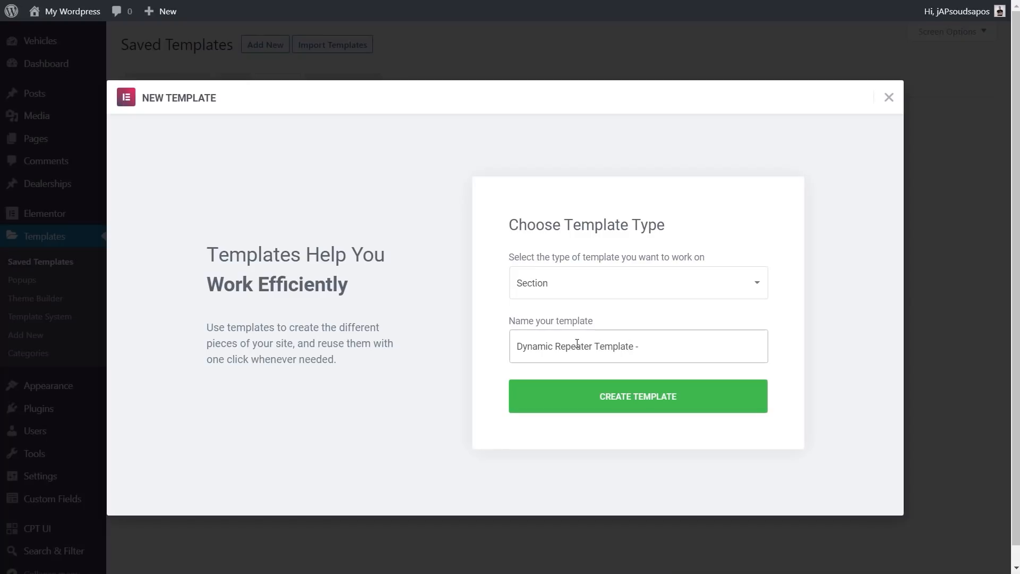
pyautogui.write('- Options')
pyautogui.click(643, 397)
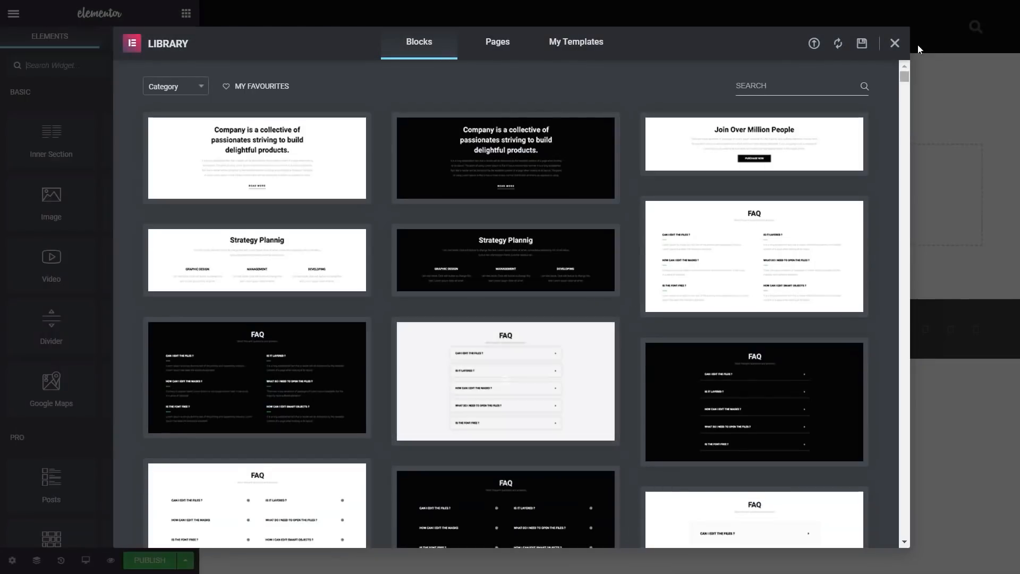
pyautogui.click(894, 43)
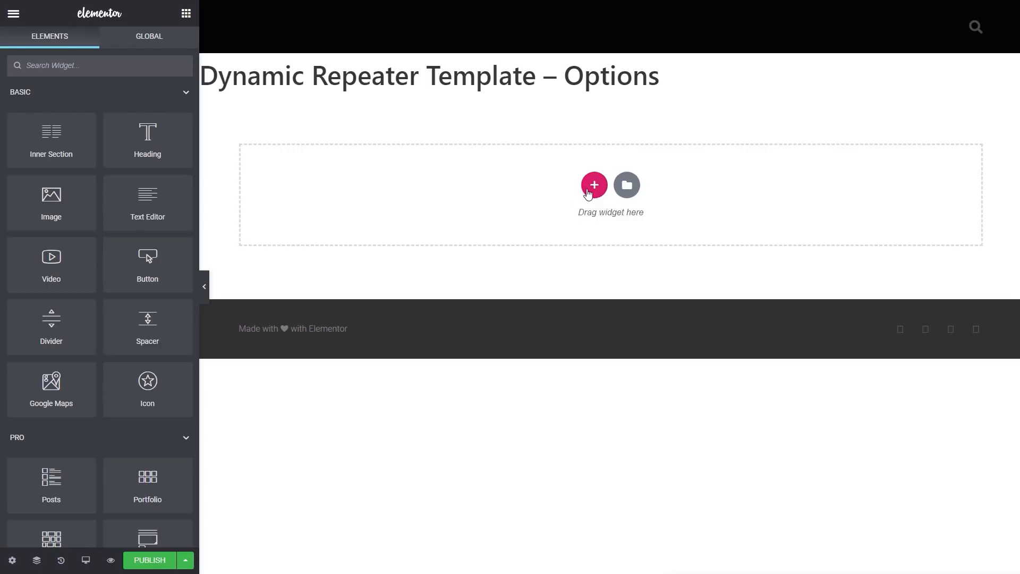
# Step: Add a single-column section to the template and place a two-column Inner Section inside it
pyautogui.click(594, 190)
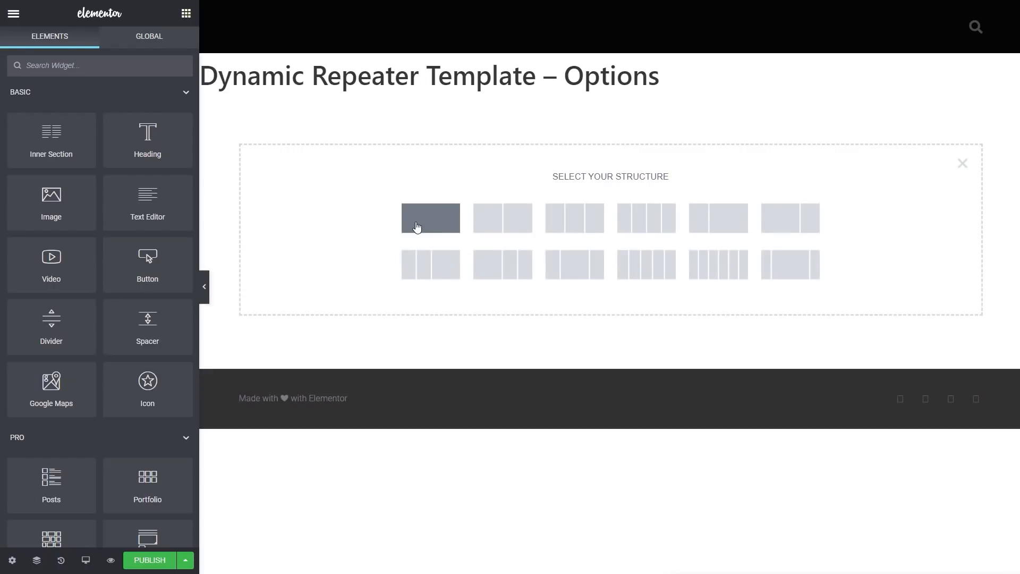
pyautogui.click(426, 225)
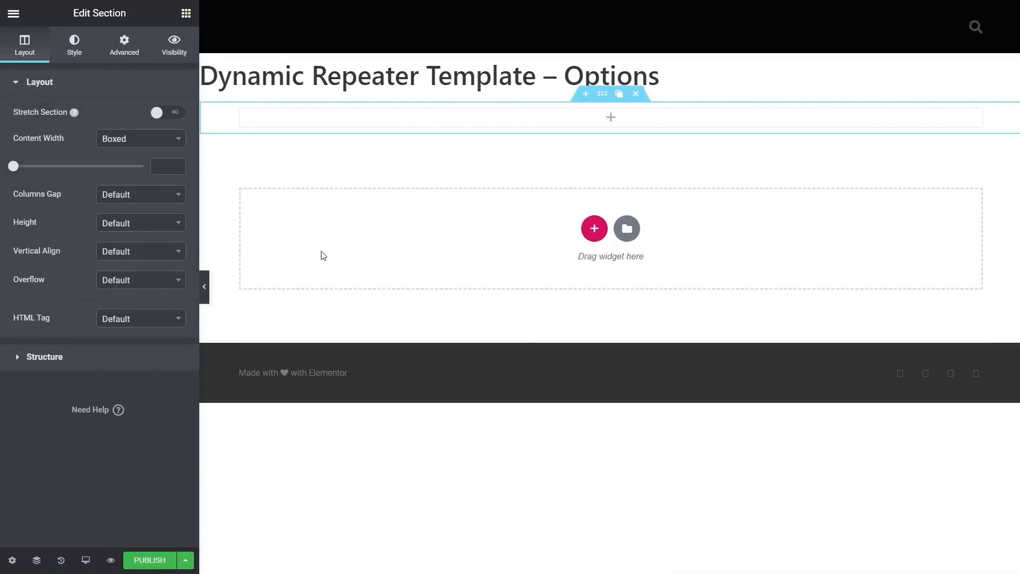
pyautogui.click(185, 14)
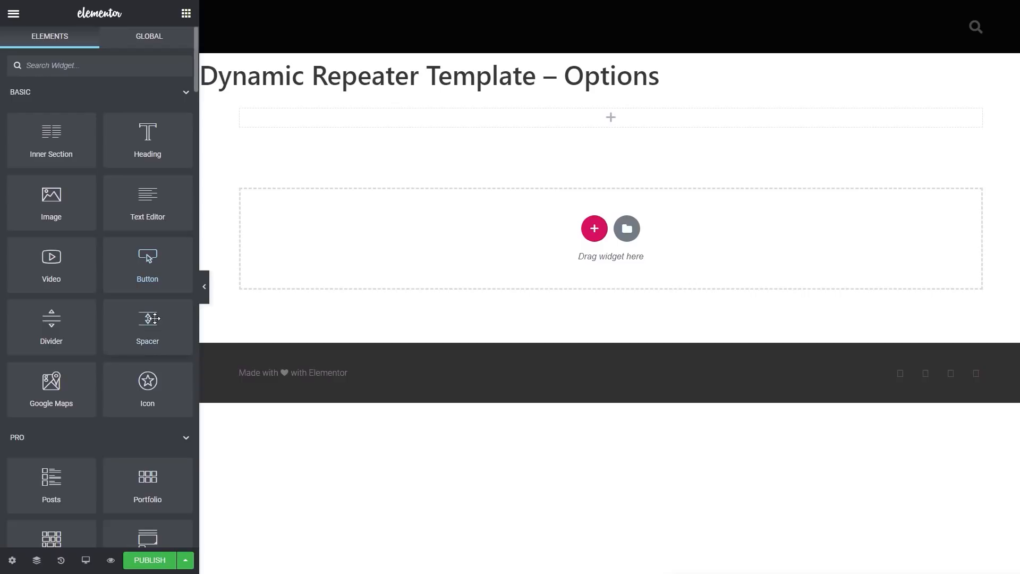
pyautogui.scroll(-2, 107, 491)
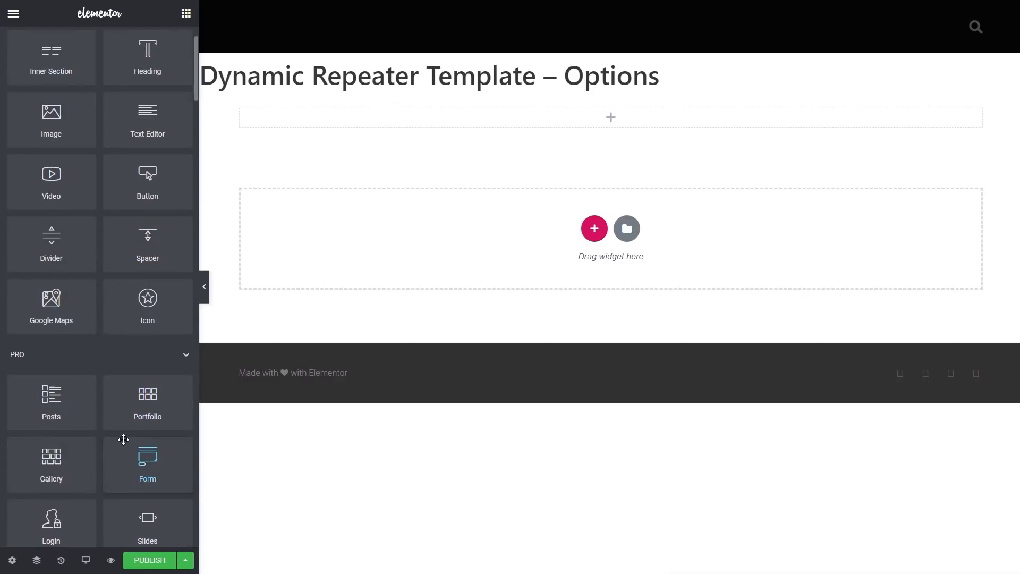
pyautogui.scroll(-2, 125, 433)
pyautogui.scroll(4, 125, 433)
pyautogui.moveTo(51, 166); pyautogui.dragTo(330, 120)
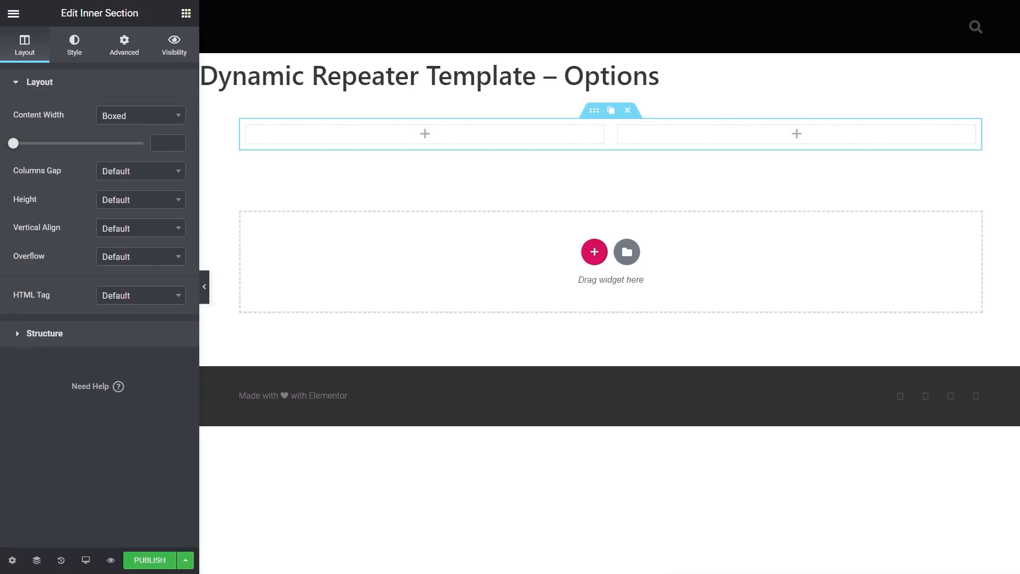
# Step: Place an ACF Fields widget in the first inner column and link it to the Option Name field
pyautogui.click(186, 13)
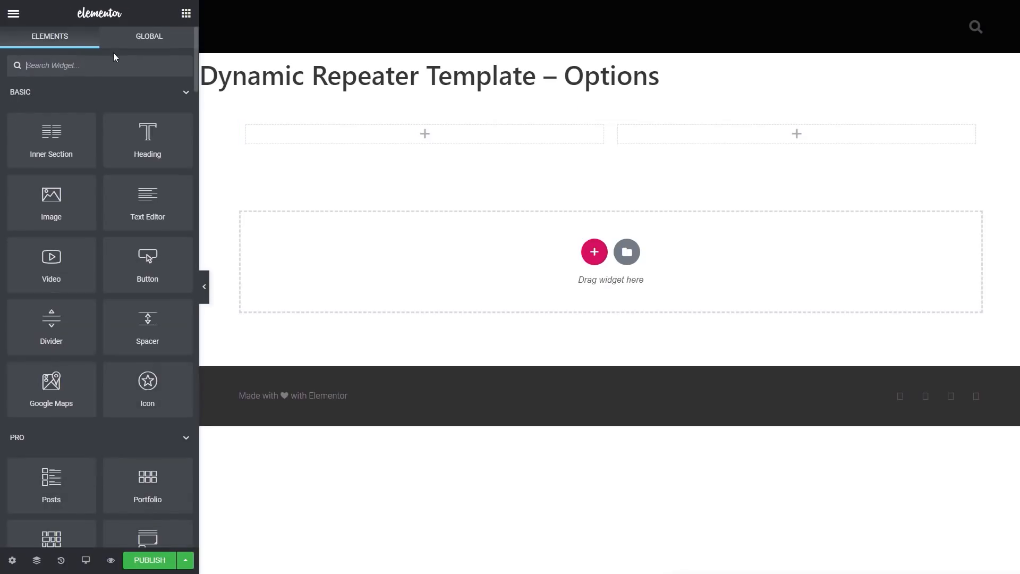
pyautogui.write('acf fiel')
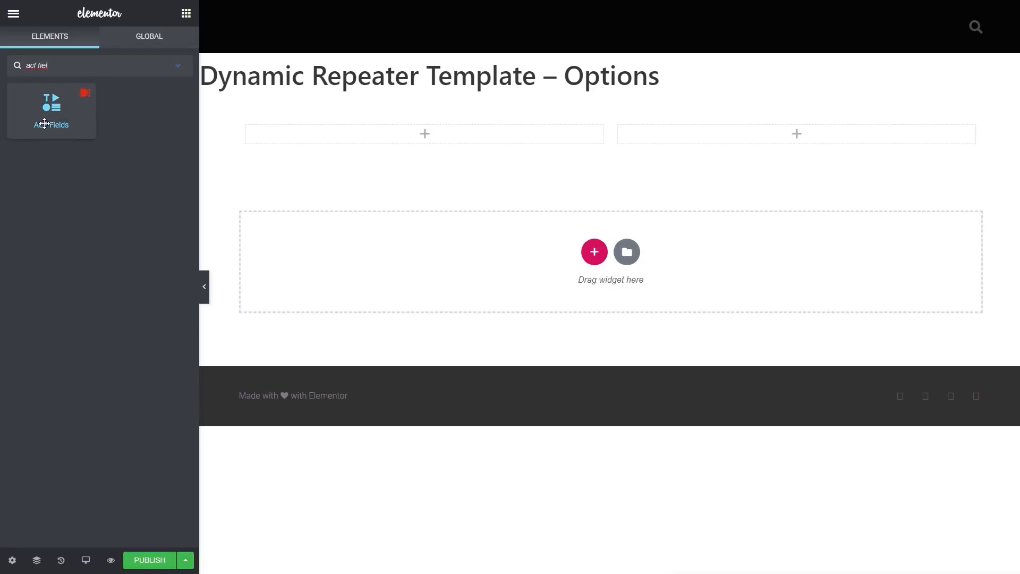
pyautogui.moveTo(44, 123); pyautogui.dragTo(329, 141)
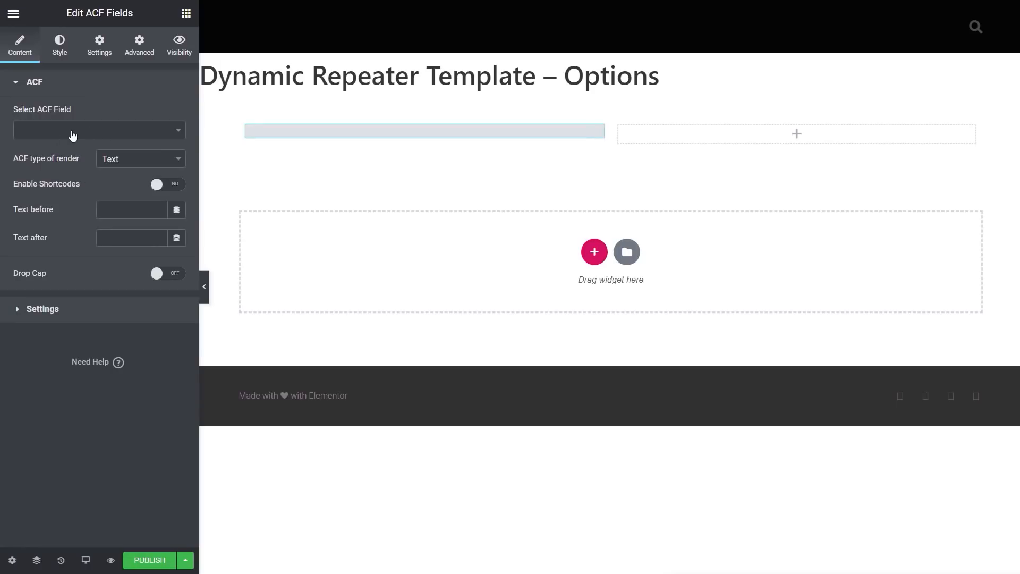
pyautogui.click(98, 136)
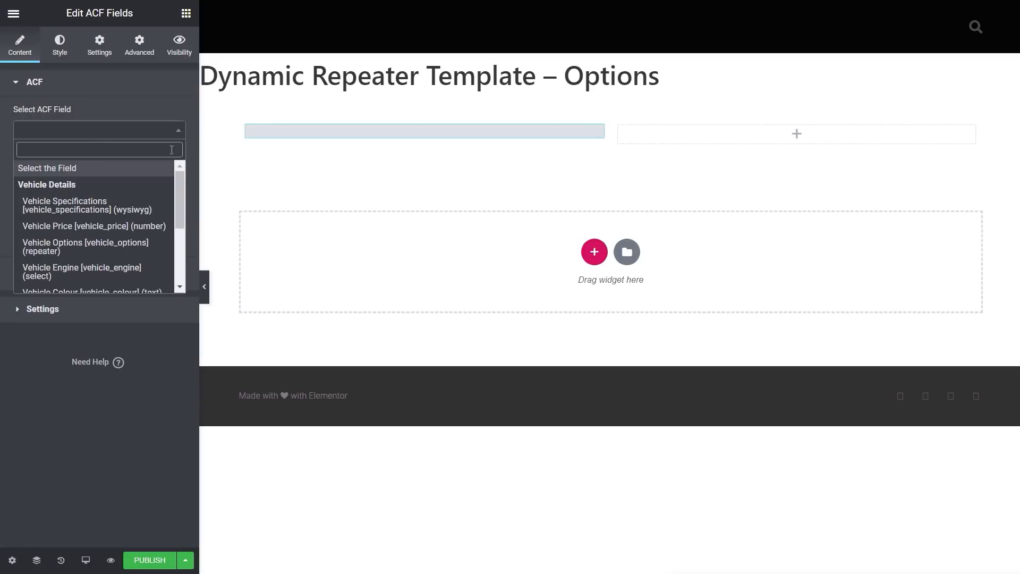
pyautogui.moveTo(177, 190); pyautogui.dragTo(180, 241)
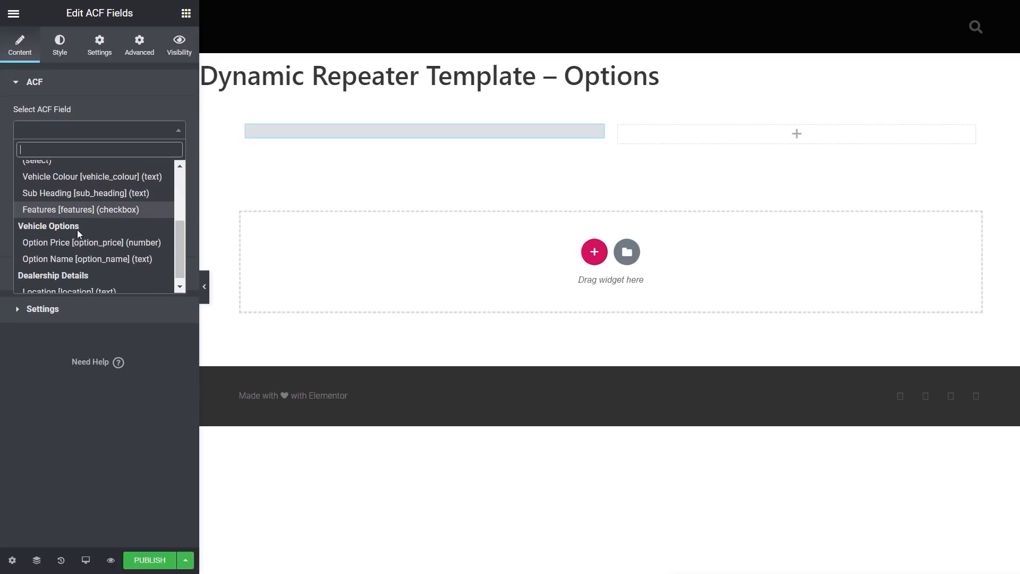
pyautogui.click(80, 260)
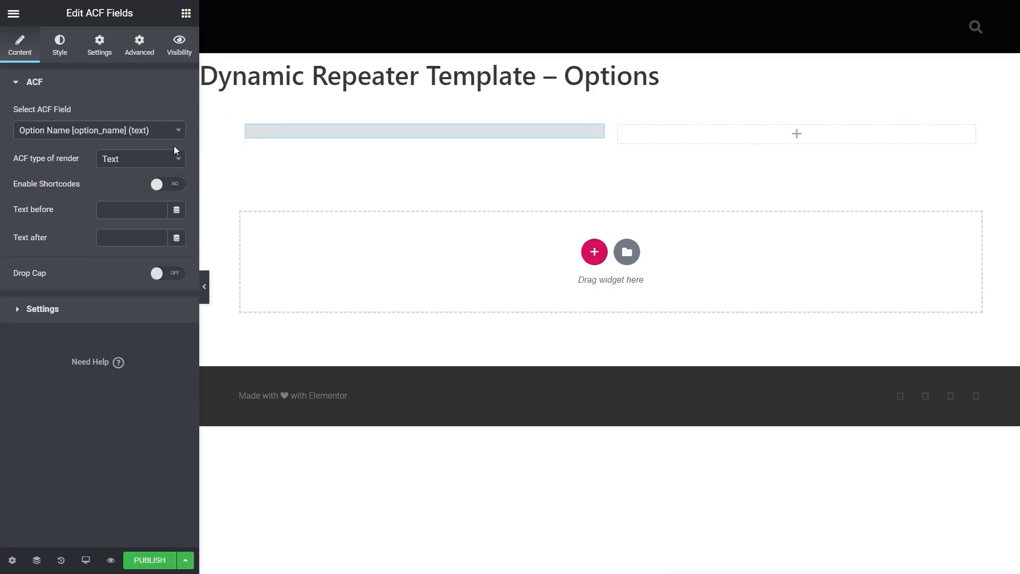
# Step: Duplicate the ACF Fields widget into the second column, link it to Option Price with "£" as text before, and align it right
pyautogui.click(579, 133)
pyautogui.moveTo(596, 132); pyautogui.dragTo(713, 149)
pyautogui.click(179, 132)
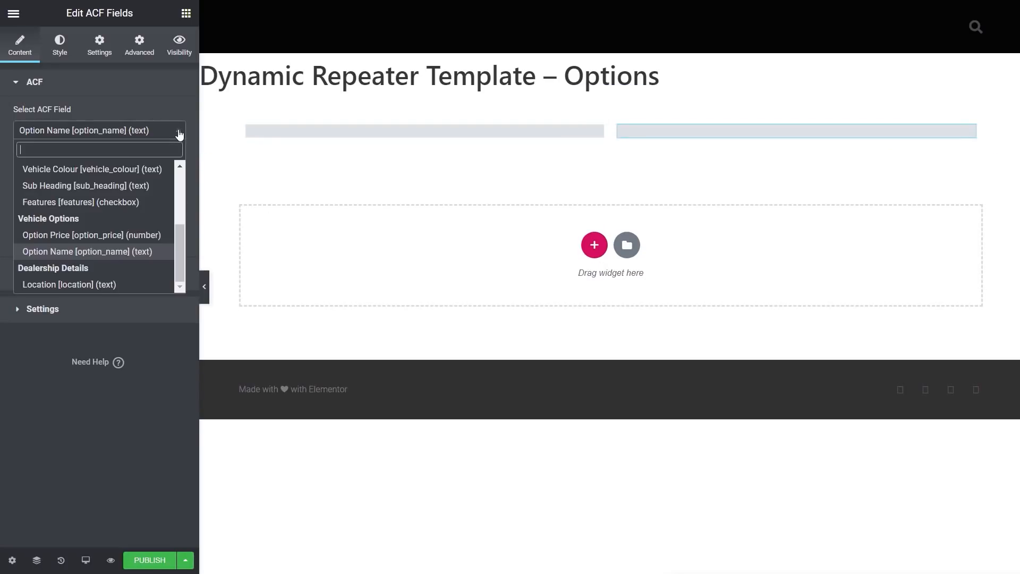
pyautogui.click(84, 235)
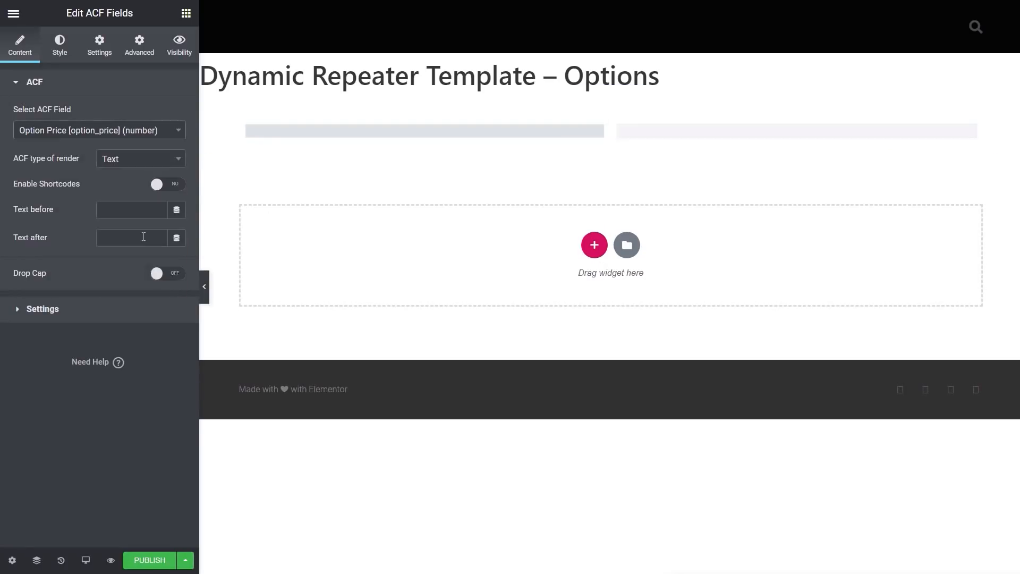
pyautogui.click(117, 213)
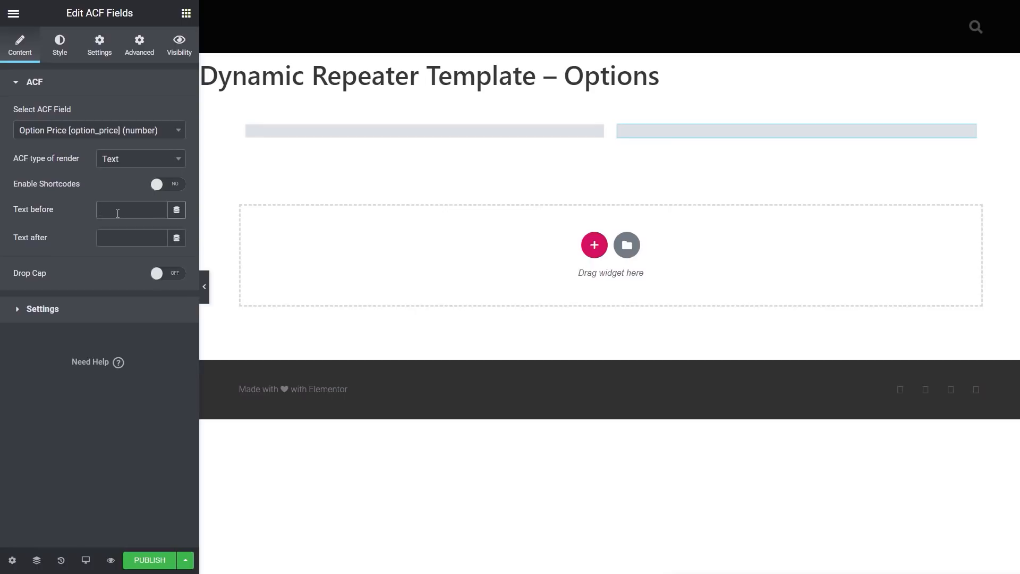
pyautogui.write('£')
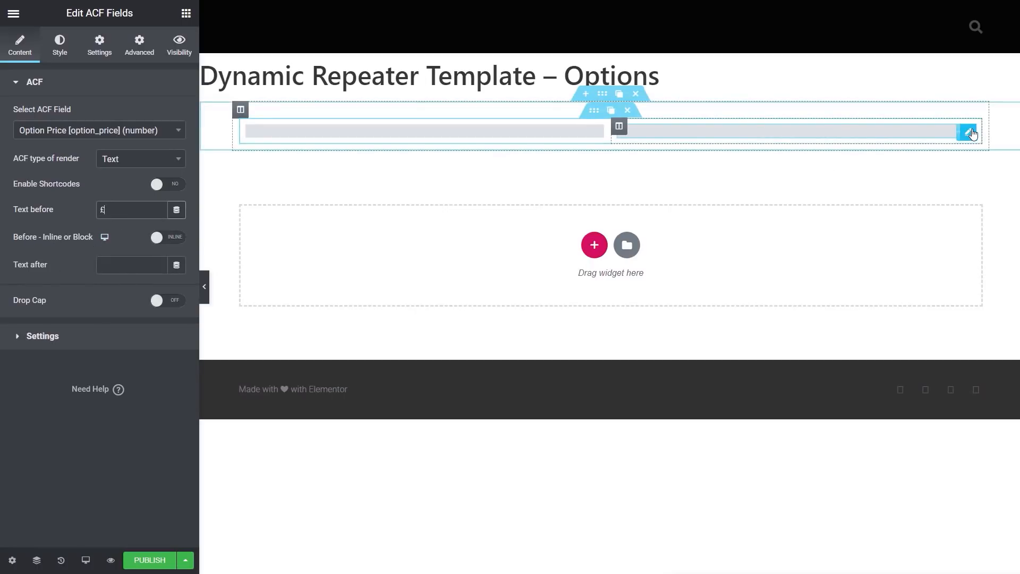
pyautogui.click(59, 53)
pyautogui.click(157, 114)
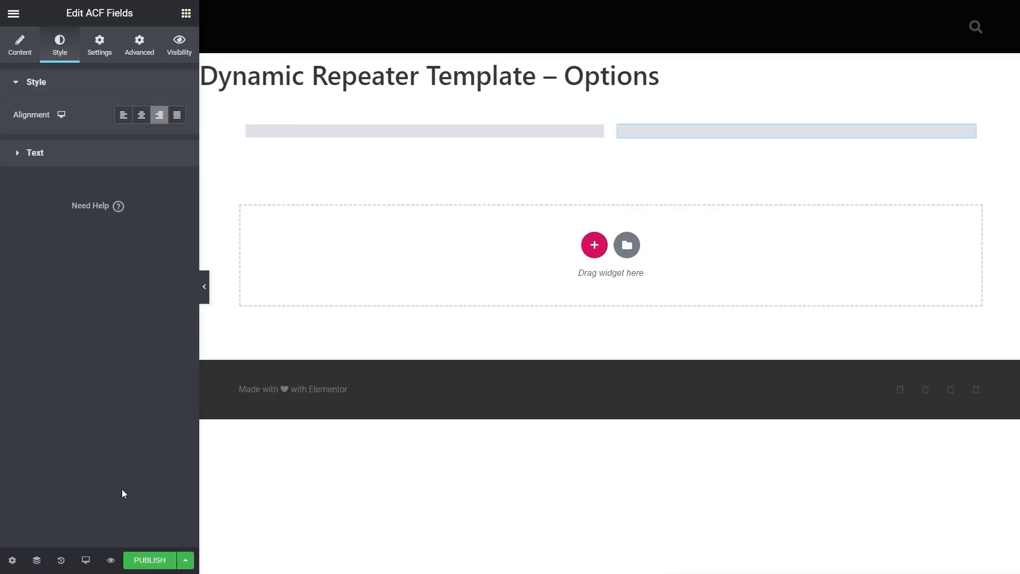
# Step: Set the template to preview dynamic content as the single Vehicle "Focus RS" and apply the preview
pyautogui.click(13, 561)
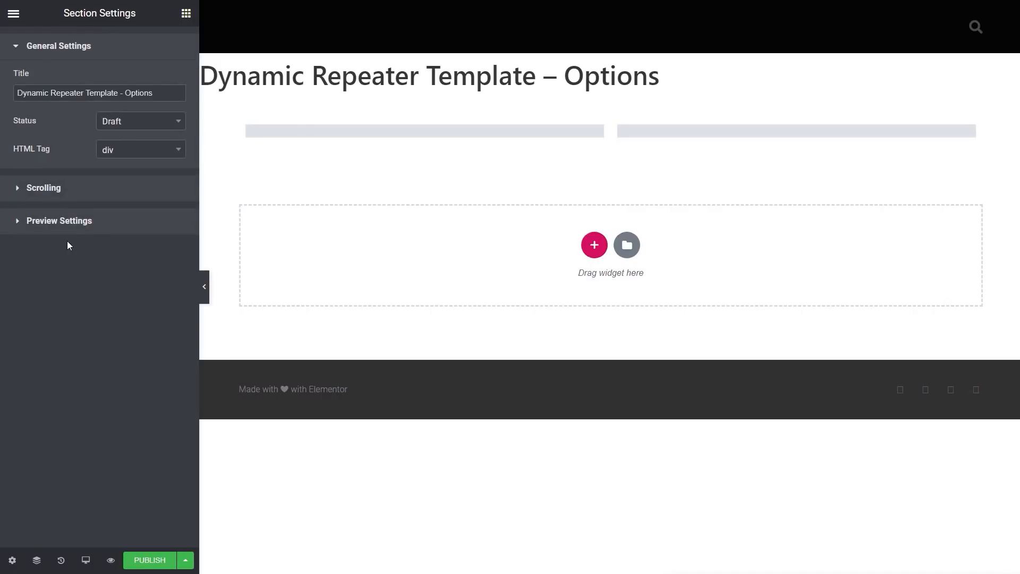
pyautogui.click(62, 221)
pyautogui.click(64, 161)
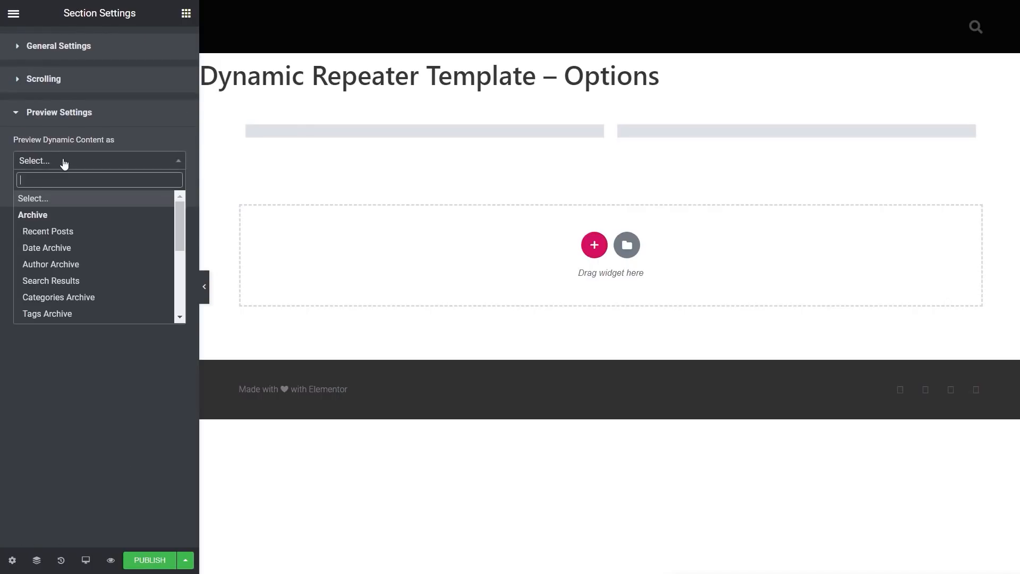
pyautogui.moveTo(175, 215); pyautogui.dragTo(174, 277)
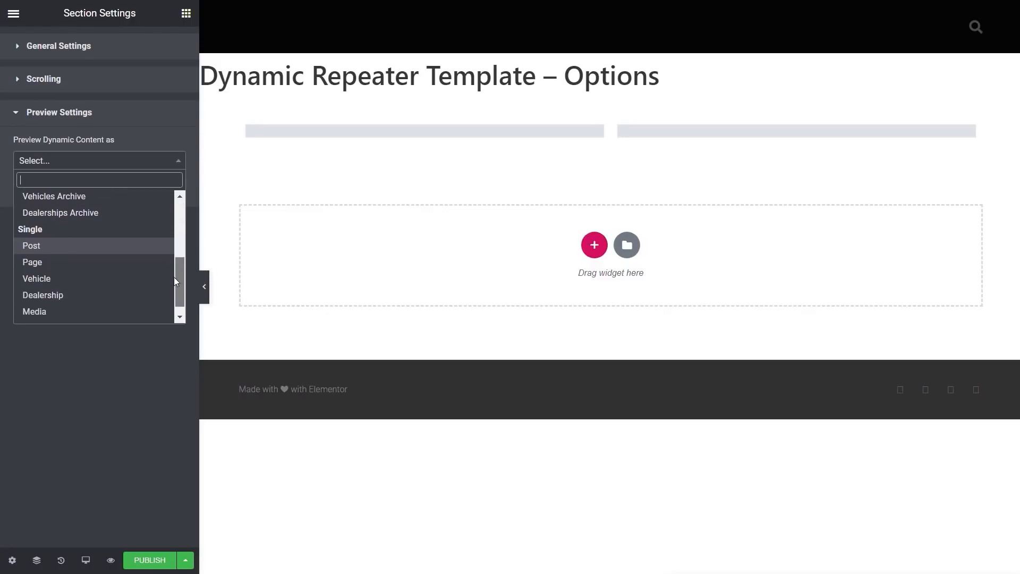
pyautogui.click(77, 277)
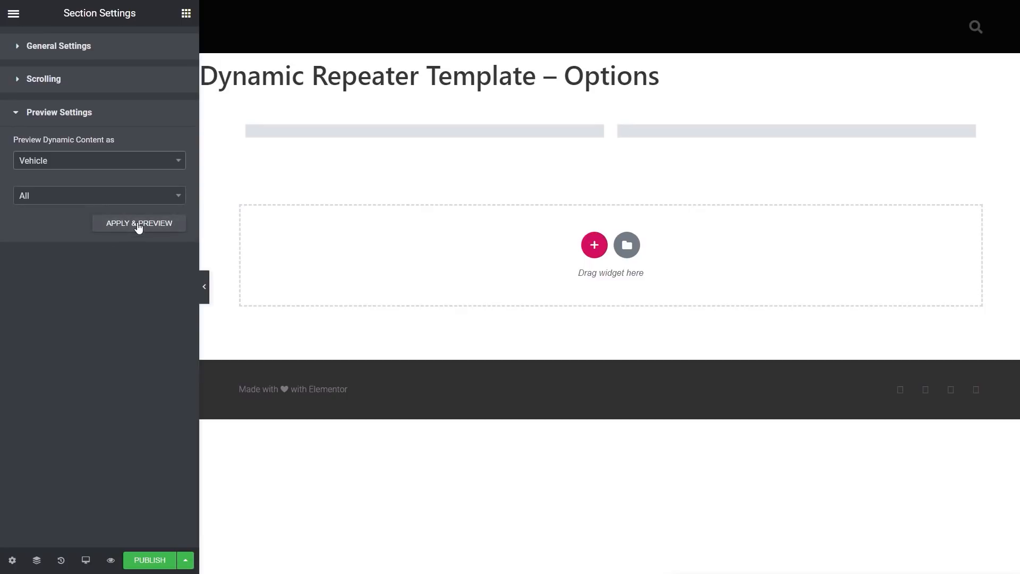
pyautogui.click(118, 201)
pyautogui.write('focu')
pyautogui.click(46, 234)
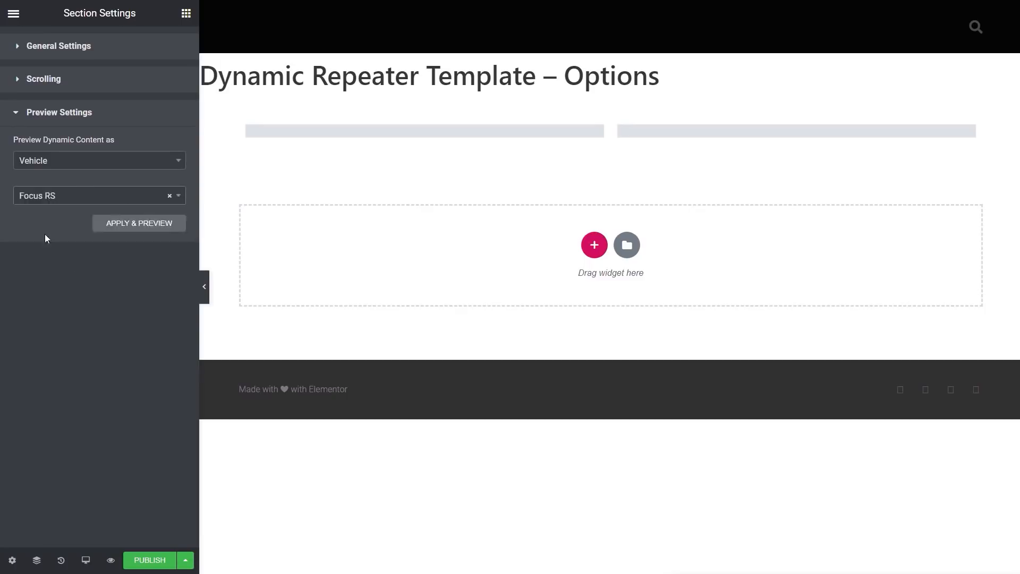
pyautogui.click(152, 230)
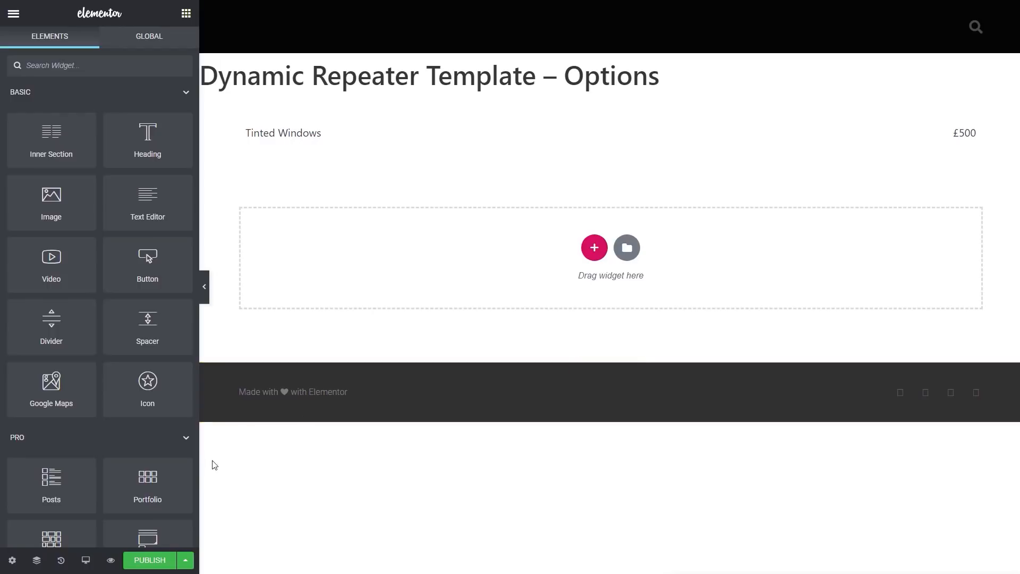
# Step: Publish the section template, then open the Default Vehicle Single template from the Theme Builder for editing with Elementor
pyautogui.click(150, 561)
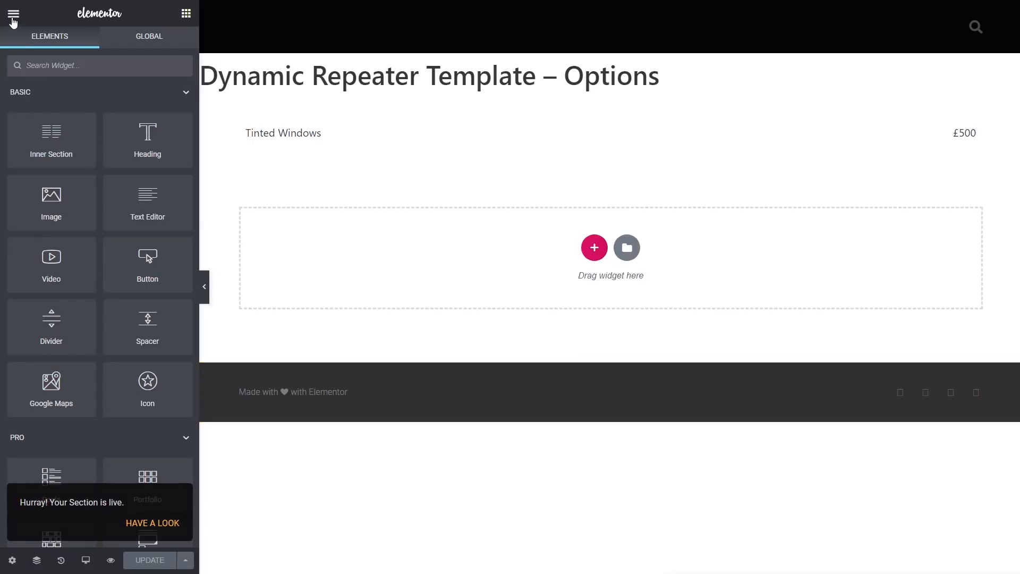
pyautogui.click(13, 13)
pyautogui.click(116, 385)
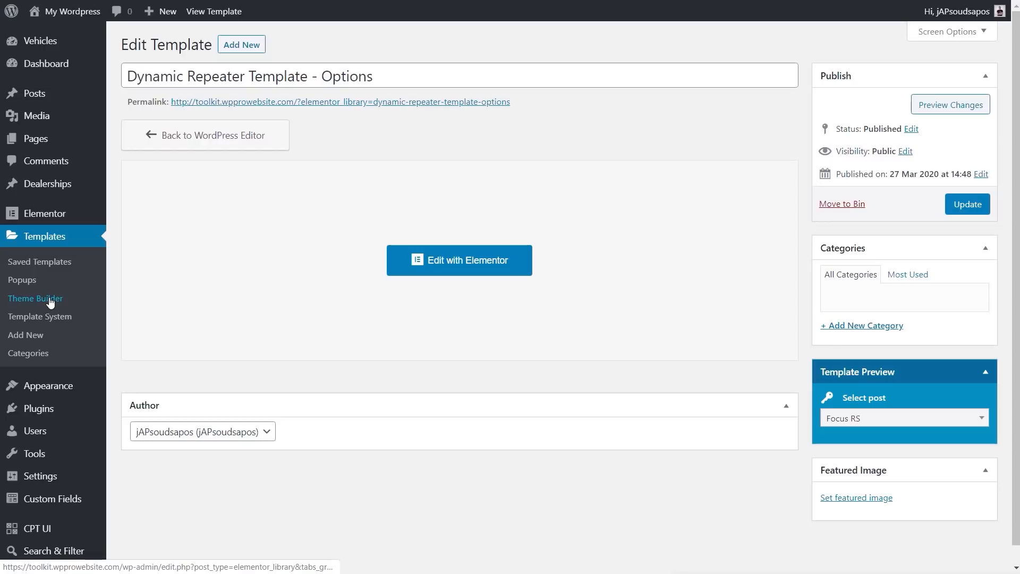
pyautogui.click(51, 301)
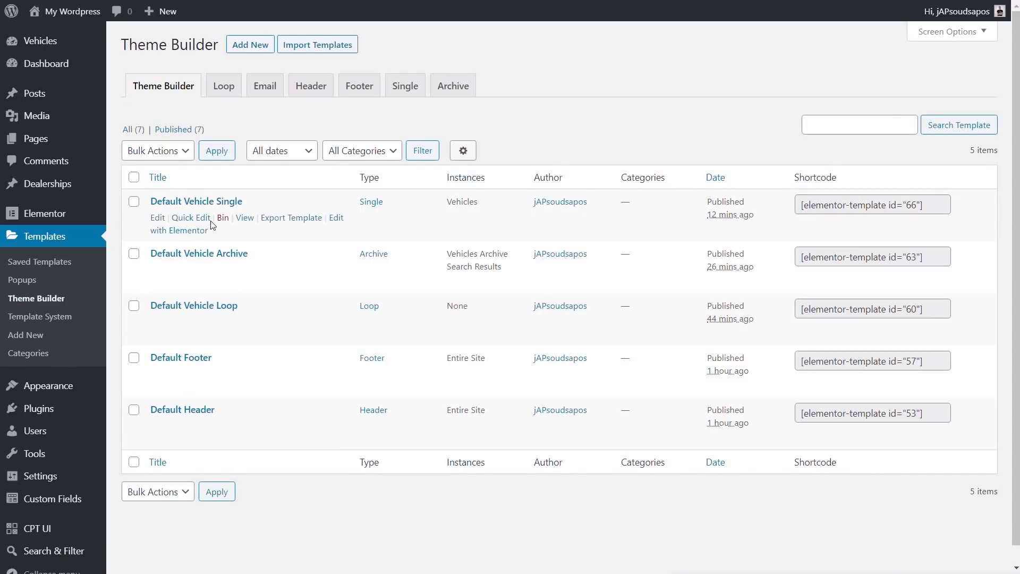
pyautogui.click(192, 230)
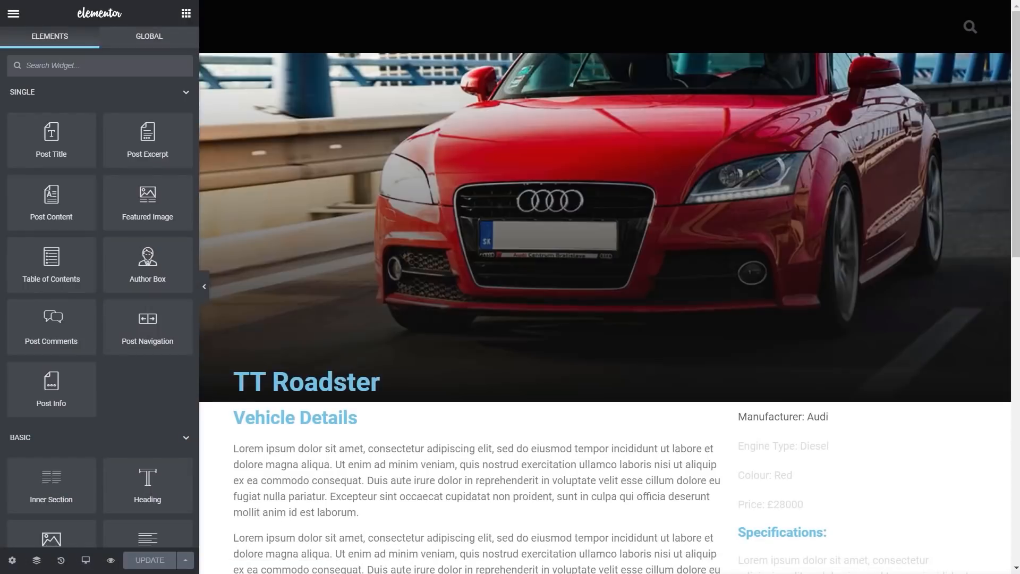
# Step: Place an ACF Repeater widget below the Optional Extras Included heading and link it to the Vehicle Options repeater field
pyautogui.scroll(-5, 542, 427)
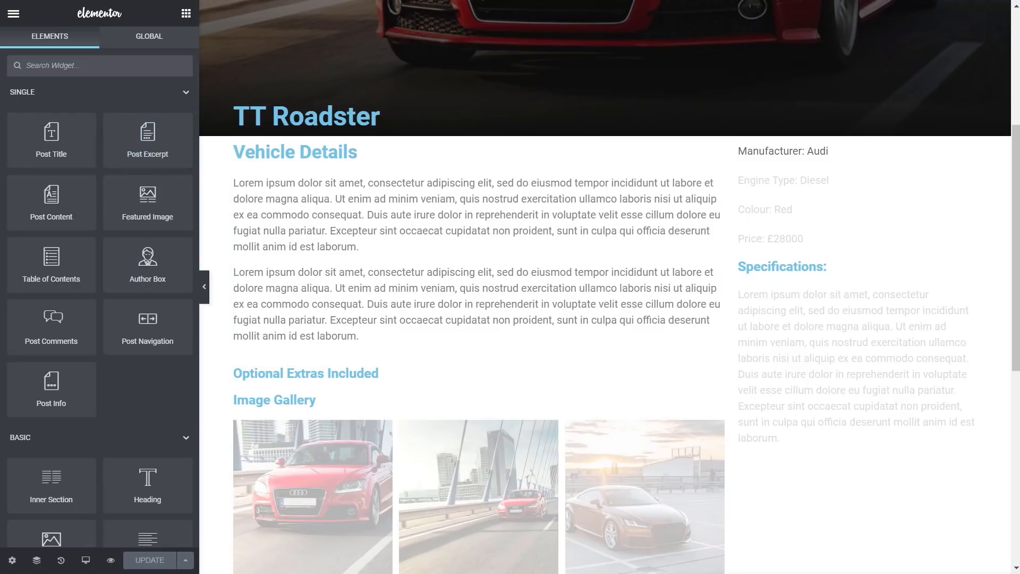
pyautogui.click(97, 69)
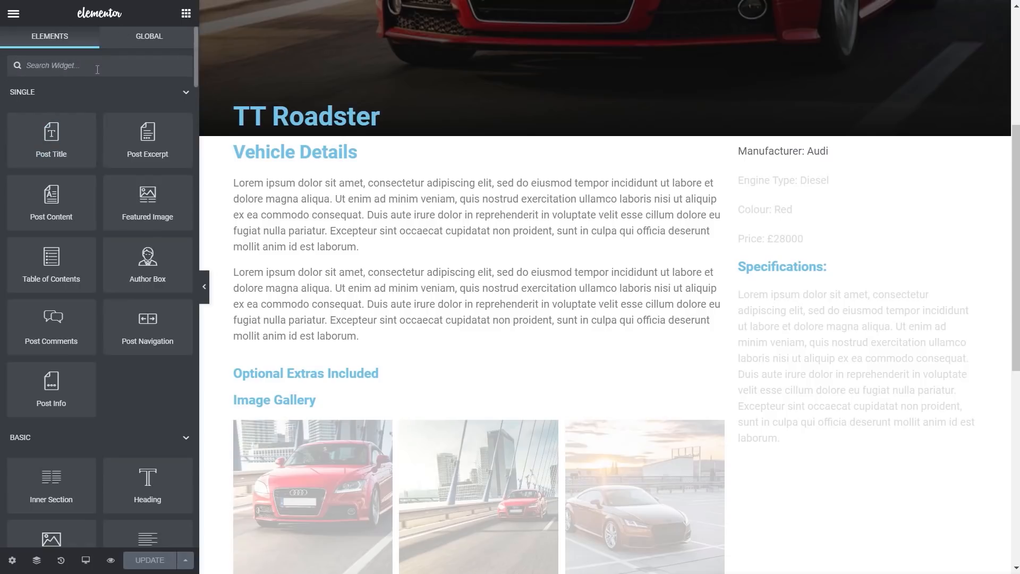
pyautogui.write('repea')
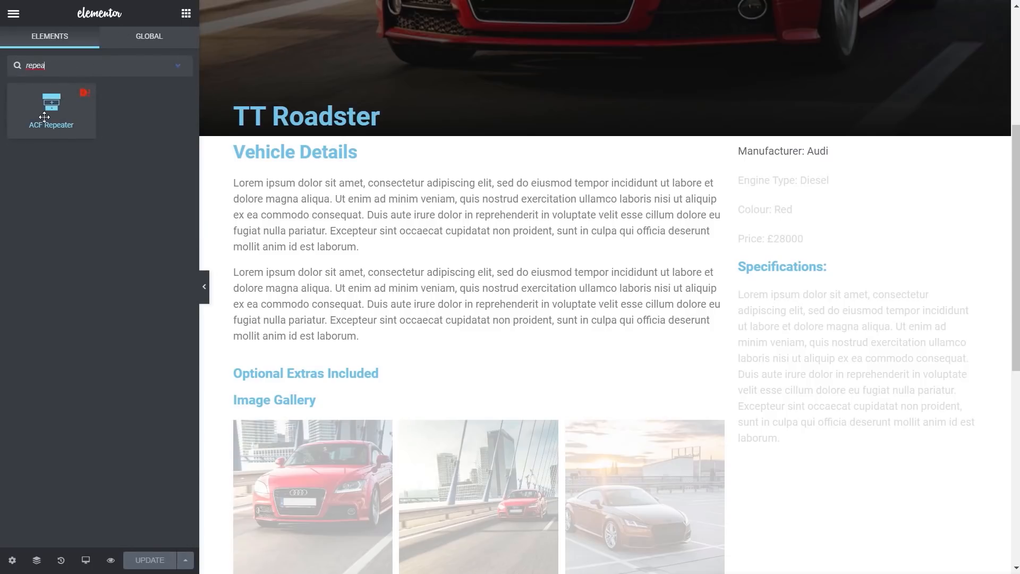
pyautogui.moveTo(44, 115); pyautogui.dragTo(369, 384)
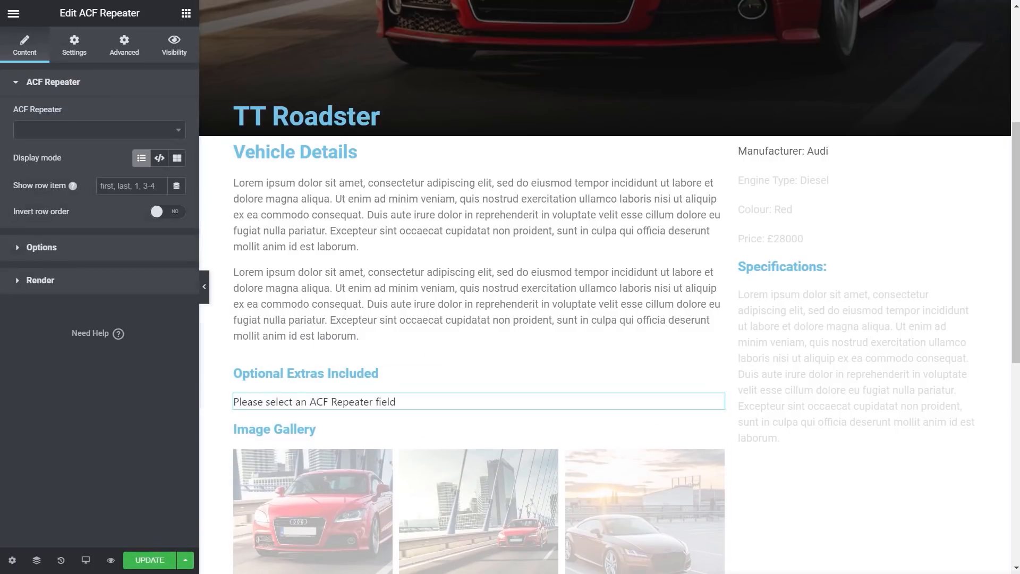
pyautogui.click(40, 134)
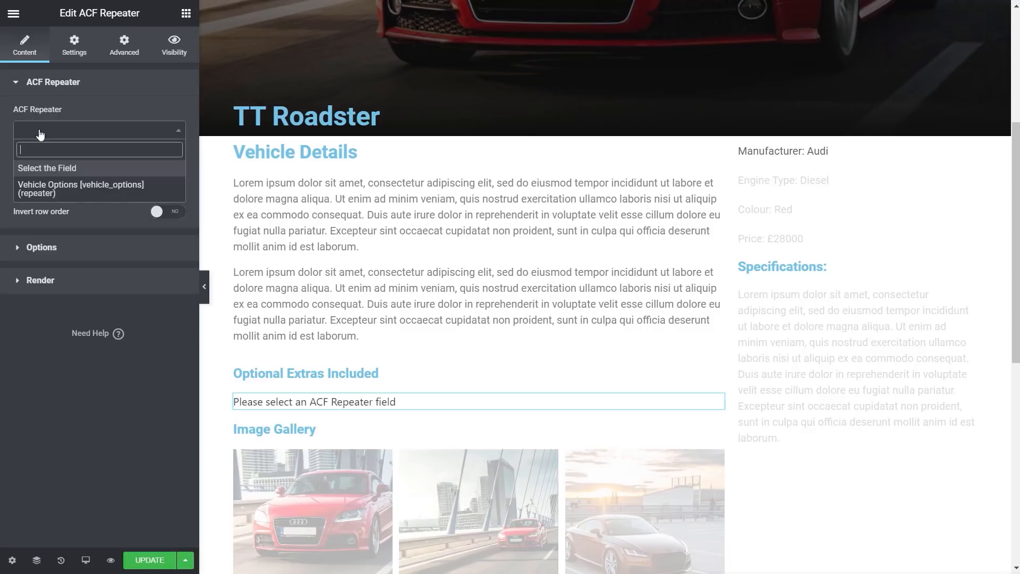
pyautogui.click(49, 185)
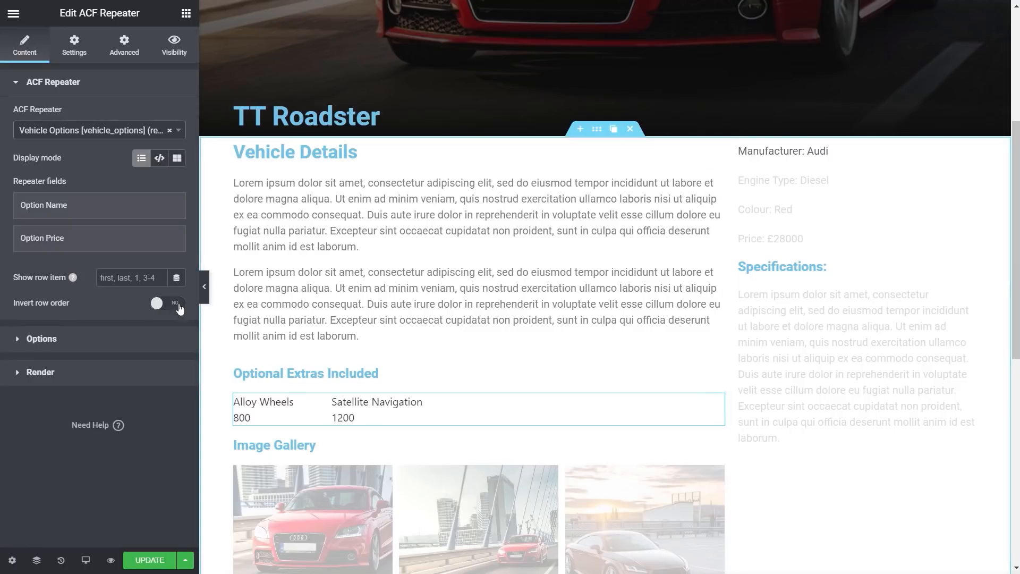
# Step: Switch the ACF Repeater's display mode to template and assign the "Dynamic Repeater Template - Options" section template
pyautogui.click(61, 205)
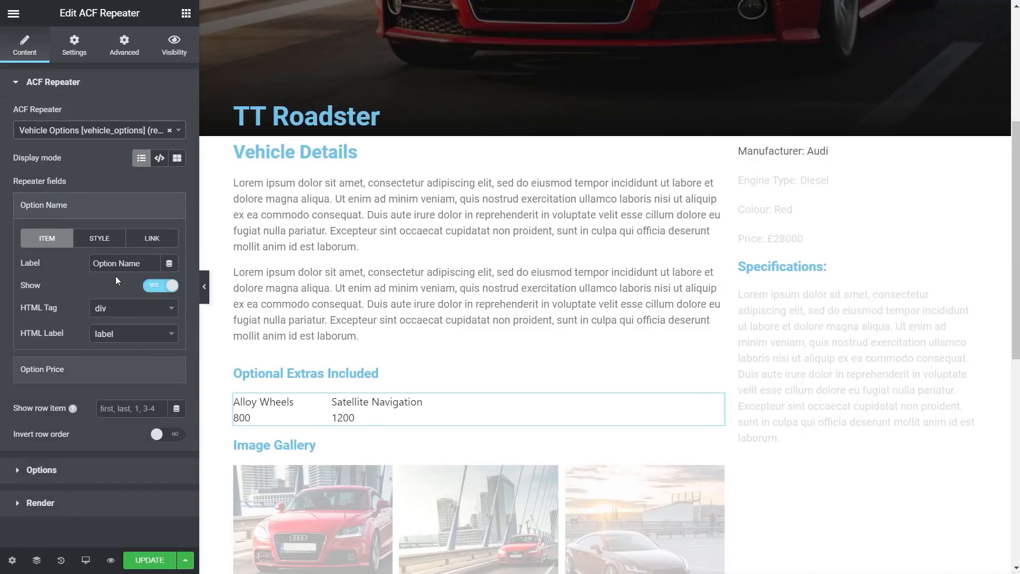
pyautogui.click(63, 208)
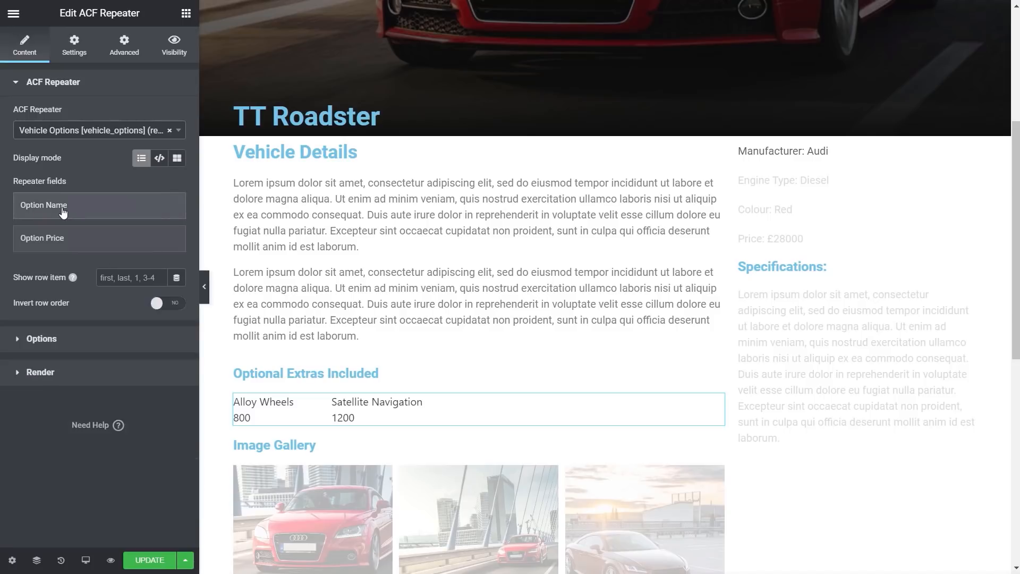
pyautogui.click(179, 160)
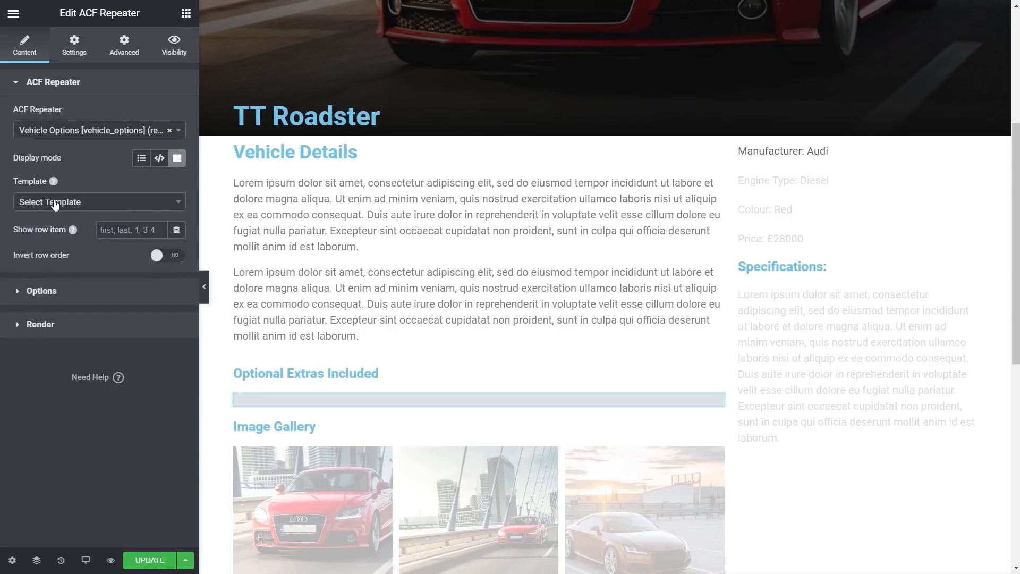
pyautogui.click(110, 207)
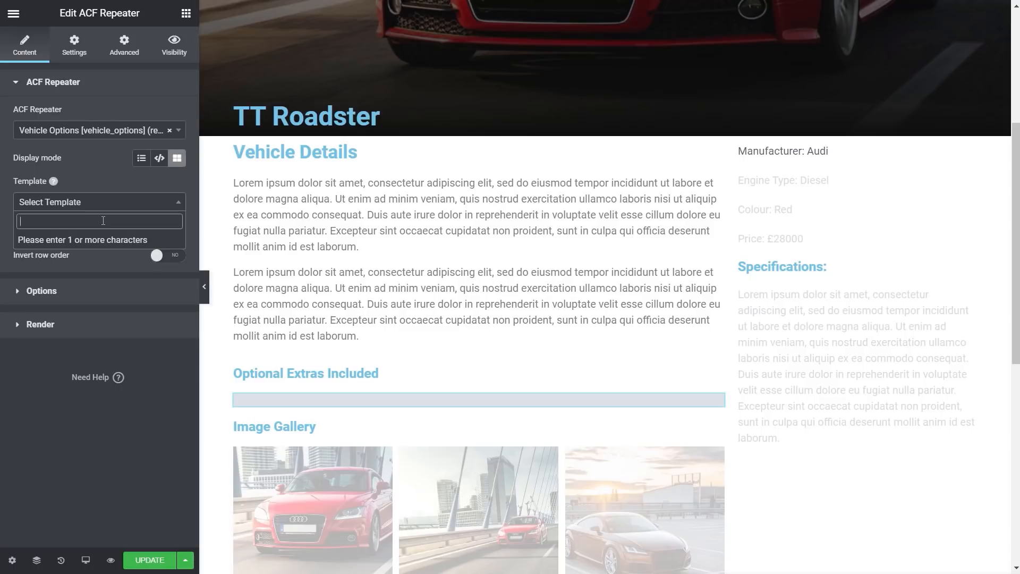
pyautogui.write('dy')
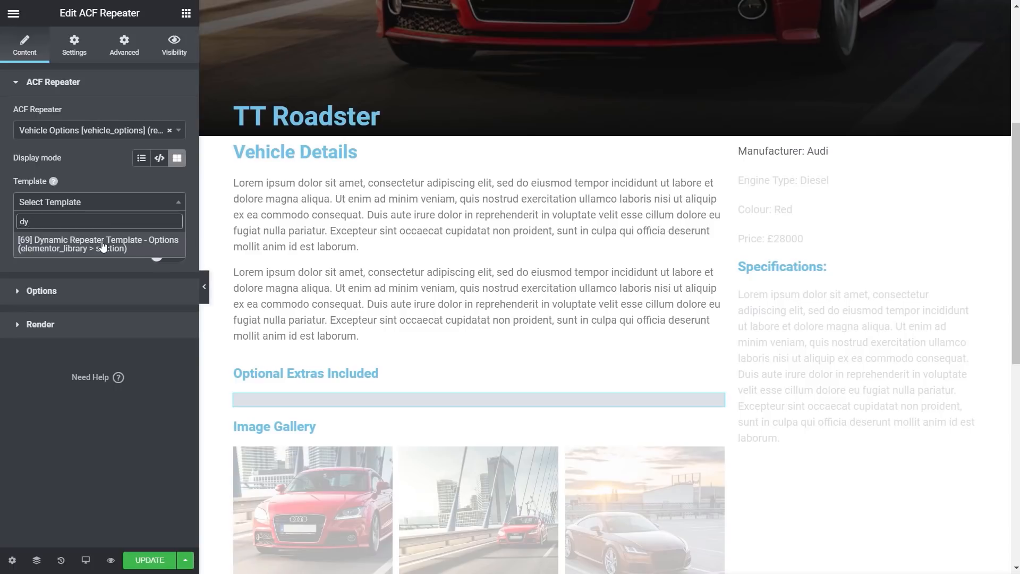
pyautogui.click(103, 246)
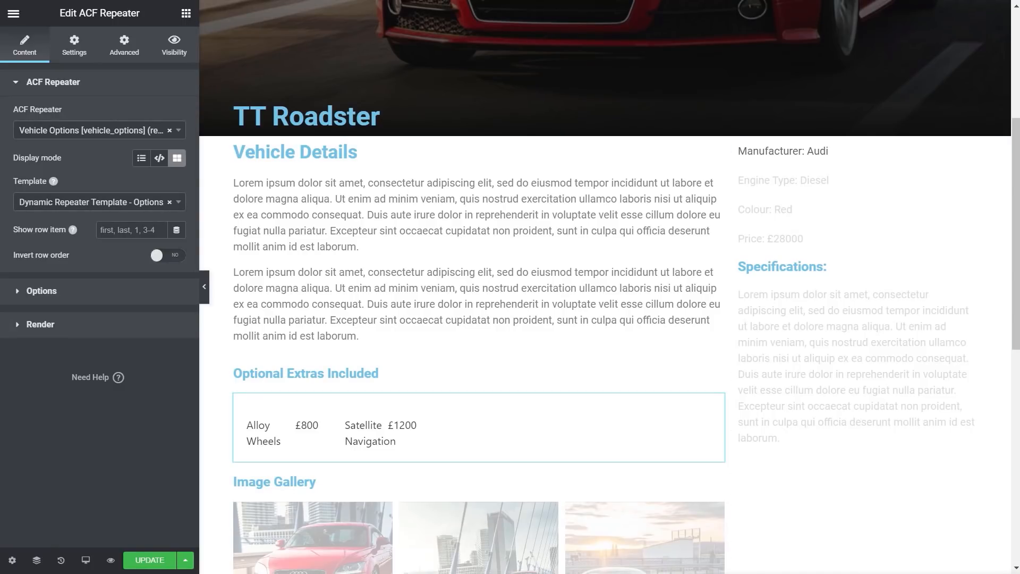
# Step: Try rendering the vehicle options repeater as Table (No Template) and as Masonry
pyautogui.click(39, 293)
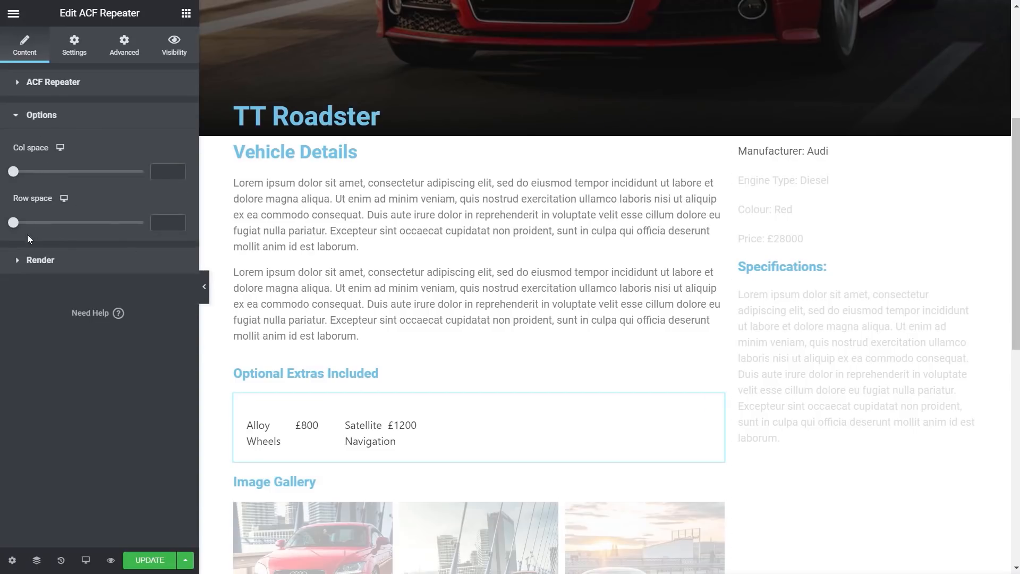
pyautogui.click(44, 260)
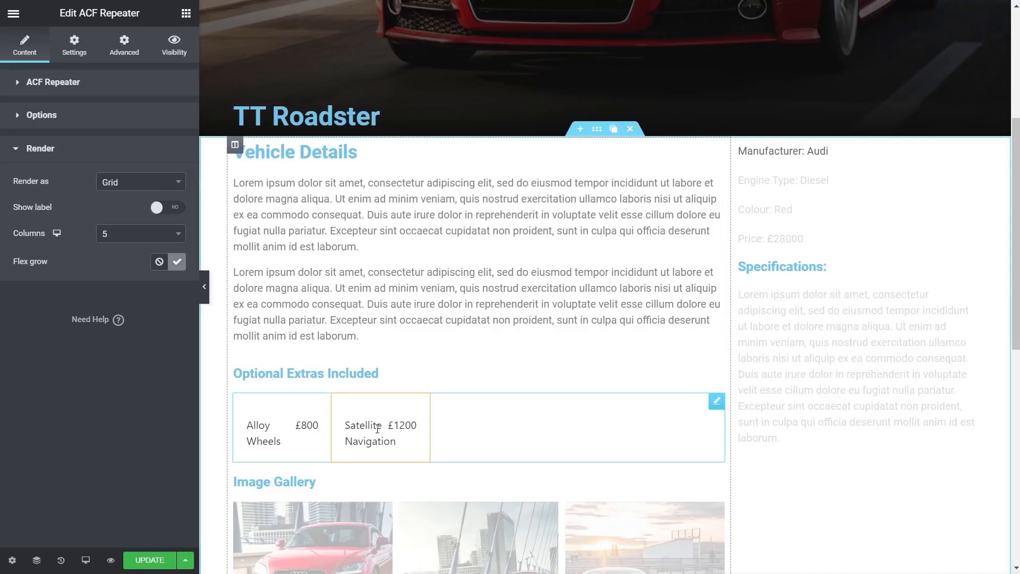
pyautogui.click(173, 184)
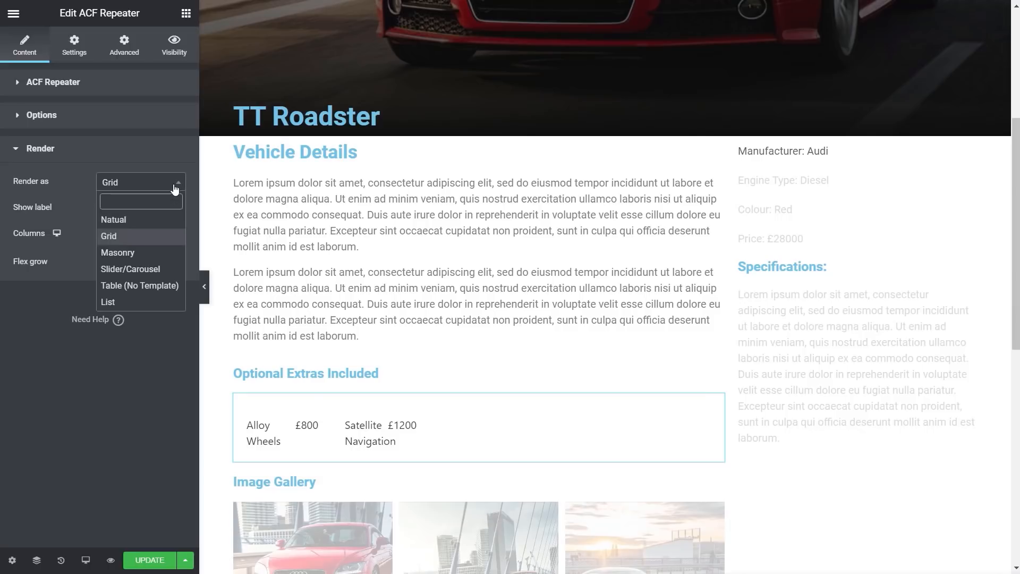
pyautogui.click(149, 285)
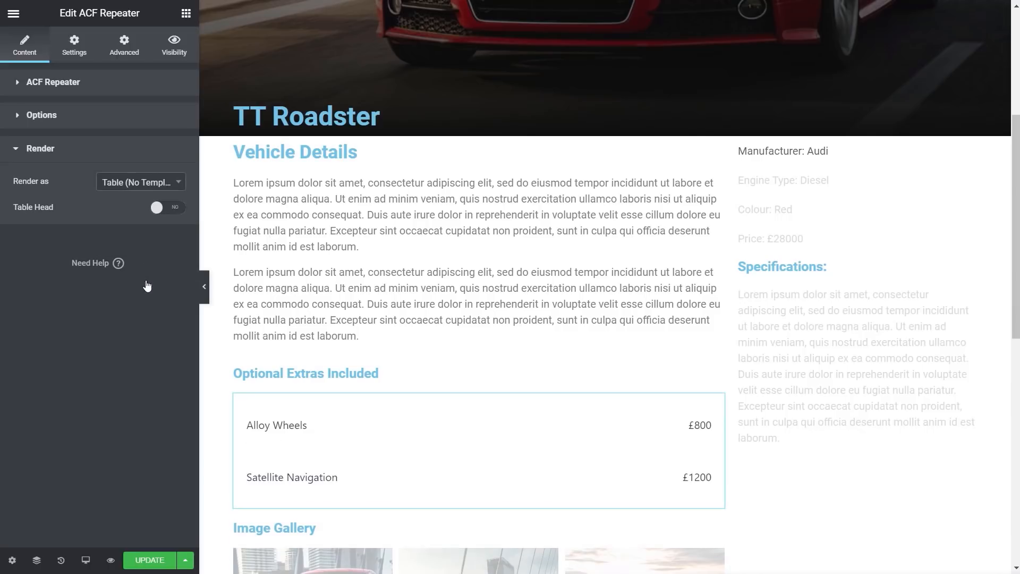
pyautogui.click(176, 183)
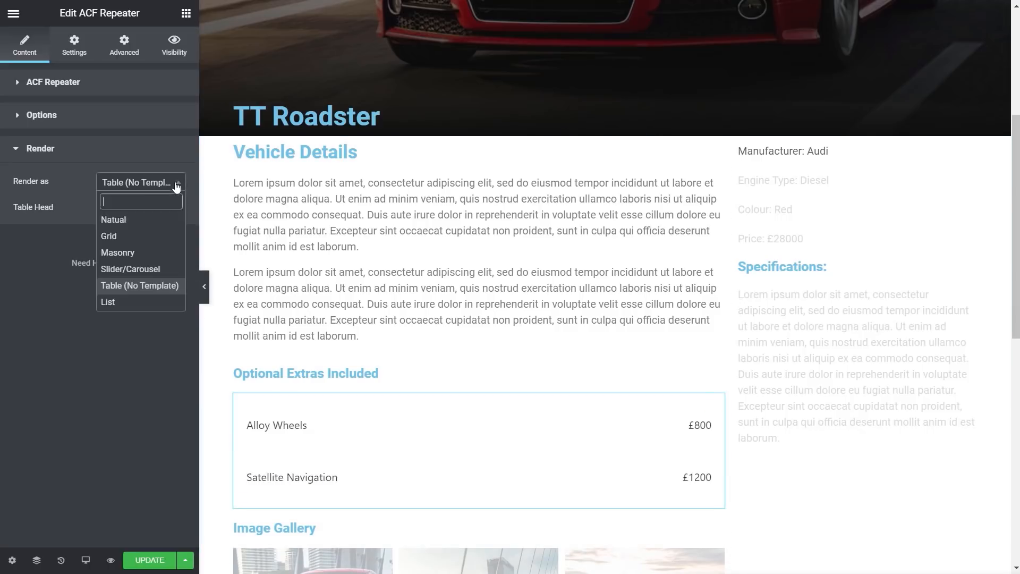
pyautogui.click(133, 252)
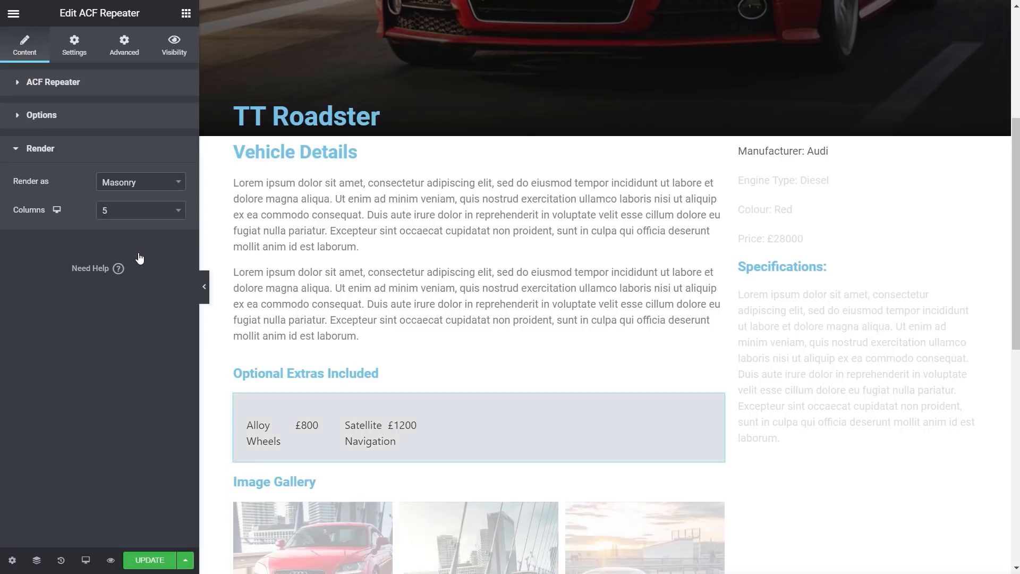
# Step: Render the vehicle options repeater as Natual and remove the comma separator between its rows
pyautogui.click(161, 186)
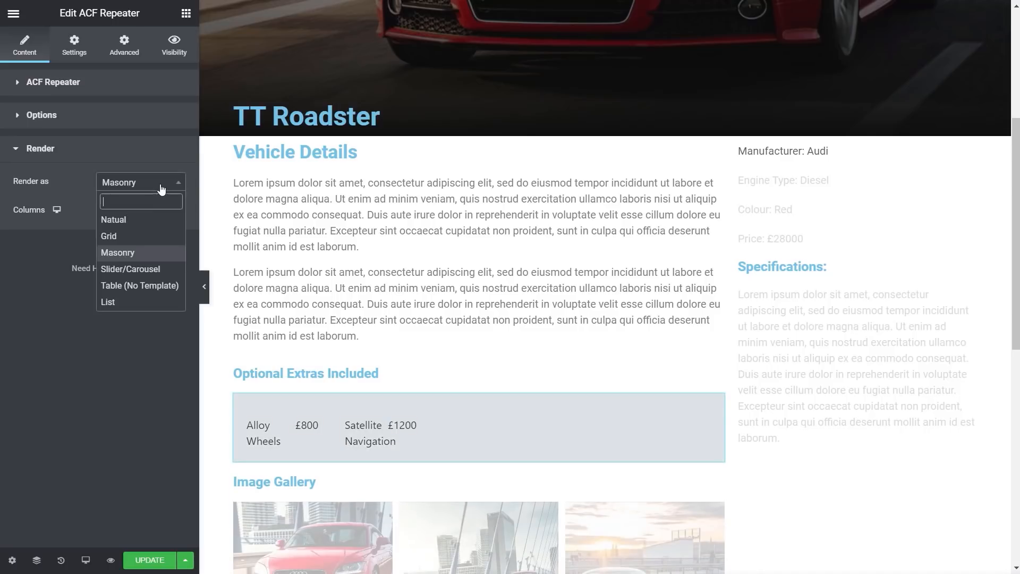
pyautogui.click(145, 220)
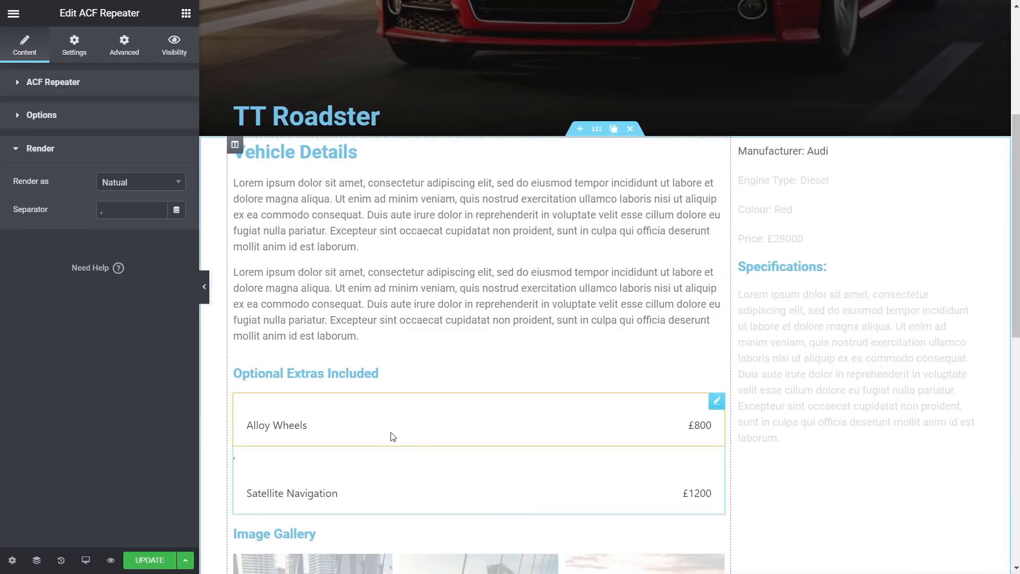
pyautogui.click(108, 212)
pyautogui.press('BackSpace')
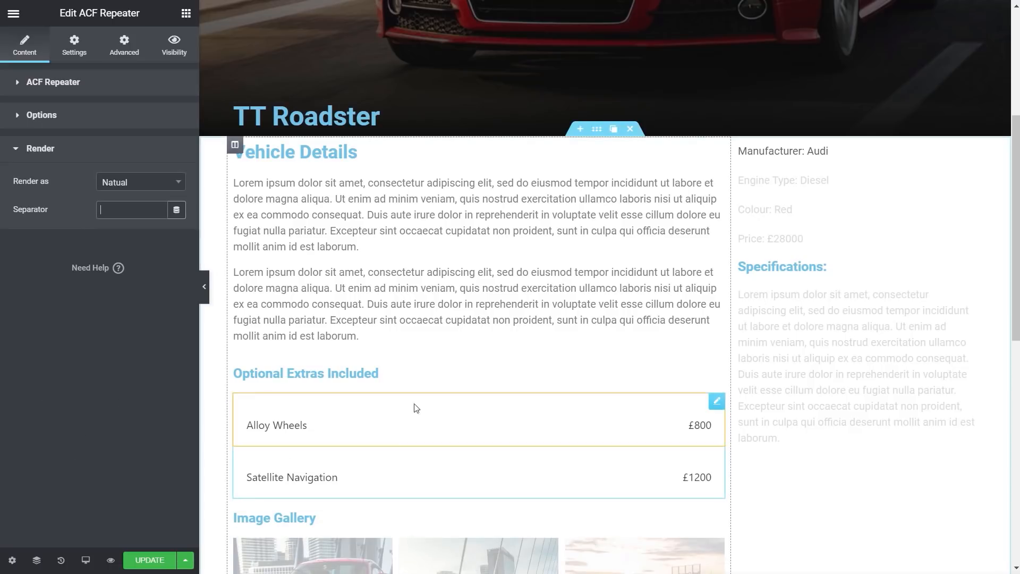
# Step: Give the ACF Repeater widget a classic background in the off-white colour #FBFBFB
pyautogui.click(77, 47)
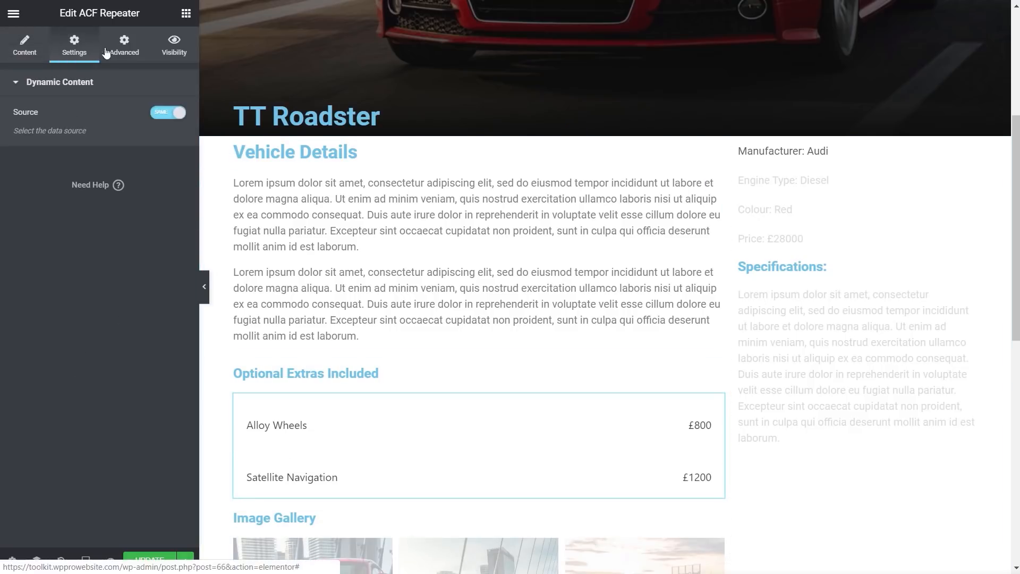
pyautogui.click(119, 49)
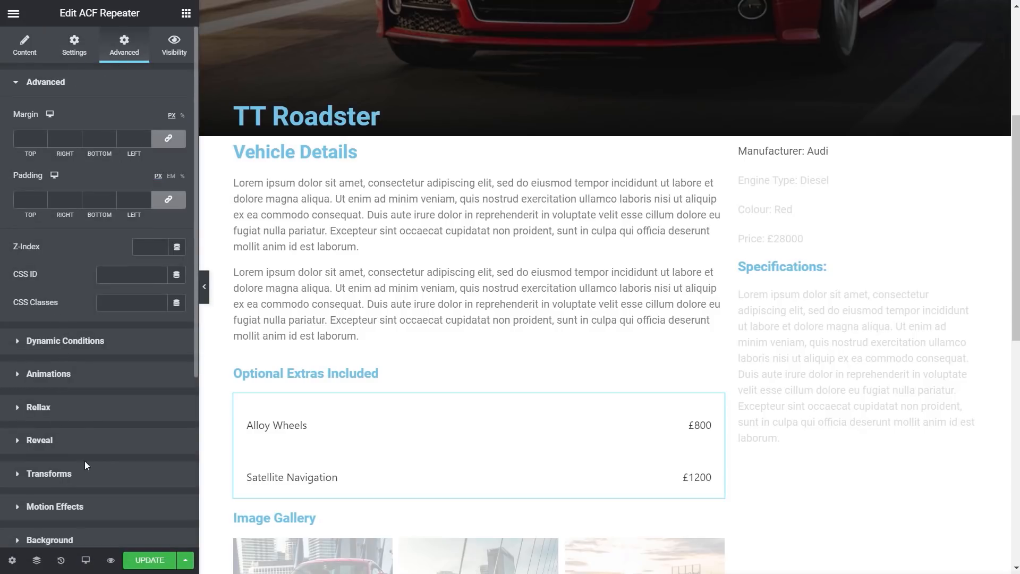
pyautogui.click(62, 536)
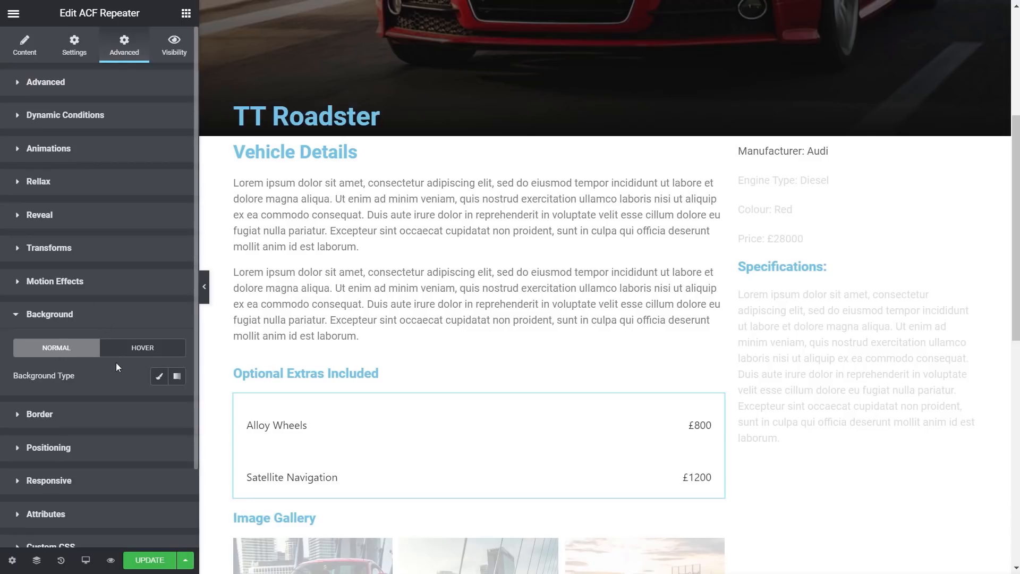
pyautogui.click(159, 376)
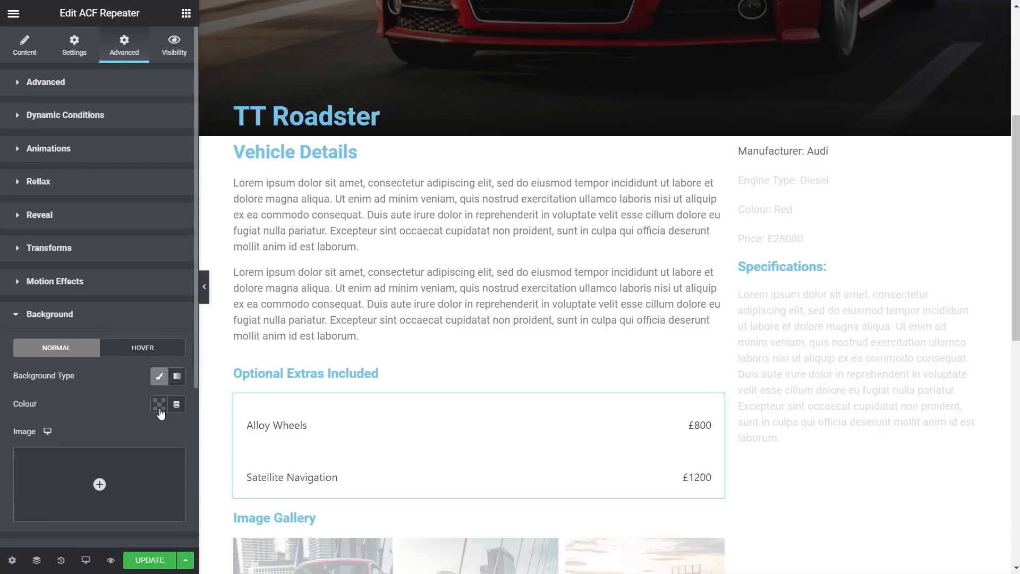
pyautogui.click(159, 409)
pyautogui.moveTo(108, 238); pyautogui.dragTo(70, 217)
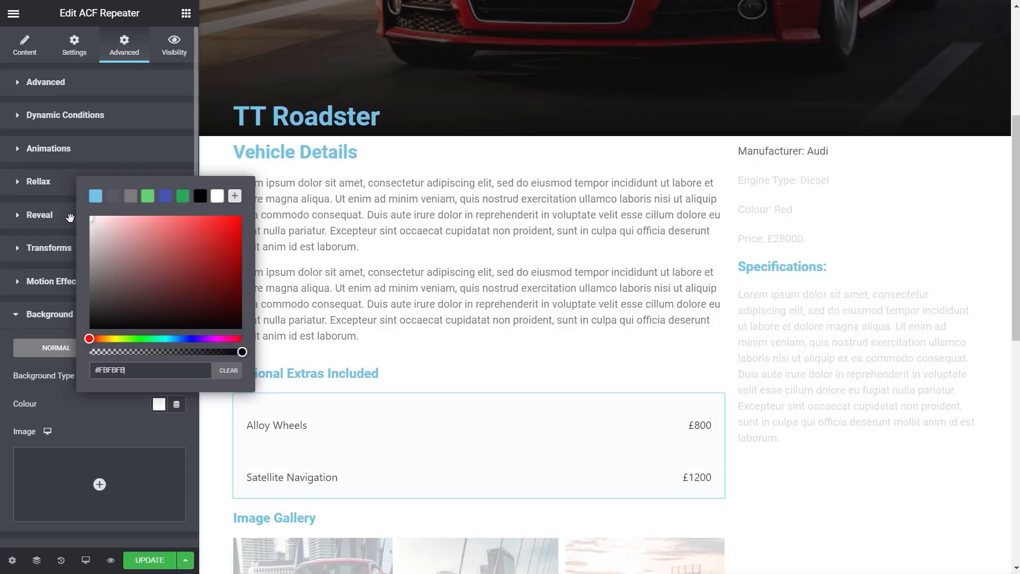
pyautogui.click(99, 426)
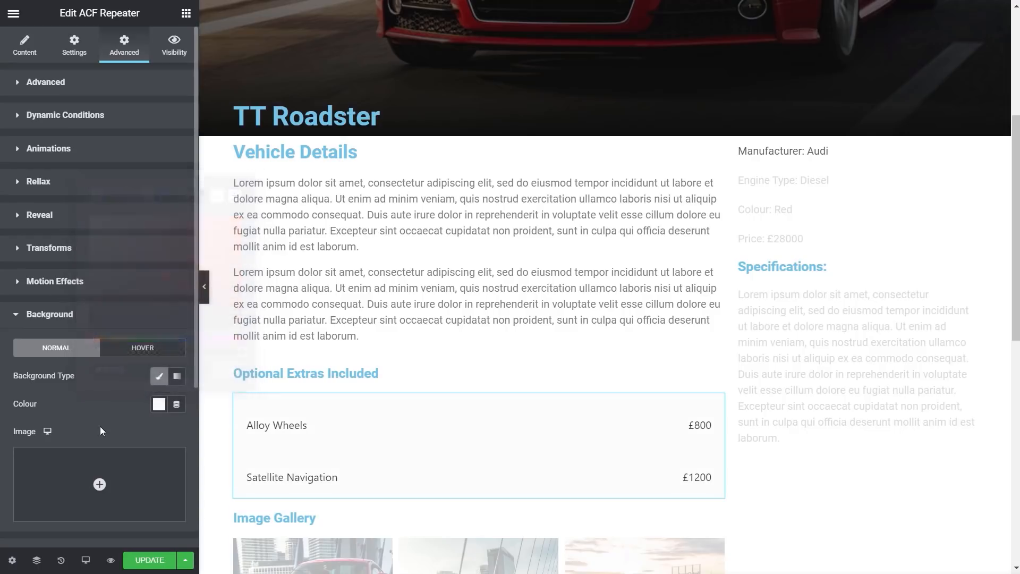
pyautogui.click(54, 315)
# Step: Add a solid border to the ACF Repeater widget, 1 px wide on all sides, in grey #B1B1B1
pyautogui.click(53, 349)
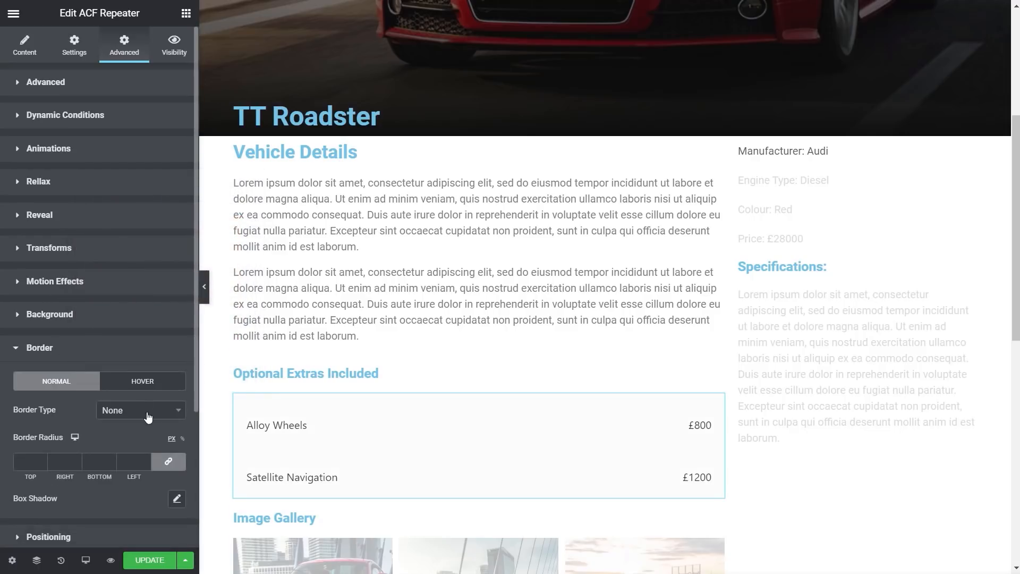
pyautogui.click(148, 417)
pyautogui.click(148, 460)
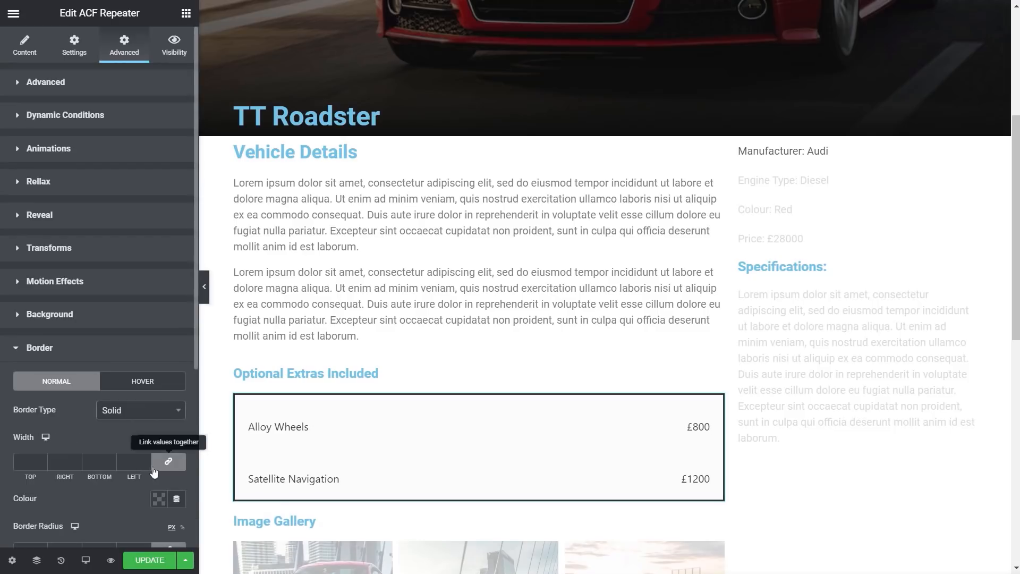
pyautogui.click(30, 463)
pyautogui.write('1')
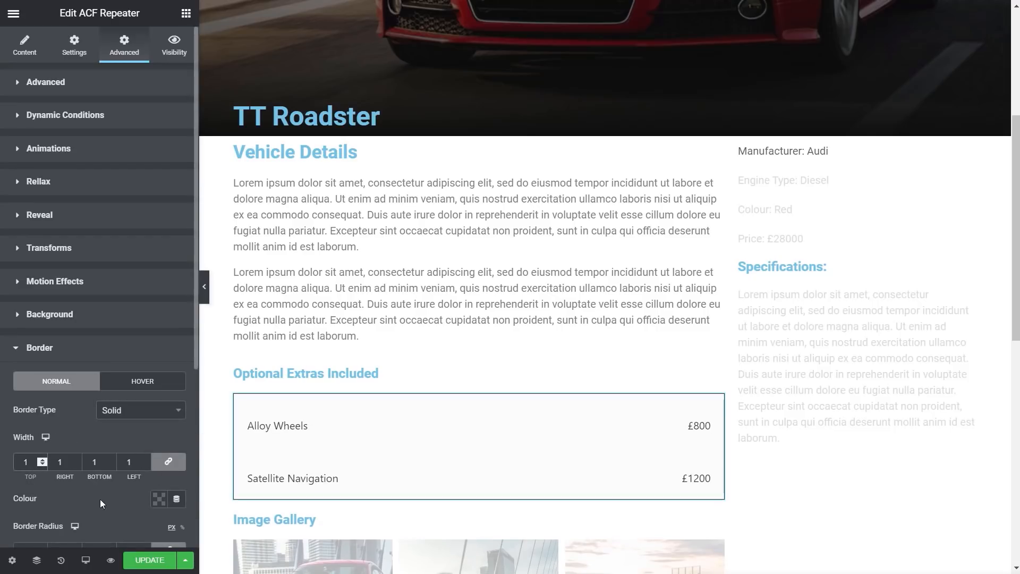
pyautogui.click(159, 499)
pyautogui.moveTo(106, 343); pyautogui.dragTo(71, 346)
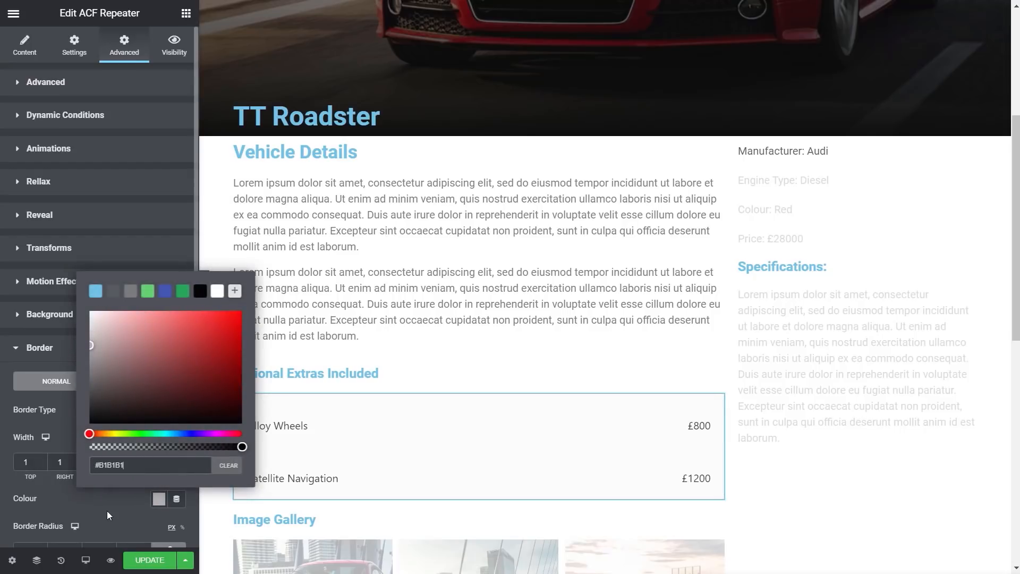
pyautogui.click(107, 511)
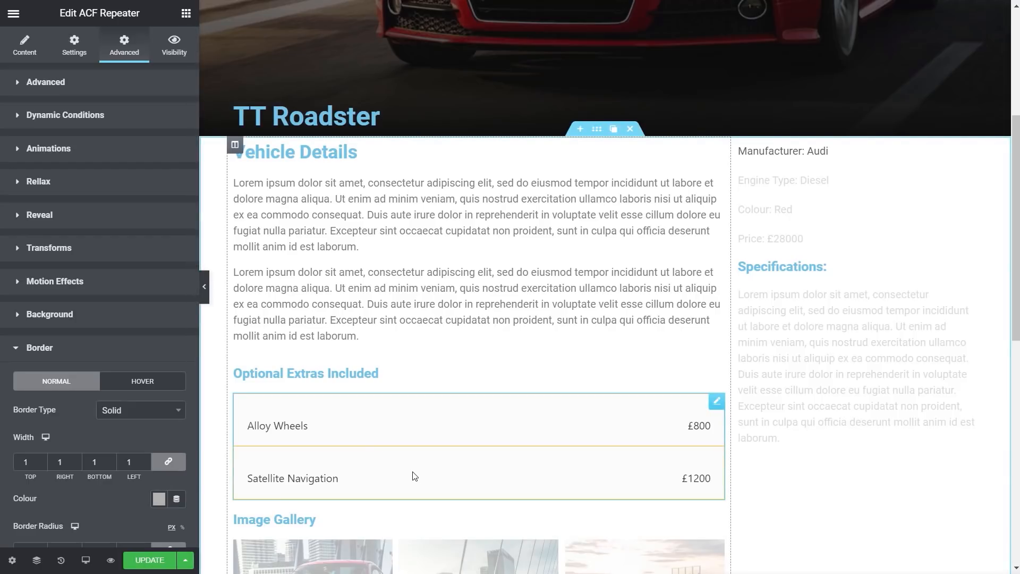
# Step: Update the Default Vehicle Single template and exit the Elementor editor to the WordPress dashboard
pyautogui.scroll(-4, 414, 475)
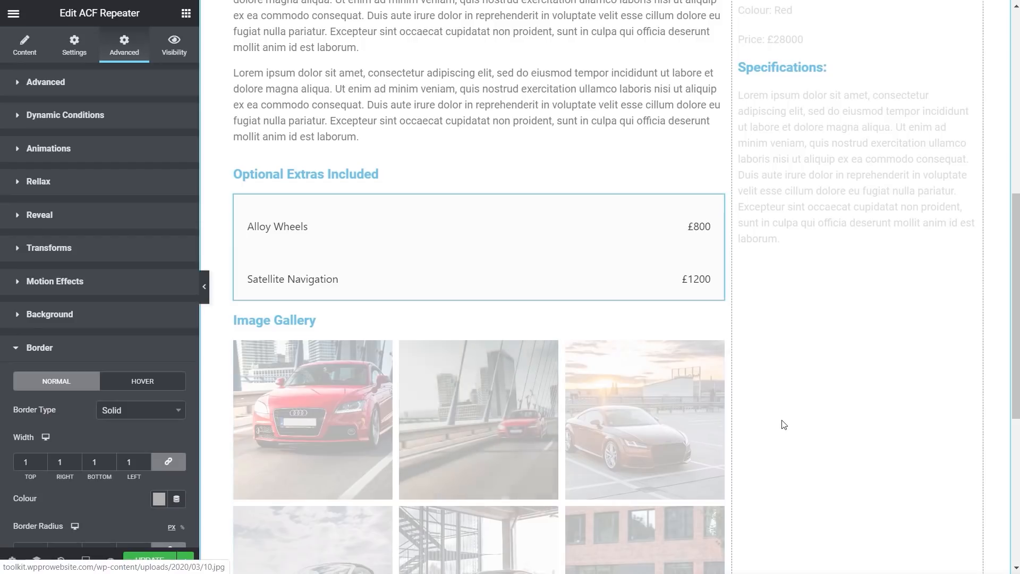
pyautogui.scroll(-7, 783, 423)
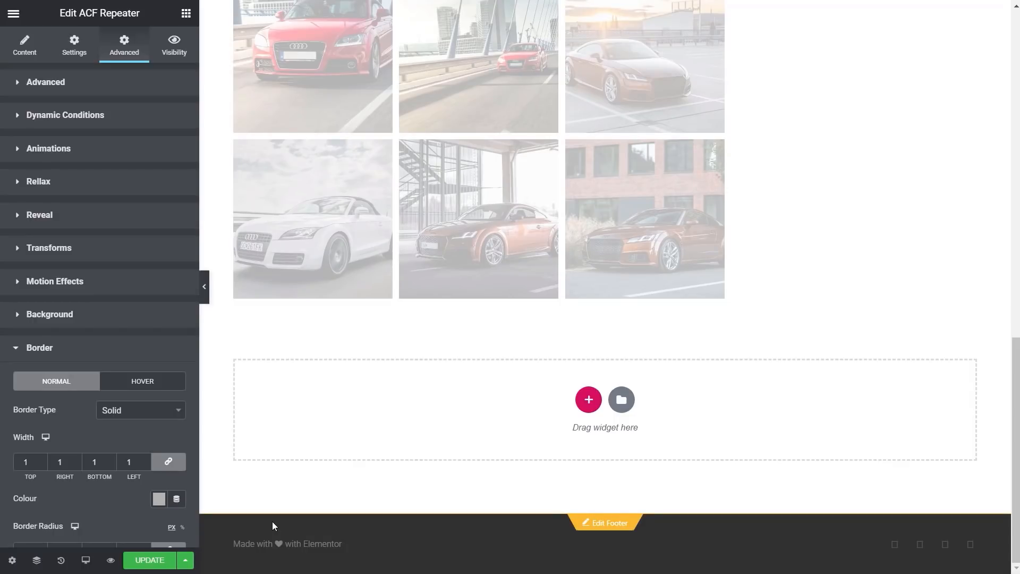
pyautogui.click(150, 561)
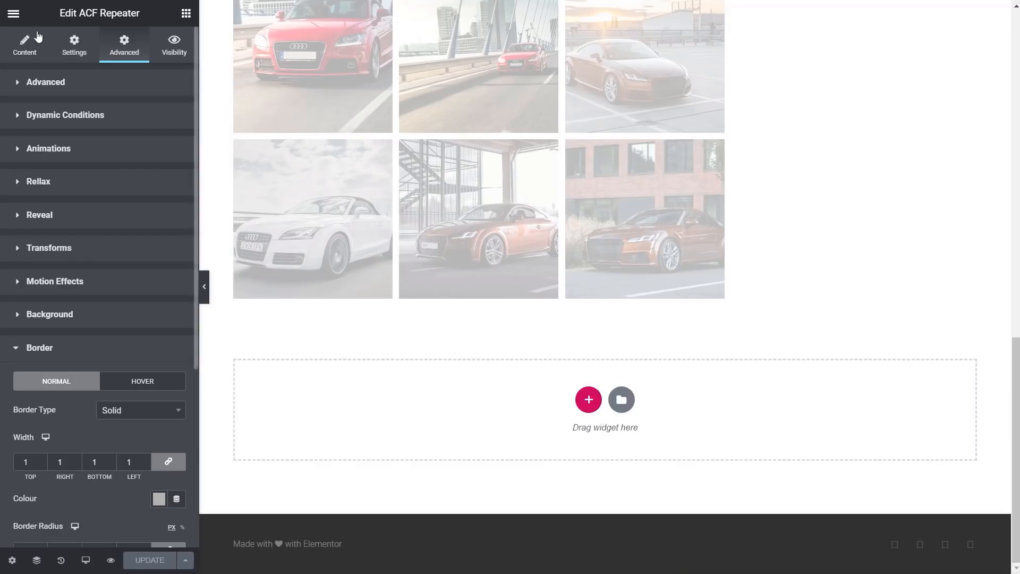
pyautogui.click(13, 13)
pyautogui.click(78, 384)
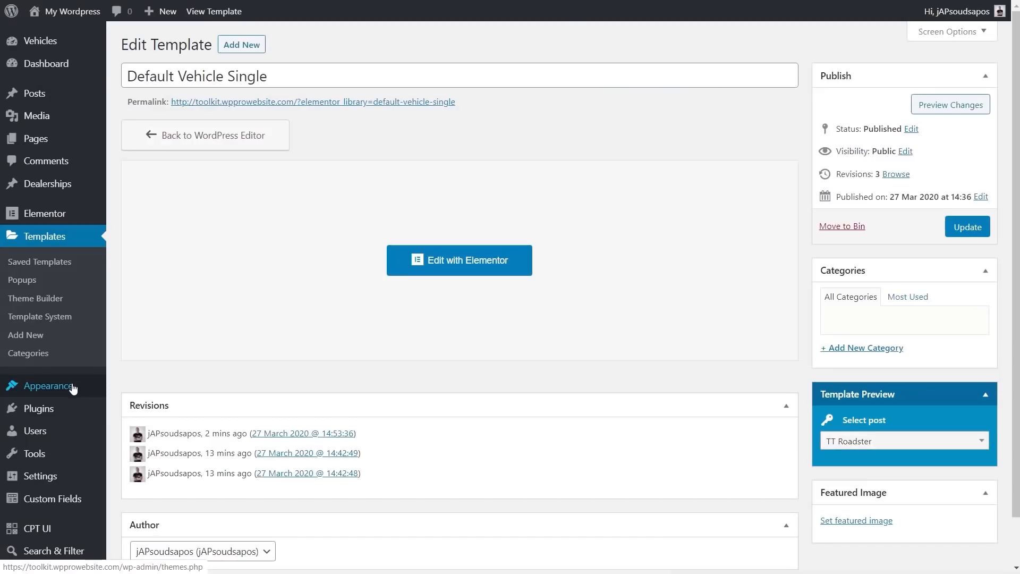
# Step: Create a new section template named "Dealership Template" from the saved section templates and dismiss the block library
pyautogui.click(43, 267)
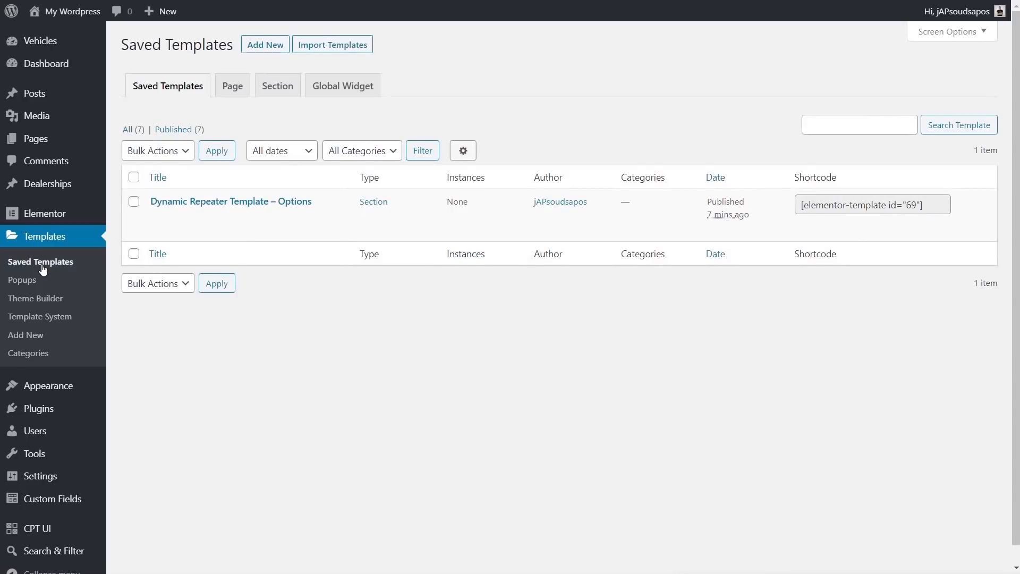
pyautogui.click(280, 94)
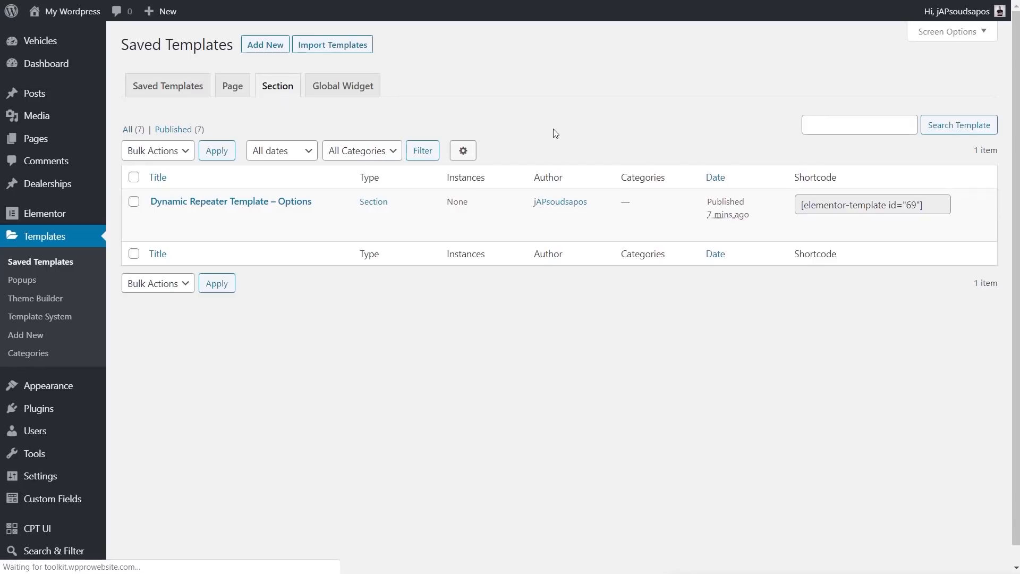
pyautogui.click(272, 48)
pyautogui.click(569, 344)
pyautogui.write('Dealership Template')
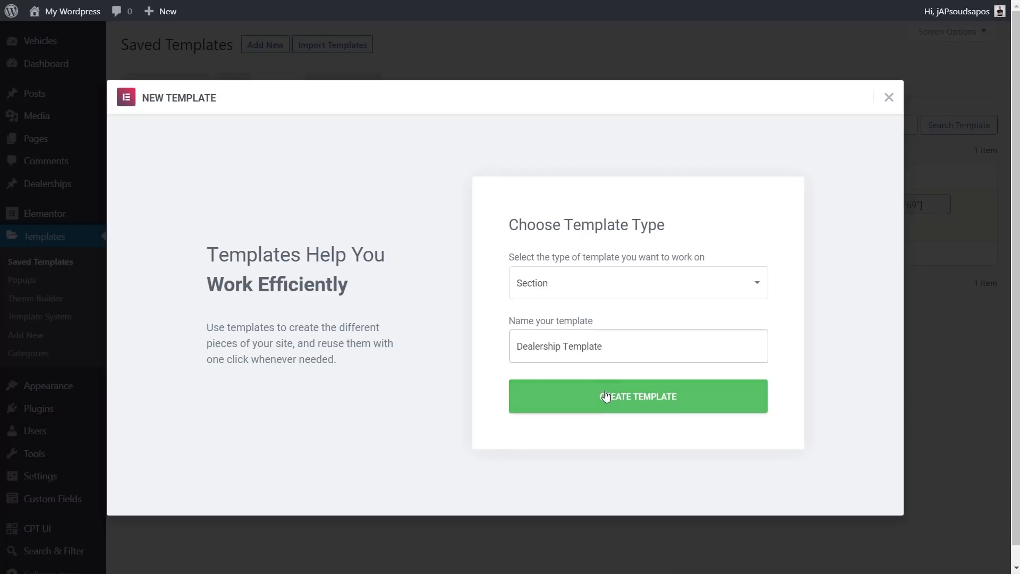
pyautogui.click(542, 399)
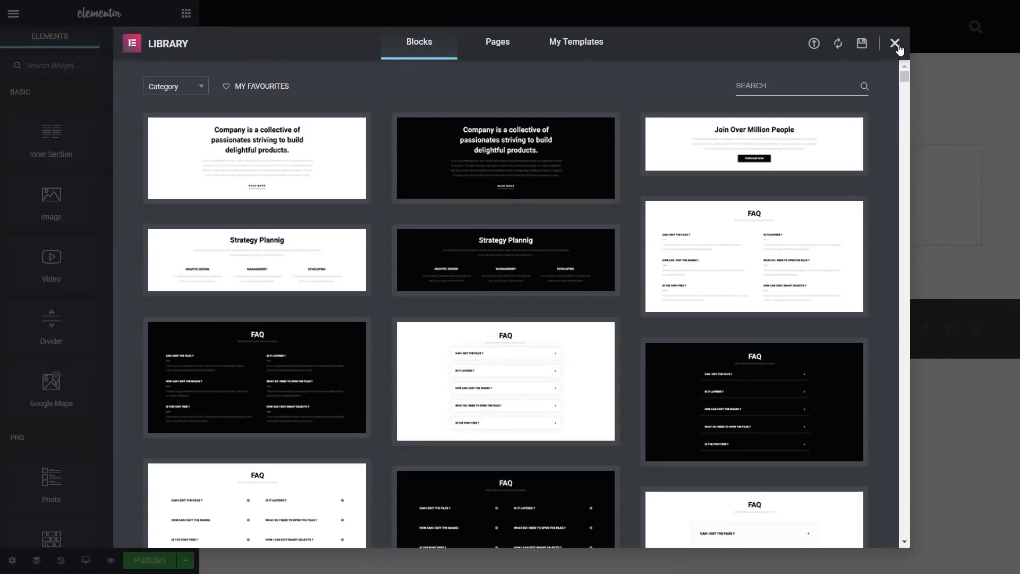
pyautogui.click(896, 44)
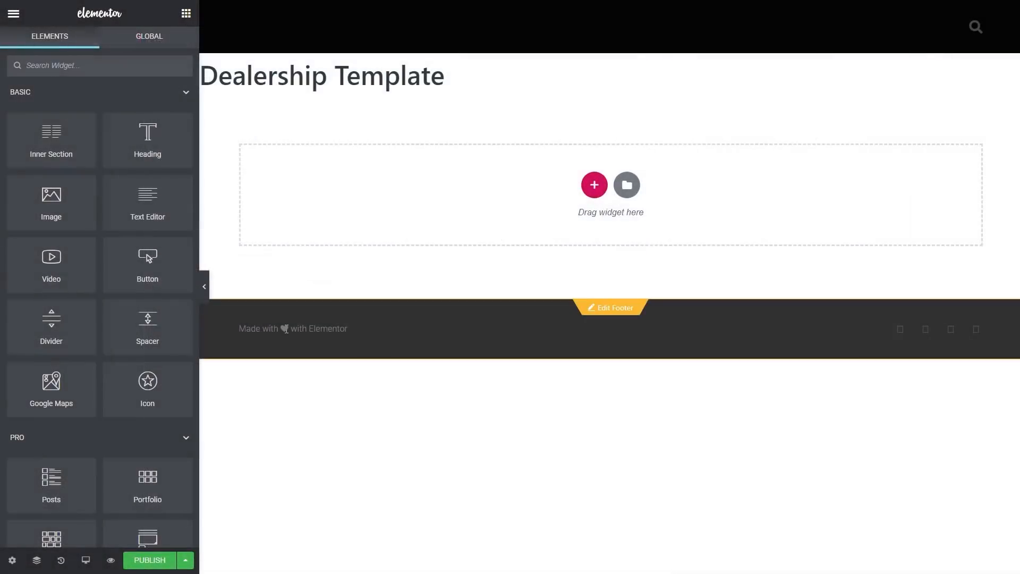
# Step: Add a single-column section to the template and place an Inner Section widget inside it
pyautogui.click(594, 185)
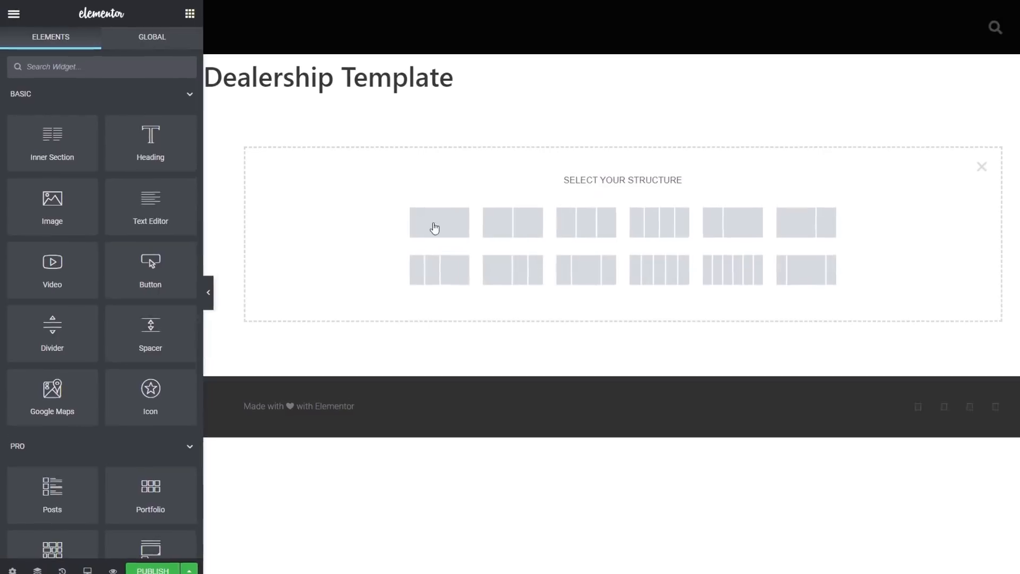
pyautogui.click(435, 227)
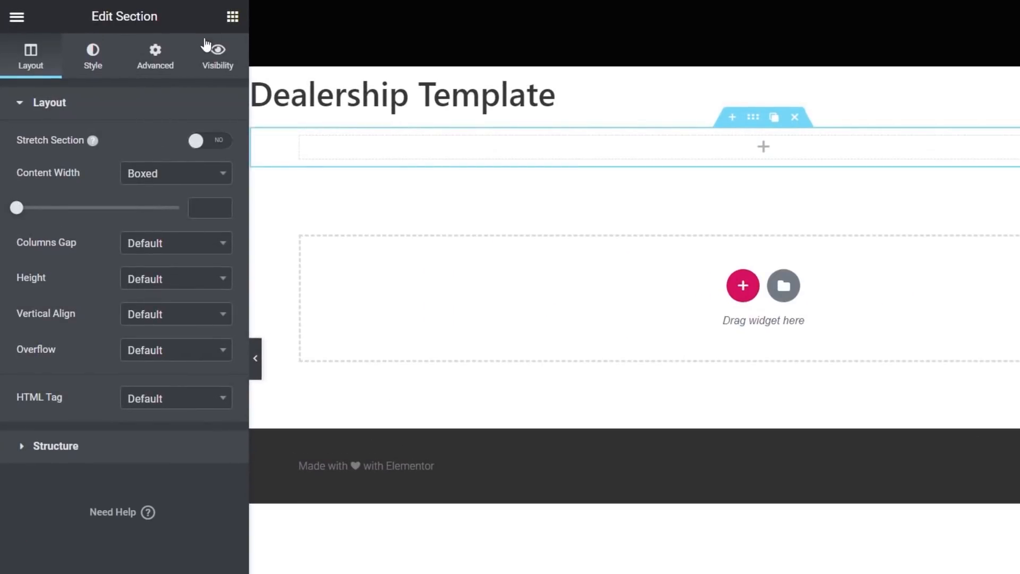
pyautogui.click(232, 17)
pyautogui.moveTo(64, 175); pyautogui.dragTo(599, 144)
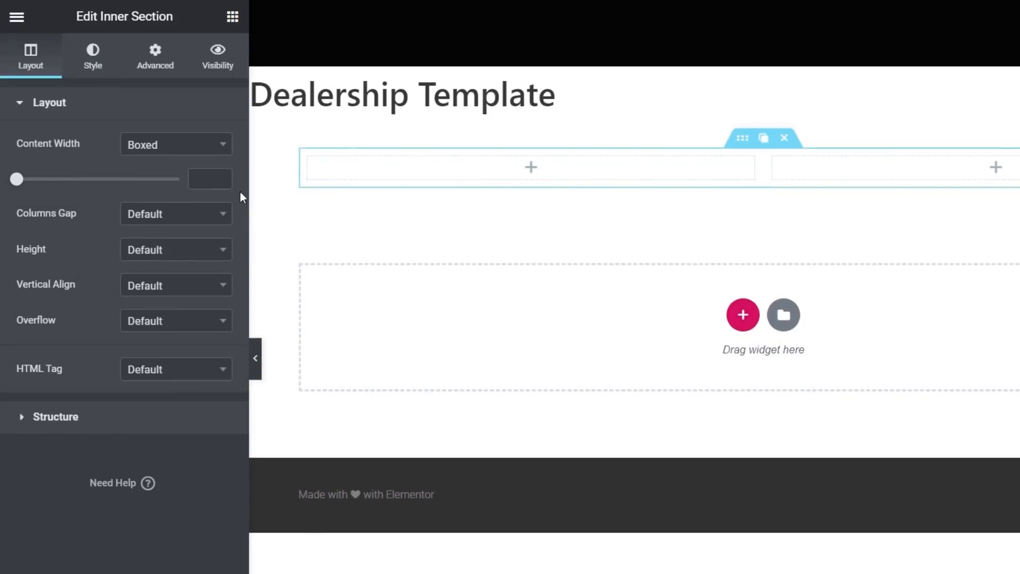
# Step: Duplicate the inner section's first column to get three columns, narrowing the first and widening the middle one to about 46%
pyautogui.moveTo(311, 160)
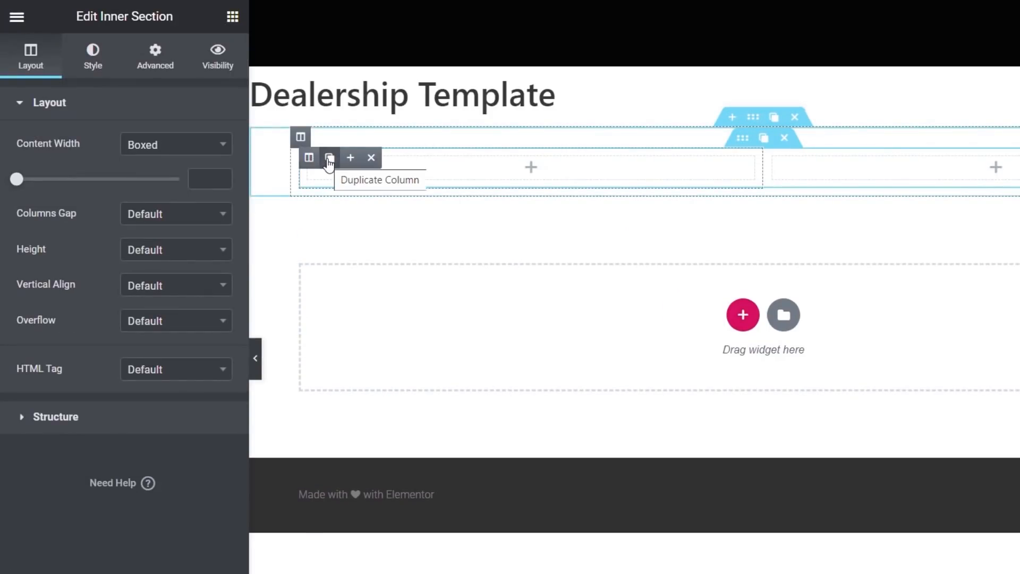
pyautogui.click(328, 159)
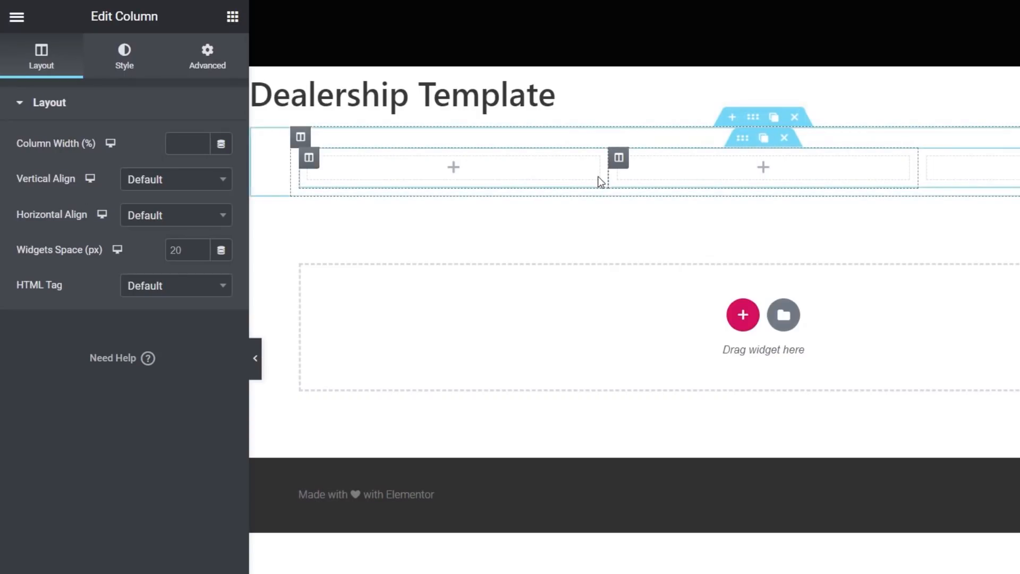
pyautogui.moveTo(599, 182); pyautogui.dragTo(485, 184)
pyautogui.moveTo(916, 179); pyautogui.dragTo(960, 180)
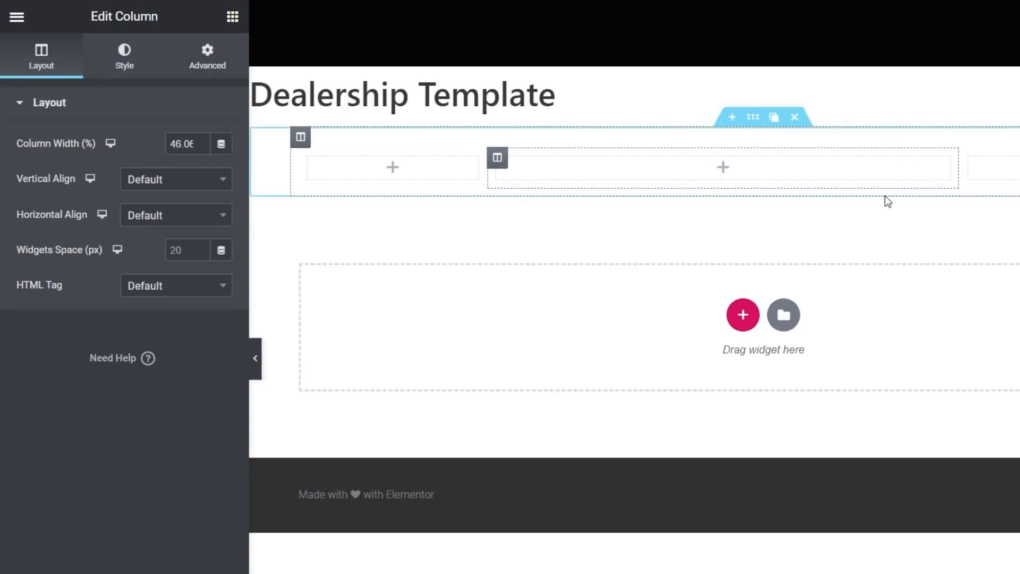
# Step: Set the outer section's columns gap to No Gap
pyautogui.click(752, 119)
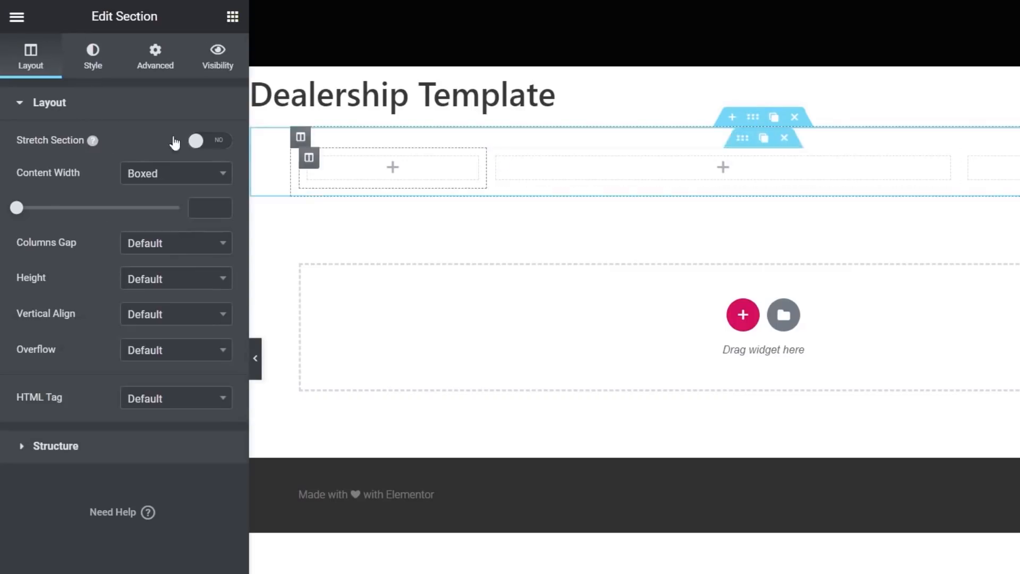
pyautogui.click(150, 243)
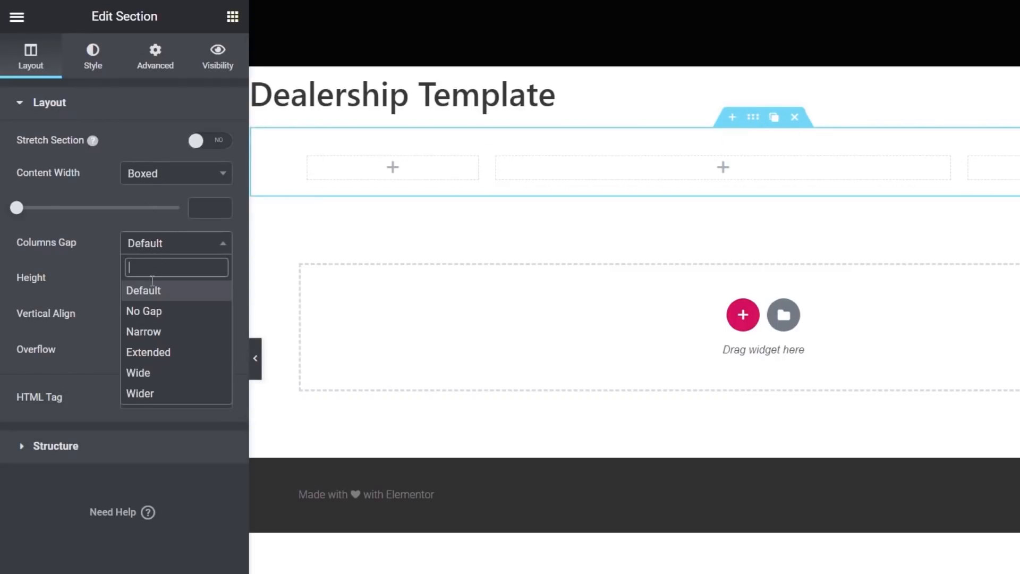
pyautogui.click(150, 312)
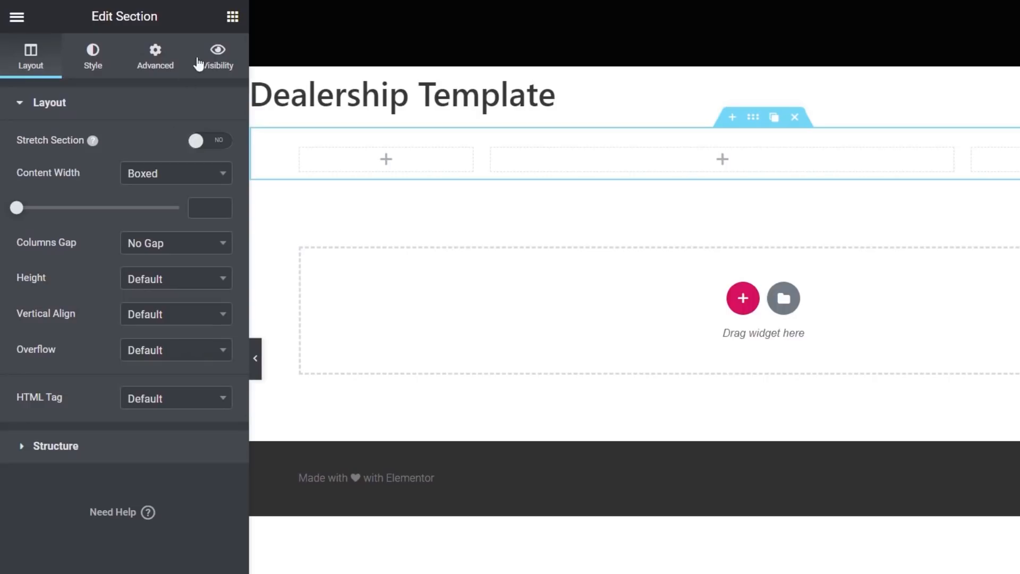
# Step: Add an Image widget to the first inner column and source it dynamically from the Featured Image
pyautogui.click(232, 18)
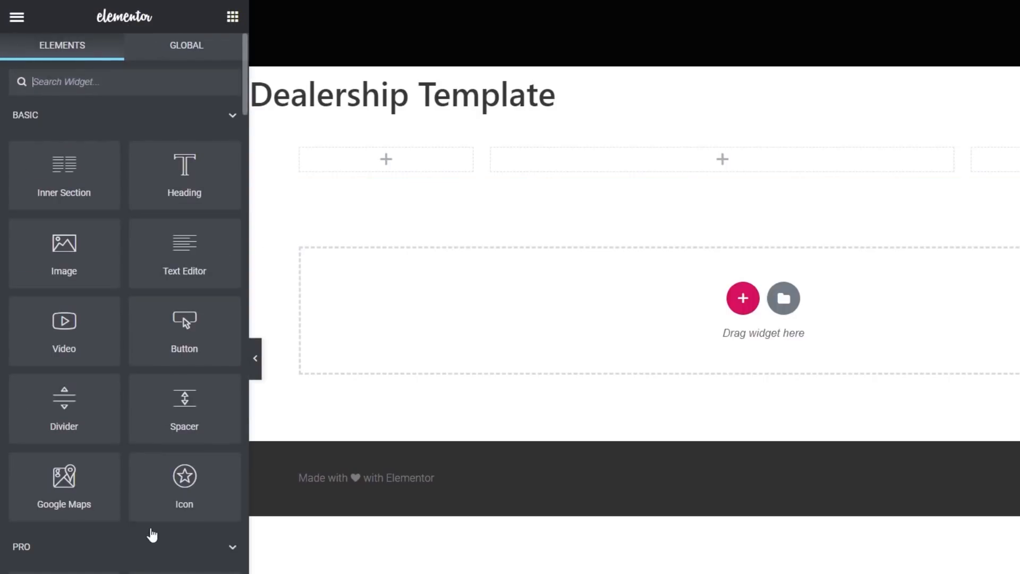
pyautogui.scroll(-2, 132, 553)
pyautogui.moveTo(63, 146); pyautogui.dragTo(339, 164)
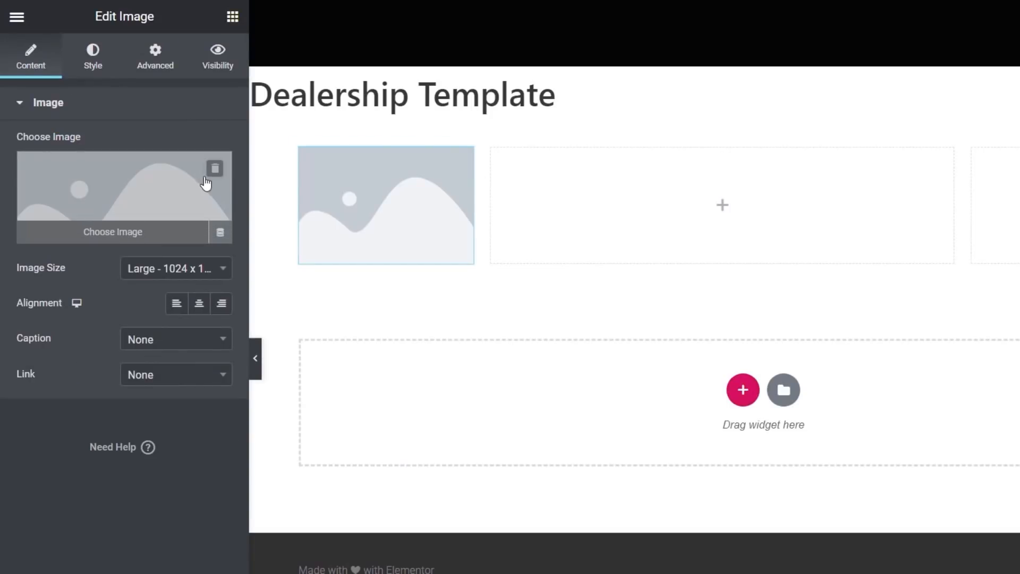
pyautogui.click(220, 232)
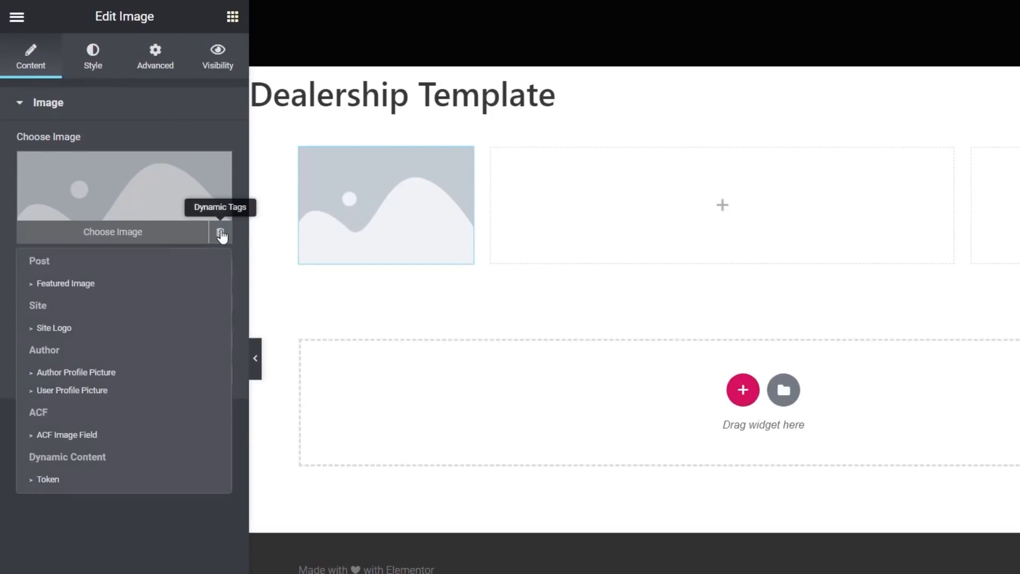
pyautogui.click(85, 282)
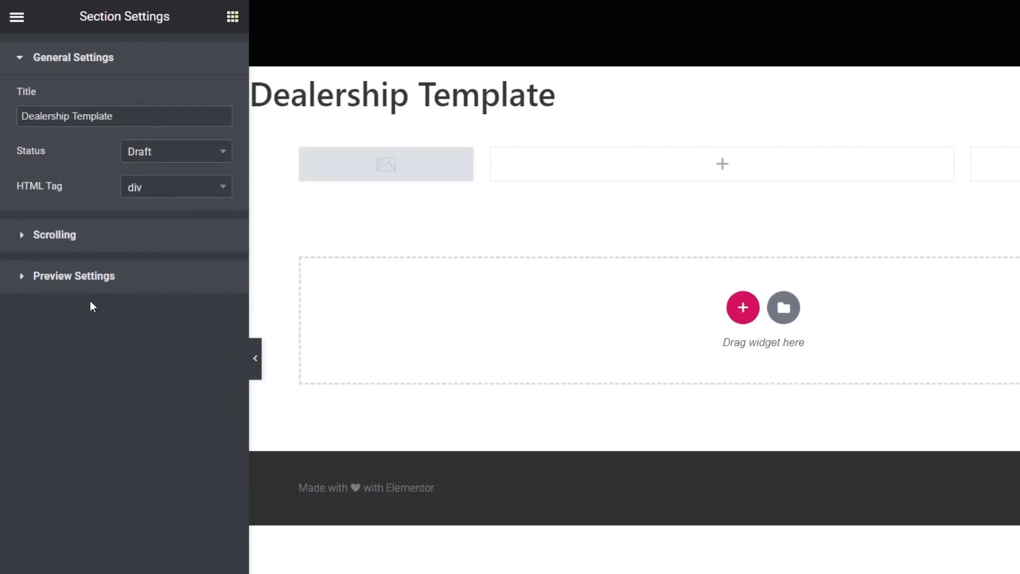
# Step: Set the template's preview settings to show dynamic content as a Dealership, using the Fredd's Fords post found with "ford"
pyautogui.click(86, 286)
pyautogui.click(82, 200)
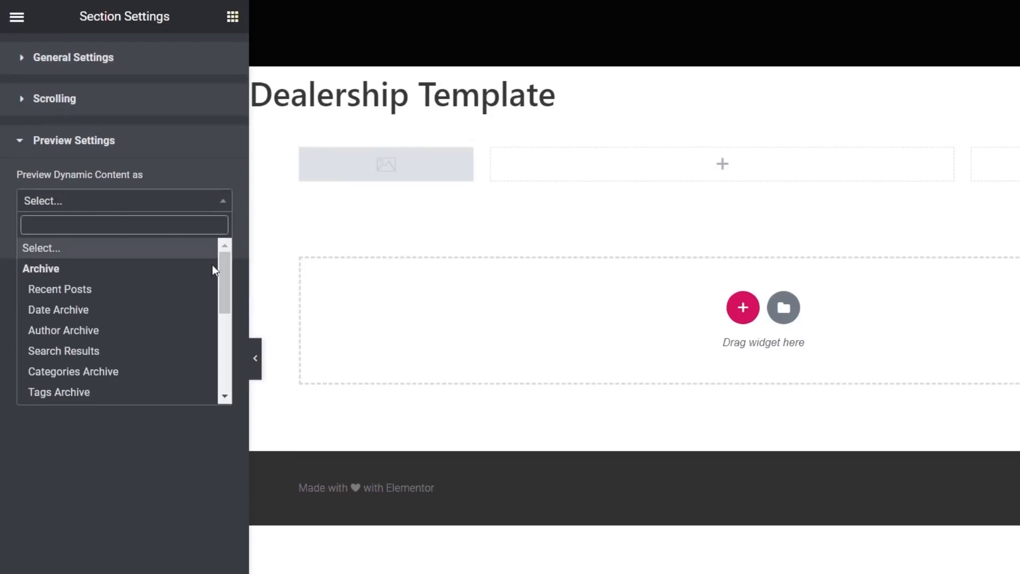
pyautogui.moveTo(225, 282); pyautogui.dragTo(225, 366)
pyautogui.click(128, 353)
pyautogui.click(72, 247)
pyautogui.write('ford')
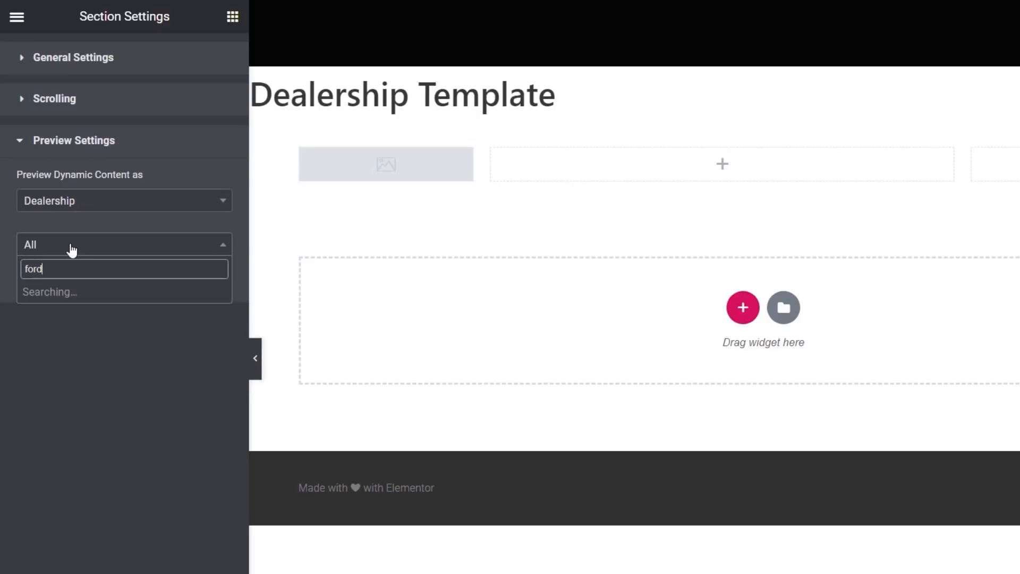
pyautogui.click(82, 294)
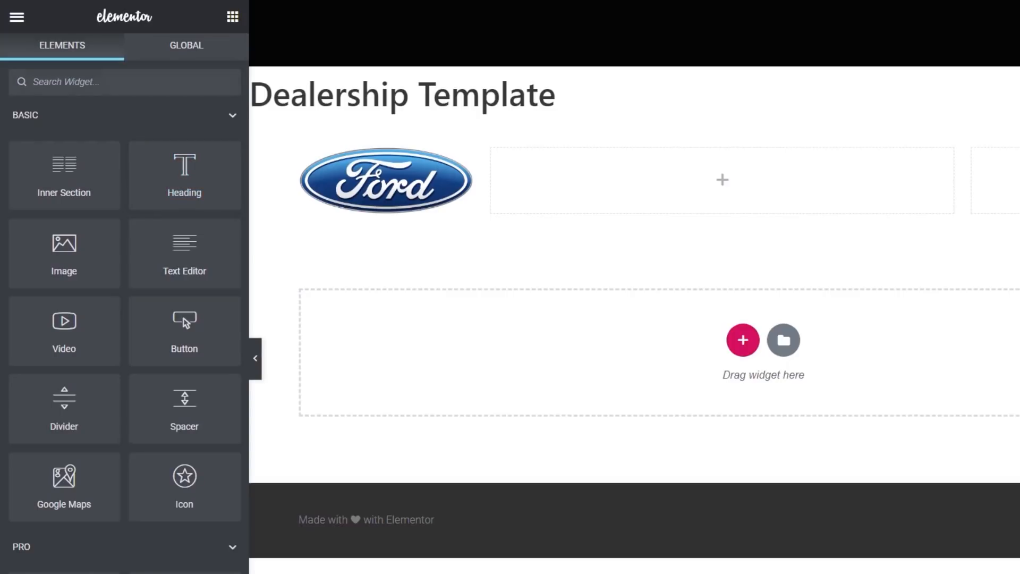
# Step: Add a Heading widget to the middle column and fill its title dynamically with the Post Title
pyautogui.moveTo(159, 180); pyautogui.dragTo(611, 176)
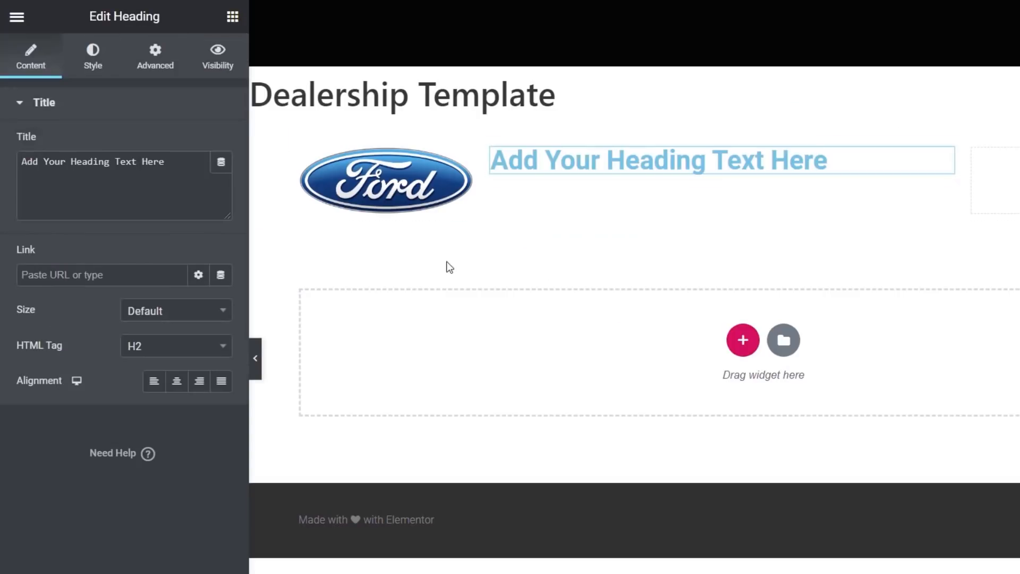
pyautogui.click(221, 162)
pyautogui.moveTo(221, 230)
pyautogui.mouseDown()
pyautogui.moveTo(229, 370)
pyautogui.moveTo(214, 219)
pyautogui.mouseUp()
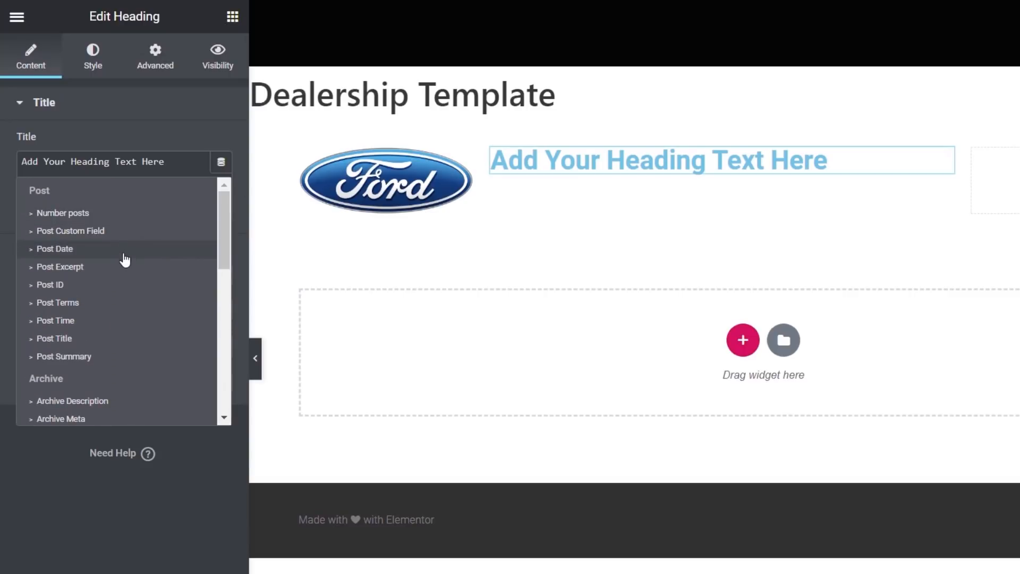
pyautogui.click(83, 338)
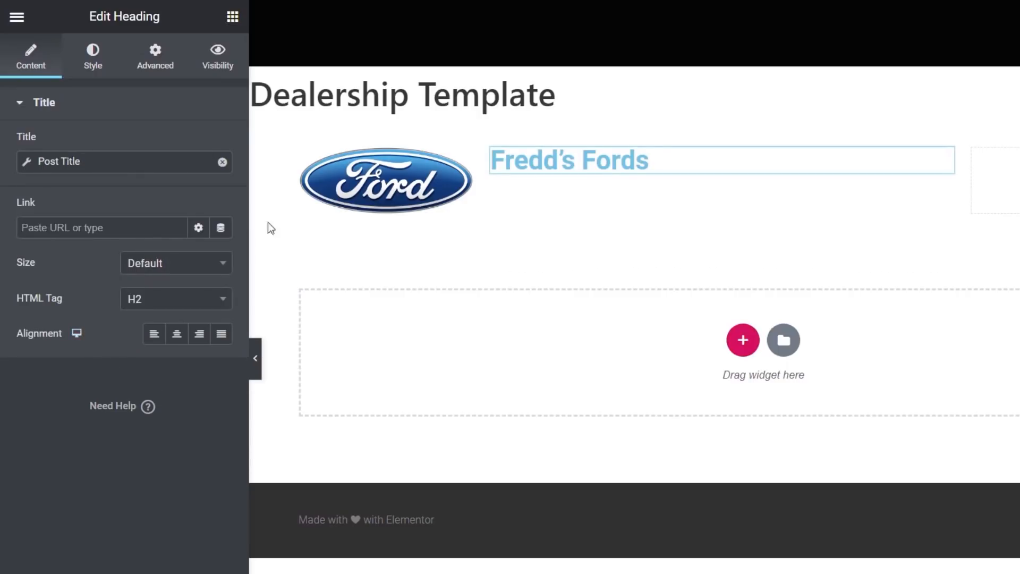
# Step: Add a Text Editor widget below the dealership heading and fill it dynamically with the Post Summary
pyautogui.click(229, 18)
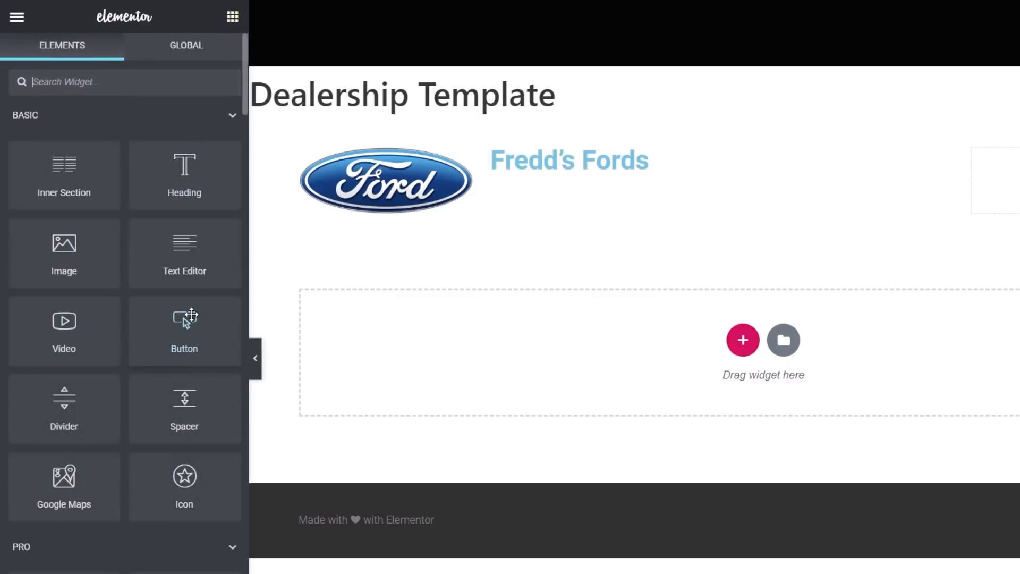
pyautogui.moveTo(185, 247); pyautogui.dragTo(594, 177)
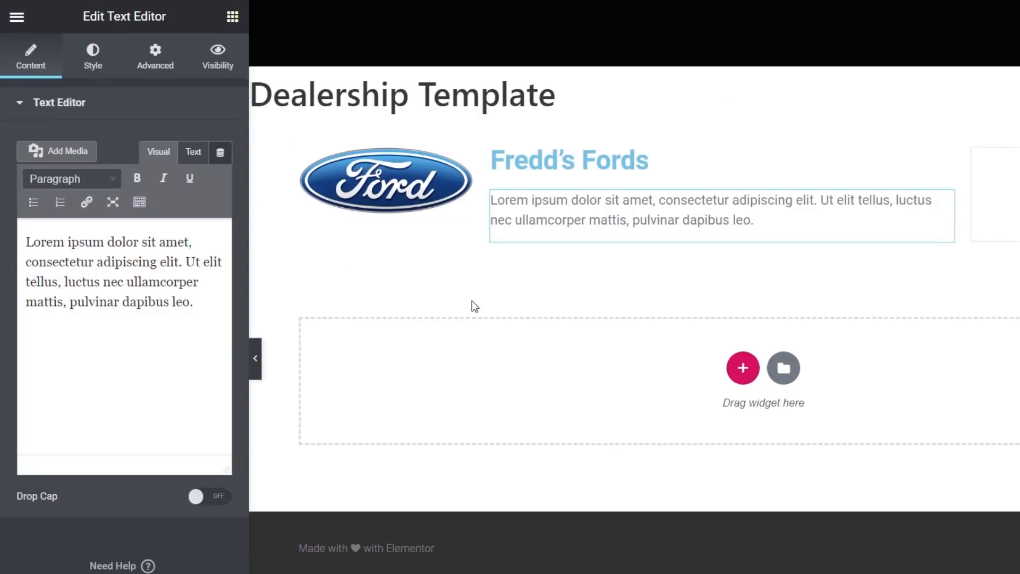
pyautogui.click(221, 154)
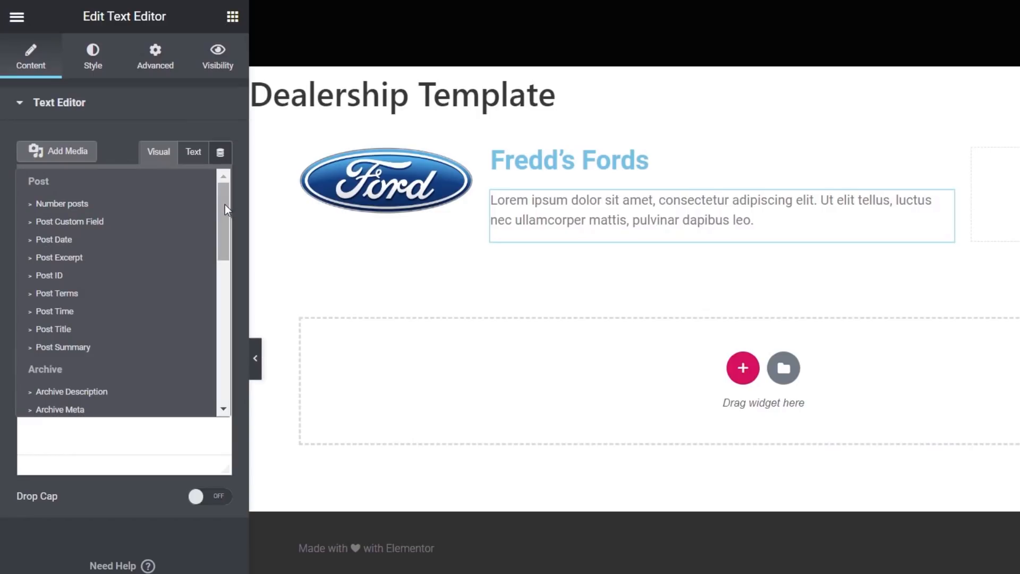
pyautogui.click(91, 348)
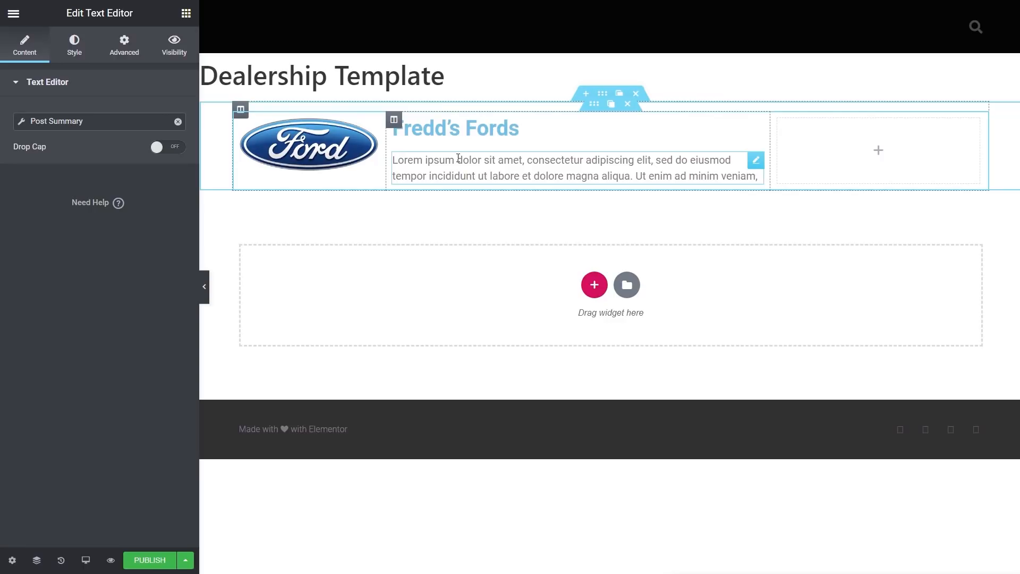
# Step: Add a Google Maps widget to the third column with zoom 14 and height 200
pyautogui.click(187, 14)
pyautogui.moveTo(51, 383); pyautogui.dragTo(882, 150)
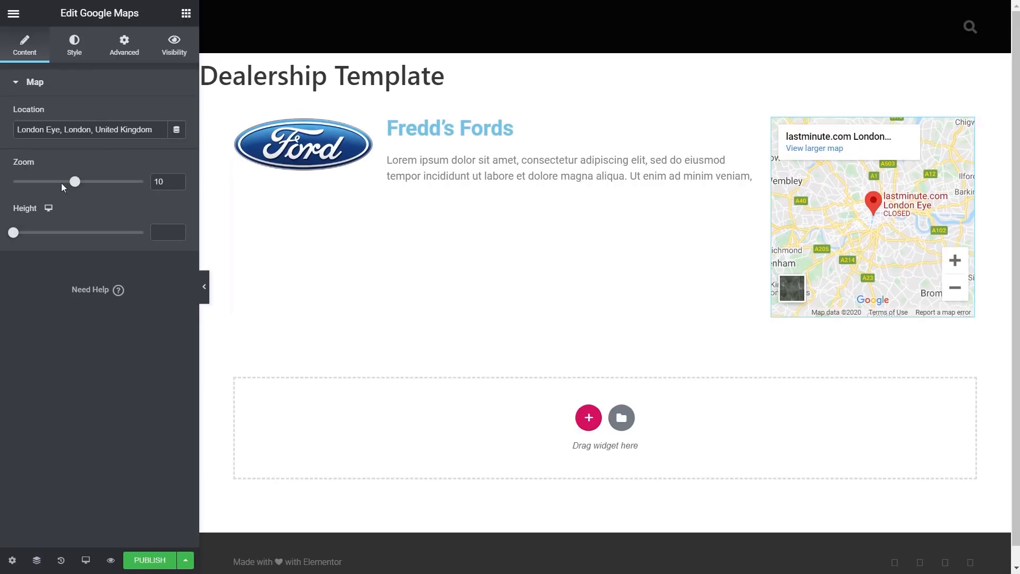
pyautogui.moveTo(74, 184); pyautogui.dragTo(102, 182)
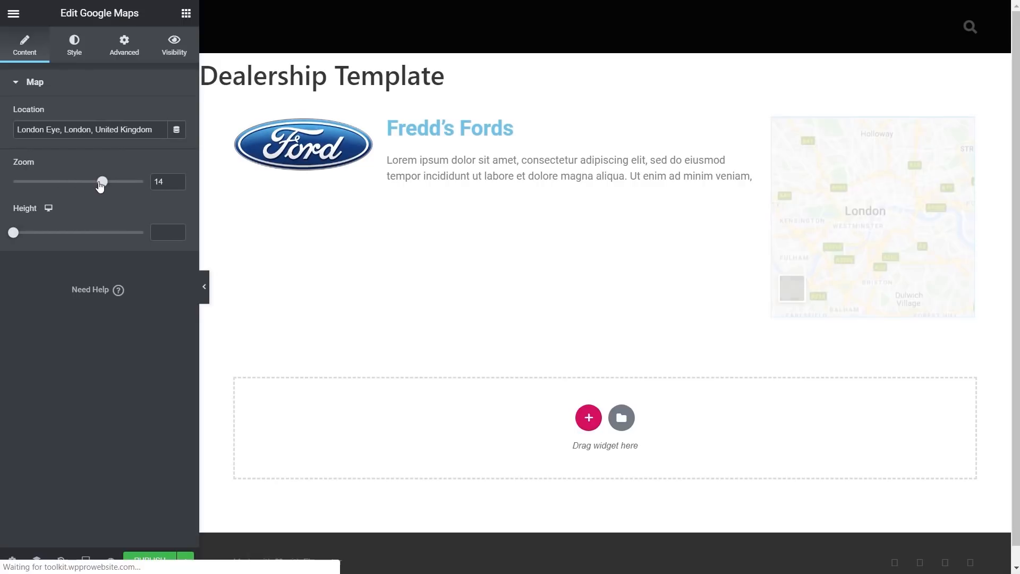
pyautogui.moveTo(13, 233); pyautogui.dragTo(28, 233)
pyautogui.click(177, 230)
pyautogui.click(178, 230)
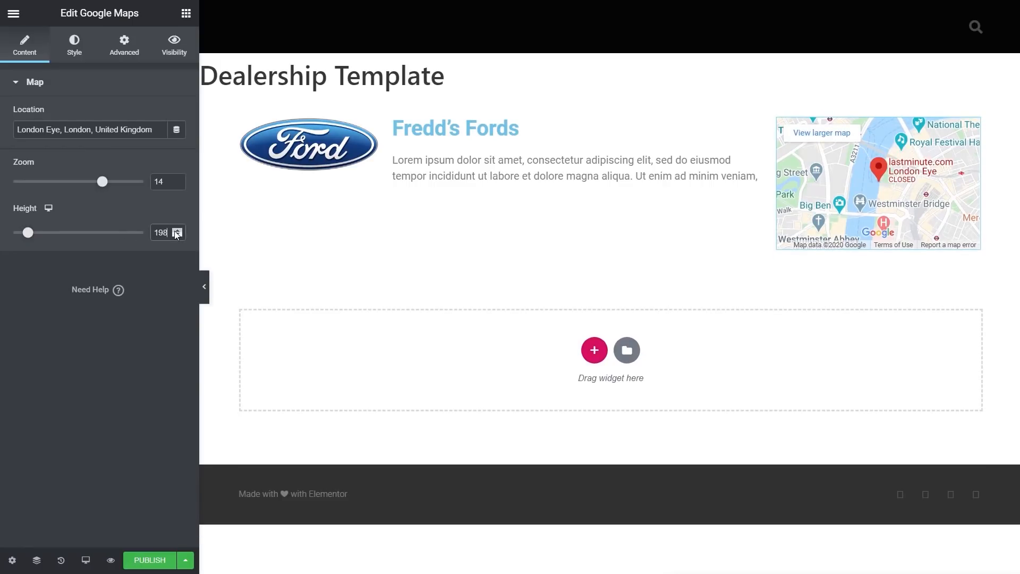
pyautogui.click(177, 230)
# Step: Link the map's location dynamically to an ACF Field with the Dealership Details key Location
pyautogui.click(176, 130)
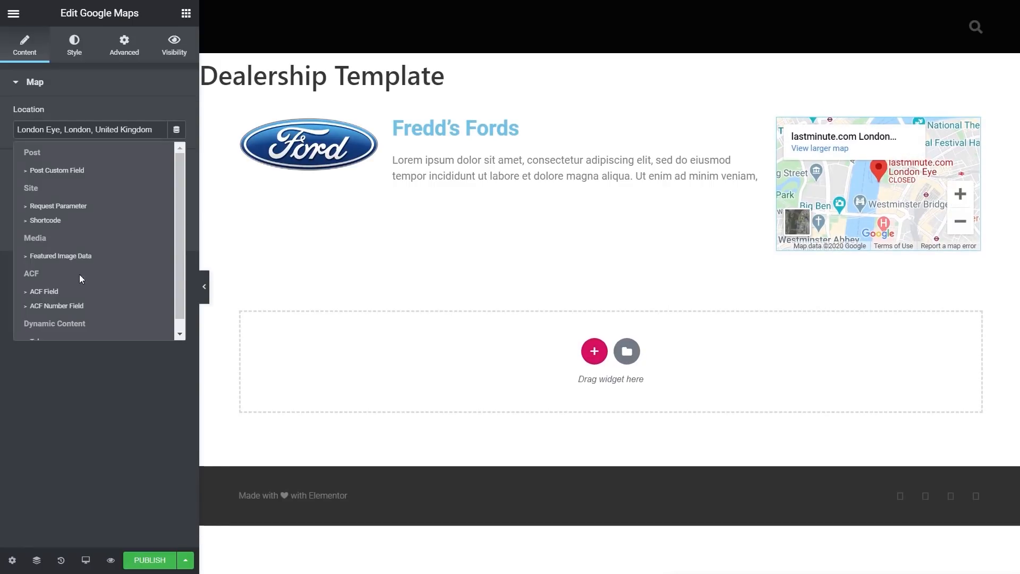
pyautogui.scroll(-1, 179, 209)
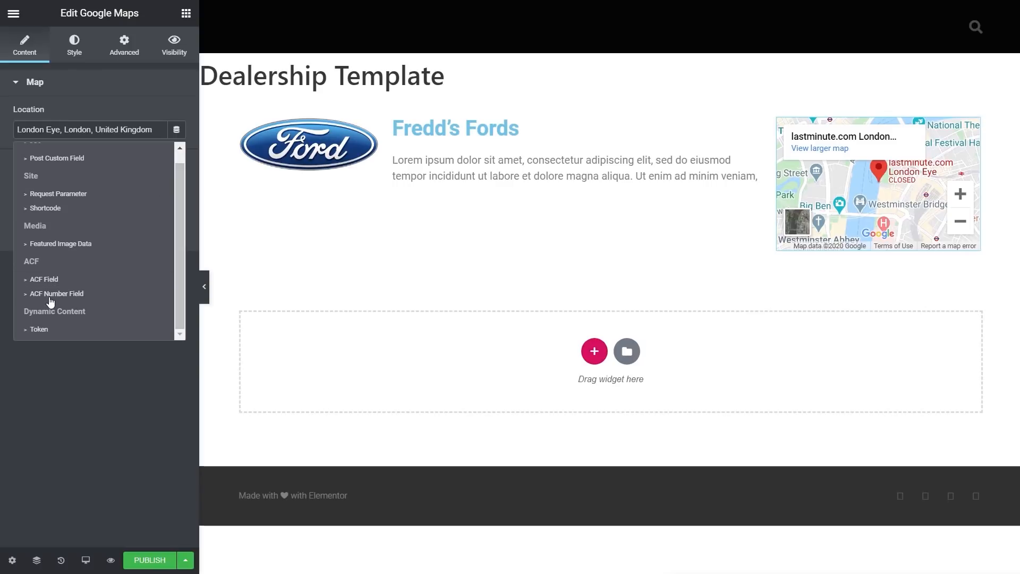
pyautogui.click(42, 280)
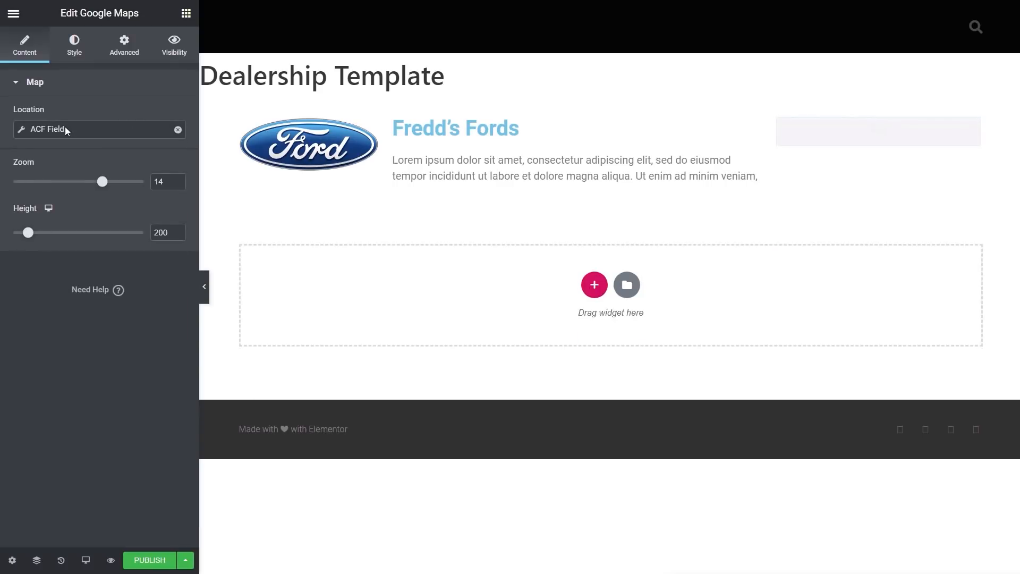
pyautogui.click(22, 135)
pyautogui.click(132, 189)
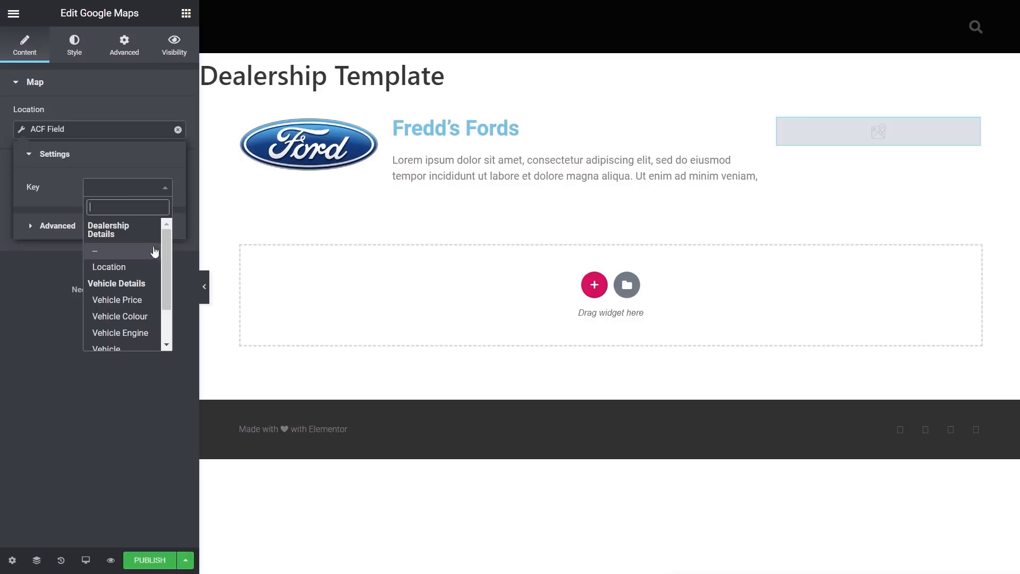
pyautogui.click(119, 267)
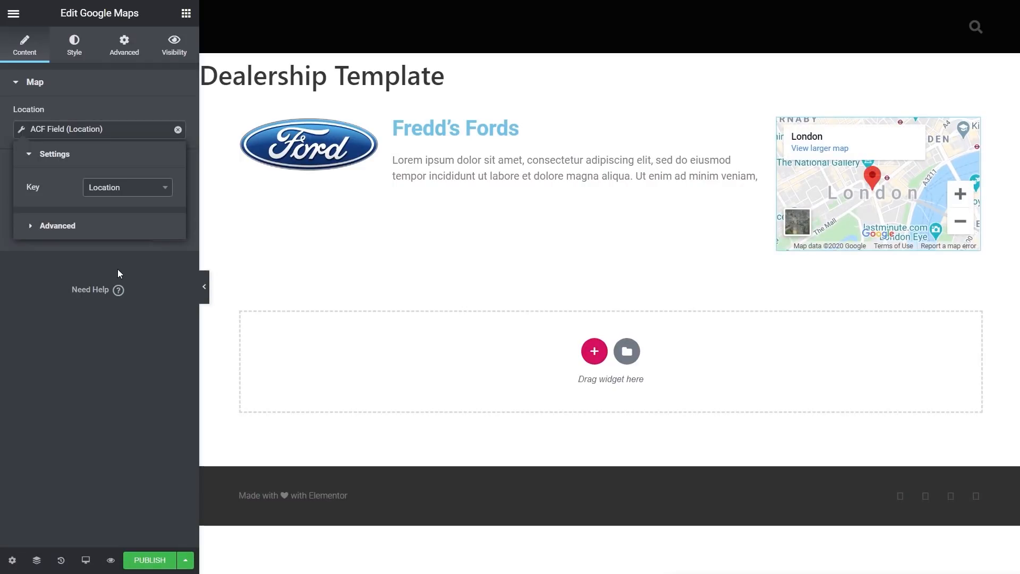
pyautogui.click(110, 346)
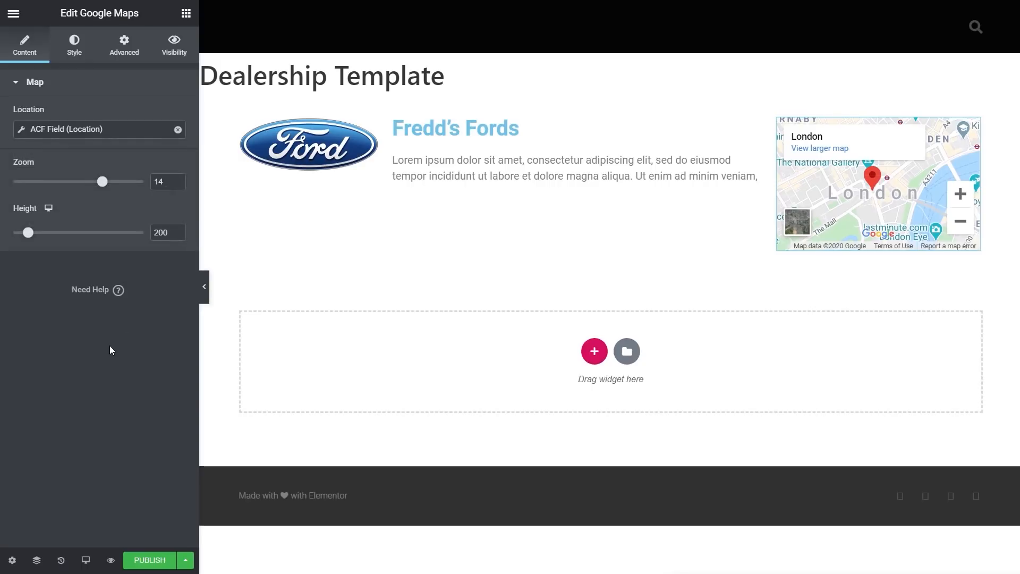
# Step: Publish the Dealership Template and exit the Elementor editor to the WordPress dashboard
pyautogui.click(149, 560)
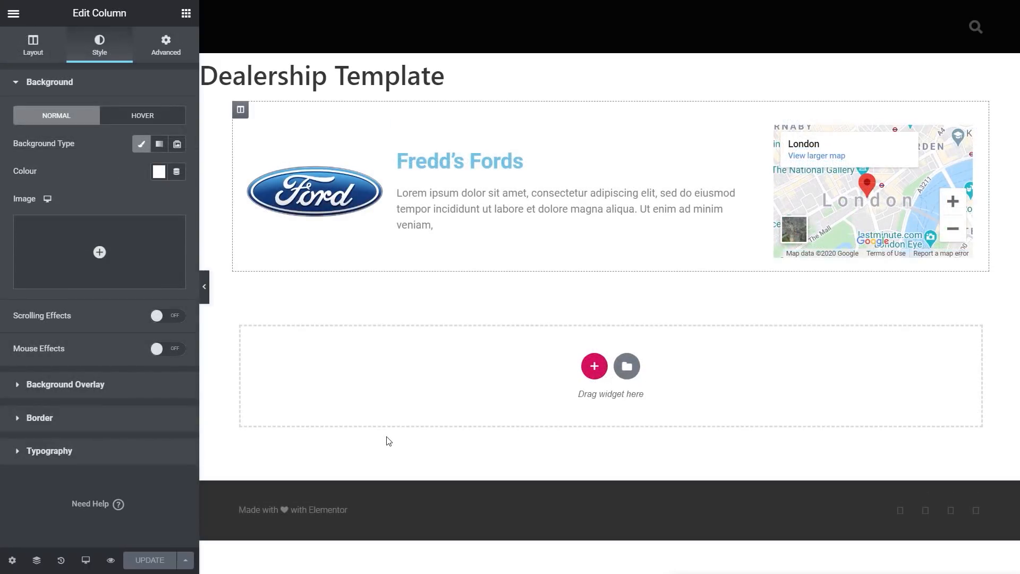
pyautogui.click(14, 13)
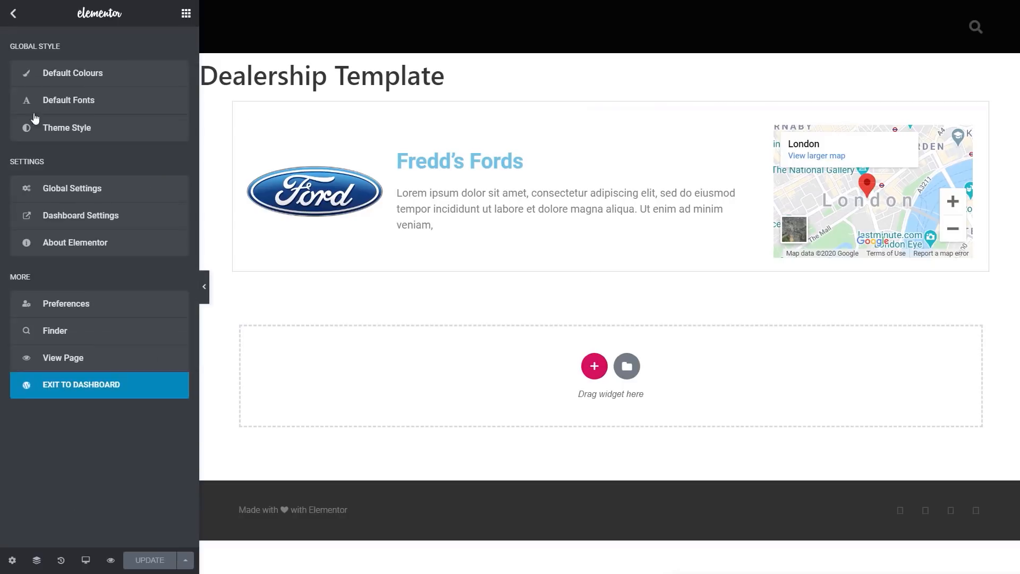
pyautogui.click(105, 384)
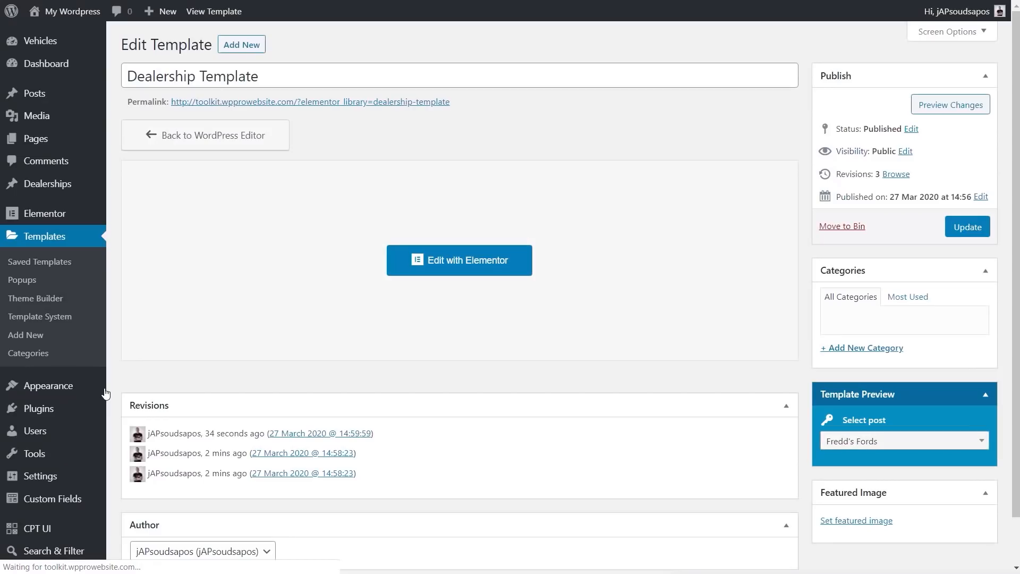
# Step: Open the Default Vehicle Single template in Elementor and add a one-column section below the image gallery
pyautogui.click(40, 307)
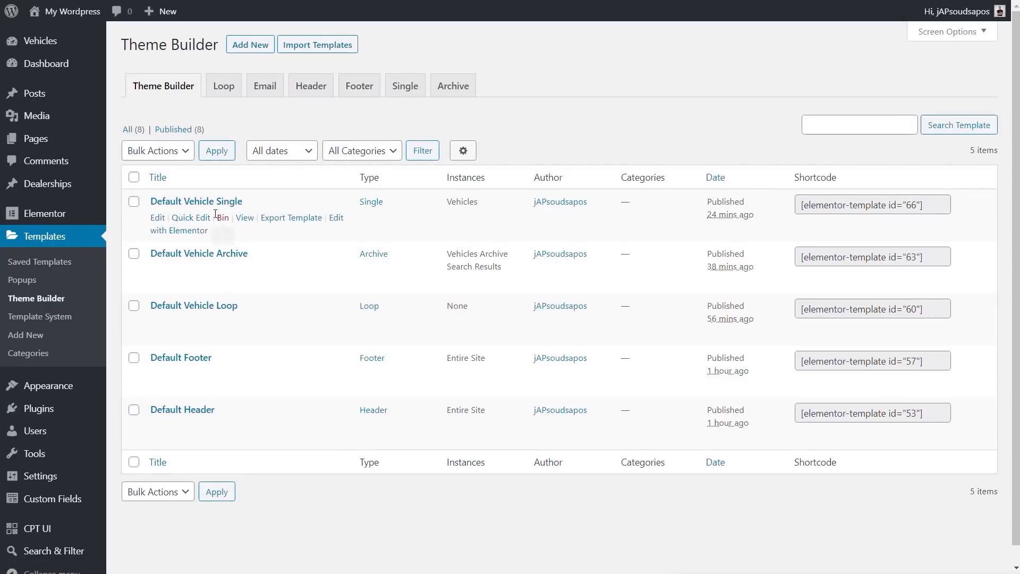
pyautogui.click(181, 232)
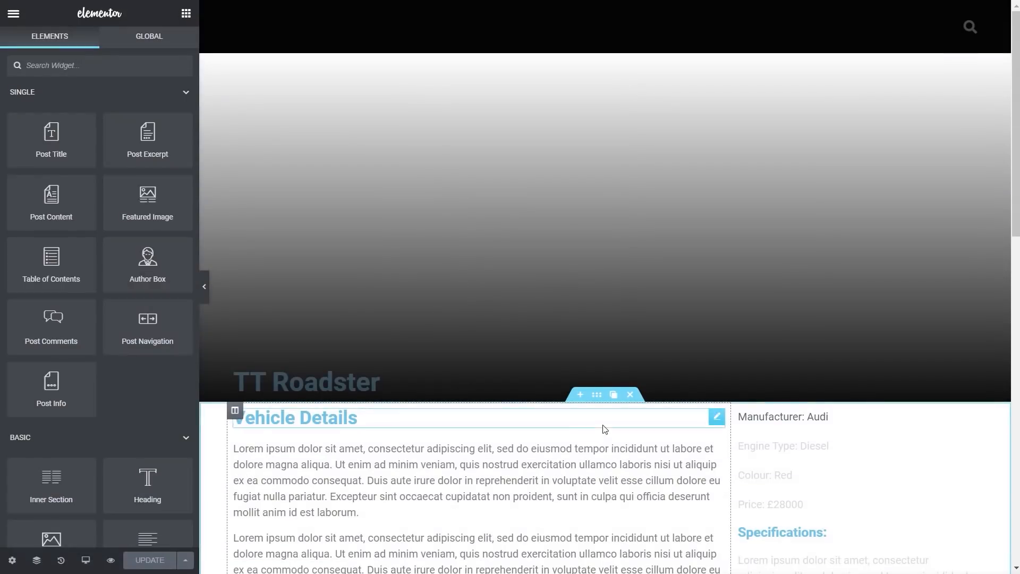
pyautogui.scroll(-5, 559, 430)
pyautogui.scroll(-10, 558, 431)
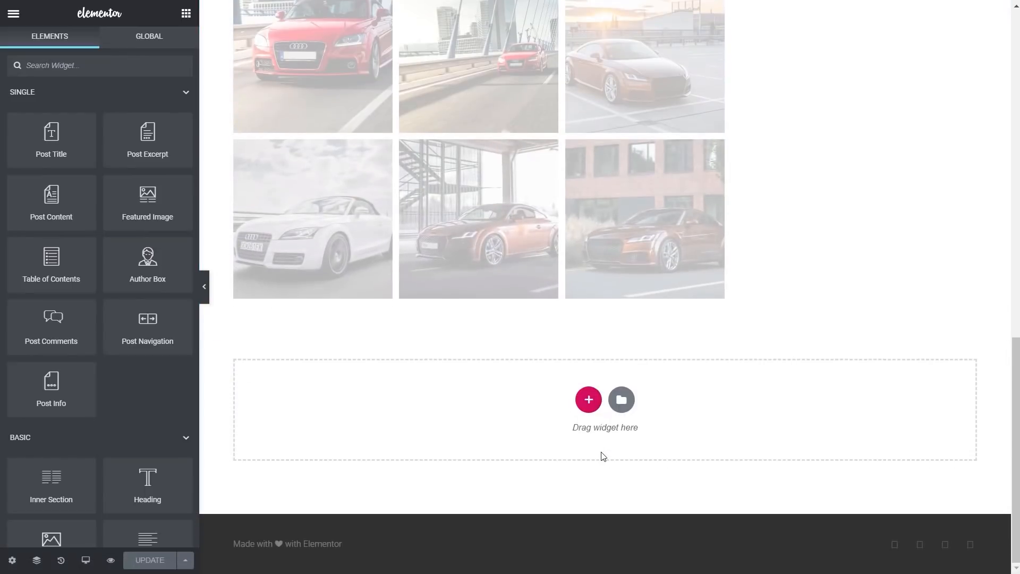
pyautogui.click(588, 399)
pyautogui.click(437, 439)
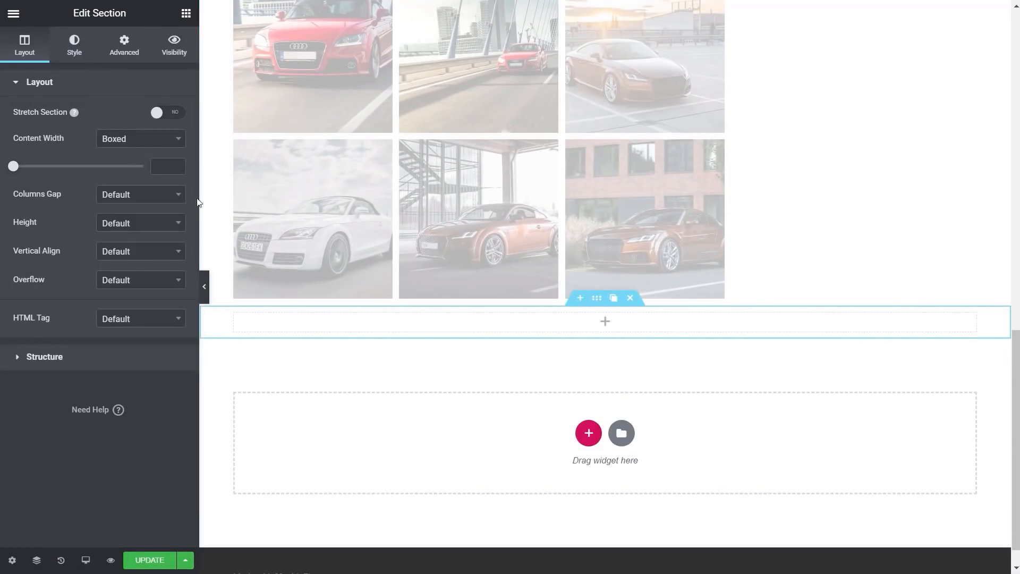
# Step: Unlink the new section's padding values and set the top and bottom padding to 50 px
pyautogui.click(137, 50)
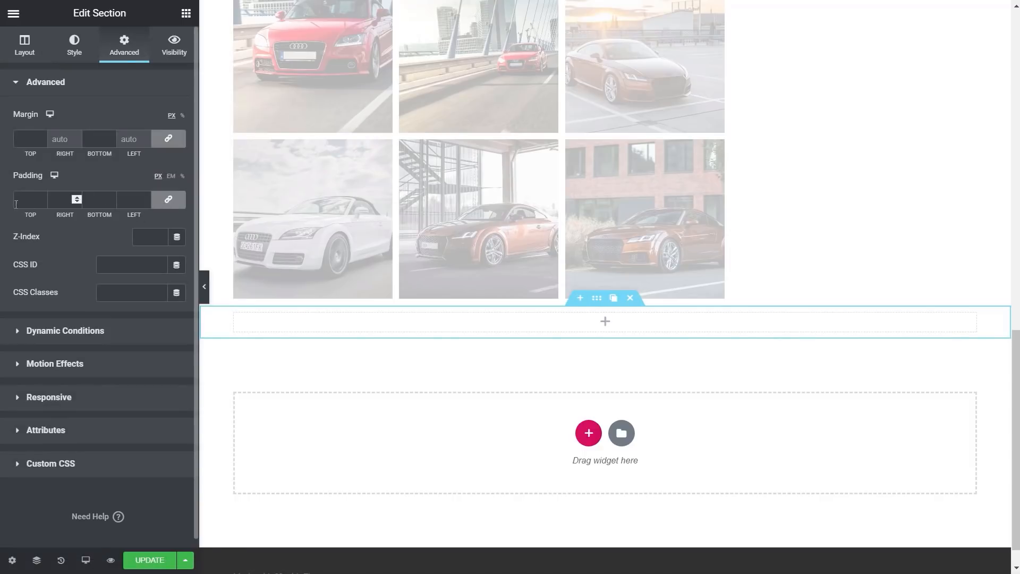
pyautogui.click(169, 205)
pyautogui.click(170, 206)
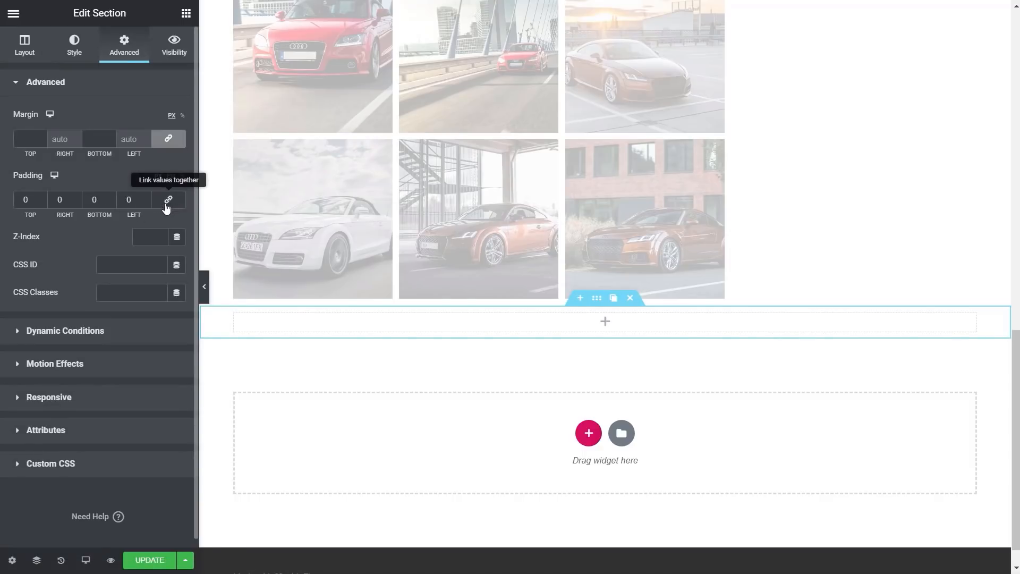
pyautogui.click(24, 200)
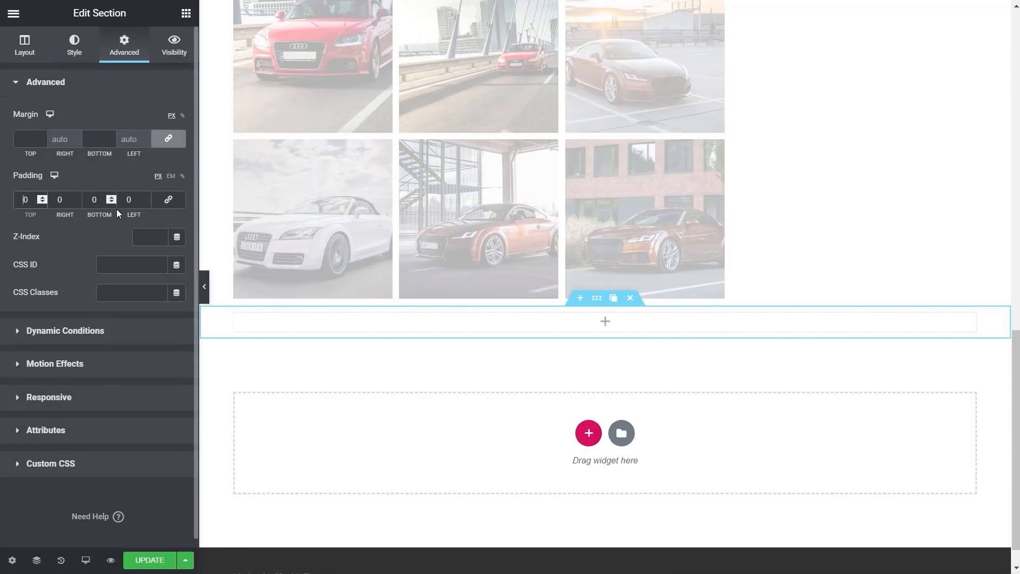
pyautogui.write('5')
pyautogui.click(90, 200)
pyautogui.write('5')
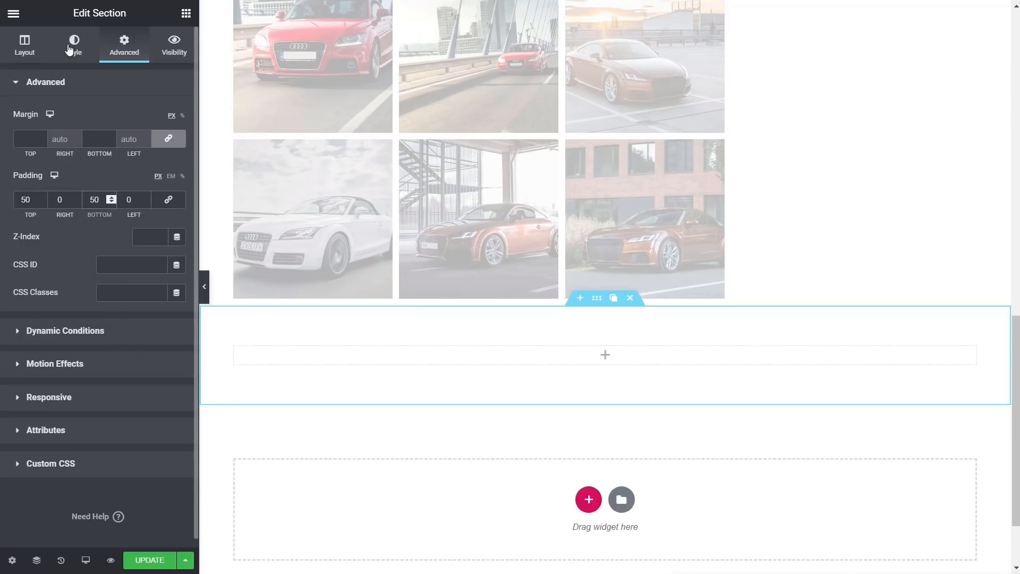
# Step: Give the new section a classic background in light grey #EEEEEE
pyautogui.click(75, 47)
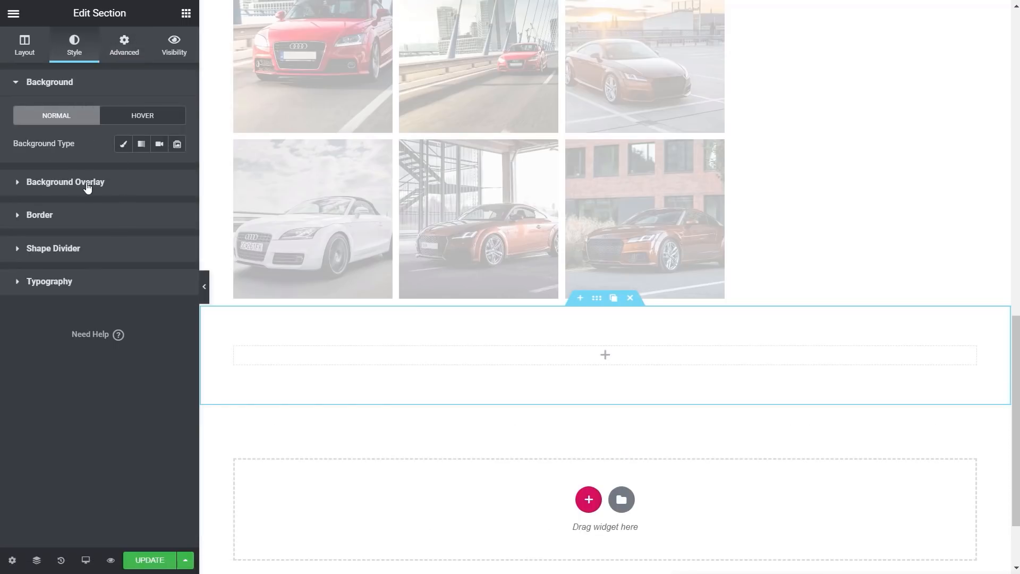
pyautogui.click(123, 146)
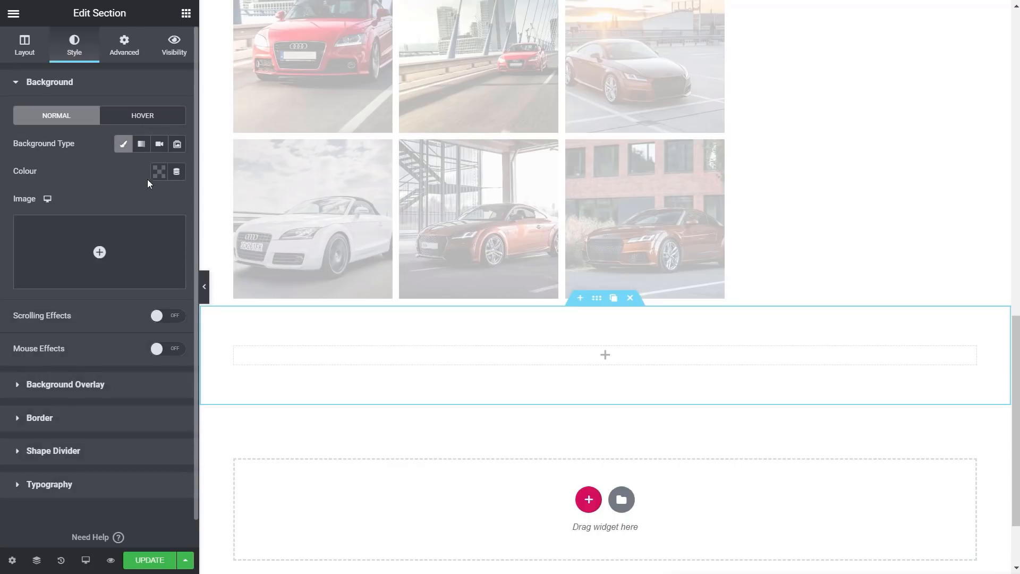
pyautogui.click(158, 171)
pyautogui.moveTo(104, 239); pyautogui.dragTo(81, 230)
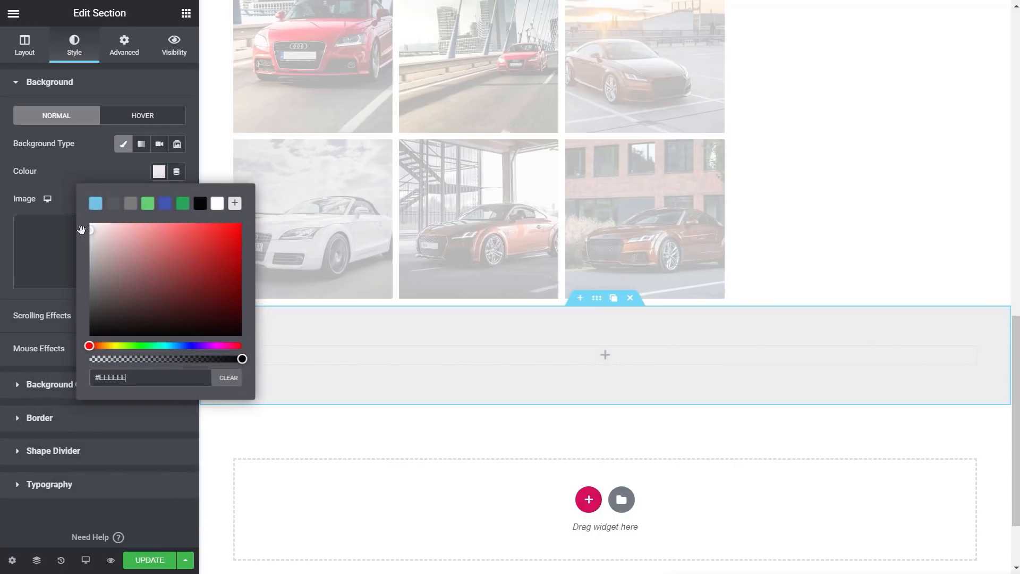
pyautogui.click(52, 167)
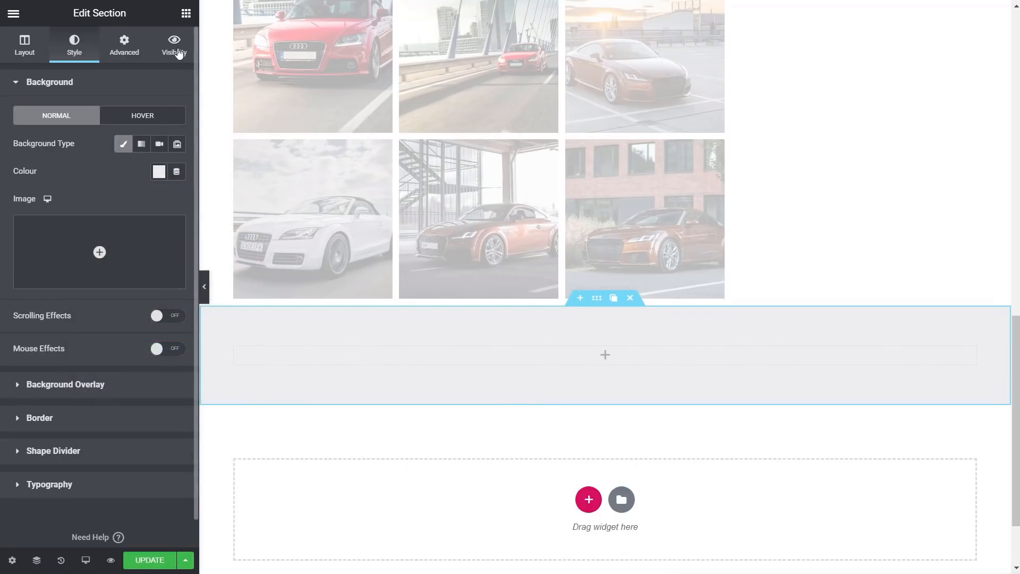
# Step: Add a Heading widget to the grey section and fill its title dynamically with the Post Title
pyautogui.click(186, 14)
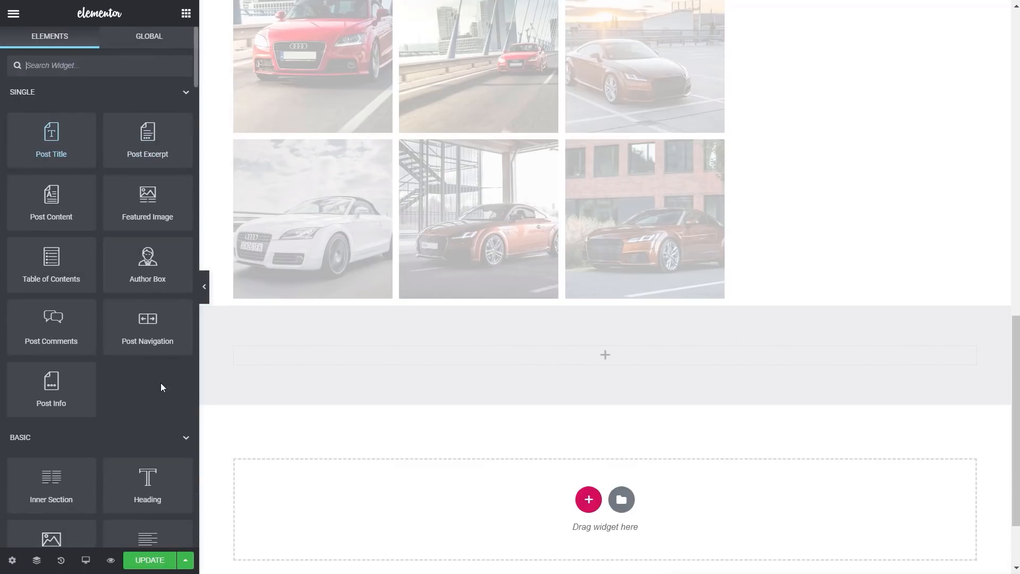
pyautogui.moveTo(133, 482); pyautogui.dragTo(324, 355)
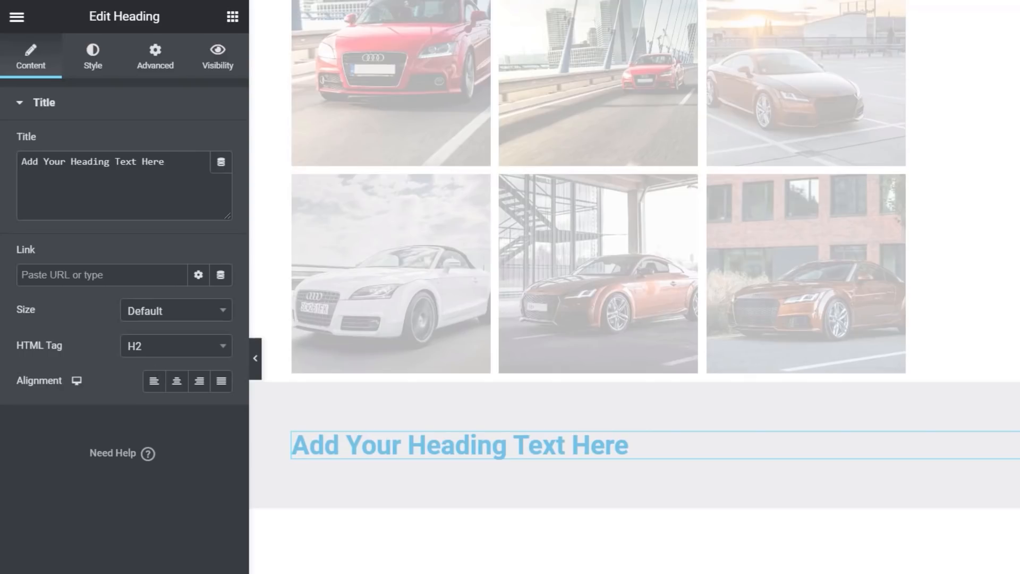
pyautogui.click(601, 452)
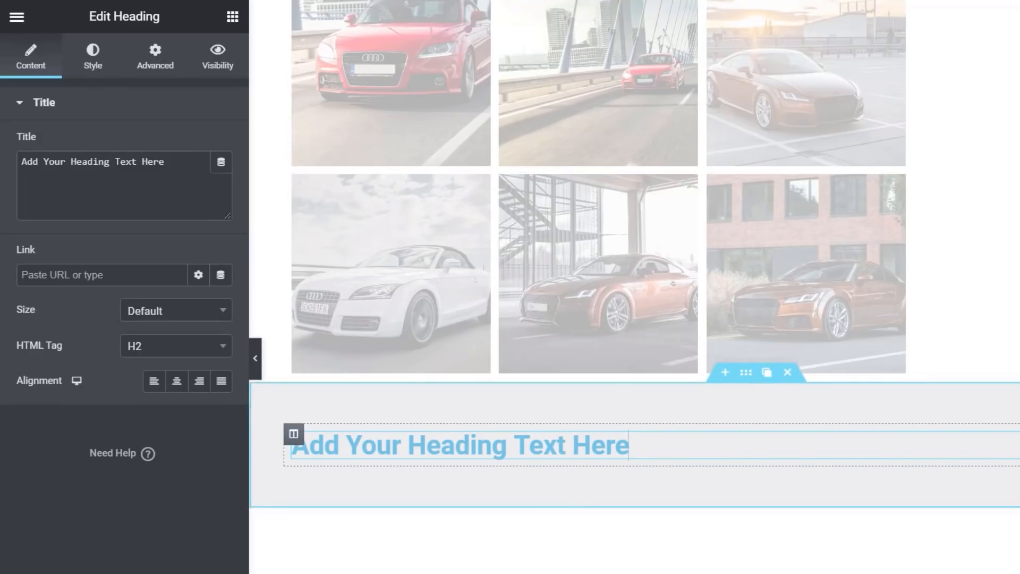
pyautogui.click(221, 163)
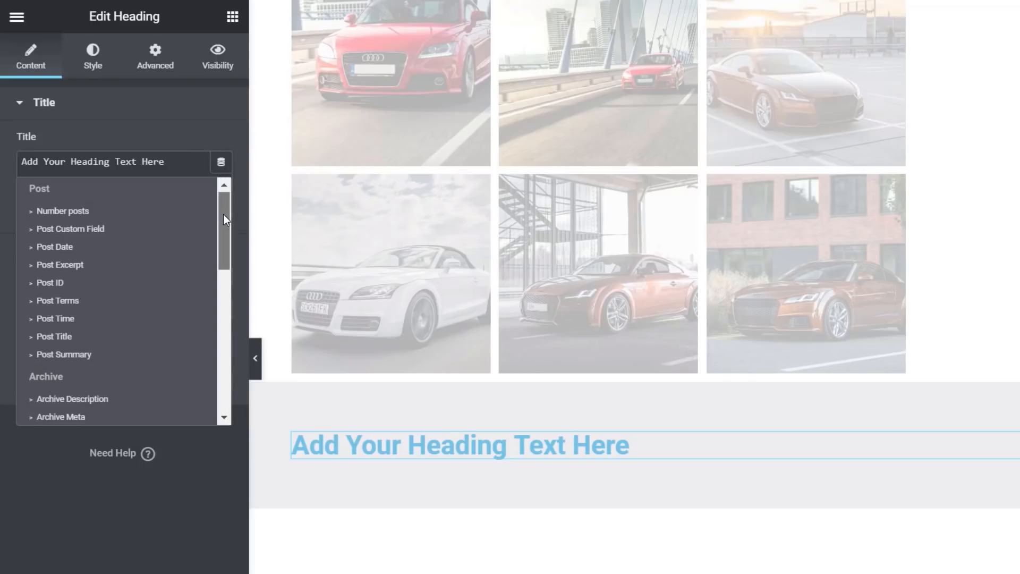
pyautogui.moveTo(224, 214); pyautogui.dragTo(223, 221)
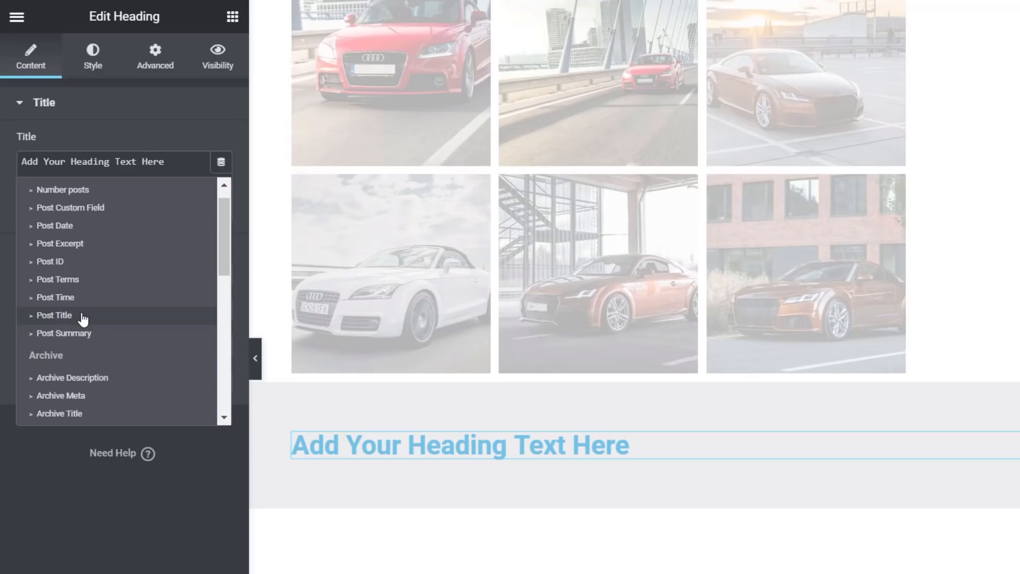
pyautogui.click(55, 315)
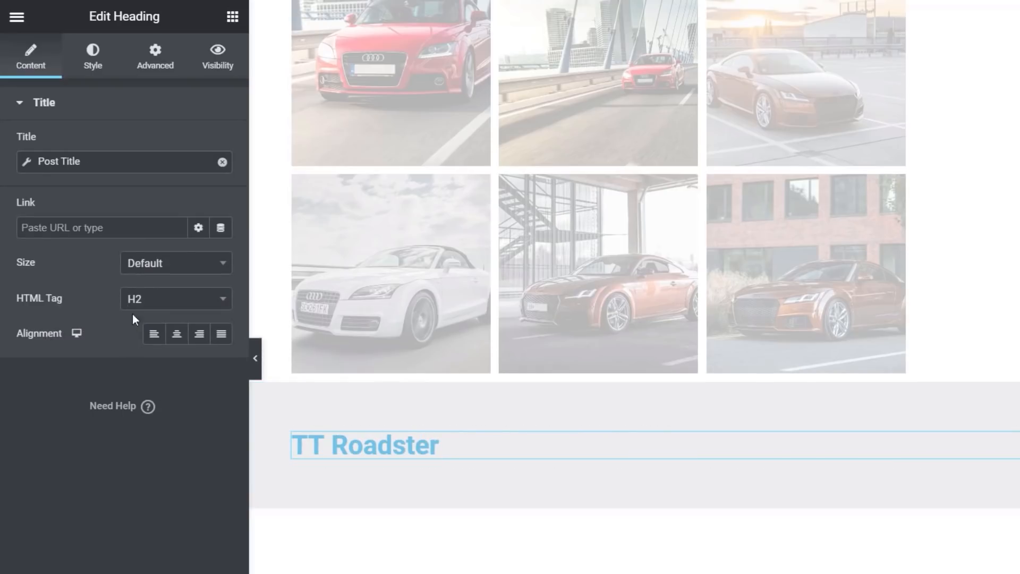
# Step: Append the word "Dealers", preceded by a space, after the heading's dynamic post title
pyautogui.click(26, 165)
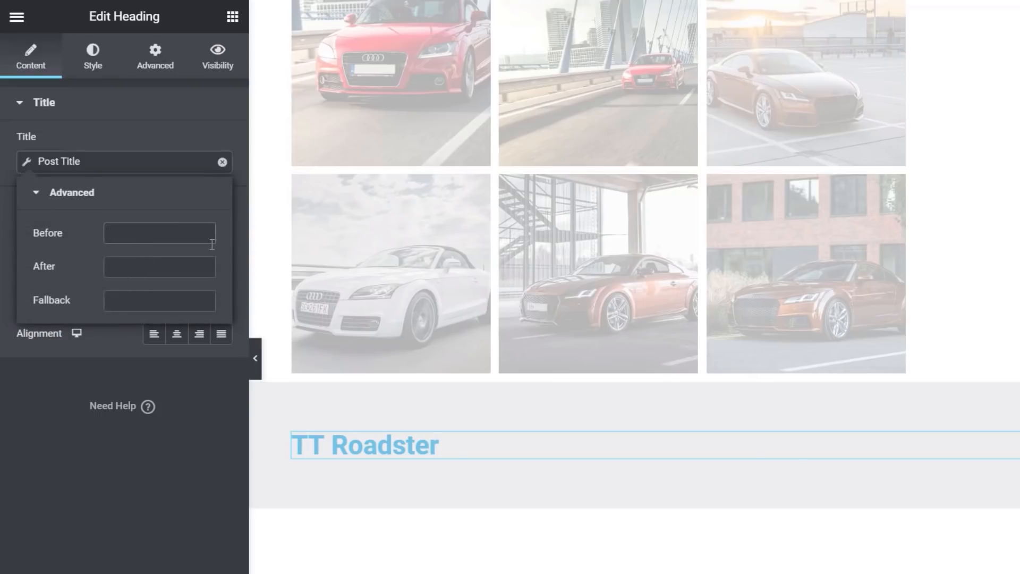
pyautogui.click(137, 271)
pyautogui.write('Dealers')
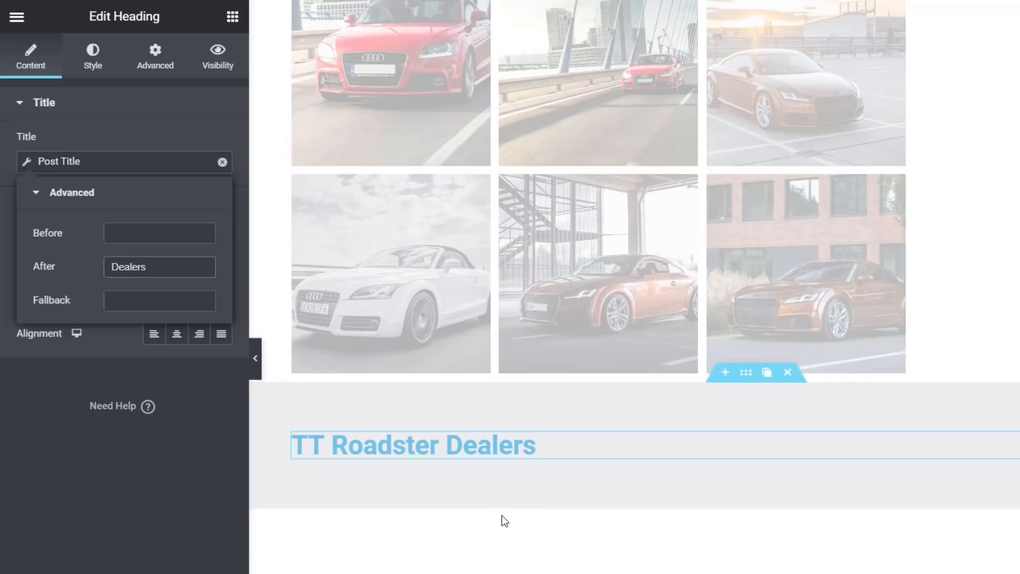
# Step: Find the ACF Relationship widget and place it below the dealers heading
pyautogui.click(233, 17)
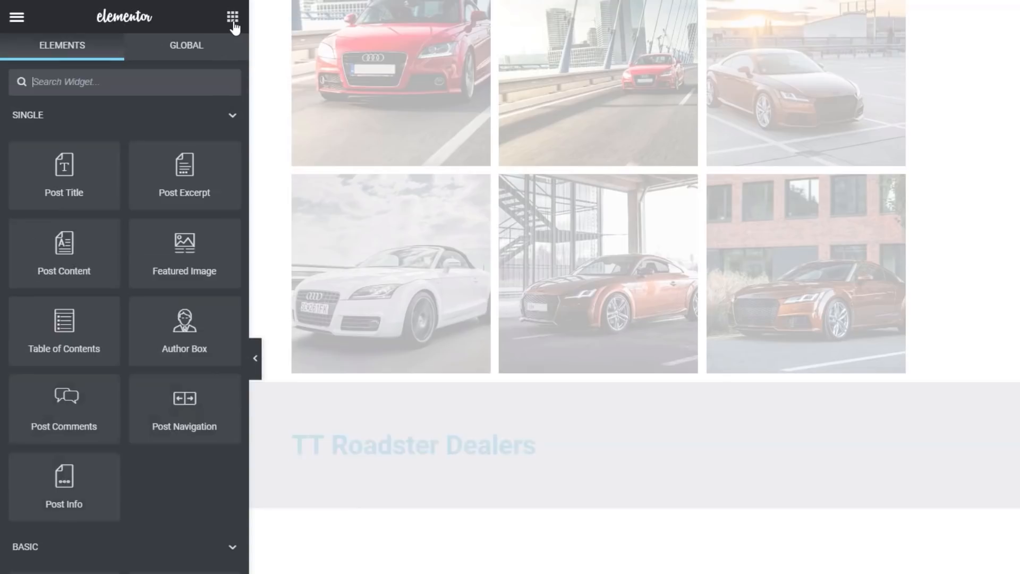
pyautogui.click(167, 82)
pyautogui.write('real')
pyautogui.press('BackSpace')
pyautogui.press('BackSpace')
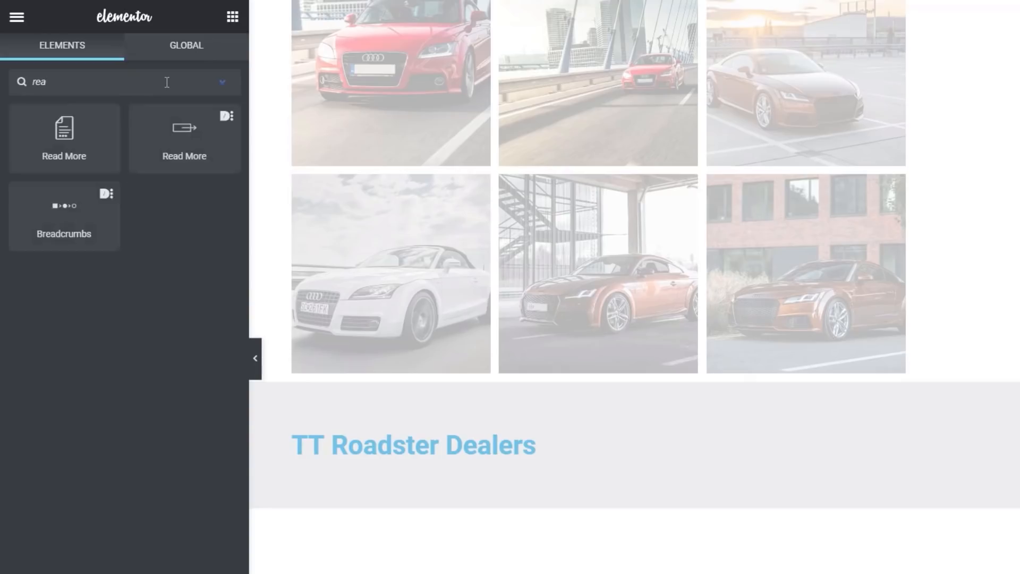
pyautogui.write('t')
pyautogui.press('BackSpace')
pyautogui.write('latio')
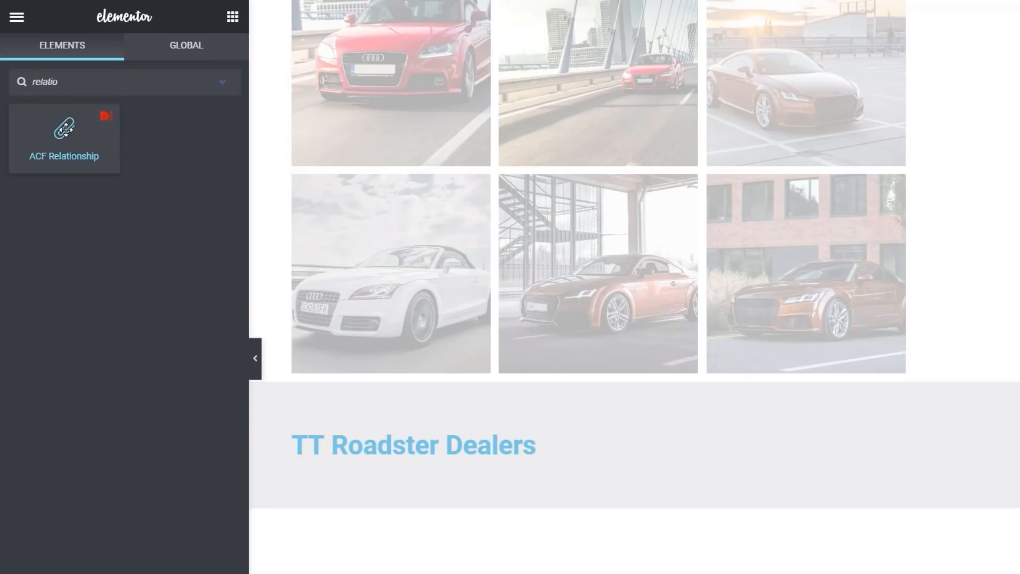
pyautogui.moveTo(64, 134); pyautogui.dragTo(409, 470)
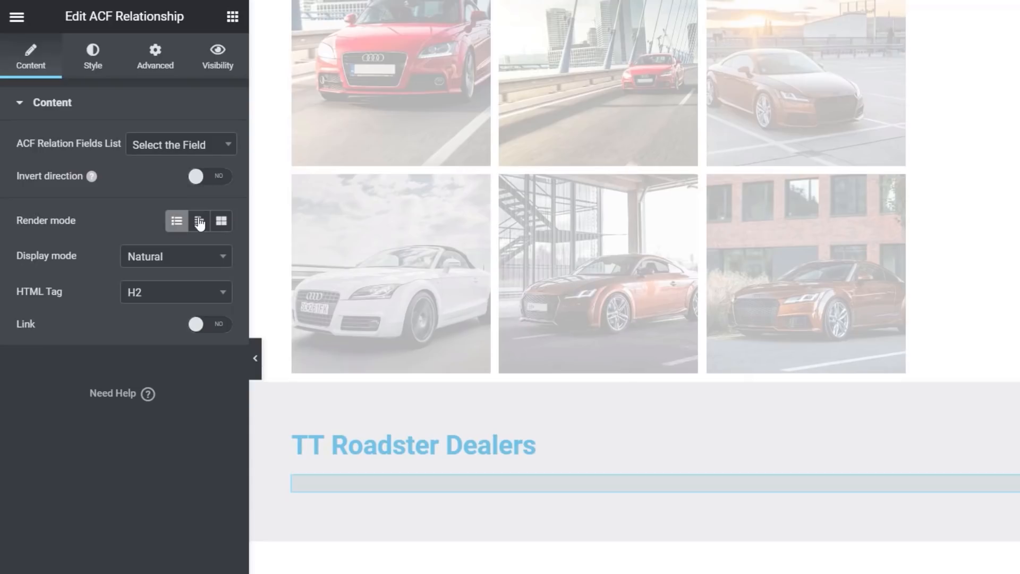
# Step: Configure the ACF Relationship widget to render the Dealer field through the Dealership Template with a div HTML tag
pyautogui.click(157, 158)
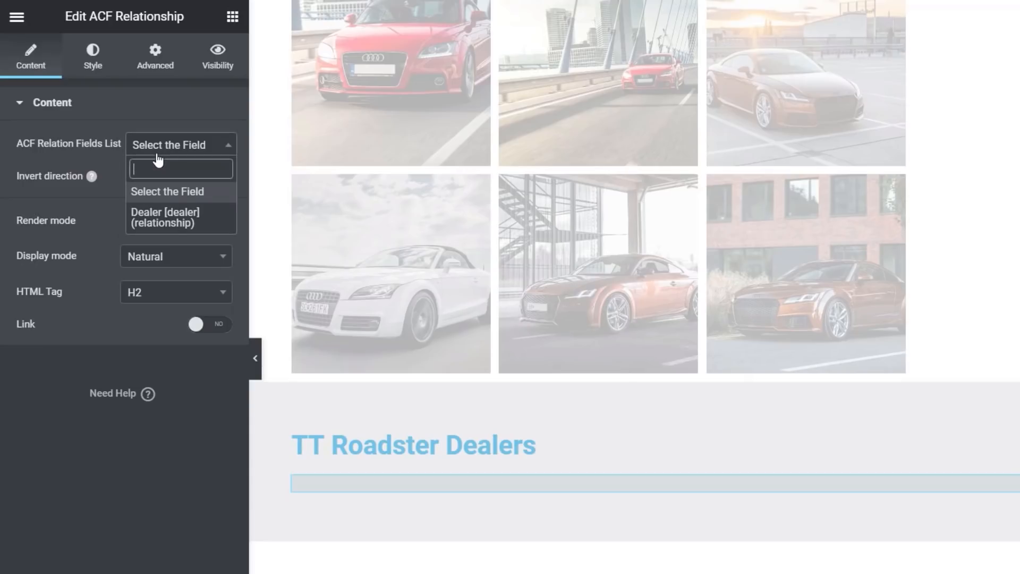
pyautogui.click(165, 224)
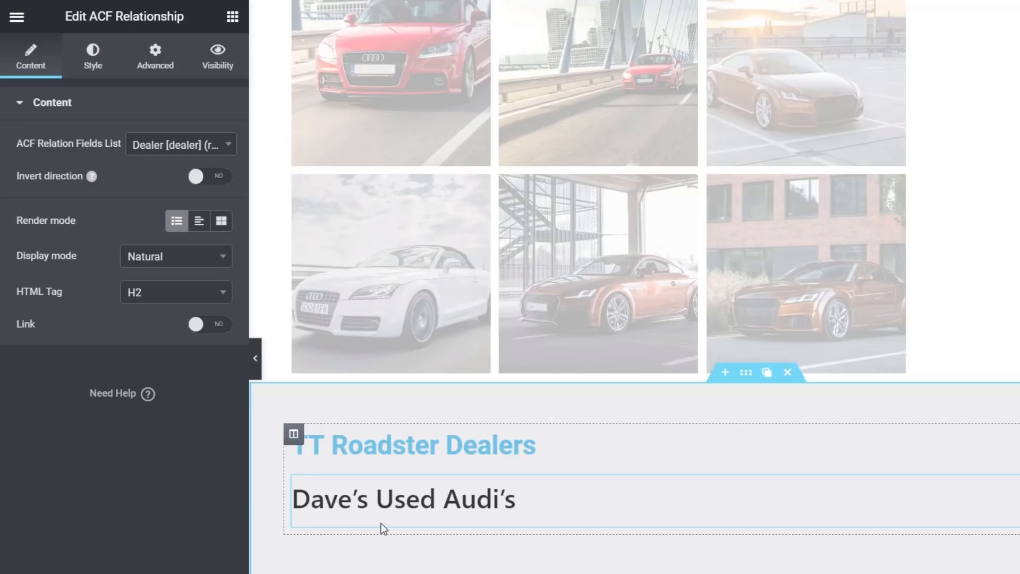
pyautogui.click(221, 221)
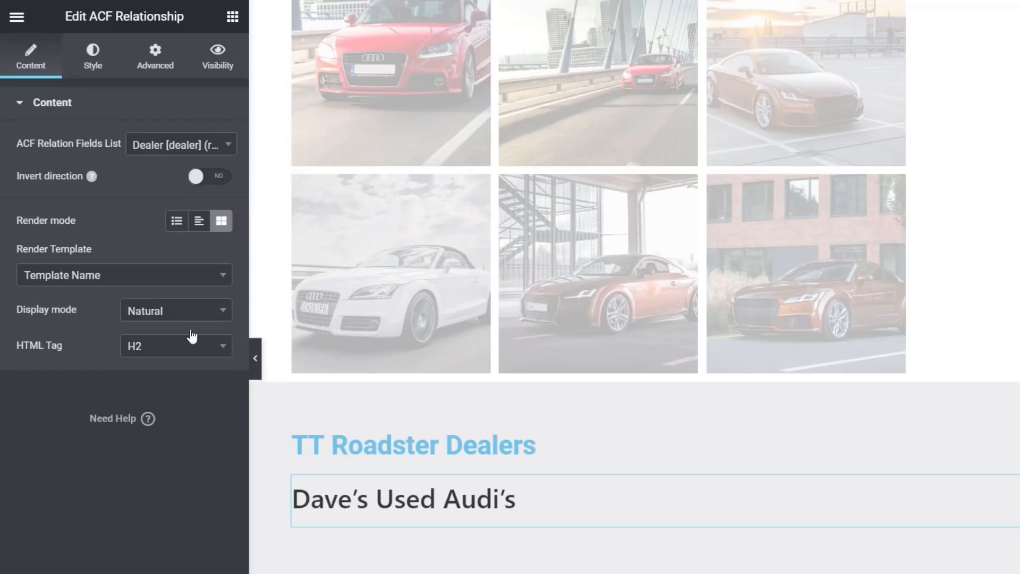
pyautogui.click(93, 276)
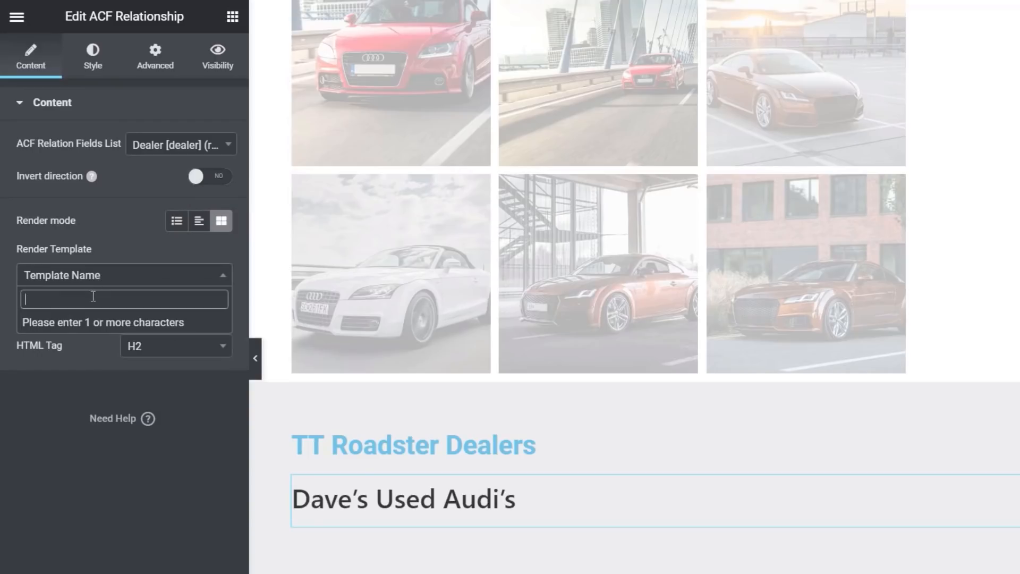
pyautogui.write('deal')
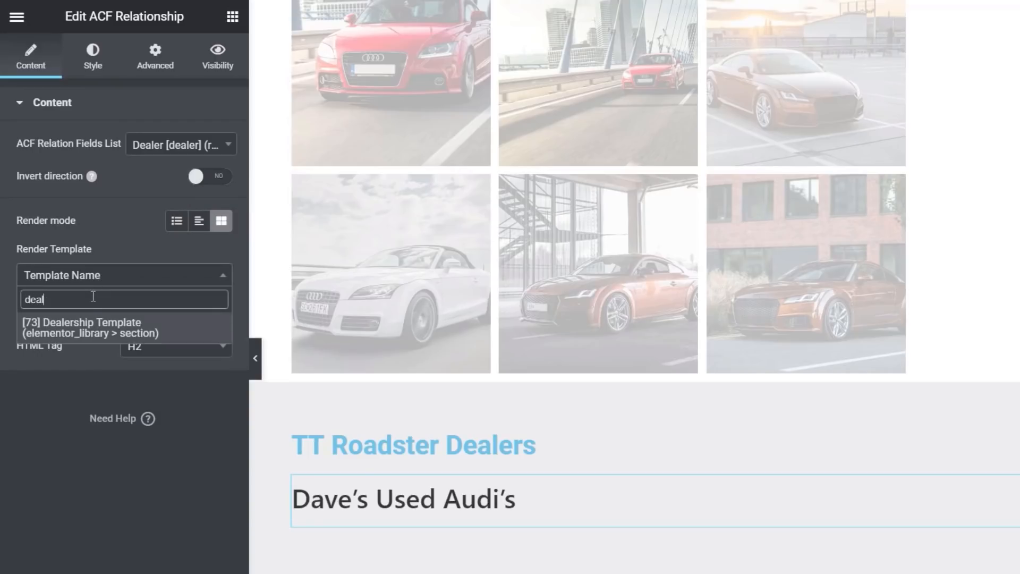
pyautogui.click(97, 335)
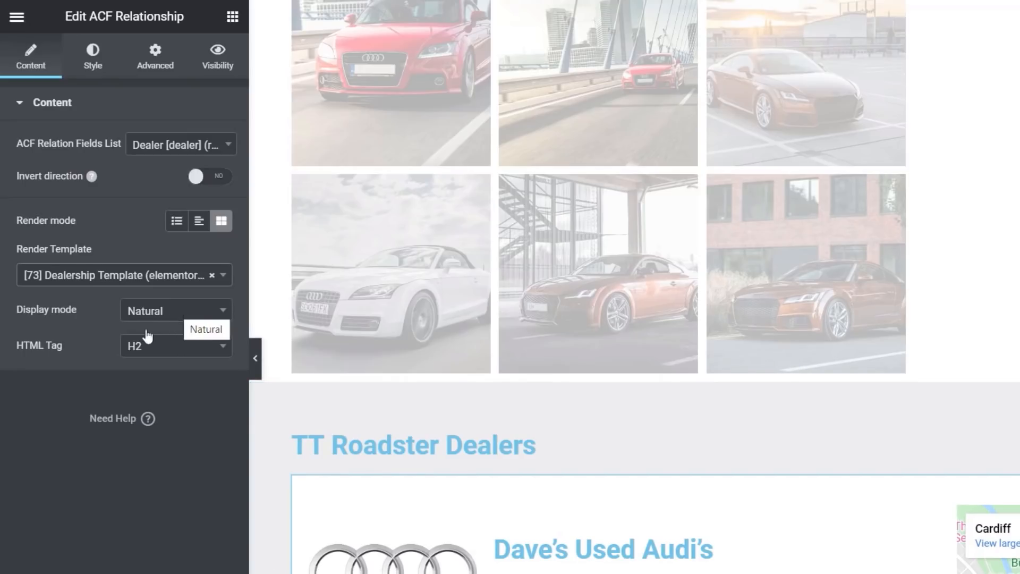
pyautogui.click(166, 358)
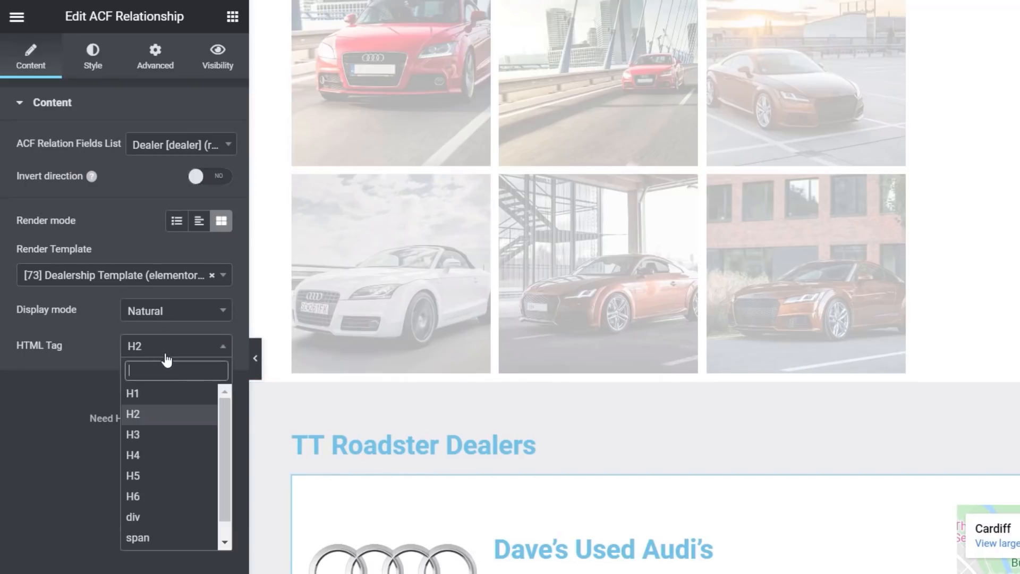
pyautogui.click(180, 526)
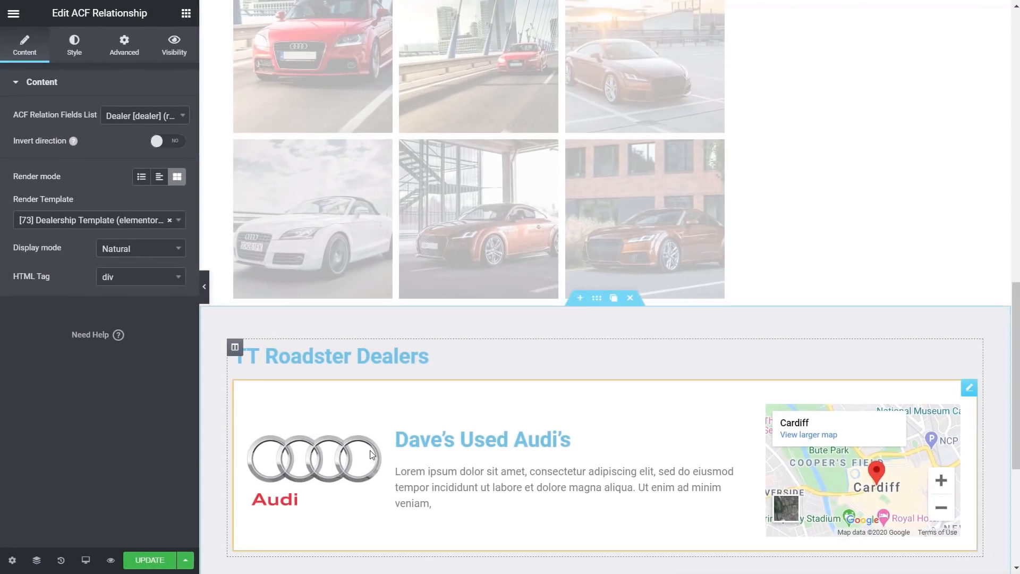
# Step: Review the vehicle template's layout, from the dealers section to the page header and the optional extras
pyautogui.scroll(-6, 371, 452)
pyautogui.scroll(1, 371, 453)
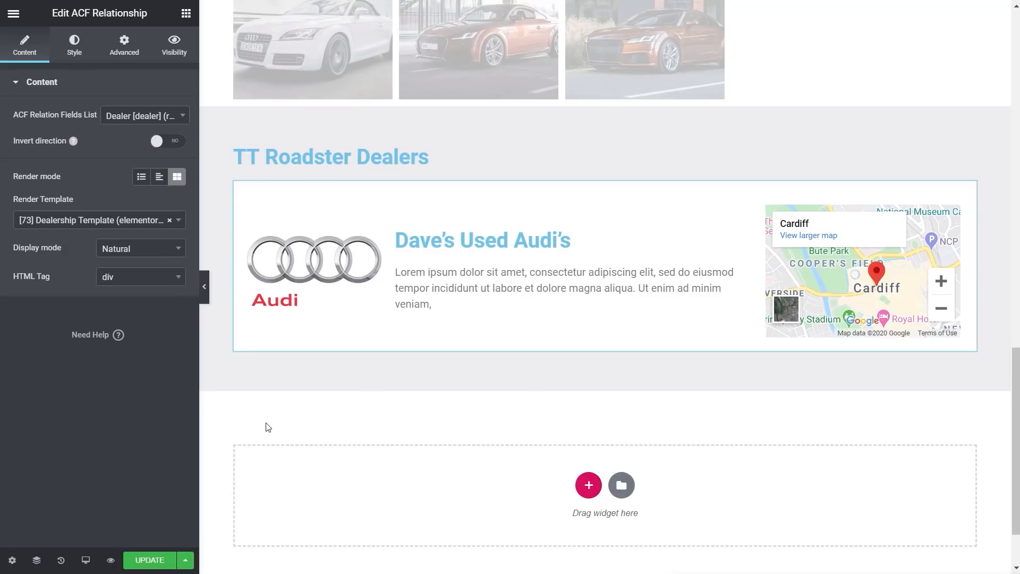
pyautogui.scroll(15, 268, 427)
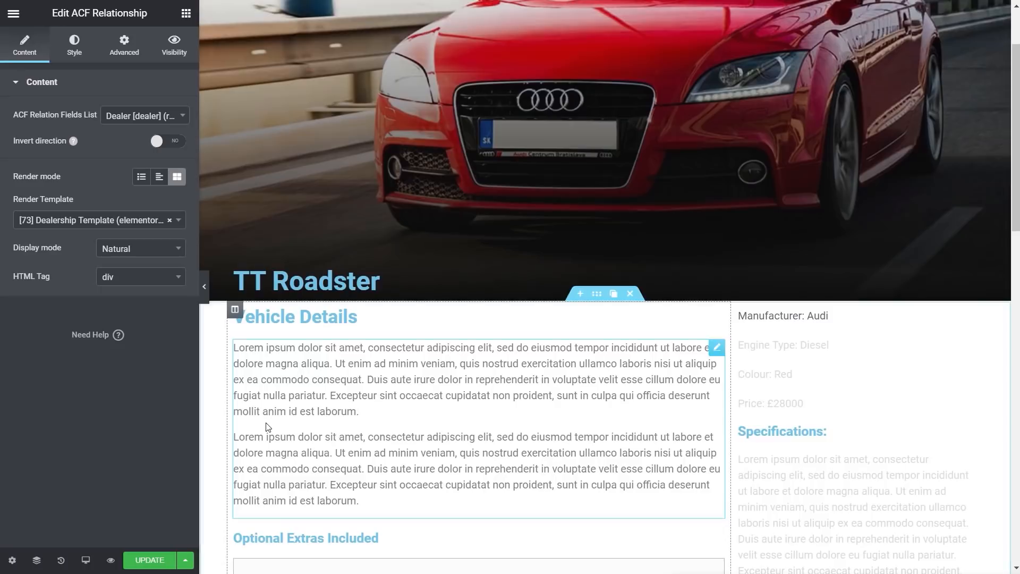
pyautogui.scroll(2, 267, 423)
pyautogui.scroll(-8, 267, 424)
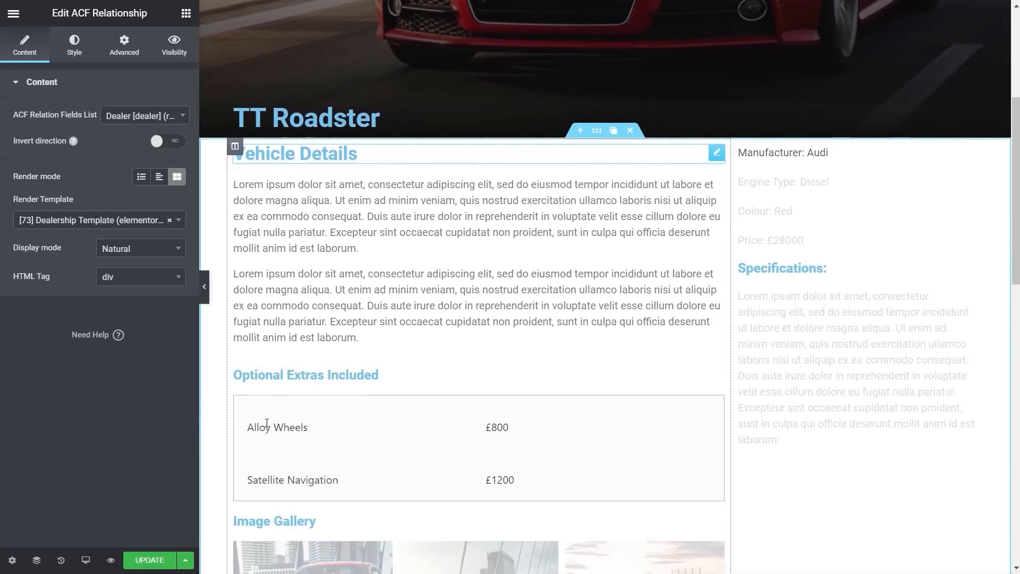
# Step: Save the vehicle template and review its styled layout from the header image to the dealers section
pyautogui.click(134, 560)
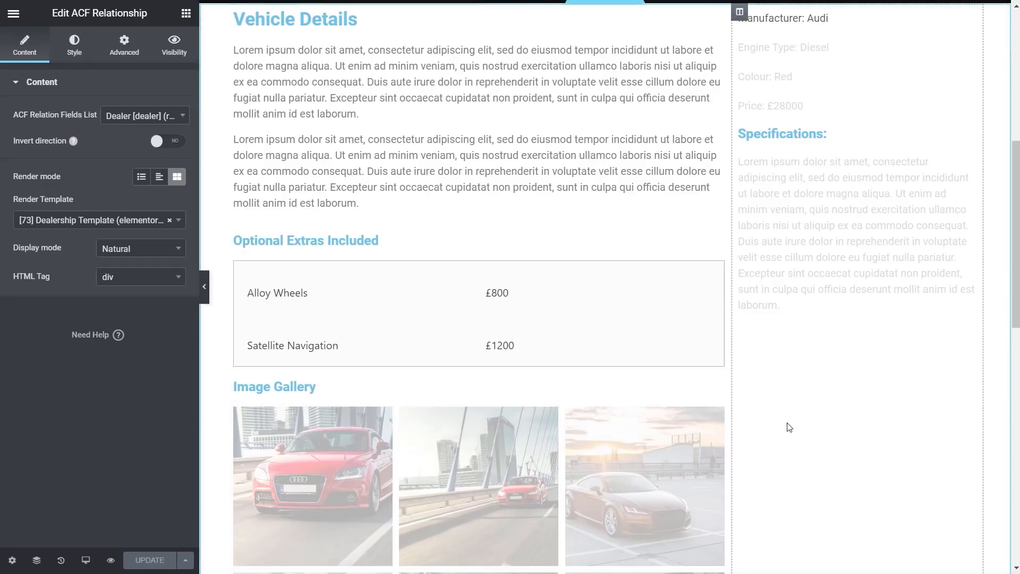
pyautogui.scroll(3, 788, 427)
pyautogui.scroll(1, 790, 429)
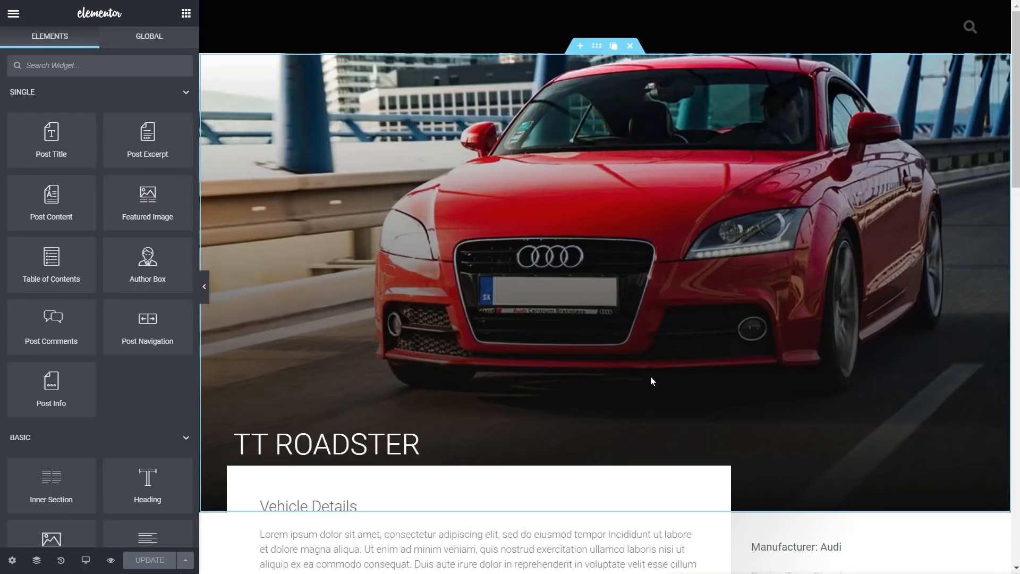
pyautogui.scroll(-7, 652, 381)
pyautogui.scroll(-15, 651, 382)
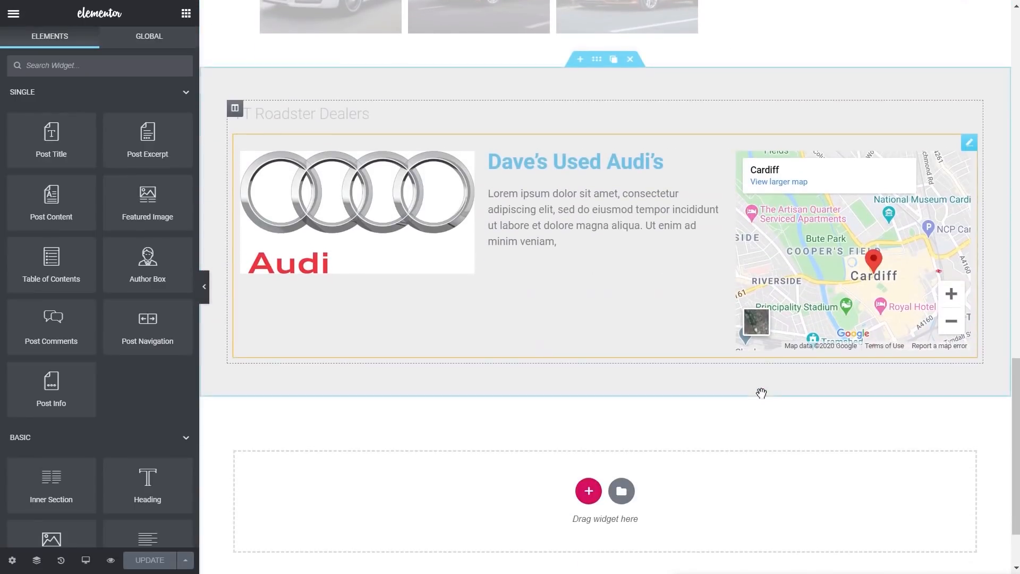
pyautogui.scroll(4, 755, 358)
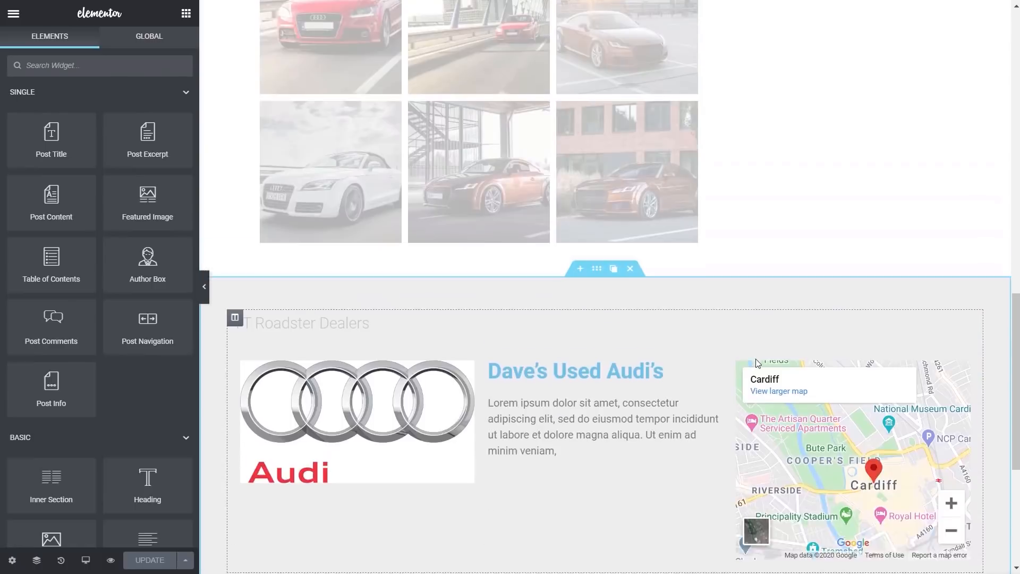
pyautogui.scroll(18, 756, 358)
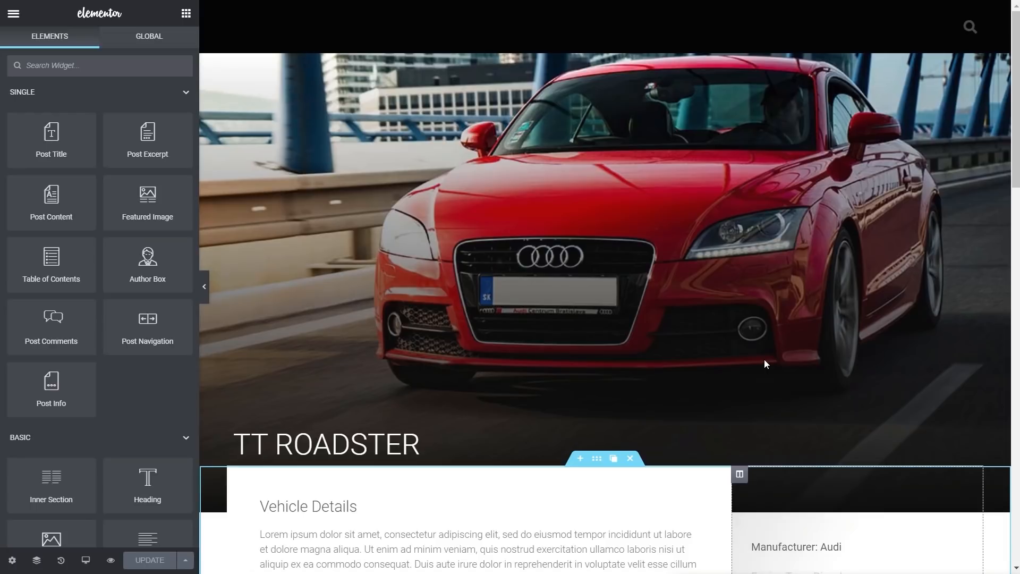
# Step: Exit the template editor to the dashboard and start a new Search & Filter search form
pyautogui.click(16, 15)
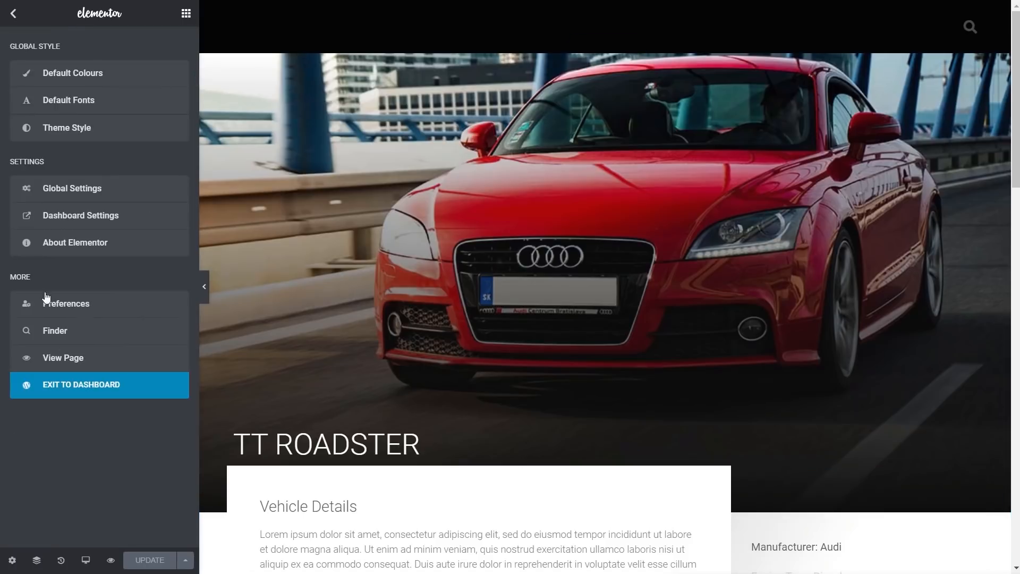
pyautogui.click(102, 391)
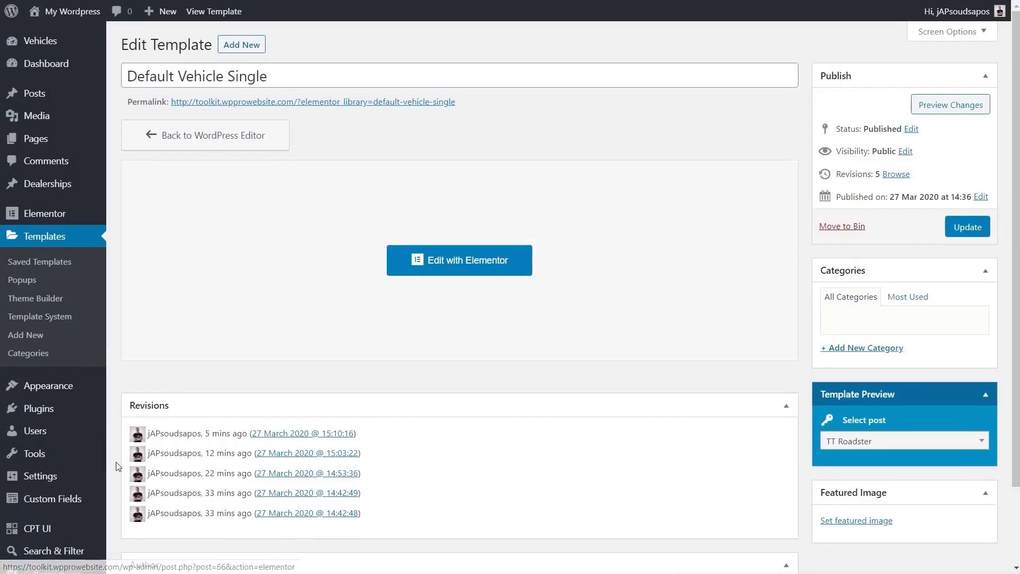
pyautogui.scroll(-1, 88, 491)
pyautogui.scroll(-1, 89, 491)
pyautogui.moveTo(60, 536)
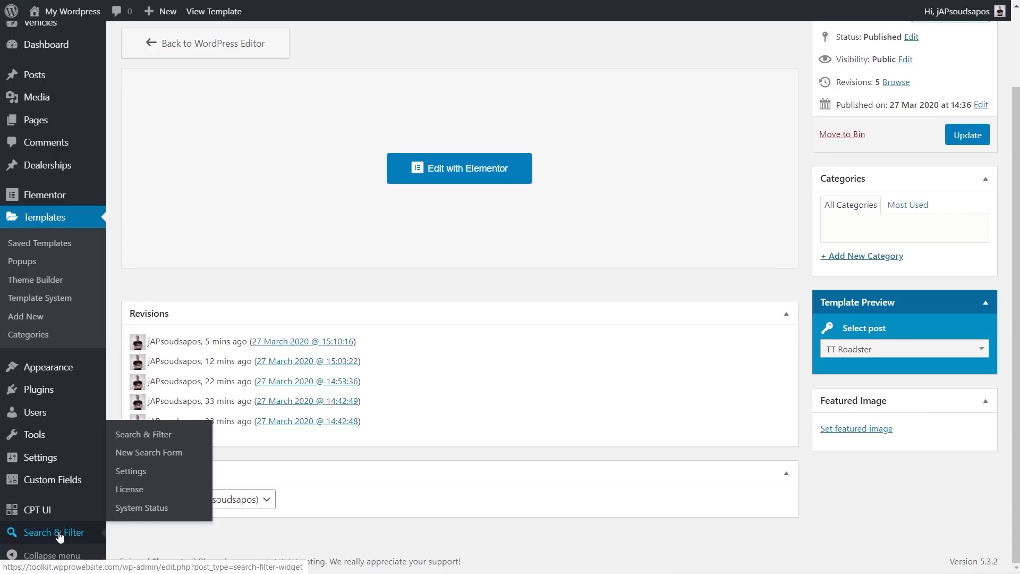
pyautogui.click(154, 459)
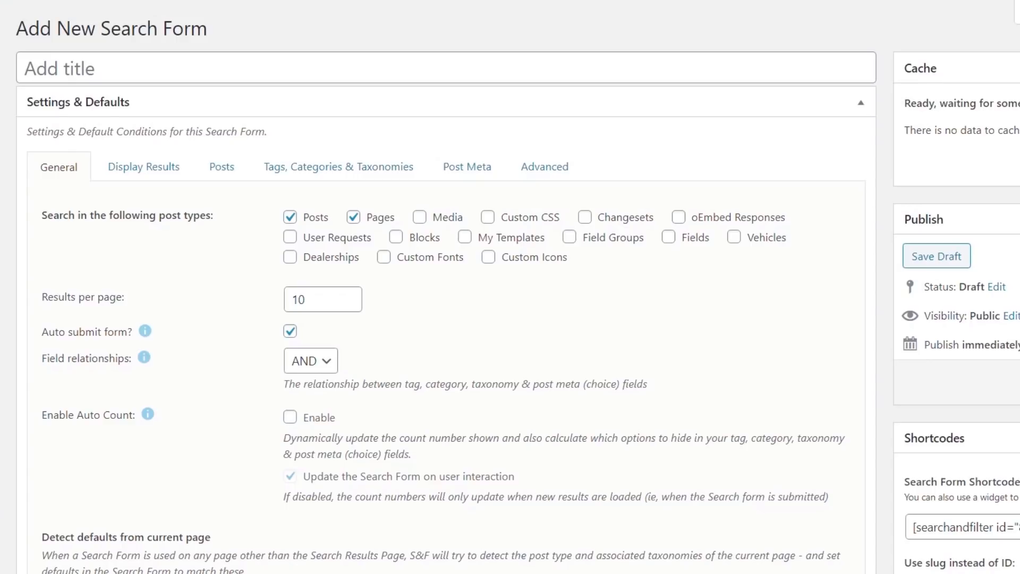
# Step: Title the search form "Vehicle Filters" and restrict its searched post types to Vehicles only
pyautogui.click(99, 64)
pyautogui.write('Vehicle Filters')
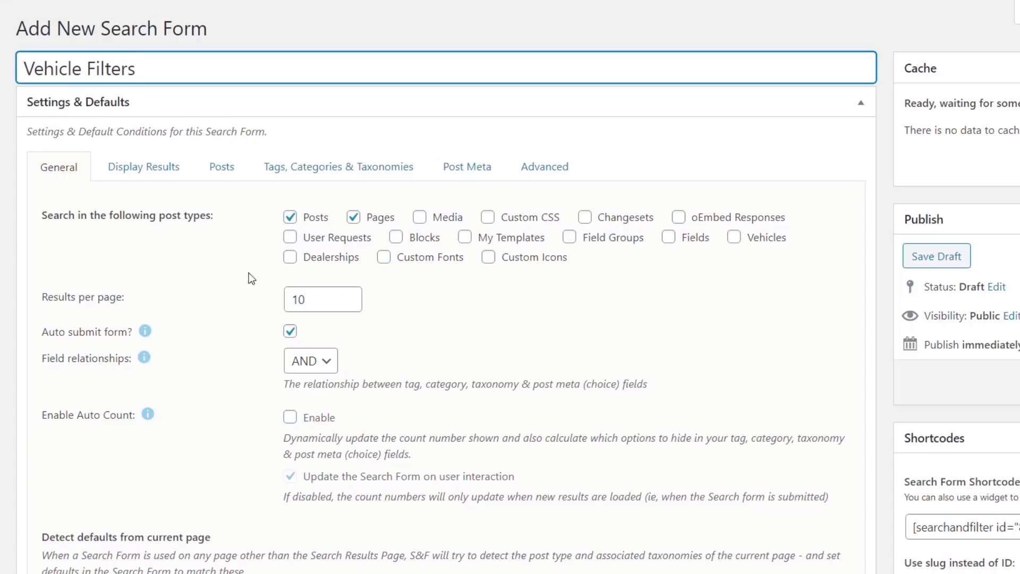
pyautogui.click(290, 217)
pyautogui.click(354, 218)
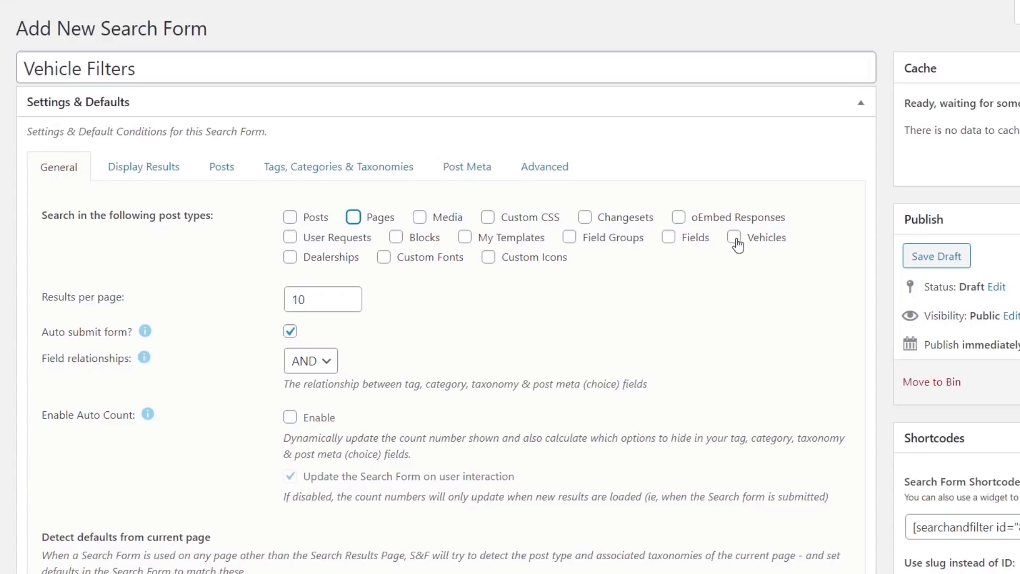
pyautogui.click(735, 238)
# Step: Keep the field relationship at AND and enable auto count for the search form
pyautogui.click(329, 366)
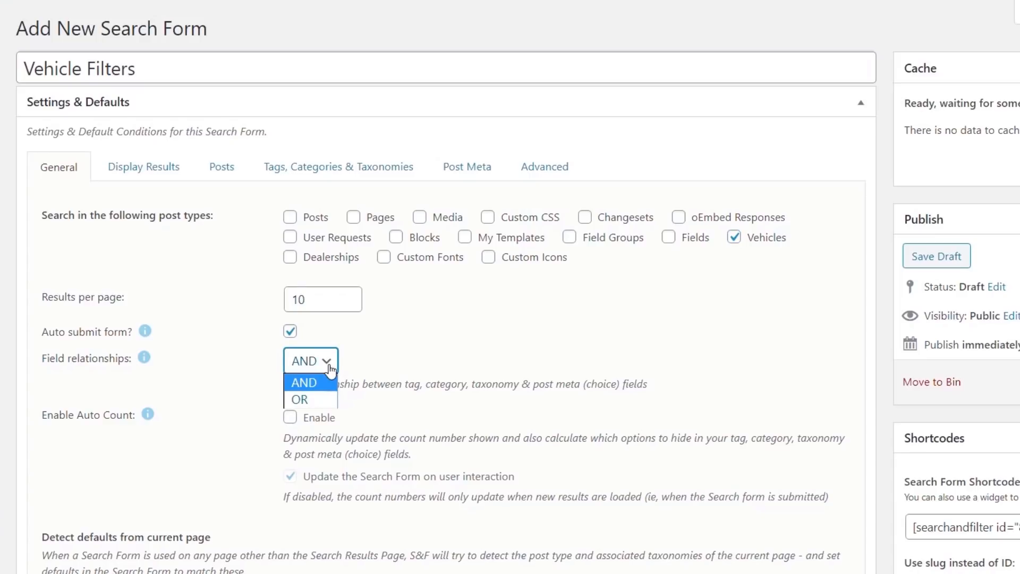
pyautogui.click(374, 366)
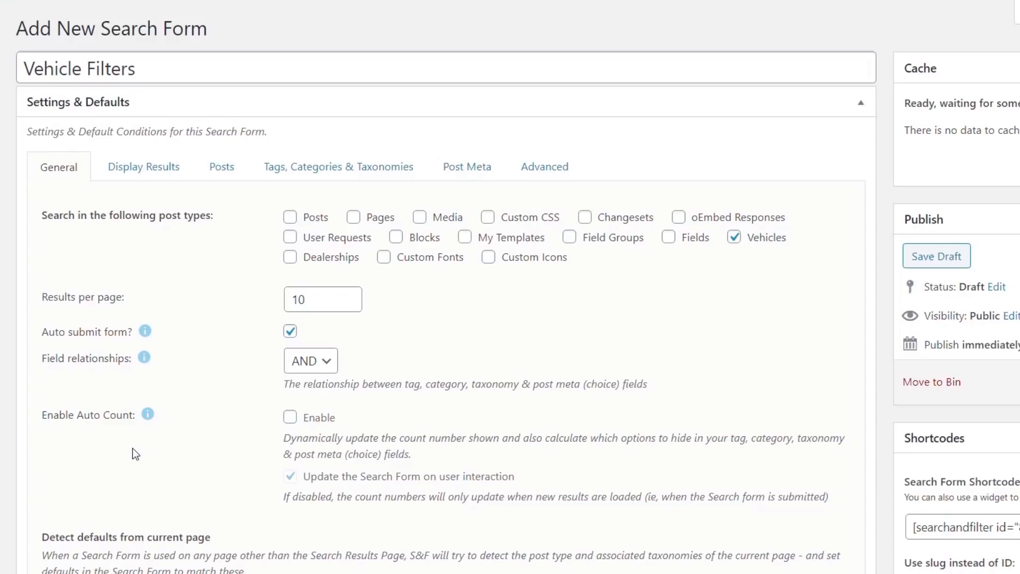
pyautogui.click(290, 417)
pyautogui.scroll(-5, 216, 465)
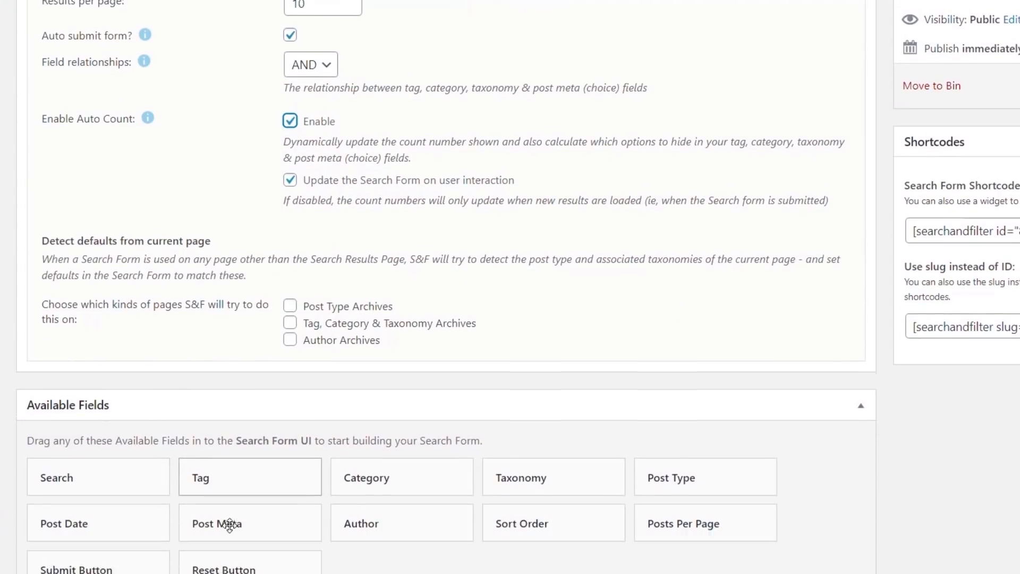
pyautogui.scroll(7, 254, 532)
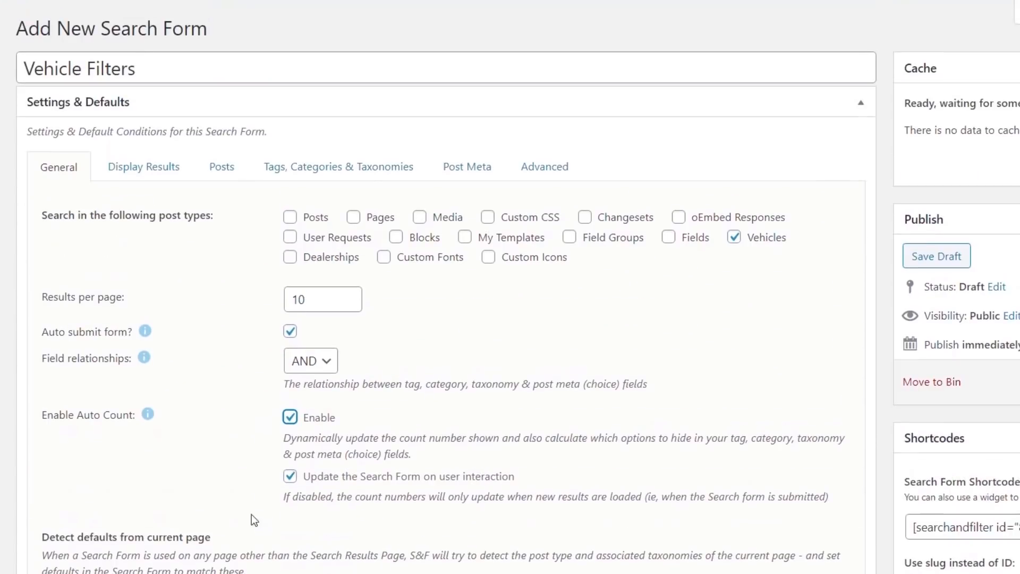
pyautogui.click(137, 173)
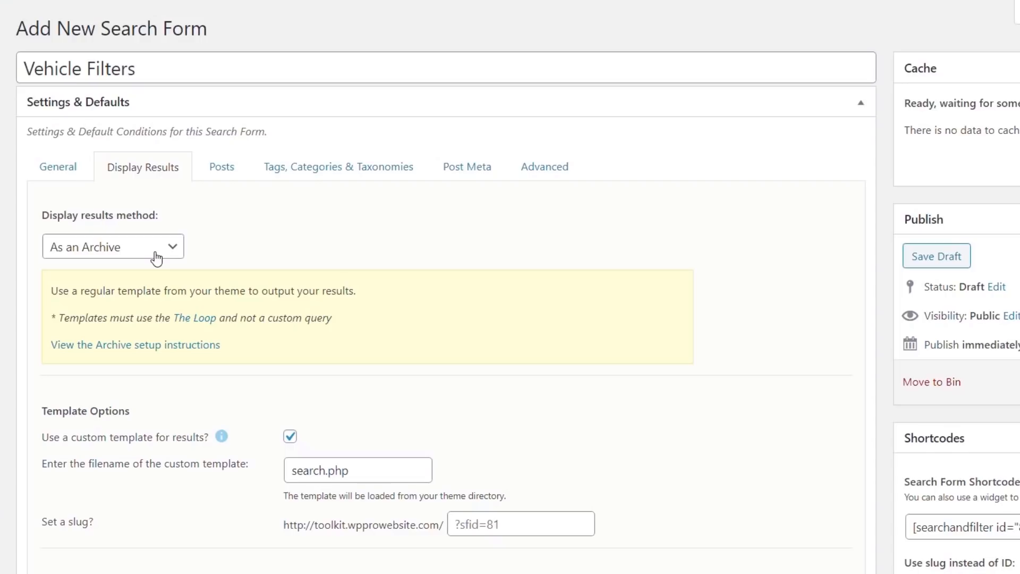
pyautogui.click(177, 249)
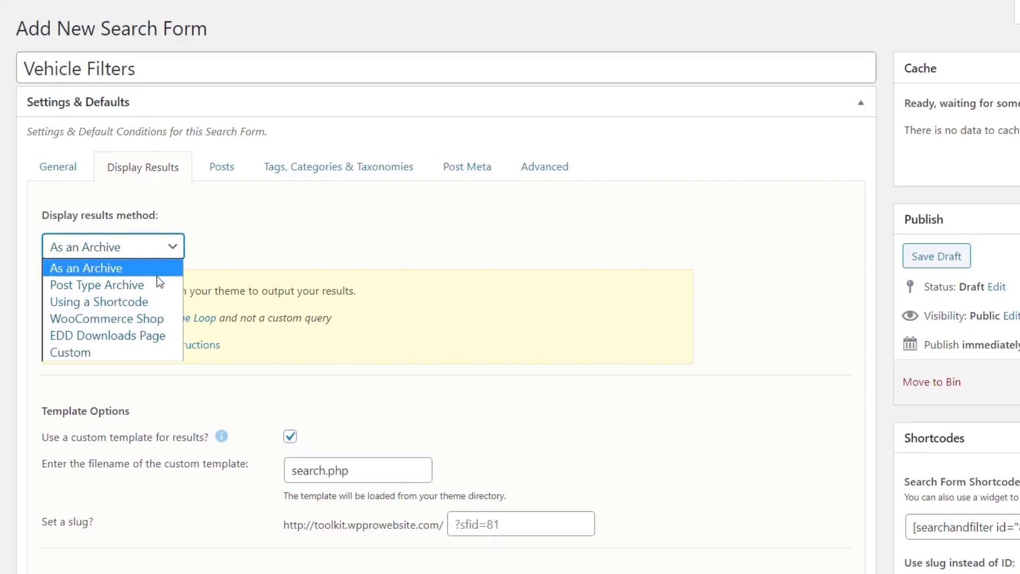
pyautogui.click(111, 353)
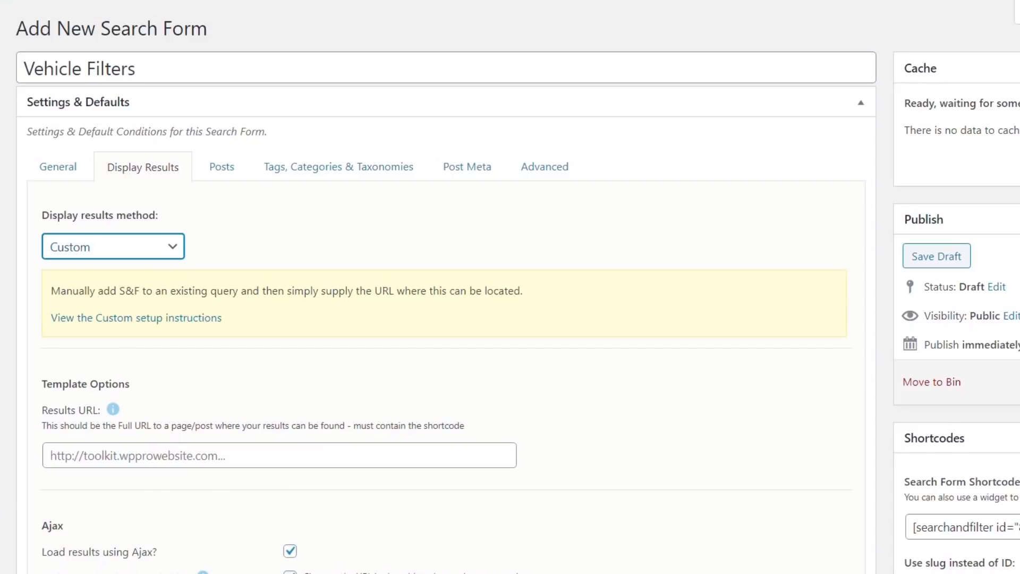
pyautogui.click(207, 454)
pyautogui.write('https://toolkit.wpprowebsite.com/vehicles/')
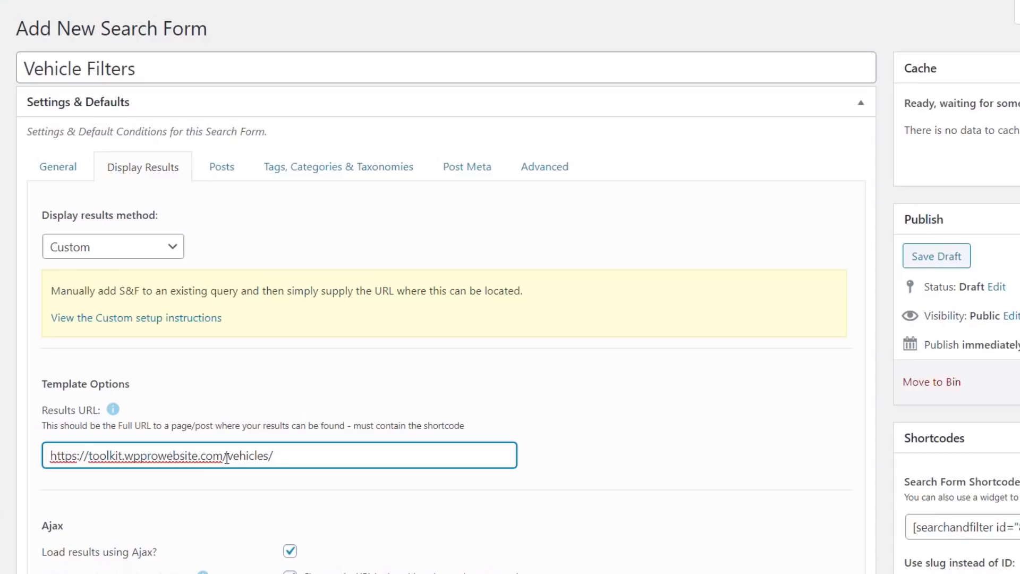
pyautogui.moveTo(227, 458); pyautogui.dragTo(300, 461)
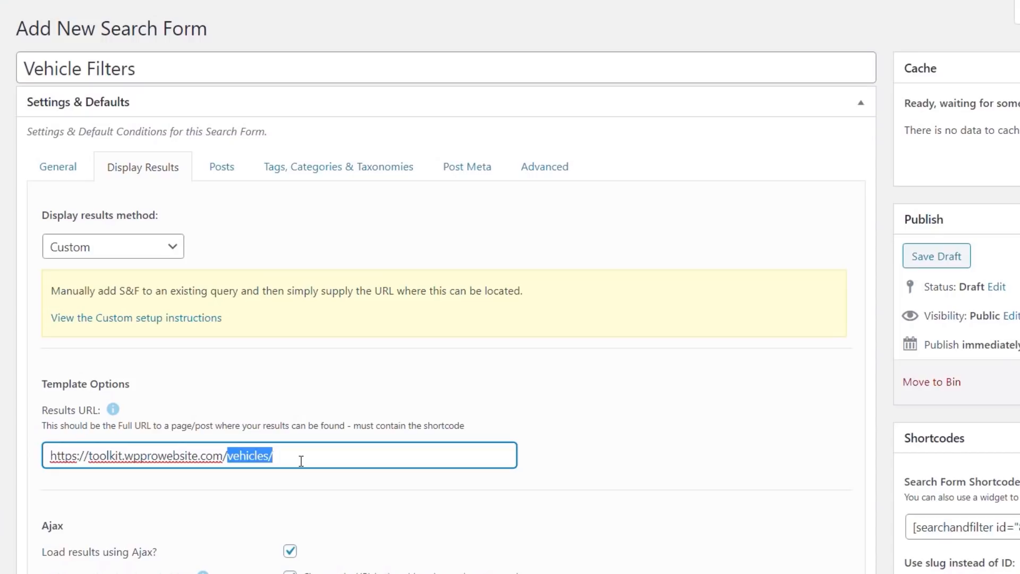
# Step: Set the Ajax container to ".elementor-widget-posts" and the pagination selector to ".elementor-pagination a"
pyautogui.scroll(-3, 637, 493)
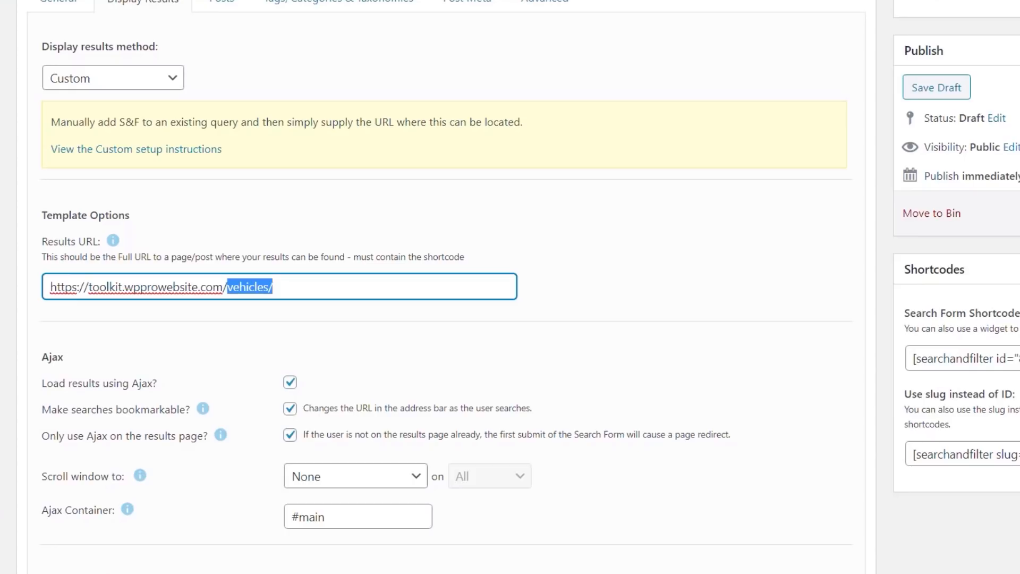
pyautogui.scroll(-2, 189, 514)
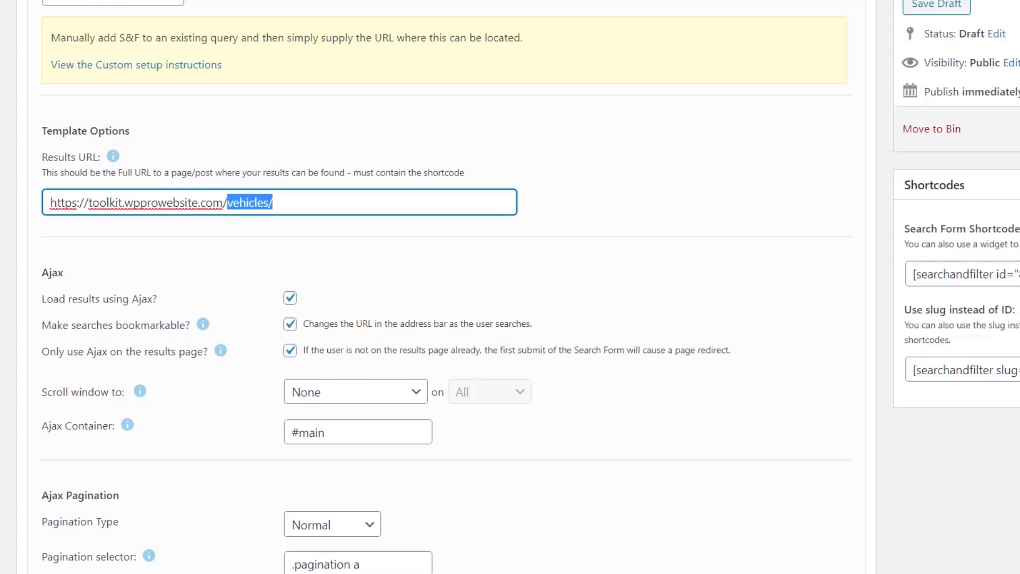
pyautogui.scroll(-3, 510, 287)
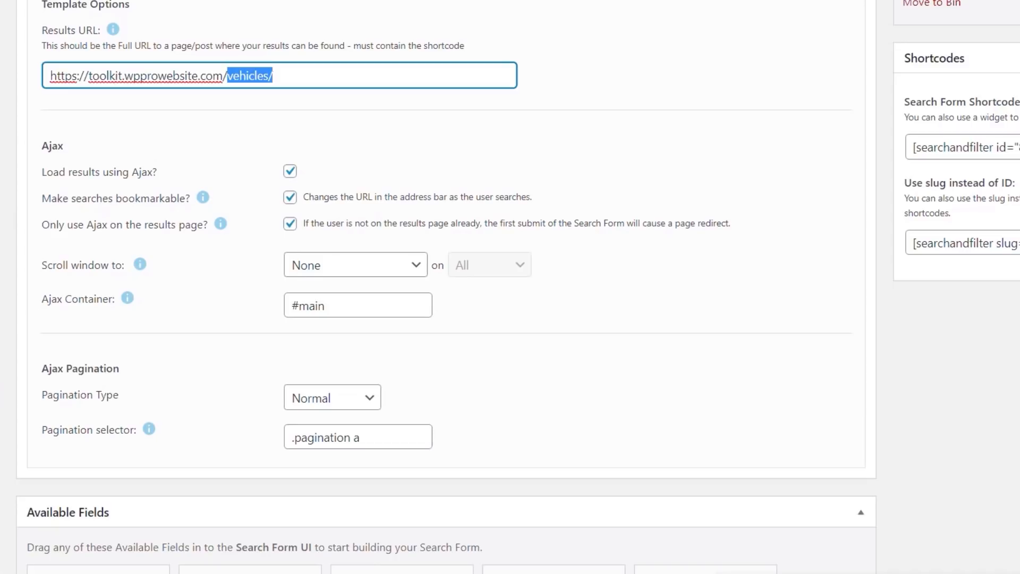
pyautogui.moveTo(346, 305); pyautogui.dragTo(253, 315)
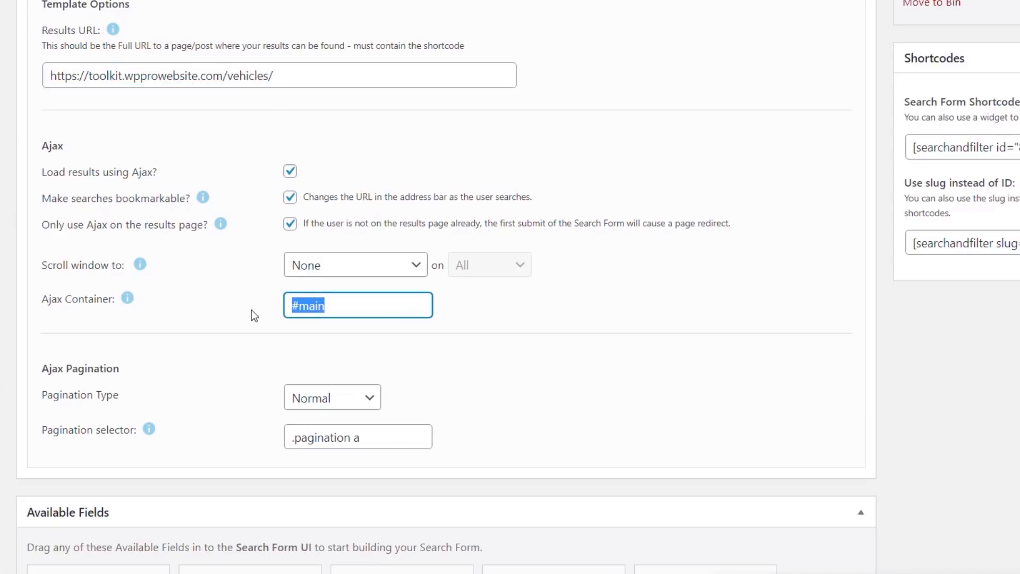
pyautogui.write('.elementor-widget-posts')
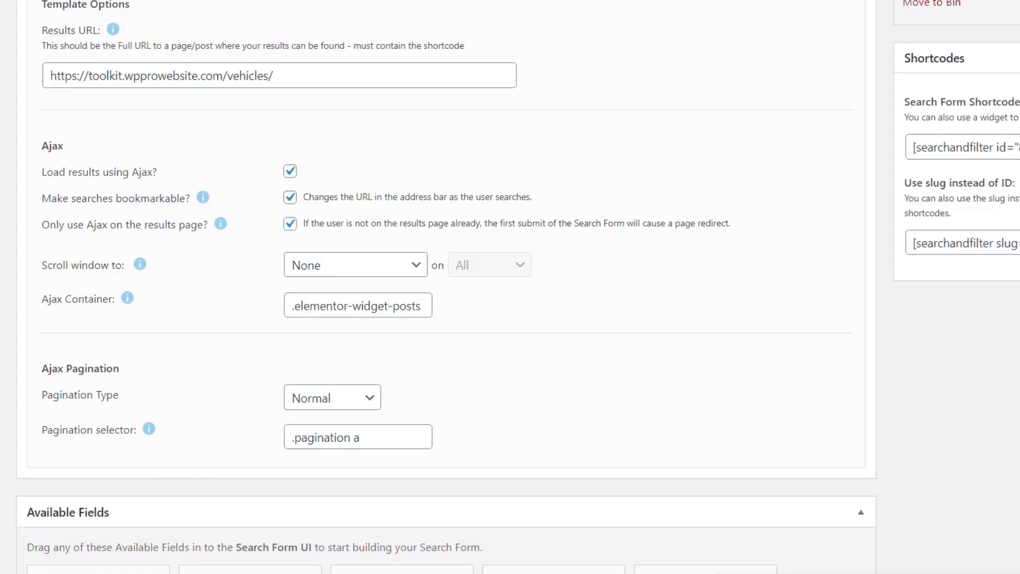
pyautogui.moveTo(367, 437); pyautogui.dragTo(266, 447)
pyautogui.write('.elementor-pagination a')
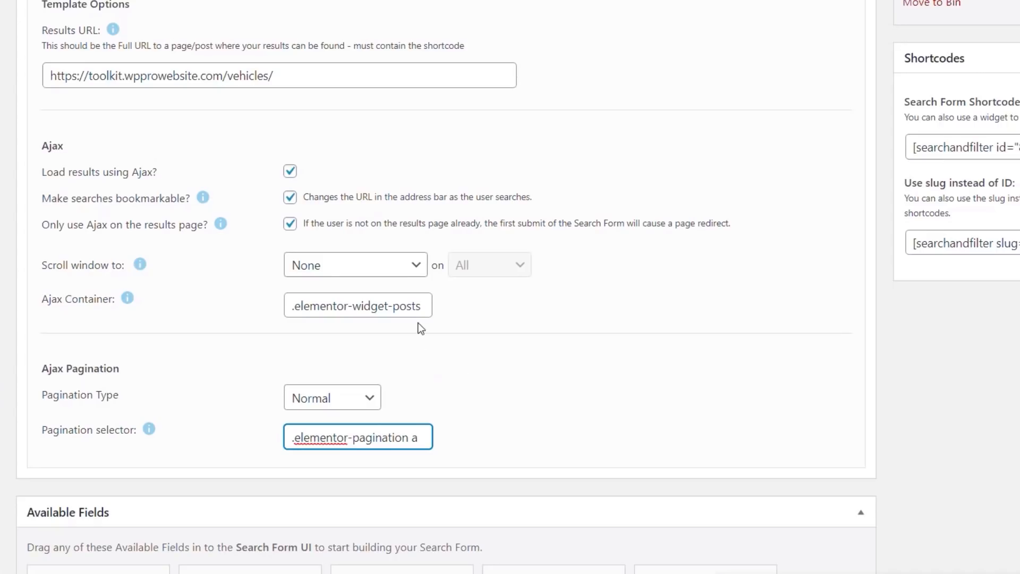
pyautogui.click(426, 309)
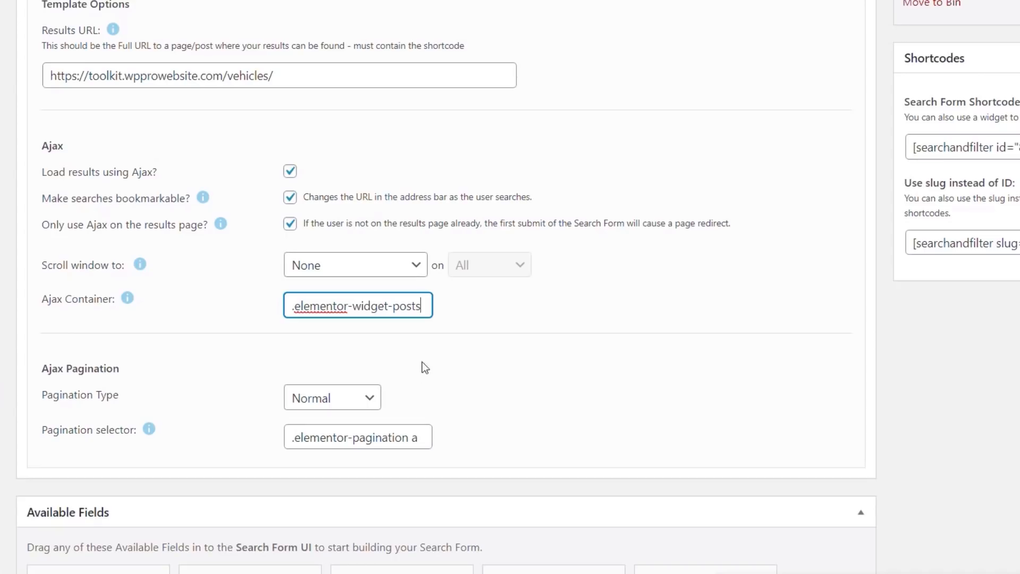
pyautogui.moveTo(418, 437); pyautogui.dragTo(294, 445)
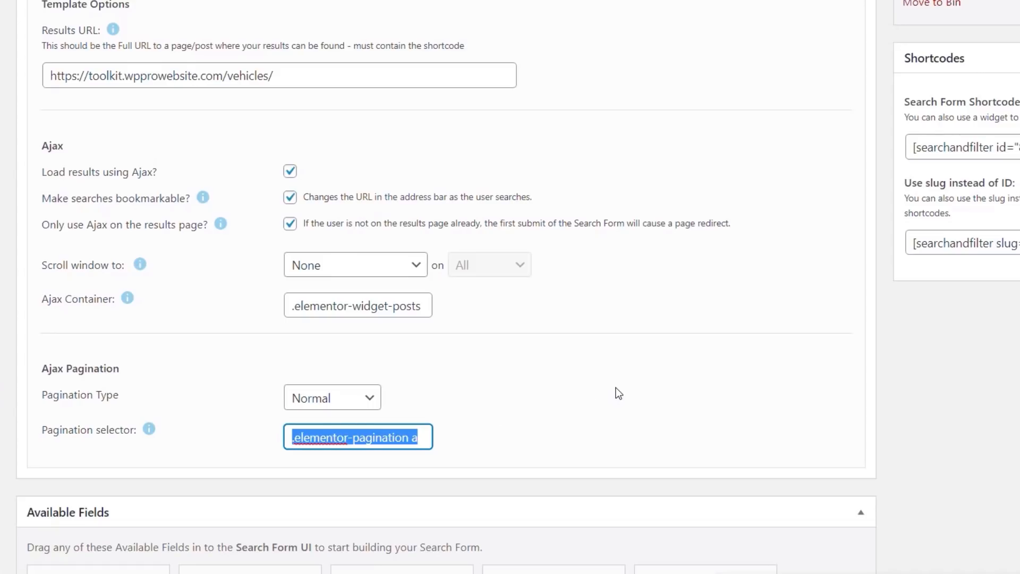
# Step: Check the form's Posts settings, then add a Sort Order field to the Search Form UI
pyautogui.scroll(7, 617, 387)
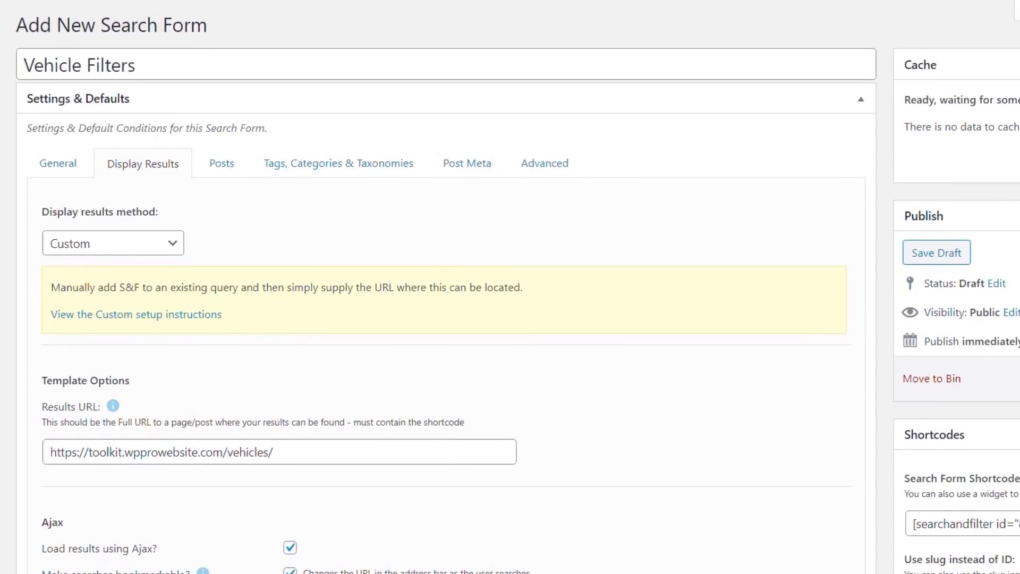
pyautogui.click(232, 169)
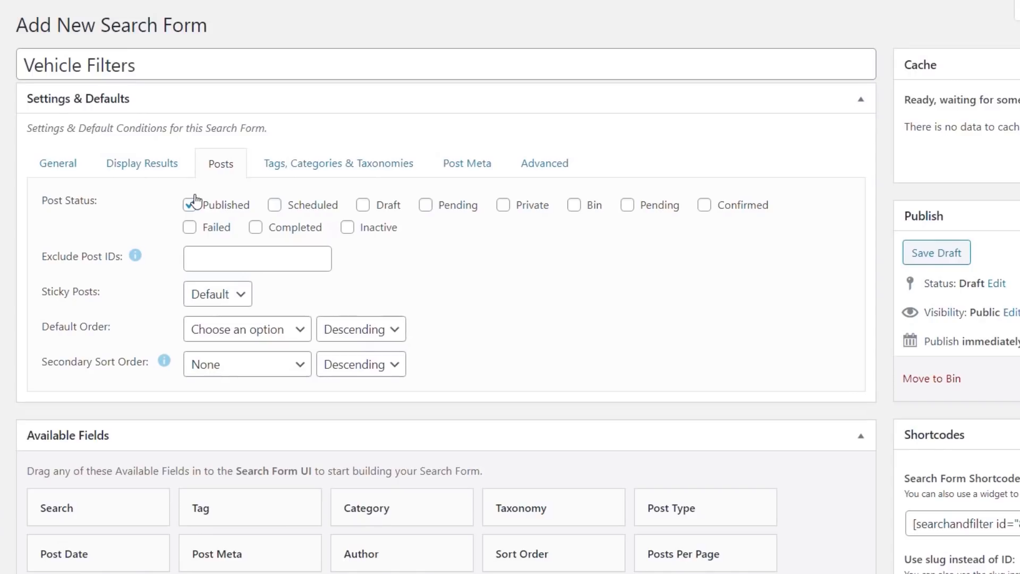
pyautogui.scroll(-4, 466, 409)
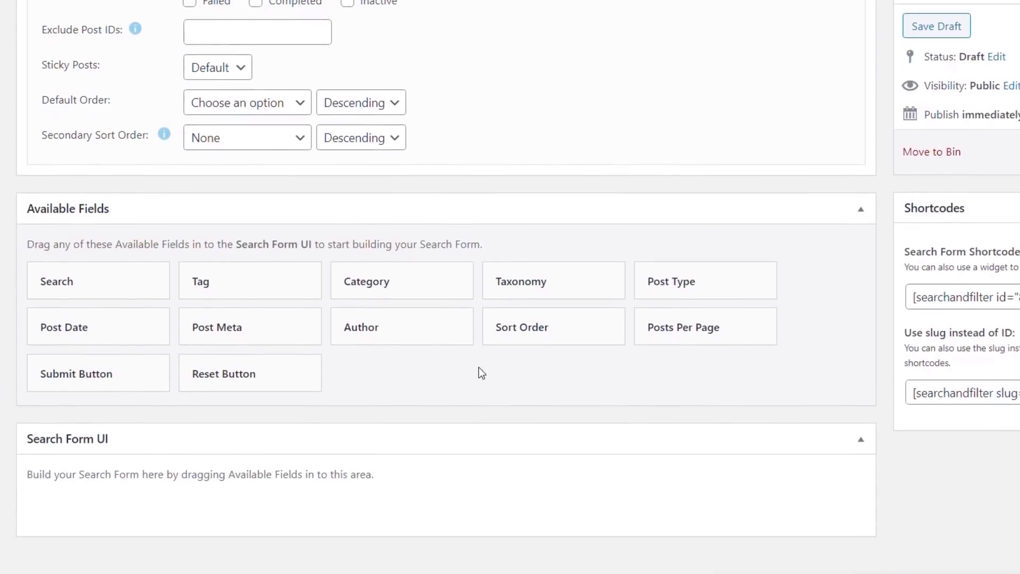
pyautogui.scroll(-1, 473, 370)
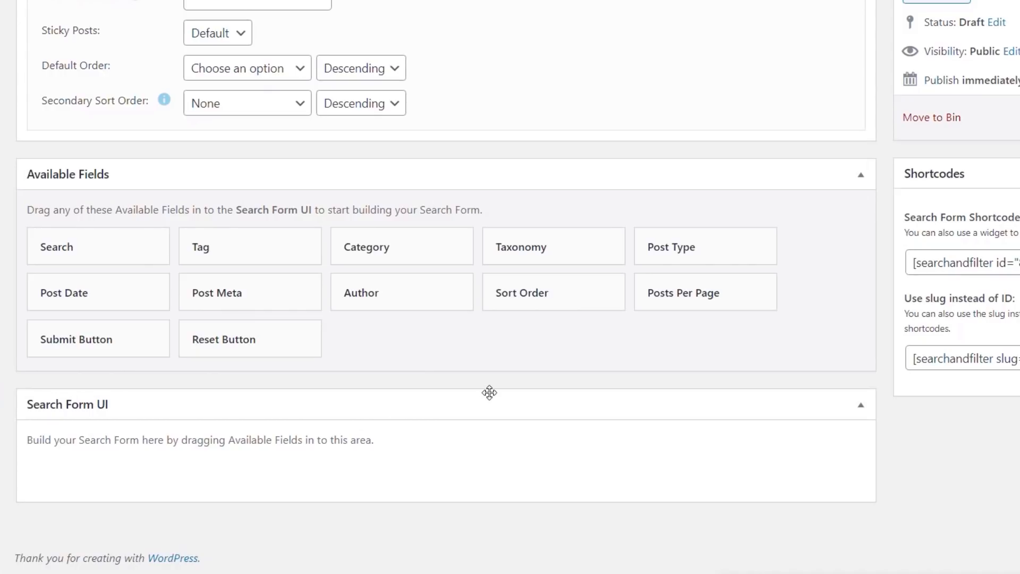
pyautogui.moveTo(549, 289); pyautogui.dragTo(184, 461)
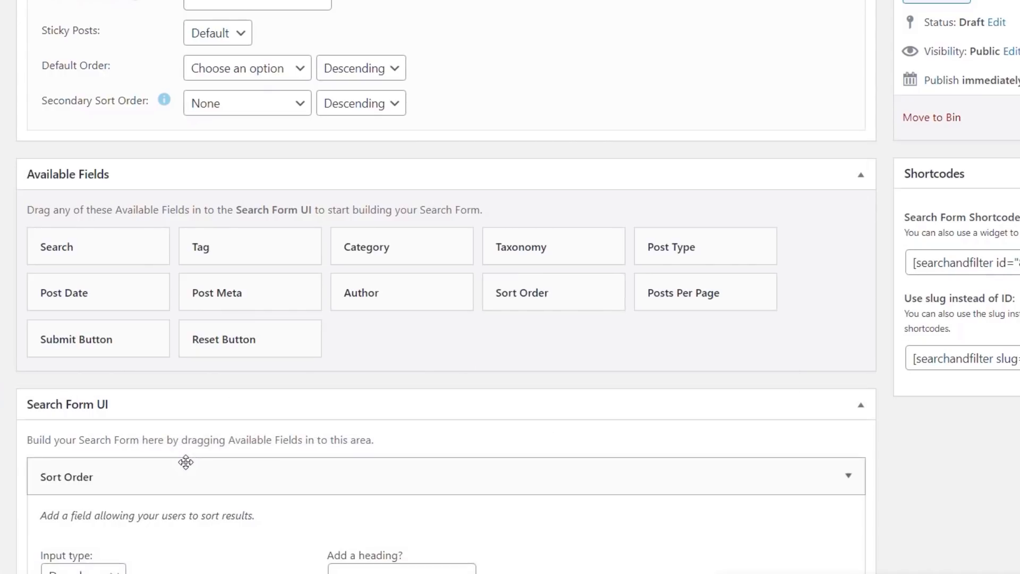
pyautogui.scroll(-2, 703, 435)
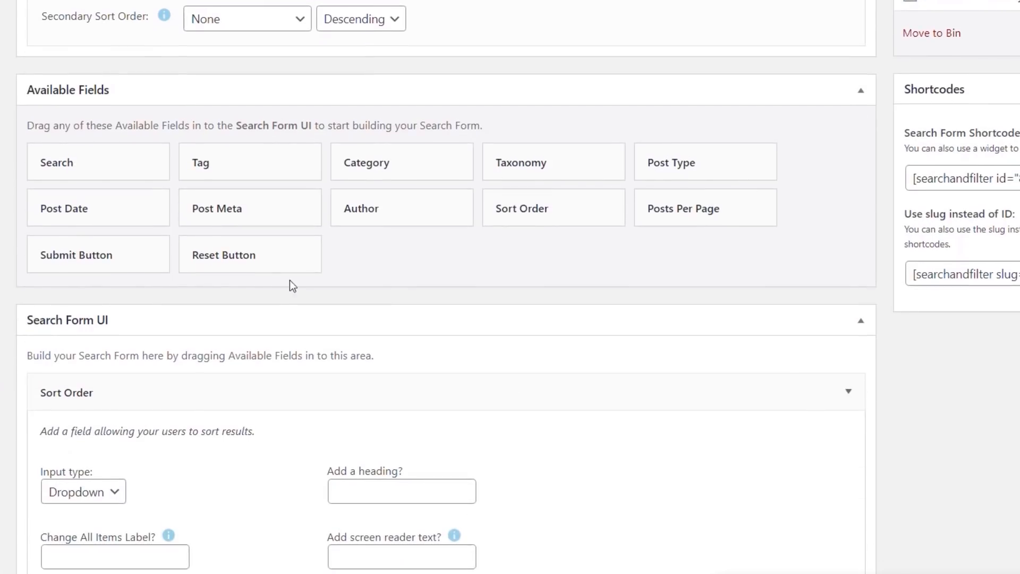
pyautogui.scroll(-2, 914, 409)
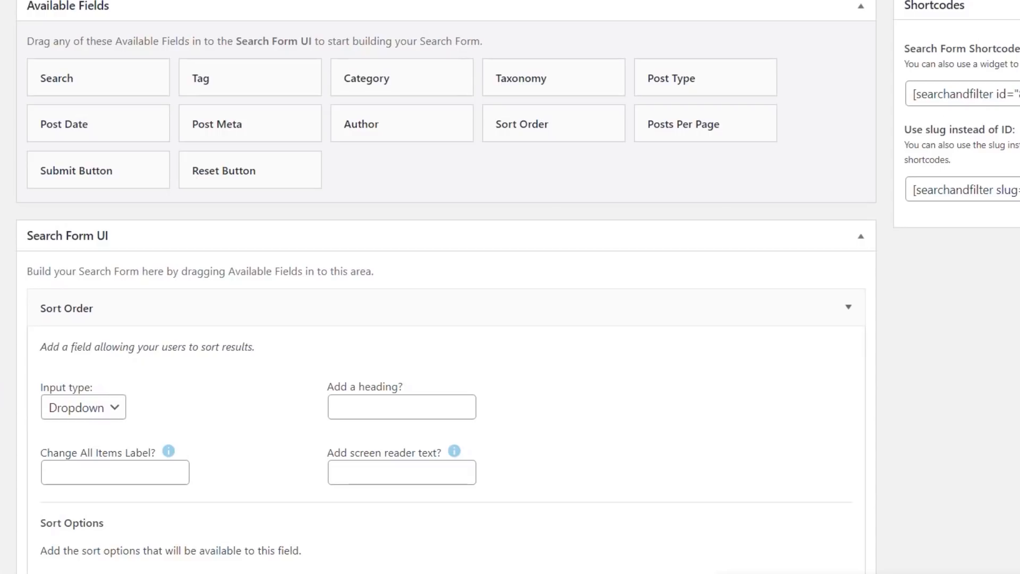
# Step: Set the Sort Order field's heading to "Sort by"
pyautogui.scroll(-3, 924, 364)
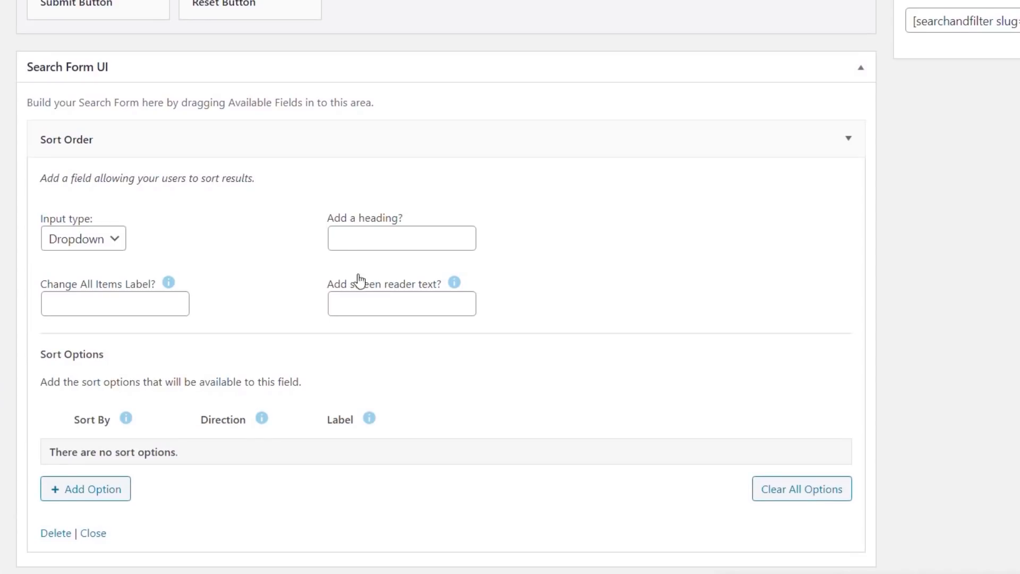
pyautogui.click(354, 239)
pyautogui.write('Sor')
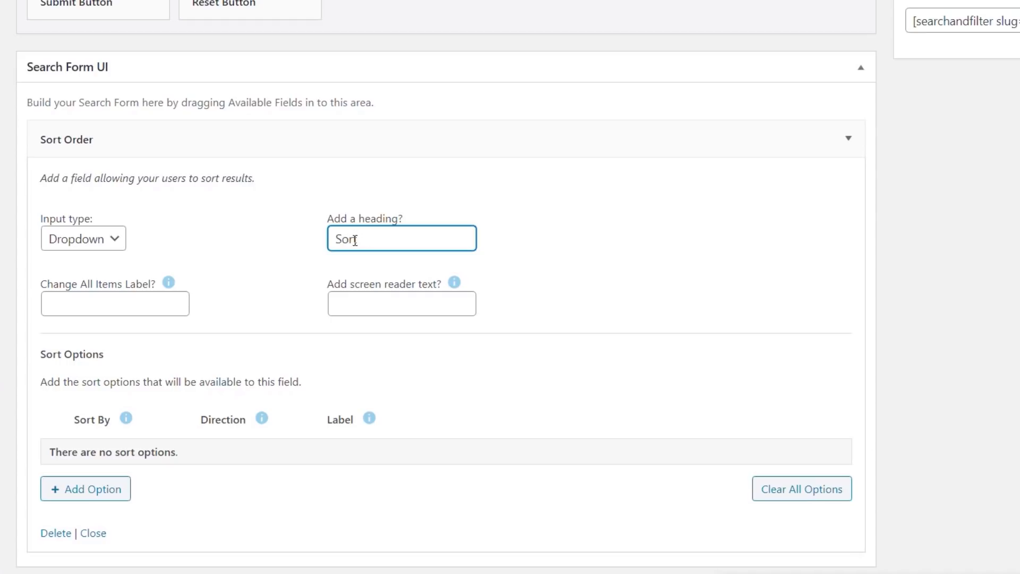
pyautogui.write('t by')
# Step: Add a sort option to the Sort Order field and set it to sort by Meta Value
pyautogui.scroll(-2, 668, 301)
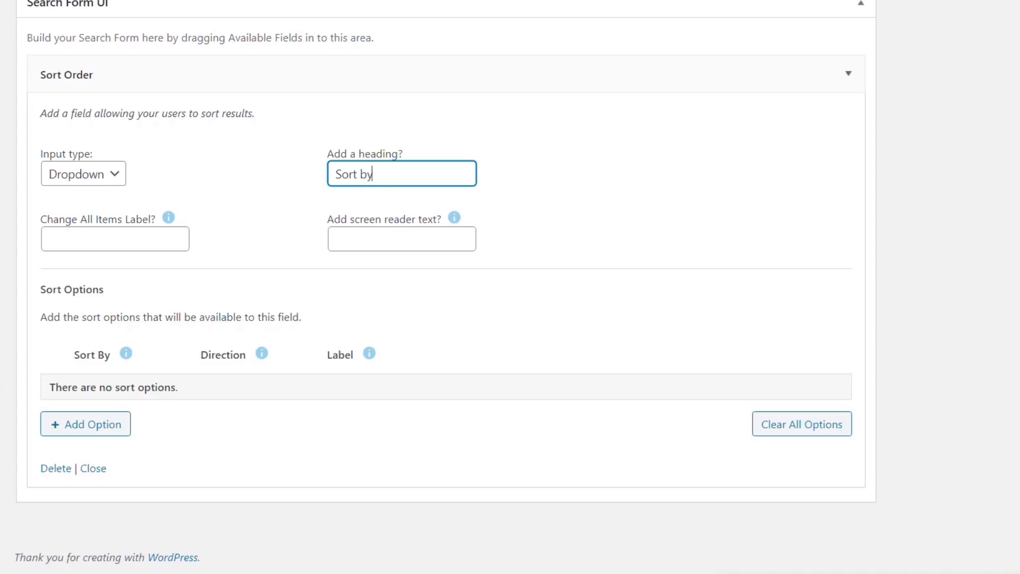
pyautogui.click(83, 425)
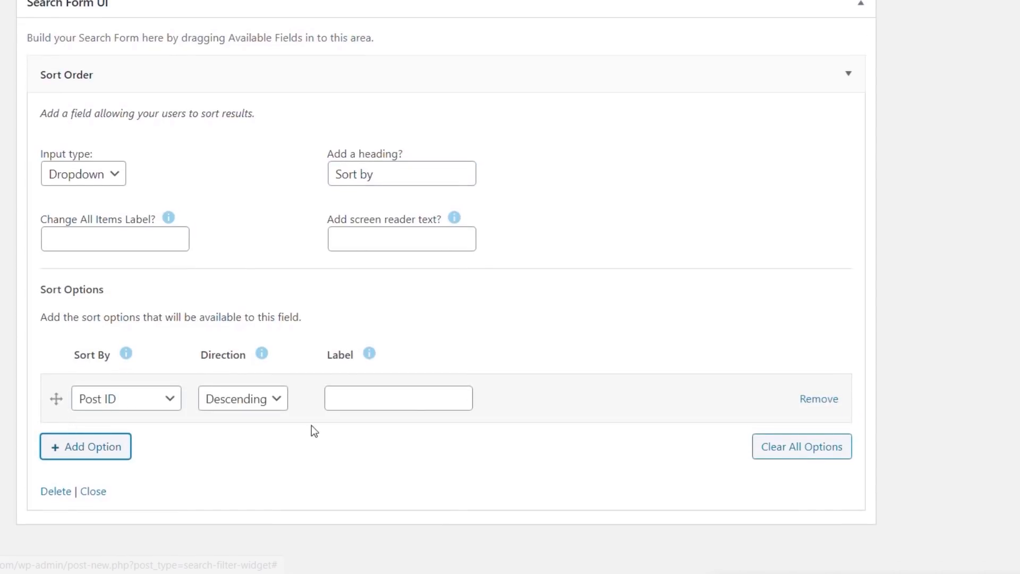
pyautogui.scroll(-1, 312, 428)
pyautogui.click(177, 391)
pyautogui.click(334, 410)
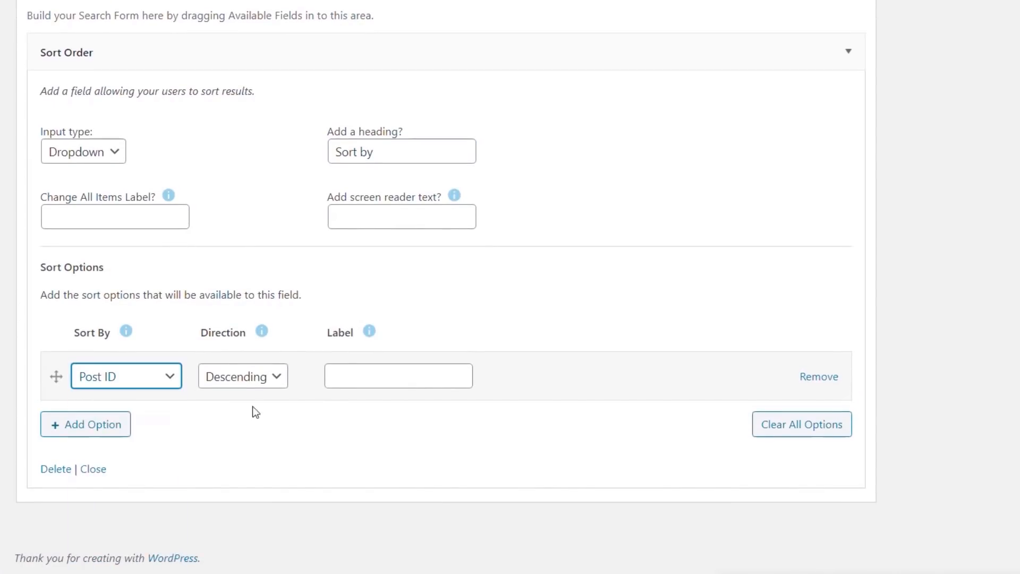
pyautogui.click(176, 379)
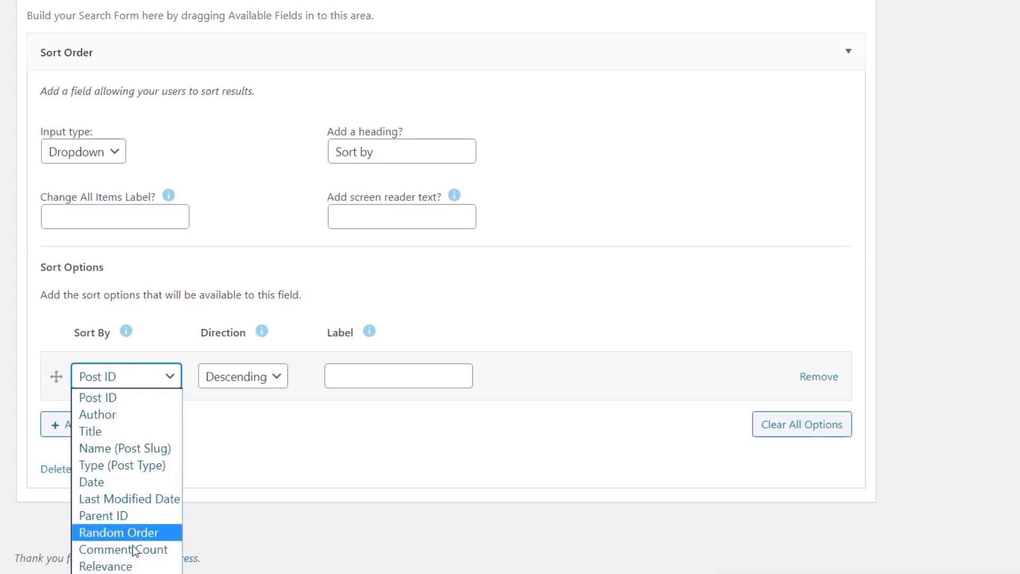
pyautogui.click(126, 573)
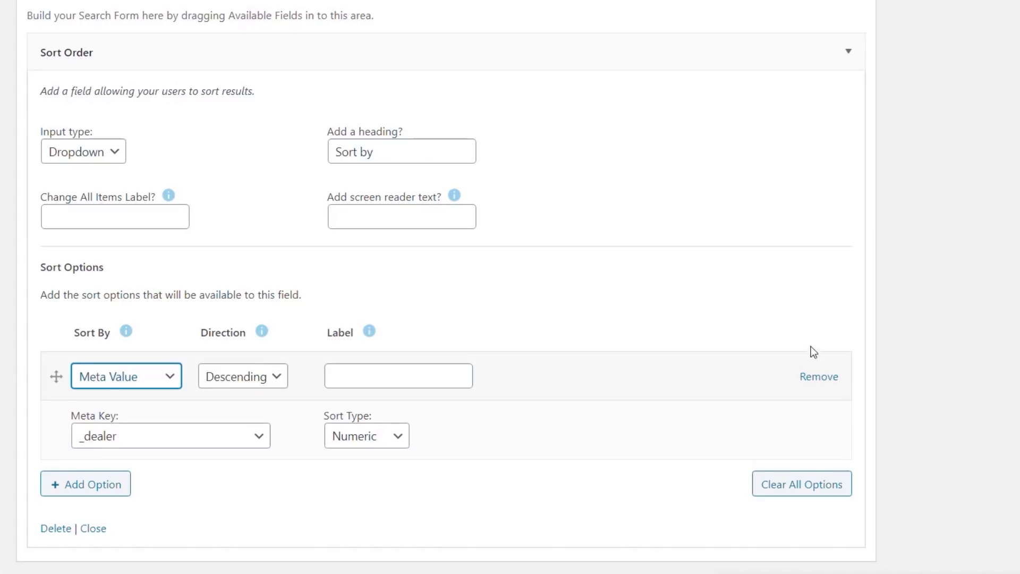
# Step: Label the sort option "by price (highest - lowest)" and set its meta key to vehicle_price
pyautogui.scroll(-2, 871, 376)
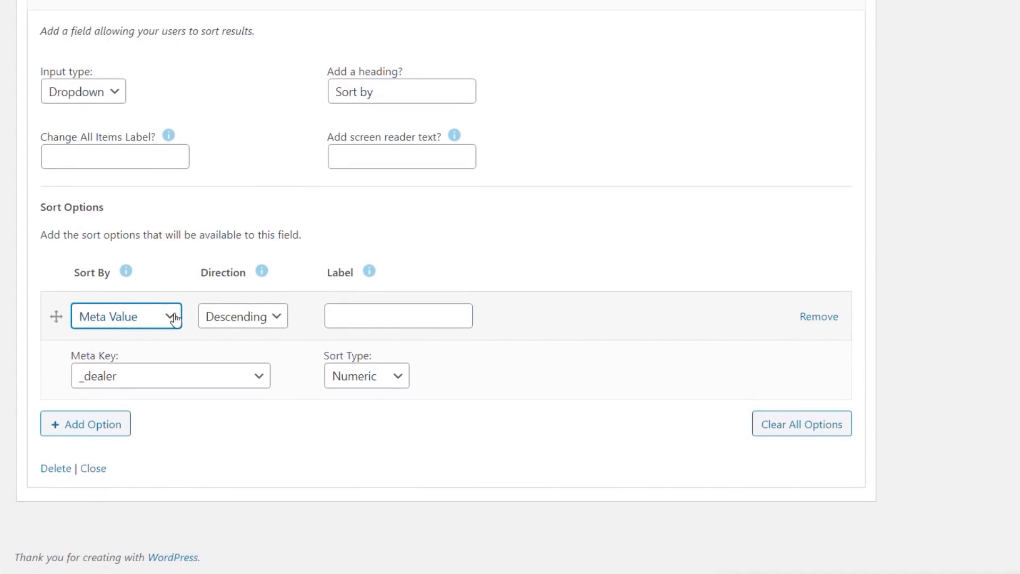
pyautogui.click(349, 317)
pyautogui.write('Sort by price (highest - lowest)')
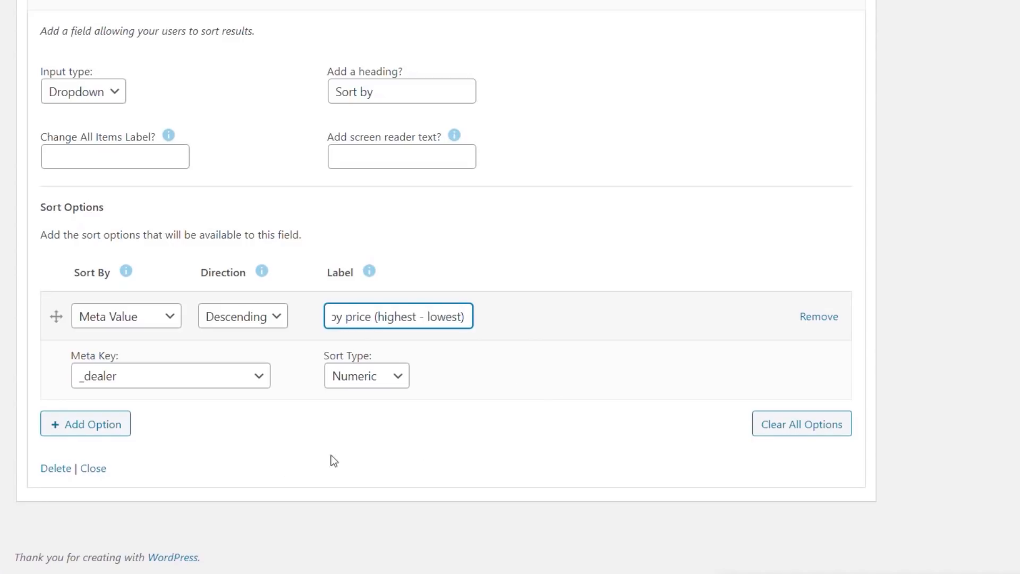
pyautogui.click(163, 383)
pyautogui.scroll(-1, 268, 452)
pyautogui.moveTo(268, 449); pyautogui.dragTo(270, 573)
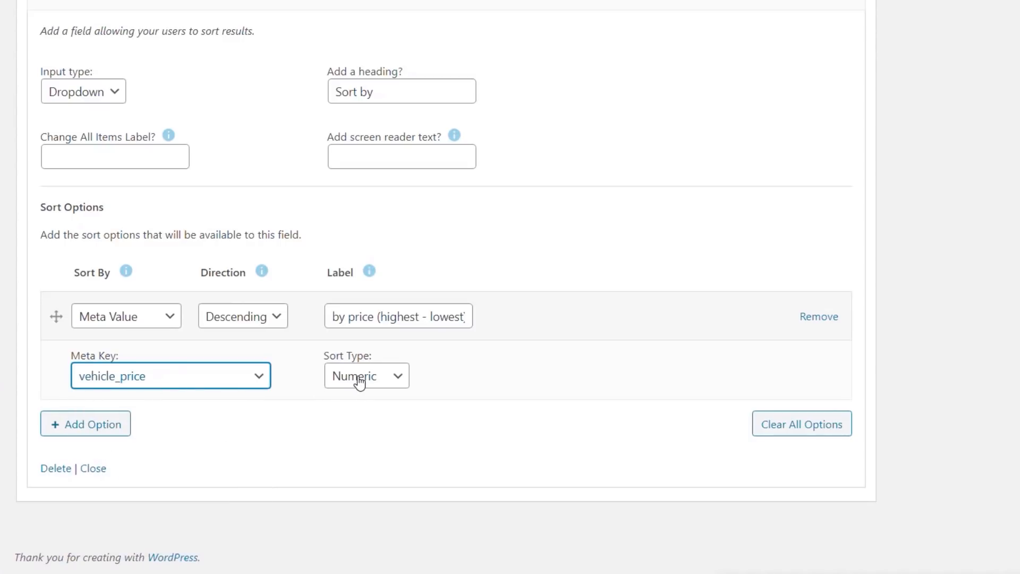
# Step: Add a second sort option that sorts by Meta Value in Ascending direction
pyautogui.click(104, 436)
pyautogui.scroll(-1, 451, 432)
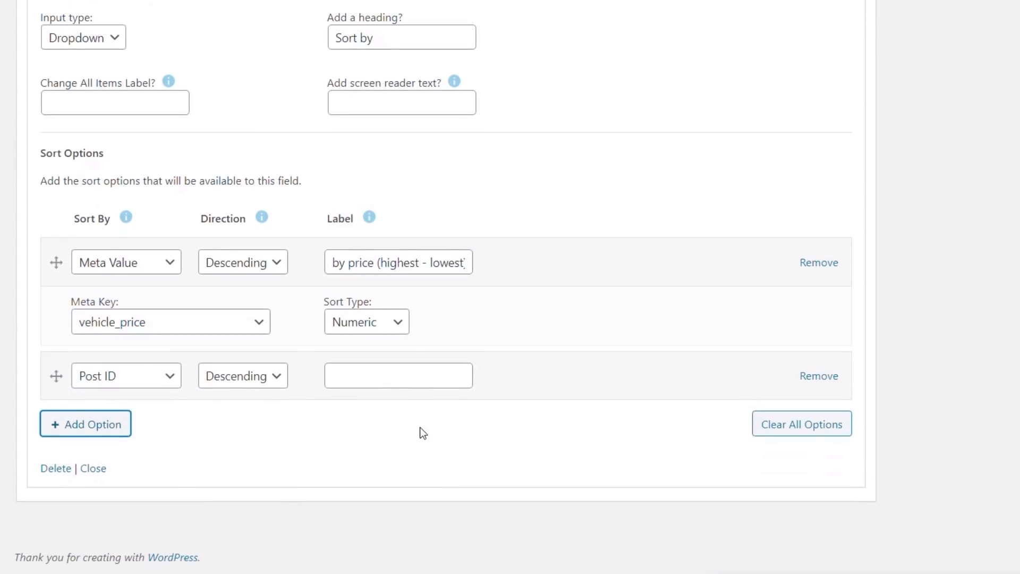
pyautogui.click(156, 382)
pyautogui.click(144, 573)
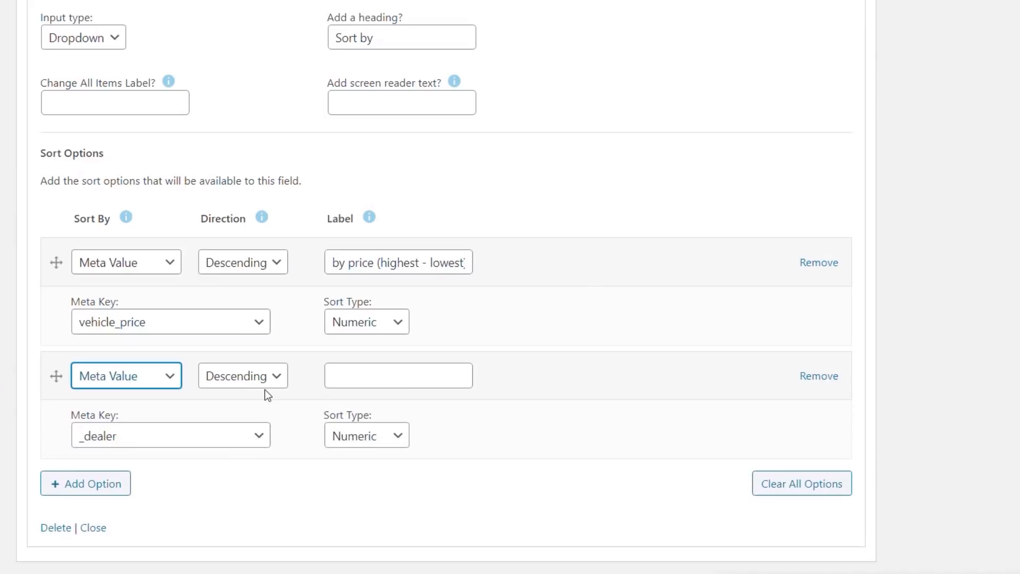
pyautogui.click(271, 382)
pyautogui.click(262, 413)
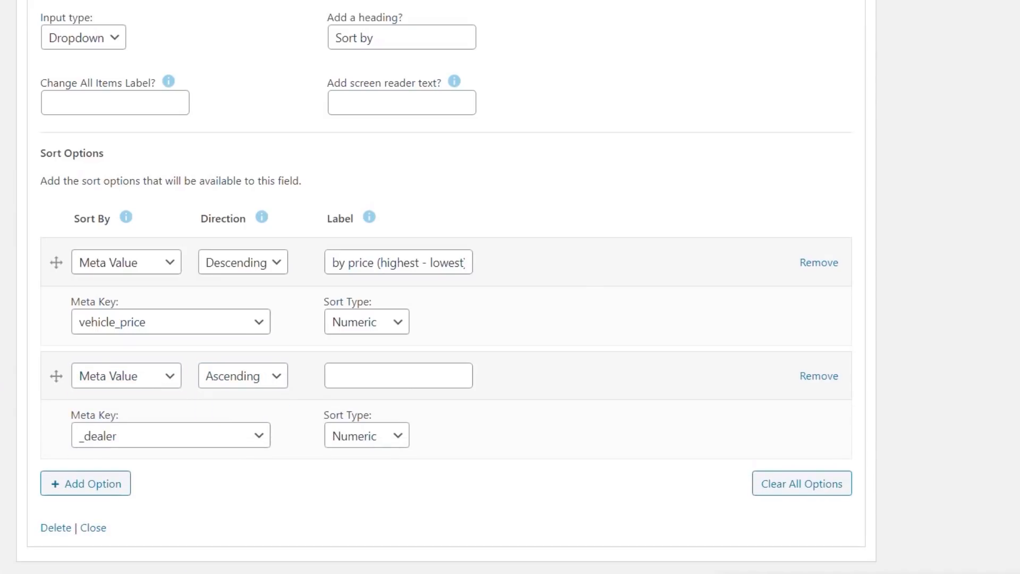
# Step: Label the second sort option "by price (lowest to highest)" and choose the vehicle price meta key for it
pyautogui.click(356, 378)
pyautogui.write('by price (lowest to highest)')
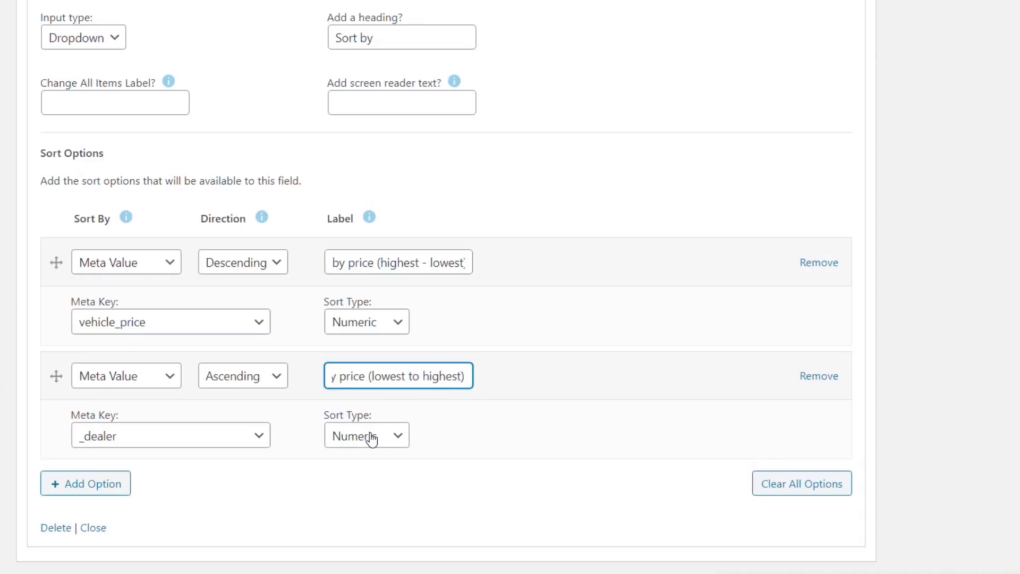
pyautogui.click(264, 441)
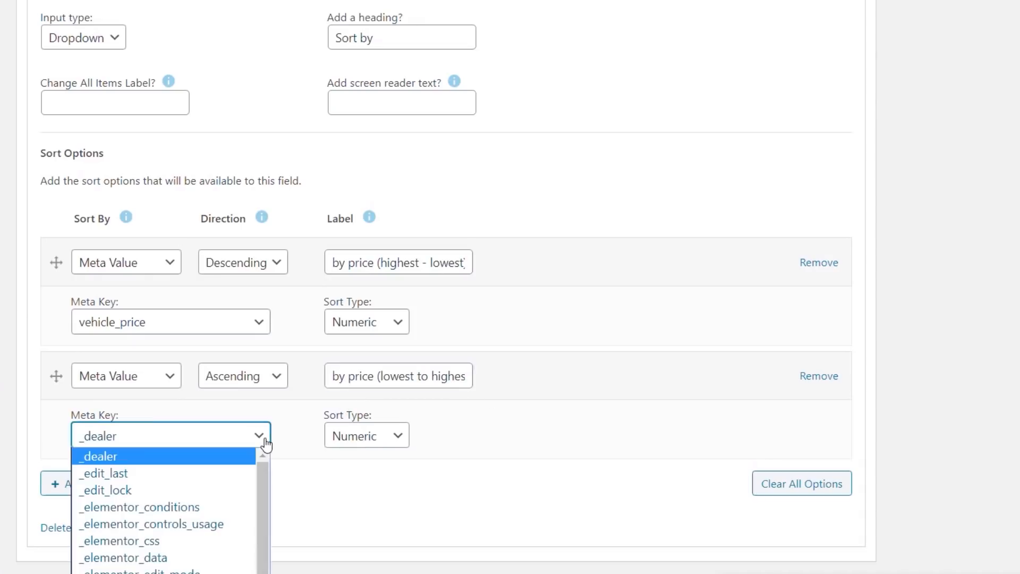
pyautogui.moveTo(266, 486); pyautogui.dragTo(263, 573)
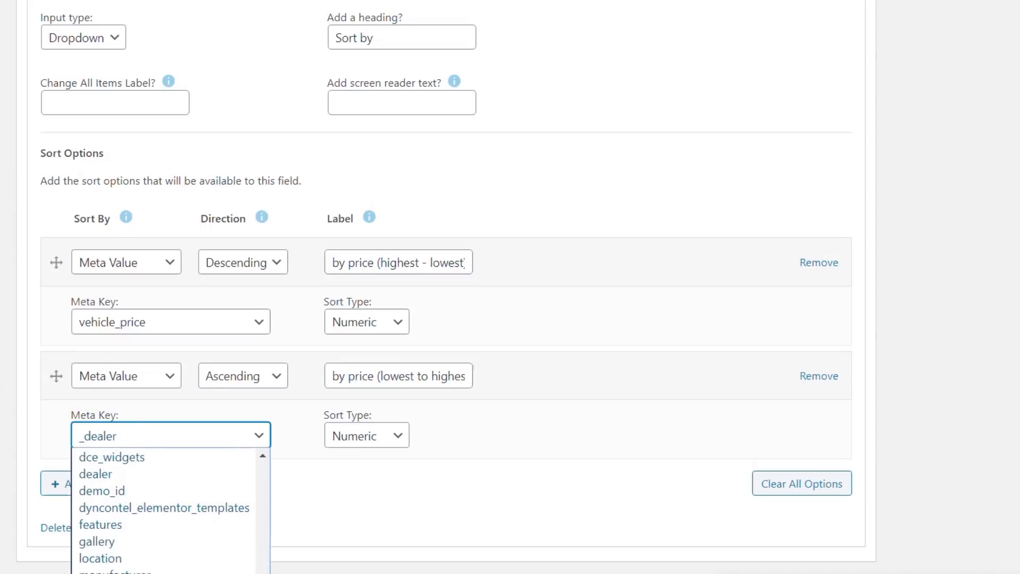
pyautogui.click(170, 573)
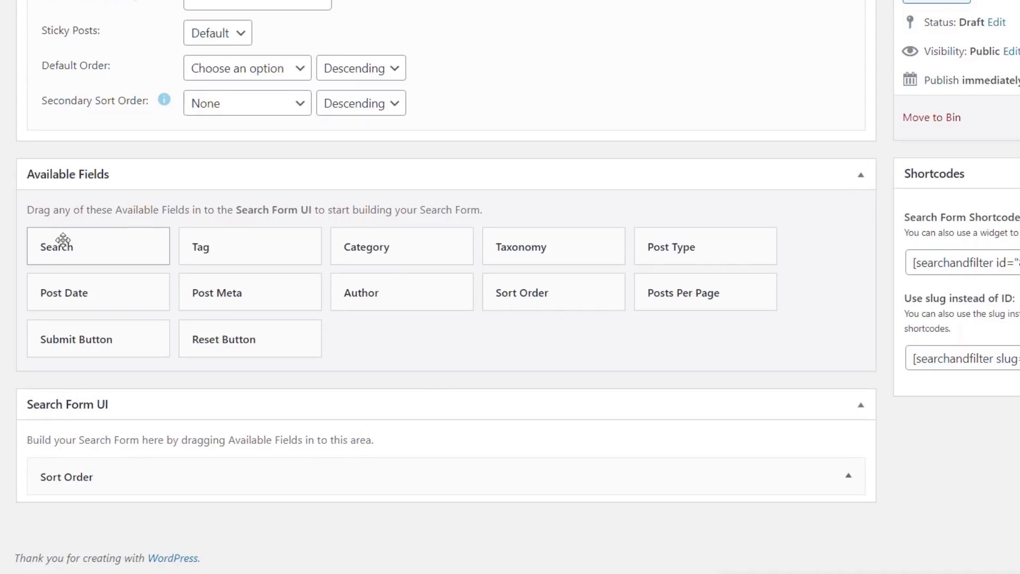
# Step: Add a Search field below Sort Order in the Search Form UI and give it the heading "Vehicle Search"
pyautogui.moveTo(66, 250); pyautogui.dragTo(127, 473)
pyautogui.click(83, 355)
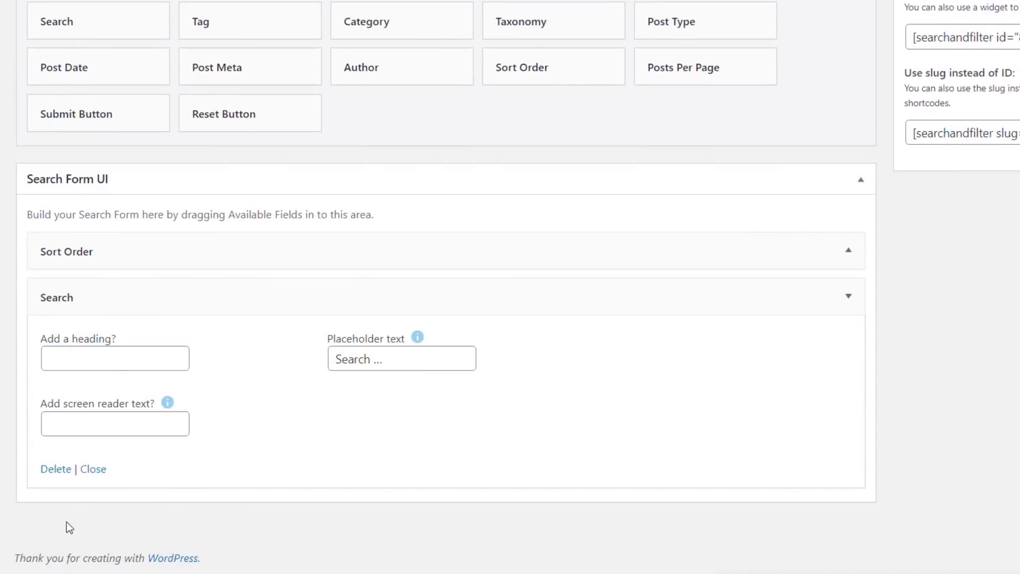
pyautogui.click(114, 357)
pyautogui.write('Vehicle Search')
# Step: Keep the Search field's placeholder as "Search ..." and set its screen reader text to "Vehicle Search Form"
pyautogui.click(378, 366)
pyautogui.write('...')
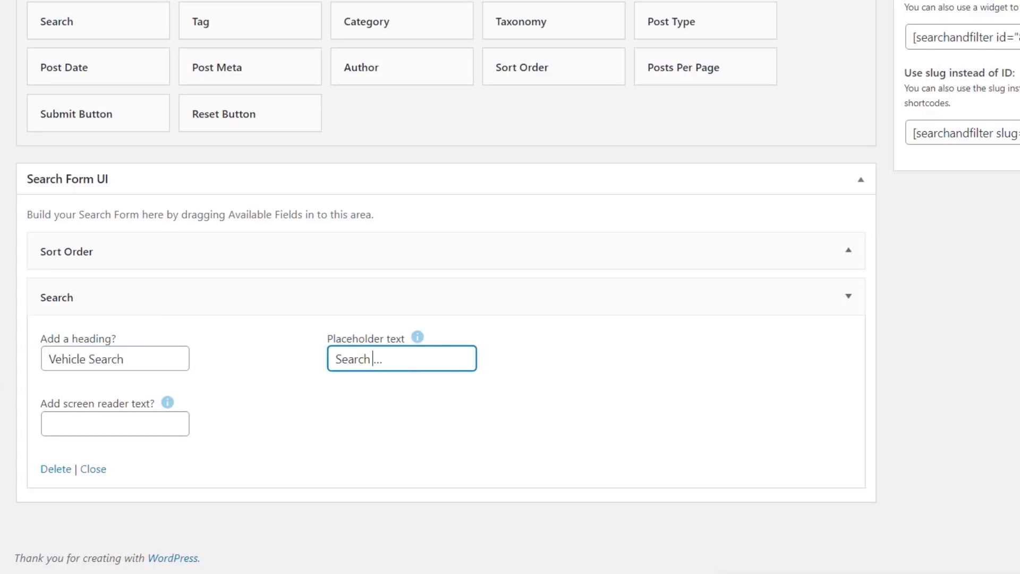
pyautogui.click(137, 422)
pyautogui.write('Vehicle Search')
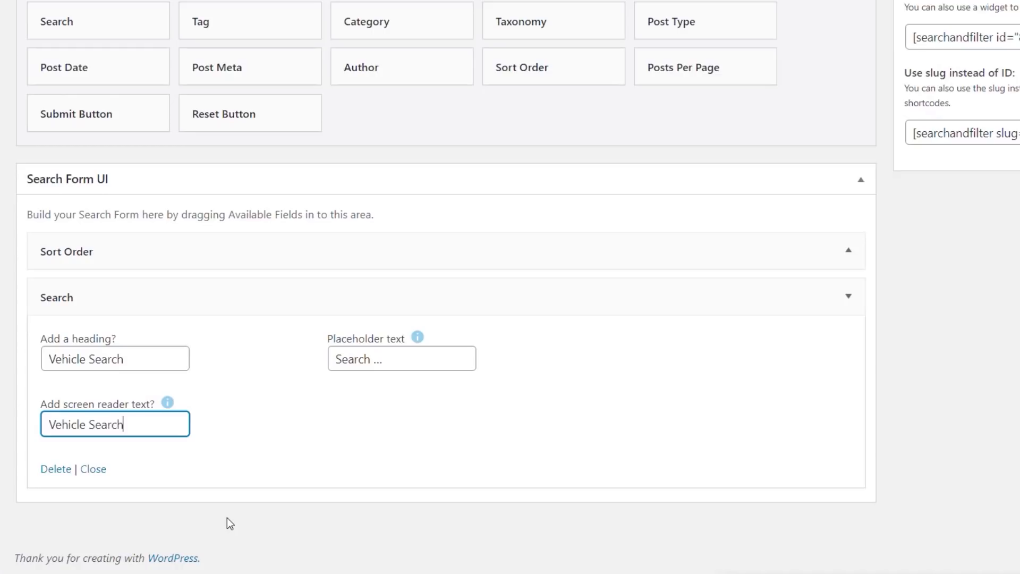
pyautogui.write('Form')
pyautogui.click(59, 300)
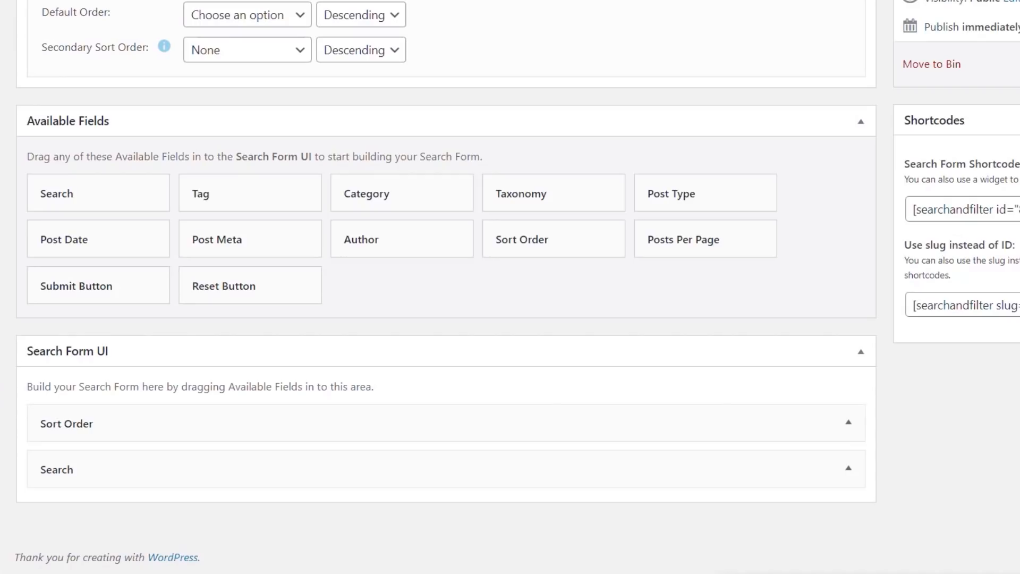
# Step: Add a Taxonomy field below Search, using the Manufacturers taxonomy with the Checkbox input type
pyautogui.moveTo(544, 198); pyautogui.dragTo(305, 488)
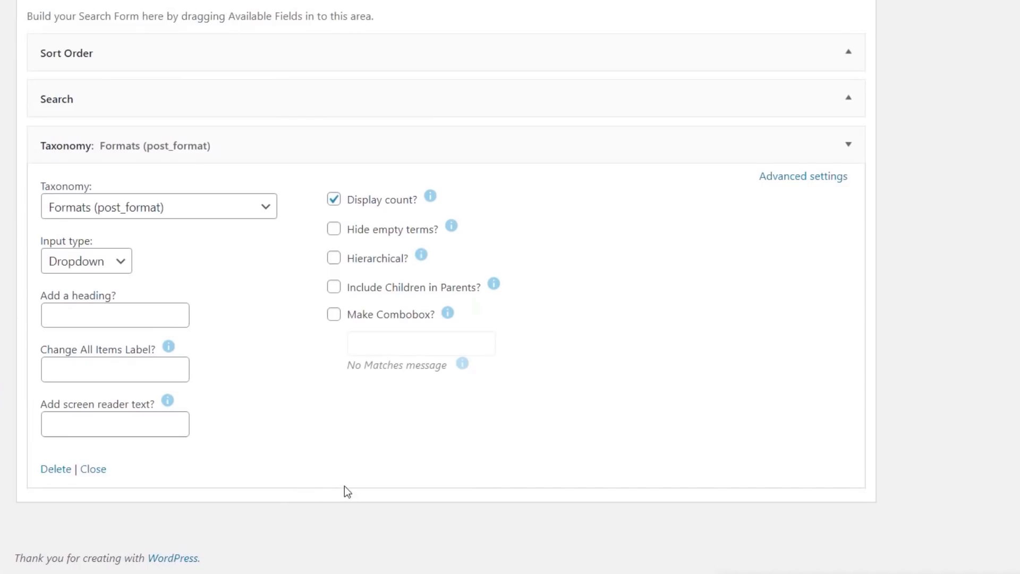
pyautogui.click(138, 213)
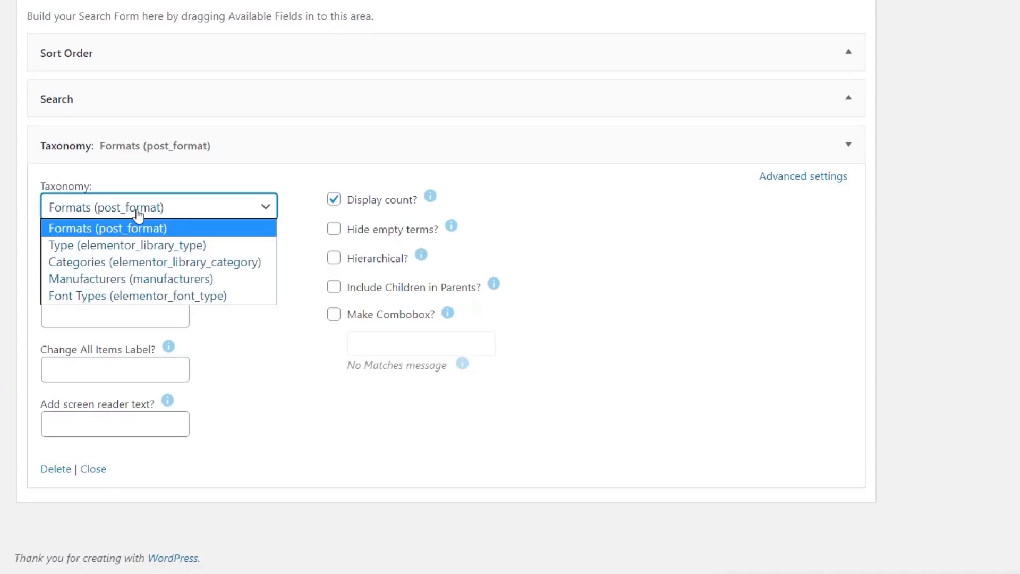
pyautogui.click(131, 283)
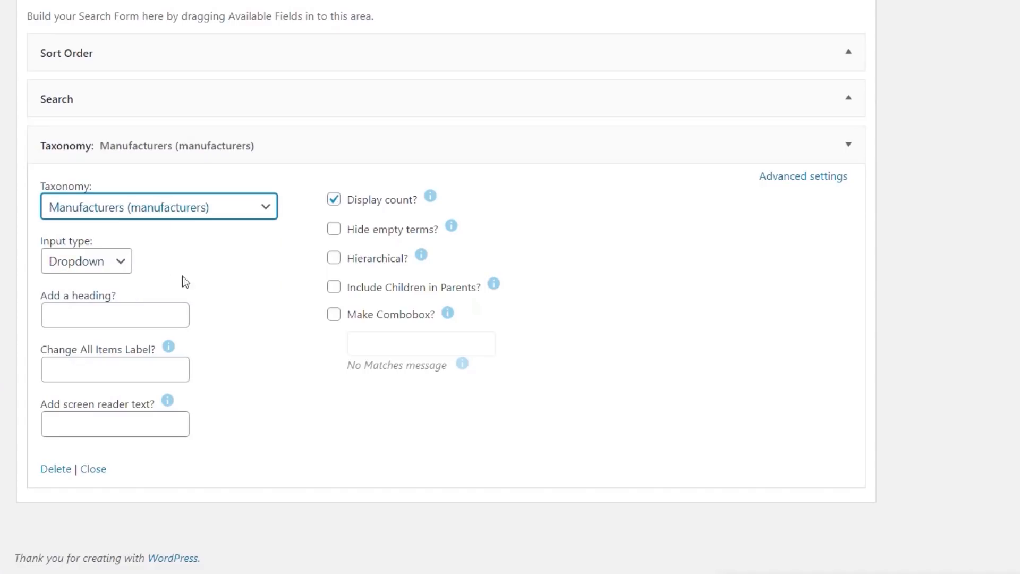
pyautogui.click(120, 268)
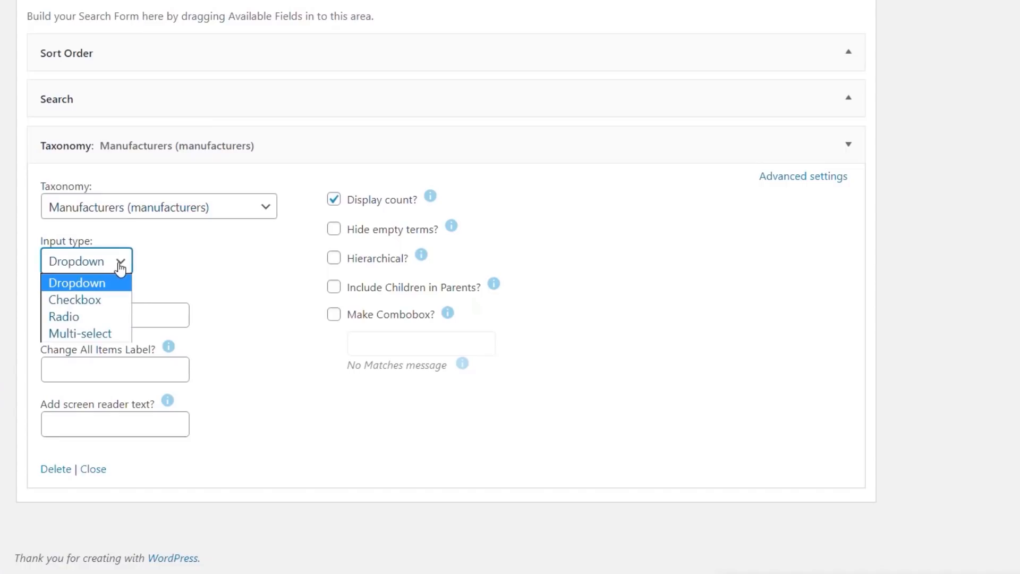
pyautogui.click(92, 301)
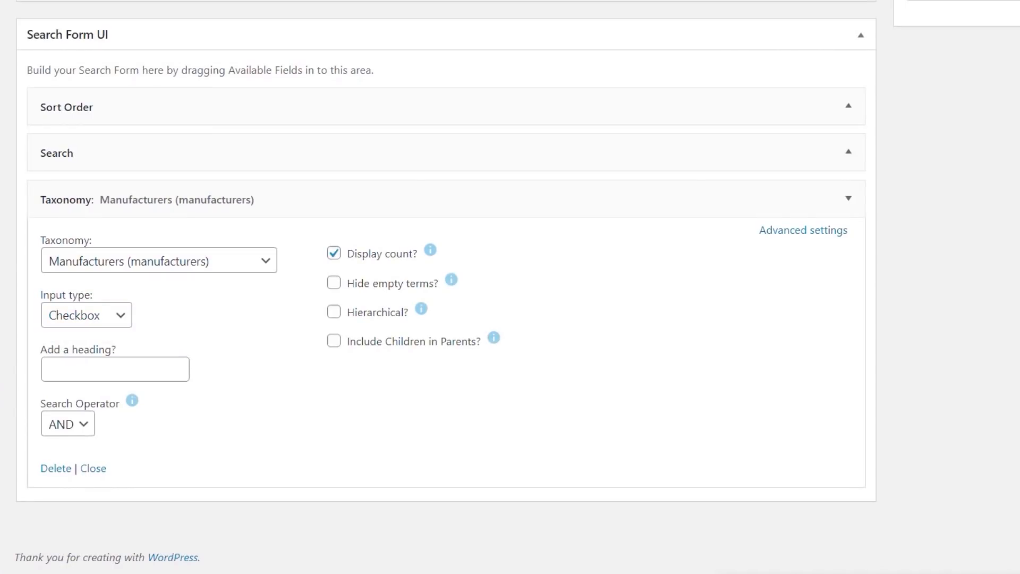
# Step: Give the Taxonomy field the heading "Manufacturers" and set its search operator to OR
pyautogui.click(91, 367)
pyautogui.write('Manufacturers')
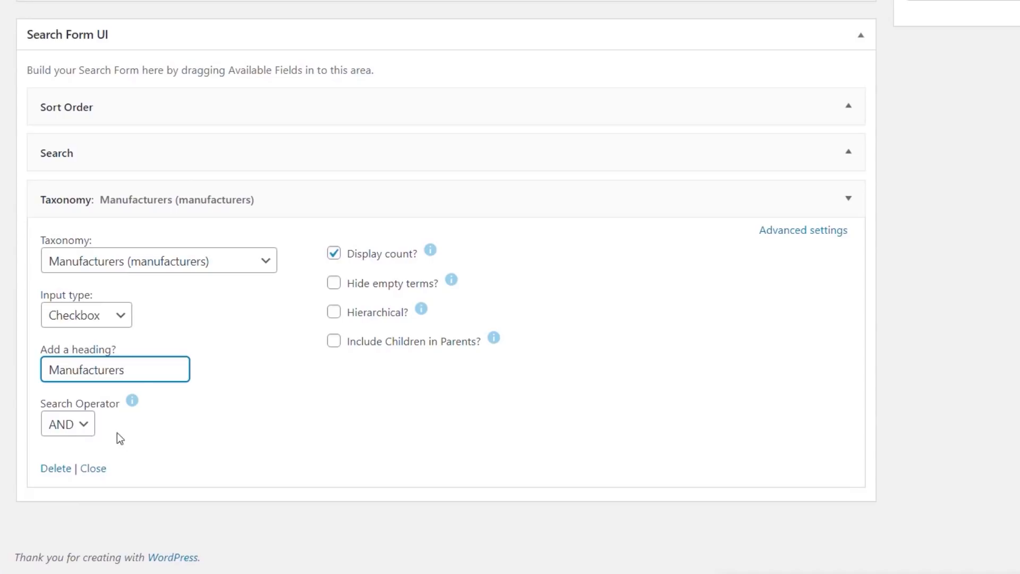
pyautogui.click(87, 428)
pyautogui.click(70, 460)
pyautogui.click(288, 438)
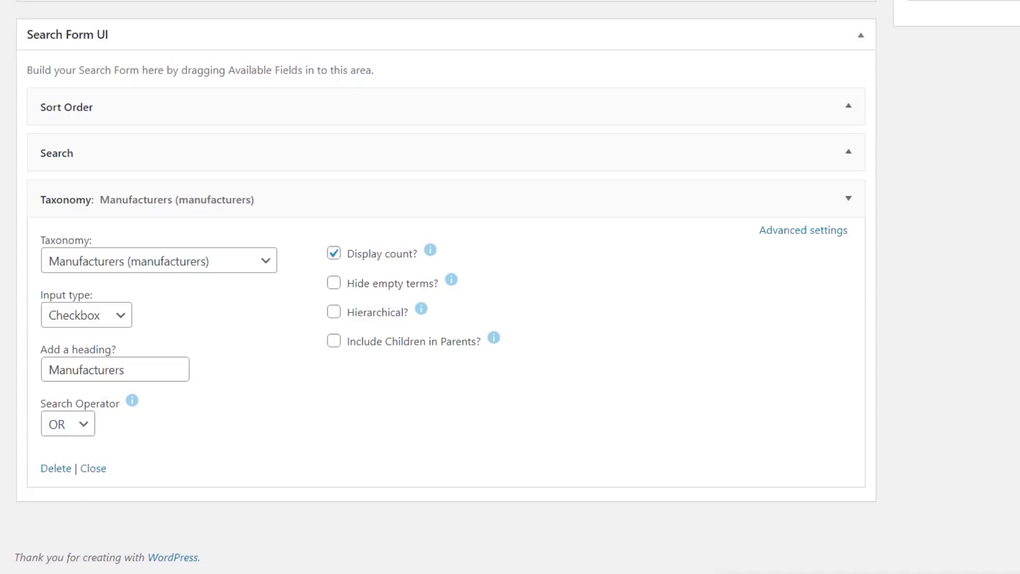
pyautogui.click(150, 200)
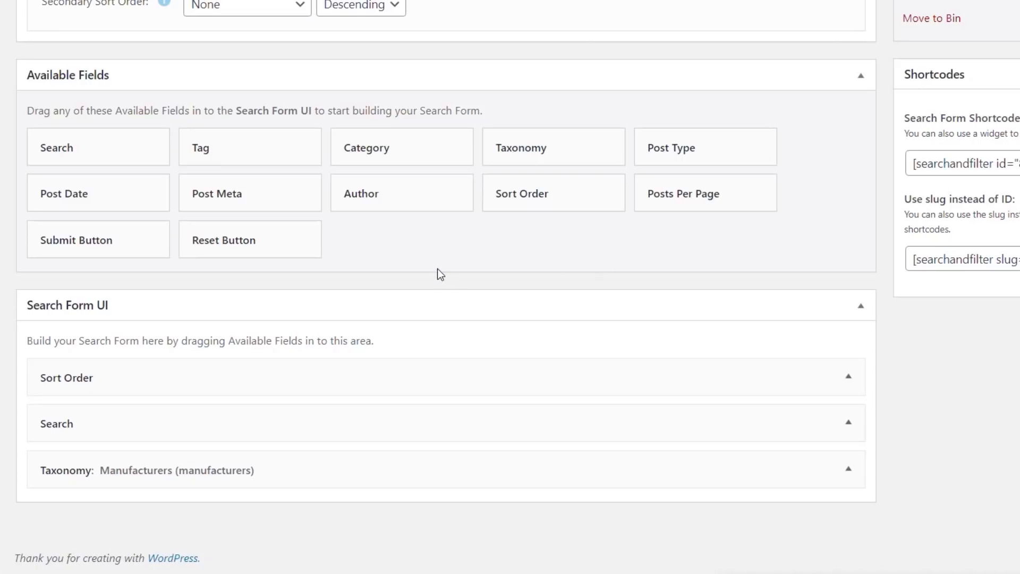
# Step: Add a Post Meta field below the Manufacturers taxonomy and give its range slider the heading "Price Range"
pyautogui.moveTo(223, 196); pyautogui.dragTo(232, 541)
pyautogui.scroll(-10, 830, 493)
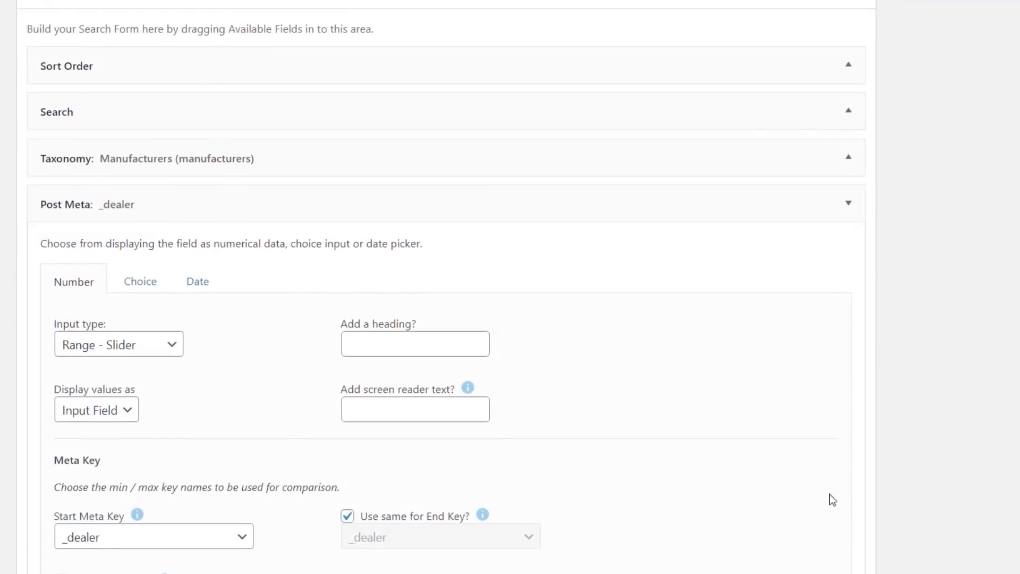
pyautogui.scroll(1, 911, 475)
pyautogui.scroll(-1, 911, 474)
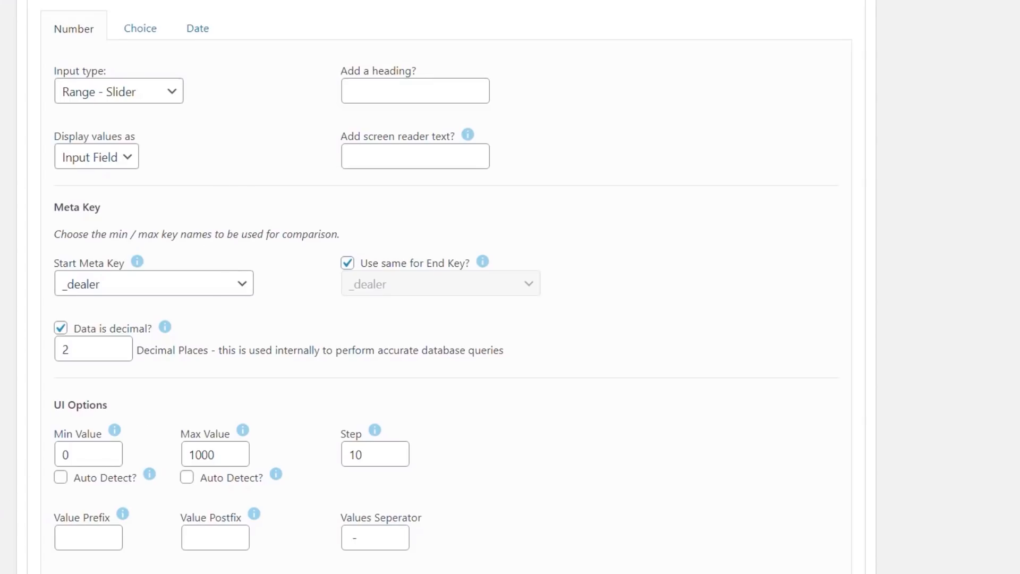
pyautogui.click(383, 88)
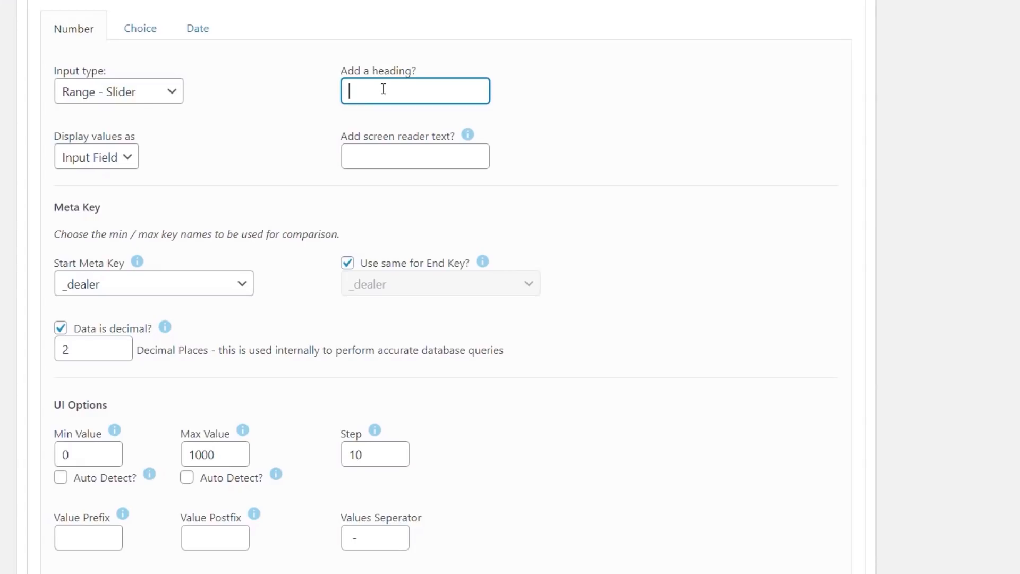
pyautogui.write('Price Range')
# Step: Display the price slider's values as Plain Text and set its screen reader text to "Price Range Slider"
pyautogui.click(128, 159)
pyautogui.click(121, 196)
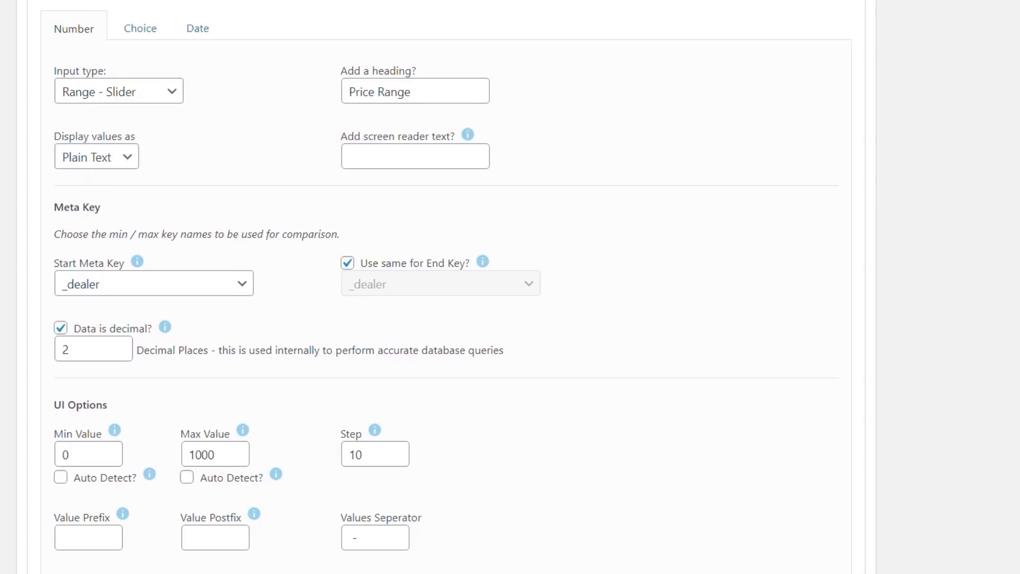
pyautogui.click(366, 157)
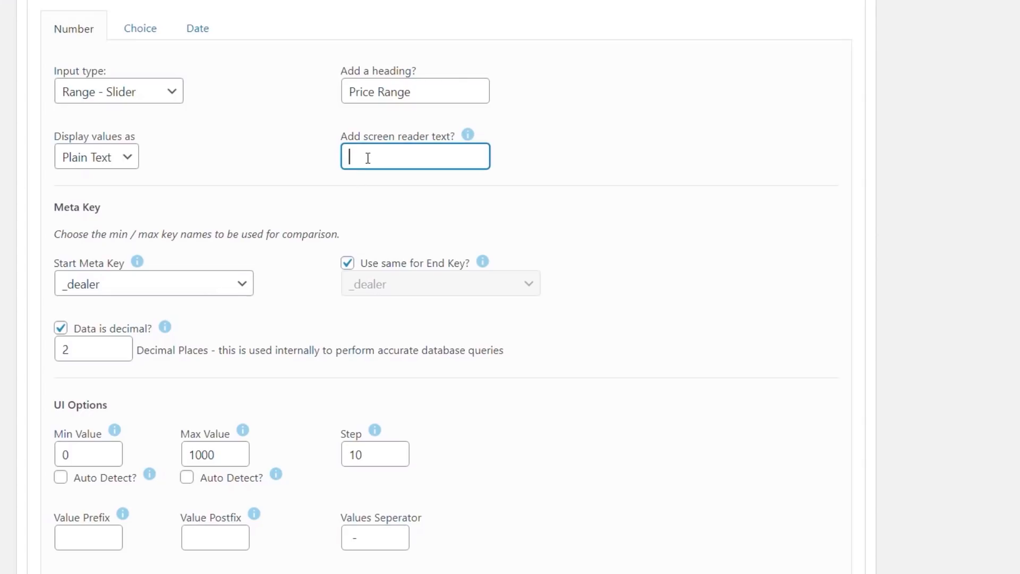
pyautogui.write('Price Range Slider')
pyautogui.scroll(-2, 597, 463)
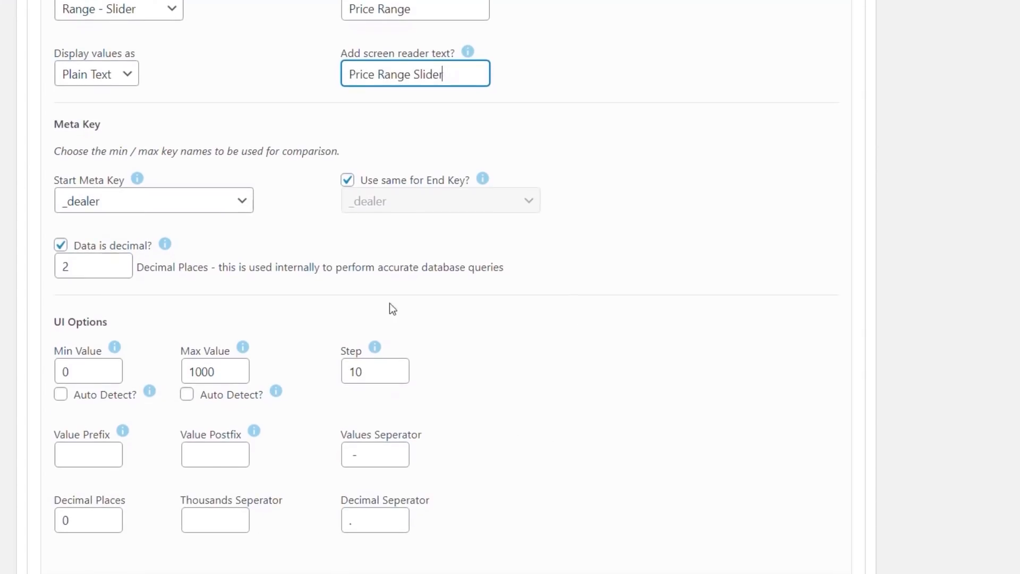
# Step: Set the Price Range slider's start meta key to vehicle_price and turn off its decimal data option
pyautogui.click(147, 210)
pyautogui.moveTo(239, 259); pyautogui.dragTo(246, 426)
pyautogui.moveTo(249, 442); pyautogui.dragTo(250, 455)
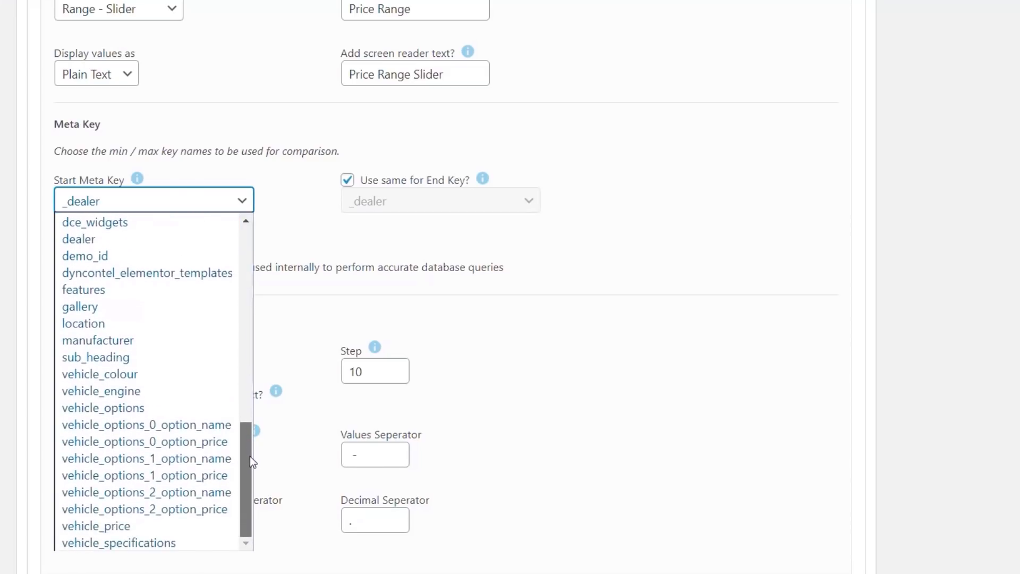
pyautogui.click(103, 526)
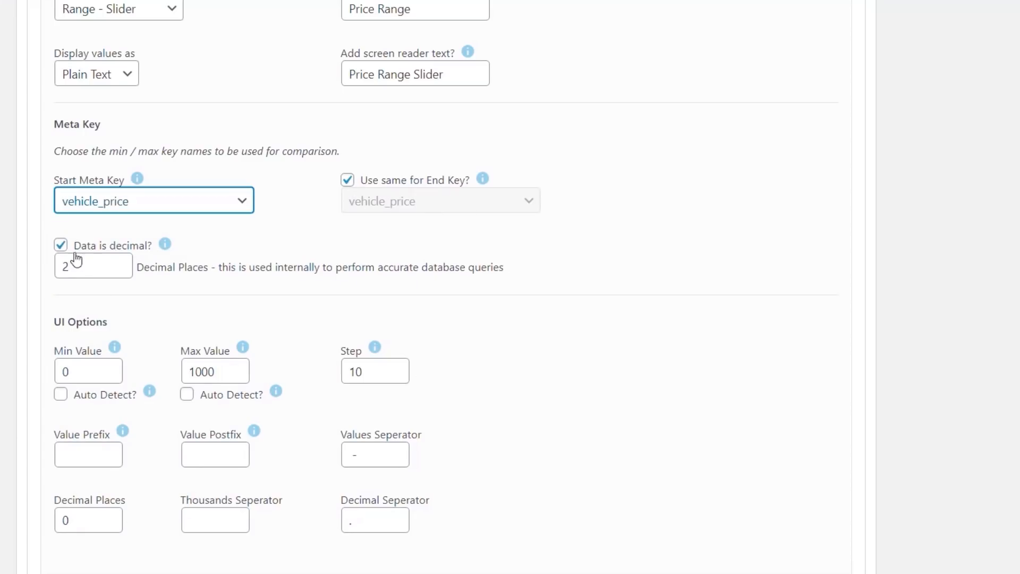
pyautogui.click(60, 245)
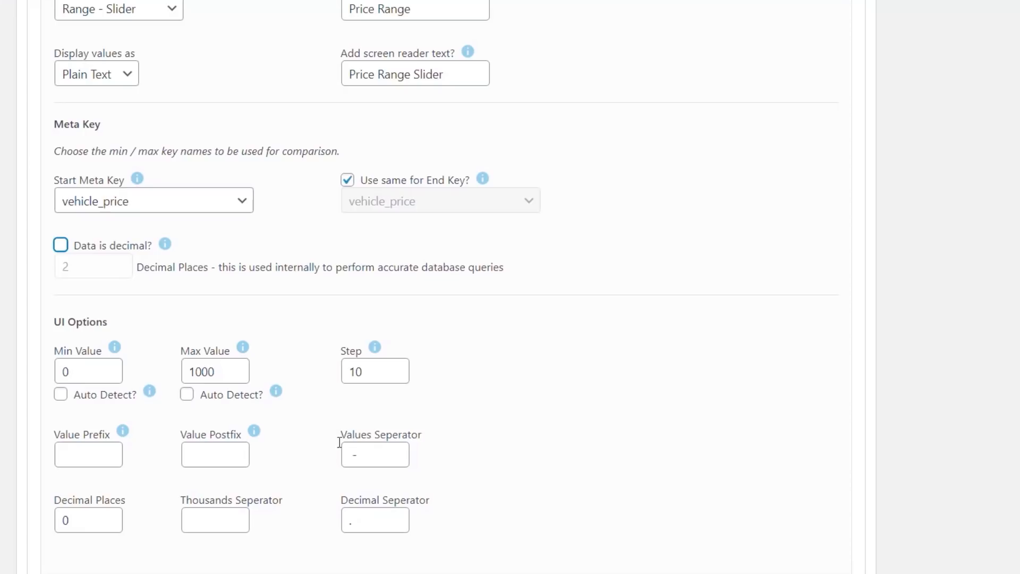
# Step: Give the price slider a minimum of 1000, a maximum of 40000, a step of 1000 and the value prefix £
pyautogui.click(63, 373)
pyautogui.write('1000')
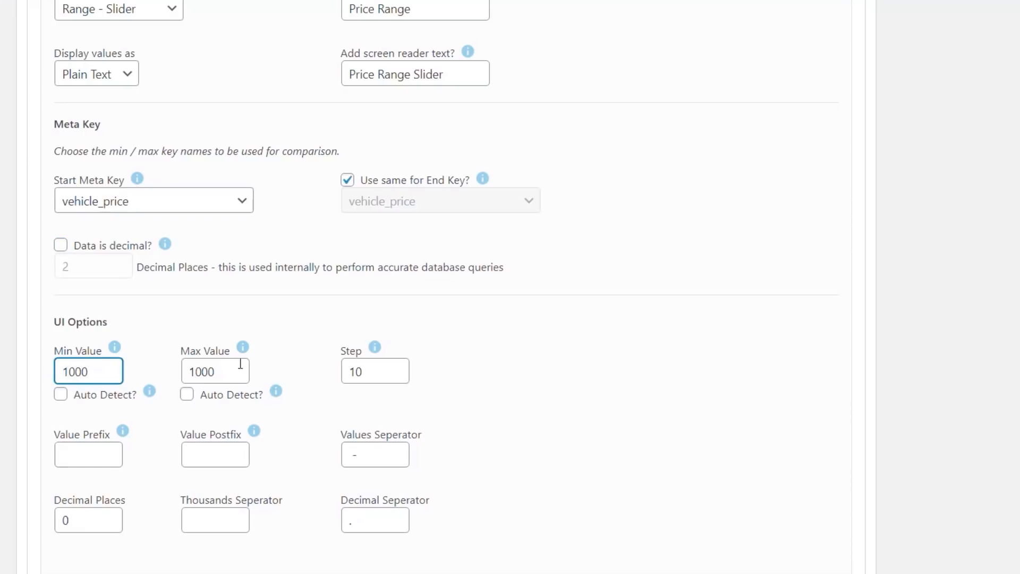
pyautogui.moveTo(196, 371); pyautogui.dragTo(190, 371)
pyautogui.write('40')
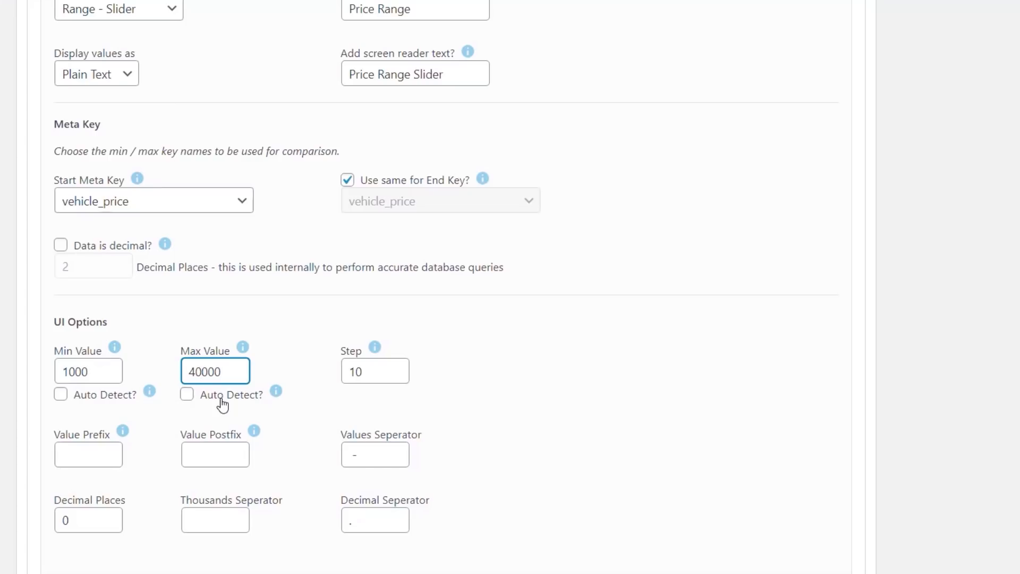
pyautogui.click(368, 368)
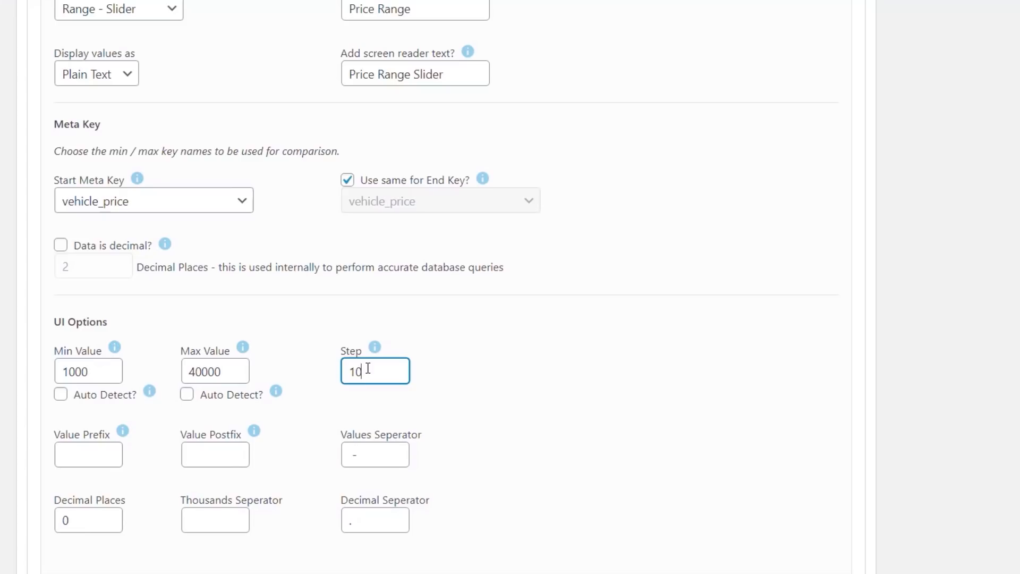
pyautogui.write('000')
pyautogui.click(70, 459)
pyautogui.write('£')
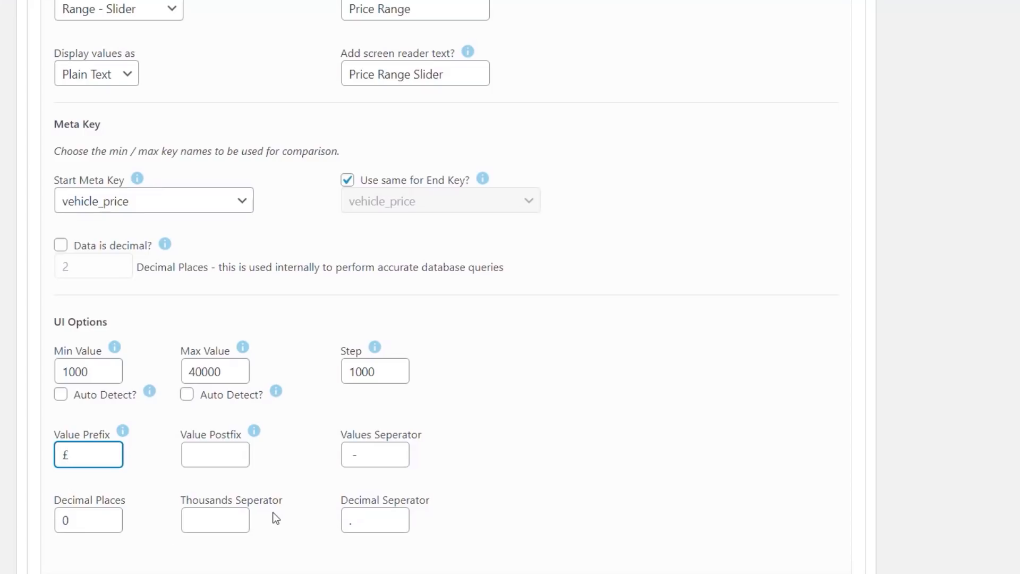
# Step: Publish the Vehicle Filters search form and select its slug-based shortcode
pyautogui.scroll(5, 371, 433)
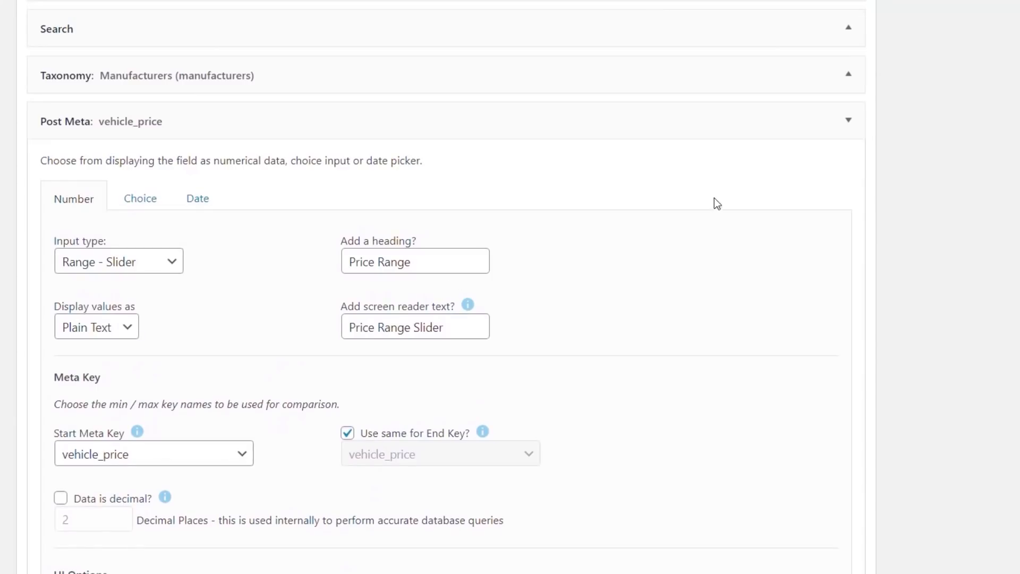
pyautogui.scroll(9, 643, 212)
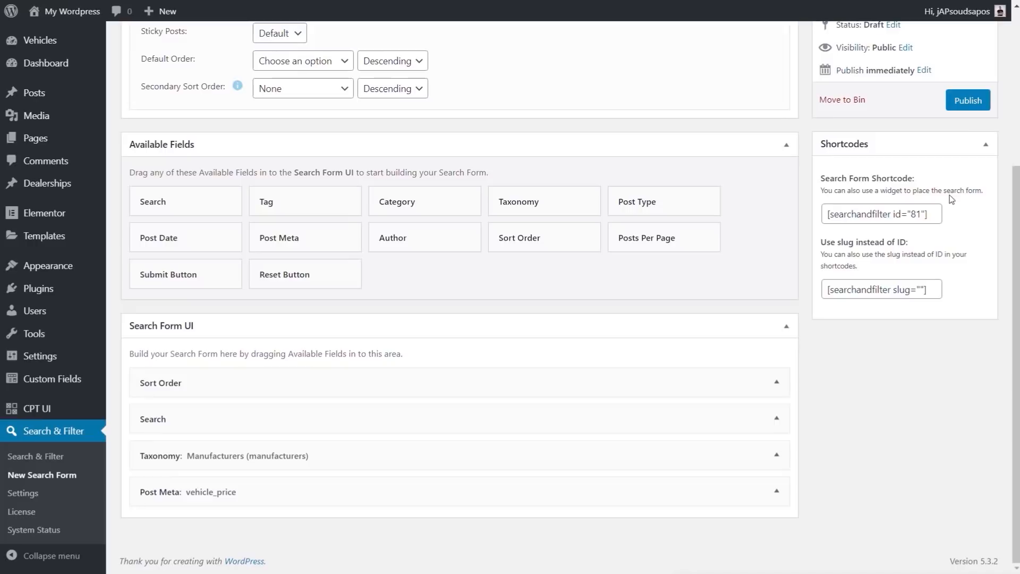
pyautogui.click(962, 102)
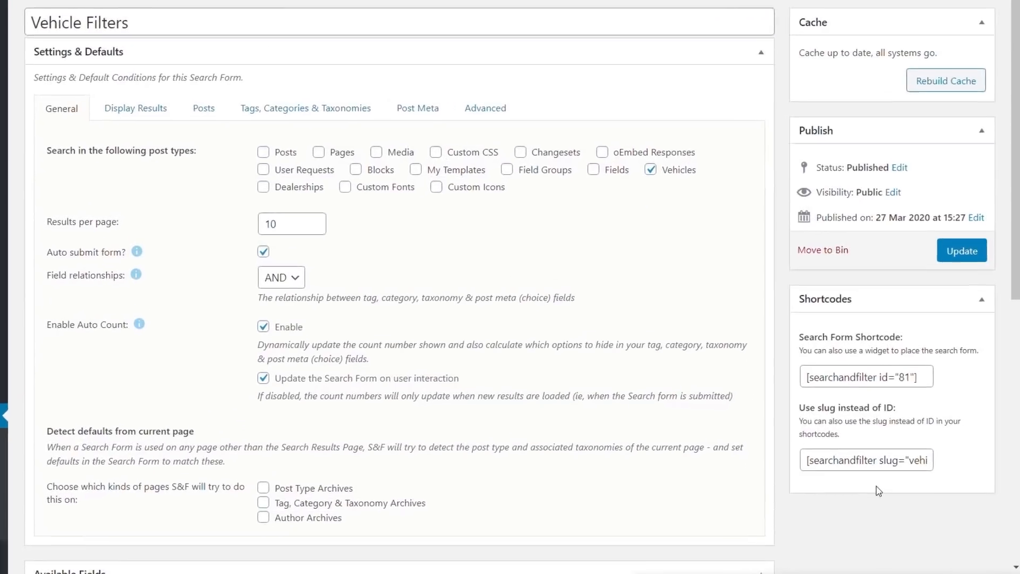
pyautogui.moveTo(750, 326); pyautogui.dragTo(920, 354)
pyautogui.moveTo(750, 432); pyautogui.dragTo(936, 440)
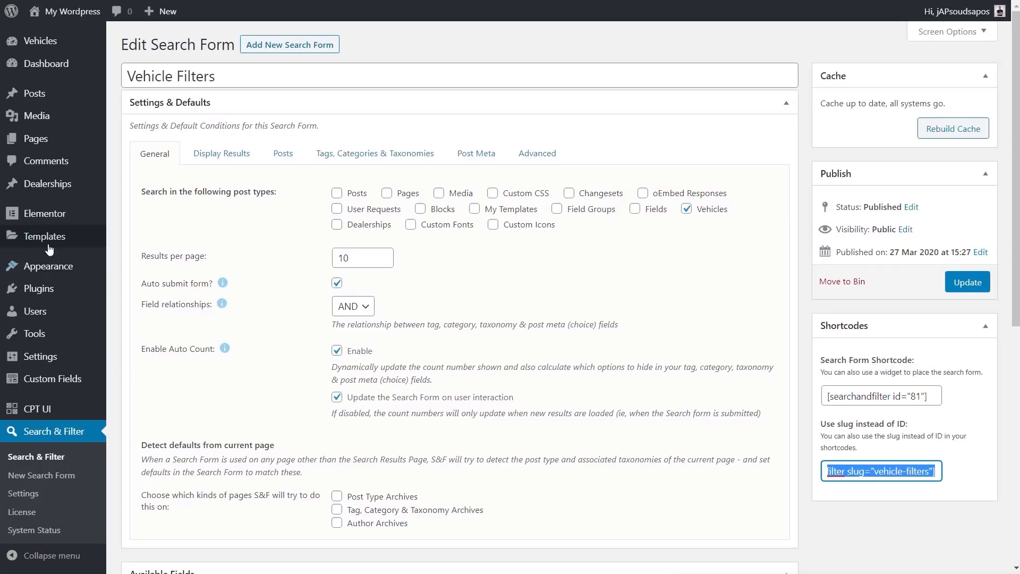
# Step: Open the Default Vehicle Archive theme template in Elementor and bring the car listings into view
pyautogui.moveTo(80, 238)
pyautogui.click(140, 280)
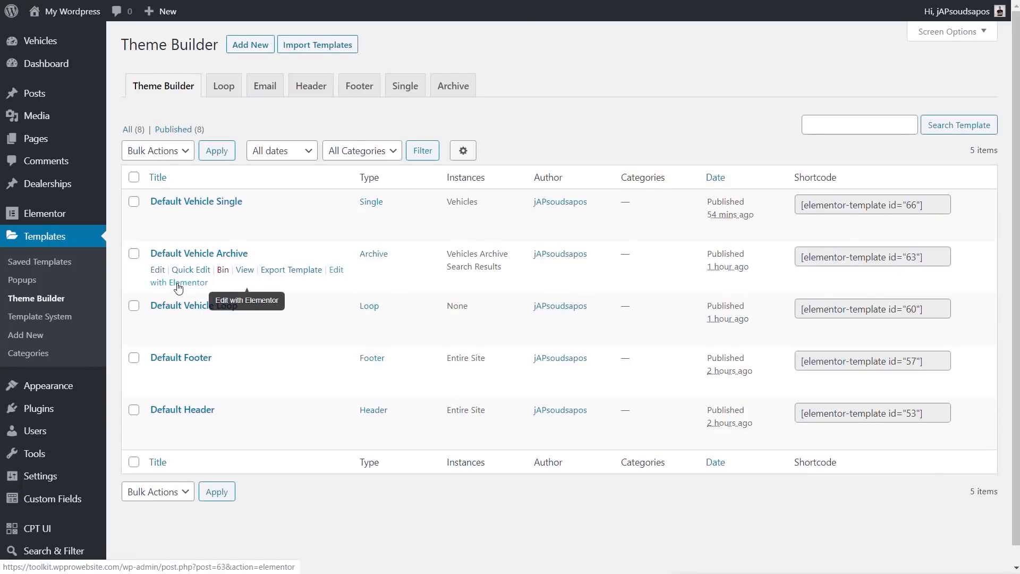
pyautogui.click(178, 285)
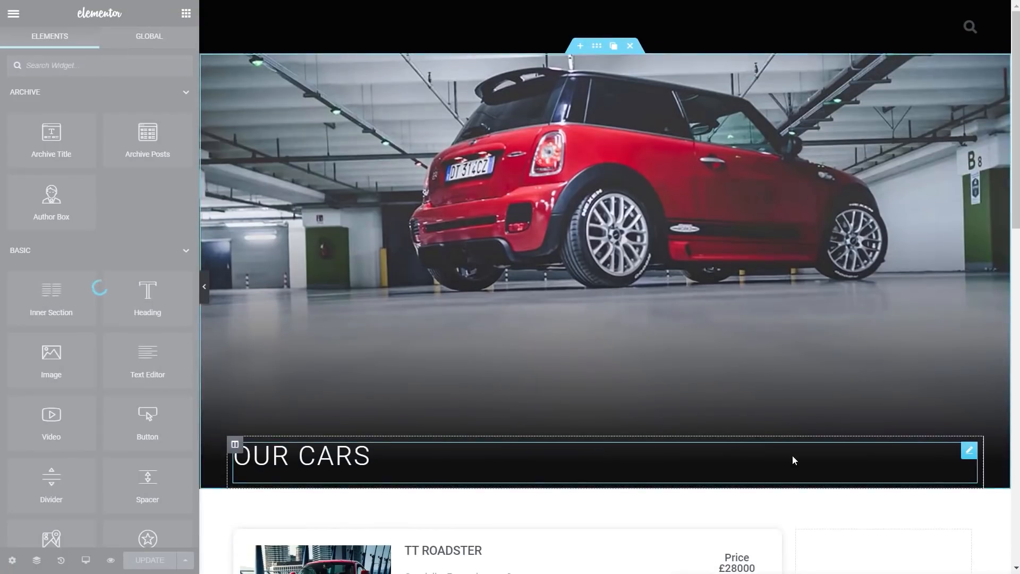
pyautogui.scroll(-5, 792, 457)
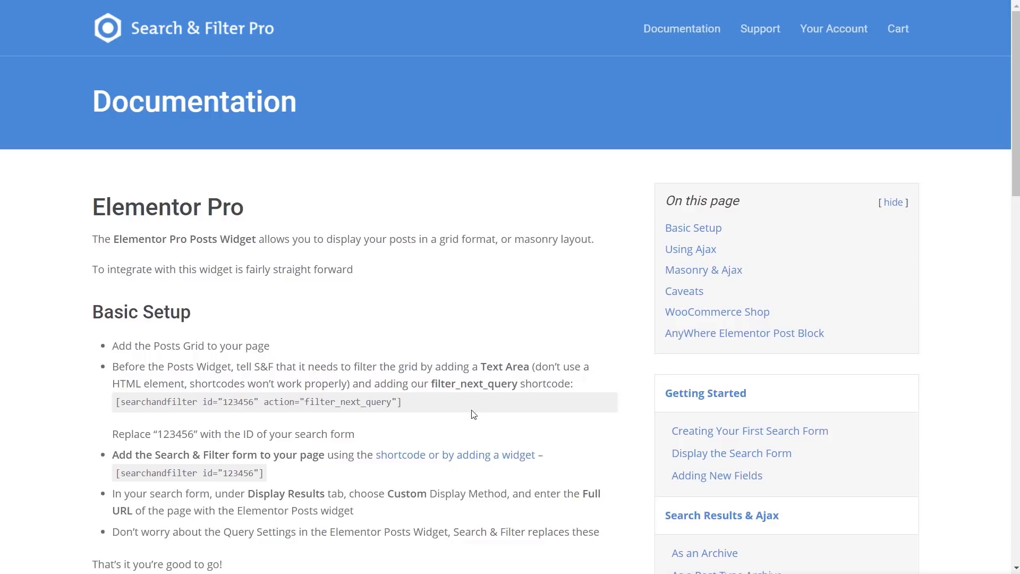
# Step: Copy the filter_next_query shortcode from the Basic Setup section of Search & Filter Pro's Elementor Pro documentation
pyautogui.scroll(-1, 473, 414)
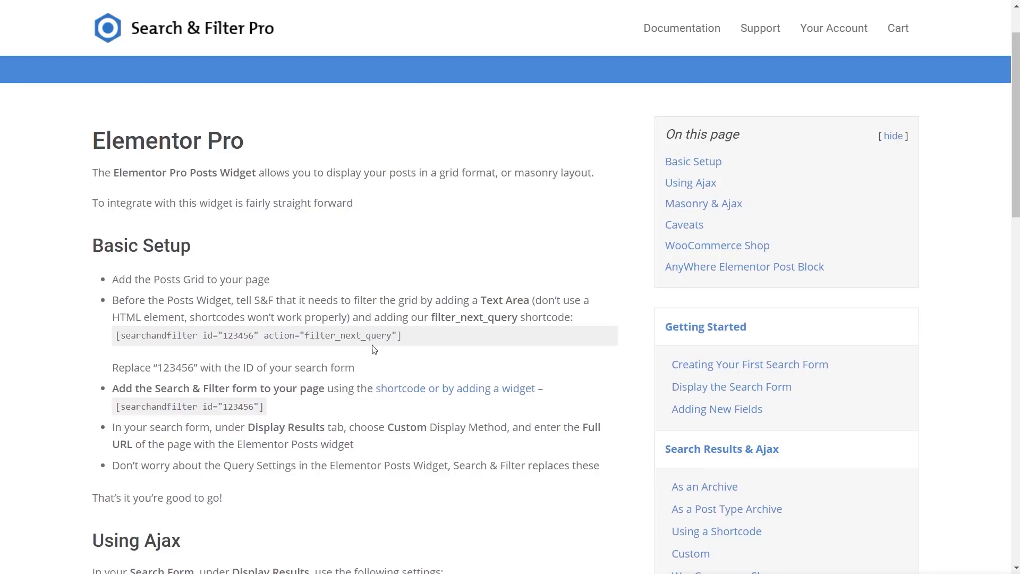
pyautogui.moveTo(408, 340); pyautogui.dragTo(119, 346)
pyautogui.hotkey('ctrl', 'c')
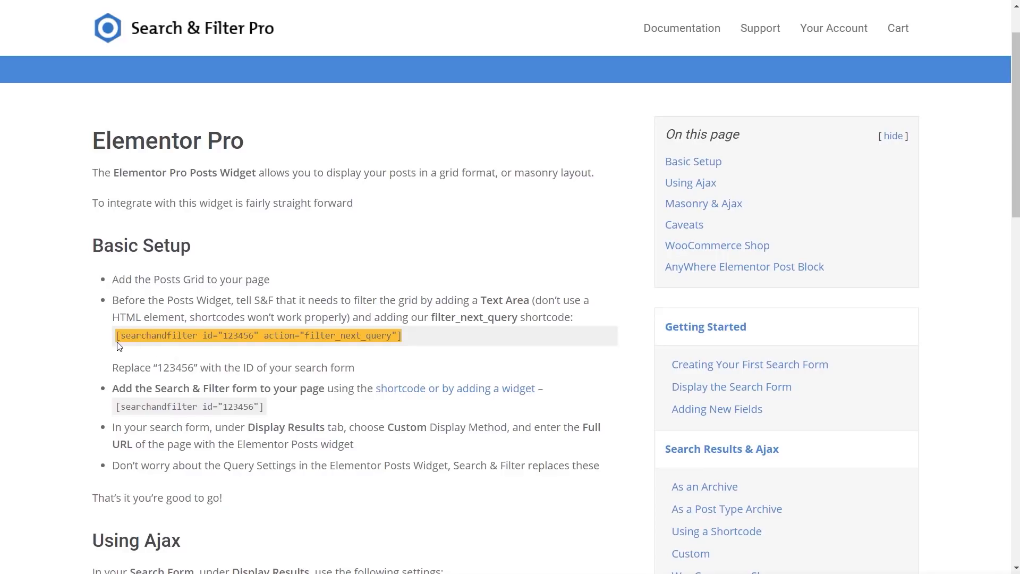
# Step: In the Elementor archive template, add a Text Editor above the car listings and replace its text with the copied filter_next_query shortcode
pyautogui.hotkey('ctrl', 'Tab')
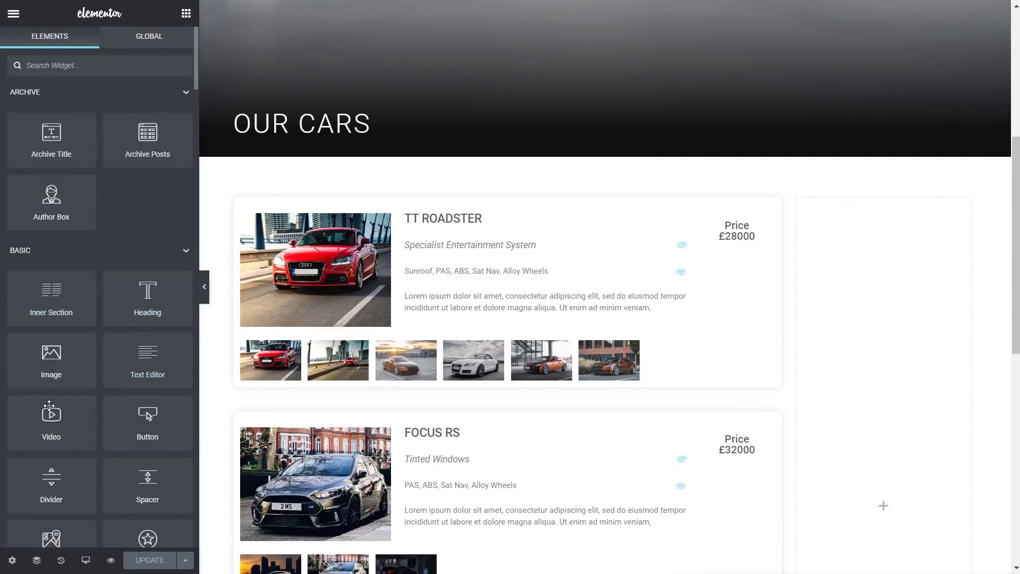
pyautogui.moveTo(148, 355); pyautogui.dragTo(349, 211)
pyautogui.moveTo(154, 242); pyautogui.dragTo(18, 184)
pyautogui.press('BackSpace')
pyautogui.hotkey('ctrl', 'v')
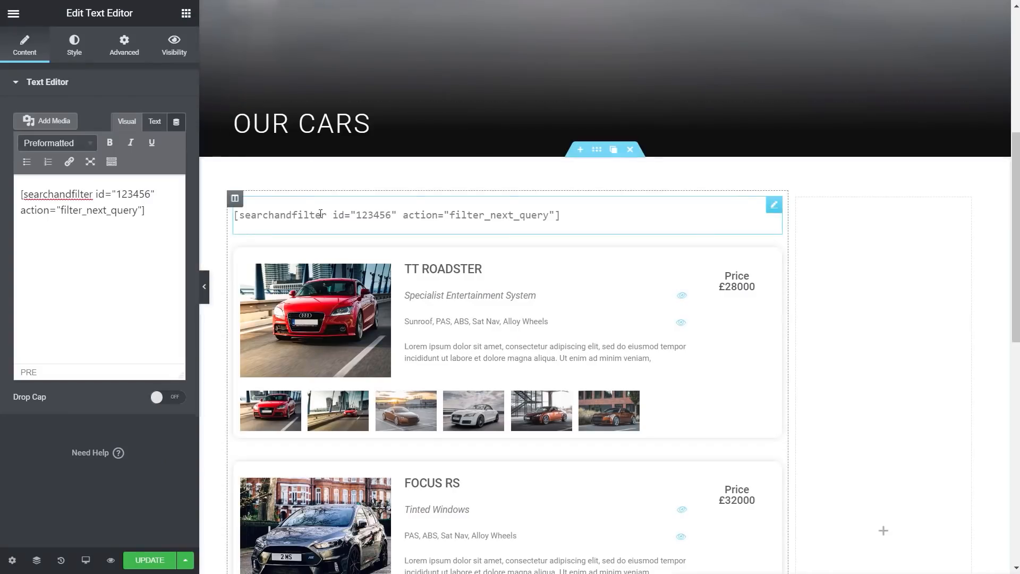
# Step: Change the form id in the Text Editor's filter_next_query shortcode to 81
pyautogui.moveTo(151, 194); pyautogui.dragTo(118, 195)
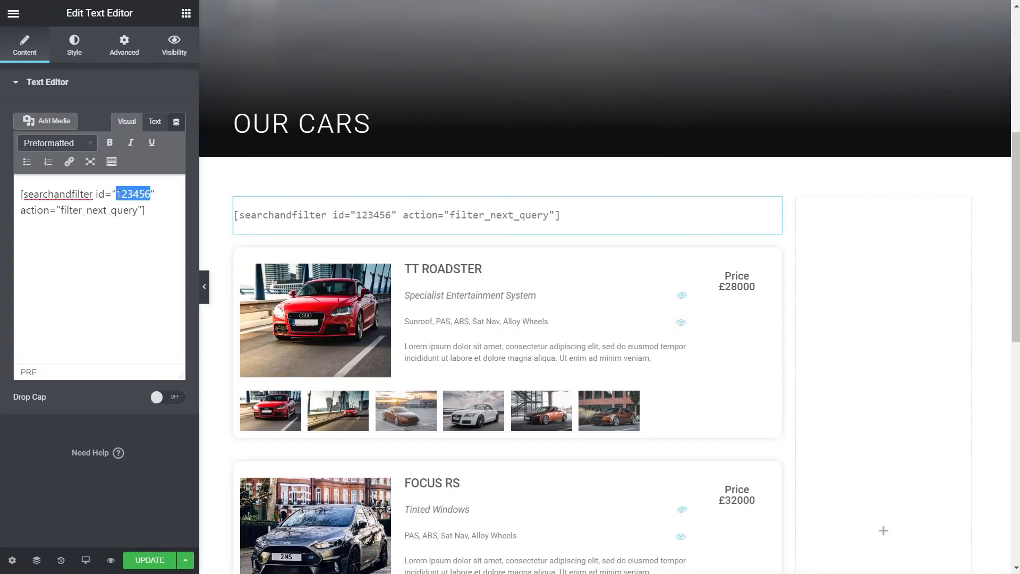
pyautogui.write('81')
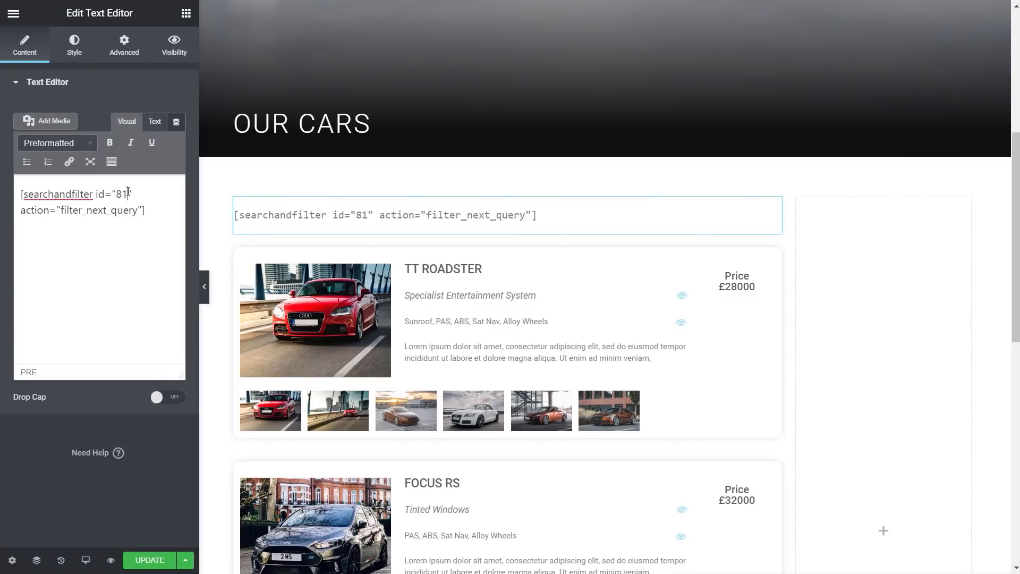
pyautogui.click(162, 209)
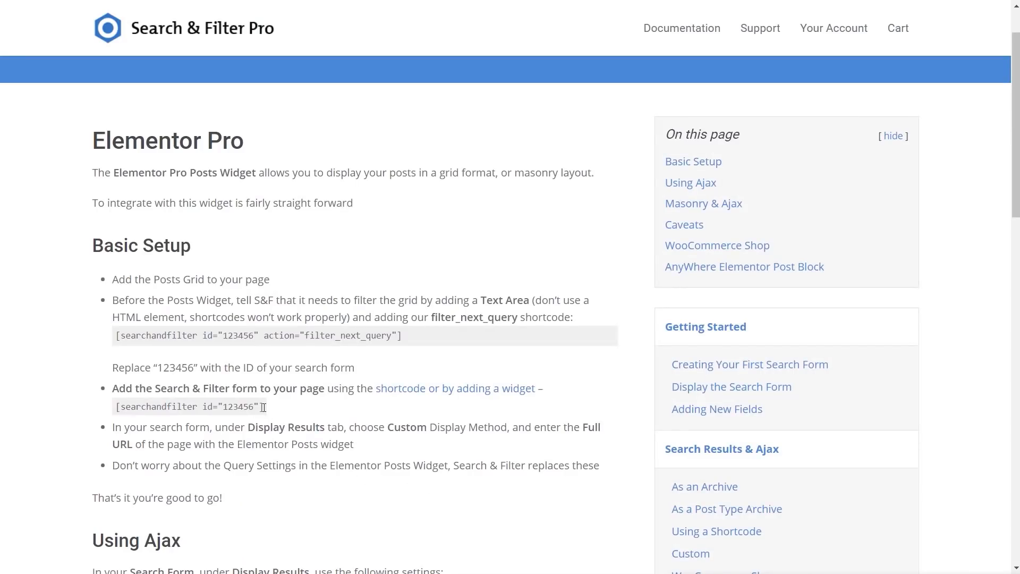
# Step: Copy the slug-based shortcode from the Vehicle Filters search form's edit page
pyautogui.moveTo(264, 407); pyautogui.dragTo(113, 406)
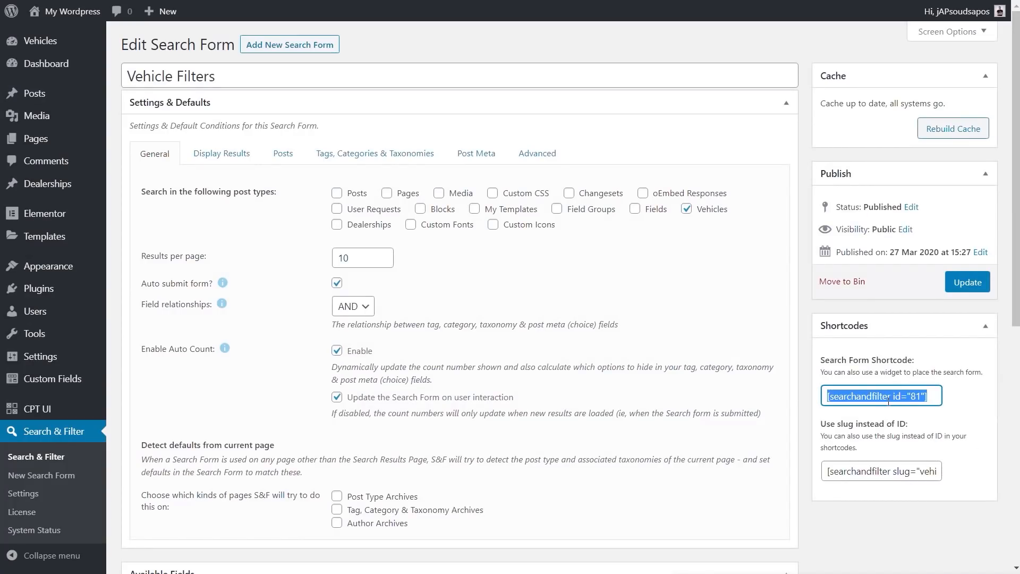
pyautogui.moveTo(829, 471); pyautogui.dragTo(965, 478)
pyautogui.hotkey('ctrl', 'c')
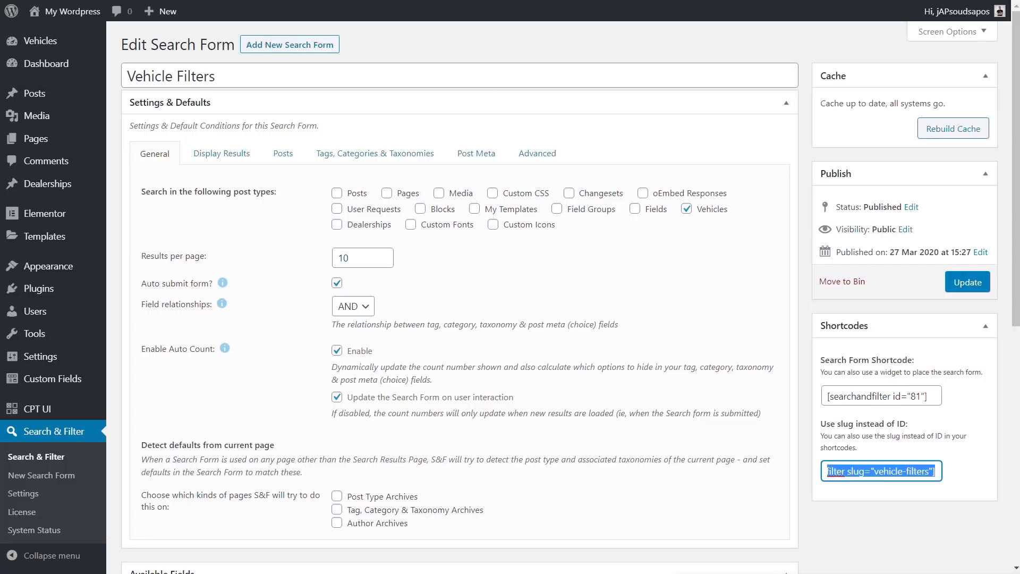
# Step: Add a Shortcode widget containing [searchandfilter slug="vehicle-filters"] to the empty column beside the car listings, and update the template
pyautogui.hotkey('ctrl', 'Tab')
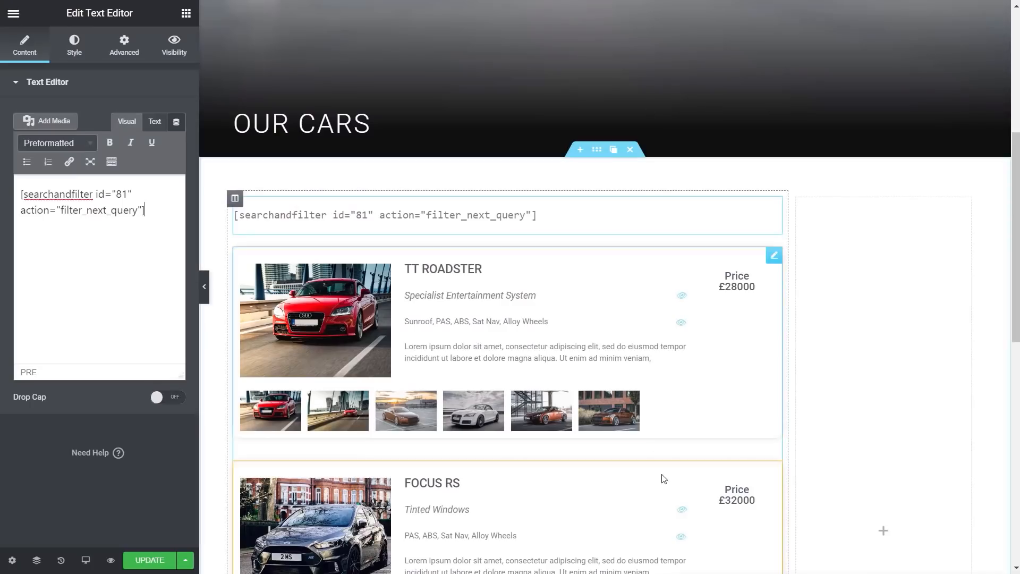
pyautogui.click(182, 21)
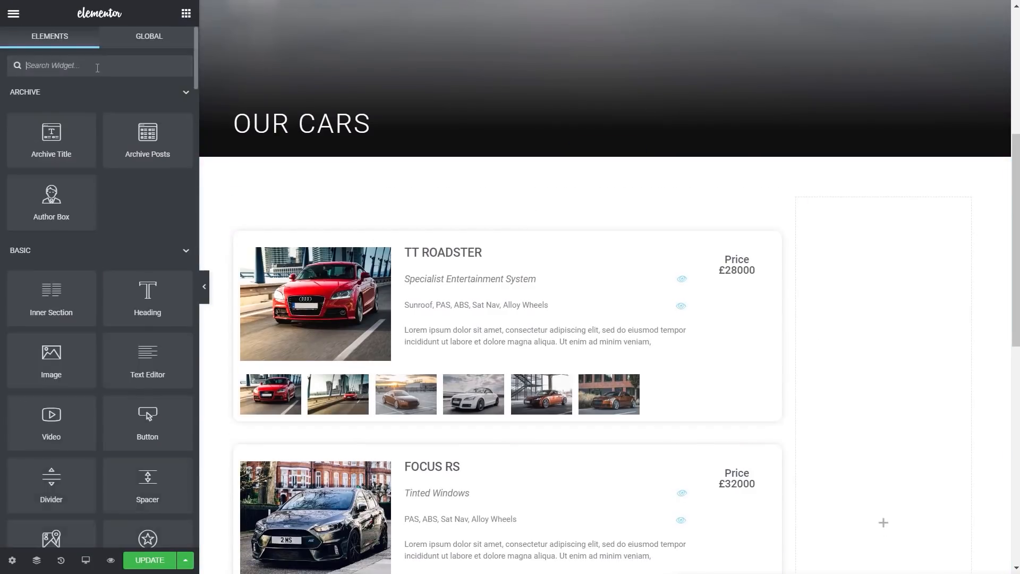
pyautogui.click(97, 68)
pyautogui.write('shor')
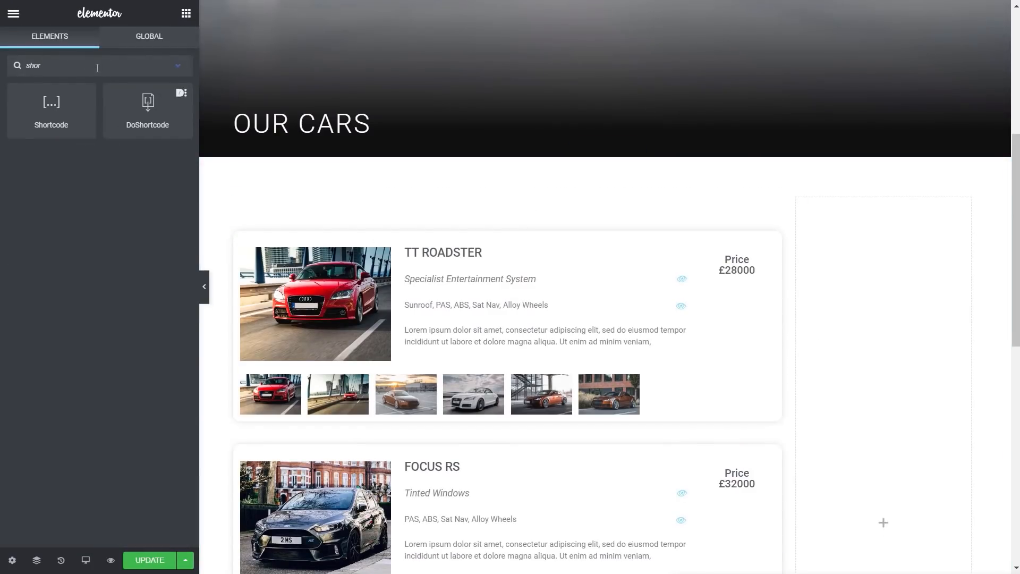
pyautogui.moveTo(52, 109); pyautogui.dragTo(858, 311)
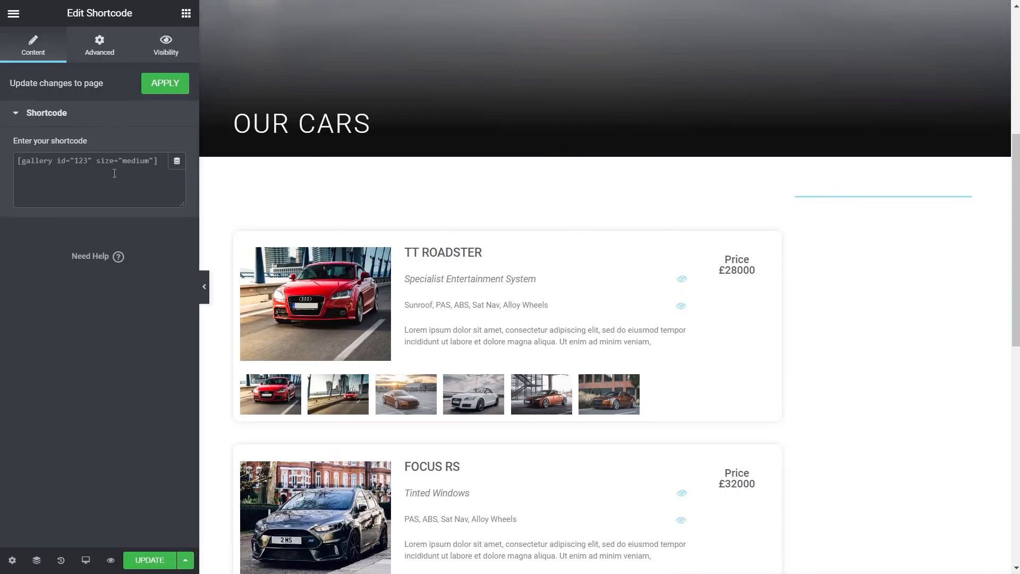
pyautogui.hotkey('ctrl', 'a')
pyautogui.hotkey('ctrl', 'v')
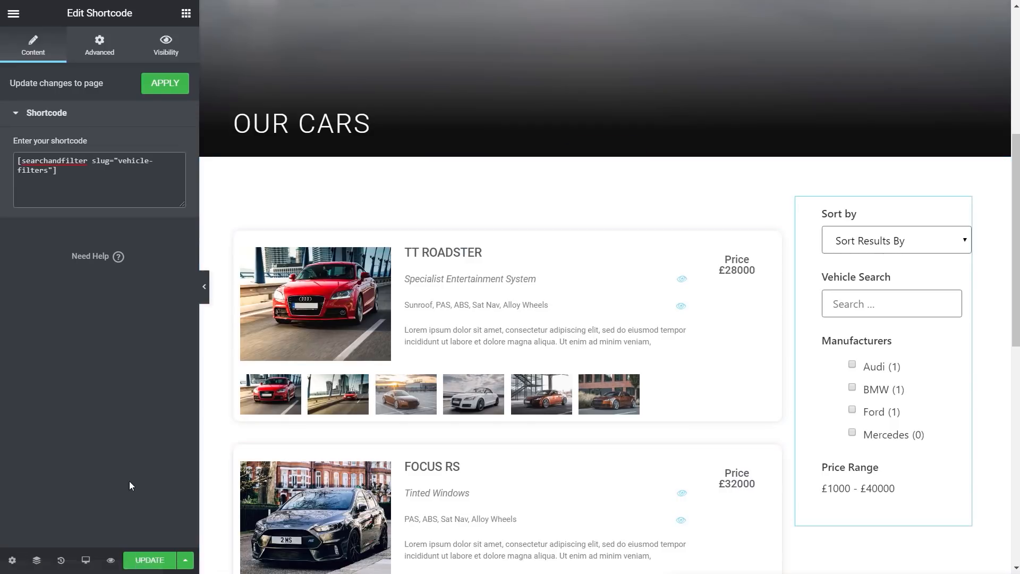
pyautogui.click(151, 561)
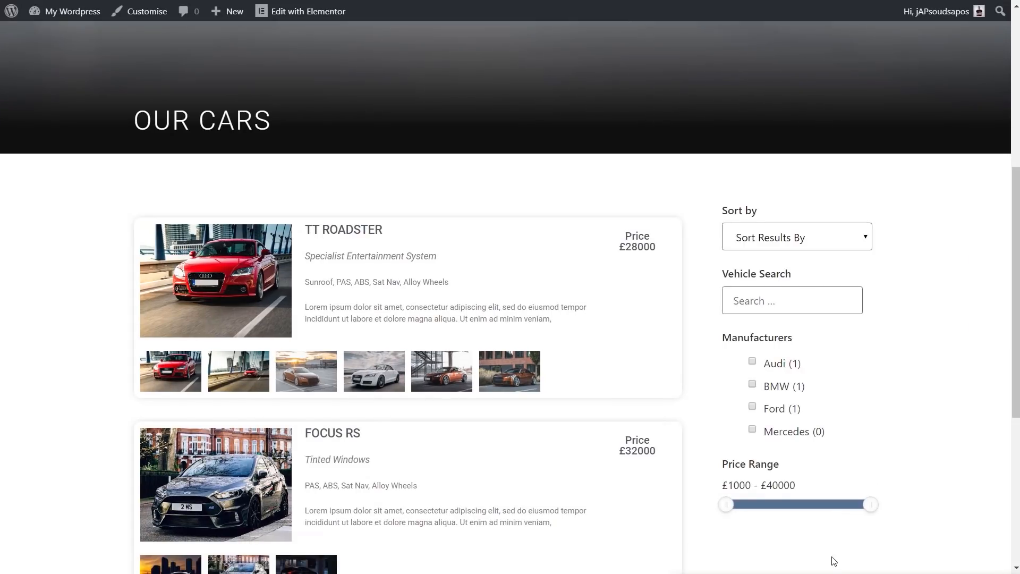
# Step: Review the filter form on the live Our Cars page and sort the listings by price (highest - lowest)
pyautogui.scroll(-3, 842, 419)
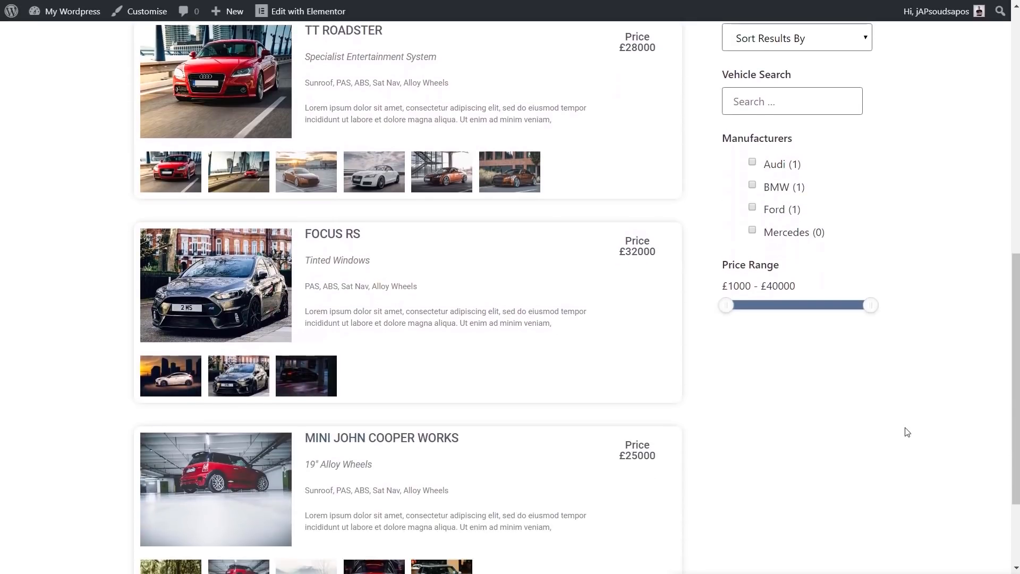
pyautogui.scroll(-1, 906, 431)
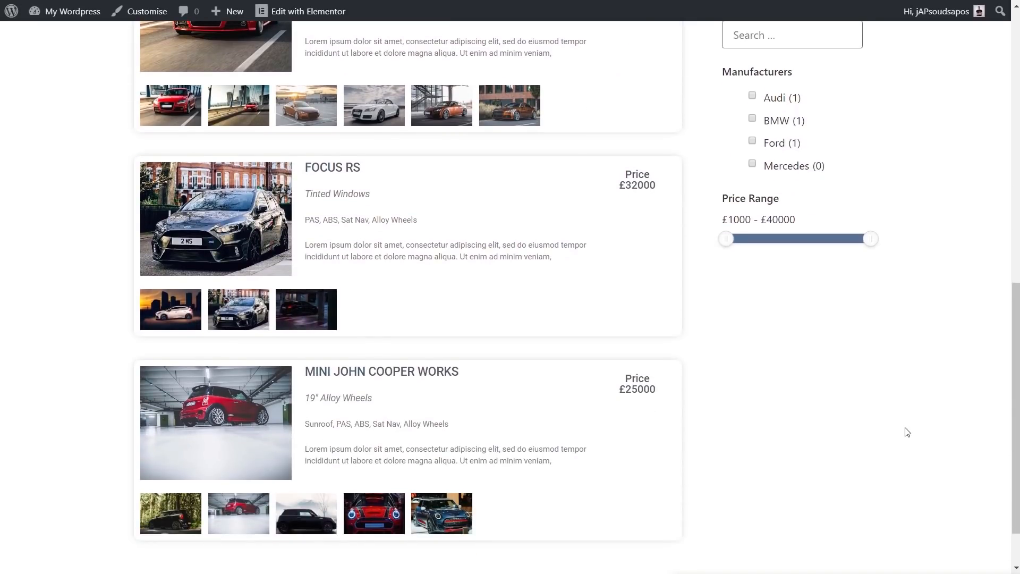
pyautogui.scroll(3, 907, 432)
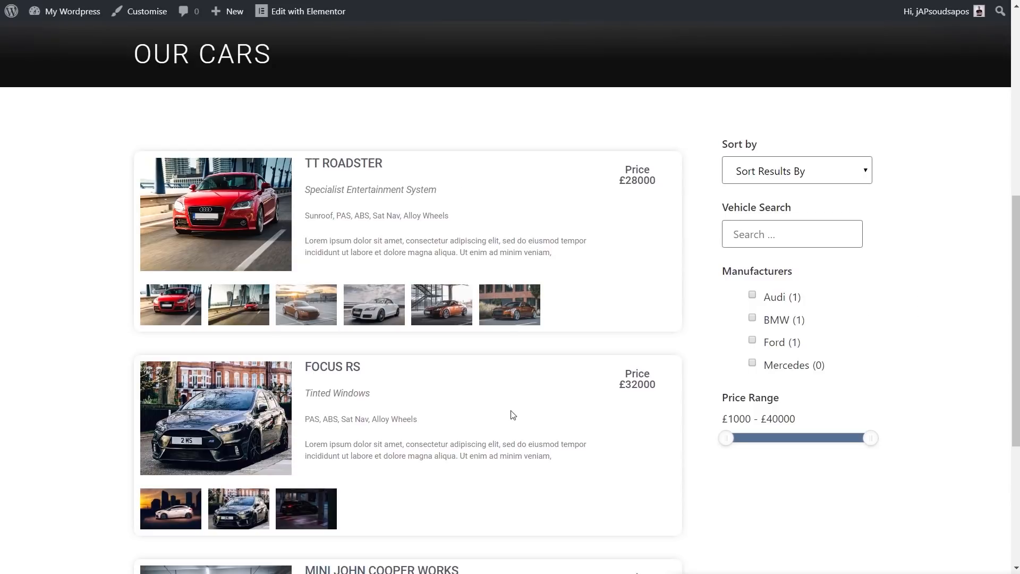
pyautogui.scroll(-2, 779, 416)
pyautogui.scroll(1, 746, 382)
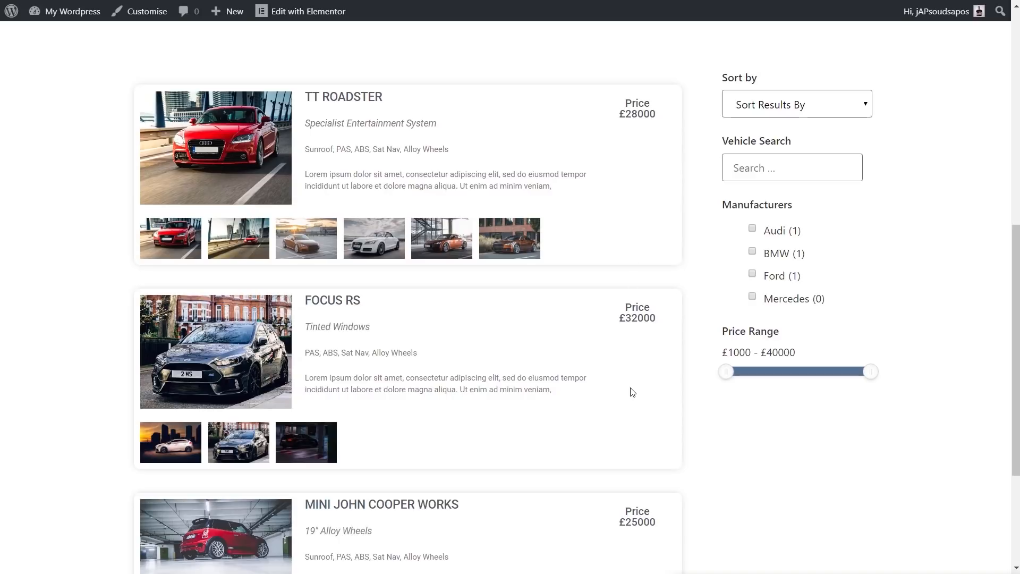
pyautogui.click(851, 105)
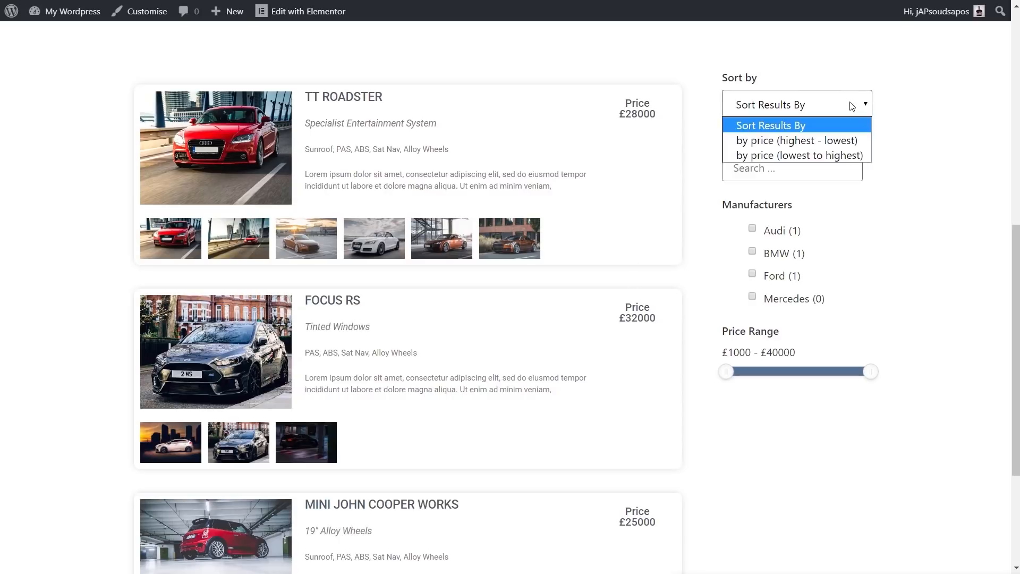
pyautogui.click(842, 140)
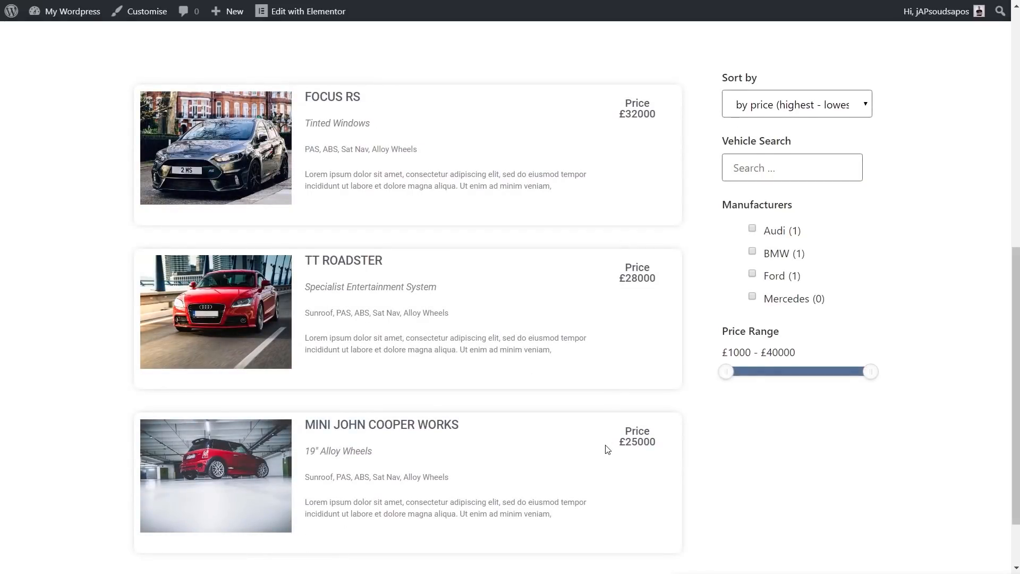
# Step: Sort the car listings by price (lowest to highest) and search the vehicles for "focus"
pyautogui.click(829, 104)
pyautogui.click(802, 155)
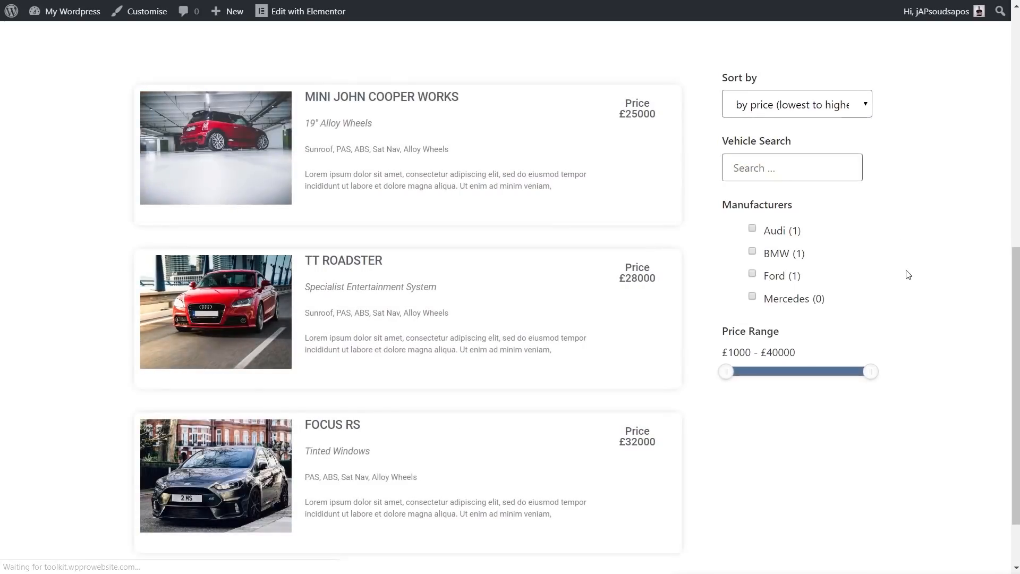
pyautogui.click(747, 168)
pyautogui.write('focus')
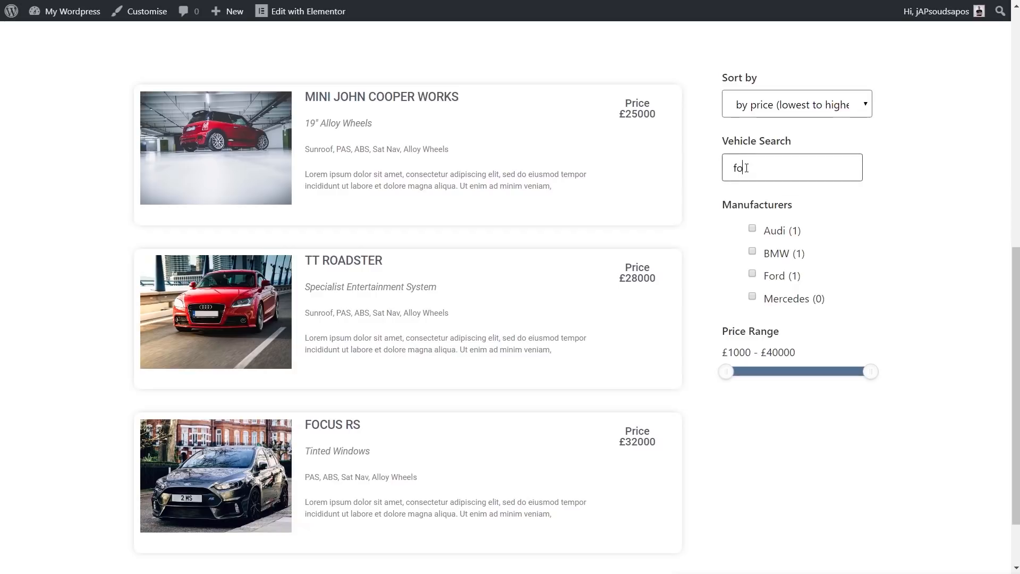
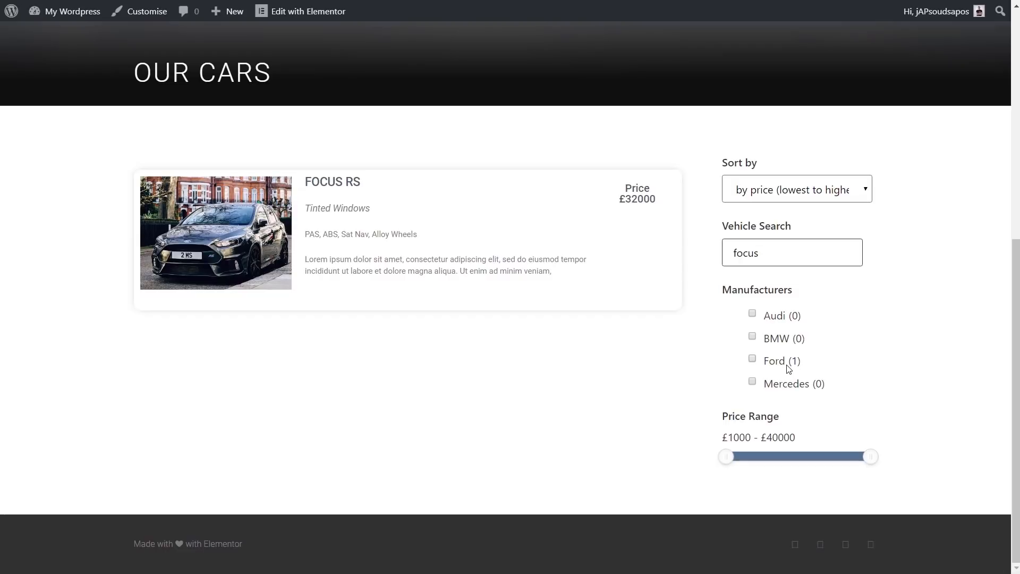
# Step: Clear the vehicle search term and reset the sort order to Sort Results By
pyautogui.moveTo(771, 255); pyautogui.dragTo(720, 261)
pyautogui.press('BackSpace')
pyautogui.click(803, 198)
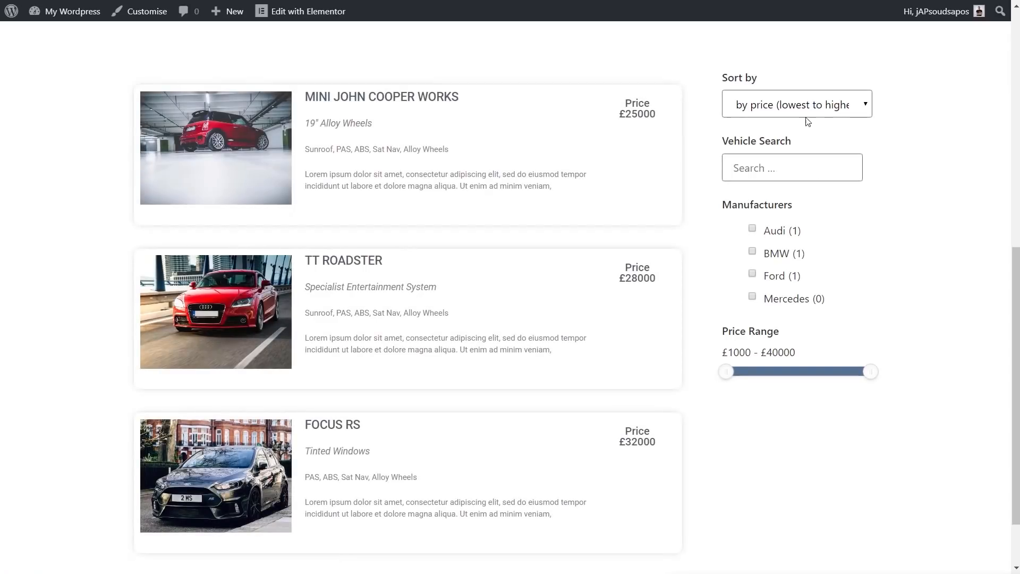
pyautogui.click(805, 109)
pyautogui.click(804, 189)
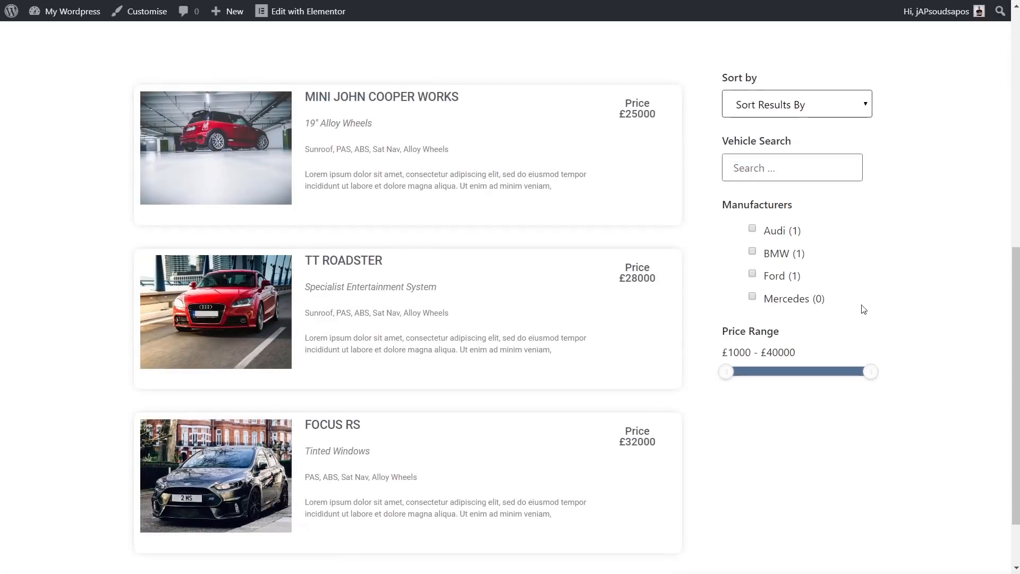
# Step: Try the BMW manufacturer filter and a £1000 - £26000 price range on the listings, resetting each filter after its test
pyautogui.scroll(4, 907, 412)
pyautogui.scroll(-5, 908, 411)
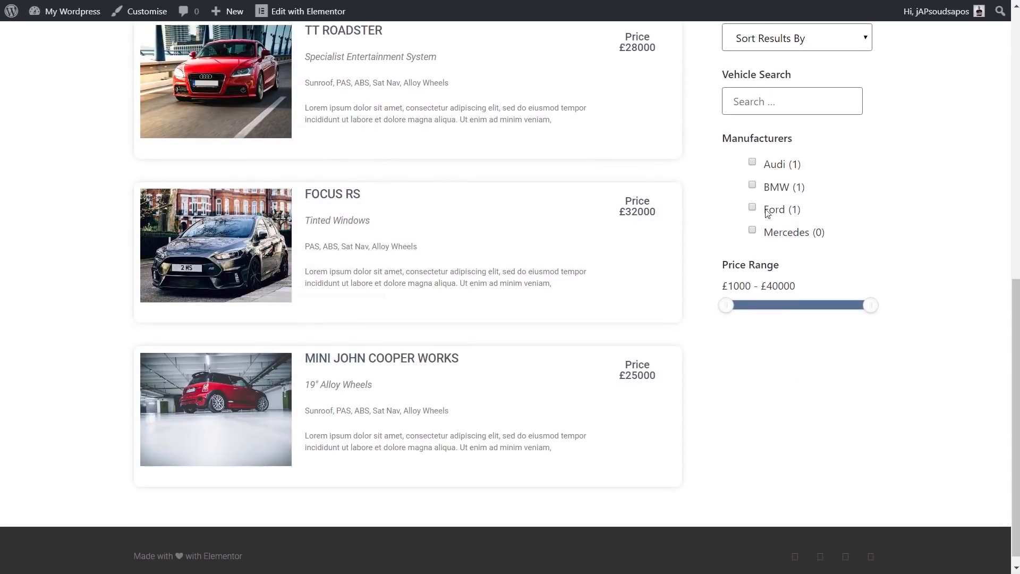
pyautogui.click(752, 185)
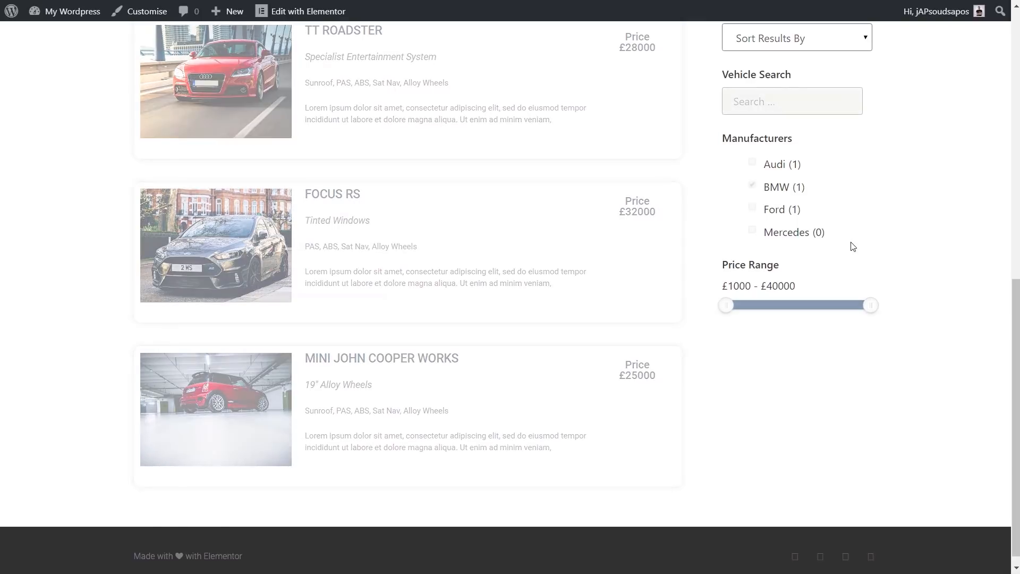
pyautogui.click(753, 336)
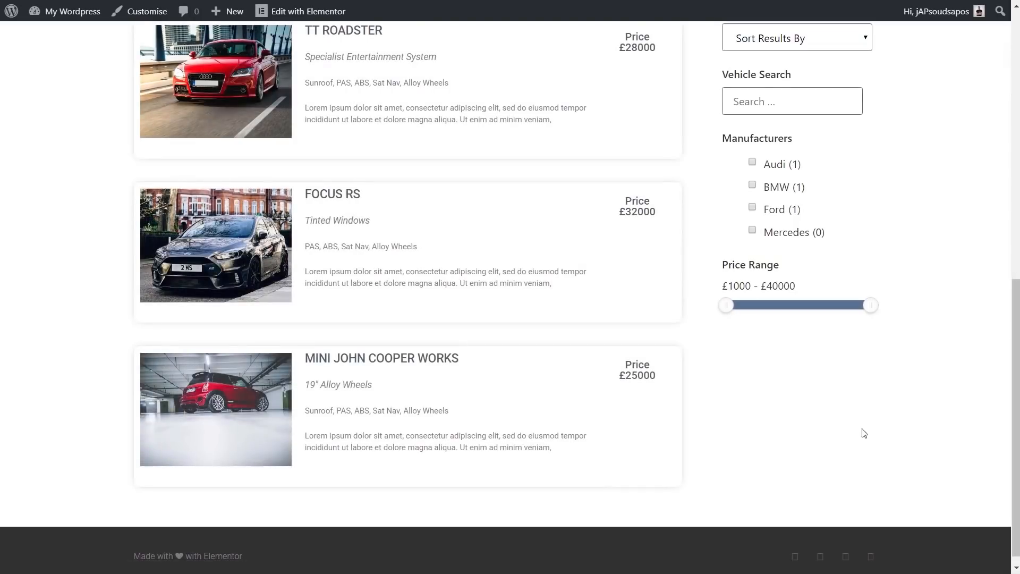
pyautogui.moveTo(869, 307); pyautogui.dragTo(818, 313)
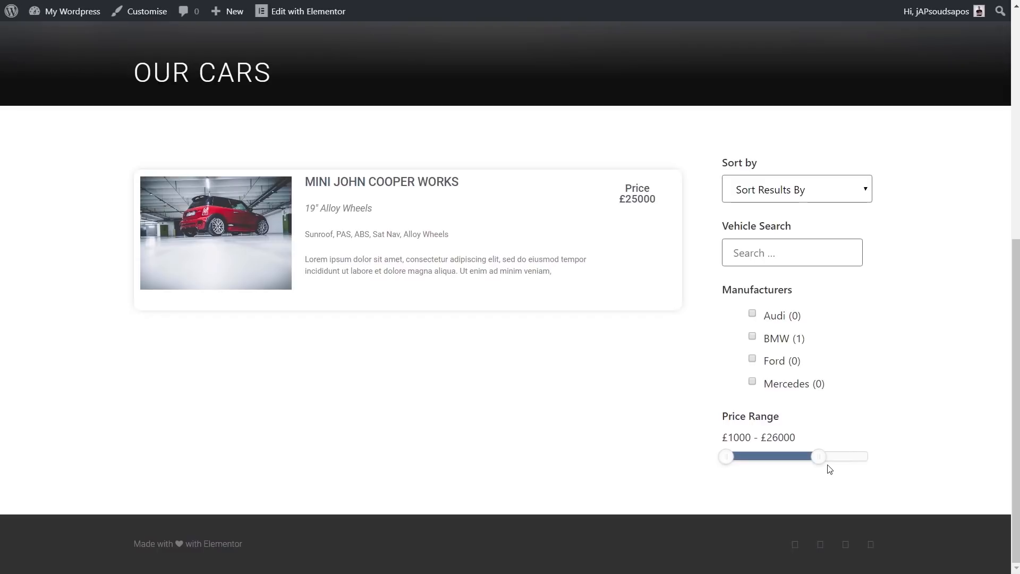
pyautogui.moveTo(820, 458); pyautogui.dragTo(895, 478)
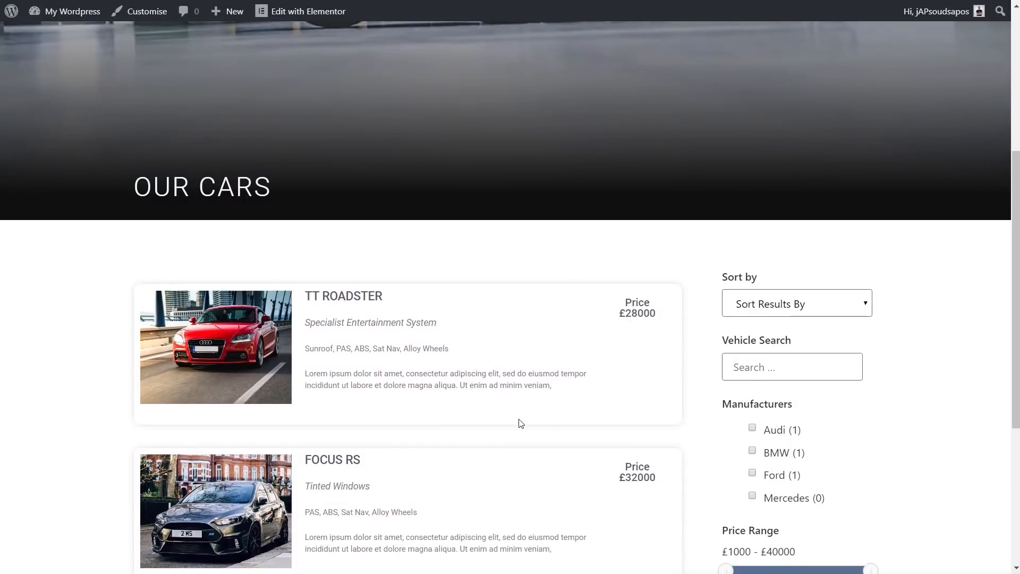
# Step: Open the TT Roadster listing and review its vehicle details, optional extras and image gallery
pyautogui.scroll(4, 578, 420)
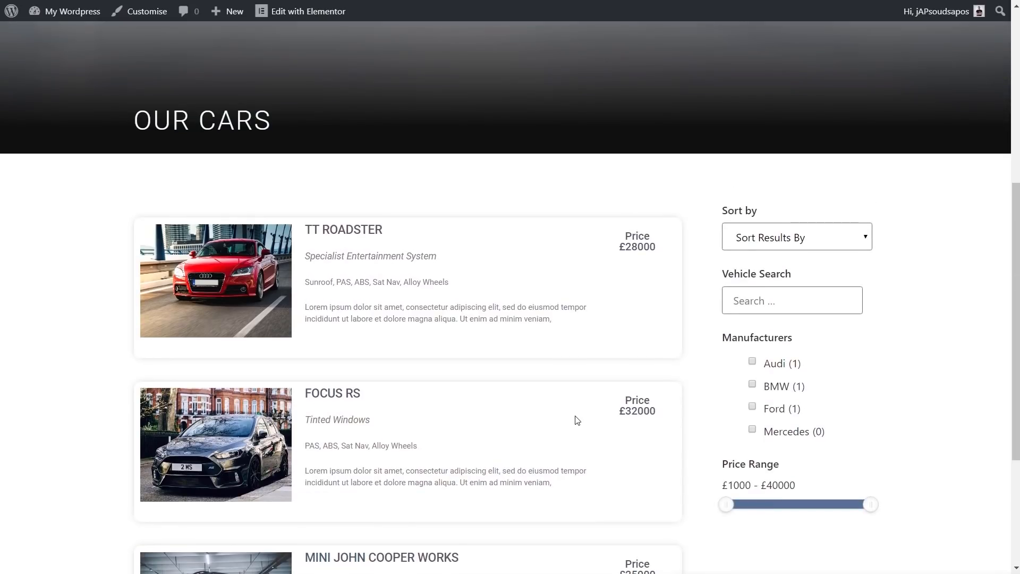
pyautogui.click(211, 269)
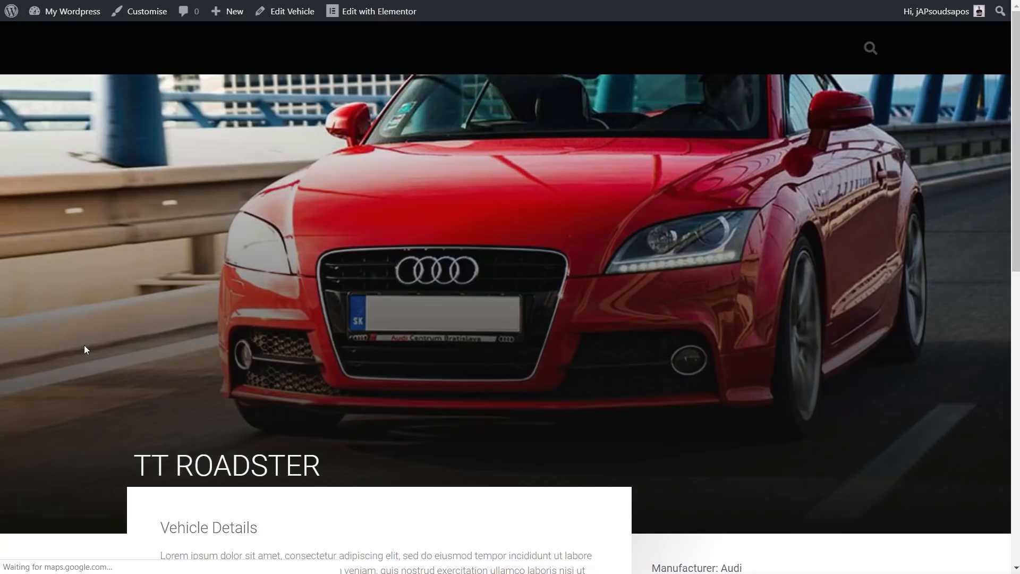
pyautogui.scroll(-6, 79, 338)
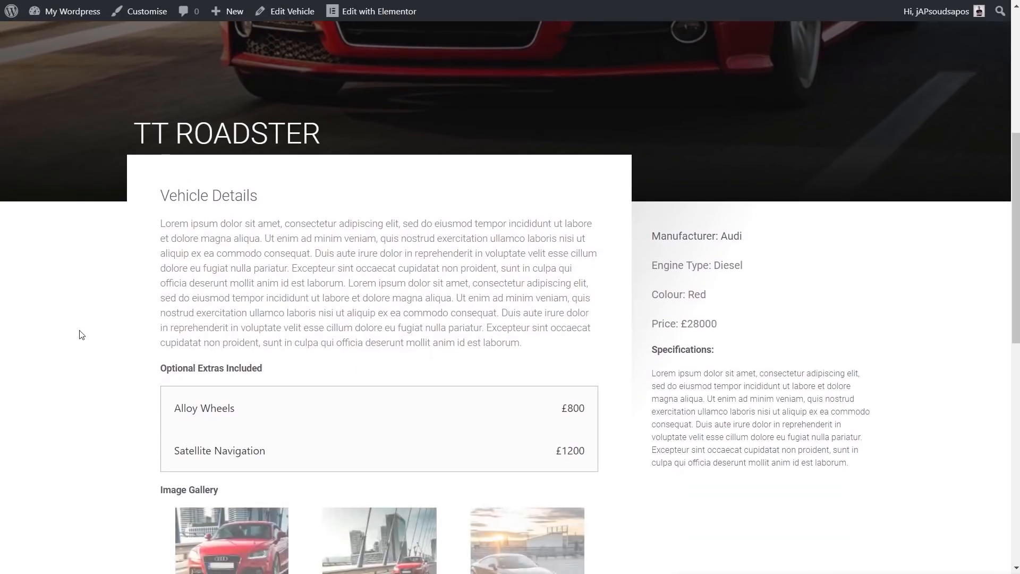
pyautogui.scroll(-4, 81, 335)
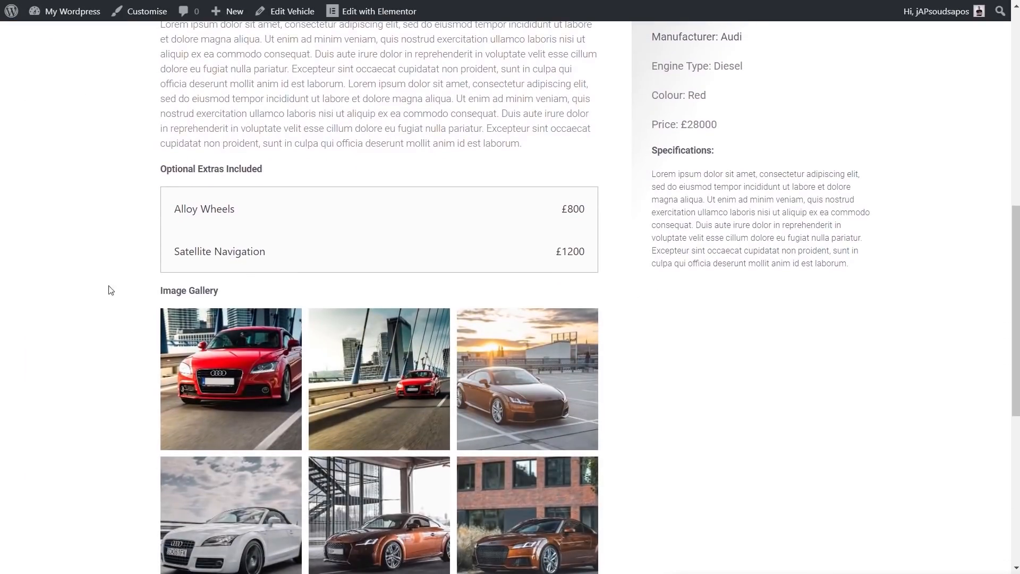
pyautogui.scroll(-8, 109, 292)
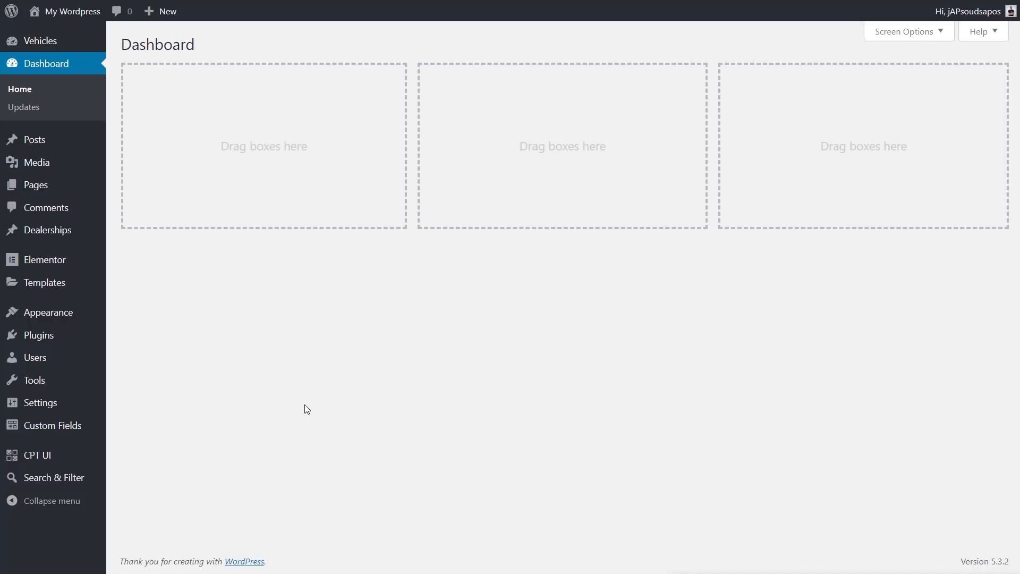
# Step: View the All Vehicles list in the dashboard and open the Admin Columns settings for the Vehicles post type
pyautogui.moveTo(46, 47)
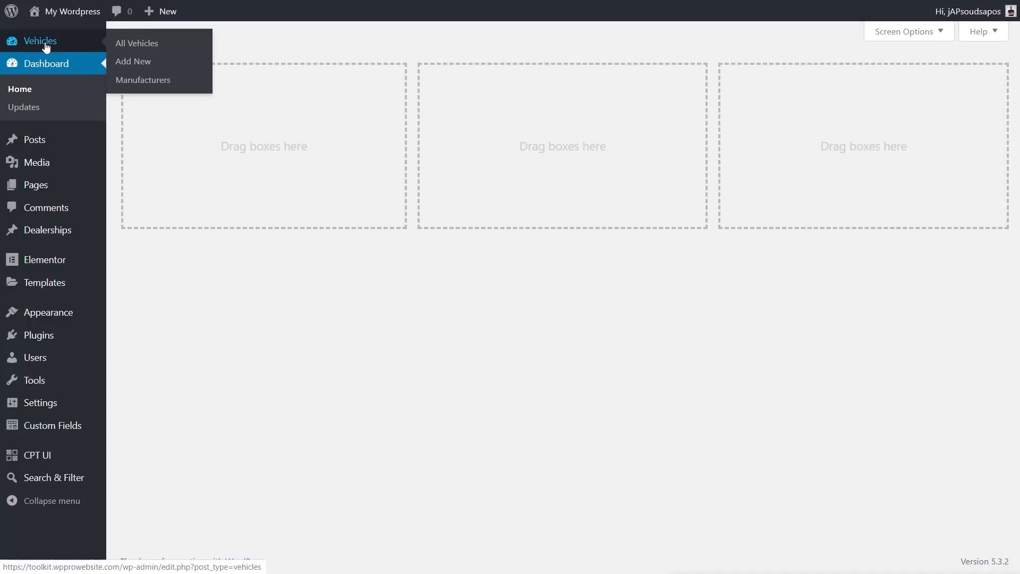
pyautogui.click(133, 47)
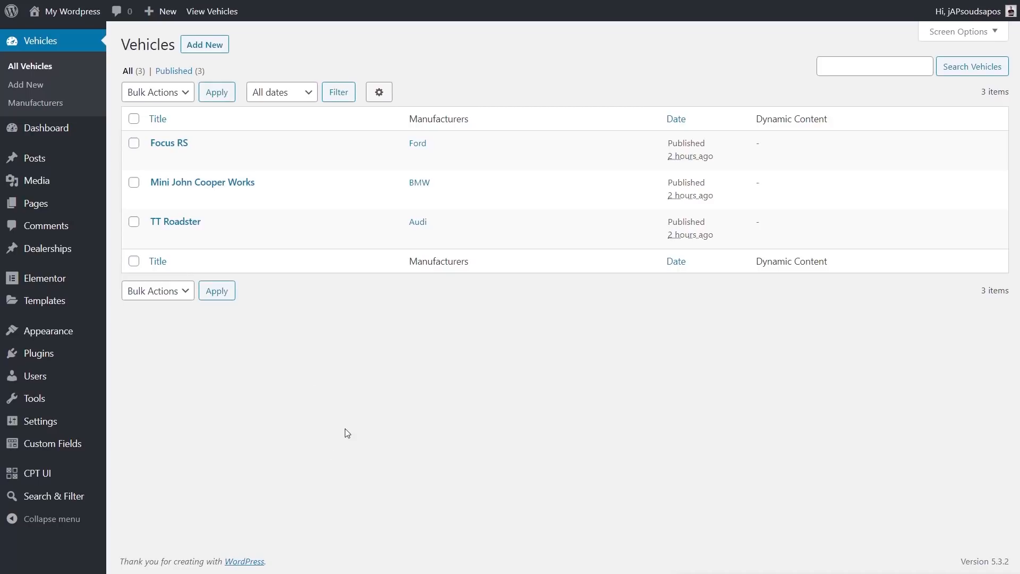
pyautogui.moveTo(46, 420)
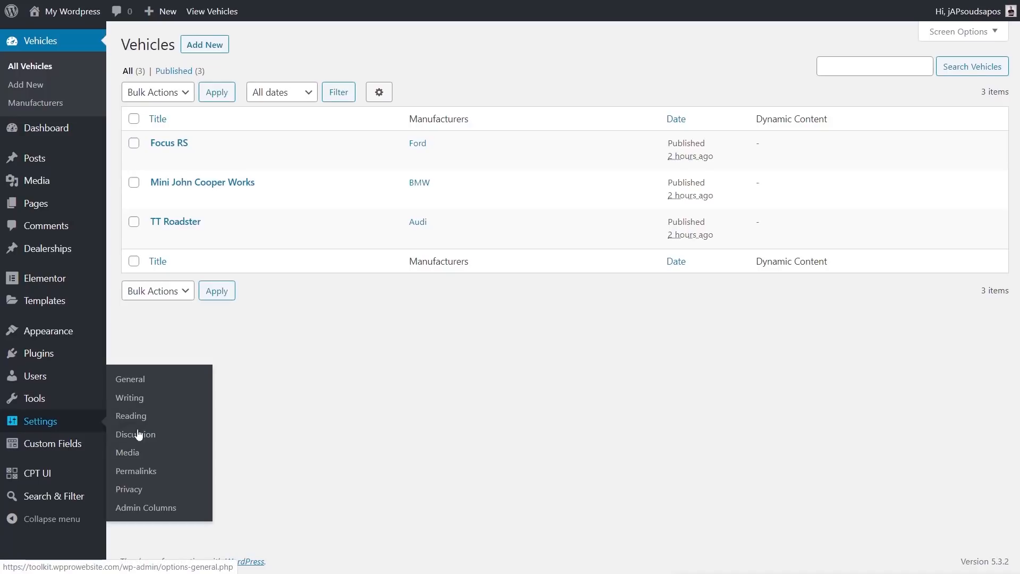
pyautogui.click(151, 509)
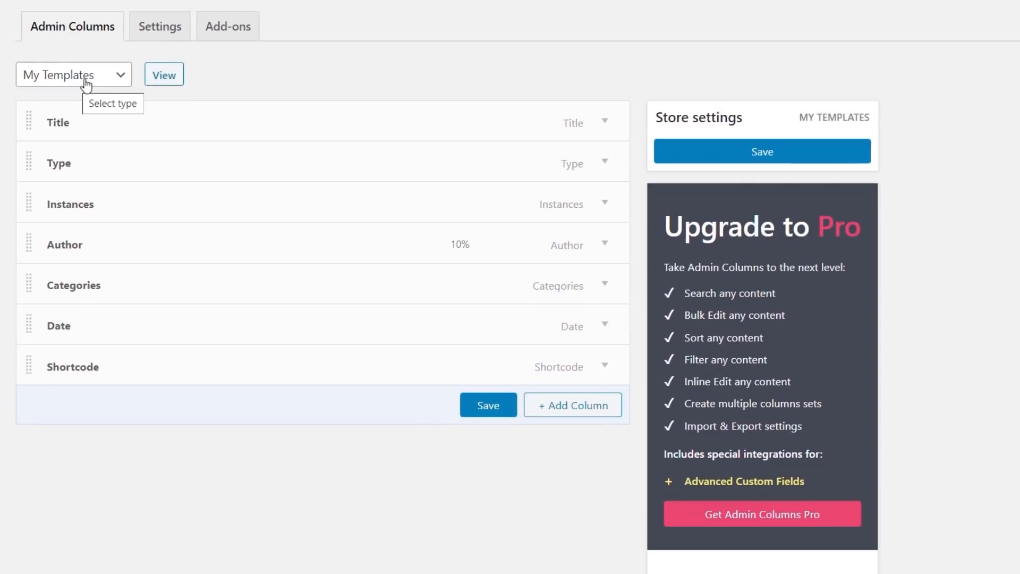
pyautogui.click(124, 83)
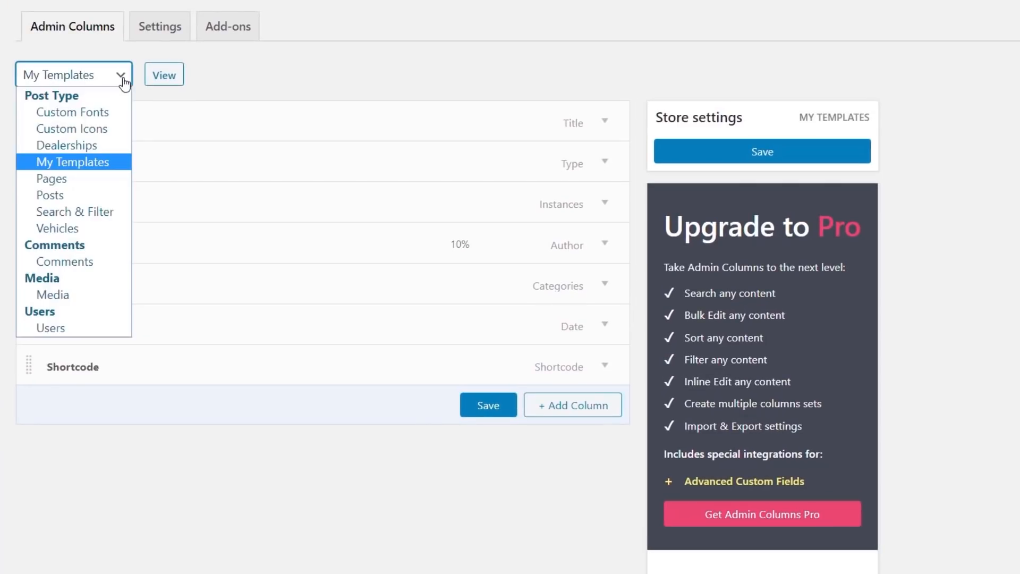
pyautogui.click(85, 227)
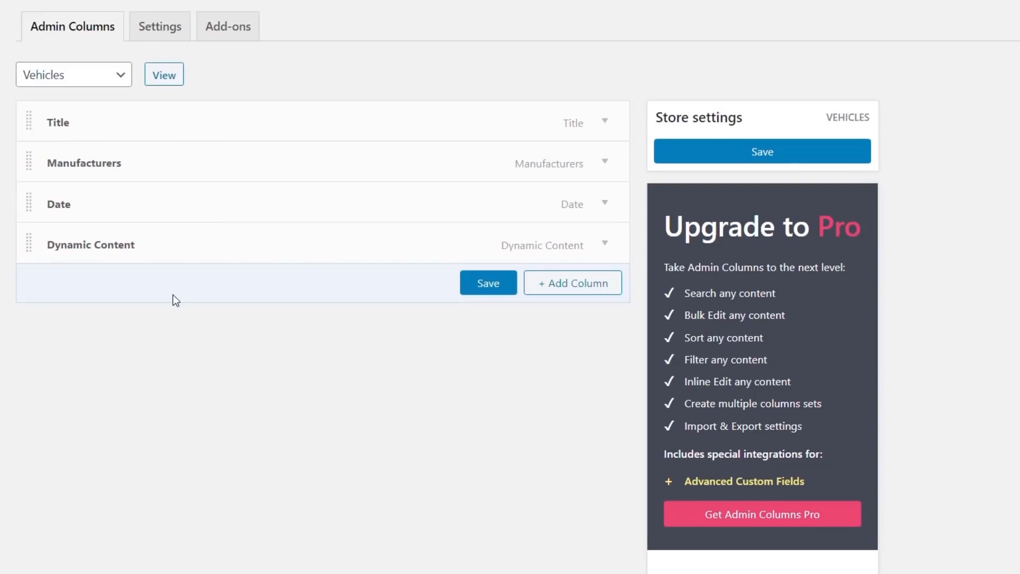
# Step: Remove the Dynamic Content column from the Vehicles columns and relabel the Title column as Vehicle
pyautogui.moveTo(59, 261)
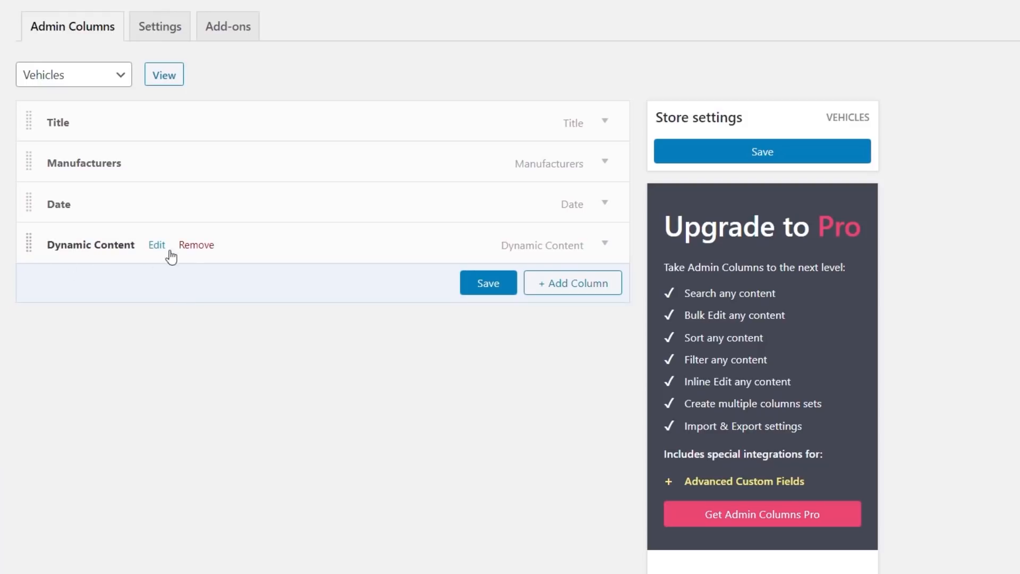
pyautogui.click(189, 245)
pyautogui.moveTo(61, 136)
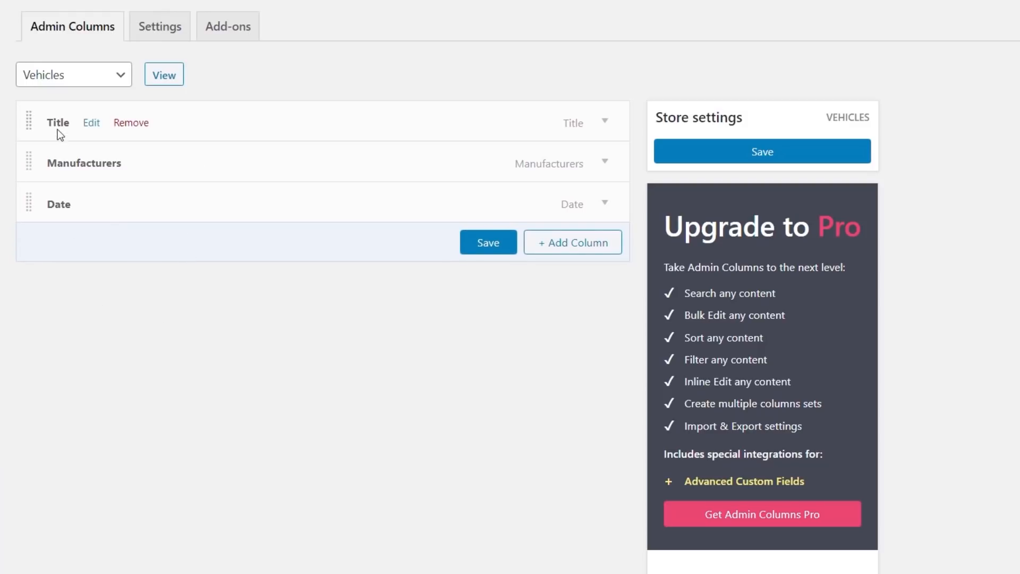
pyautogui.click(97, 130)
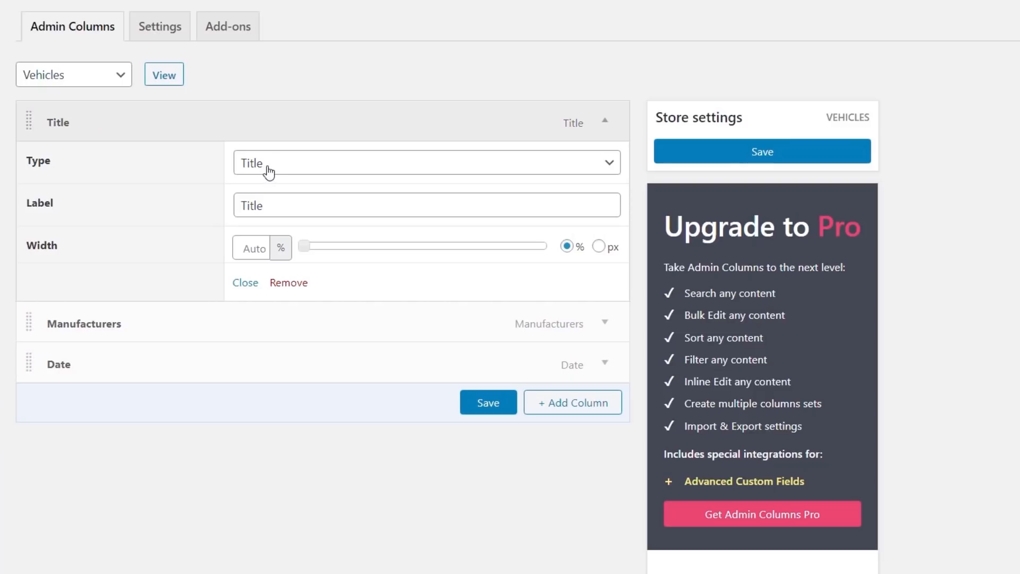
pyautogui.moveTo(274, 204); pyautogui.dragTo(230, 211)
pyautogui.write('Vehicle')
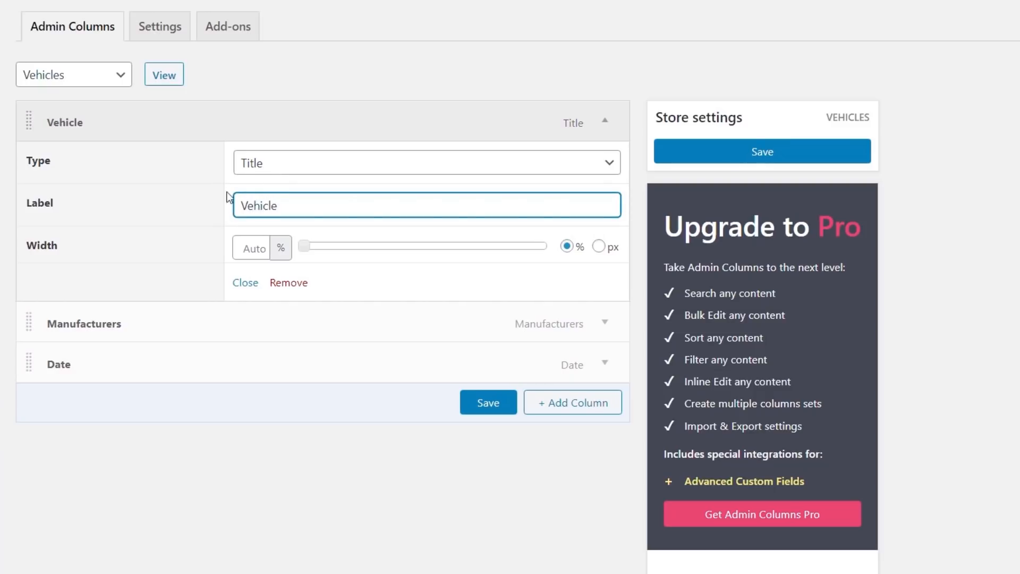
pyautogui.click(97, 125)
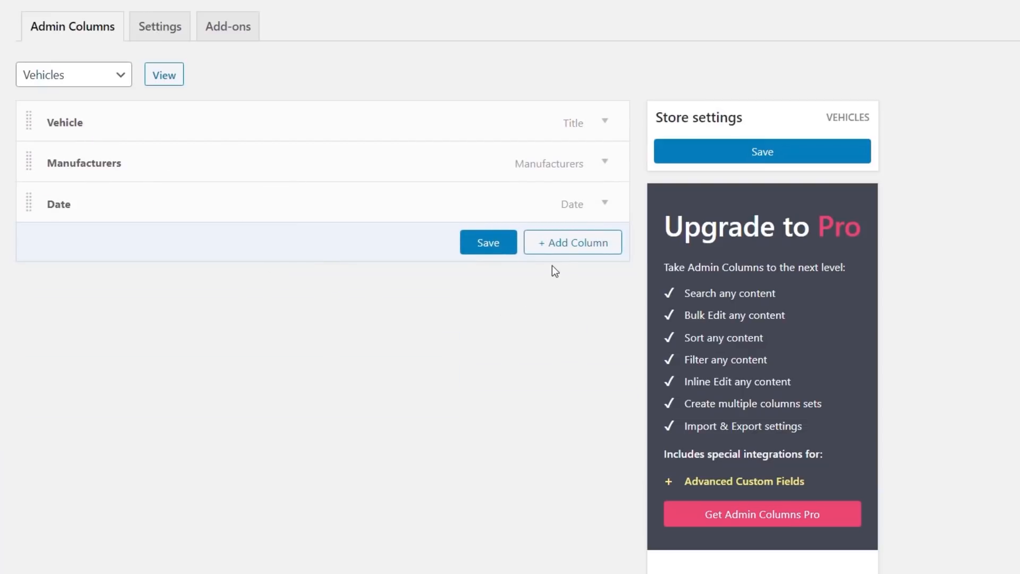
# Step: Add a Featured Image column with a width of 10% and save the Vehicles columns
pyautogui.click(577, 249)
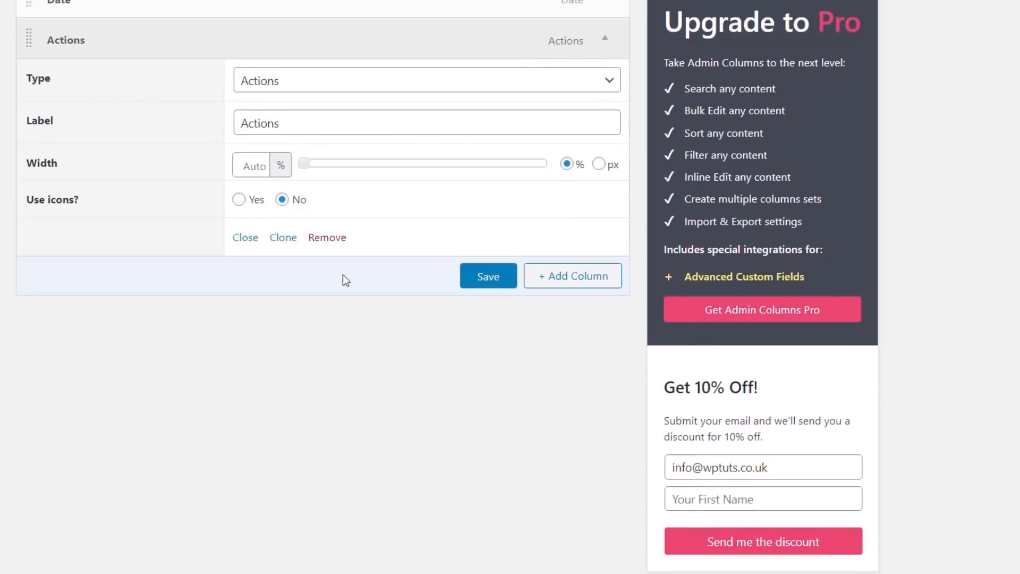
pyautogui.click(473, 85)
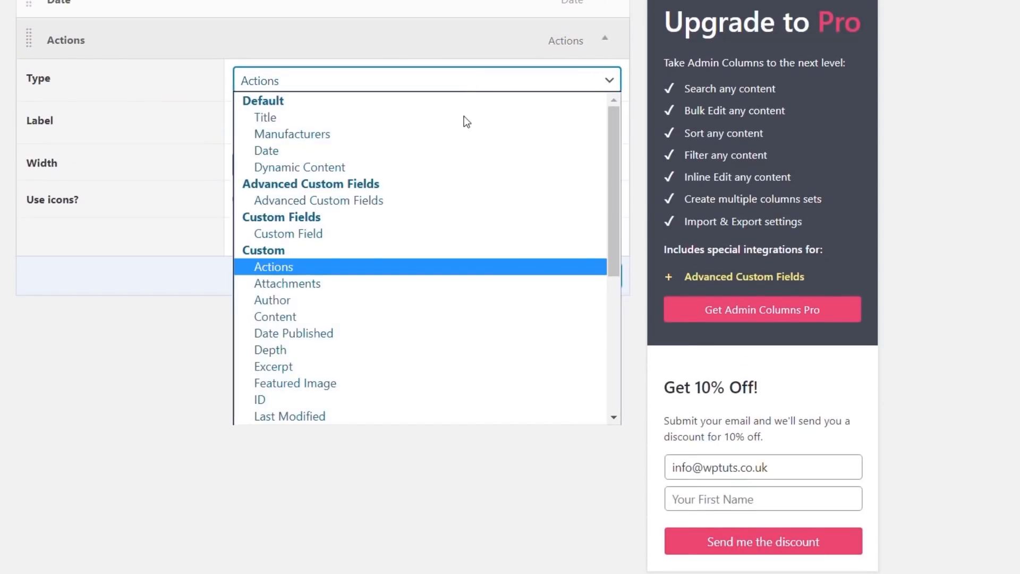
pyautogui.click(377, 392)
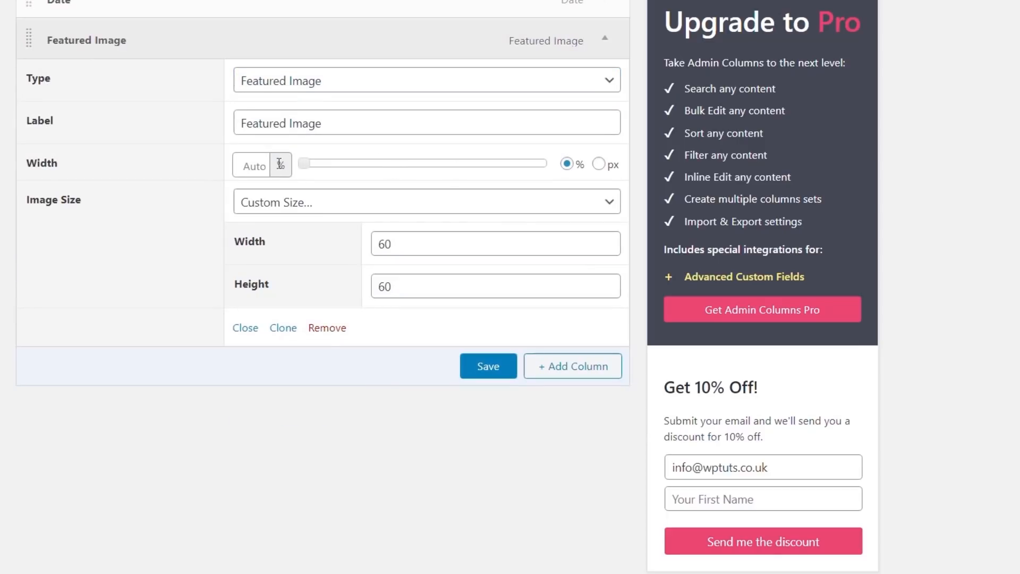
pyautogui.click(251, 168)
pyautogui.write('10')
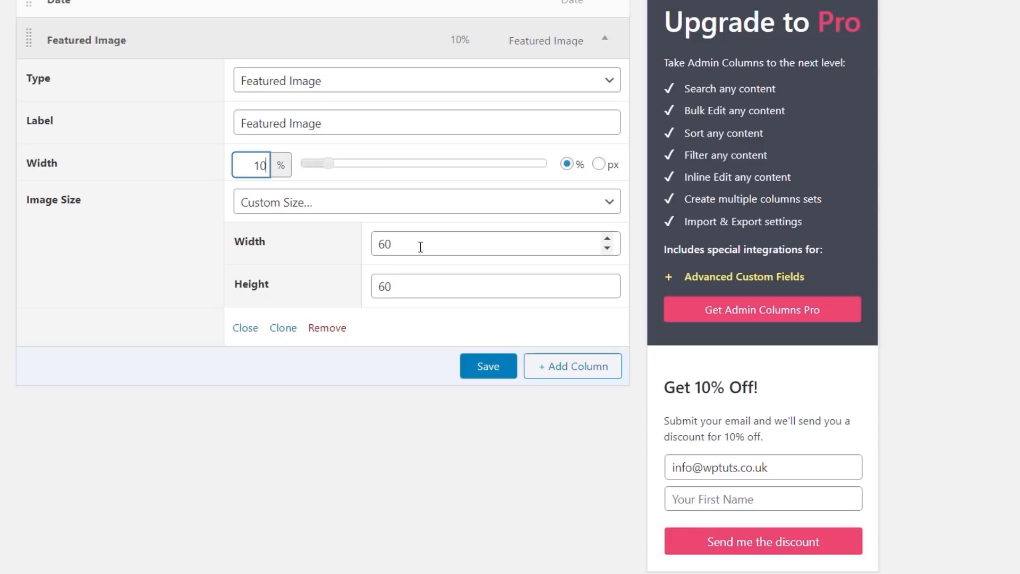
pyautogui.click(488, 374)
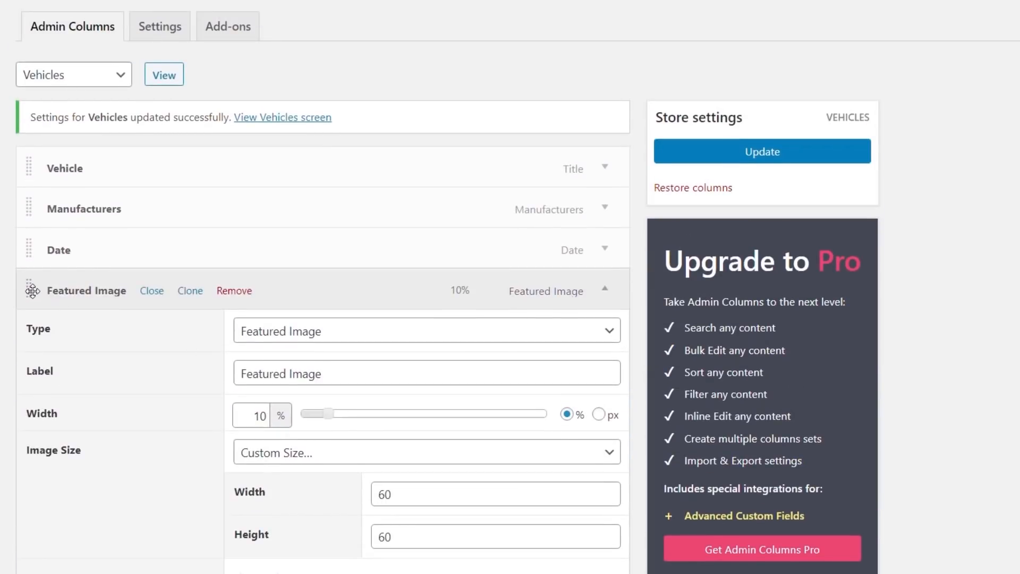
# Step: Reorder the Featured Image column to come before the Vehicle column and update the Vehicles column settings
pyautogui.moveTo(32, 290); pyautogui.dragTo(35, 258)
pyautogui.moveTo(31, 206); pyautogui.dragTo(43, 165)
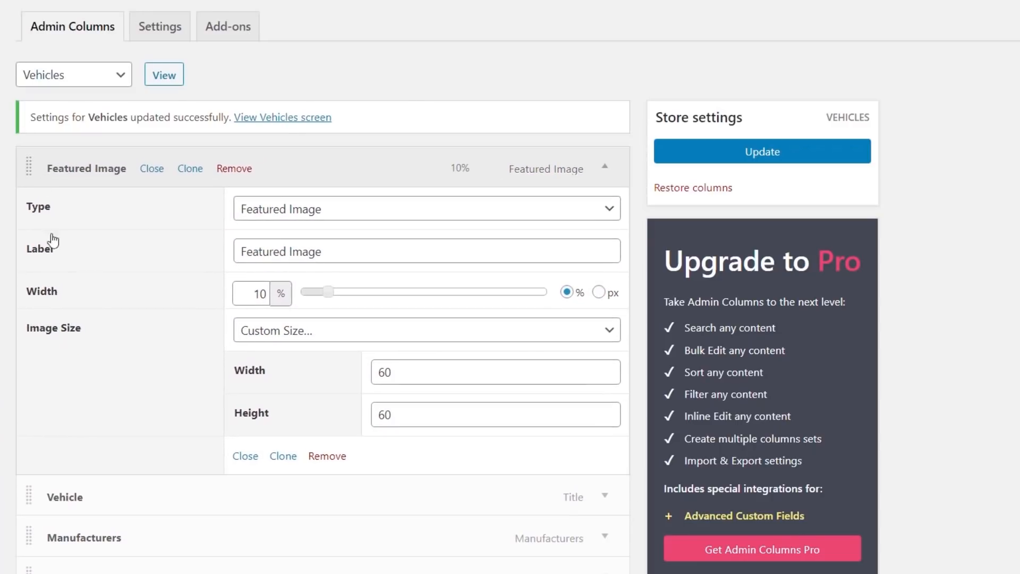
pyautogui.click(544, 170)
pyautogui.click(494, 330)
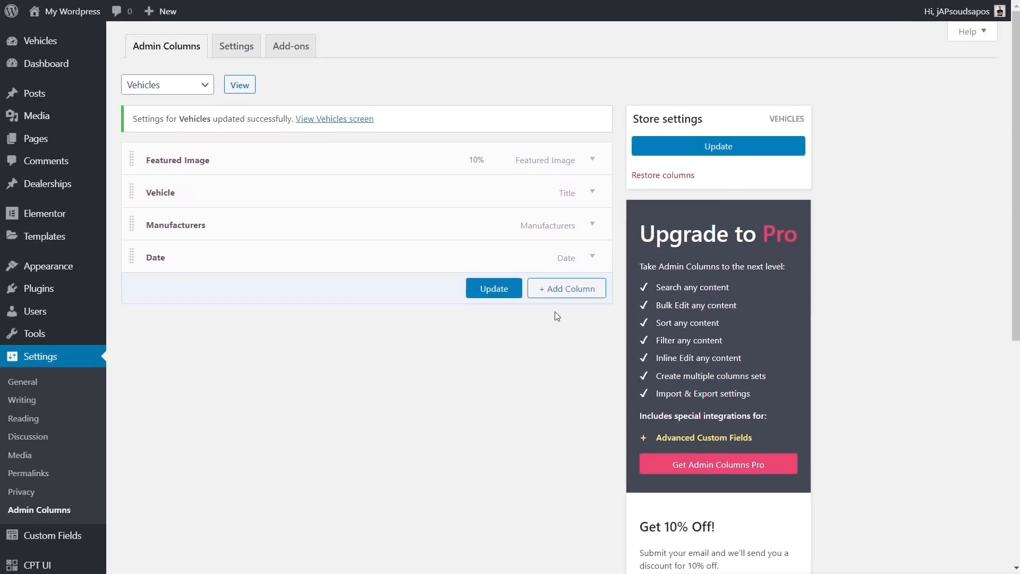
# Step: Open the All Vehicles list in a separate tab and add an Actions column with icons enabled to the Vehicles columns
pyautogui.moveTo(58, 41)
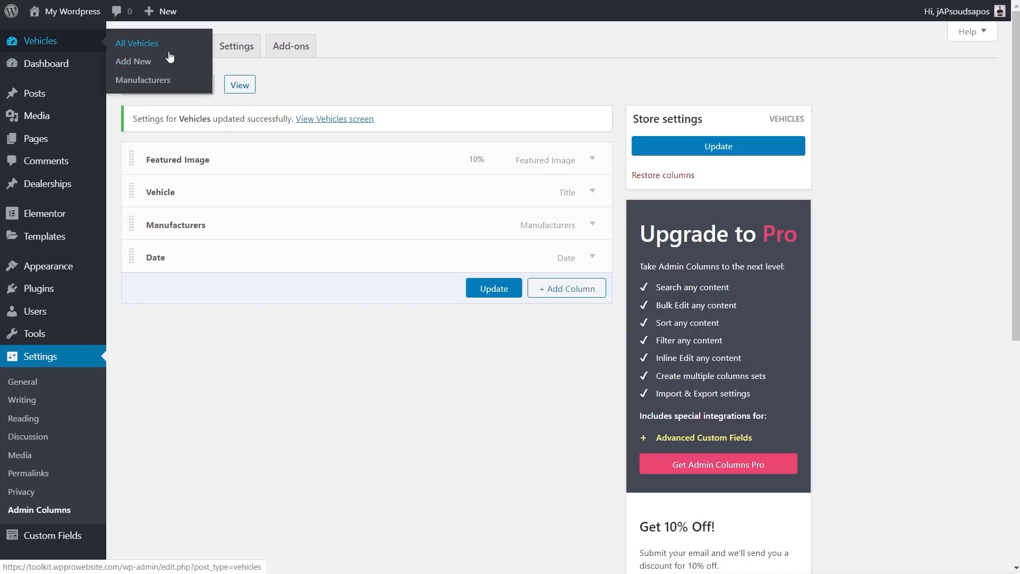
pyautogui.click(151, 48)
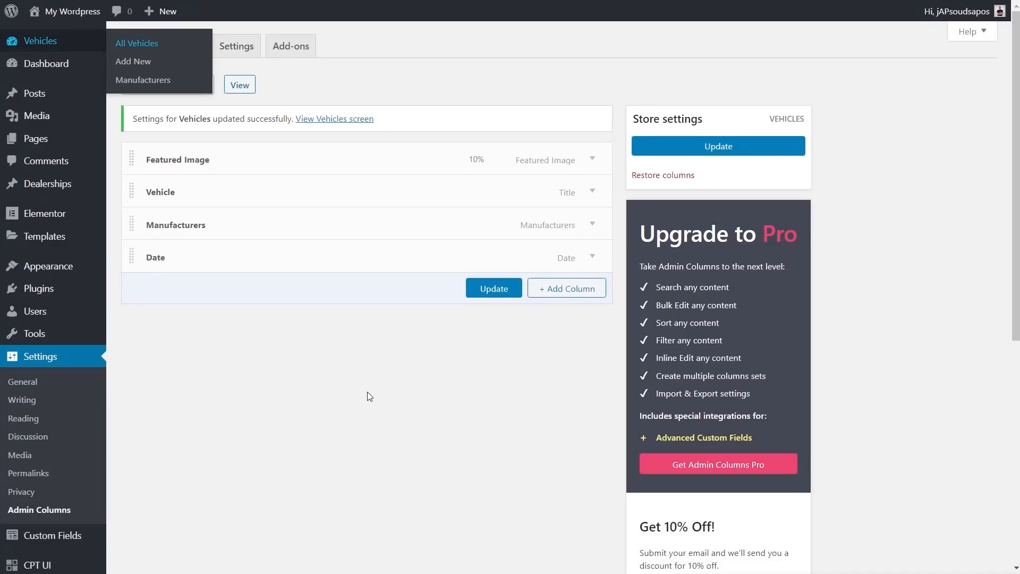
pyautogui.click(560, 295)
pyautogui.scroll(1, 382, 291)
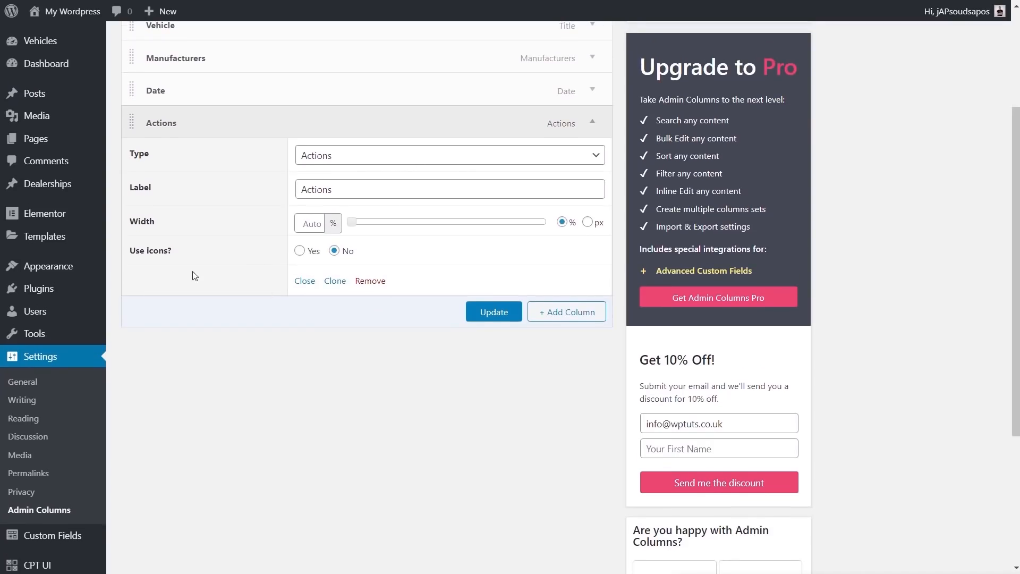
pyautogui.click(299, 251)
pyautogui.click(591, 122)
pyautogui.scroll(-1, 515, 330)
pyautogui.scroll(1, 514, 333)
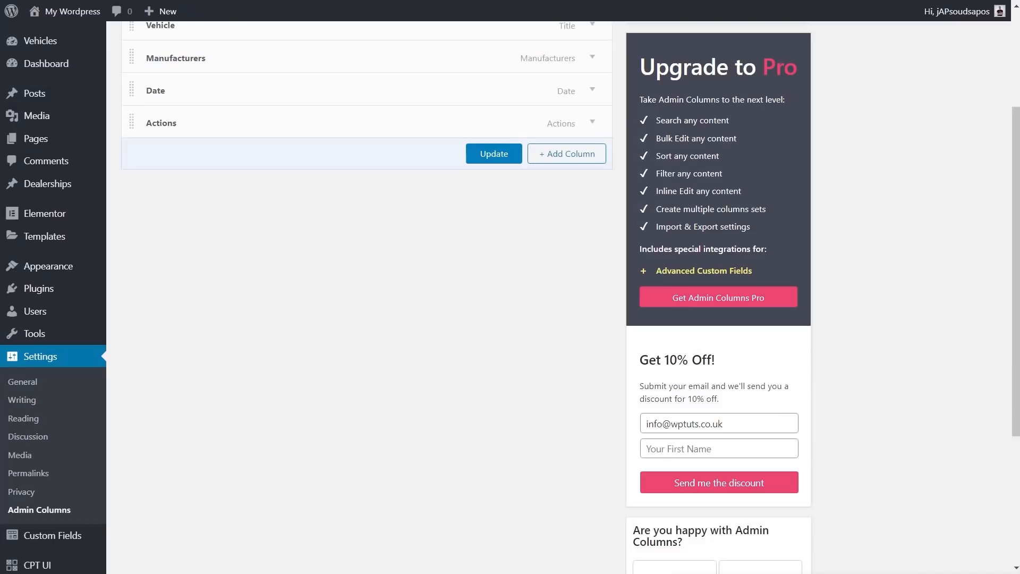
pyautogui.scroll(3, 415, 369)
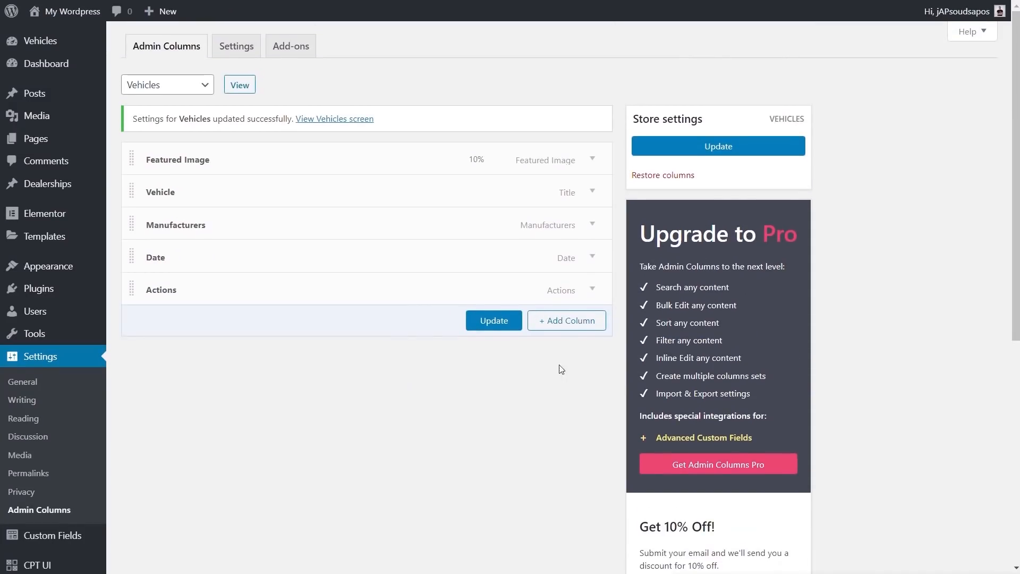
# Step: Add another column, try the Advanced Custom Fields type, and set its type to Custom Field
pyautogui.click(564, 321)
pyautogui.scroll(4, 432, 441)
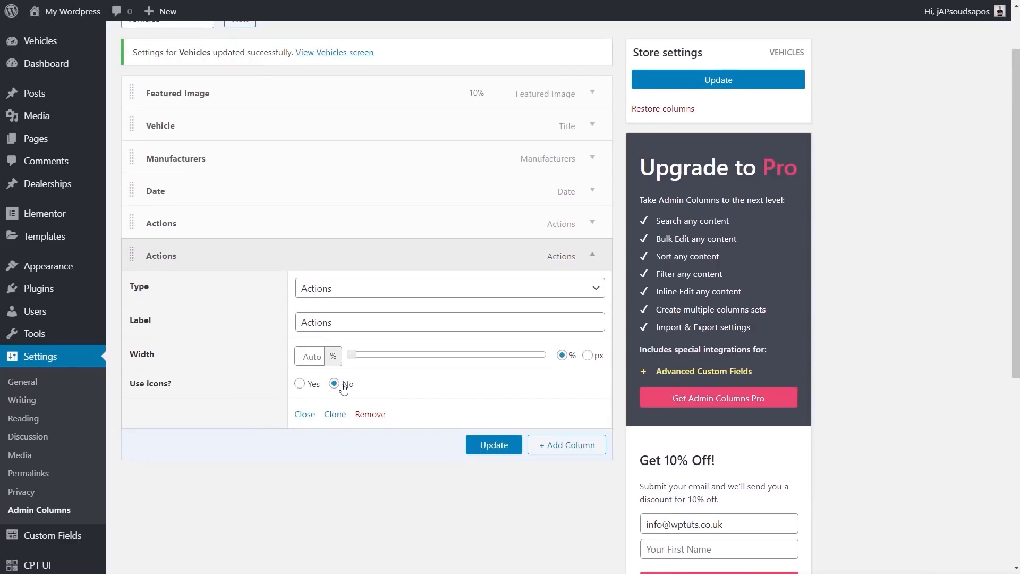
pyautogui.click(350, 290)
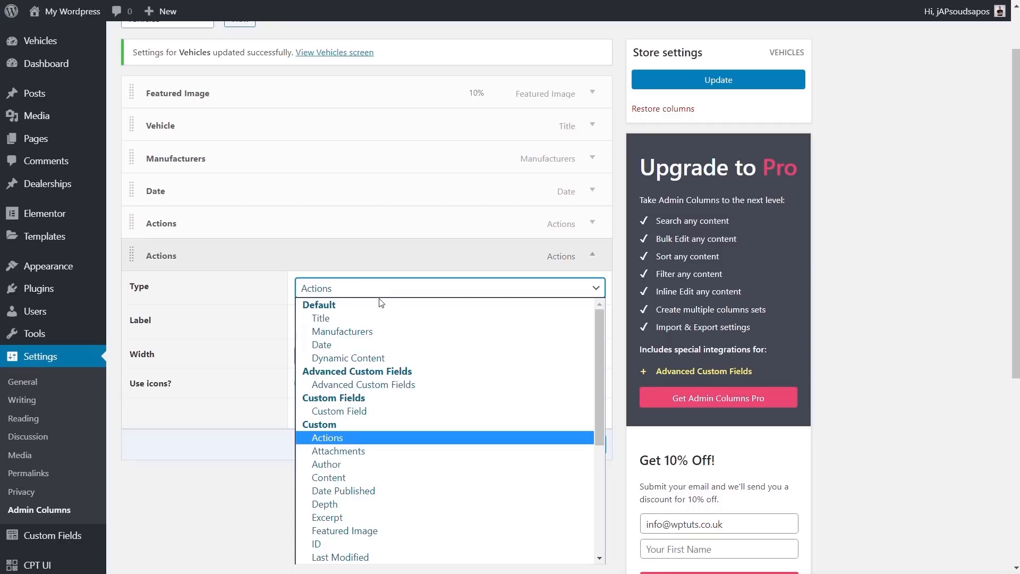
pyautogui.click(372, 383)
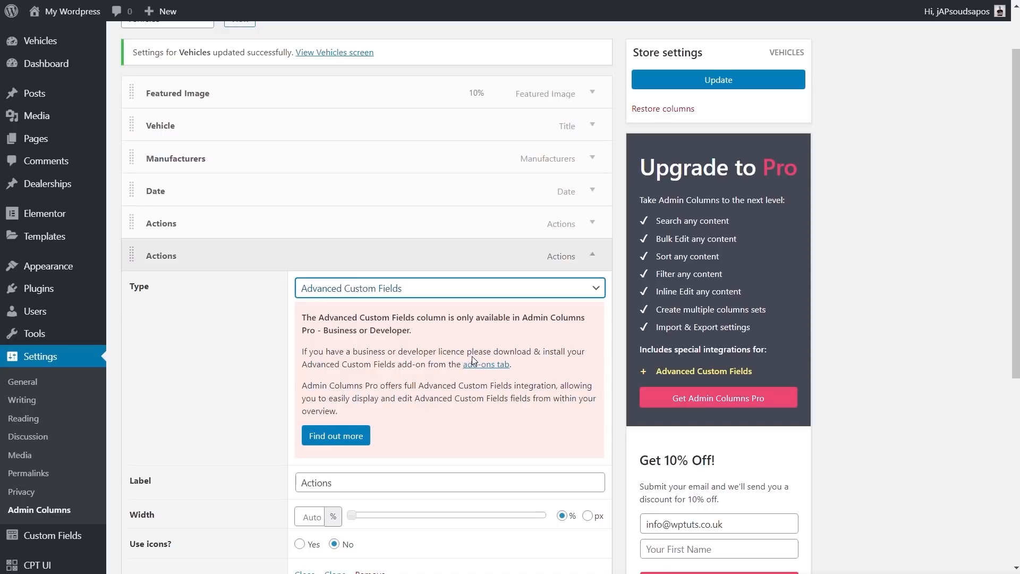
pyautogui.click(596, 289)
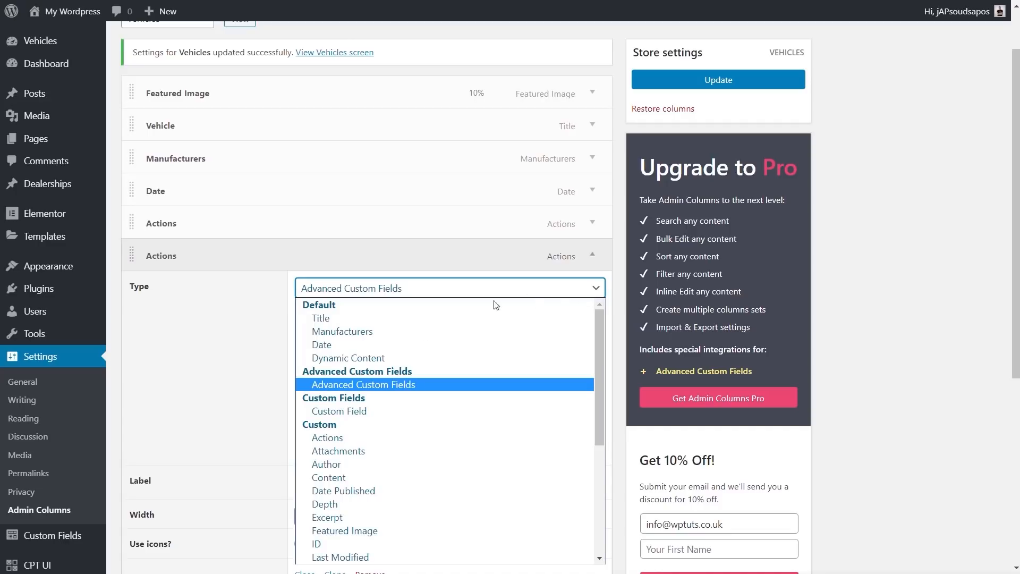
pyautogui.click(355, 413)
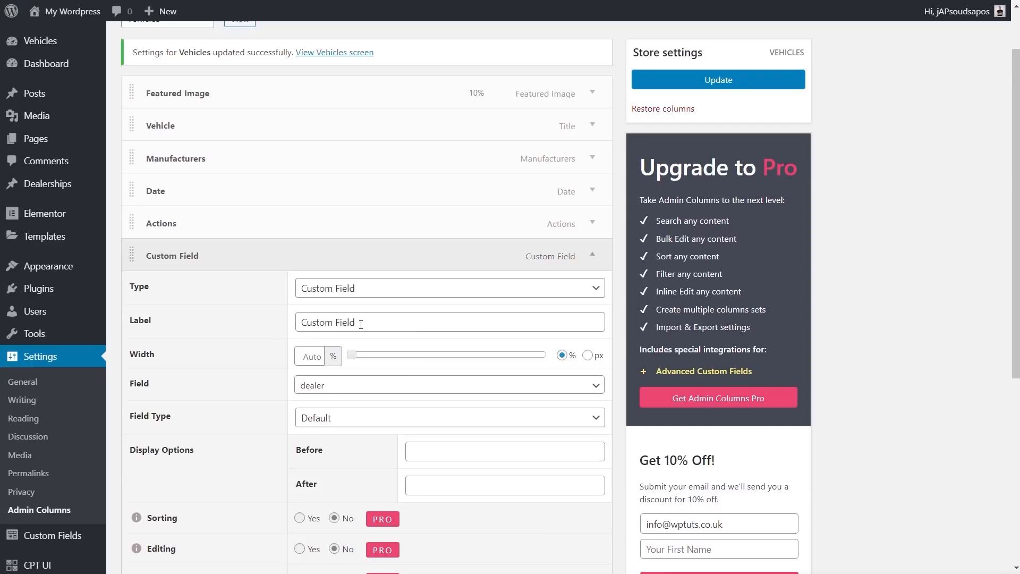
# Step: Set the Custom Field column to use the vehicle_price field
pyautogui.scroll(-3, 227, 420)
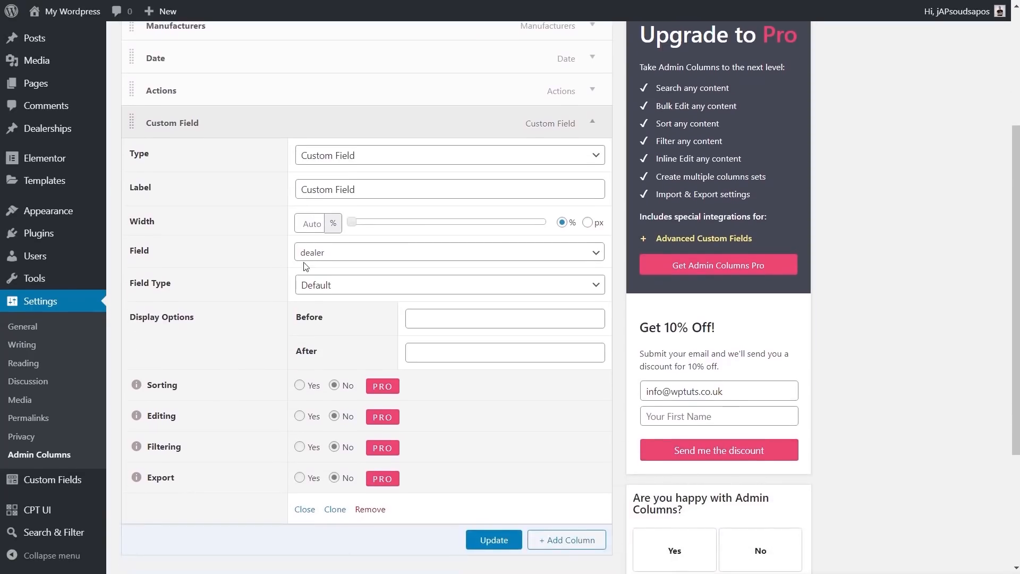
pyautogui.click(338, 253)
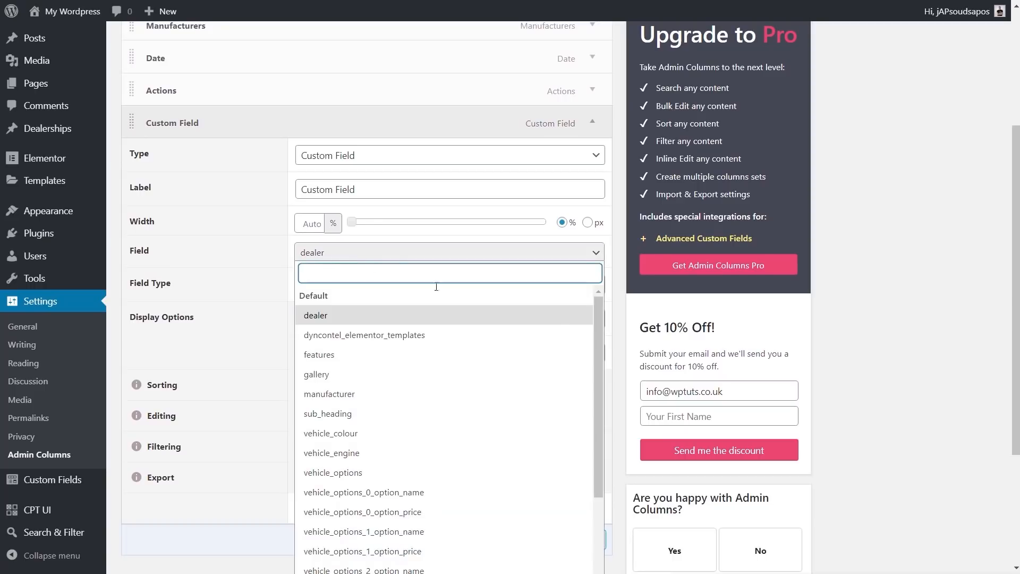
pyautogui.moveTo(598, 330); pyautogui.dragTo(597, 396)
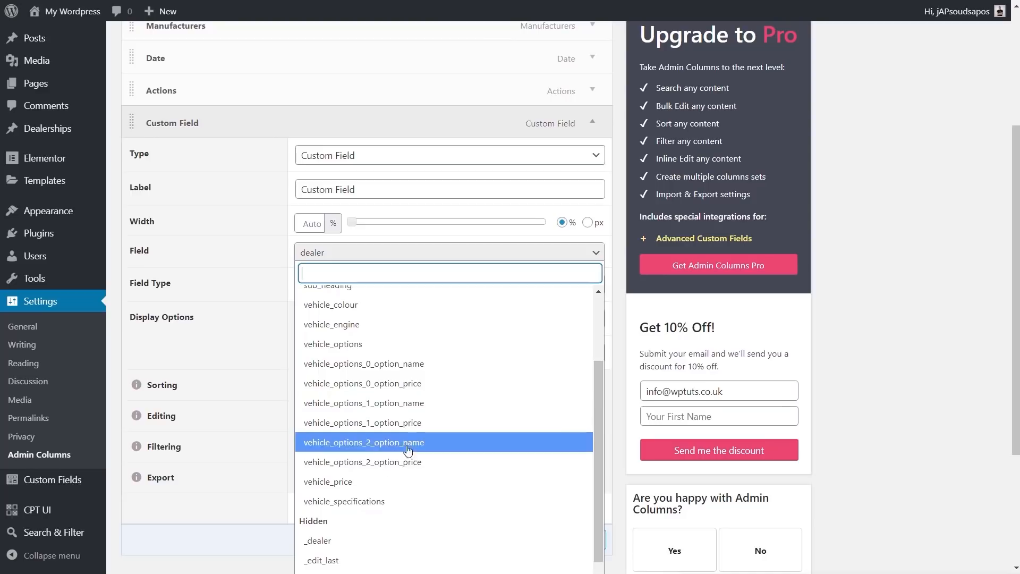
pyautogui.click(367, 485)
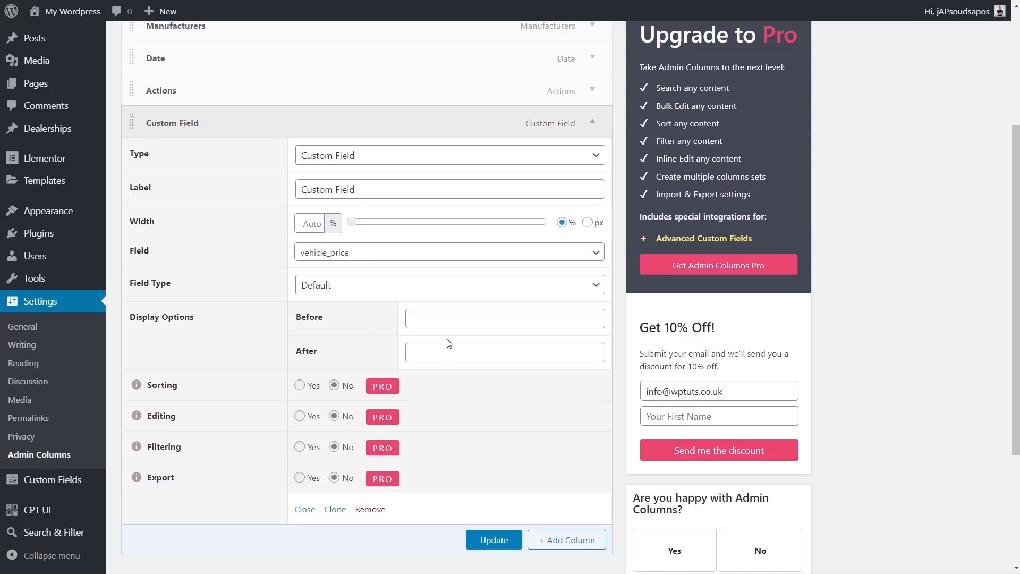
# Step: Add £ as the text before the price value and label the column Price £
pyautogui.click(426, 317)
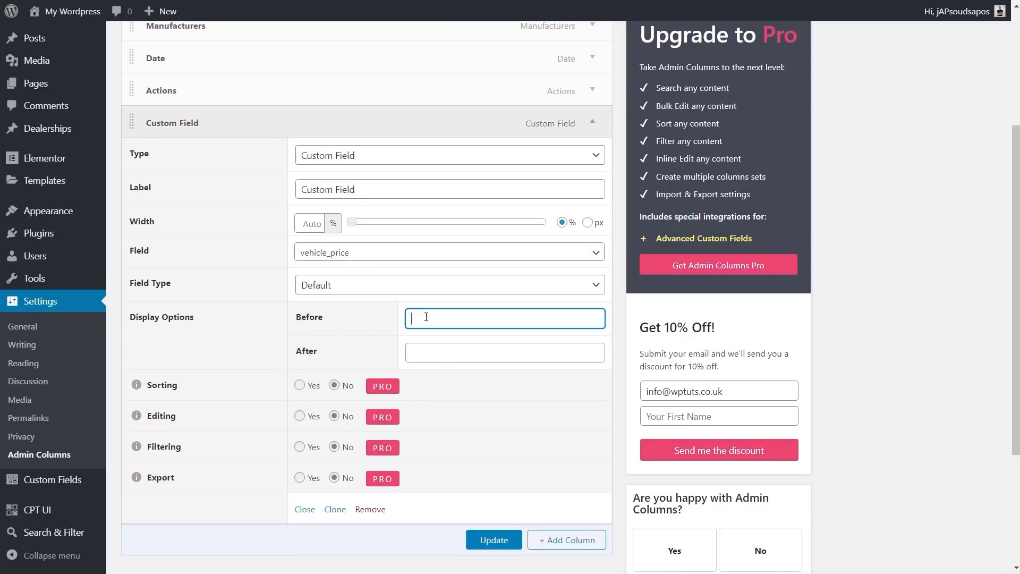
pyautogui.click(354, 258)
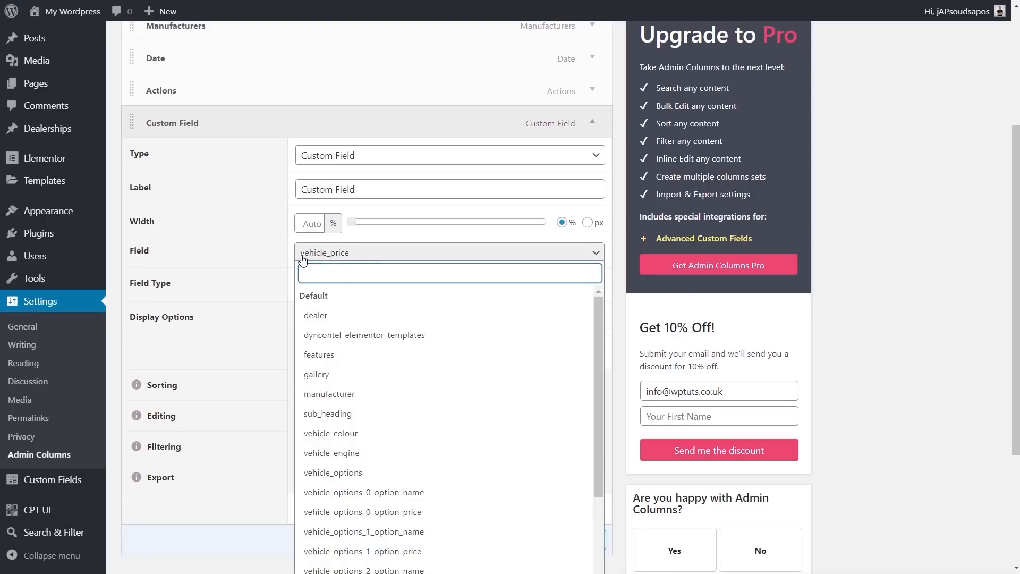
pyautogui.click(354, 258)
pyautogui.moveTo(371, 188); pyautogui.dragTo(280, 191)
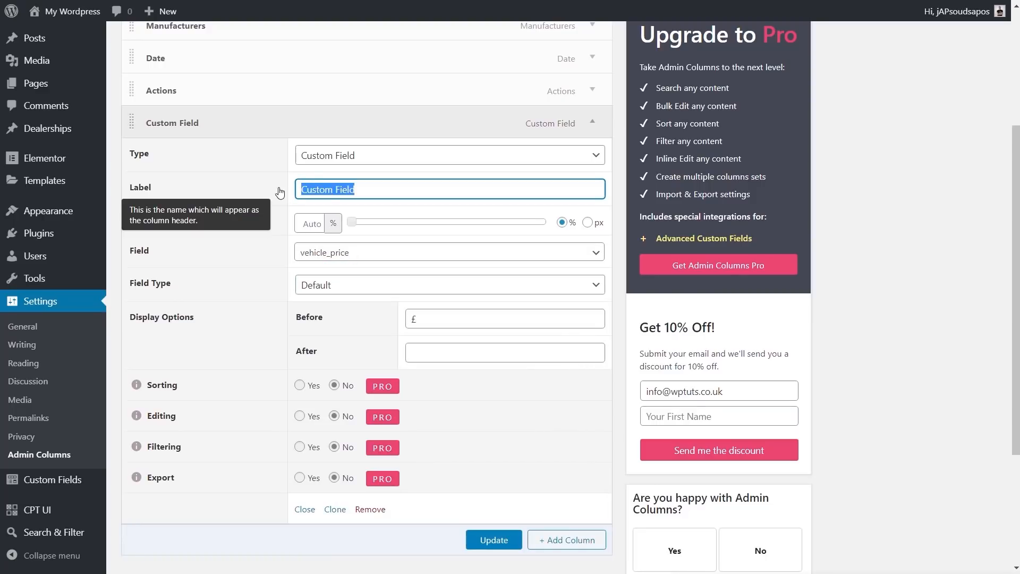
pyautogui.write('Price £')
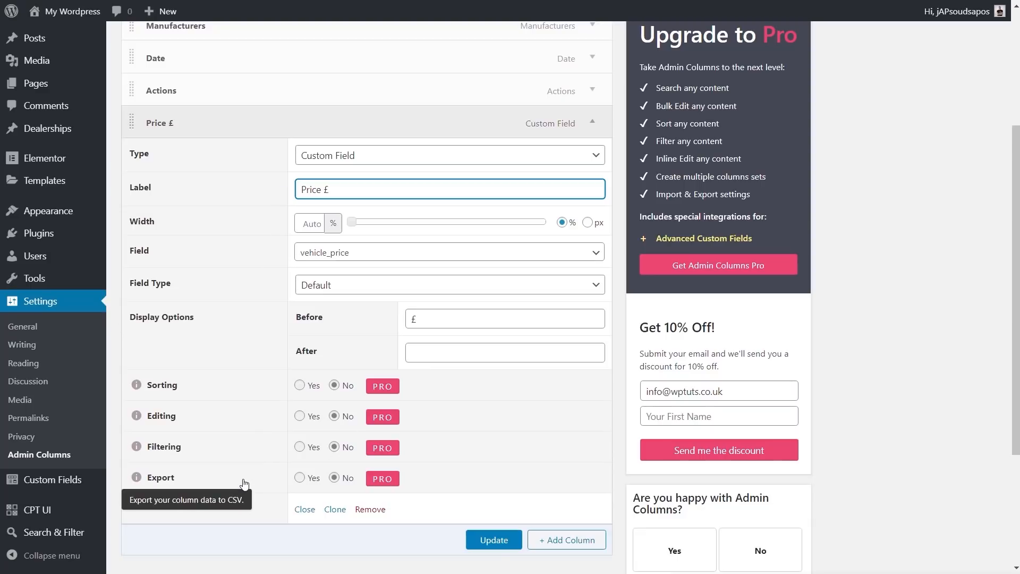
# Step: Move the Price £ column up next to the Manufacturers column, and update the settings before reloading the Vehicles list
pyautogui.scroll(4, 271, 436)
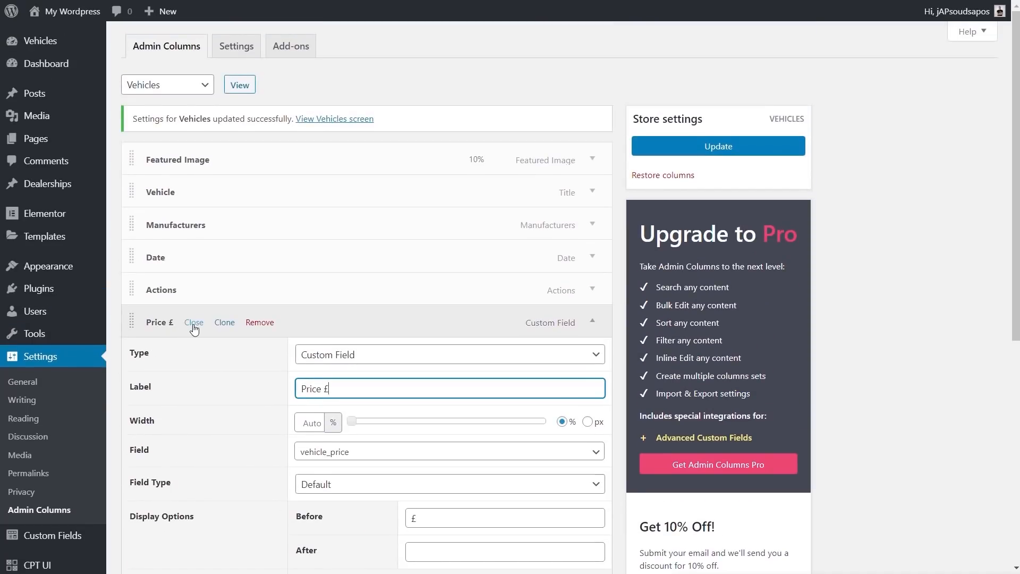
pyautogui.click(194, 325)
pyautogui.moveTo(132, 323); pyautogui.dragTo(134, 218)
pyautogui.click(493, 354)
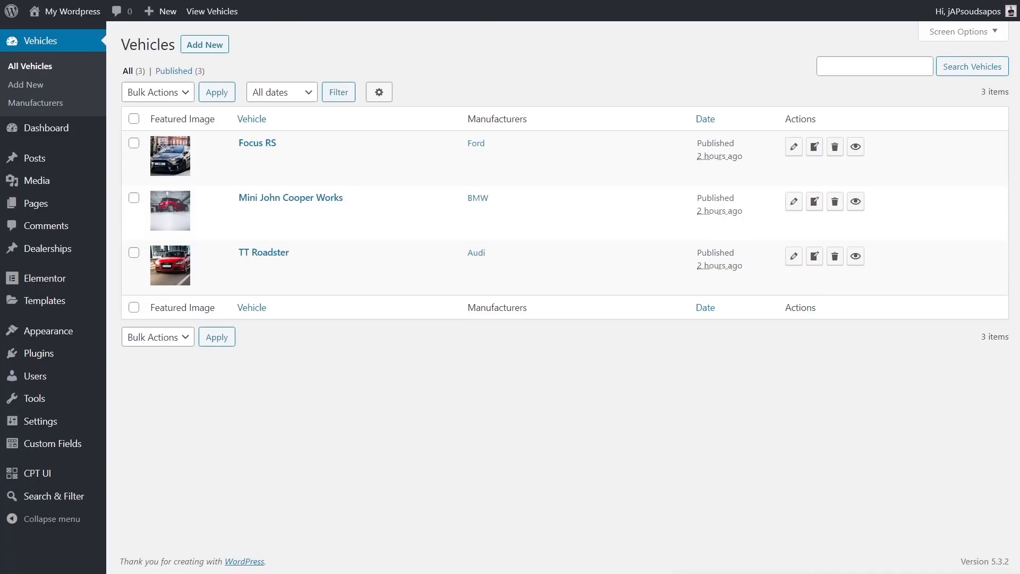
pyautogui.press('F5')
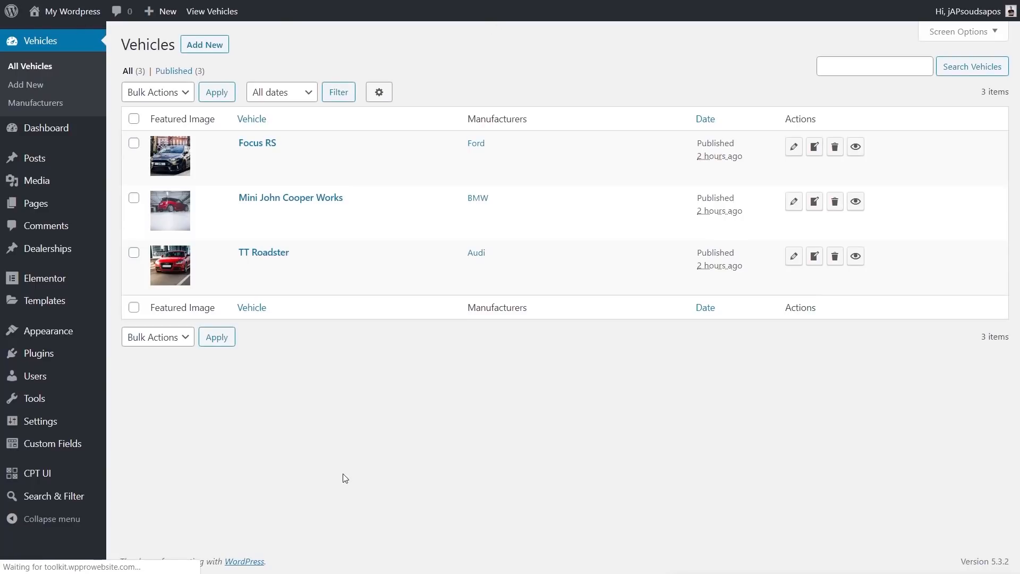